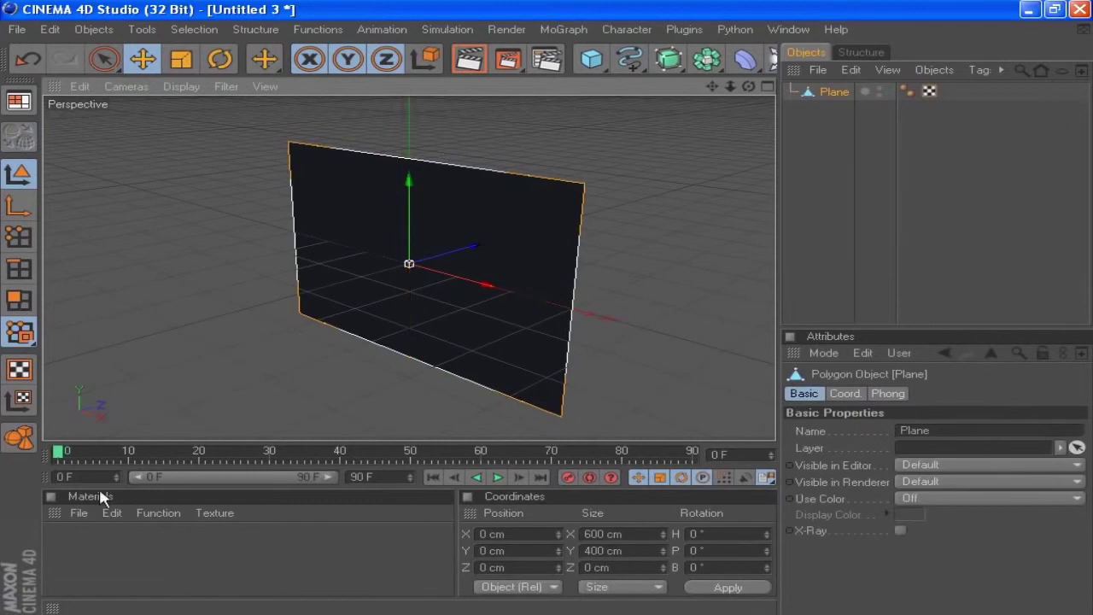
Create a new material and disable its Specular channel
double_click(79, 546)
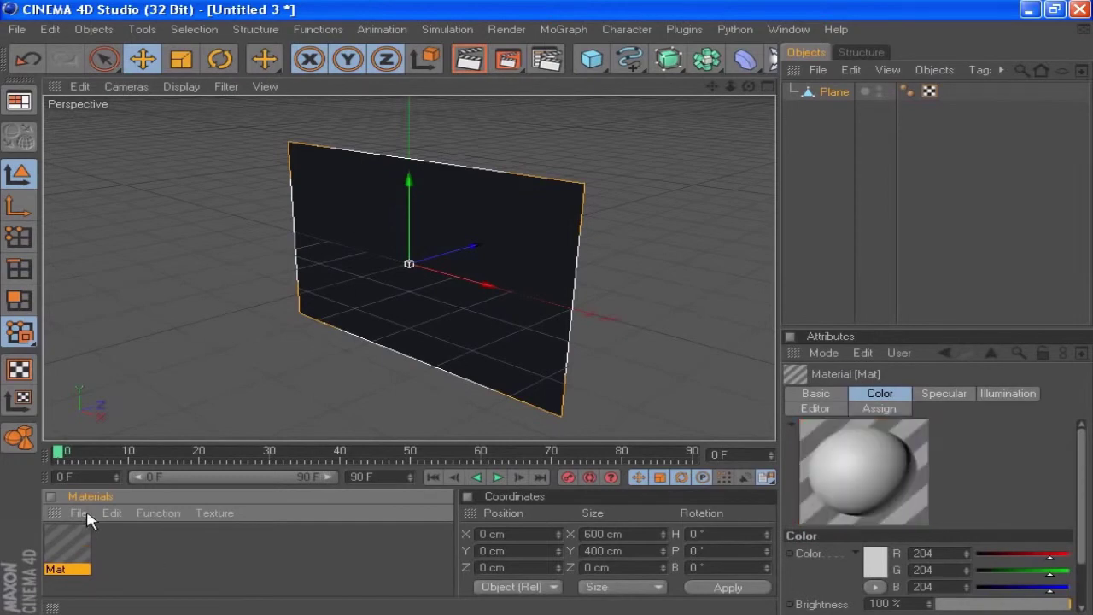
double_click(67, 545)
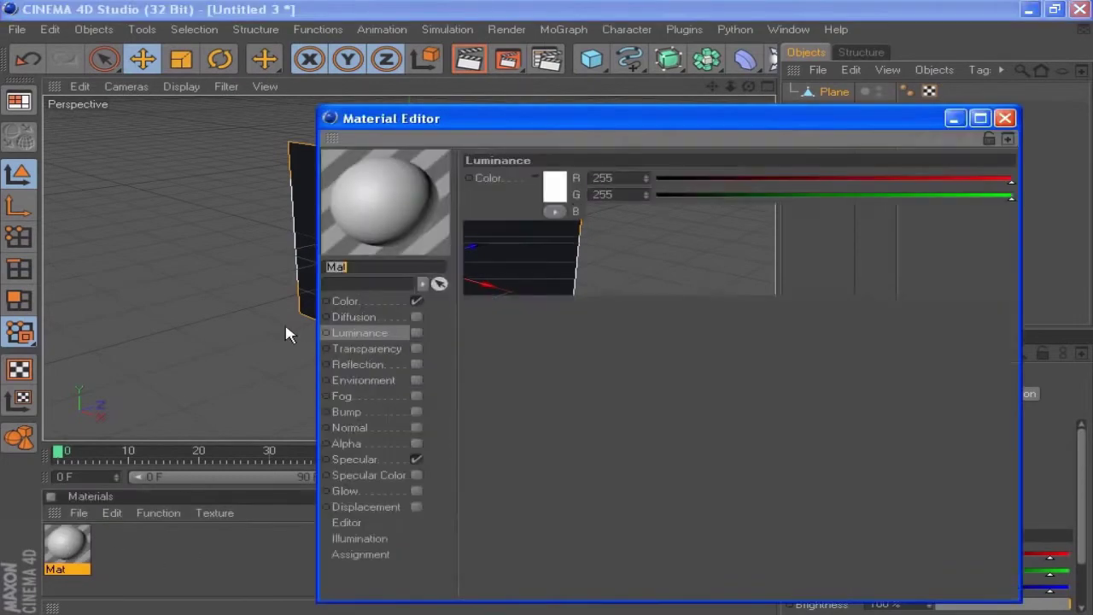
click(337, 301)
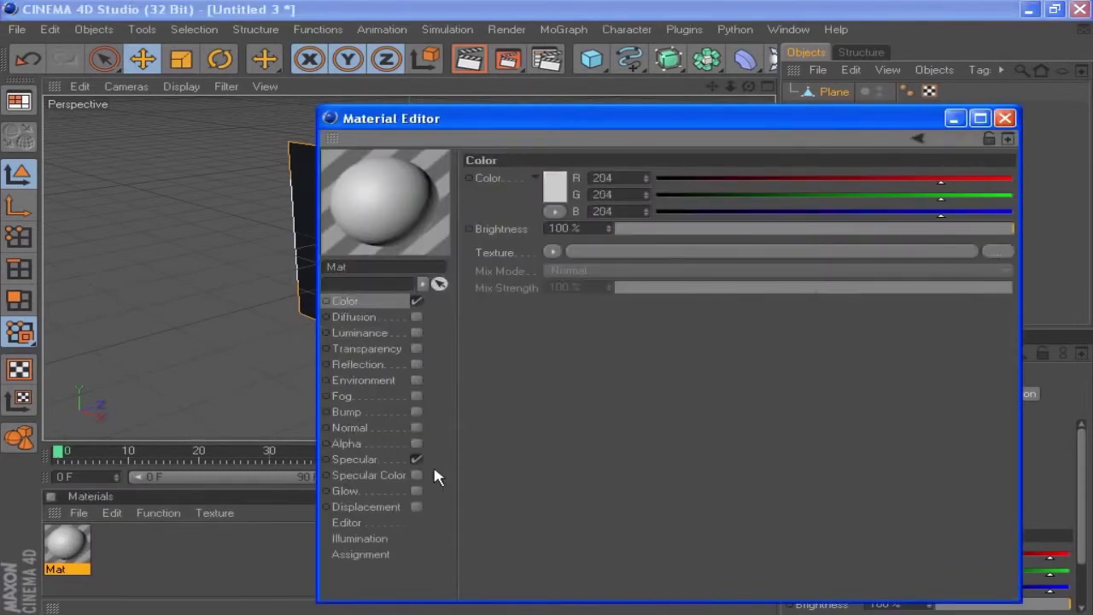
click(416, 460)
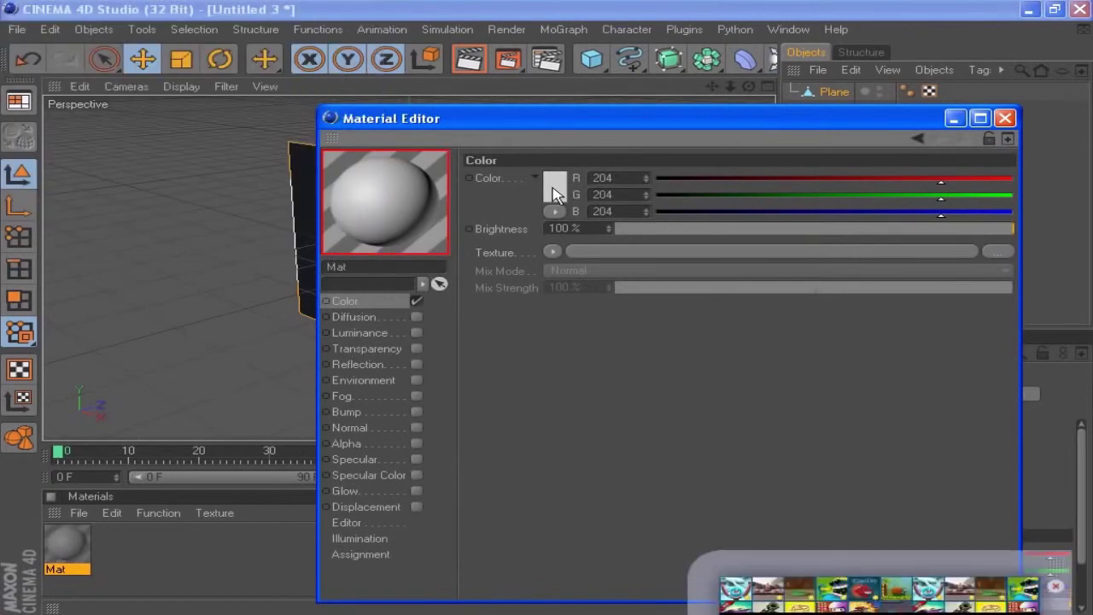
Darken the material's color to a neutral grey of about RGB 148 and apply the material to the plane
click(555, 190)
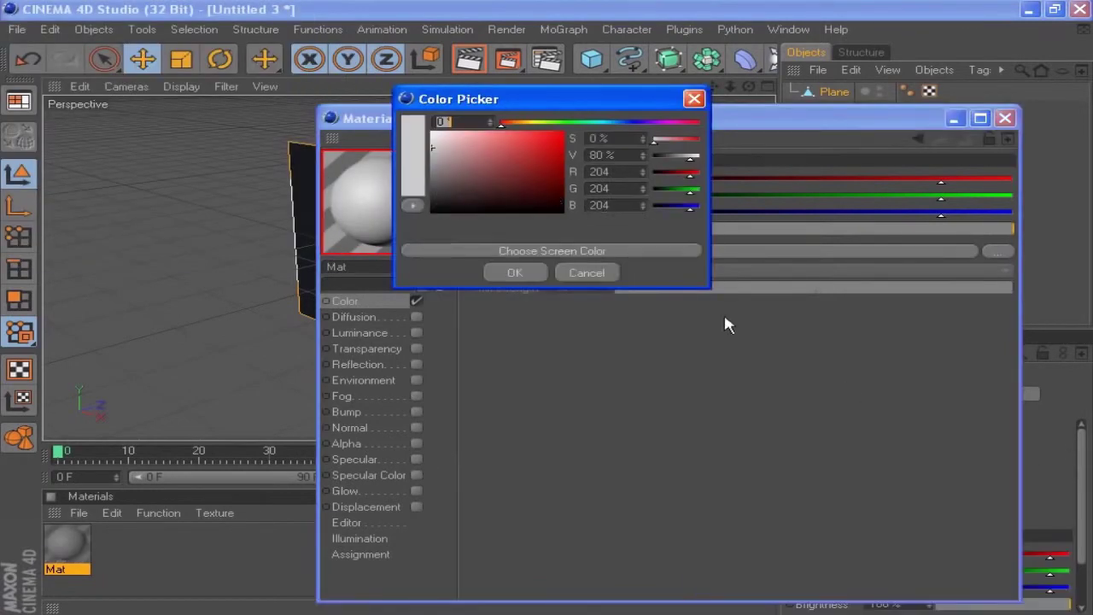
drag(409, 129, 403, 173)
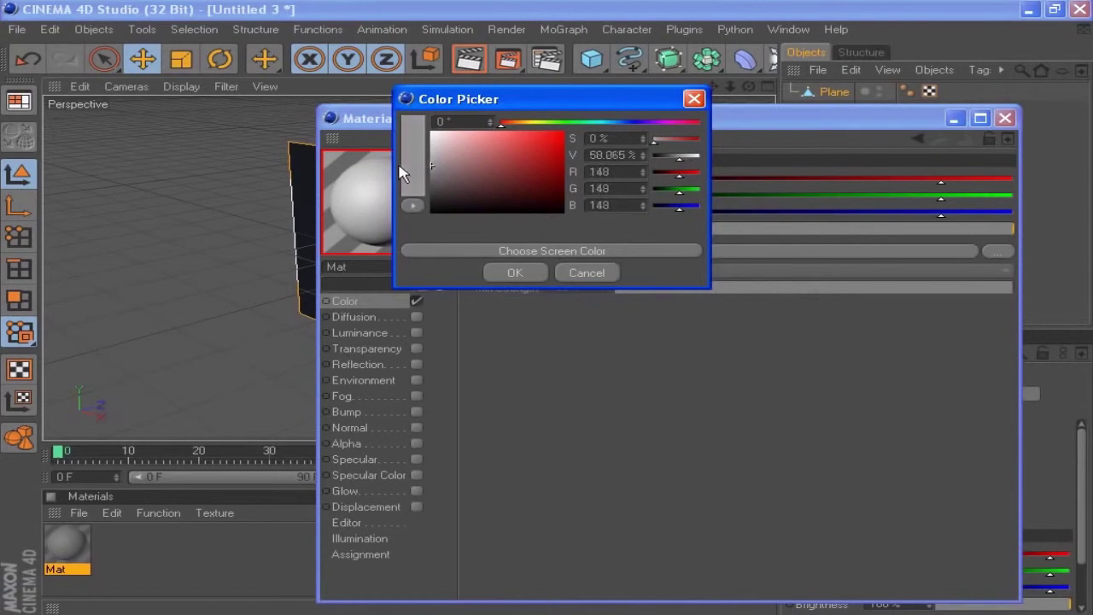
click(524, 271)
click(1006, 118)
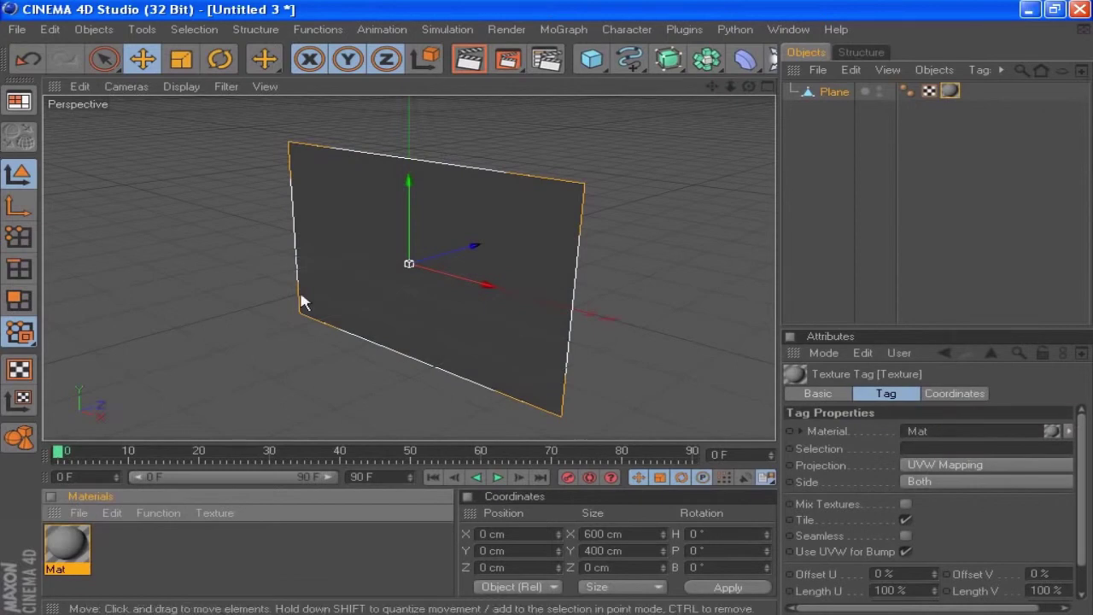
Cut the plane's two vertical side edges with Edge Cut, using a subdivision of 1 and Create N-gons off
click(19, 269)
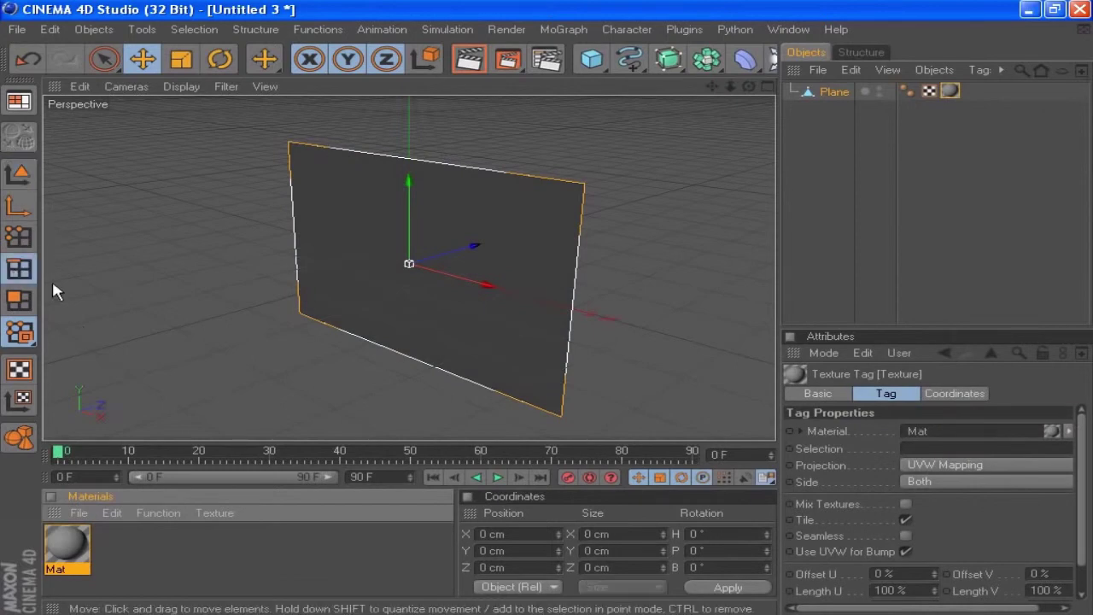
click(578, 281)
shift+click(298, 239)
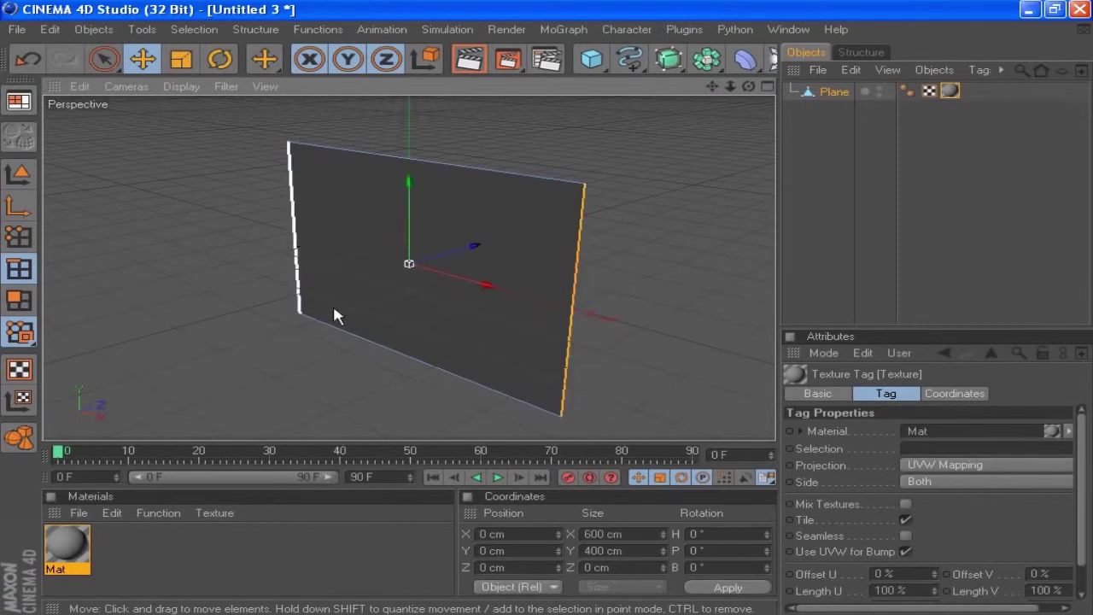
right_click(222, 240)
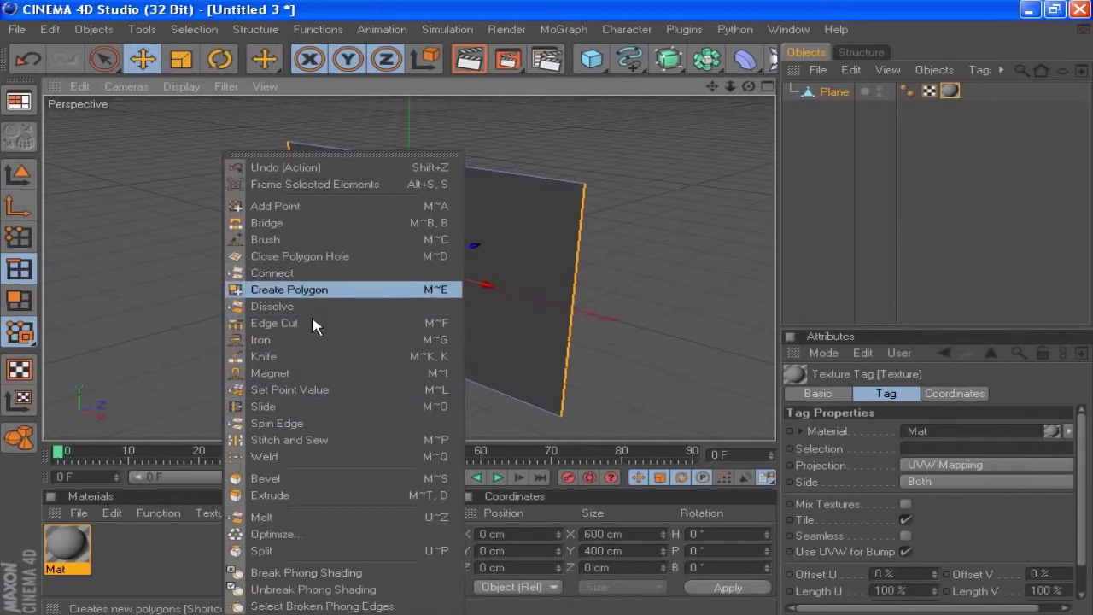
click(308, 322)
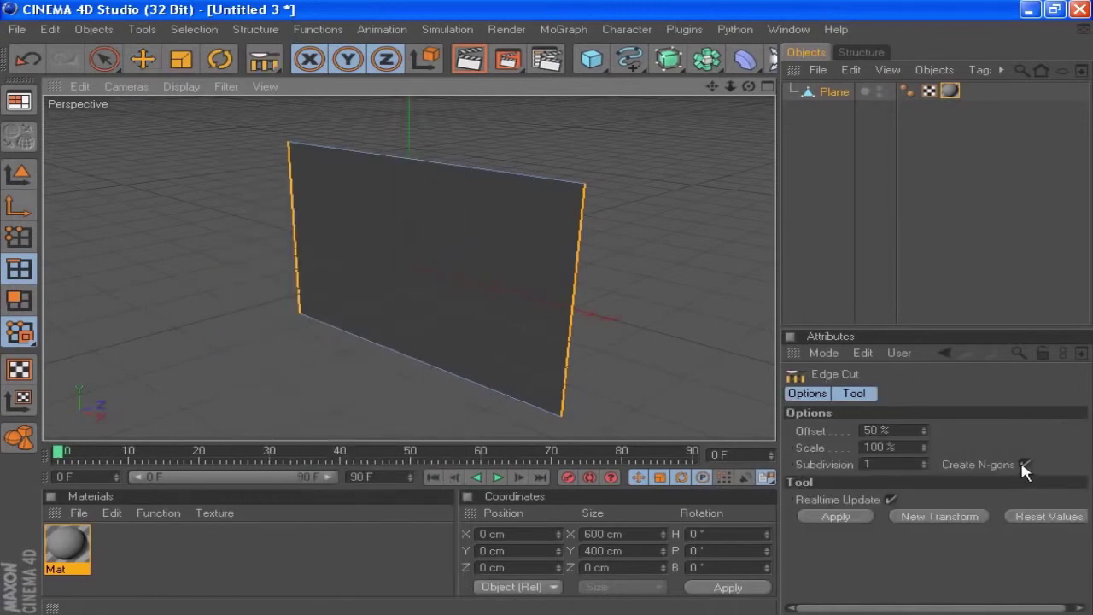
click(1024, 465)
click(842, 514)
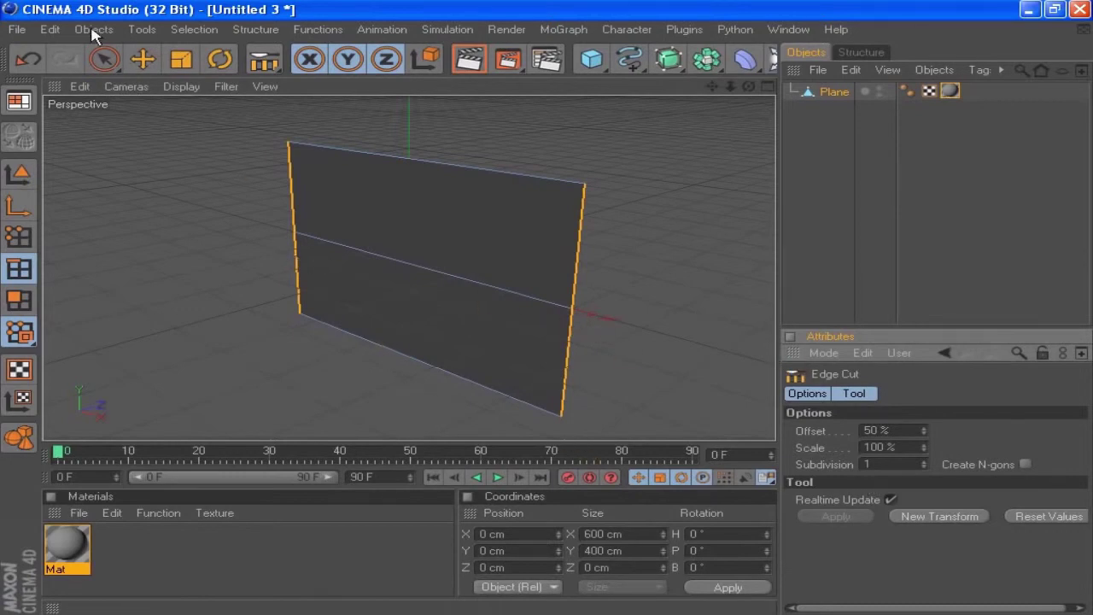
Bevel the plane's middle horizontal edge with an inner offset of 165 cm
click(103, 60)
click(532, 296)
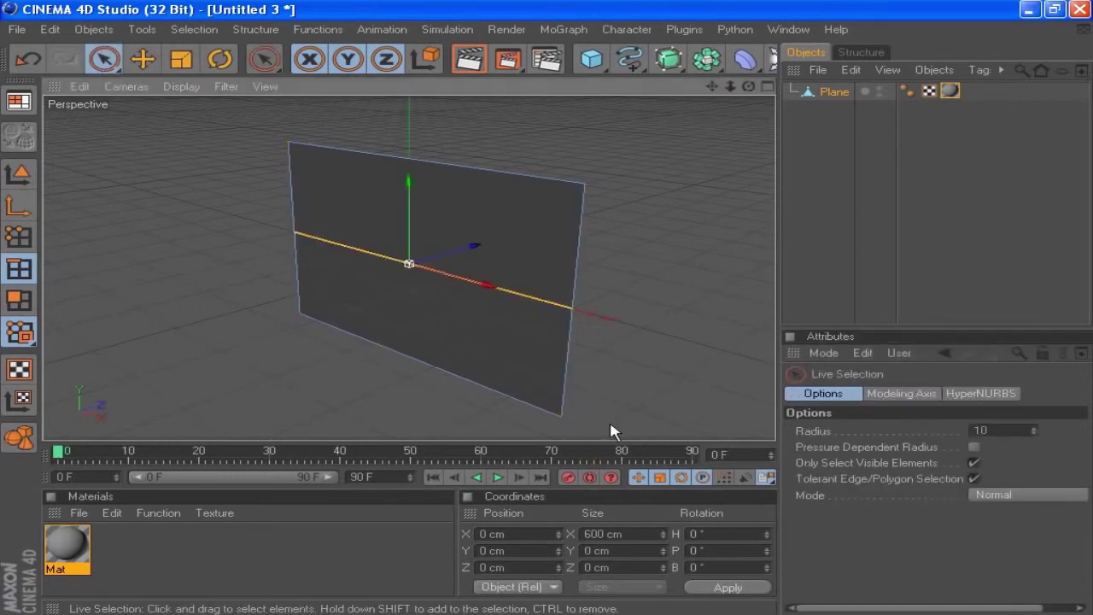
right_click(632, 323)
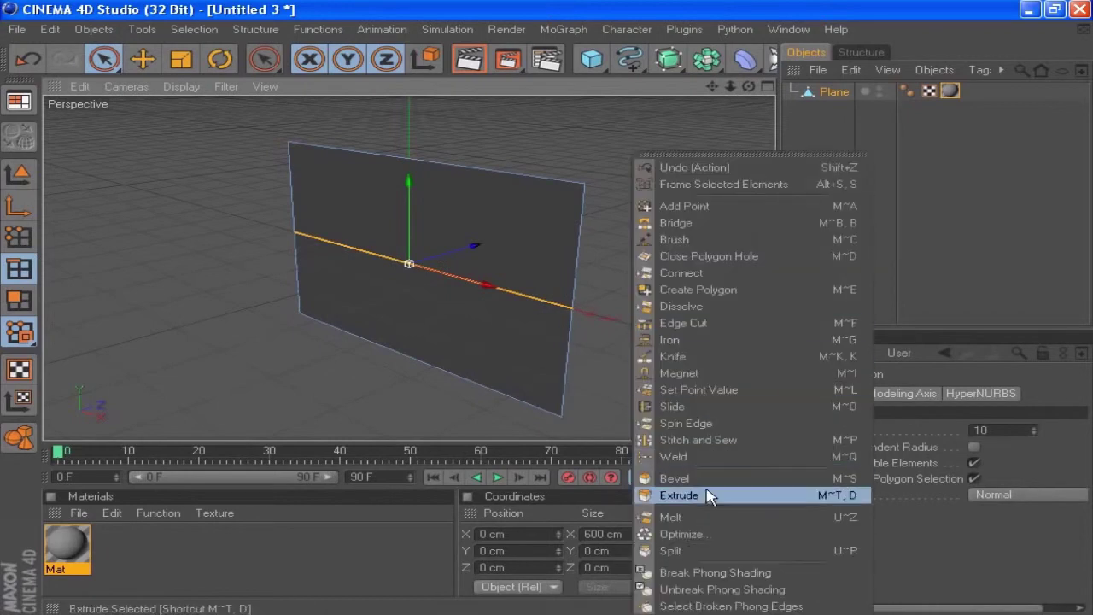
click(675, 479)
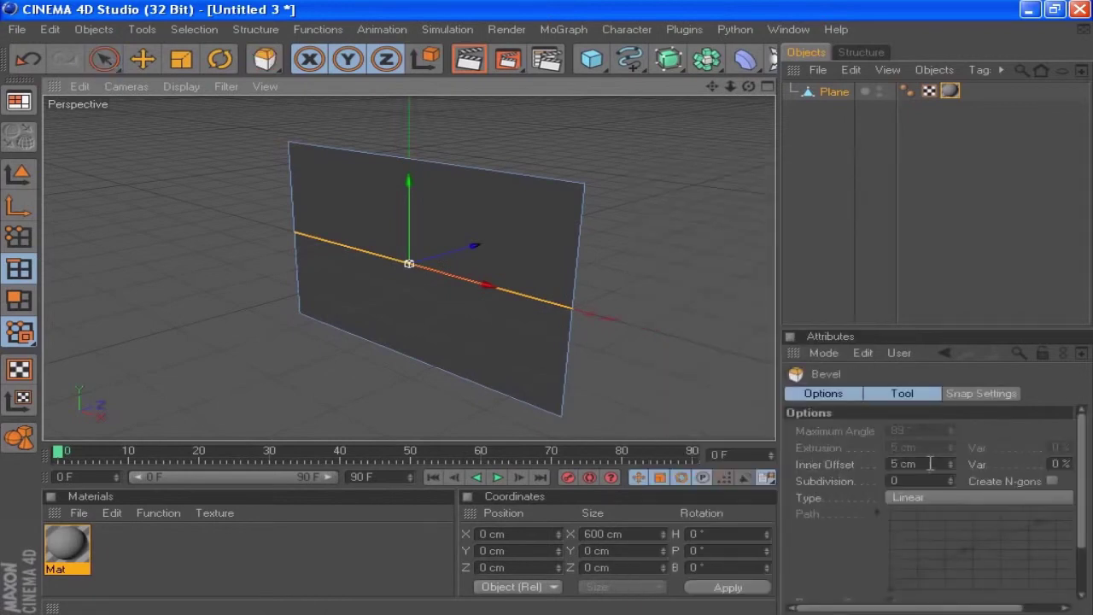
click(928, 464)
text(165)
key(Return)
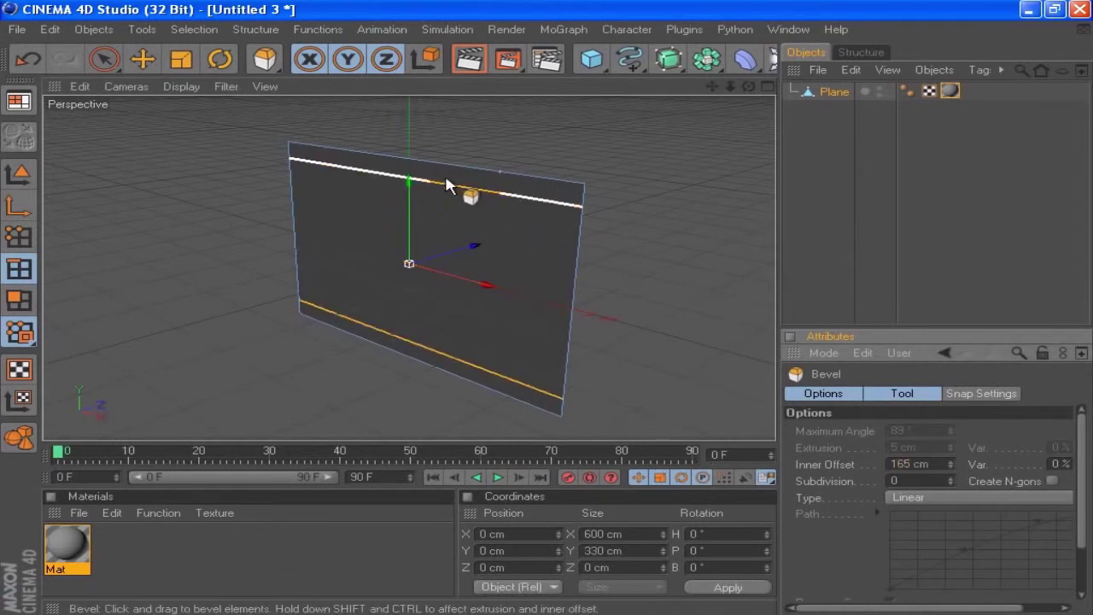
Cut all four horizontal edges of the plane with Edge Cut, using a subdivision of 4
click(103, 58)
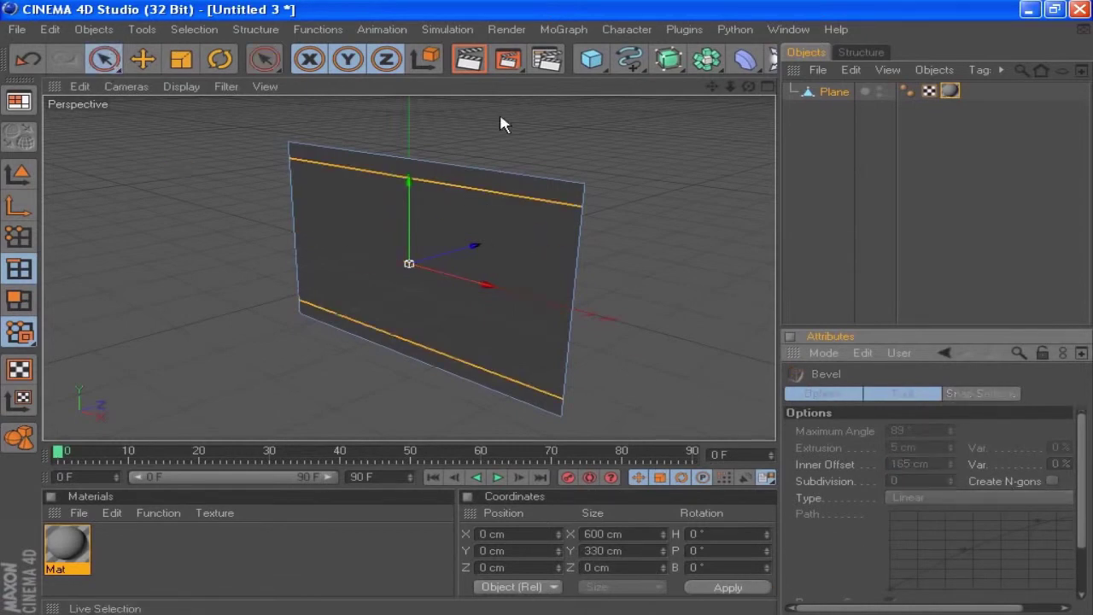
click(483, 181)
drag(459, 385, 489, 154)
right_click(632, 267)
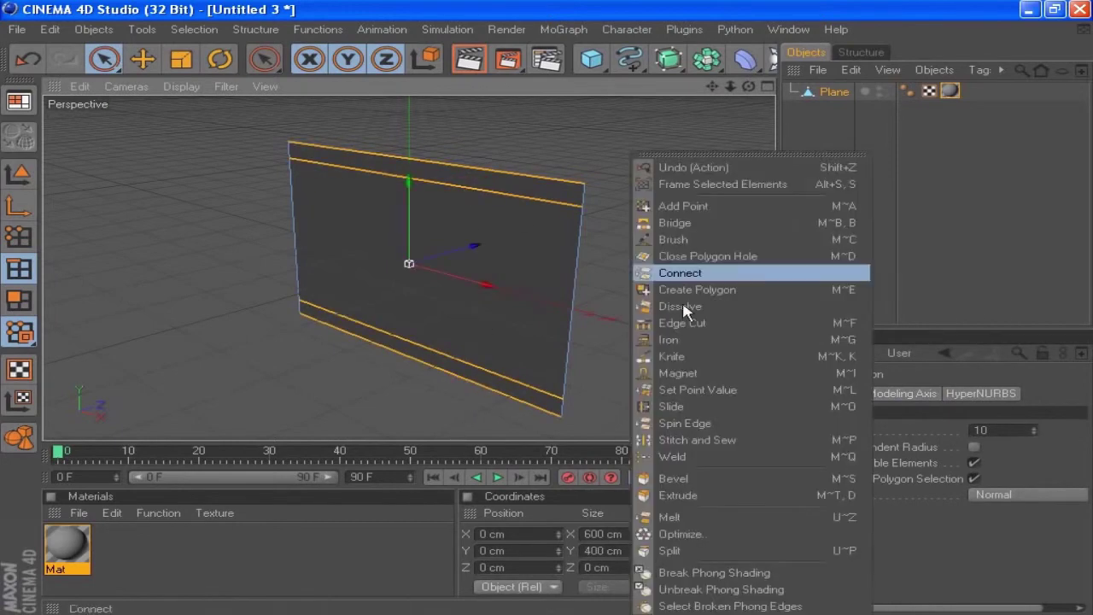
click(691, 323)
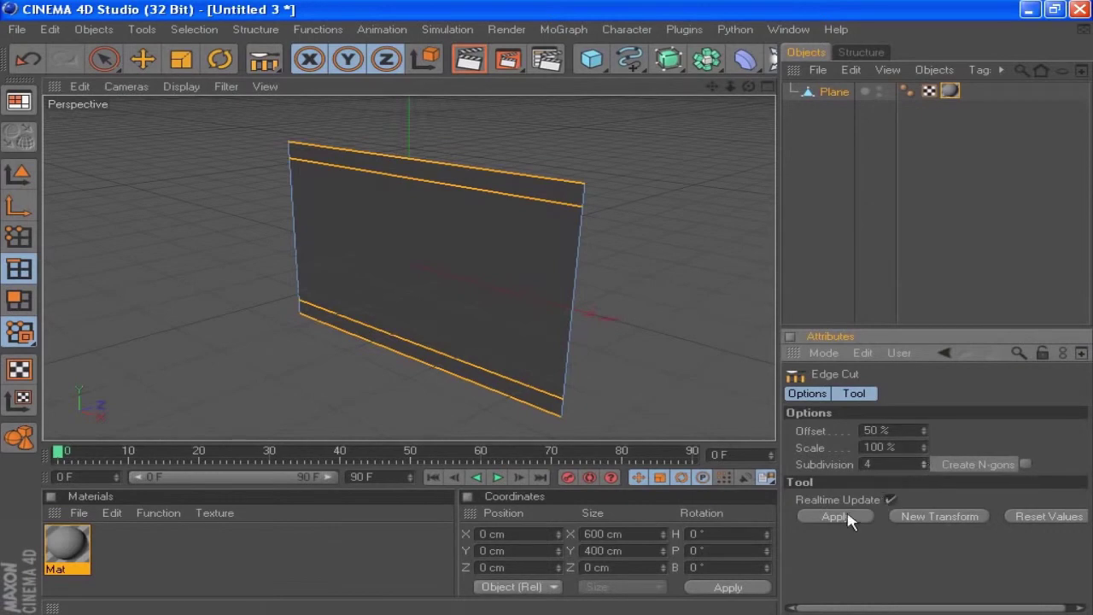
click(824, 518)
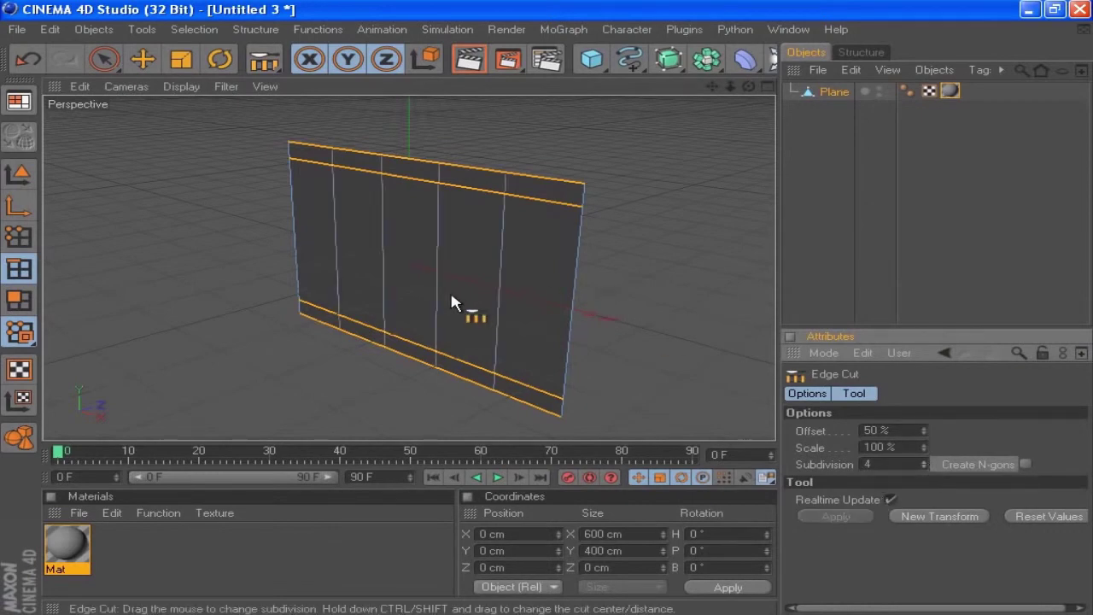
In the front view, select the four inner vertical edge lines, including non-visible elements, and bevel them with an inner offset of 3 cm
drag(104, 63, 175, 86)
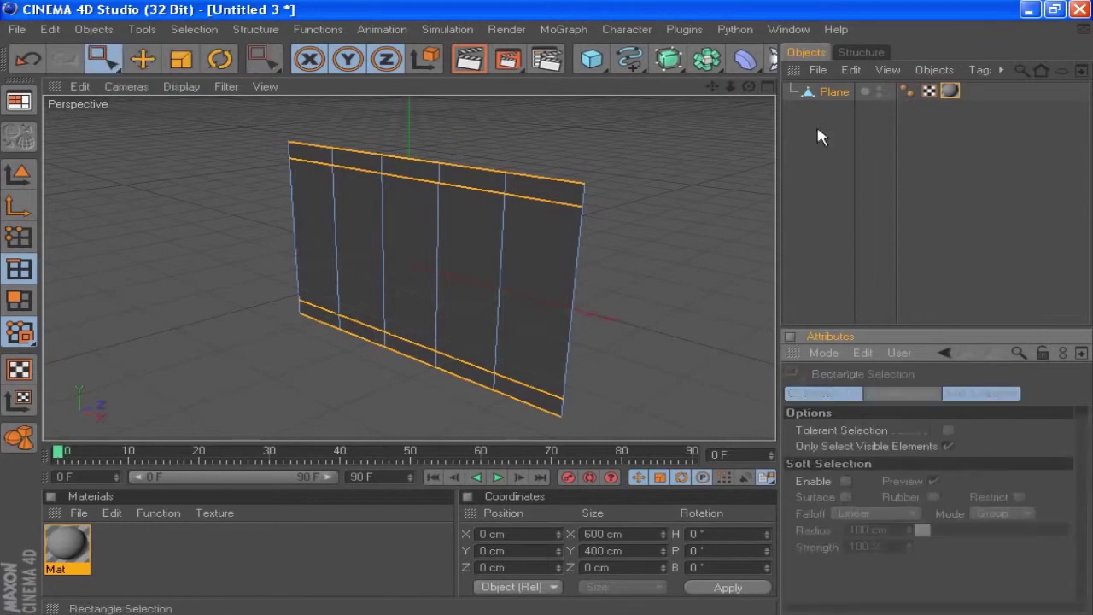
click(767, 86)
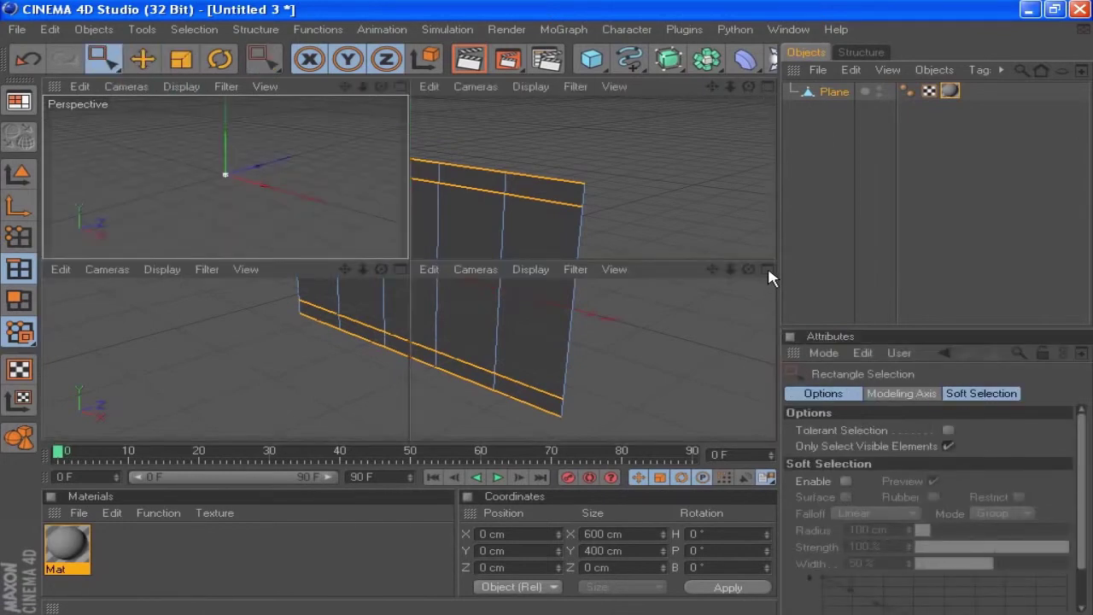
click(767, 270)
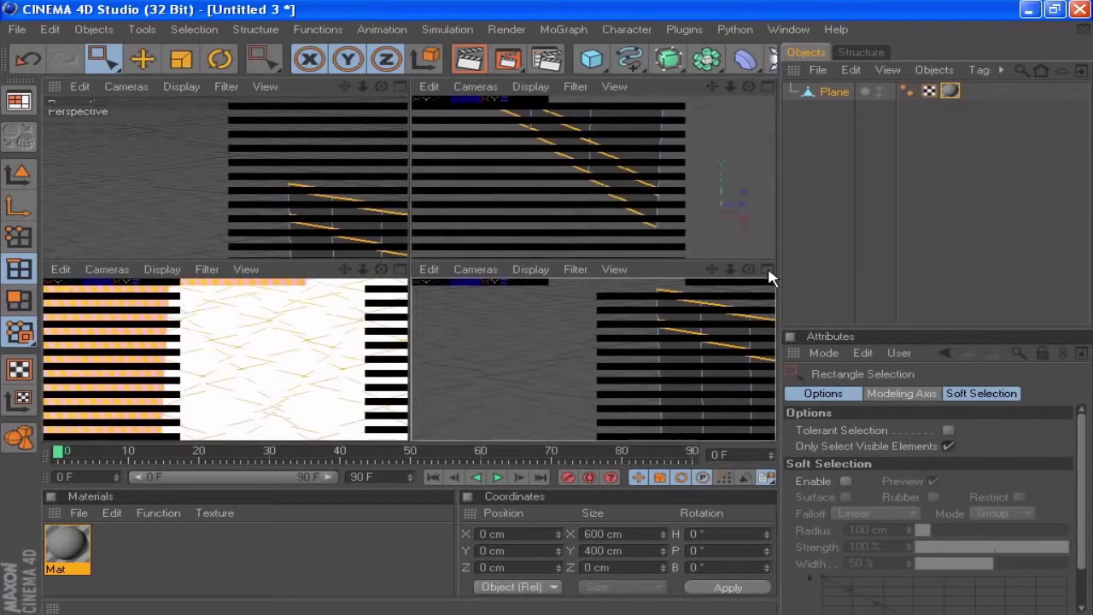
drag(241, 119, 547, 399)
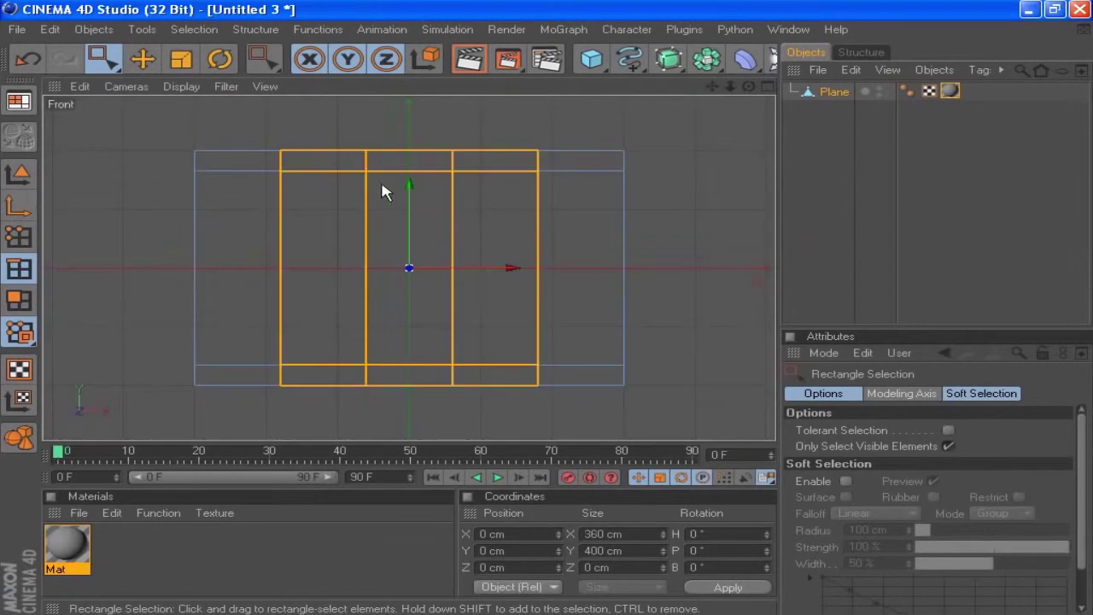
click(949, 446)
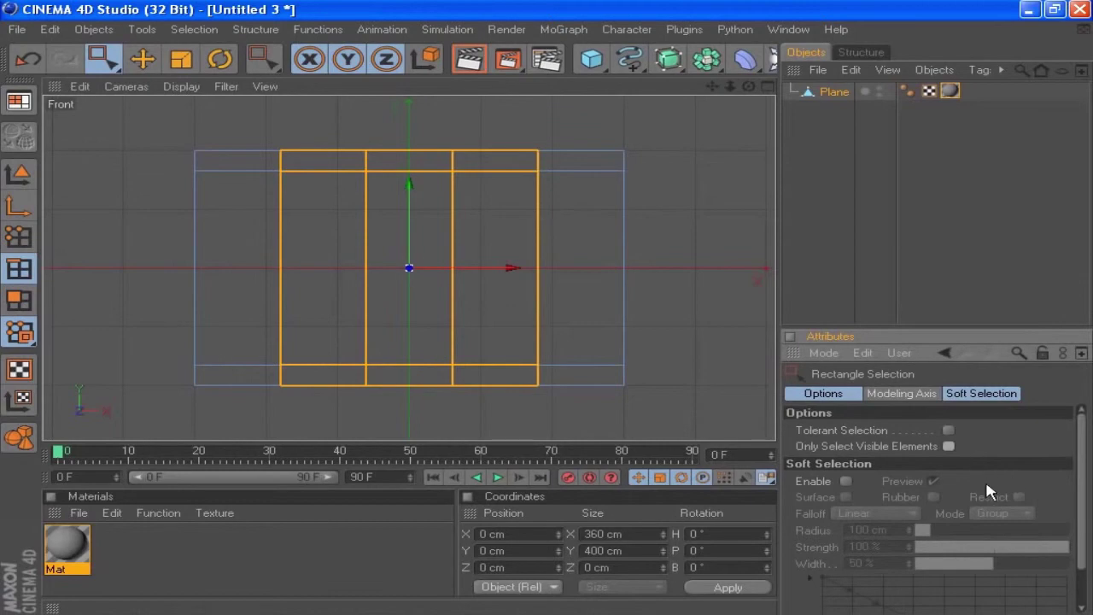
drag(268, 141, 311, 390)
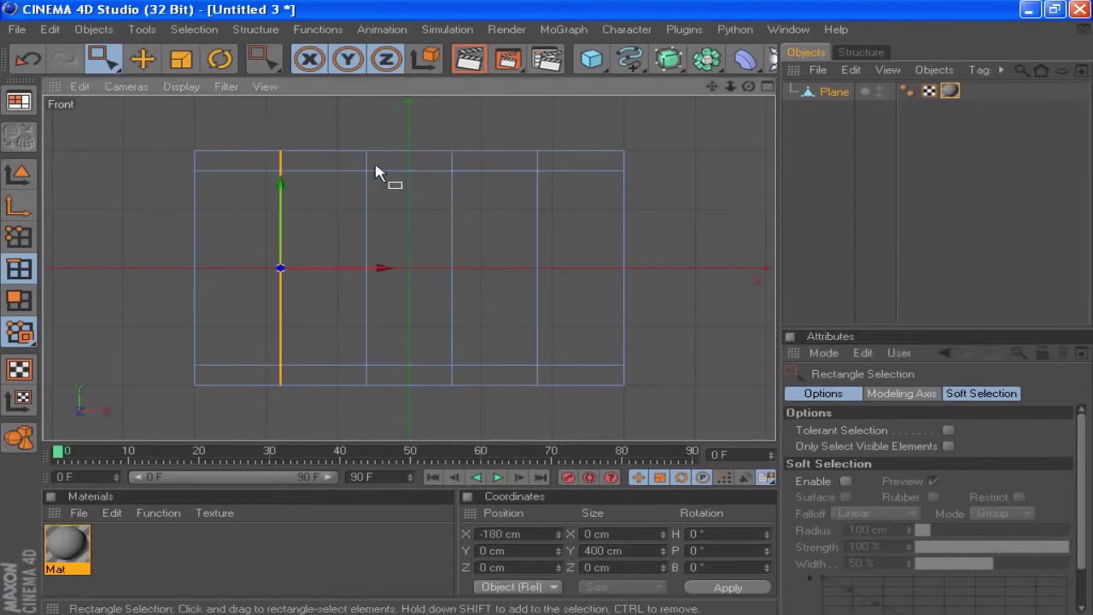
shift+drag(342, 129, 410, 427)
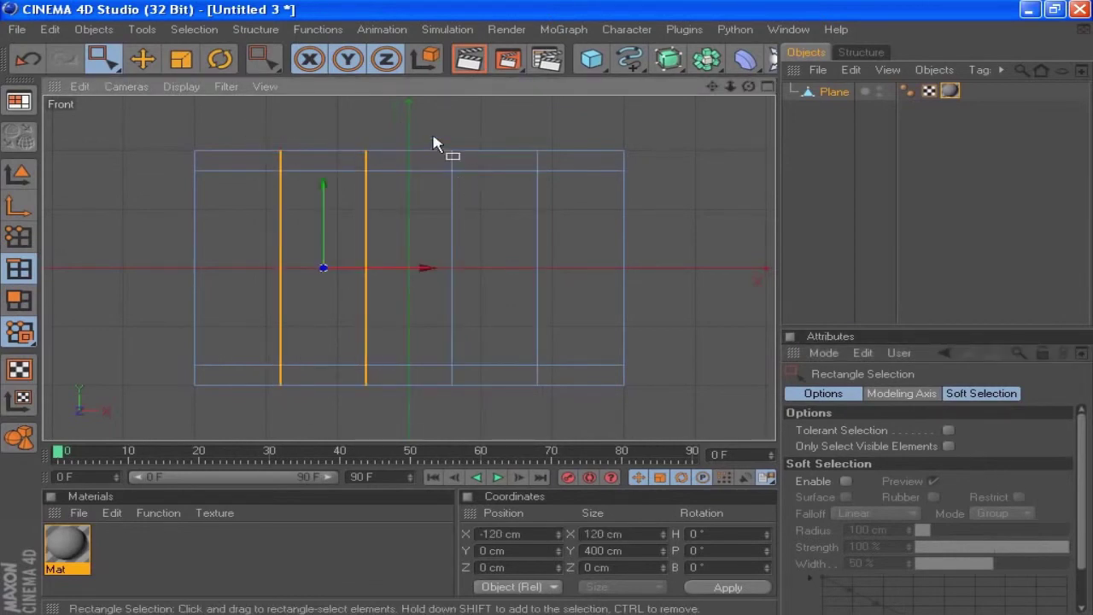
shift+drag(418, 125, 499, 420)
shift+drag(496, 119, 585, 421)
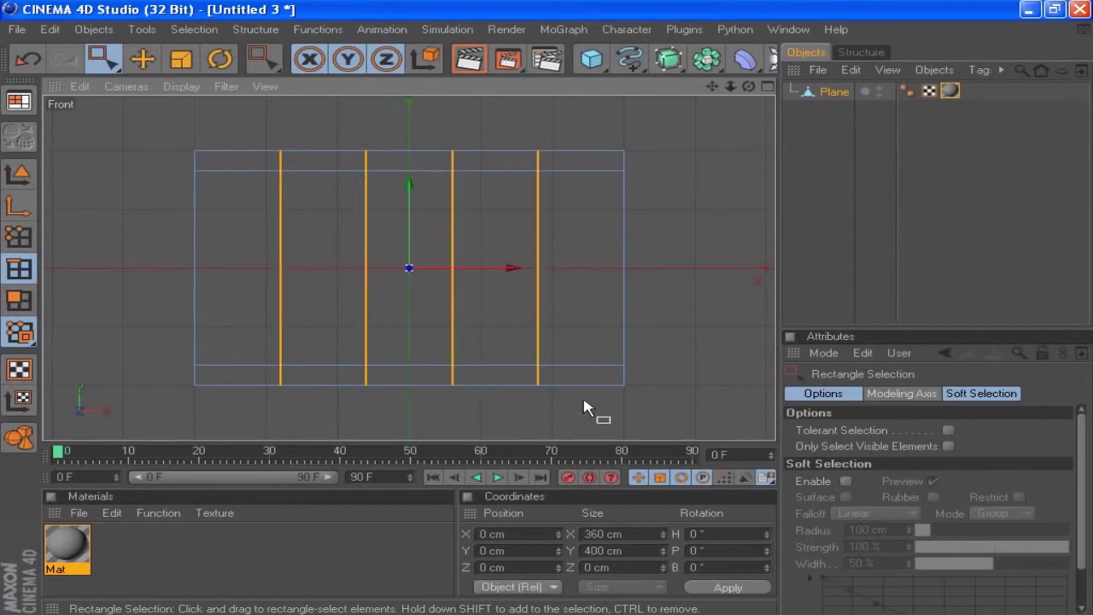
right_click(650, 305)
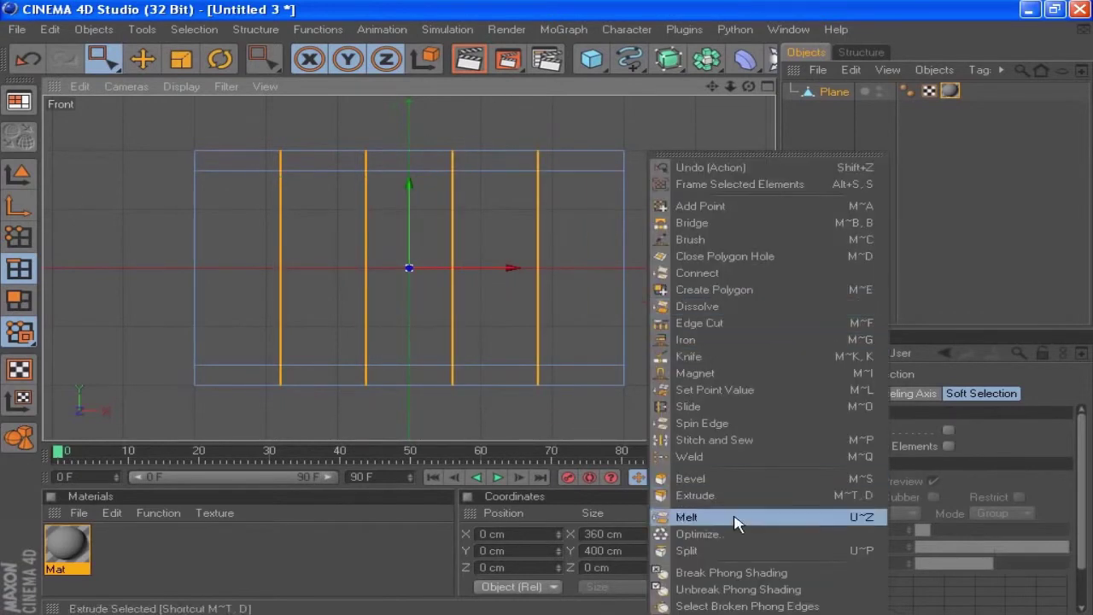
click(718, 481)
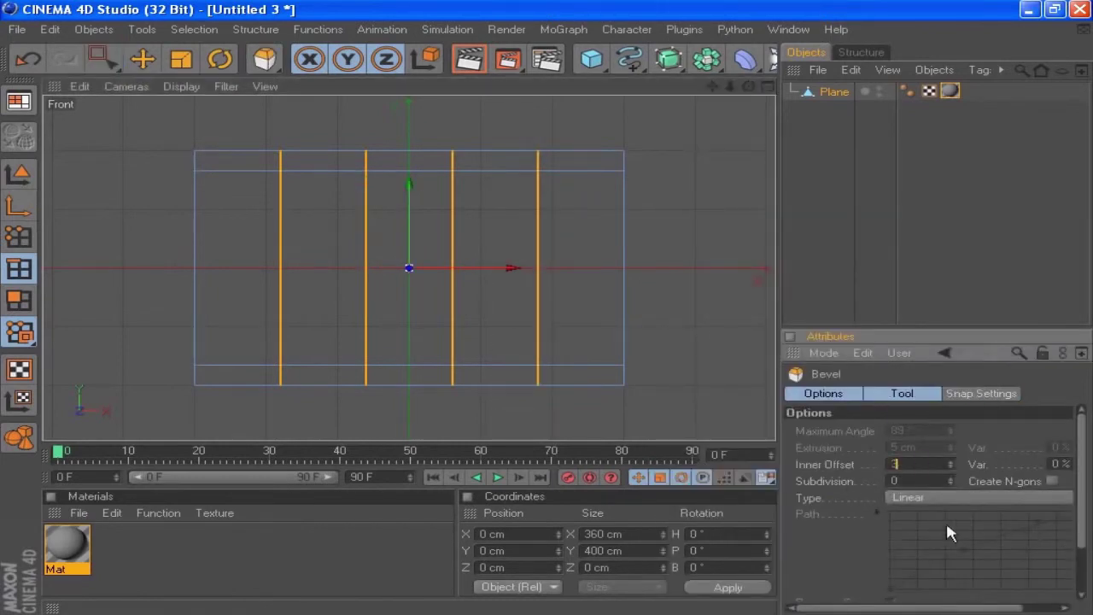
key(Return)
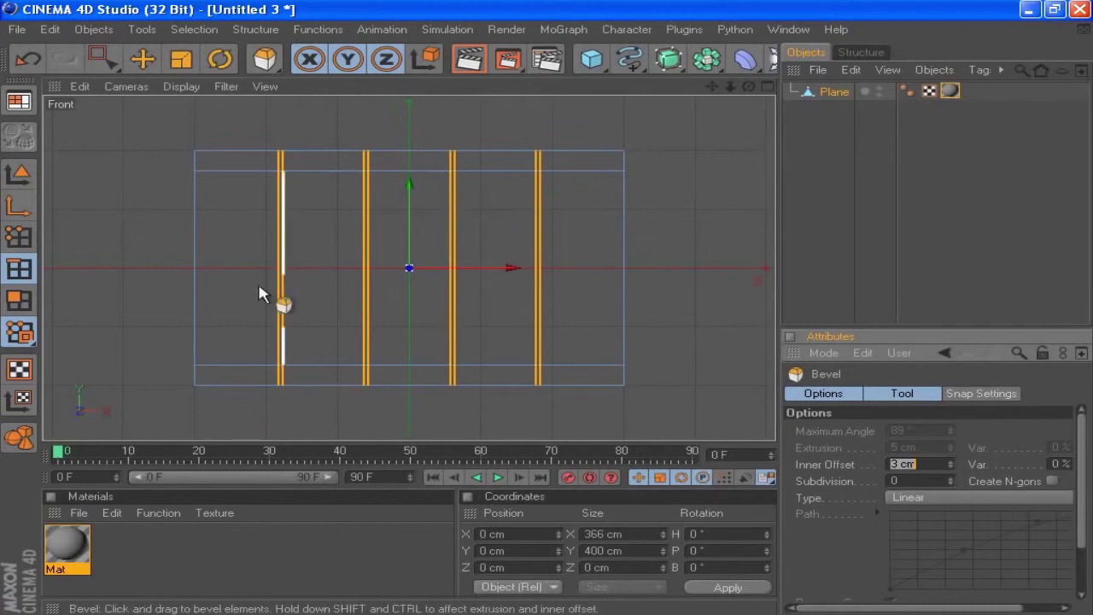
Select the short horizontal edges above and below the second and fourth panels and set their overall Y size to 305 cm
click(101, 58)
click(131, 65)
click(328, 171)
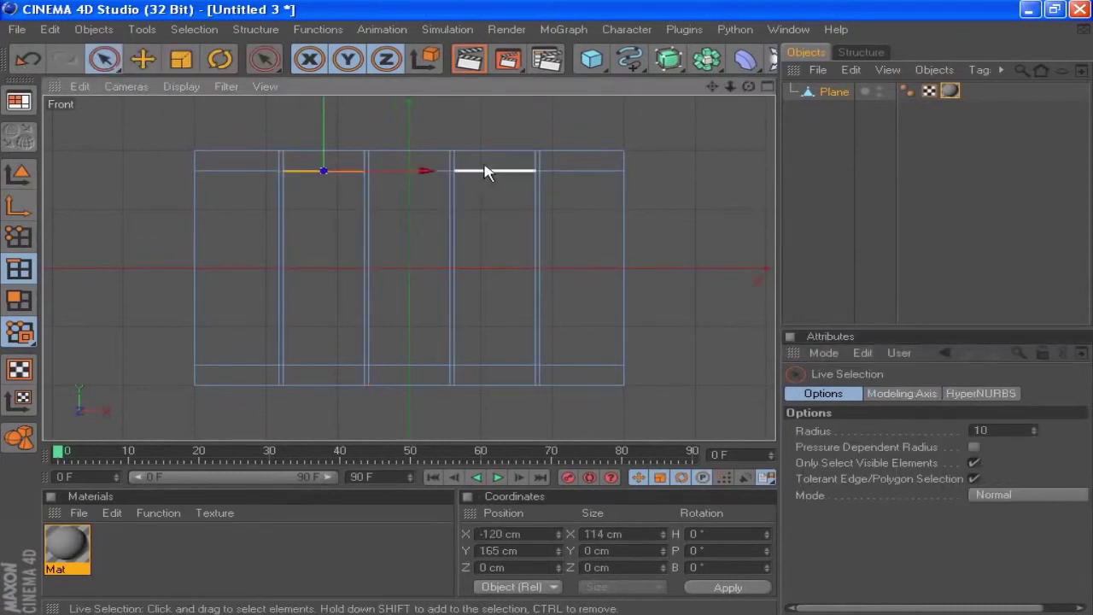
shift+click(492, 172)
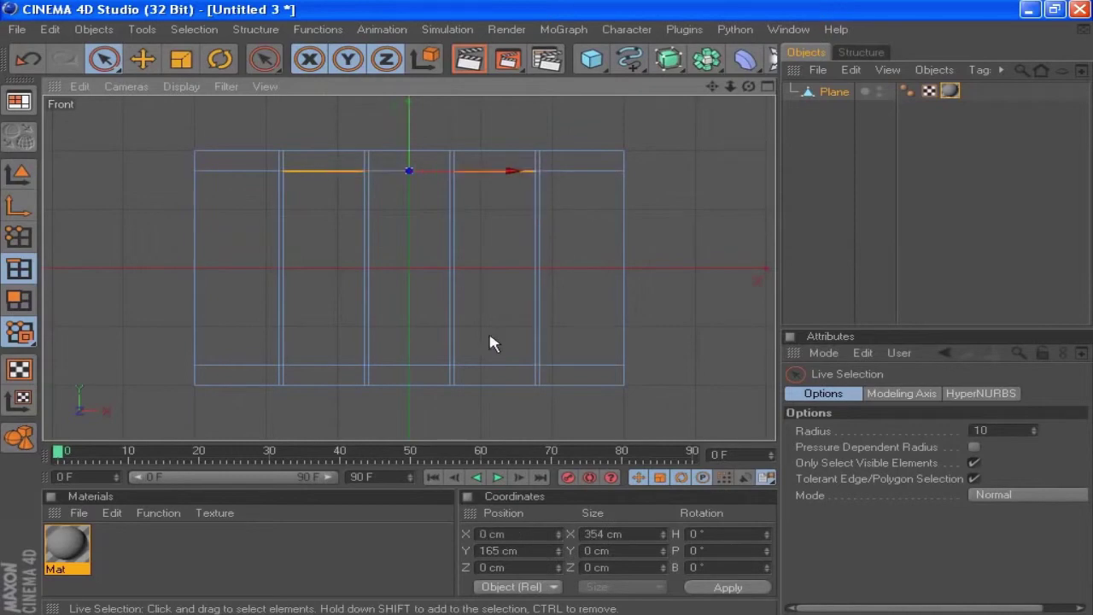
shift+click(492, 366)
shift+click(324, 366)
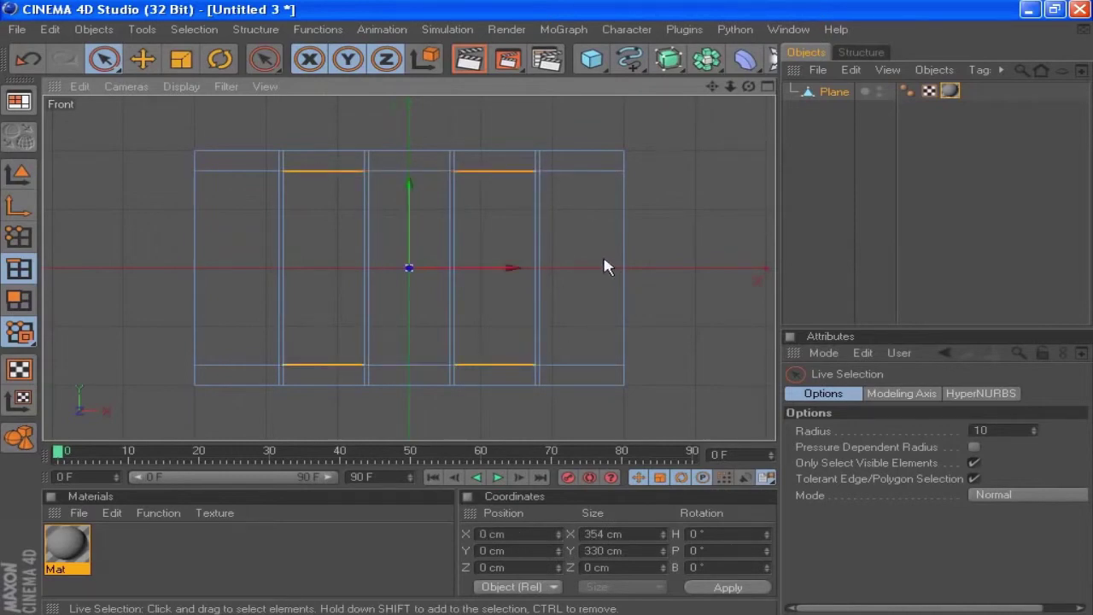
key(t)
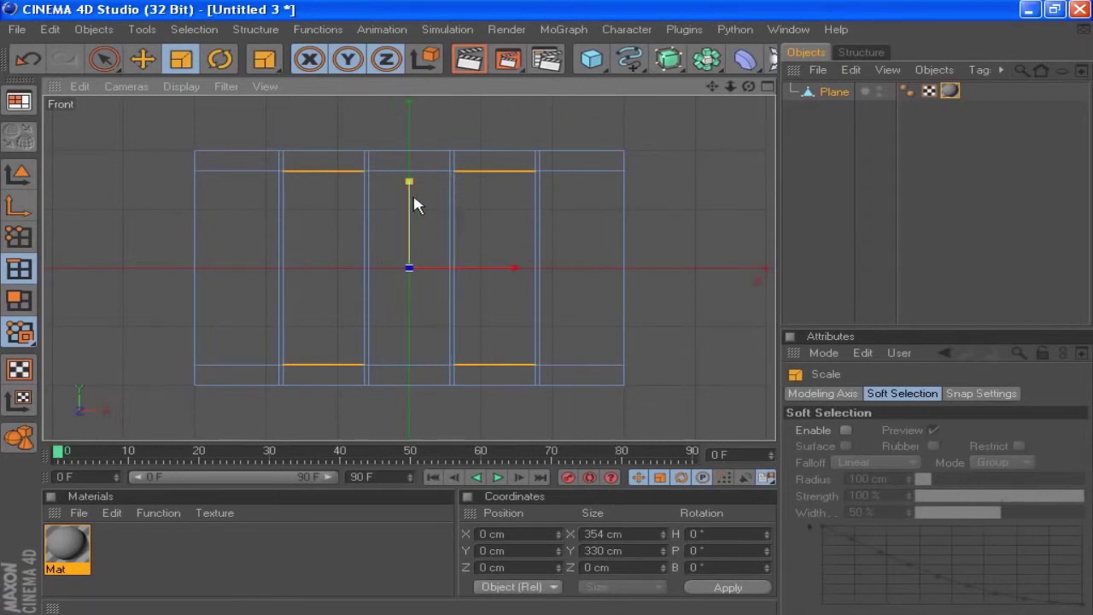
click(619, 551)
text(300)
click(722, 588)
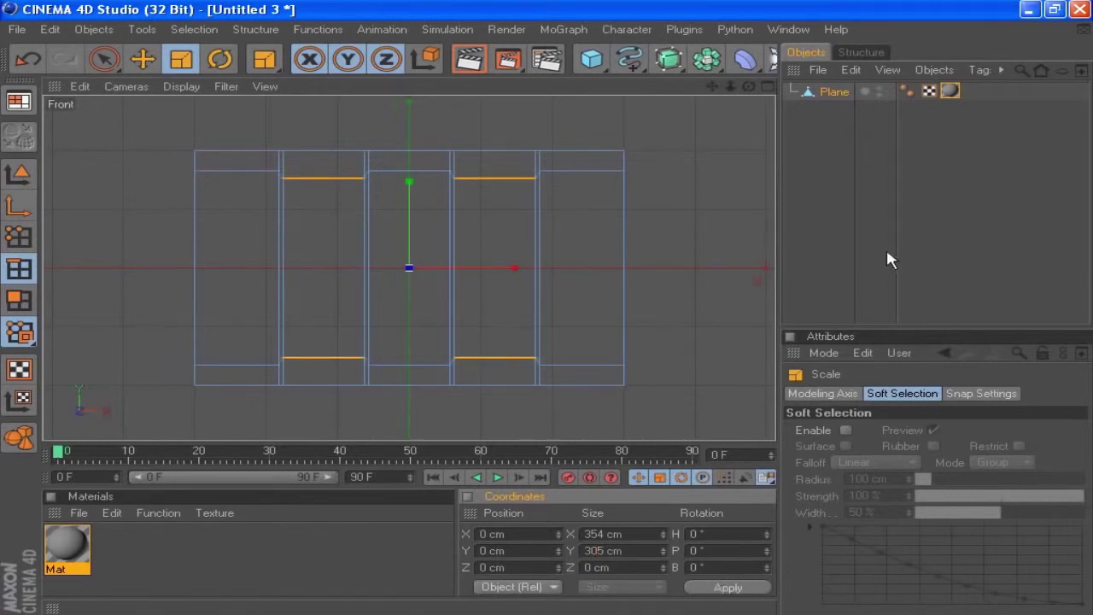
Select all the plane's polygons in the perspective view and reverse their normals
click(795, 77)
click(767, 87)
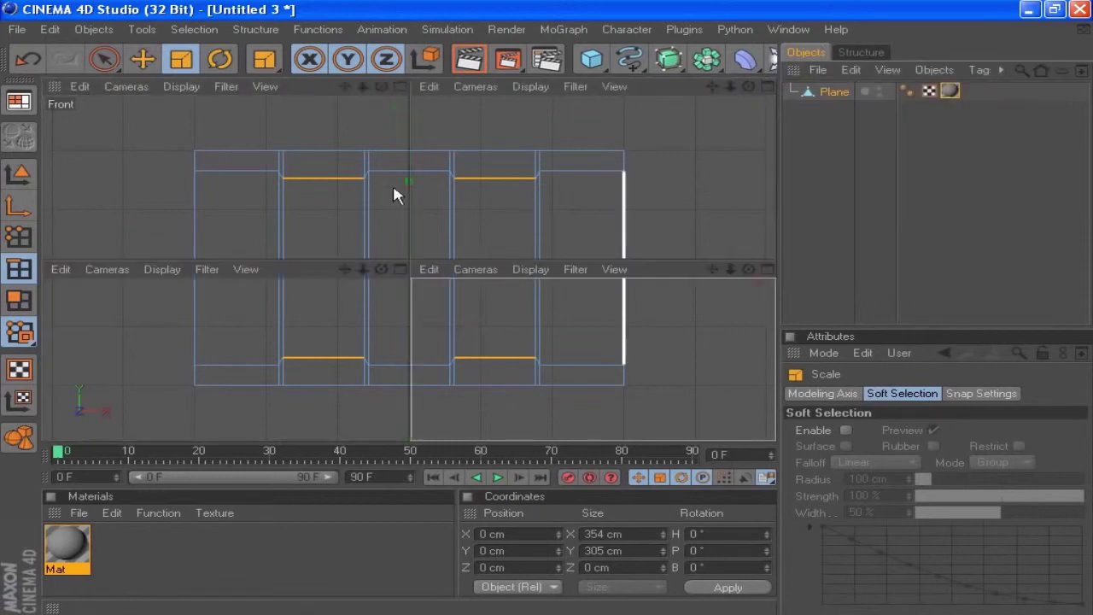
click(395, 87)
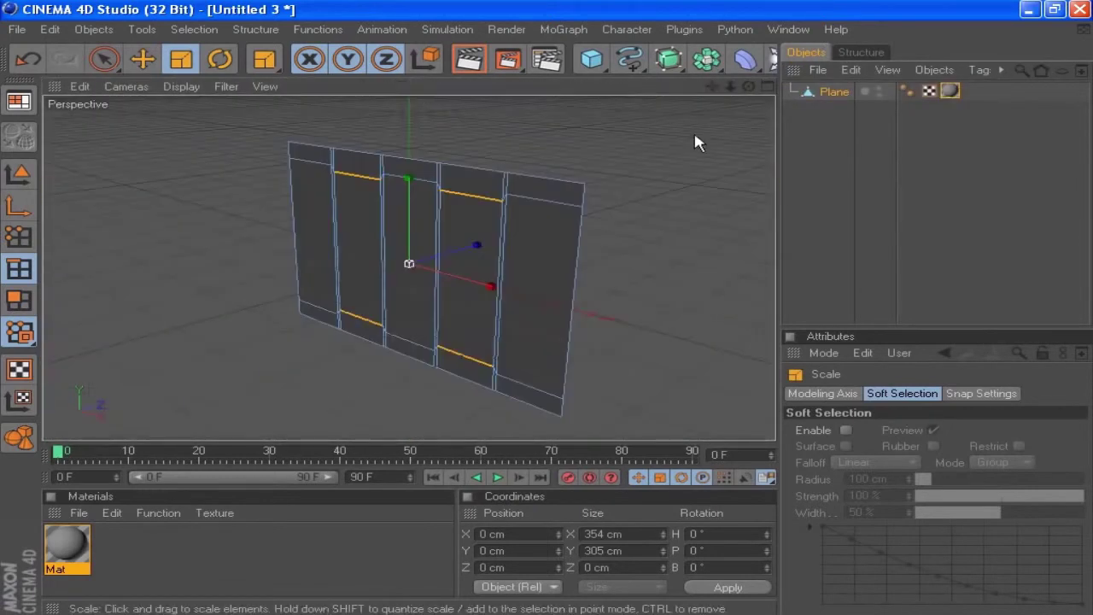
mouse_move(749, 87)
mouse_down()
mouse_move(718, 94)
mouse_move(749, 93)
mouse_up()
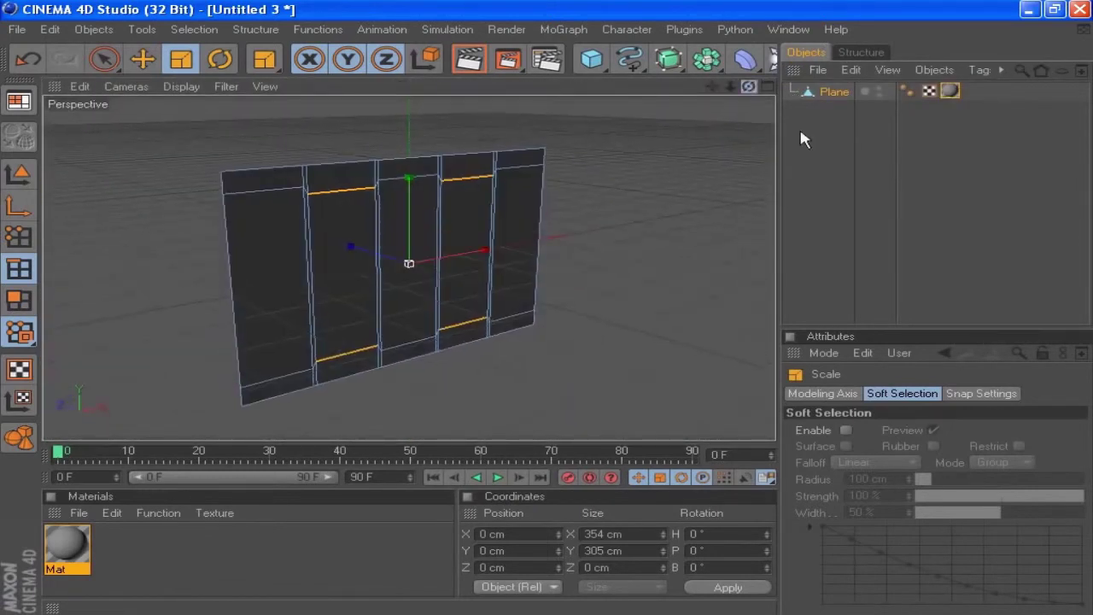
click(18, 300)
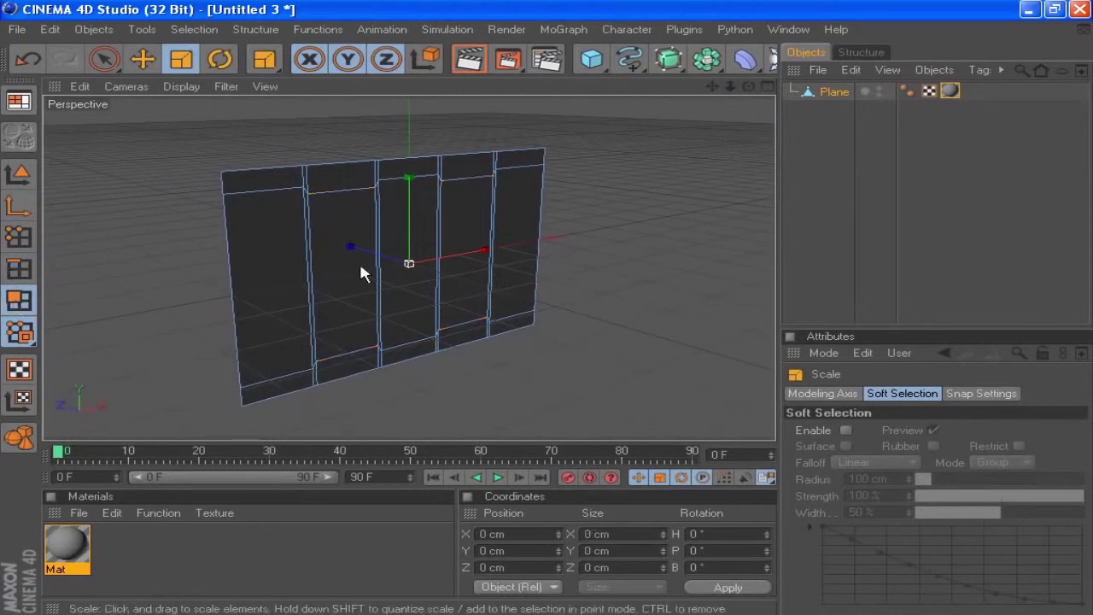
click(103, 58)
click(354, 306)
click(167, 227)
right_click(180, 224)
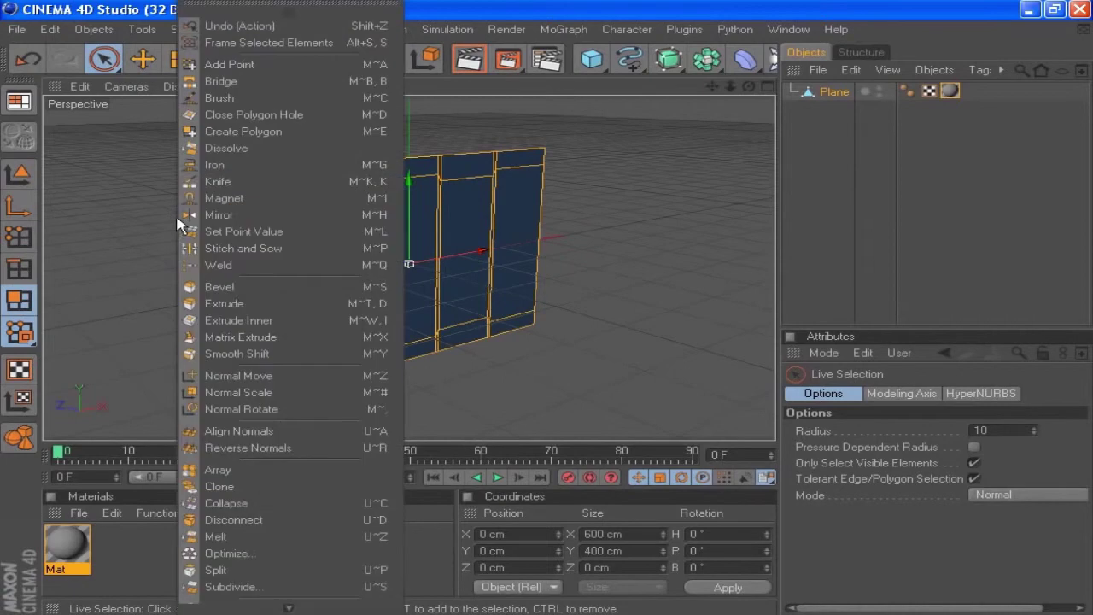
click(272, 448)
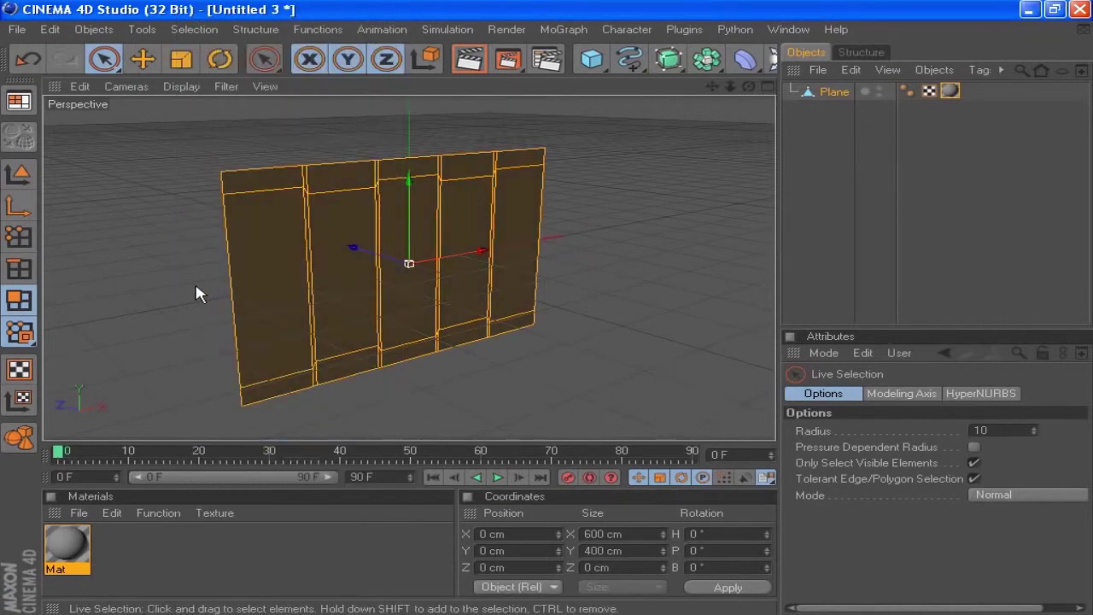
Deselect the middle row of polygons and extrude the remaining upper and lower strips with an offset of 6 cm
mouse_move(170, 310)
ctrl+mouse_down()
mouse_move(560, 220)
mouse_move(573, 227)
ctrl+mouse_up()
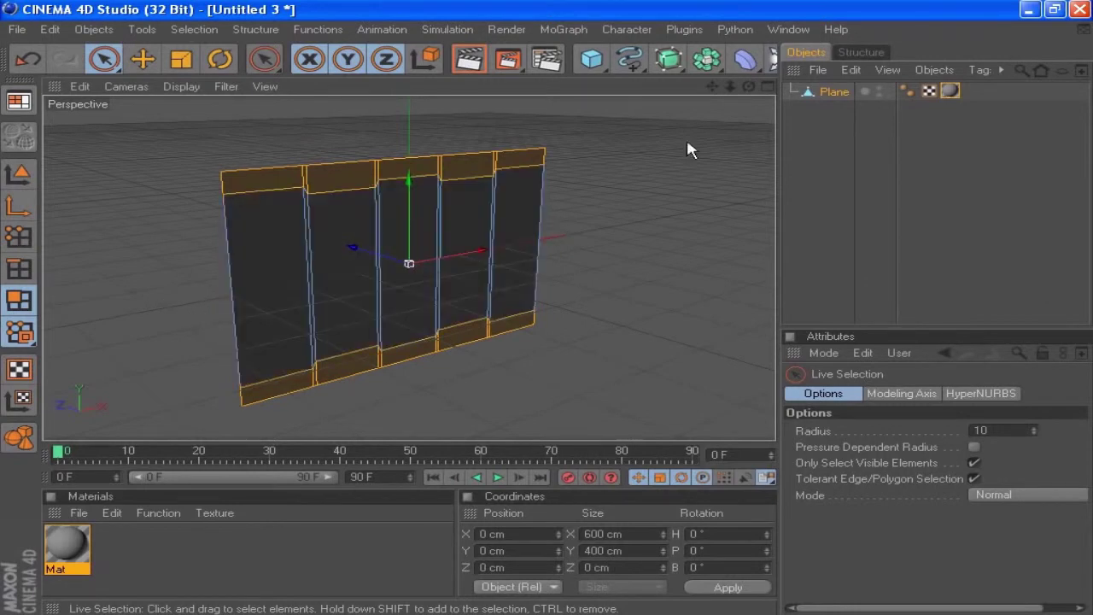
drag(748, 86, 546, 205)
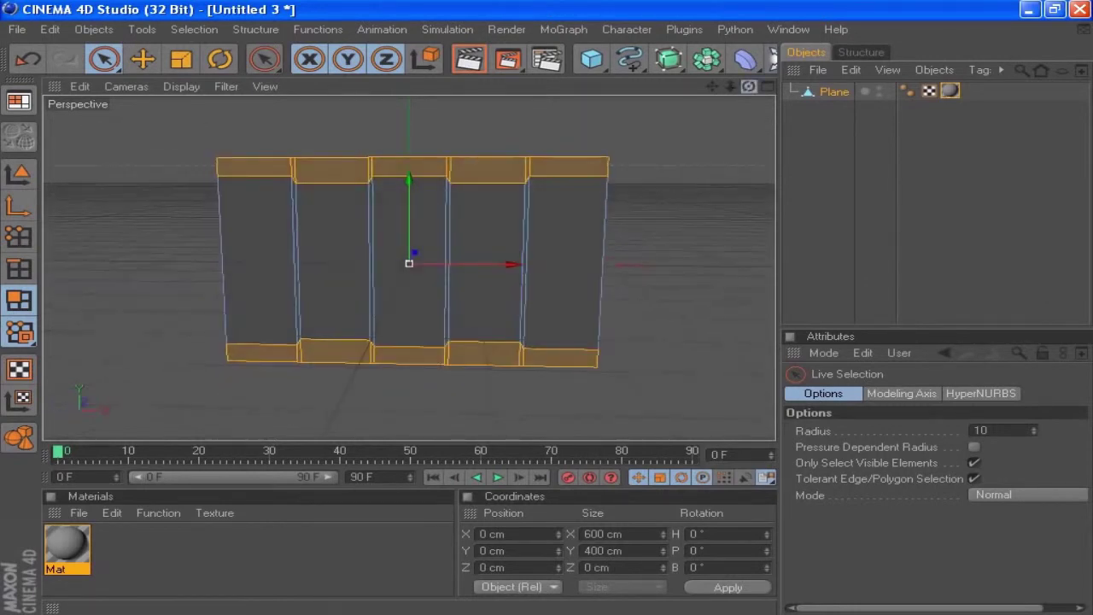
right_click(633, 213)
click(695, 321)
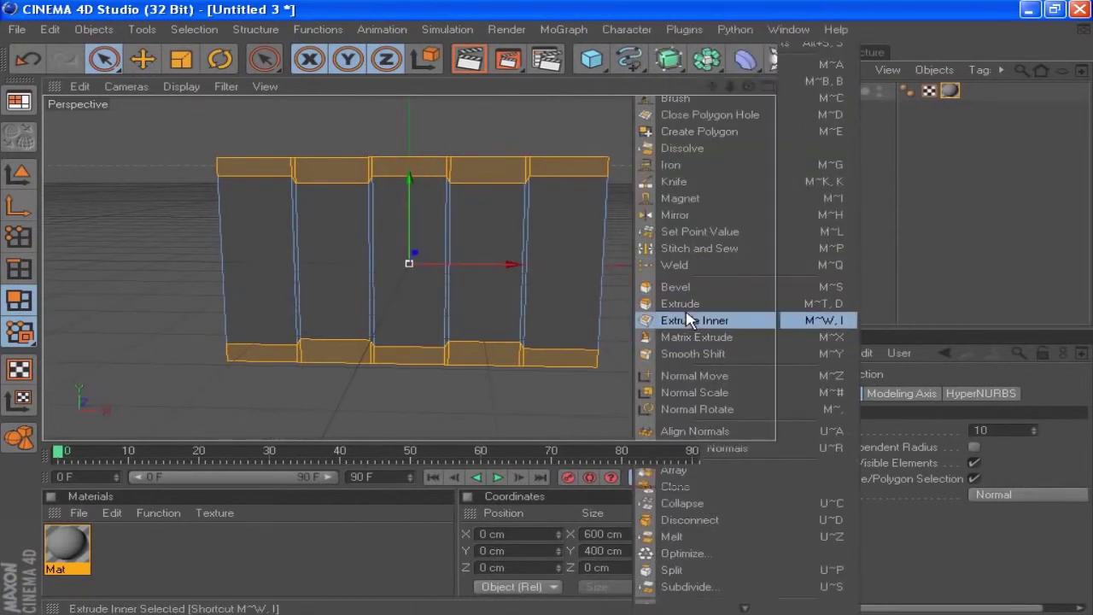
right_click(661, 272)
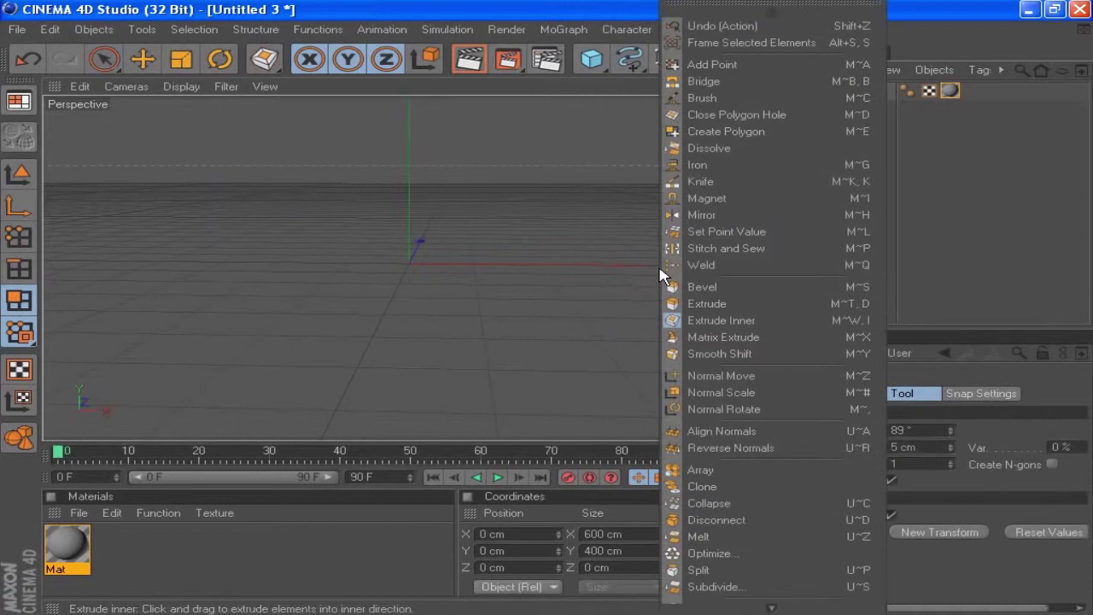
click(709, 305)
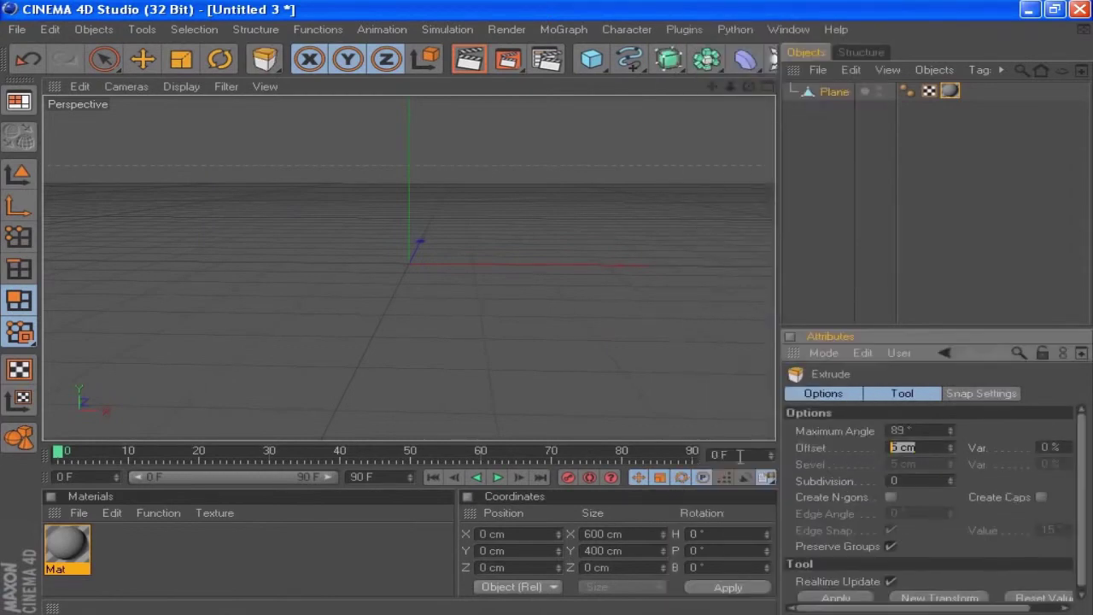
text(8)
click(858, 596)
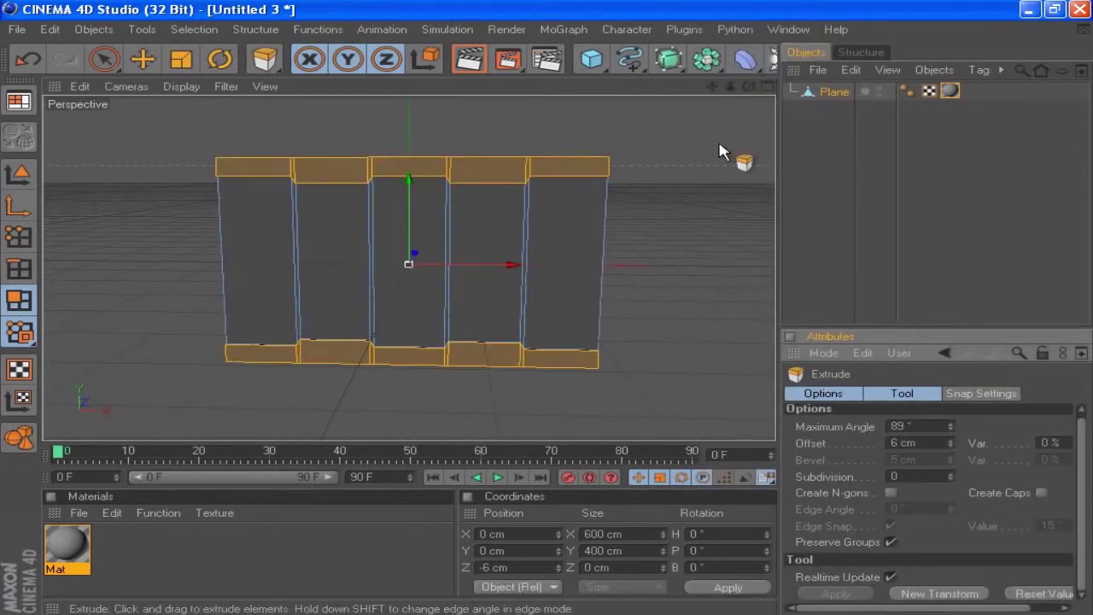
Try to inset the two outermost panels using Extrude Inner with an offset of 24 cm
alt+drag(350, 325, 491, 339)
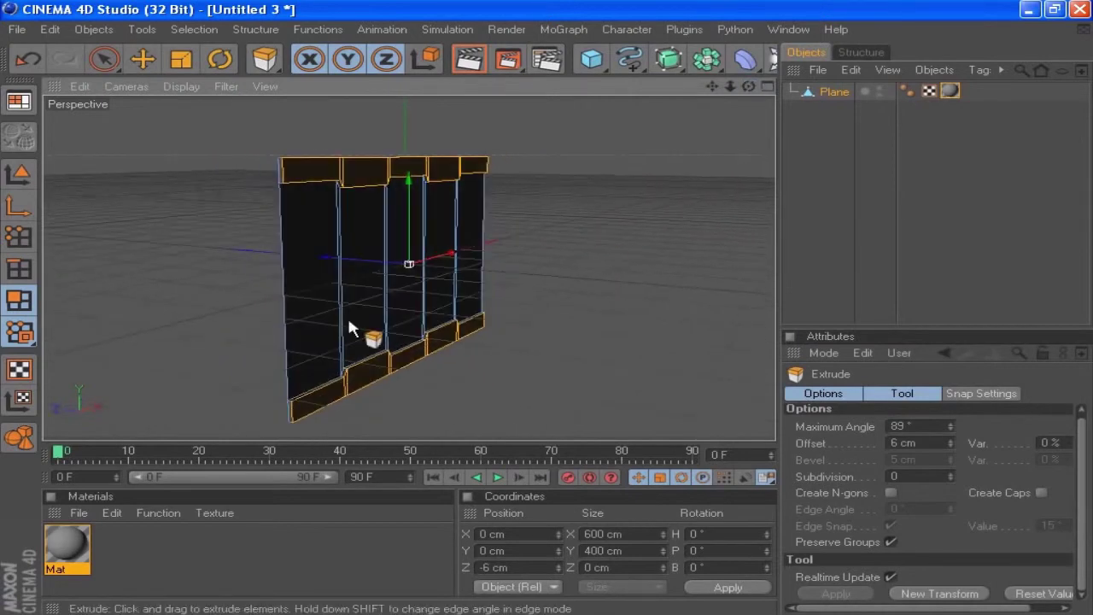
click(103, 58)
click(310, 284)
click(310, 284)
shift+click(468, 238)
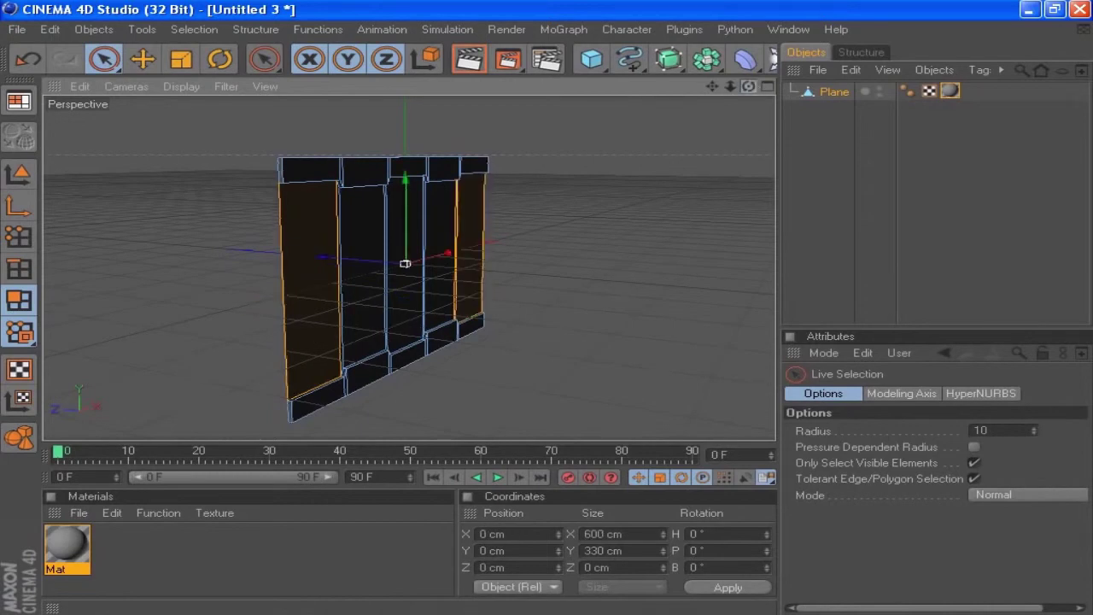
drag(750, 87, 688, 88)
right_click(661, 203)
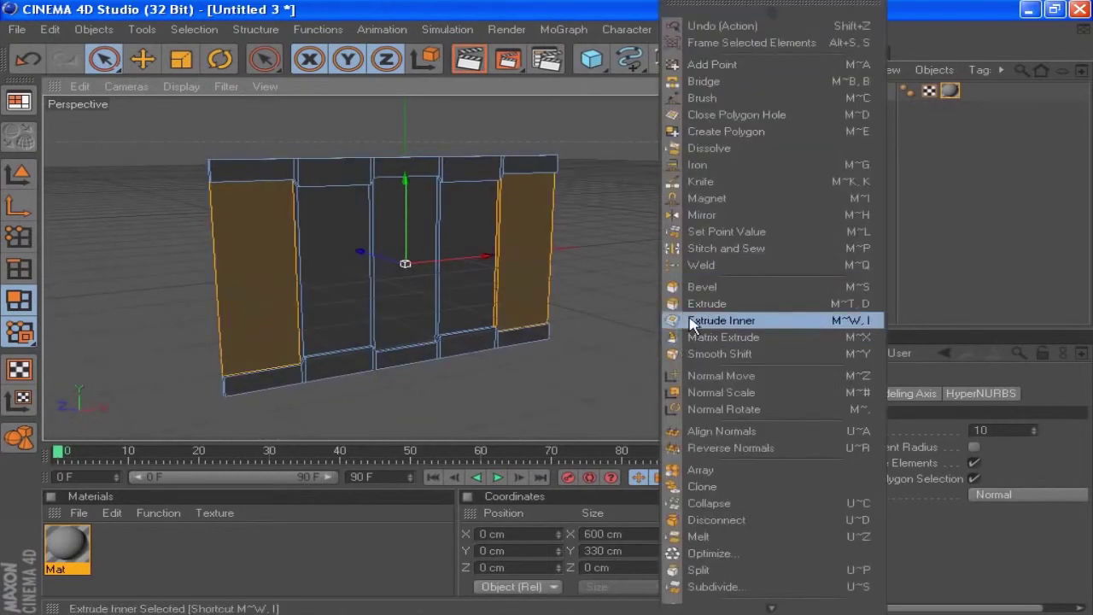
click(692, 322)
click(933, 448)
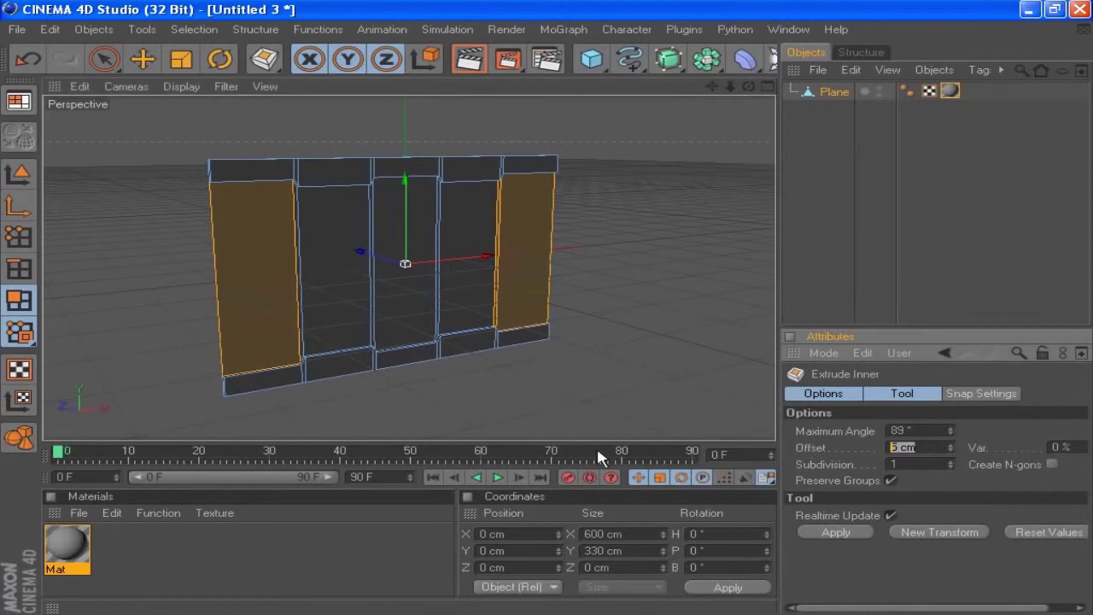
text(24)
click(842, 534)
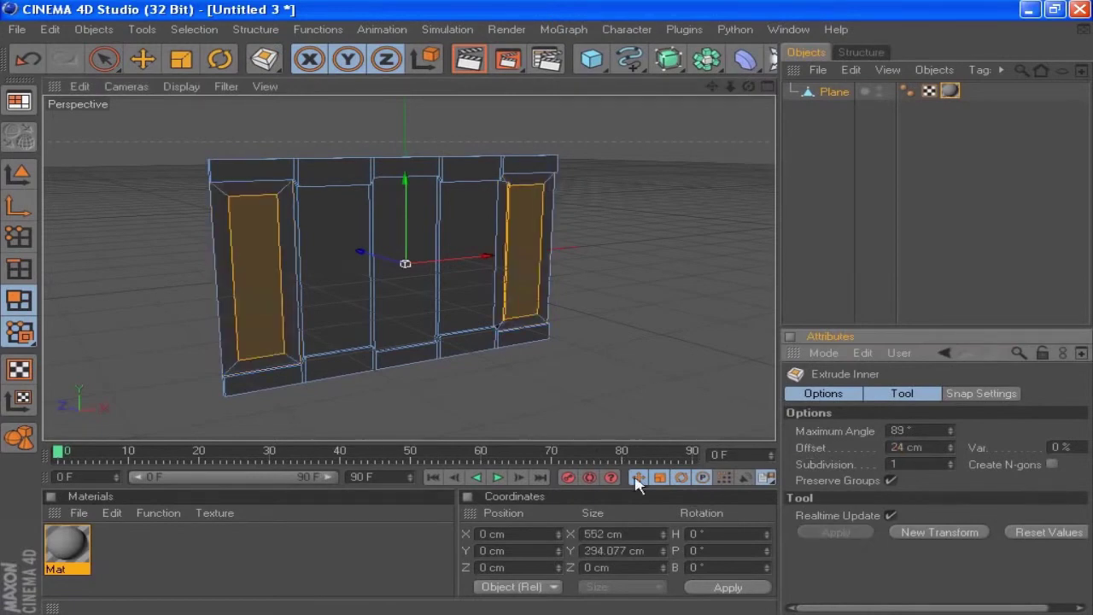
Try selecting the vertical edges of the outer panels, and undo both this selection and the inner extrusion
click(103, 58)
click(19, 269)
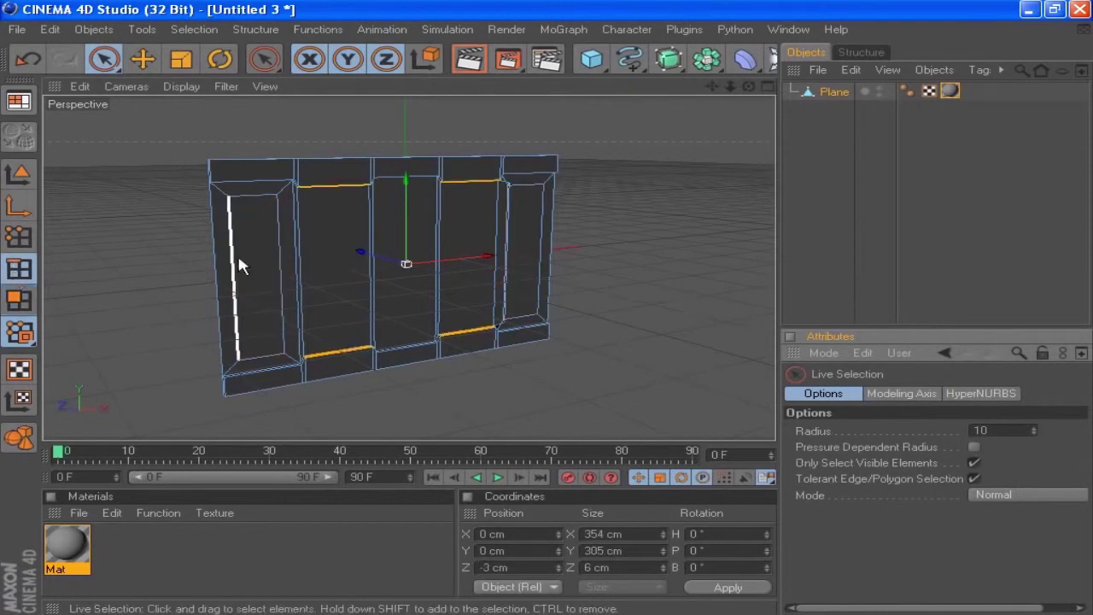
click(256, 268)
shift+click(570, 237)
drag(748, 87, 792, 84)
key(ctrl+z)
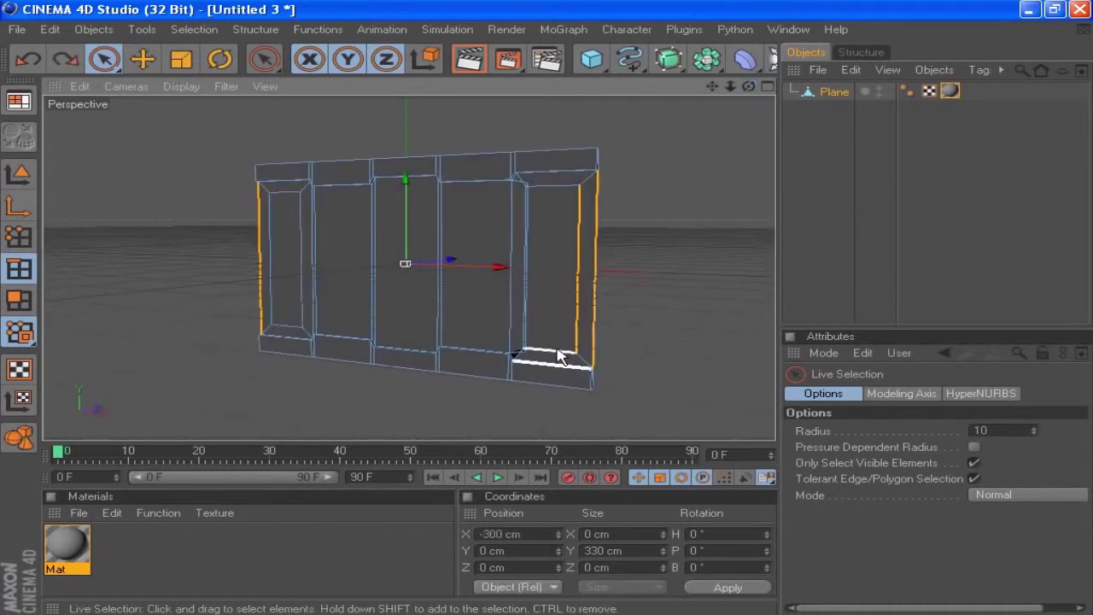
key(ctrl+z)
key(ctrl+z)
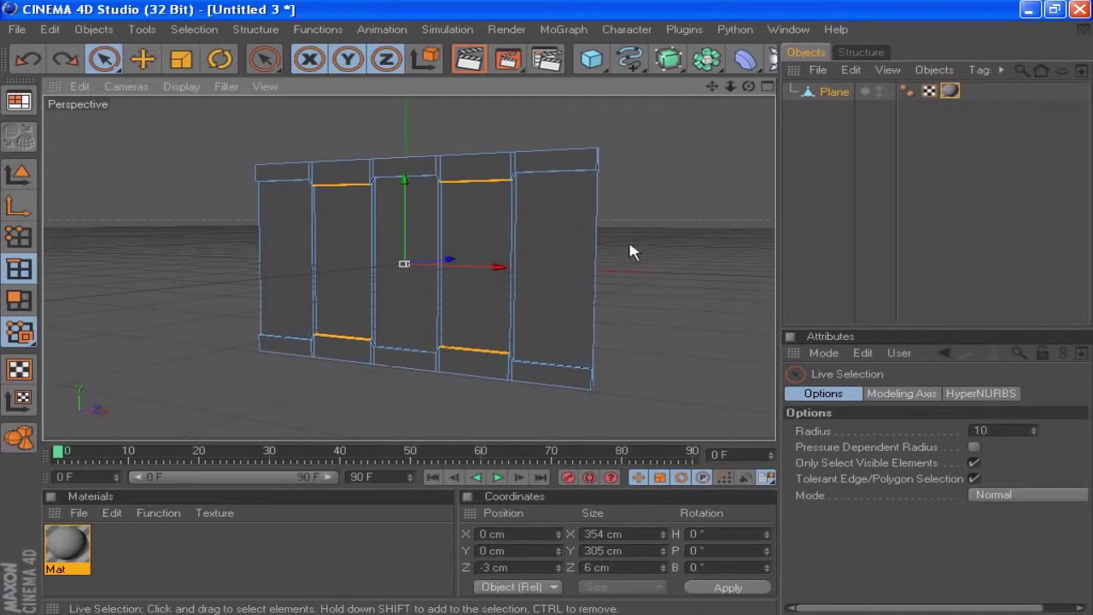
Select only the two outermost panel polygons and apply Extrude Inner to them with an offset of 24 cm
scroll(637, 260, up, 3)
drag(749, 86, 714, 60)
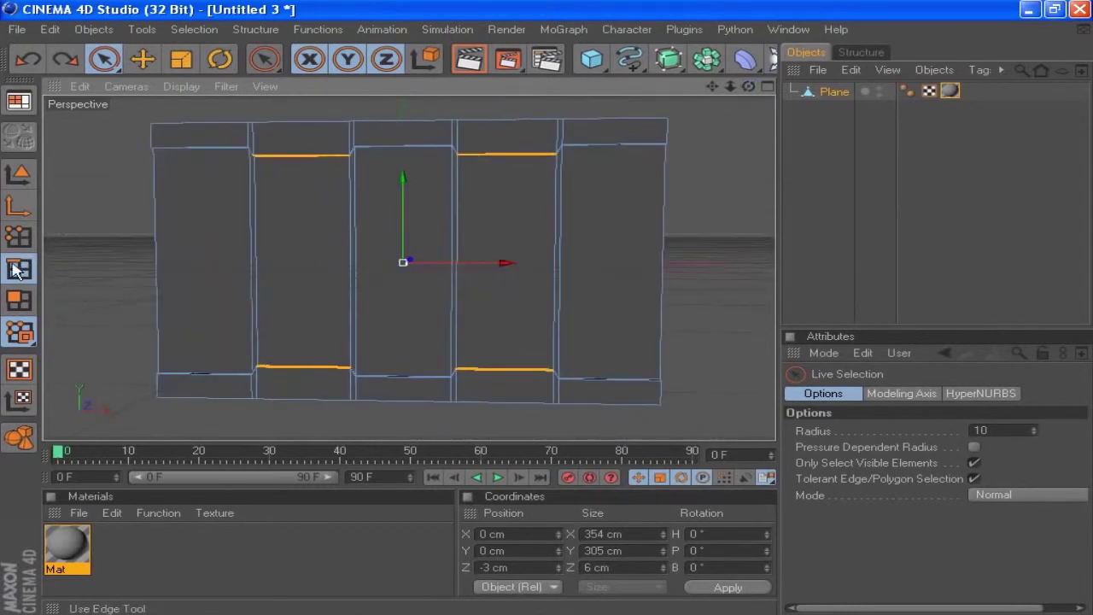
click(13, 298)
click(193, 256)
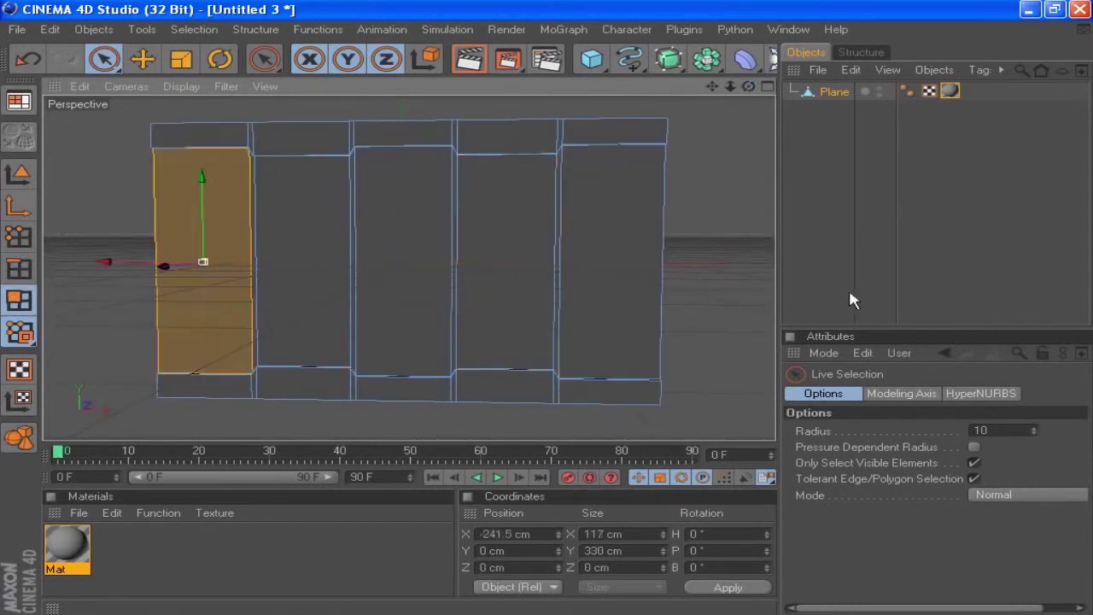
shift+click(628, 243)
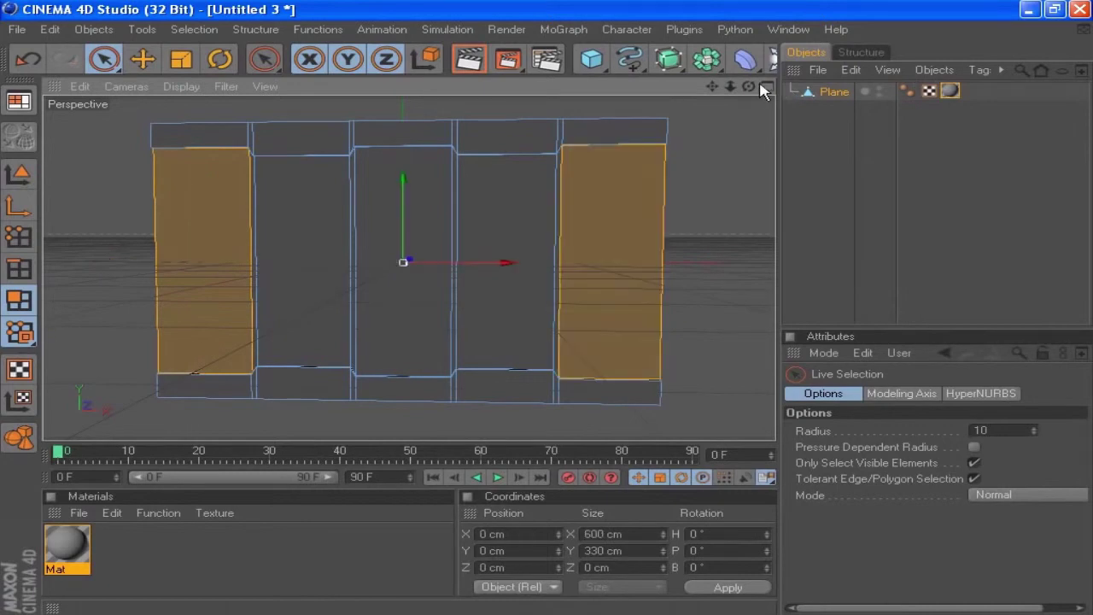
alt+drag(547, 308, 402, 309)
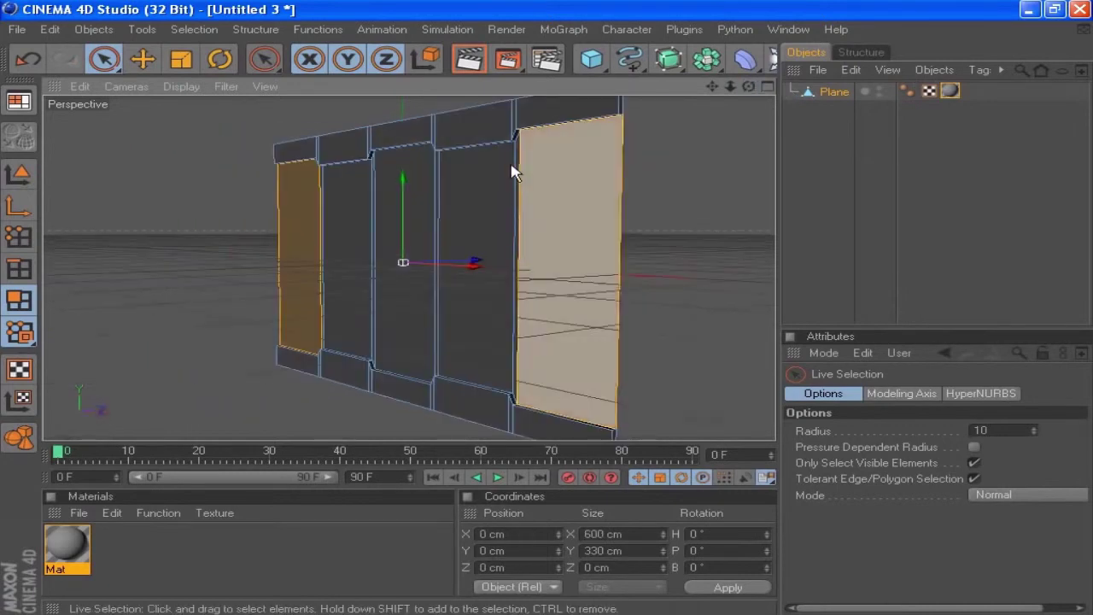
right_click(689, 220)
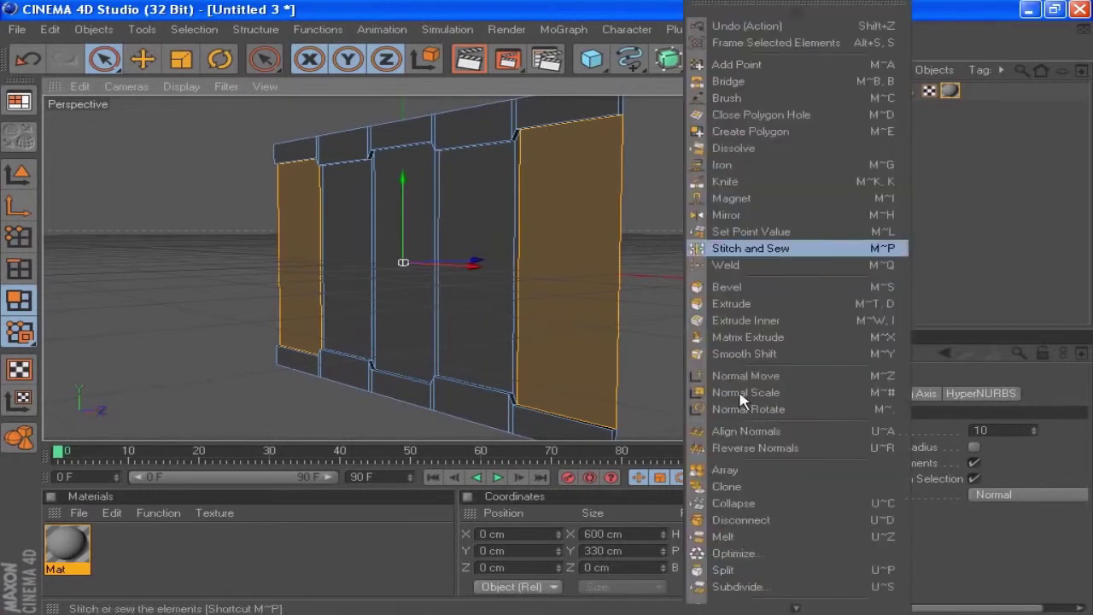
click(759, 321)
click(854, 532)
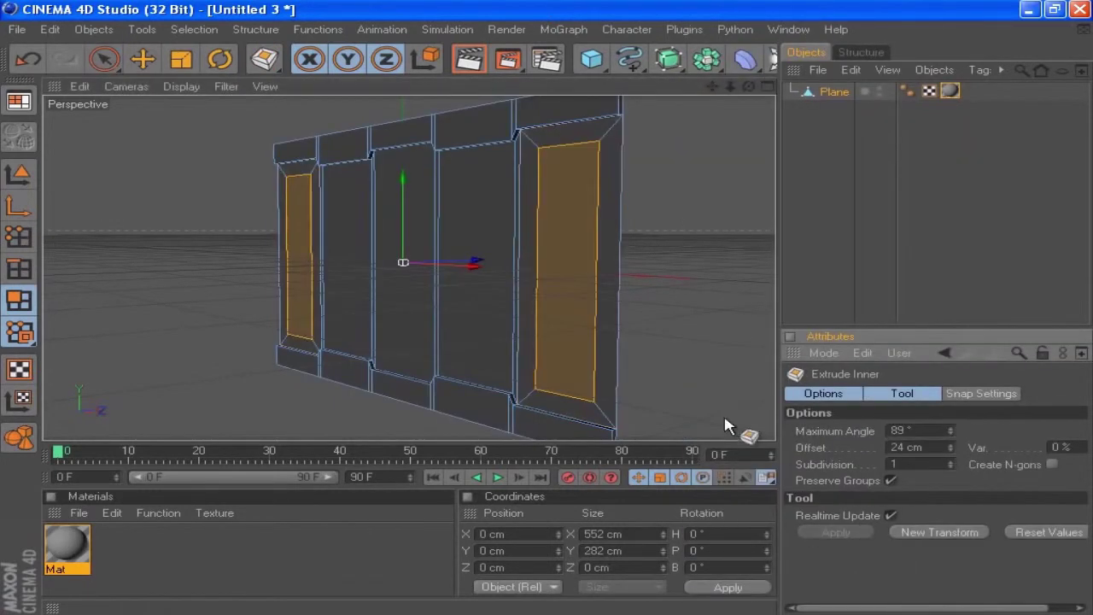
Select the outer vertical frame polygons at both ends of the wall and delete them
click(106, 62)
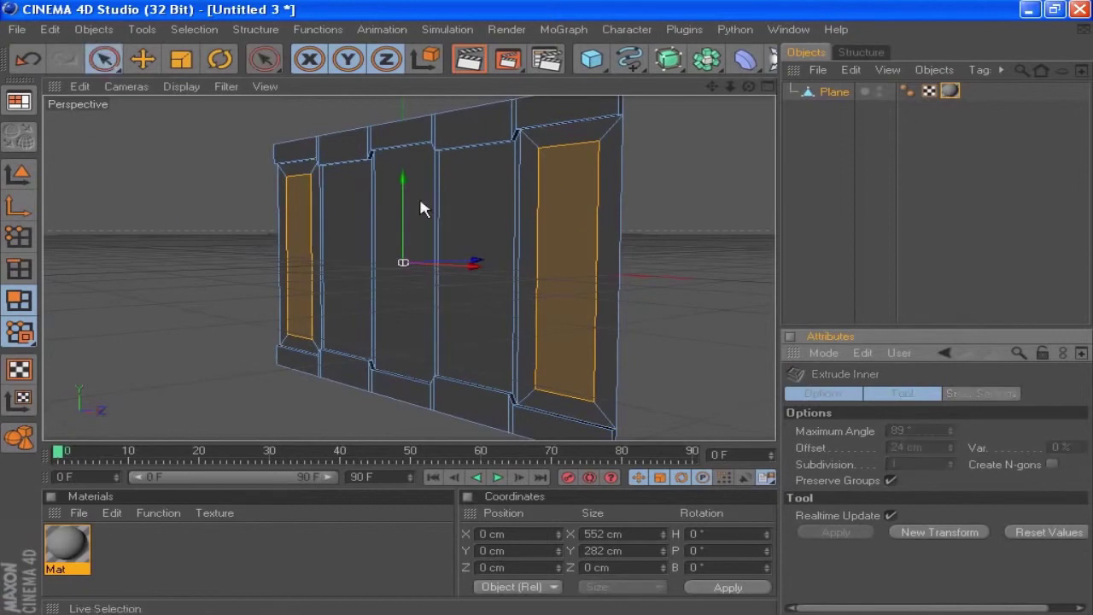
drag(753, 85, 872, 96)
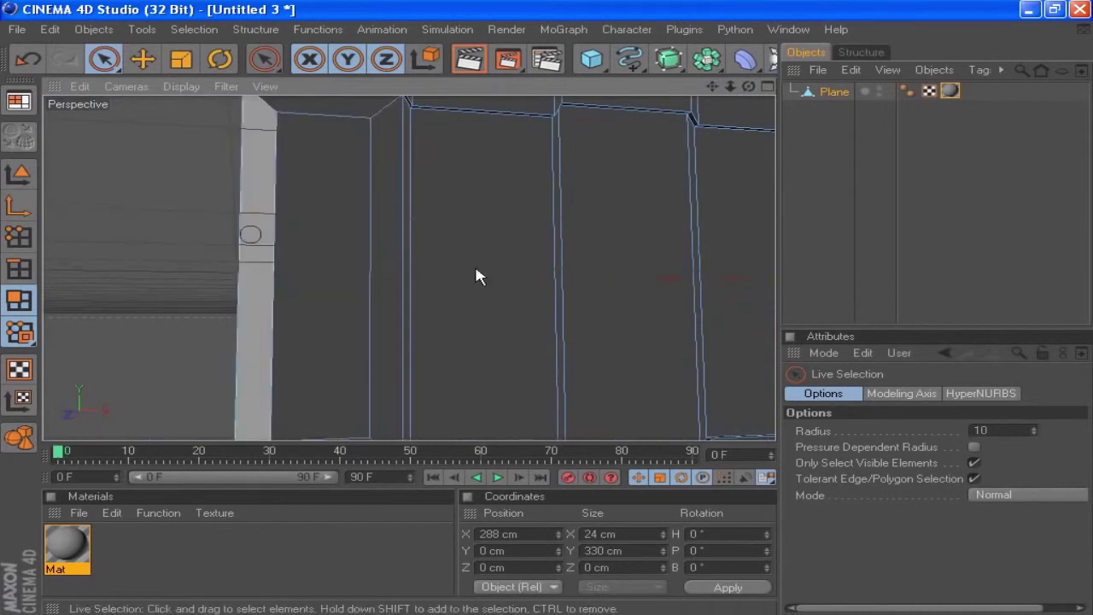
scroll(493, 286, down, 5)
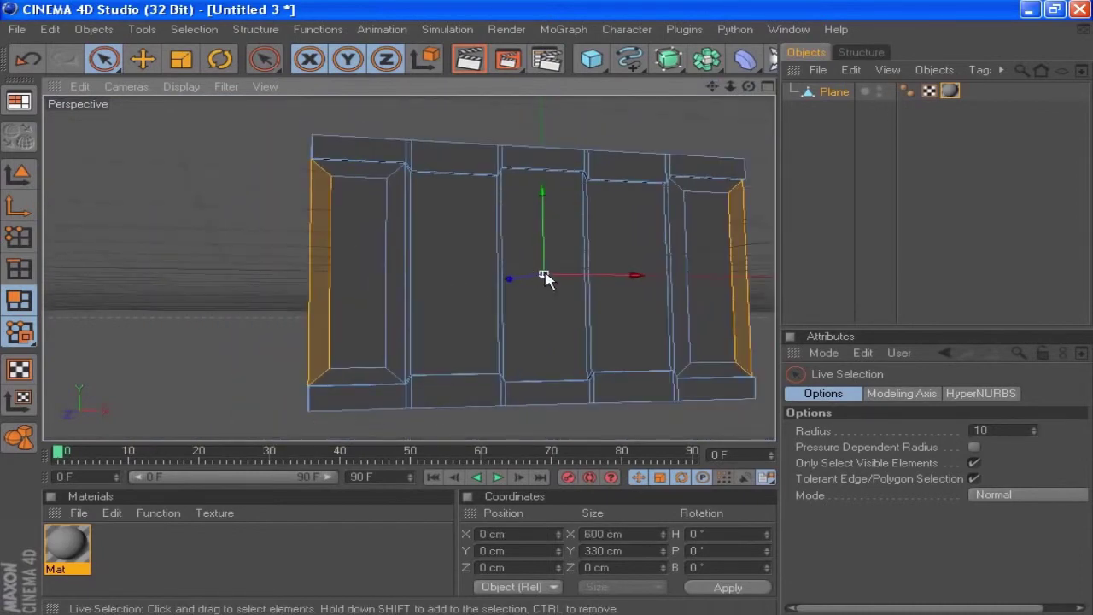
Select the outer vertical edges of the two end panels and set their X size to 600 cm
click(19, 269)
click(331, 246)
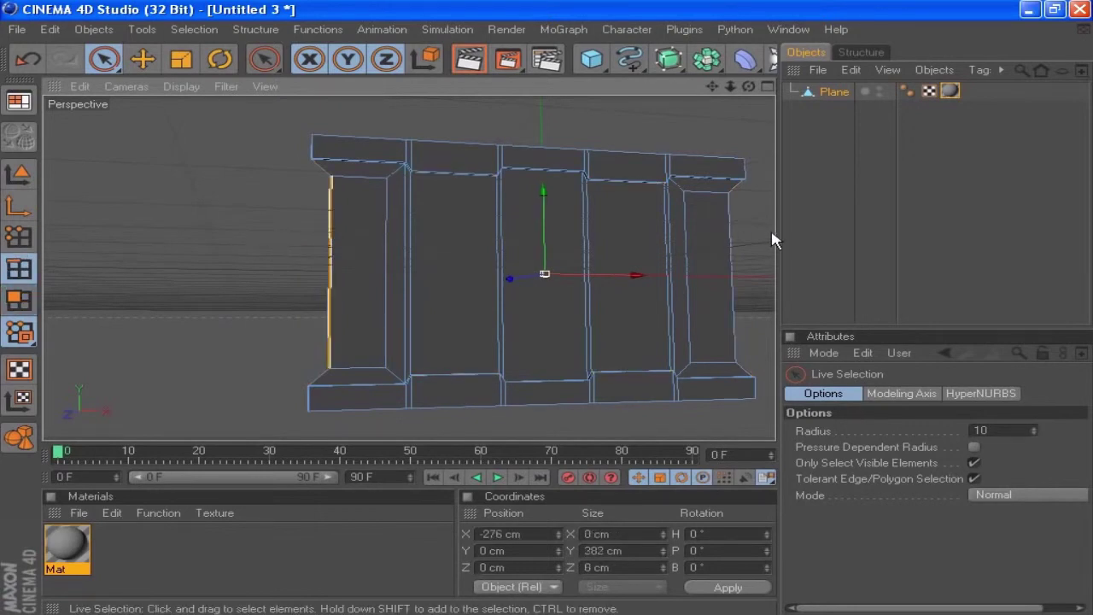
shift+click(731, 258)
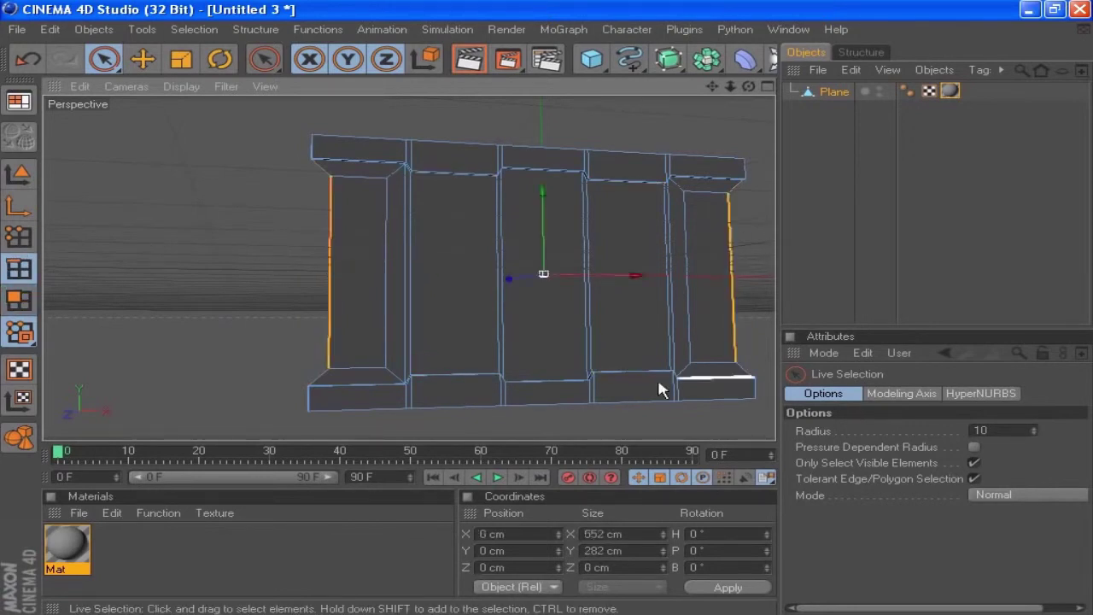
click(639, 533)
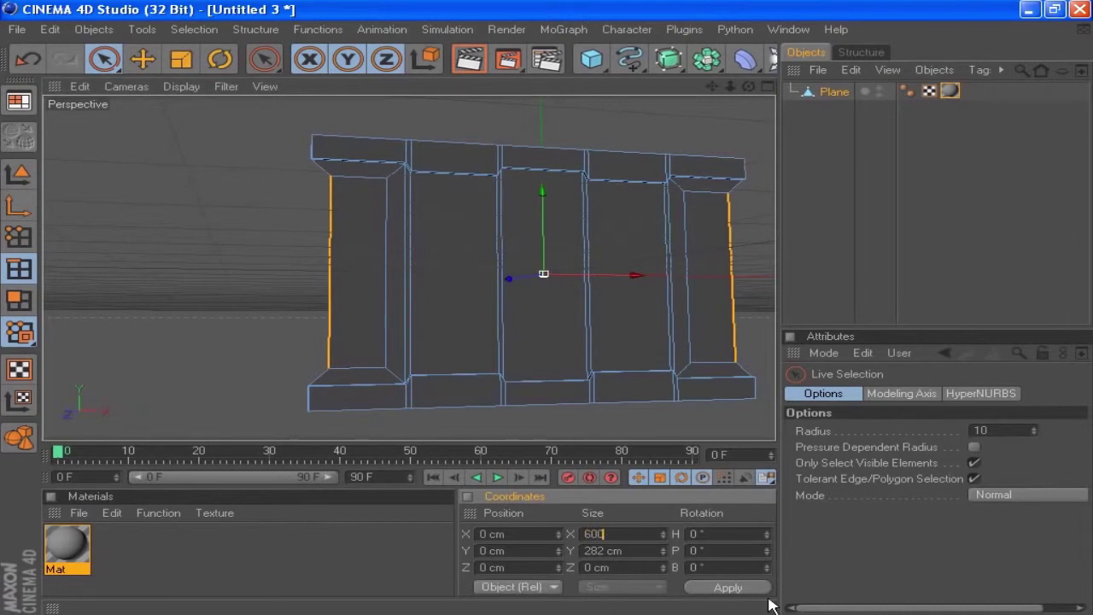
click(694, 588)
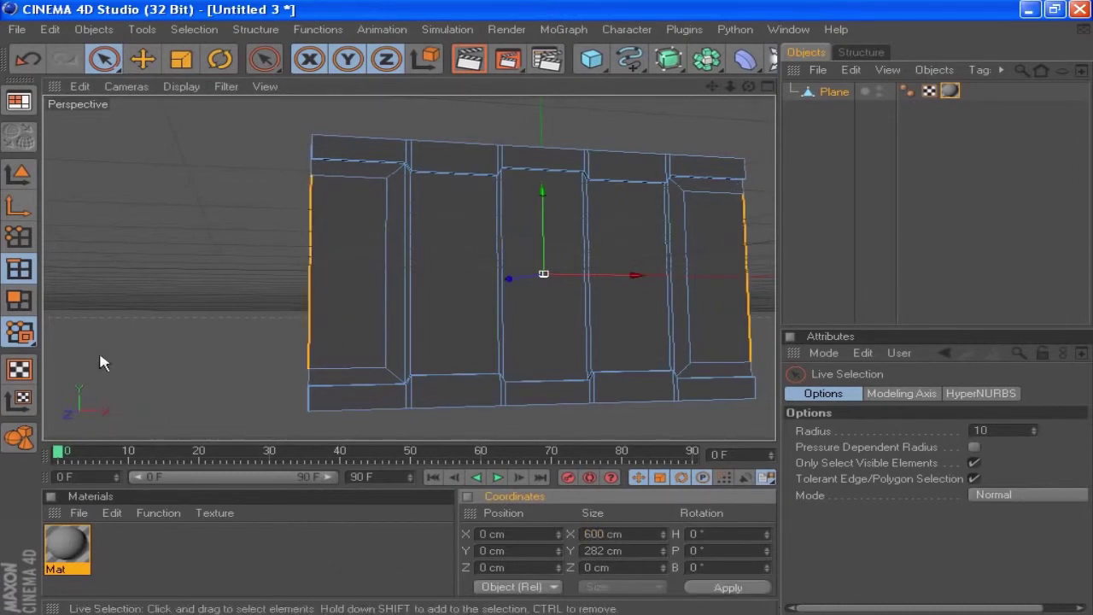
Select the four inner corner points of the two end panels and bevel them with a 31 cm inner offset and N-gons enabled
click(21, 241)
click(386, 182)
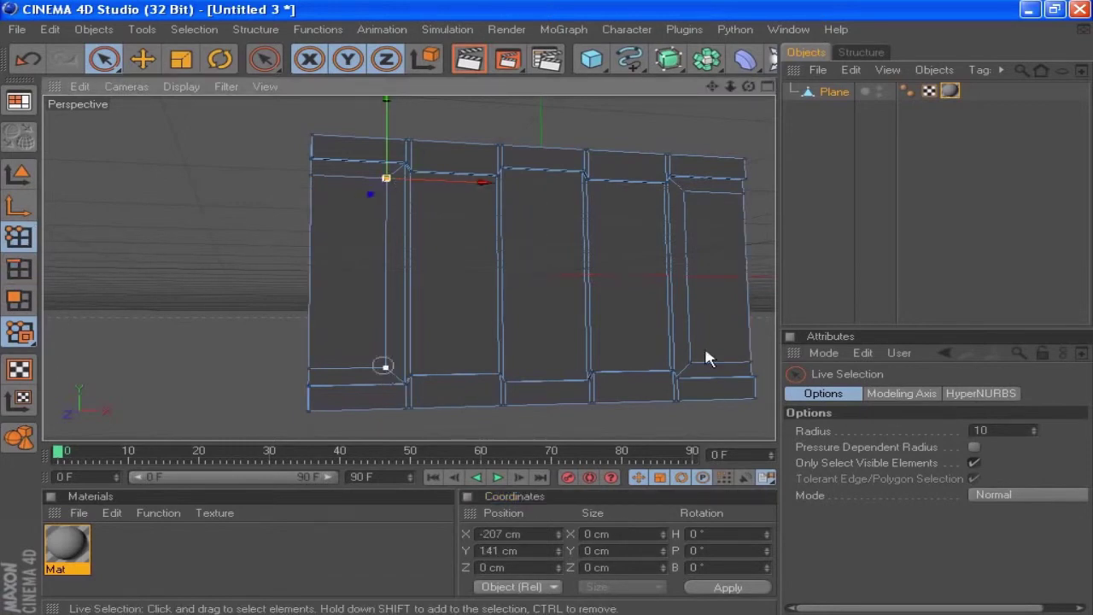
shift+click(691, 364)
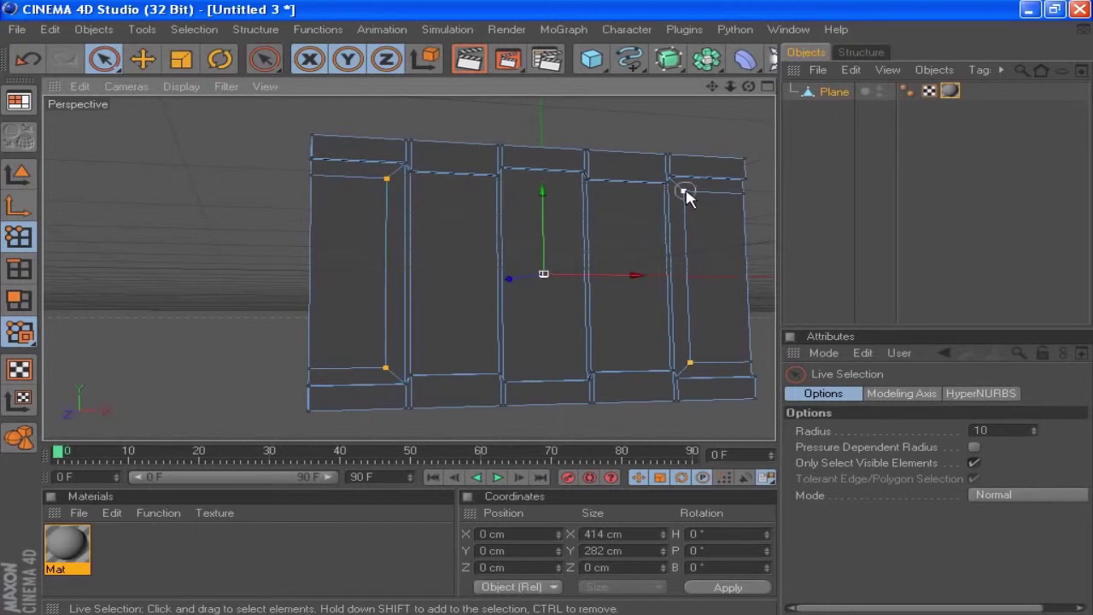
right_click(282, 267)
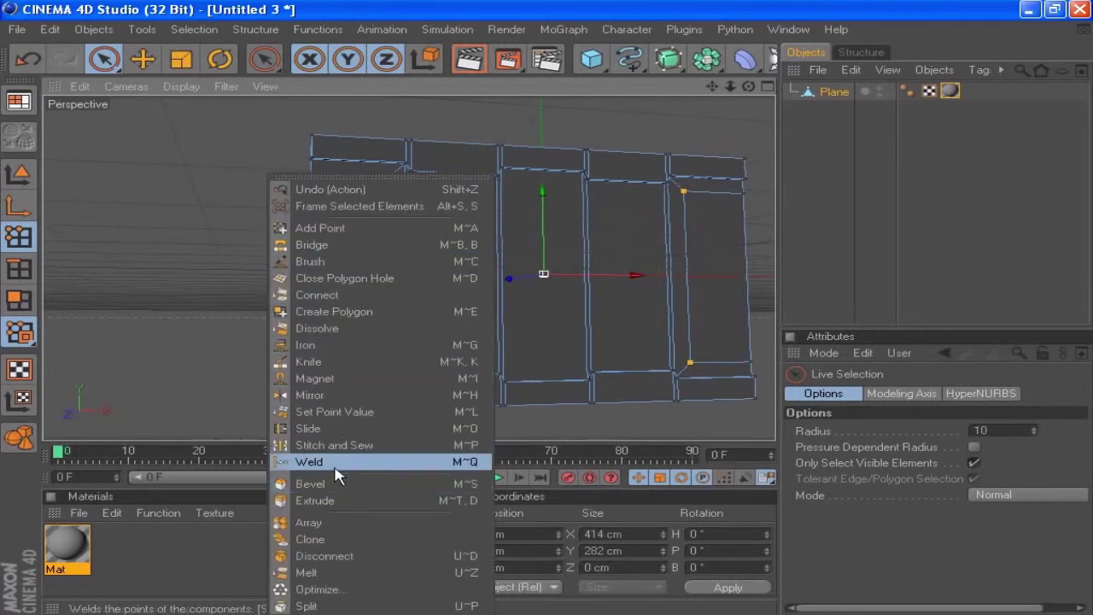
key(Return)
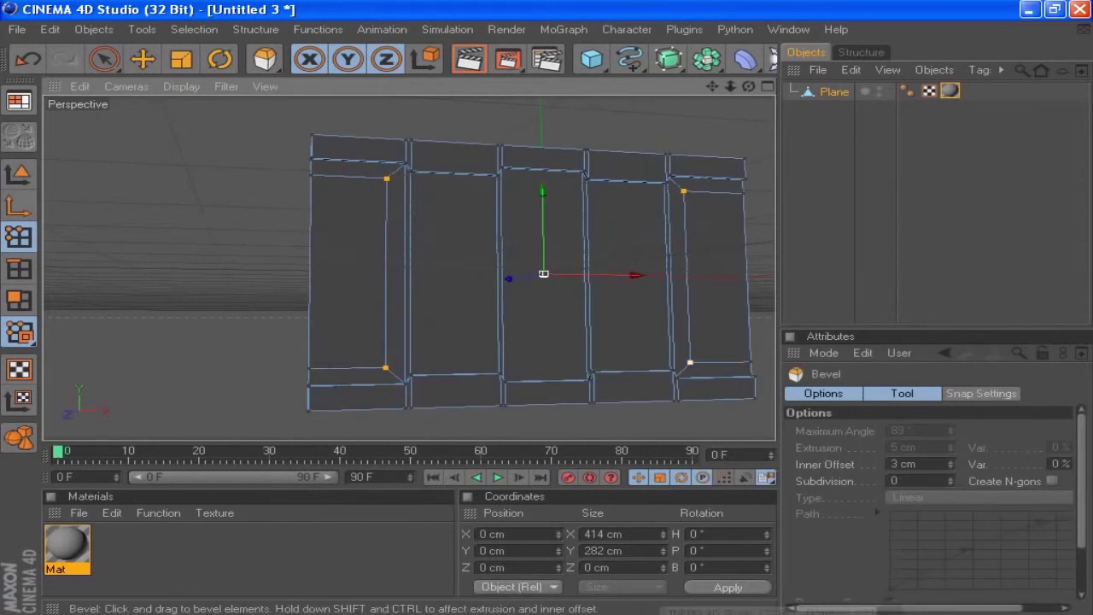
click(942, 463)
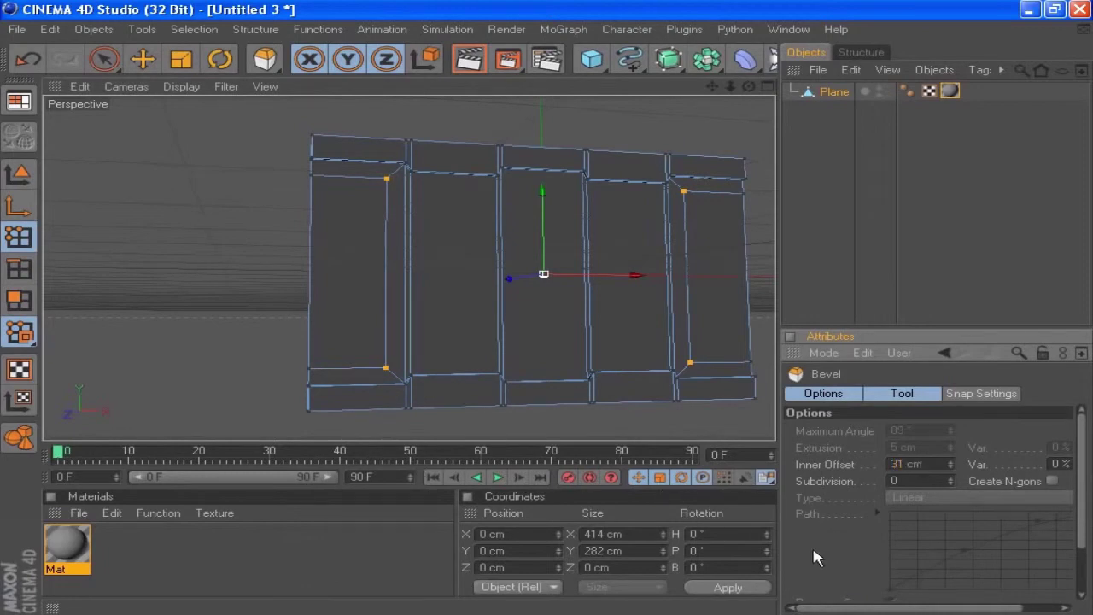
scroll(835, 560, down, 2)
click(841, 593)
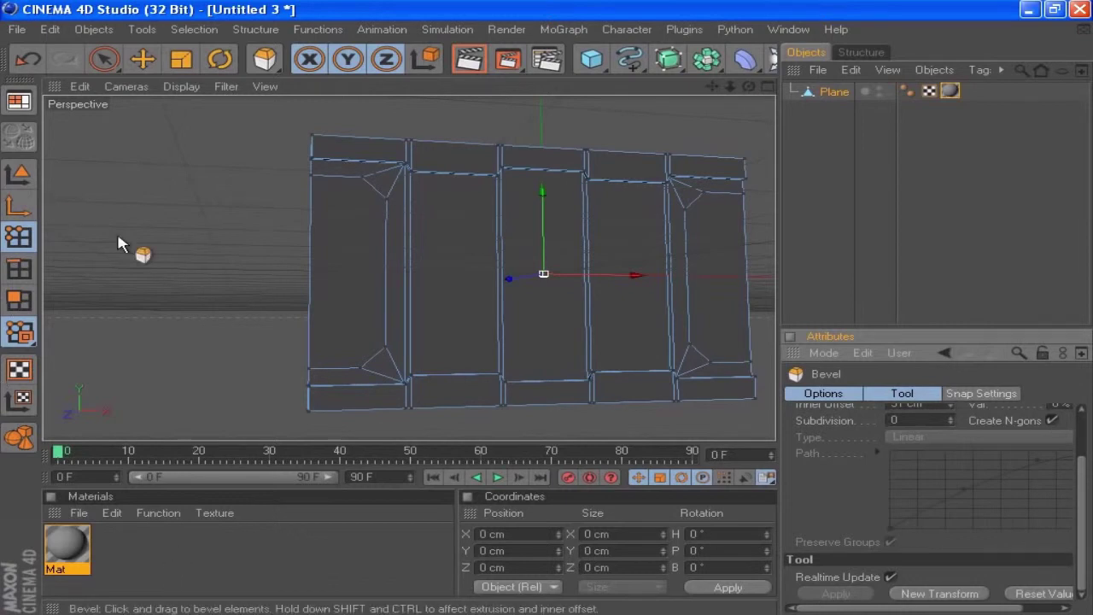
Select the two nearly coincident points at the left end panel's upper inner corner and weld them into one
click(103, 58)
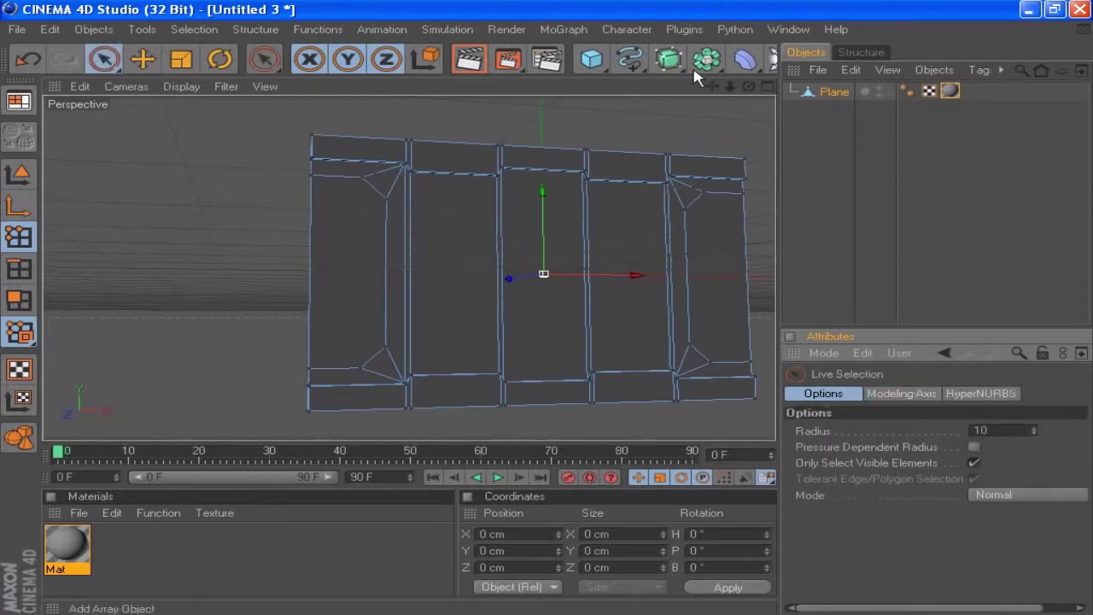
drag(713, 85, 733, 216)
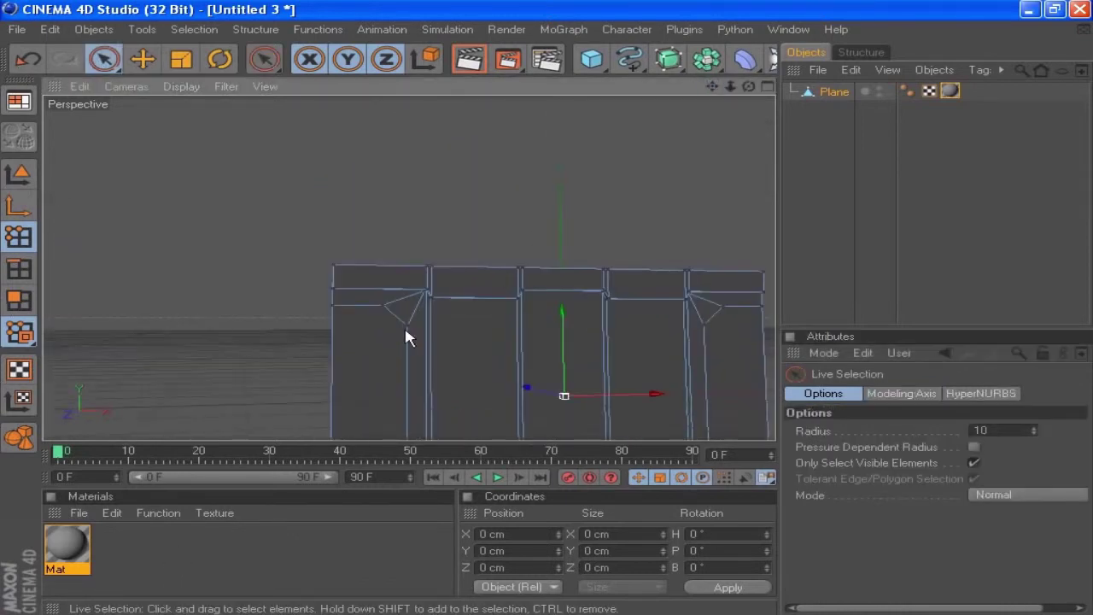
scroll(404, 324, up, 5)
scroll(482, 313, up, 3)
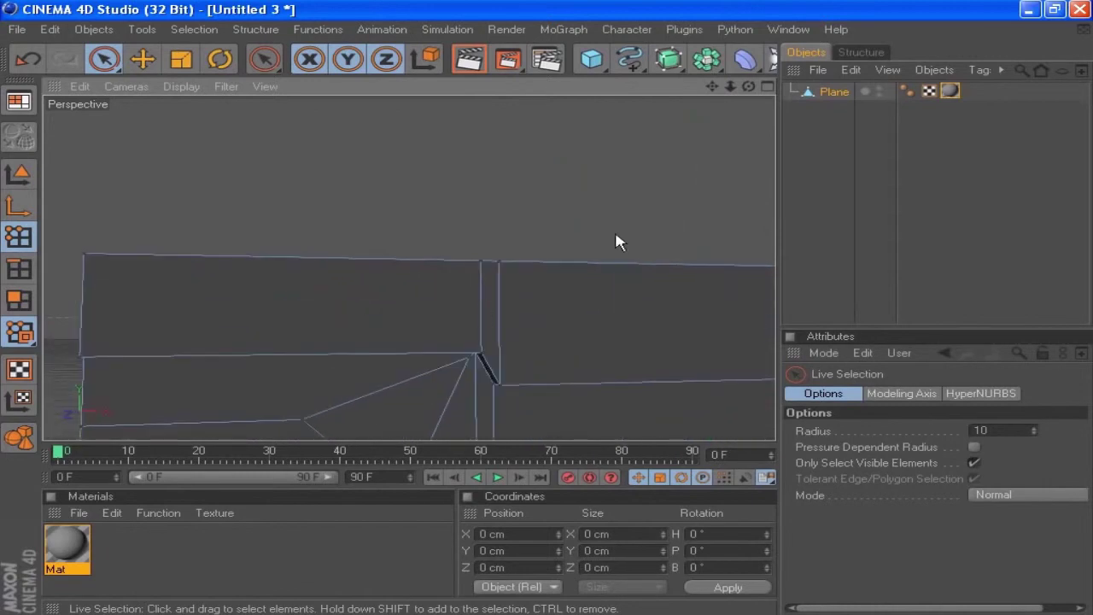
mouse_move(748, 86)
mouse_down()
mouse_move(722, 92)
mouse_move(743, 89)
mouse_up()
scroll(447, 344, up, 3)
scroll(571, 257, up, 3)
drag(713, 85, 710, 27)
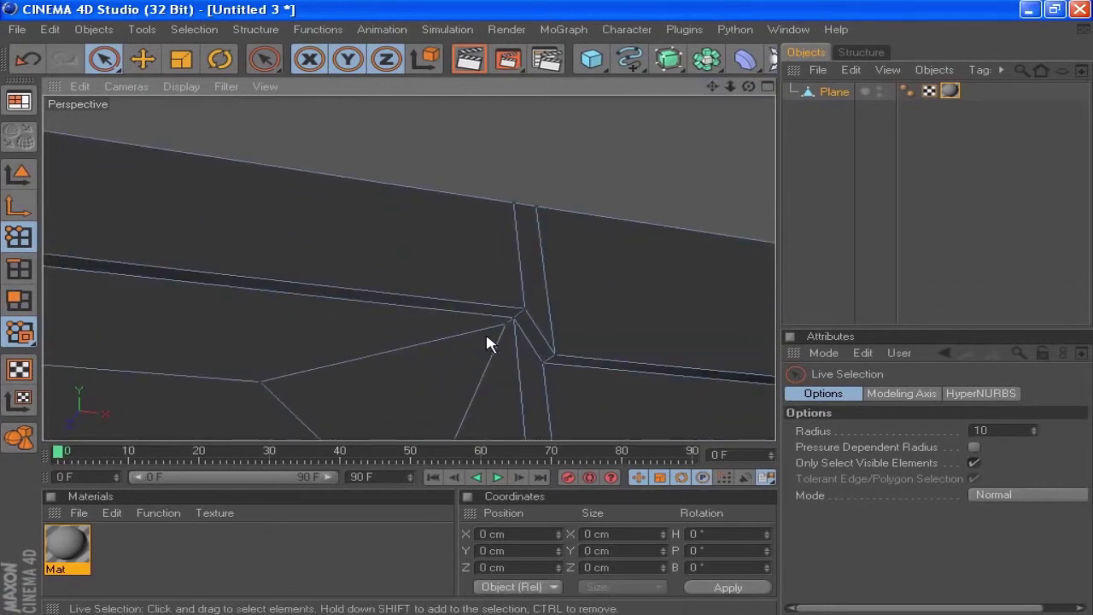
click(508, 326)
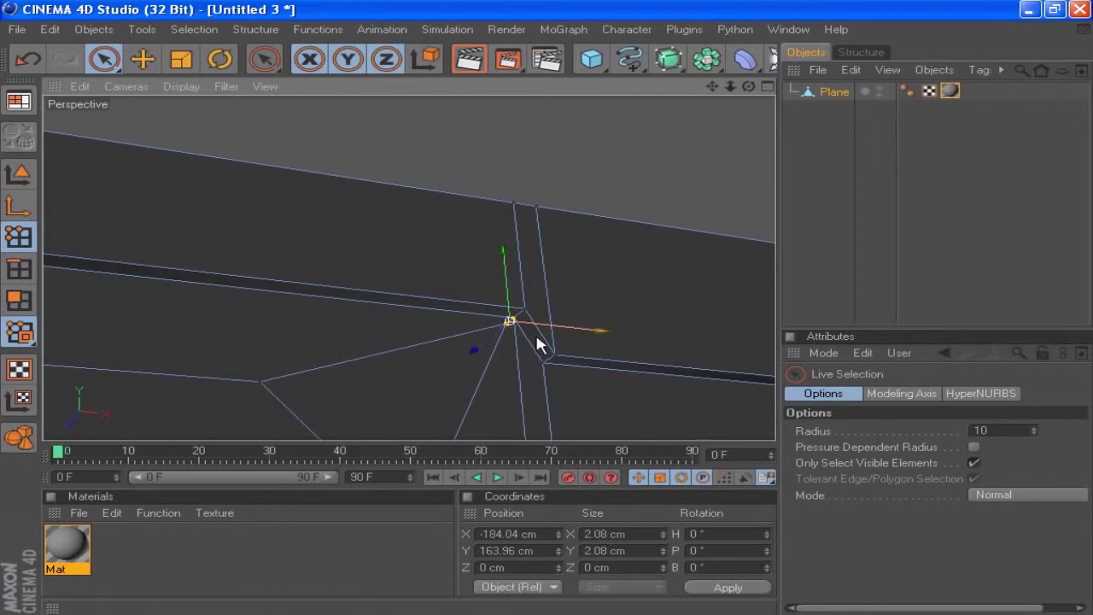
right_click(588, 326)
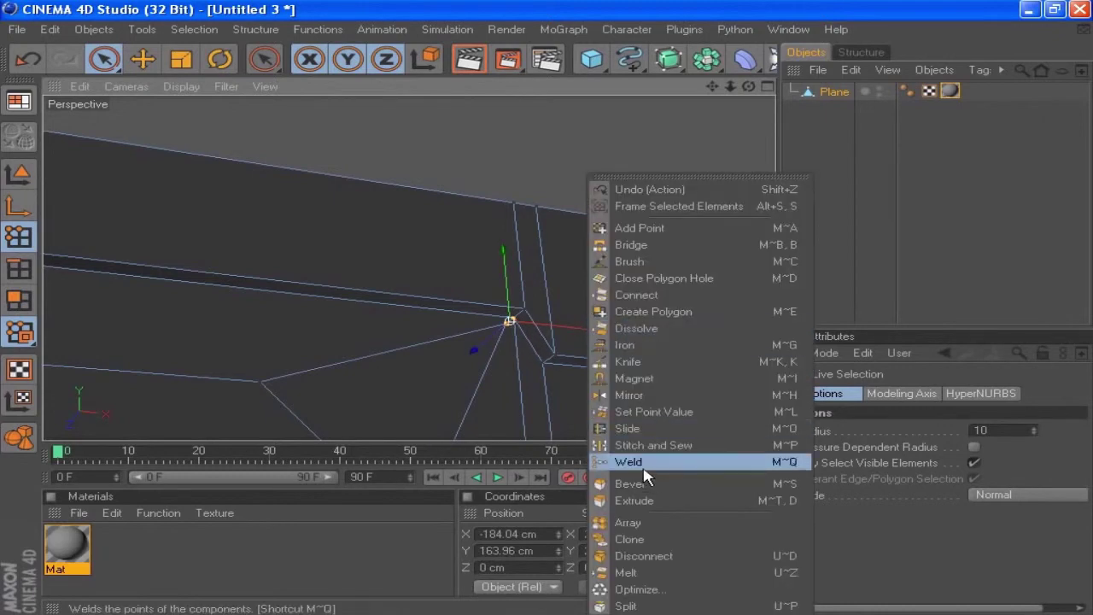
click(617, 593)
click(509, 325)
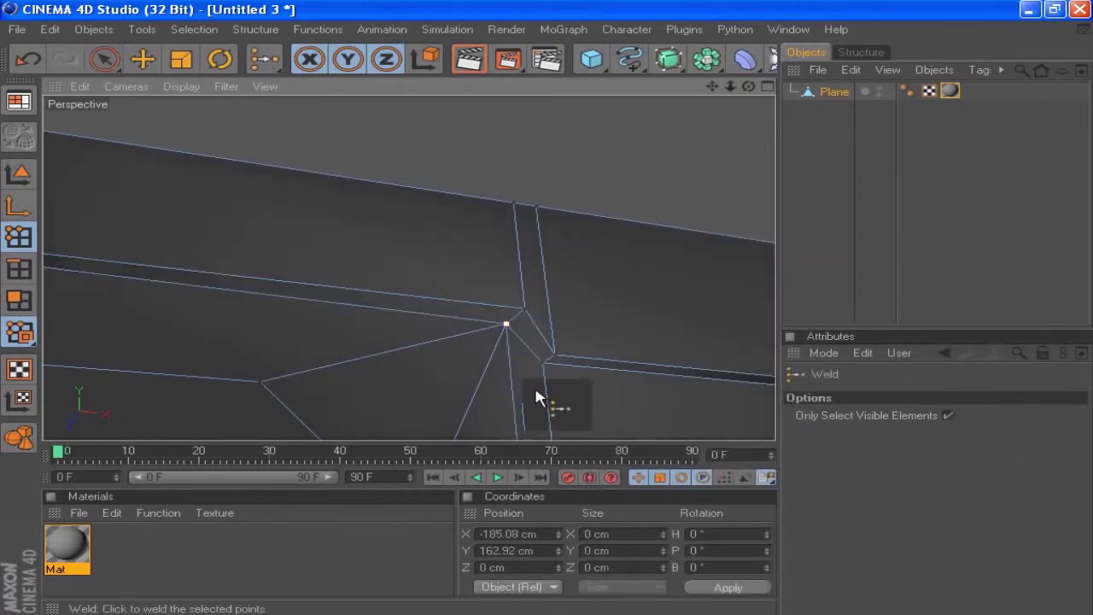
Weld the two neighbouring points at the left end panel's lower inner corner onto the frame corner
drag(713, 88, 704, 5)
scroll(567, 312, down, 5)
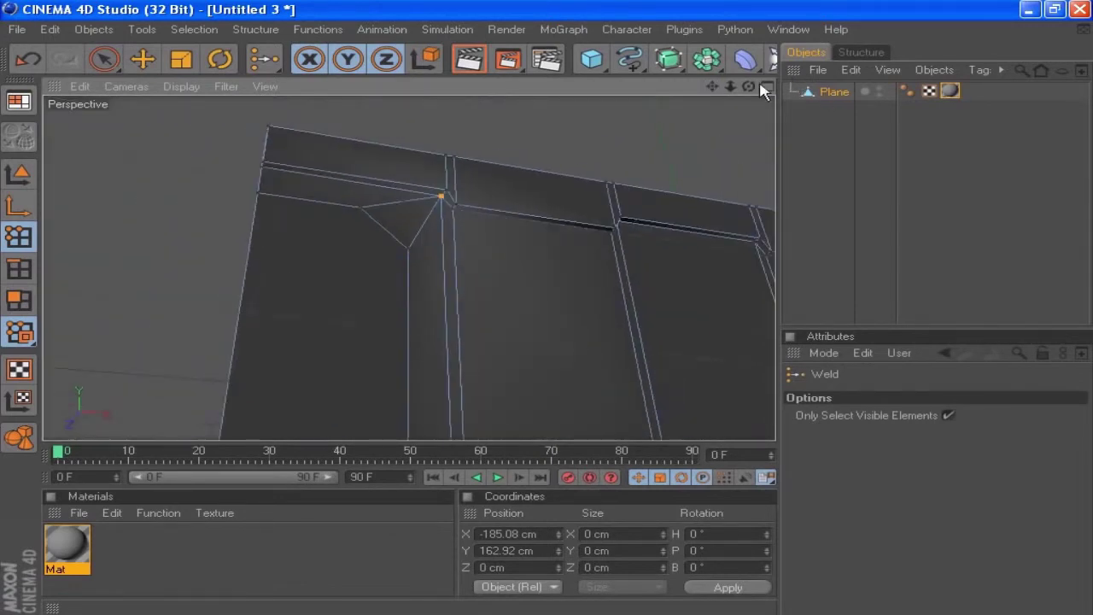
drag(750, 87, 745, 205)
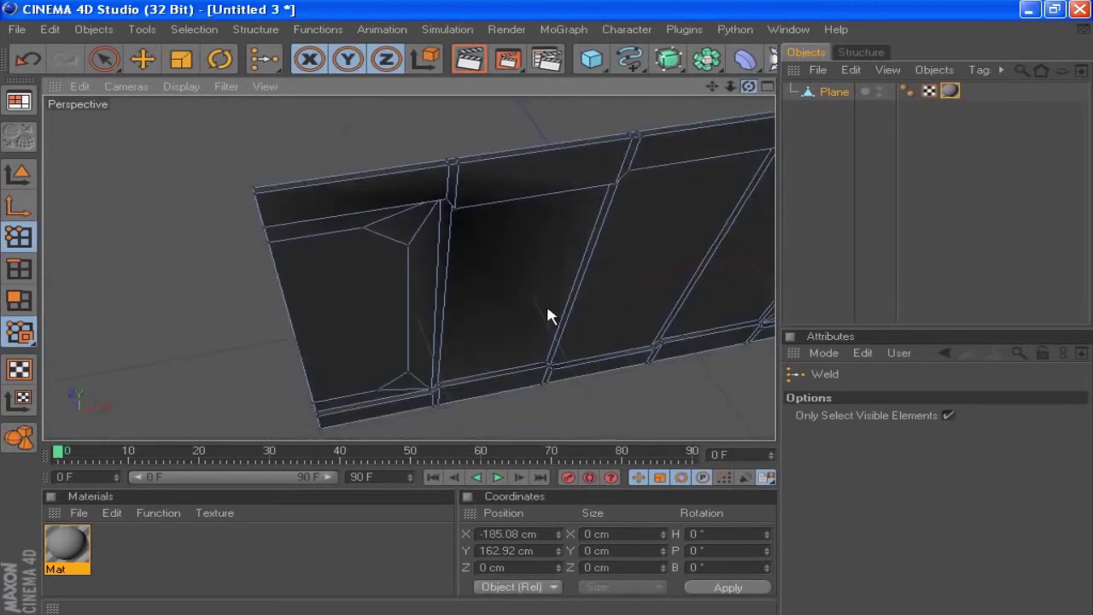
drag(714, 87, 754, 9)
scroll(462, 346, up, 10)
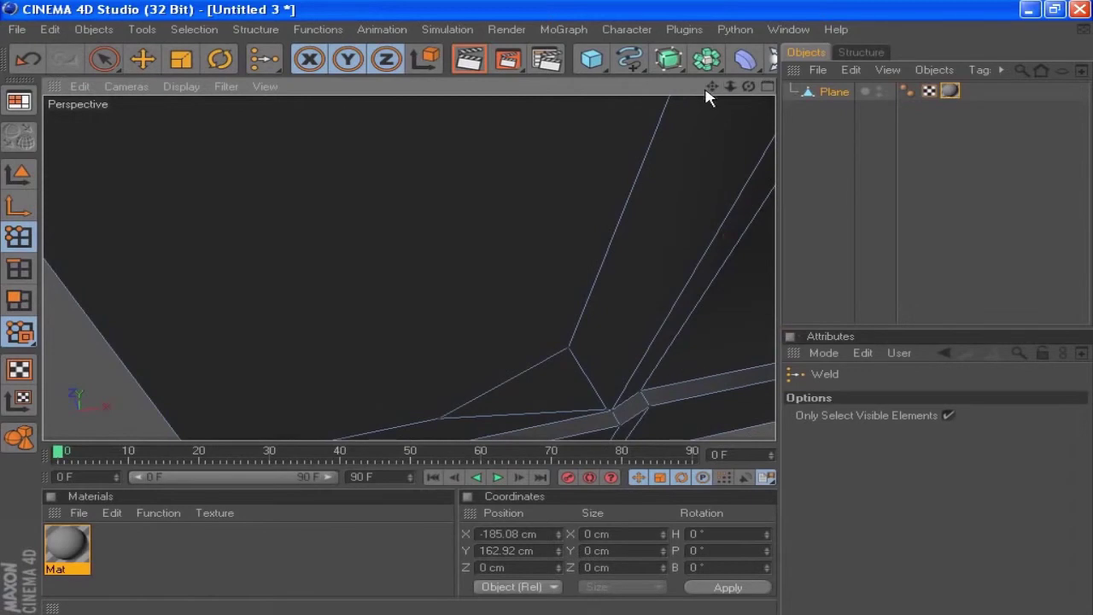
drag(714, 87, 875, 241)
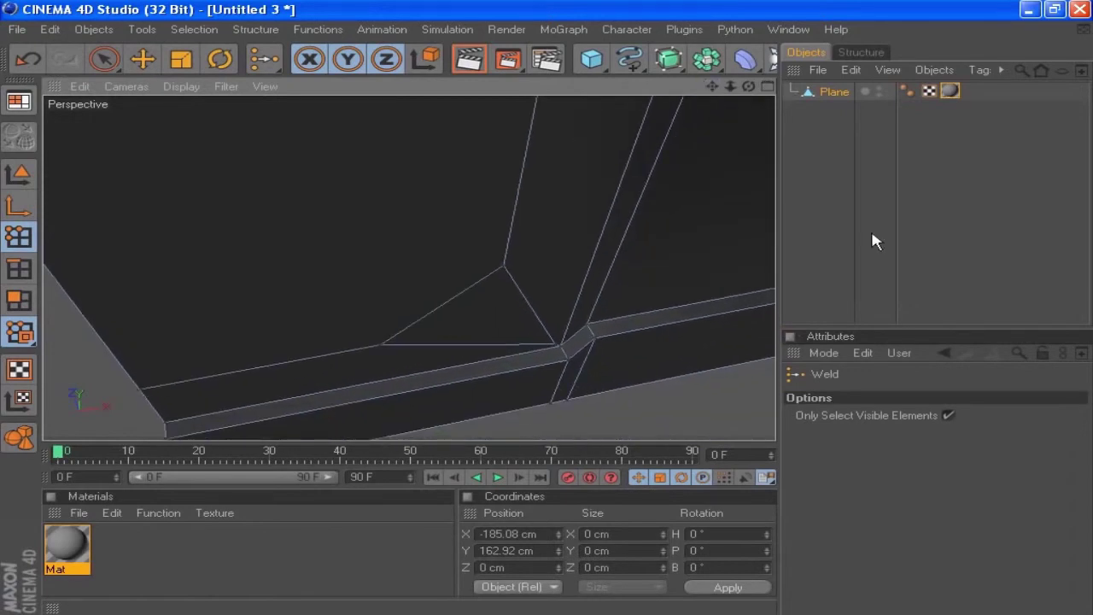
drag(749, 88, 760, 140)
drag(713, 87, 678, 363)
key(space)
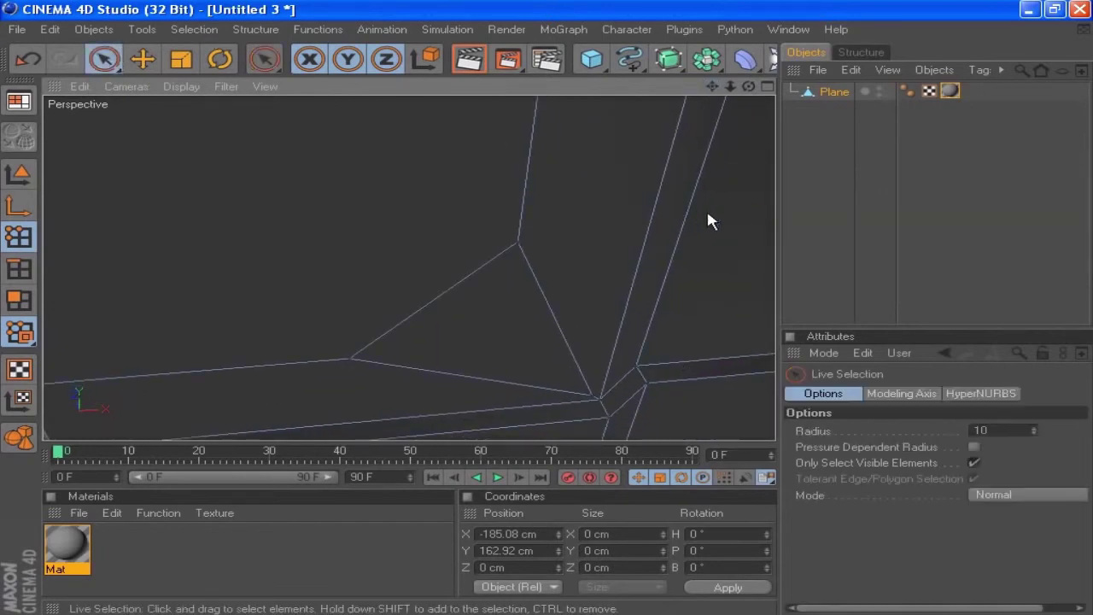
click(595, 399)
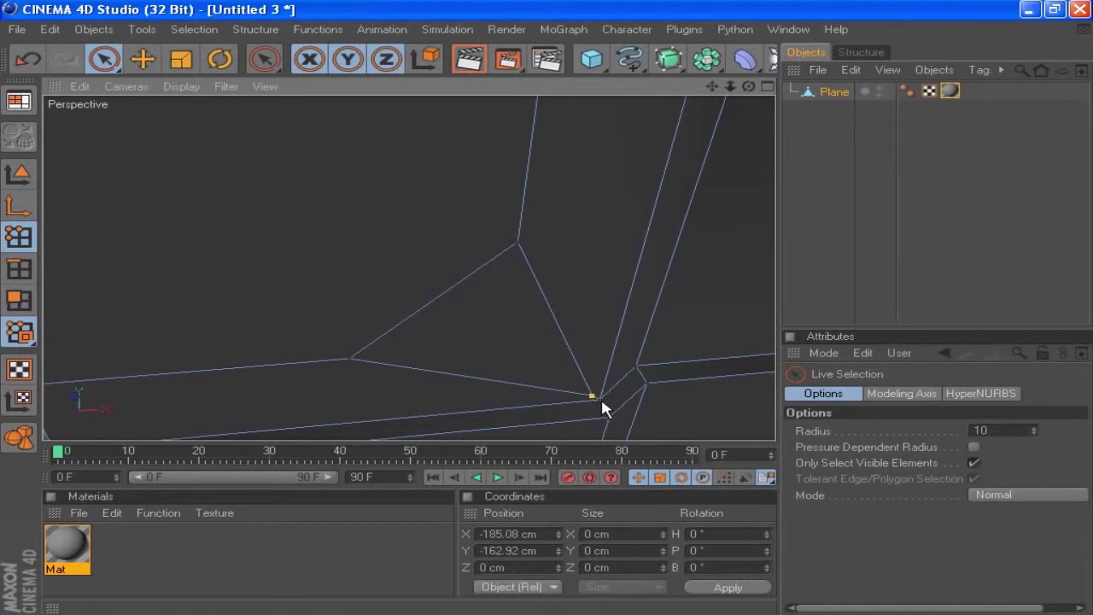
shift+click(599, 406)
right_click(388, 207)
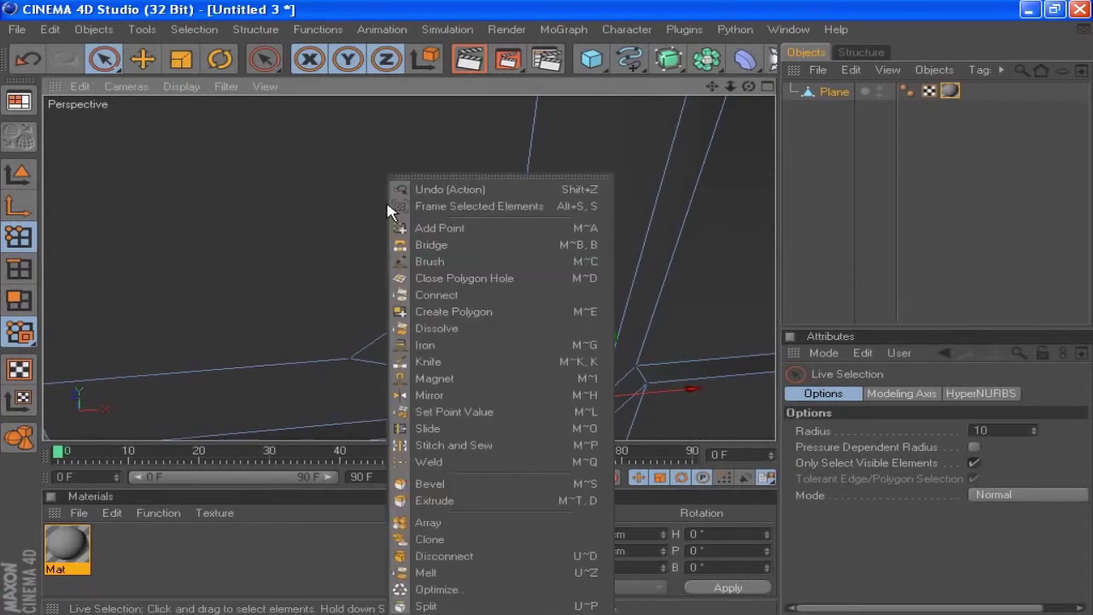
click(453, 461)
click(596, 398)
Weld the two neighbouring points at the right end panel's lower inner corner onto the frame corner
drag(712, 87, 145, 86)
click(104, 58)
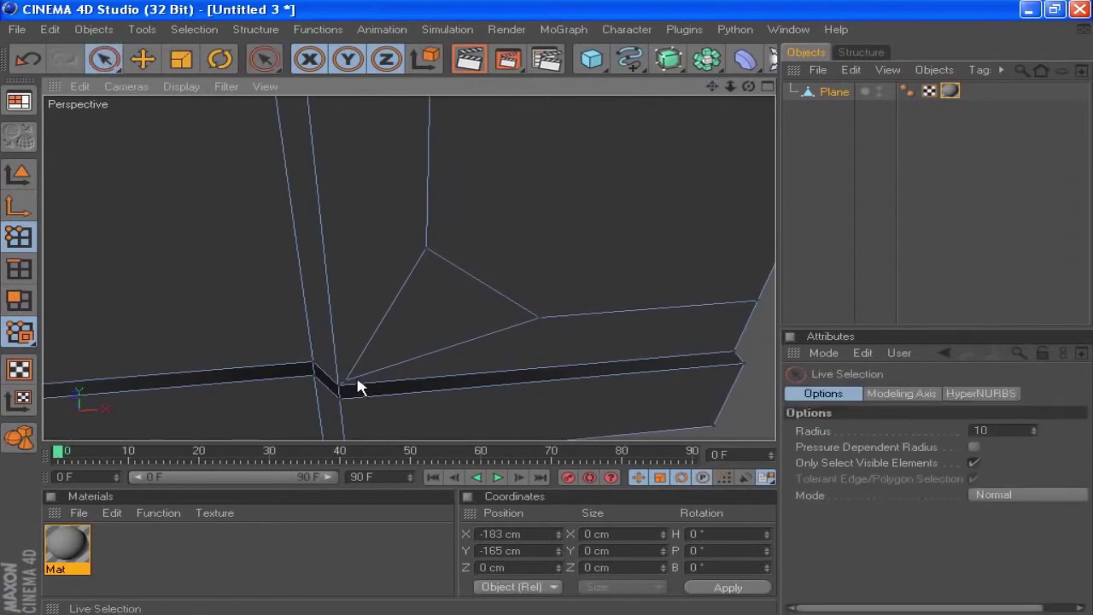
click(345, 381)
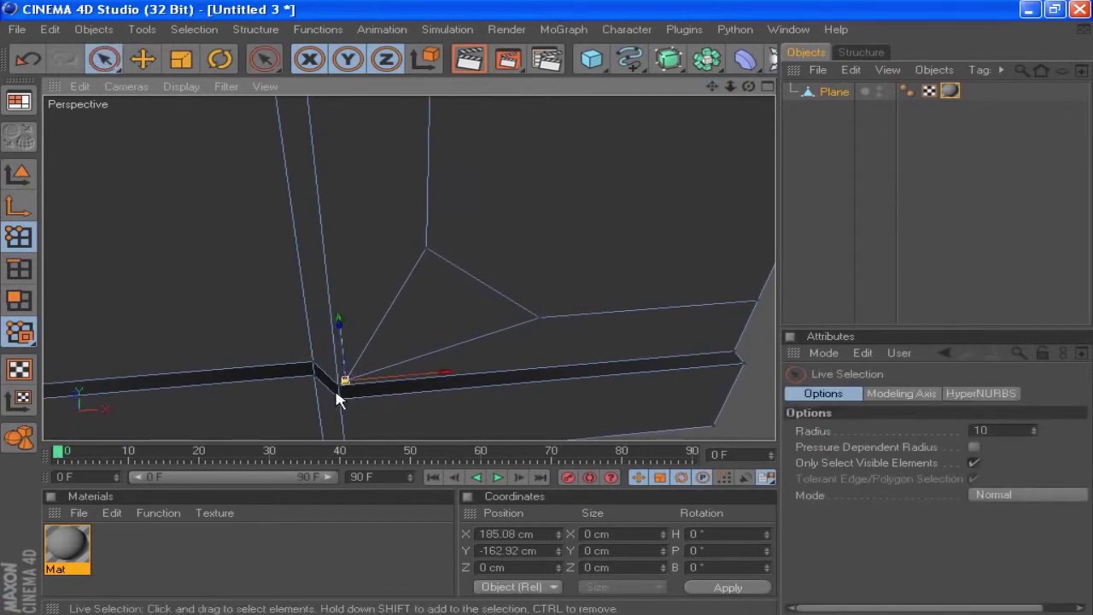
shift+click(340, 385)
key(m)
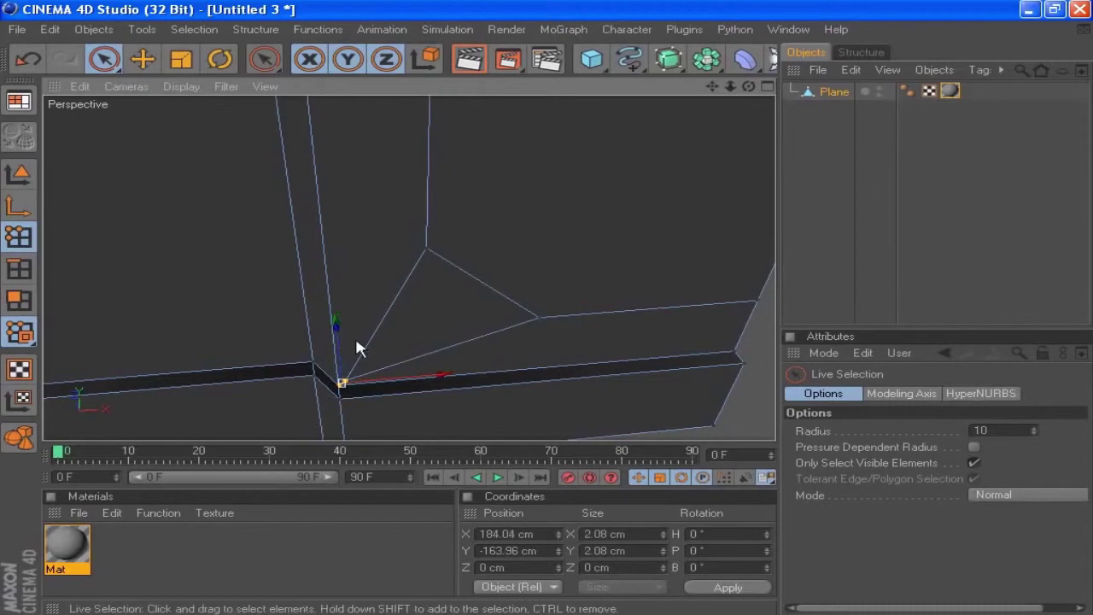
key(q)
click(341, 386)
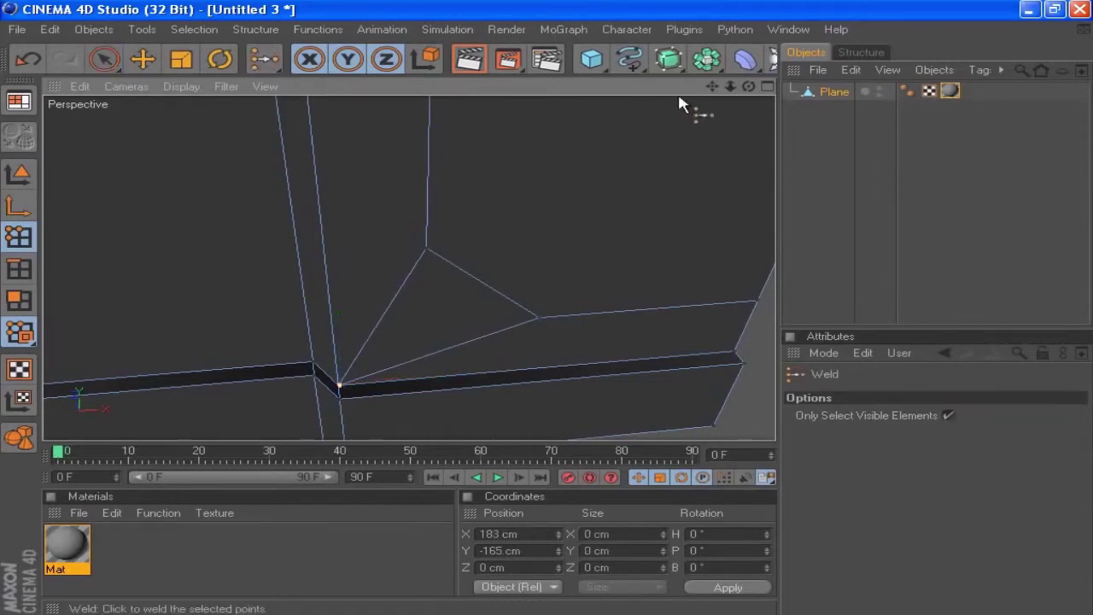
Weld the two neighbouring points at the right end panel's upper inner corner into one
drag(713, 87, 719, 222)
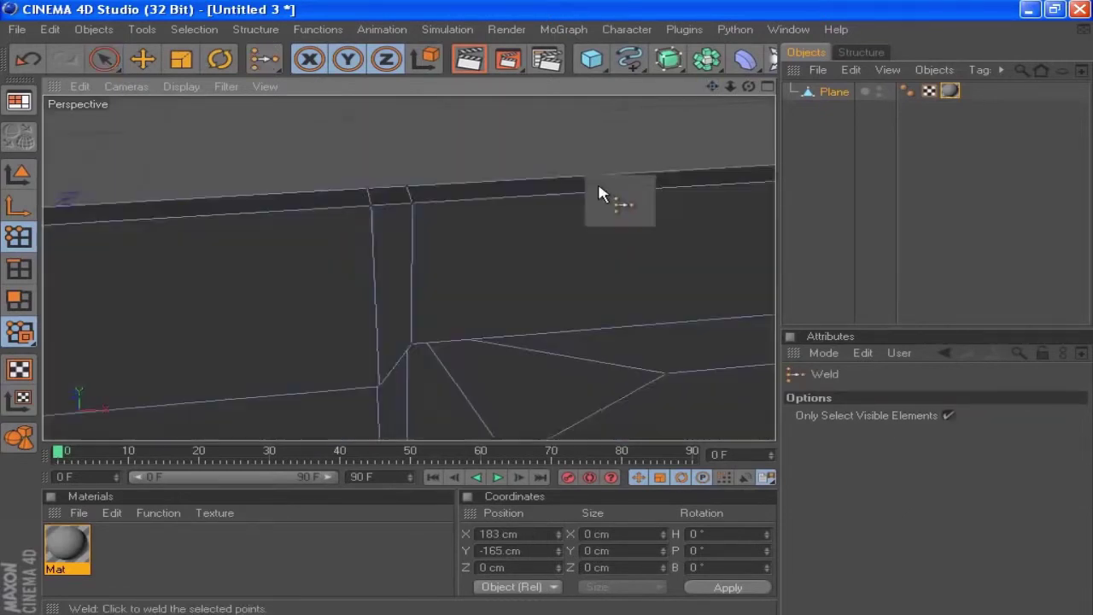
drag(748, 86, 736, 25)
scroll(398, 209, up, 3)
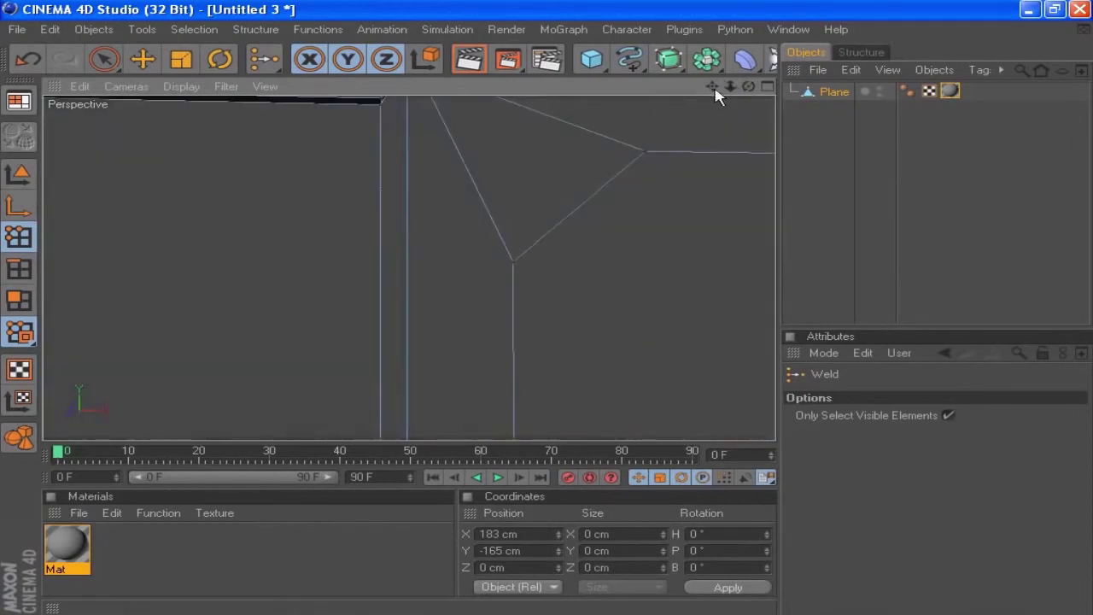
drag(713, 87, 712, 230)
scroll(404, 225, down, 10)
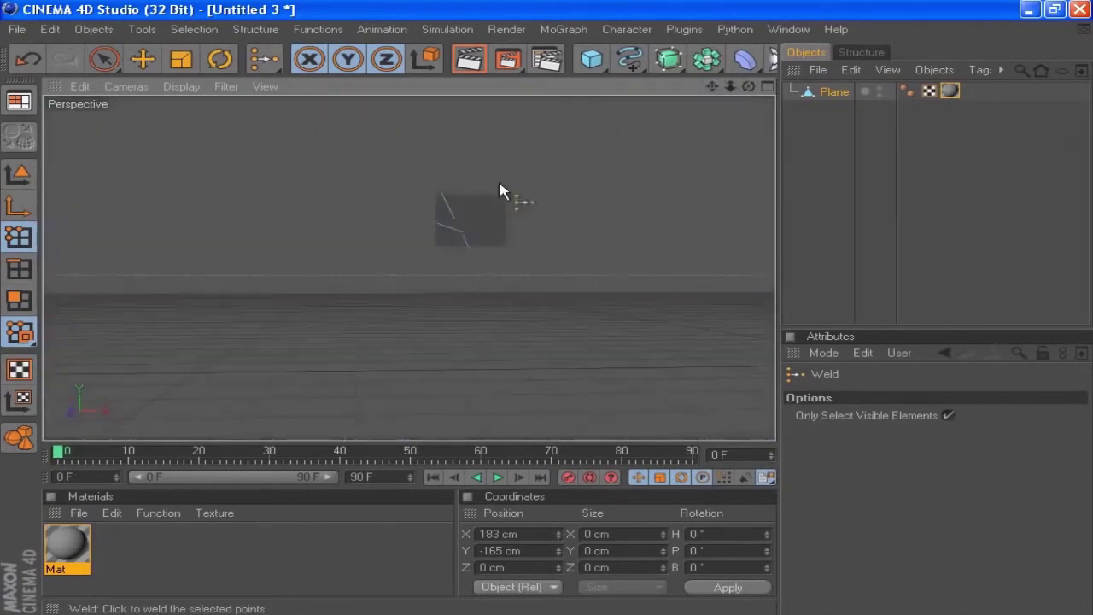
scroll(629, 141, up, 10)
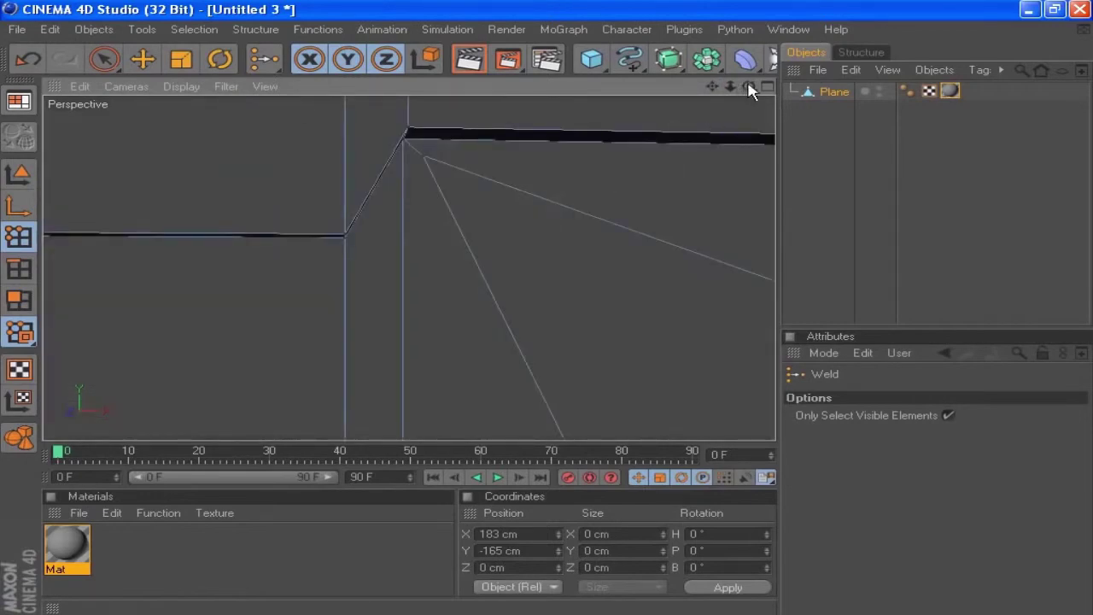
drag(749, 87, 722, 80)
click(105, 59)
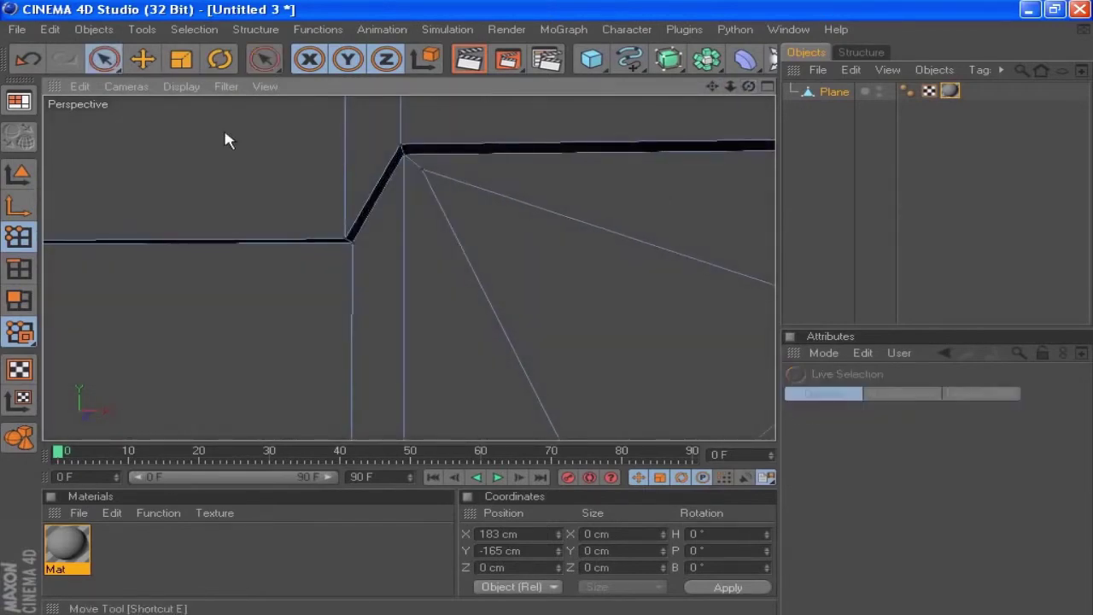
click(404, 156)
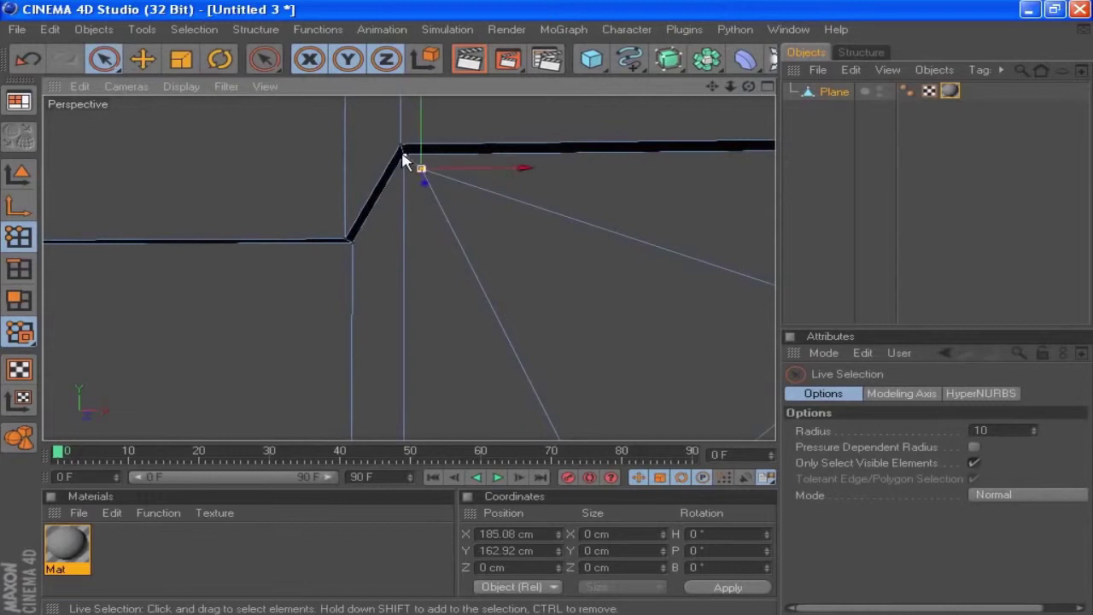
key(space)
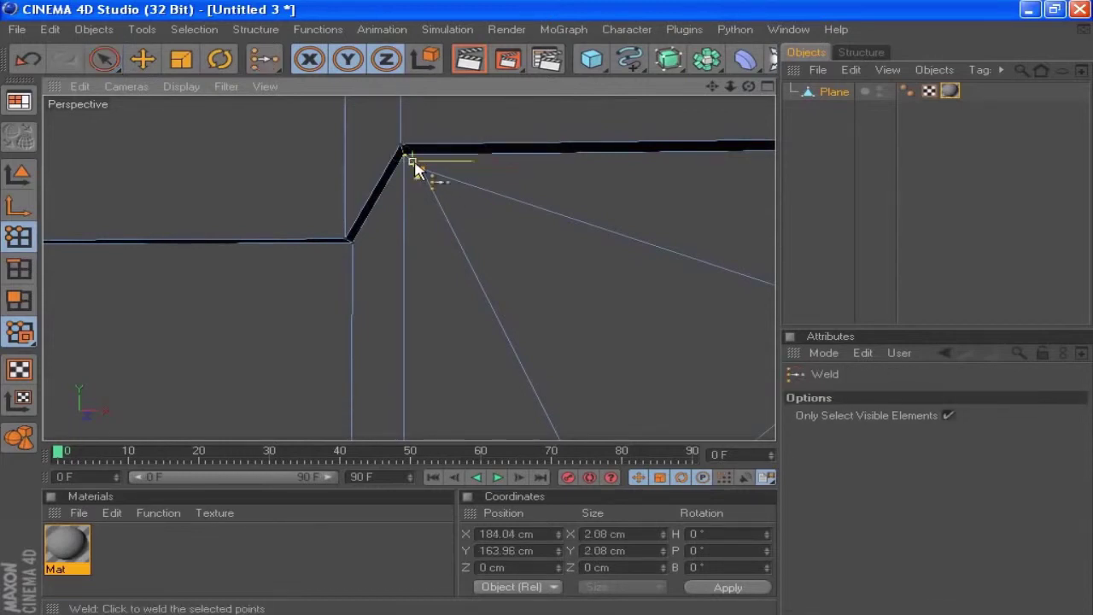
click(481, 267)
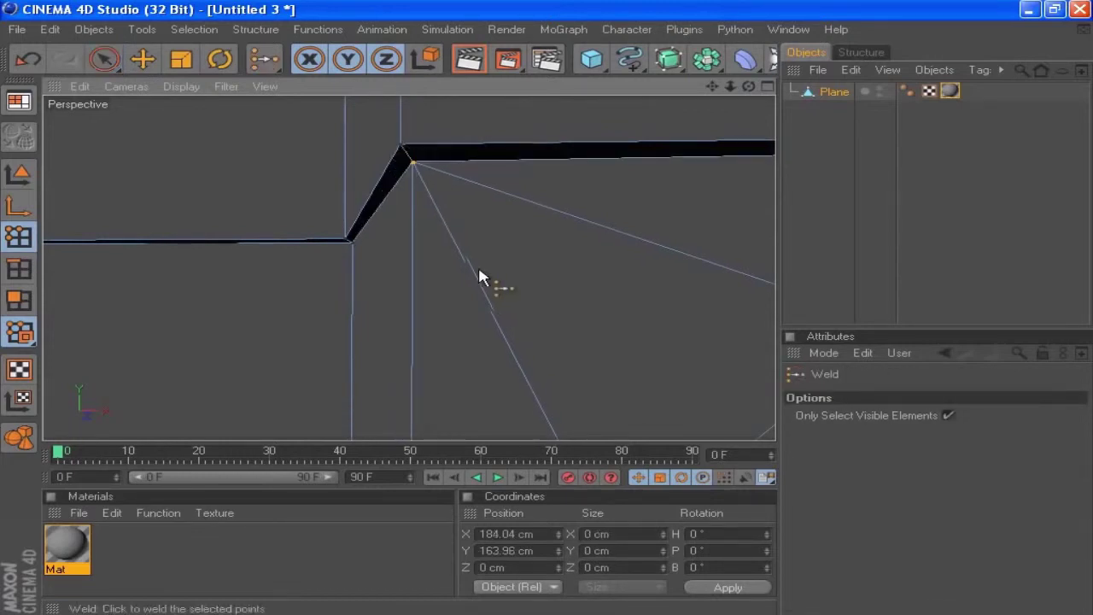
Select the two bevel-cornered polygons of the left and right end panels and extrude them by -5 cm
click(106, 60)
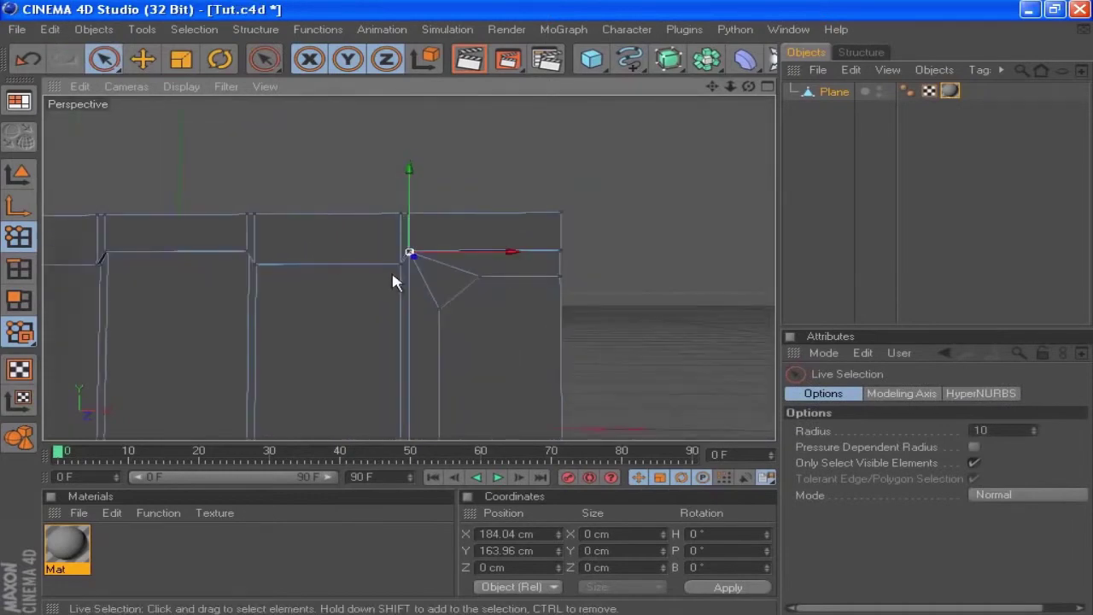
drag(713, 87, 813, 3)
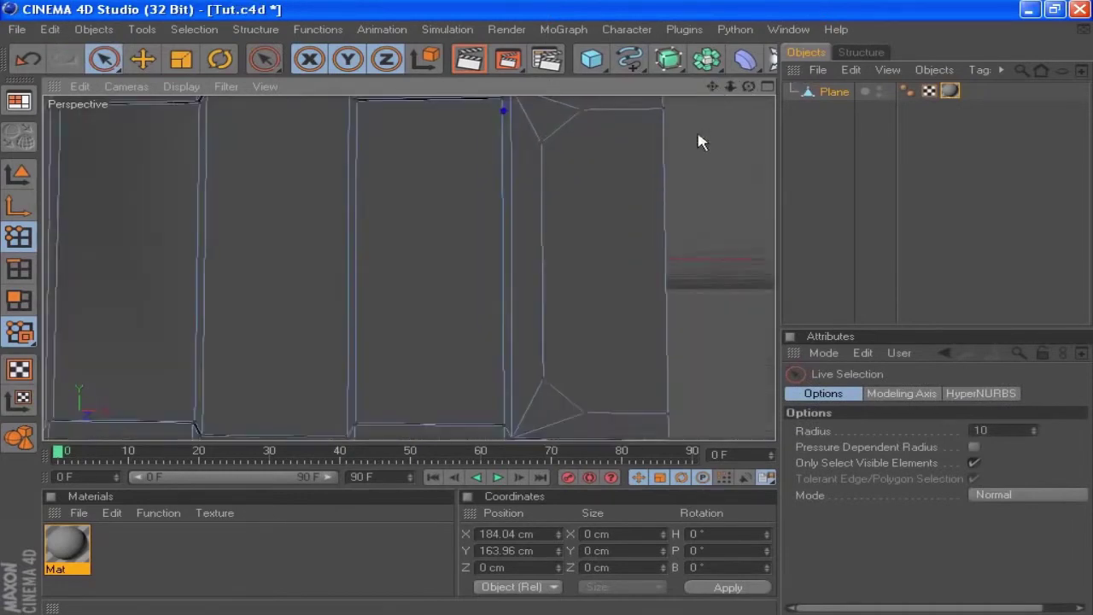
scroll(491, 325, down, 2)
scroll(492, 327, down, 2)
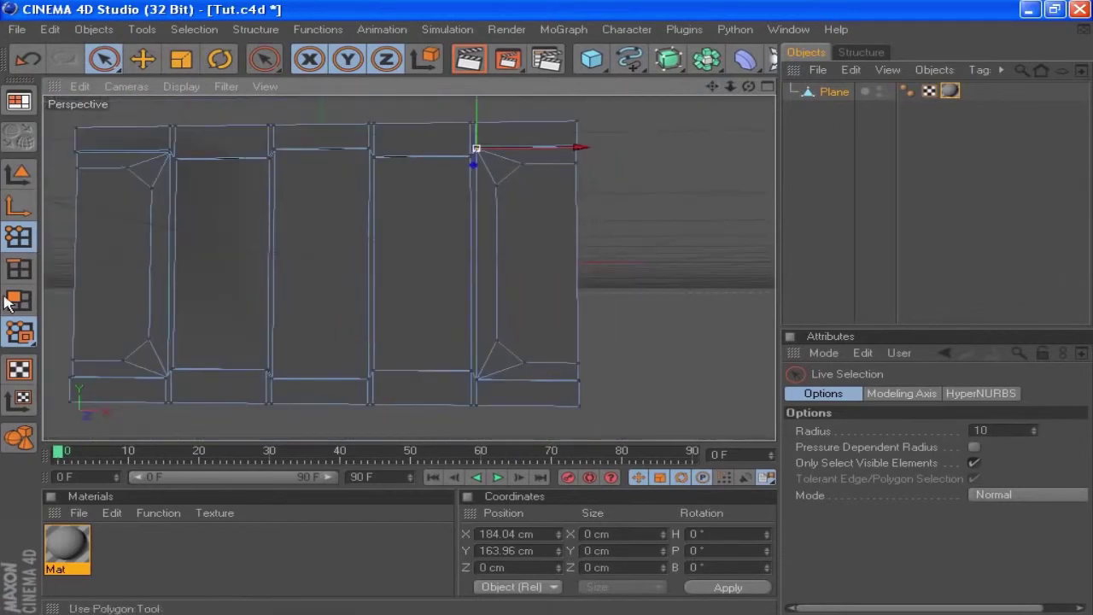
click(8, 301)
click(111, 282)
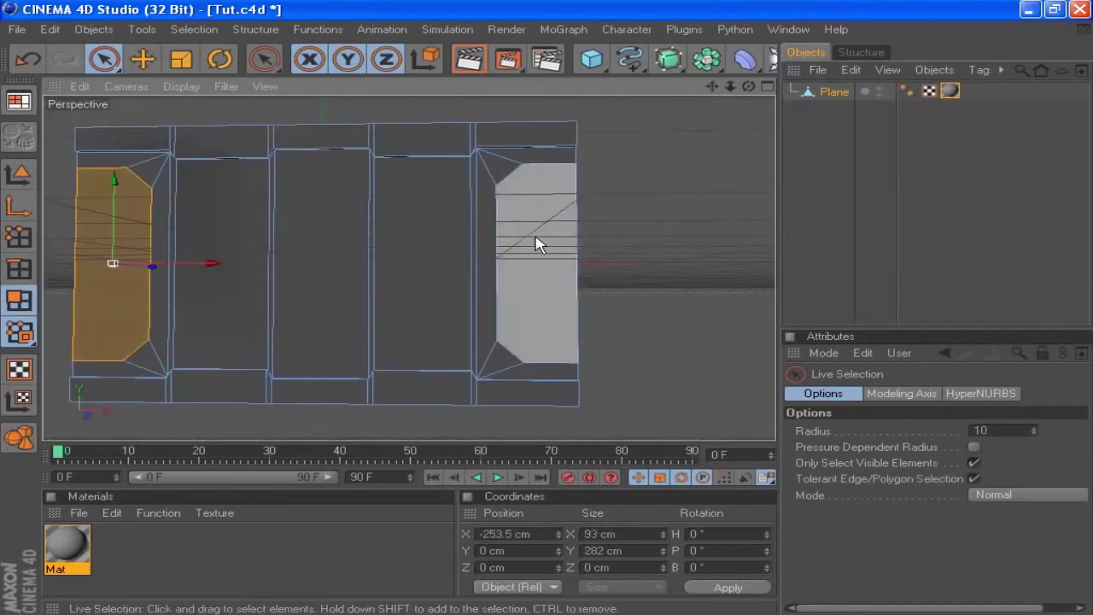
shift+click(662, 267)
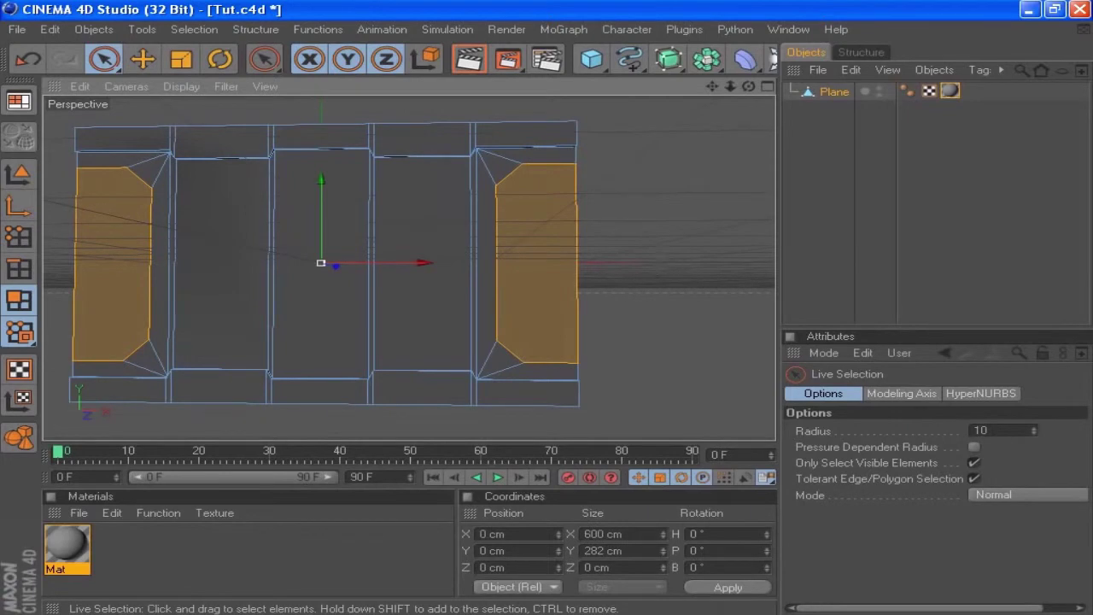
right_click(666, 334)
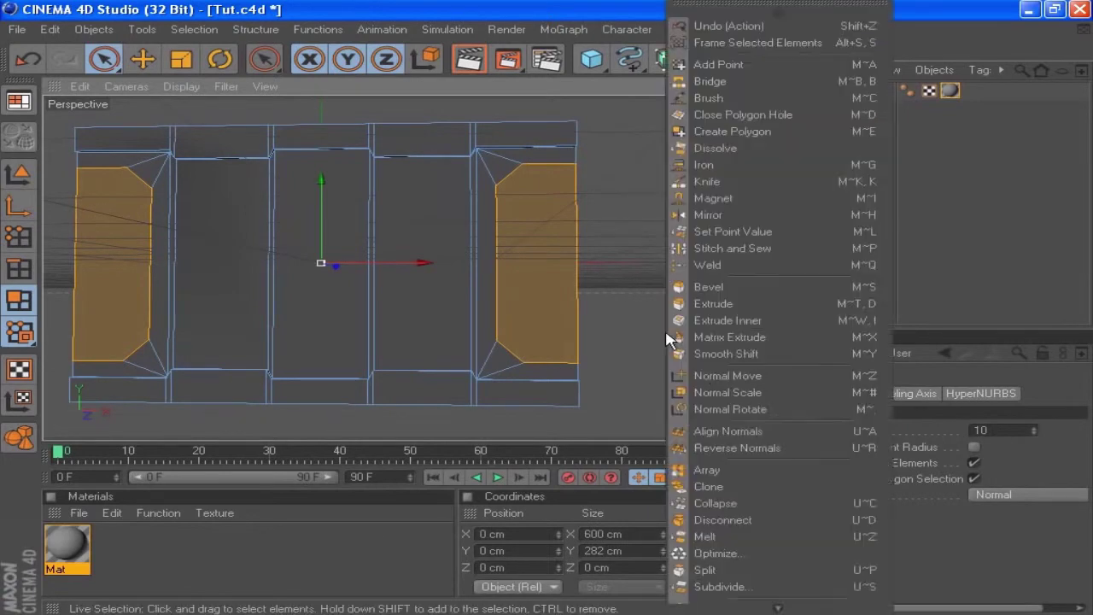
click(725, 318)
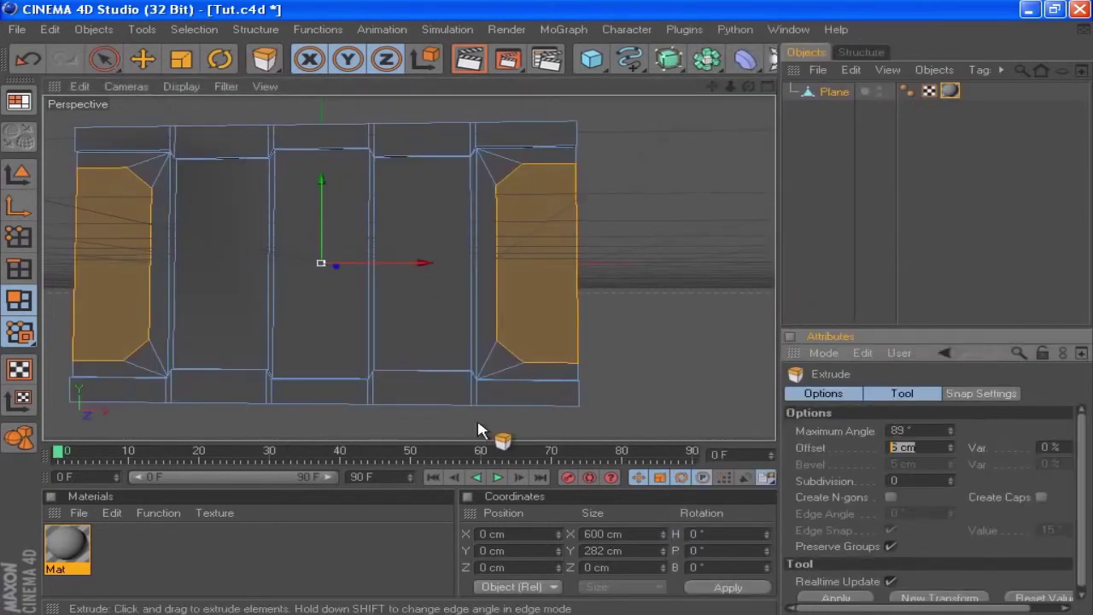
click(839, 599)
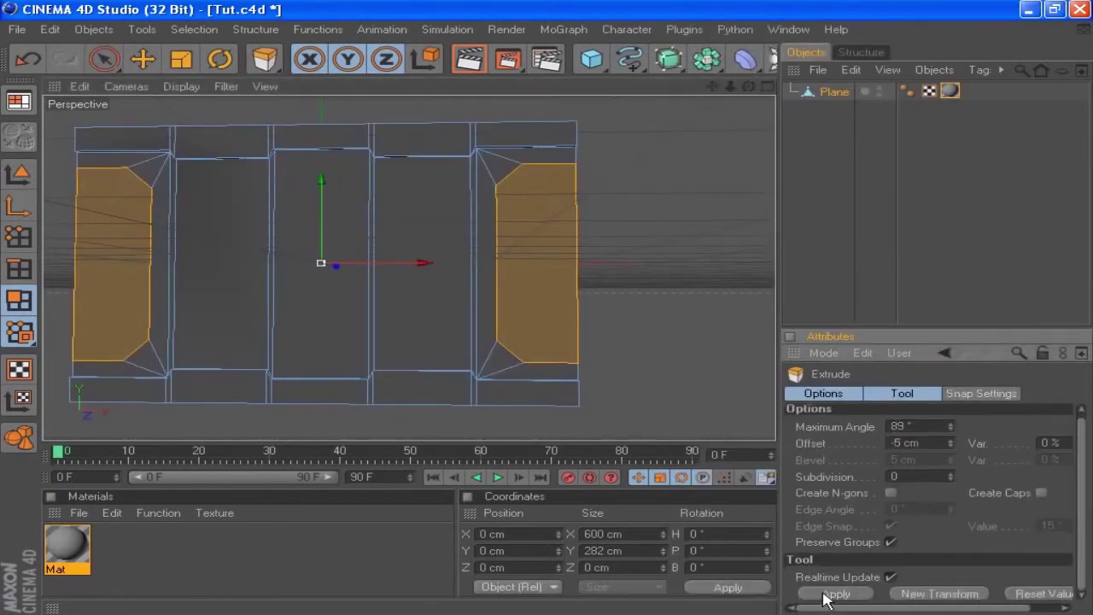
Inset the two selected end panel polygons with an Extrude Inner offset of 5 cm
right_click(629, 227)
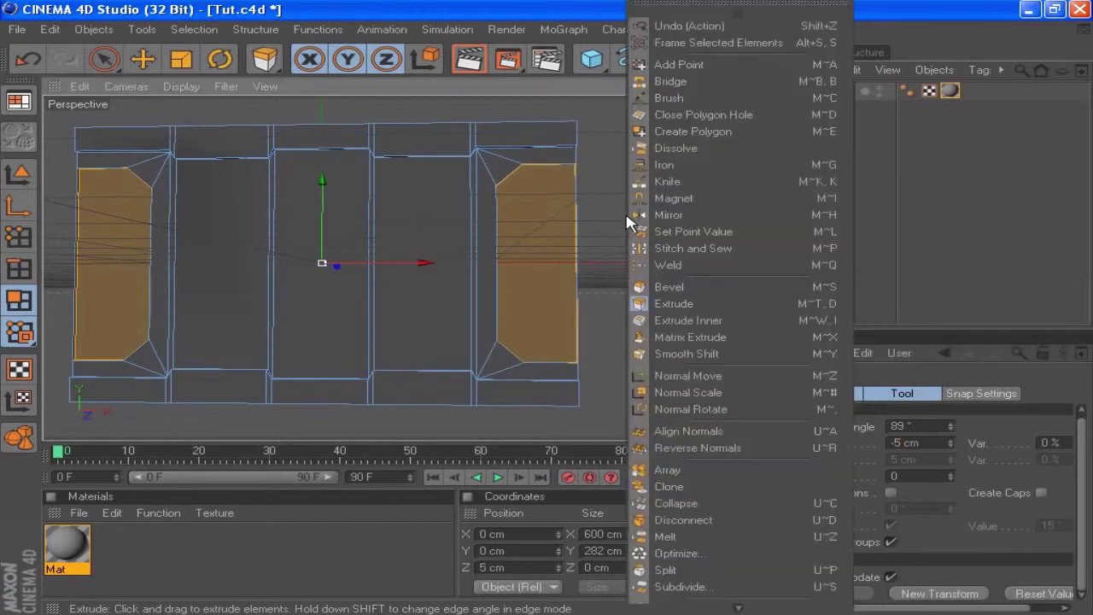
click(687, 320)
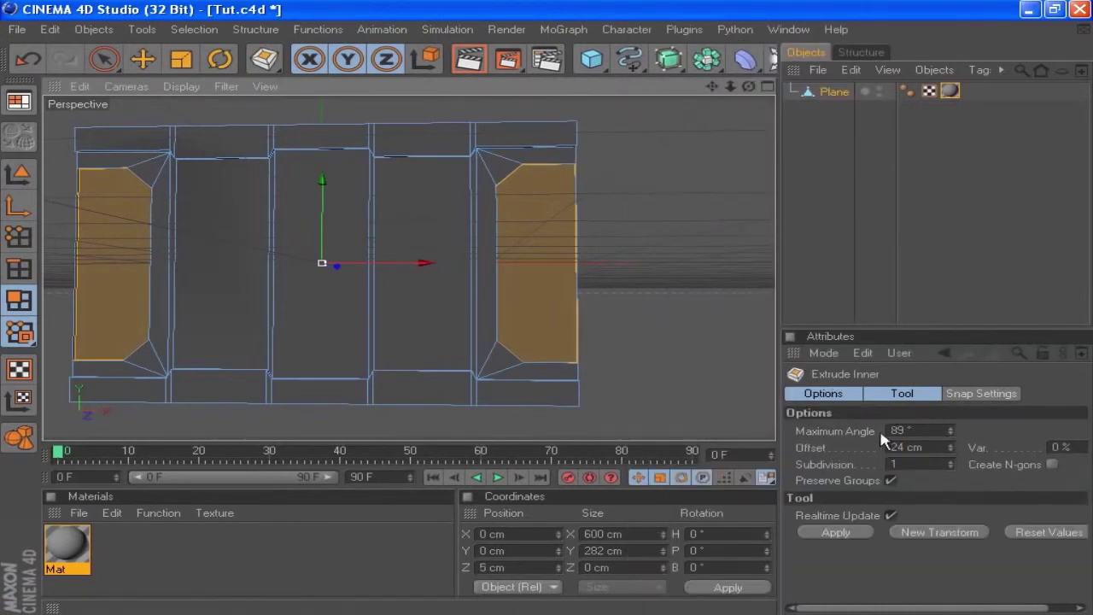
double_click(926, 447)
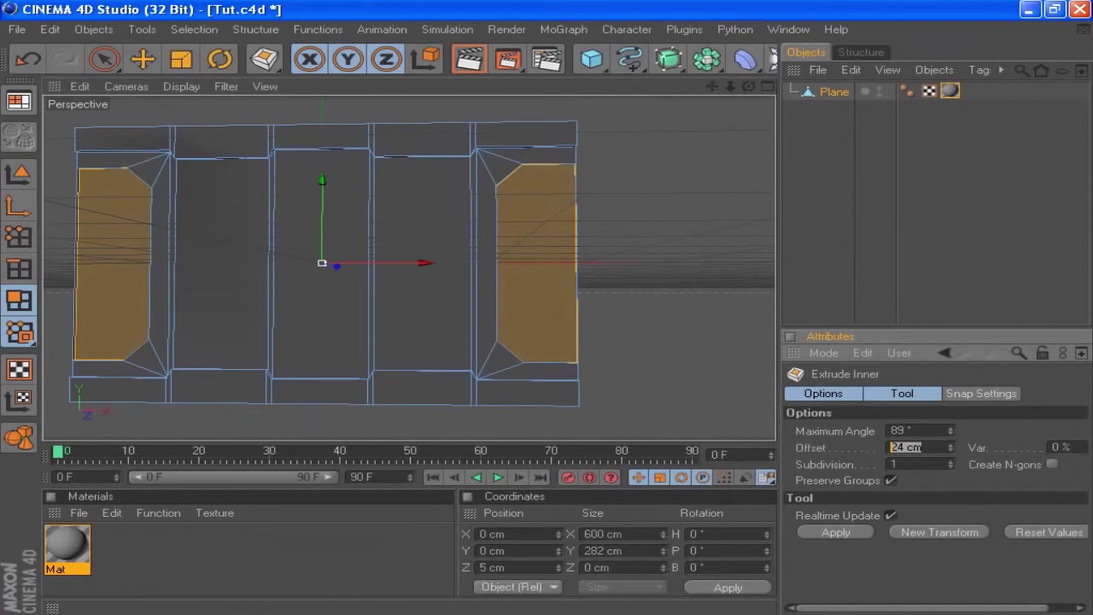
click(836, 532)
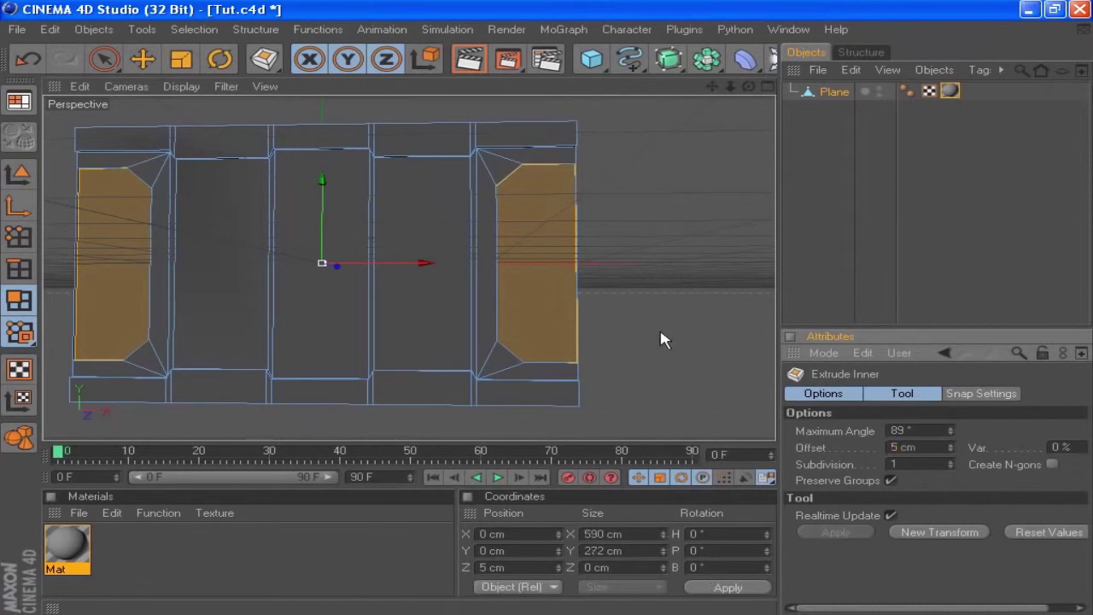
Extrude the two inset end panel polygons by -20 cm
right_click(635, 272)
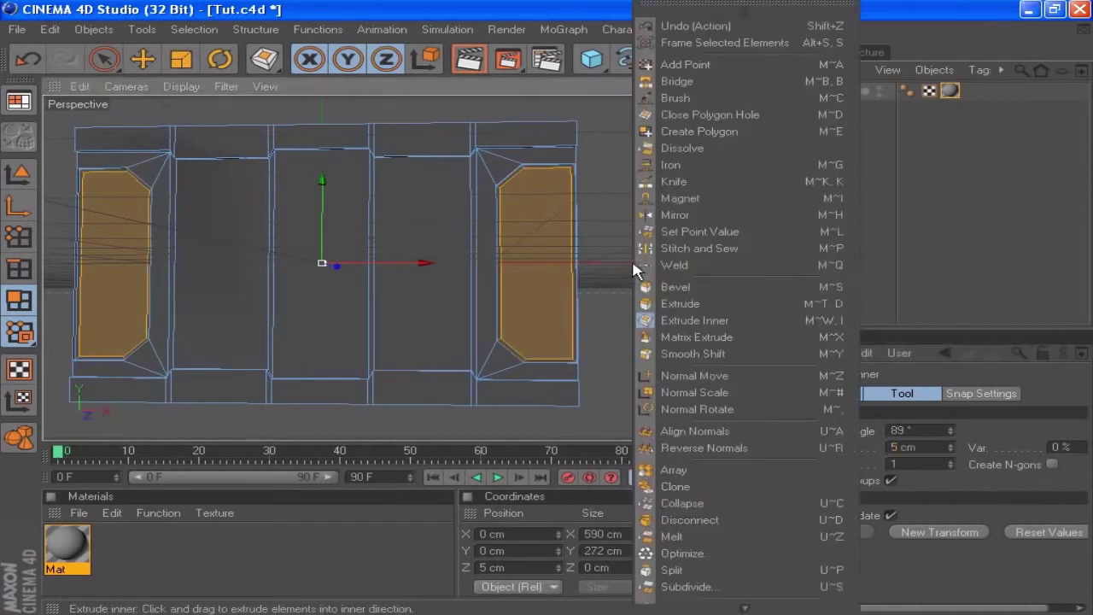
click(680, 303)
double_click(926, 447)
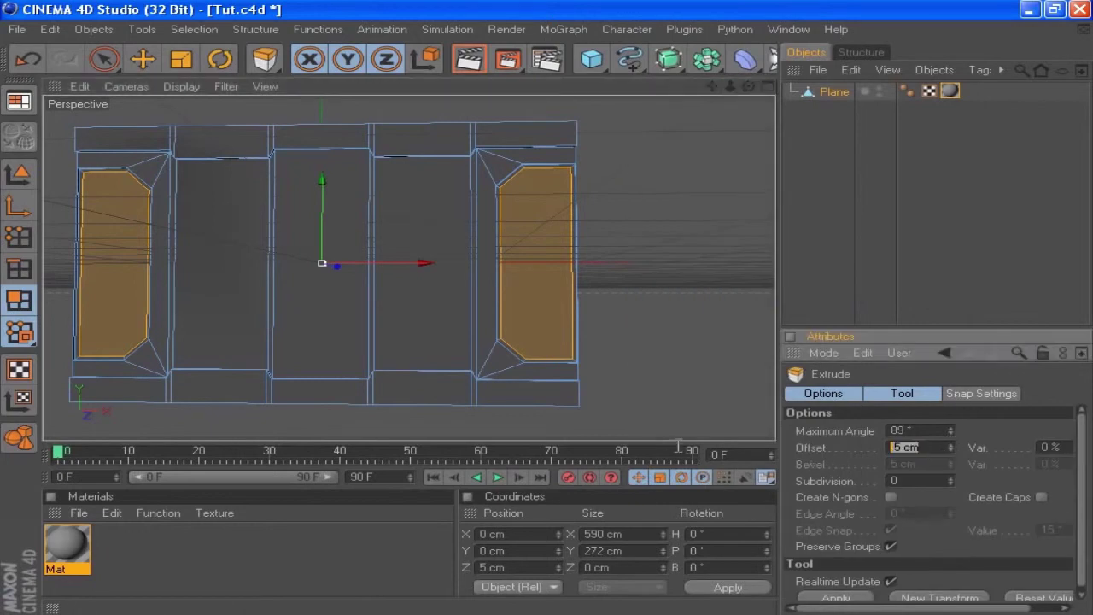
text(-20)
click(837, 596)
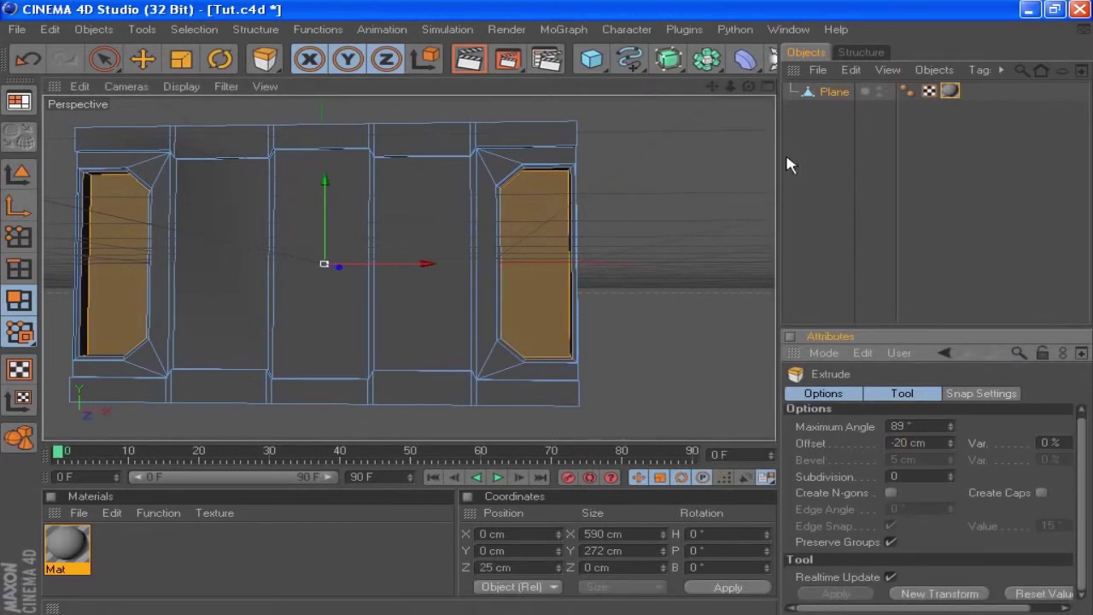
Select the narrow rim and side polygons along the right end panel's outer edge and delete them
mouse_move(749, 87)
mouse_down()
mouse_move(724, 89)
mouse_move(751, 87)
mouse_up()
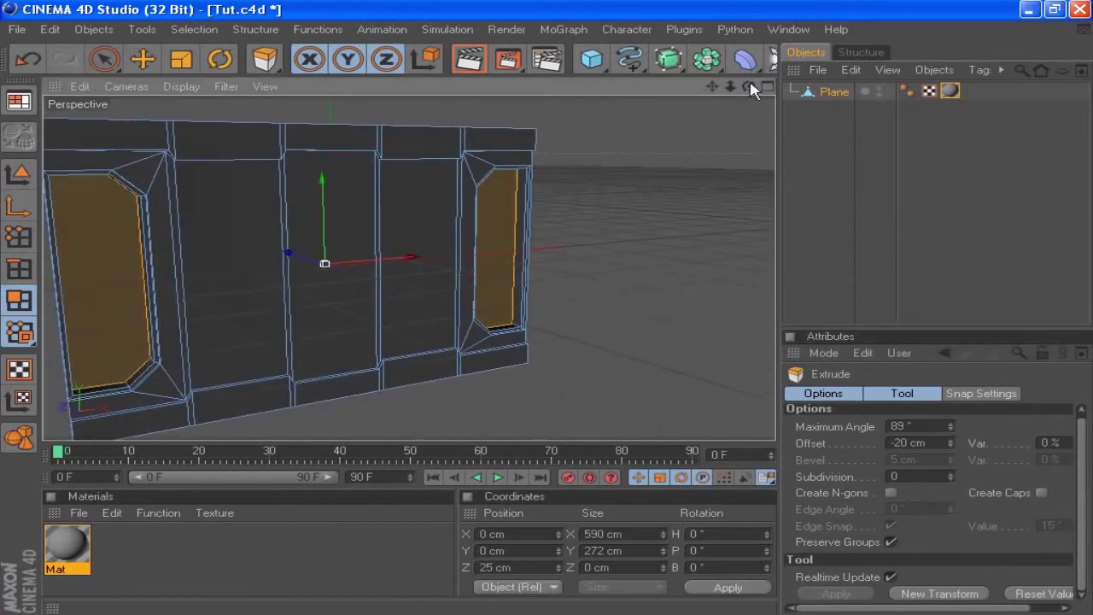
click(96, 57)
click(531, 228)
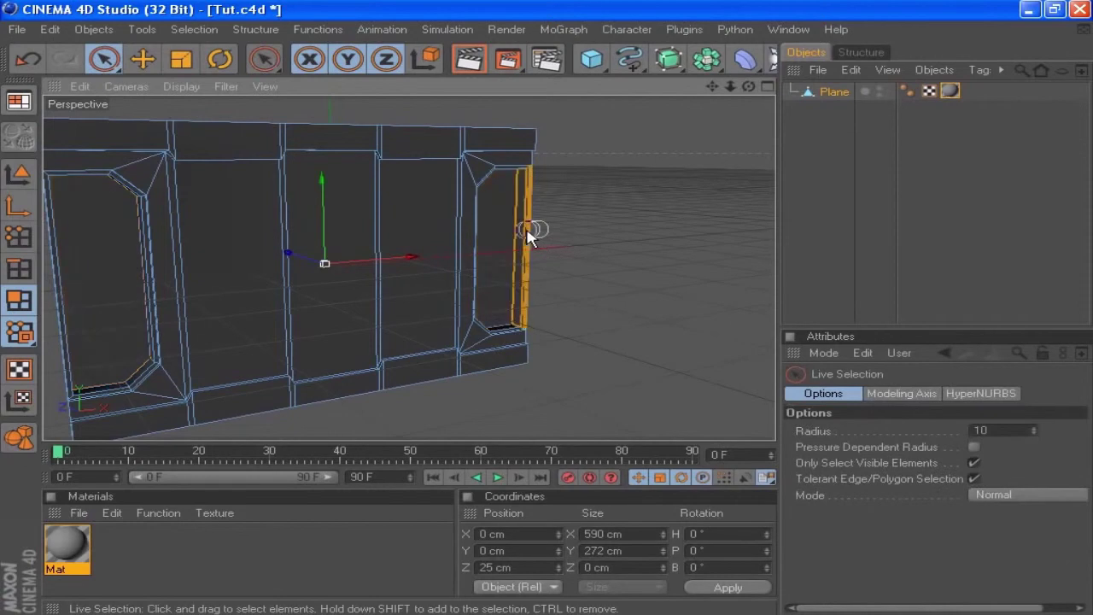
key(Delete)
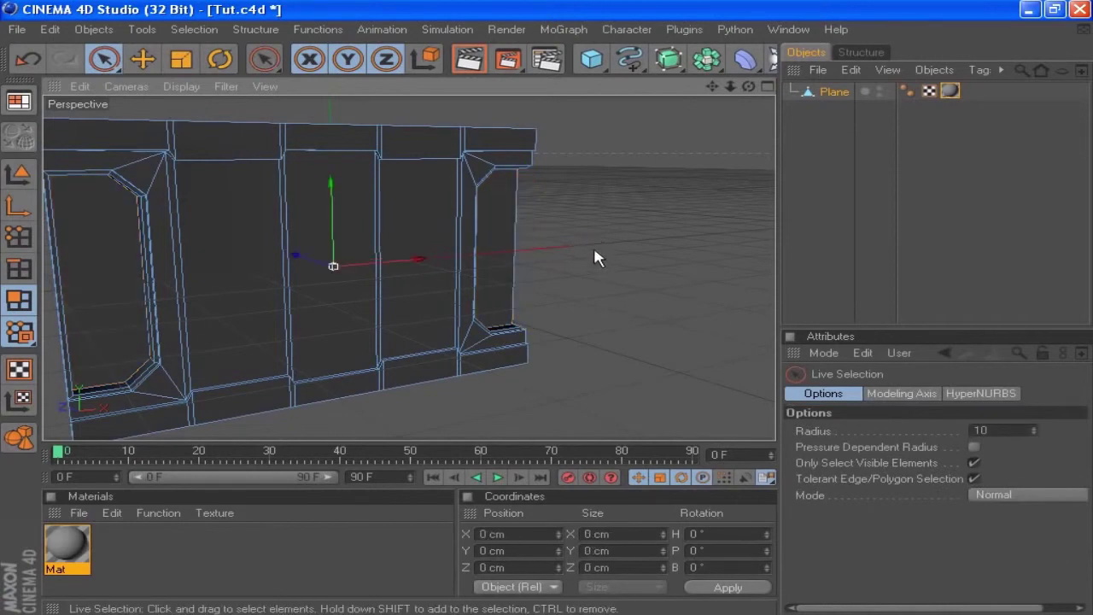
Remove the narrow rim and side polygons along the left end panel's outer edge
drag(712, 86, 889, 67)
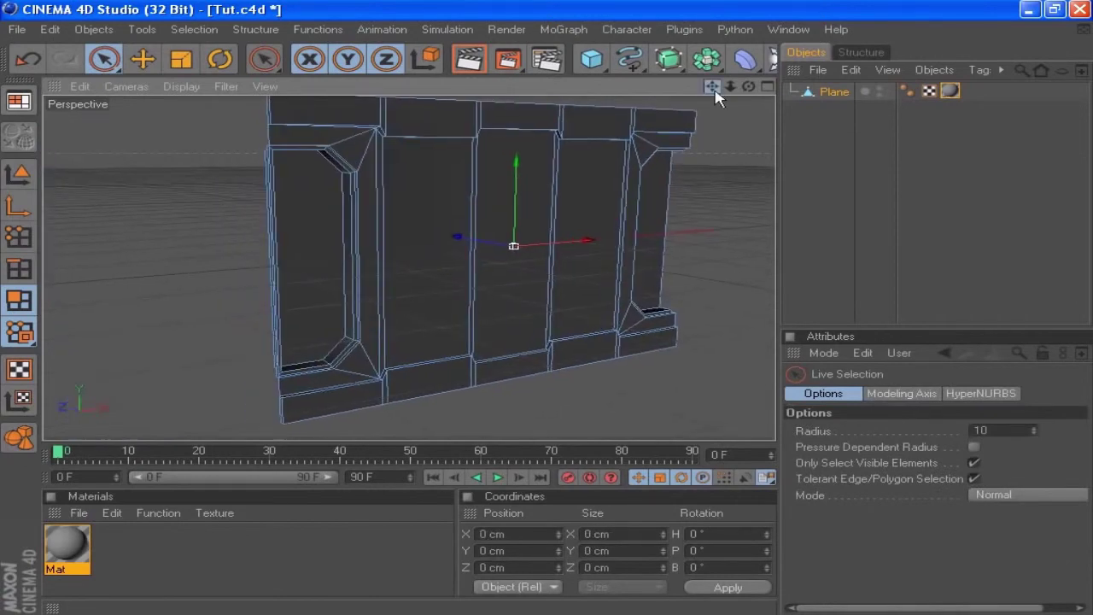
drag(747, 88, 632, 92)
click(261, 223)
click(235, 325)
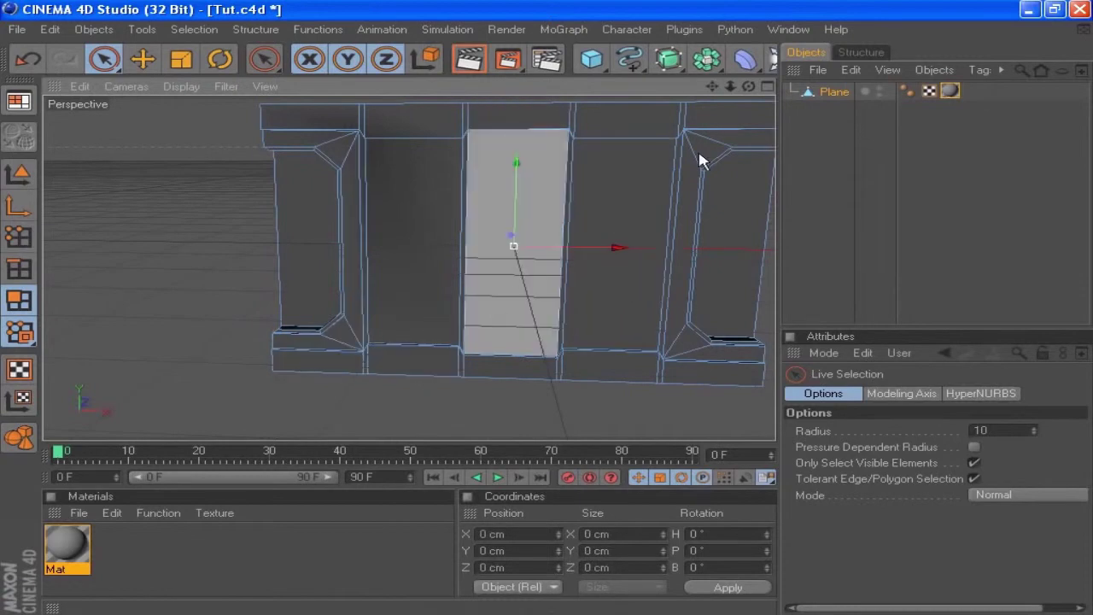
In the front view, select all points along the wall's left edge and align them at X -300 cm with zero X size
click(768, 87)
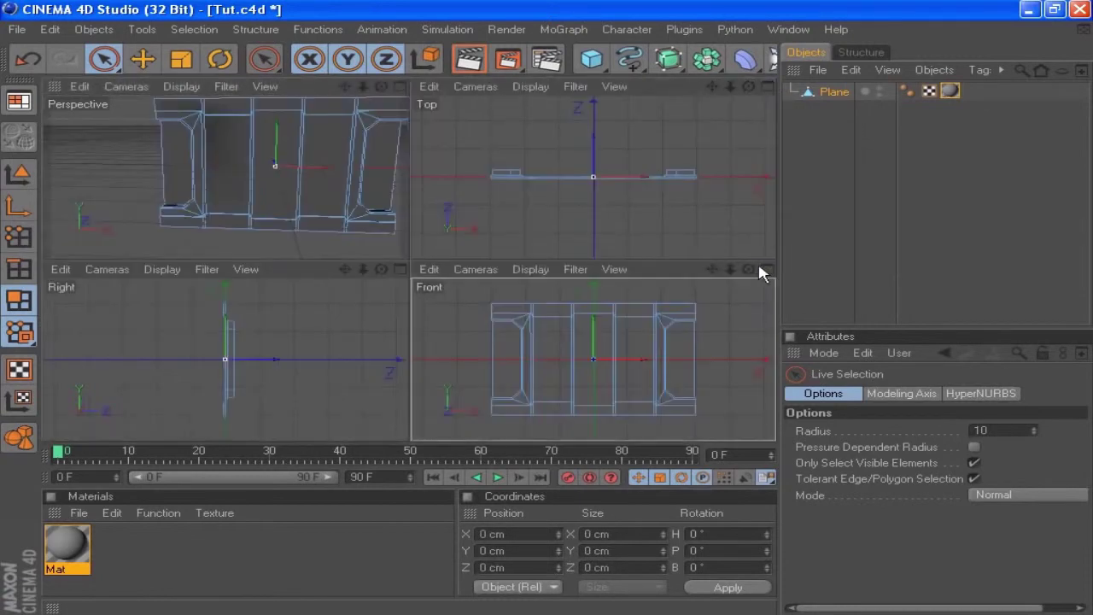
click(768, 269)
click(13, 239)
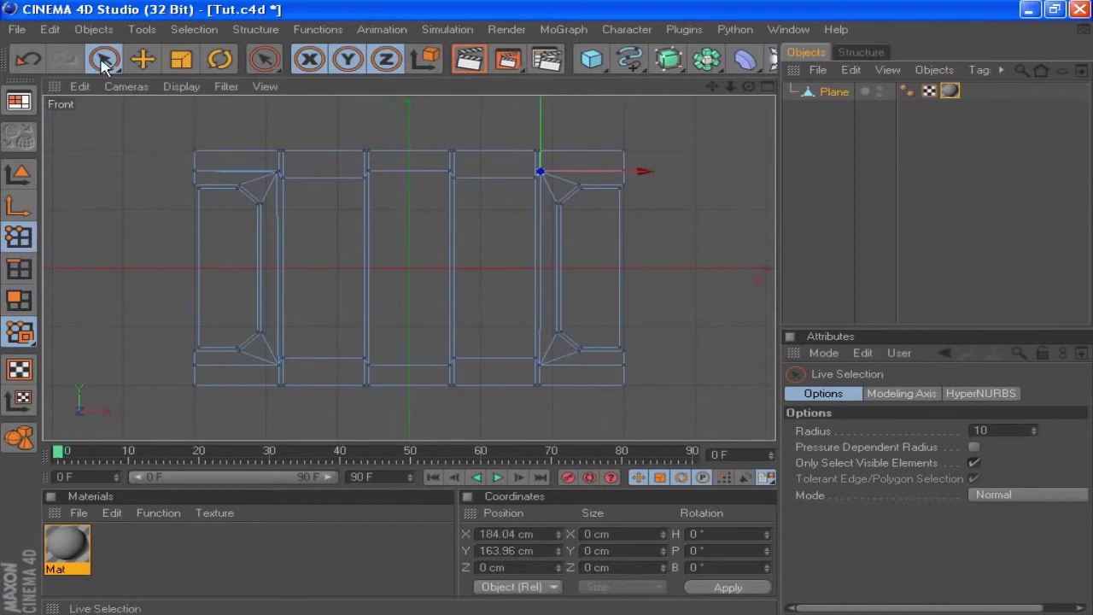
drag(120, 67, 166, 58)
drag(151, 137, 224, 453)
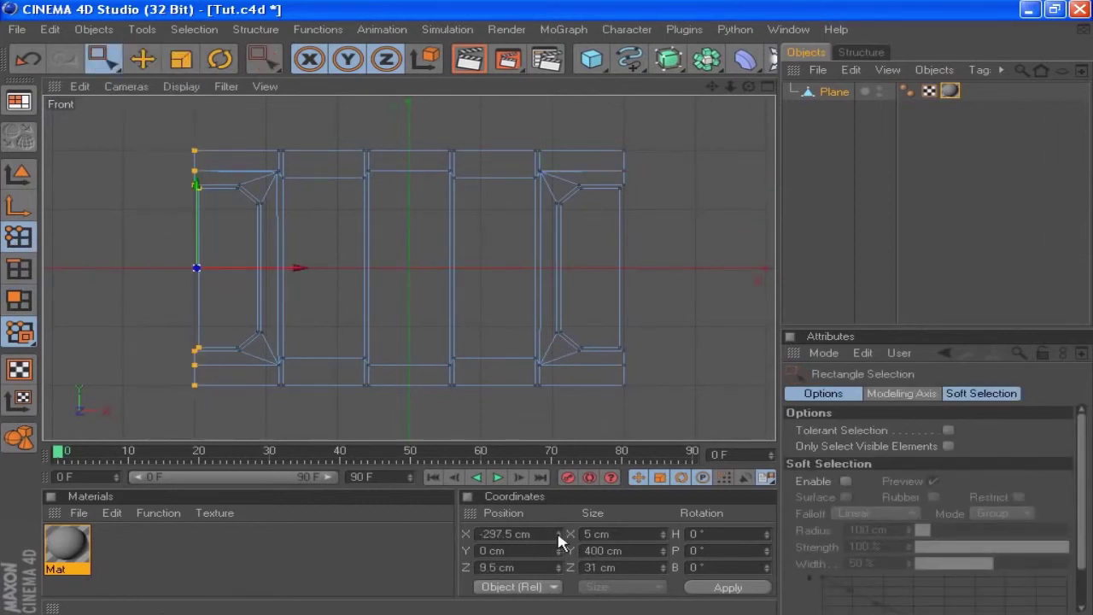
click(535, 534)
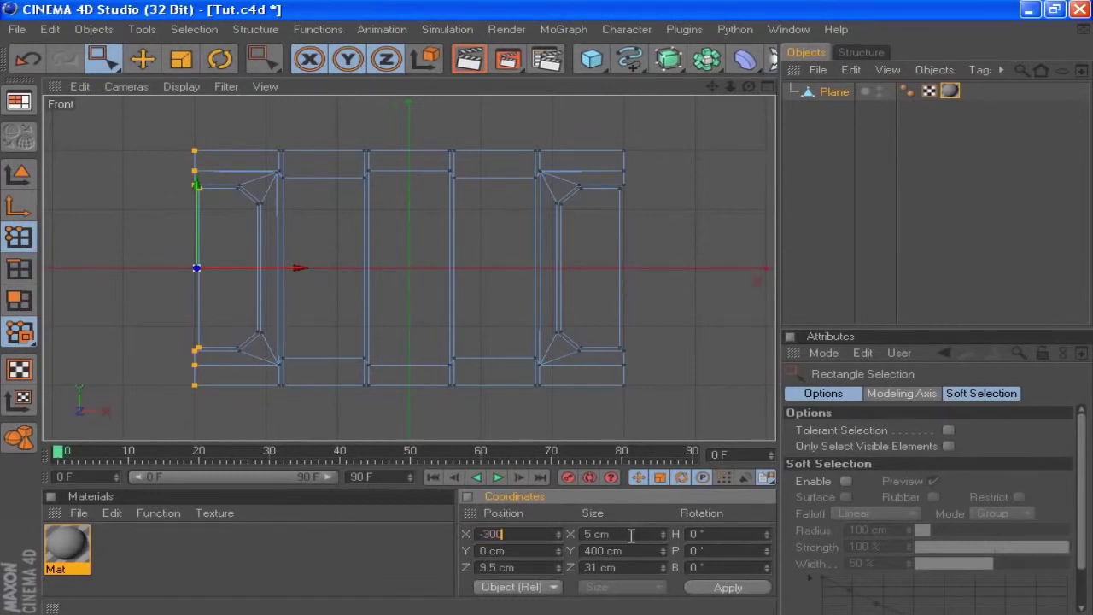
click(752, 590)
Select all points along the wall's right edge and align them at X 300 cm with an X size of 0 cm
drag(612, 133, 677, 423)
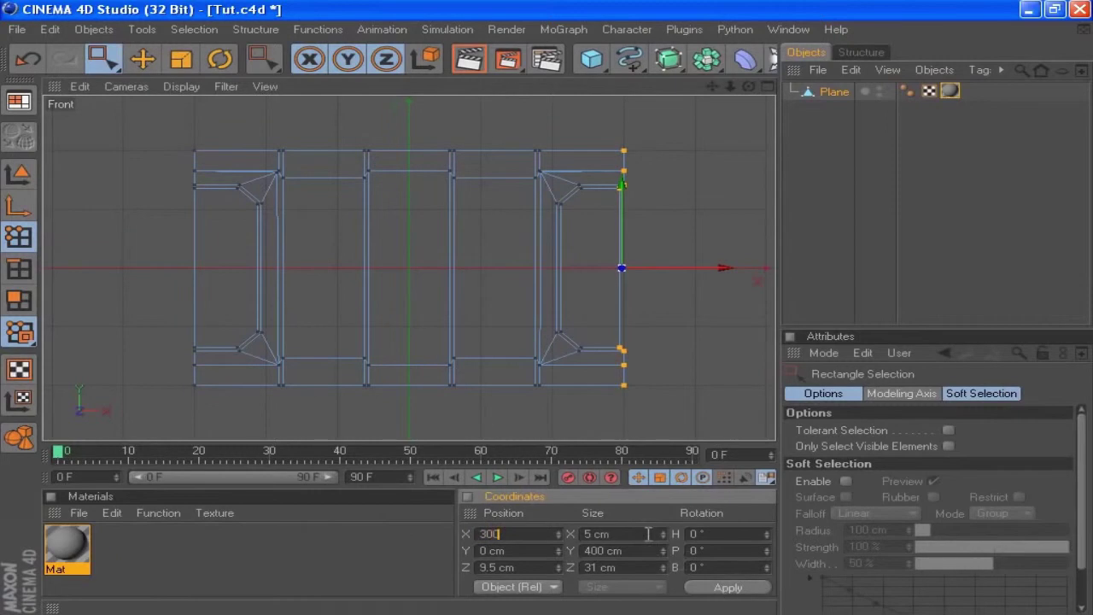
click(727, 588)
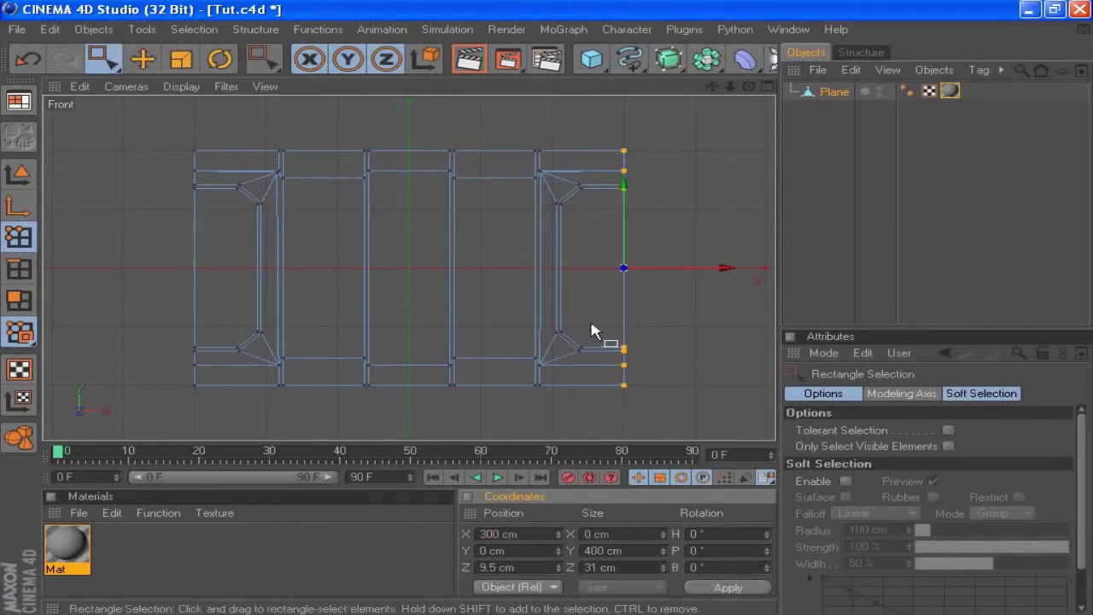
click(768, 87)
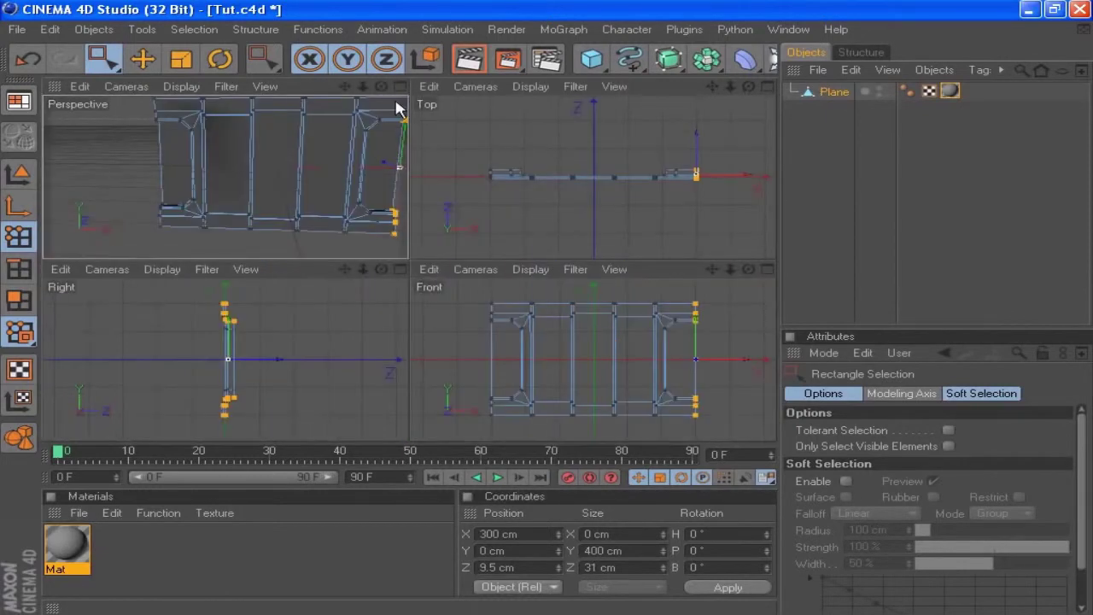
Select the three protruding base polygons along the wall's bottom and inset them with Extrude Inner at a 7 cm offset
click(399, 87)
drag(103, 58, 143, 83)
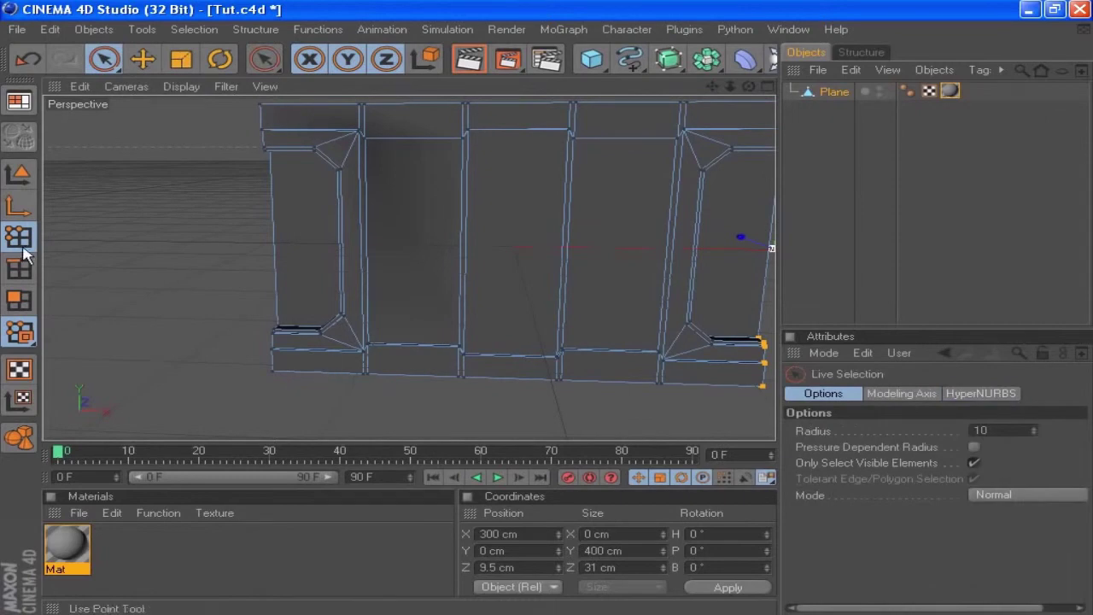
click(19, 300)
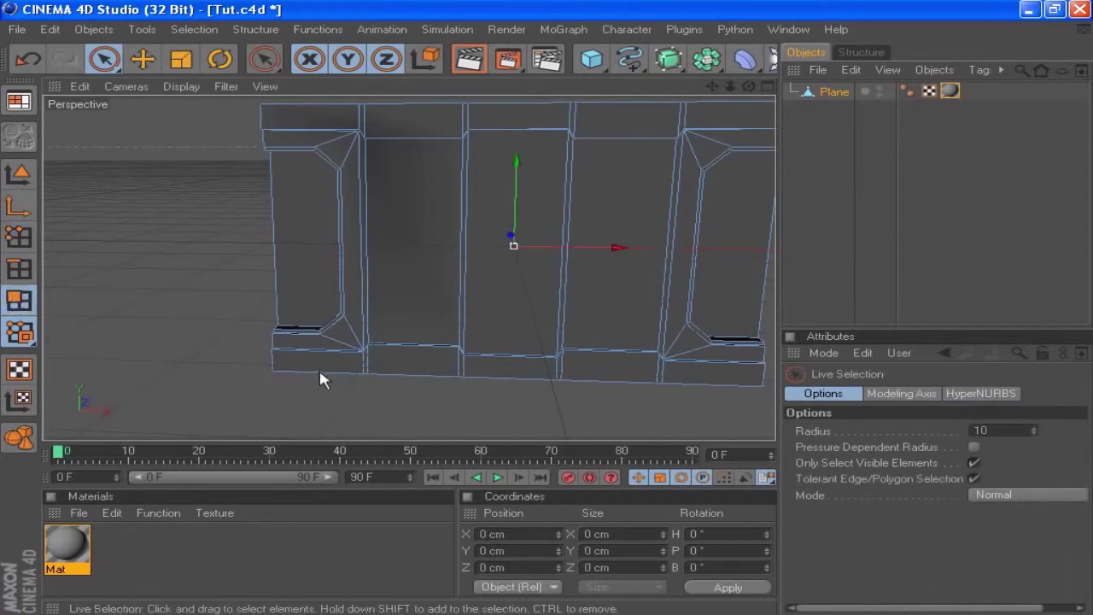
shift+click(530, 371)
shift+click(704, 386)
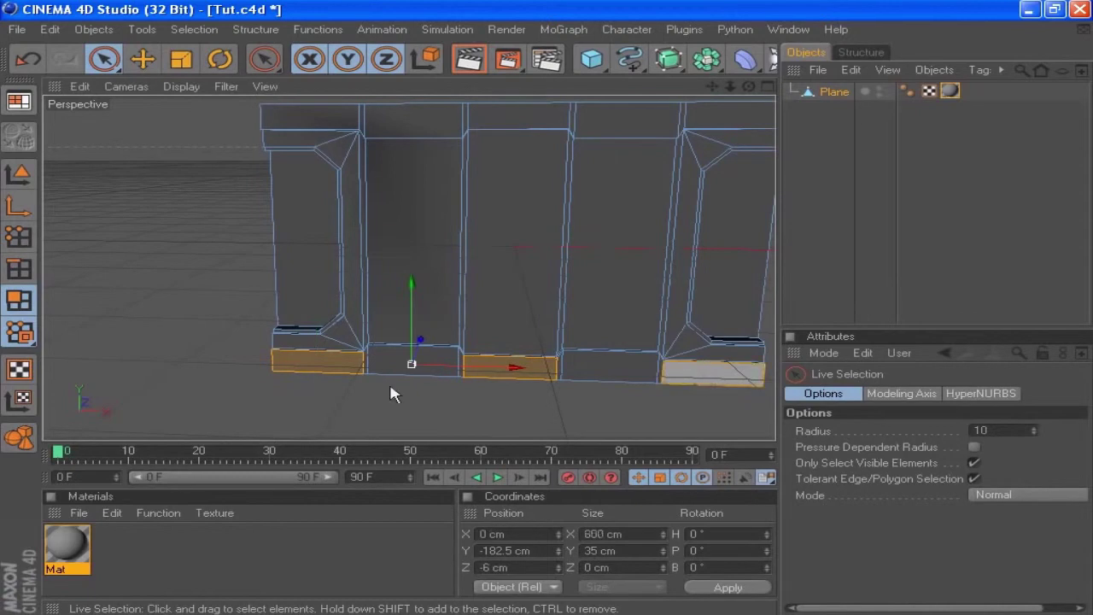
right_click(281, 334)
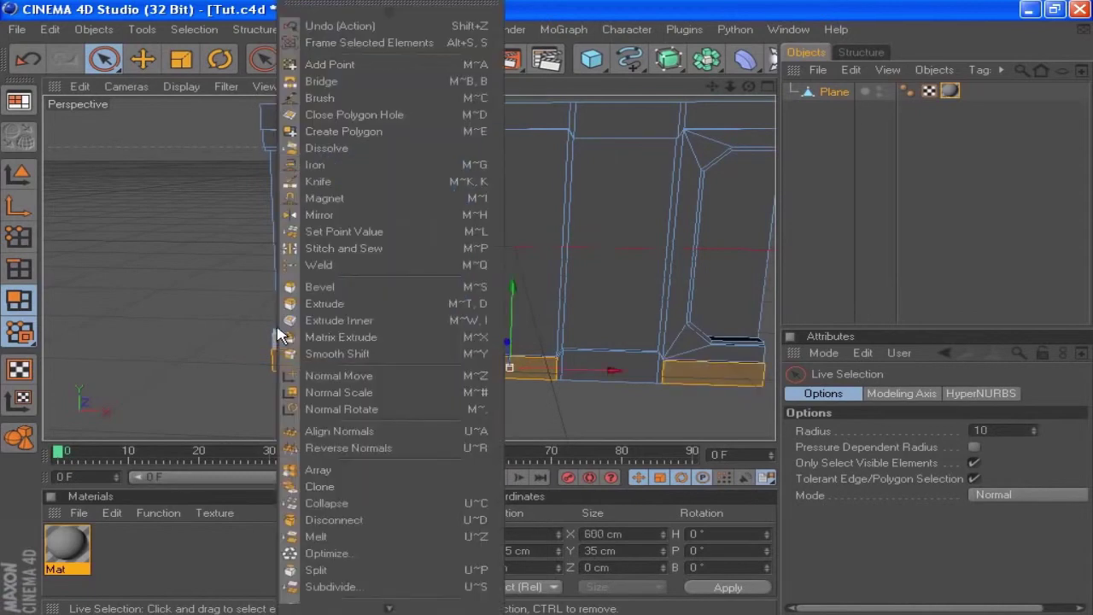
click(361, 319)
click(933, 448)
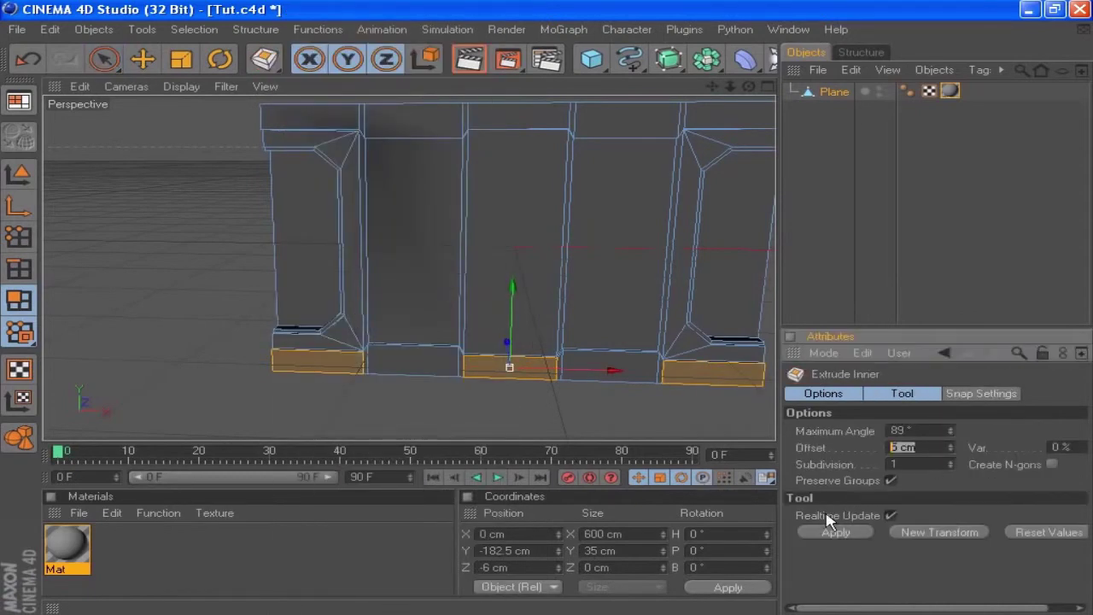
text(7)
click(841, 535)
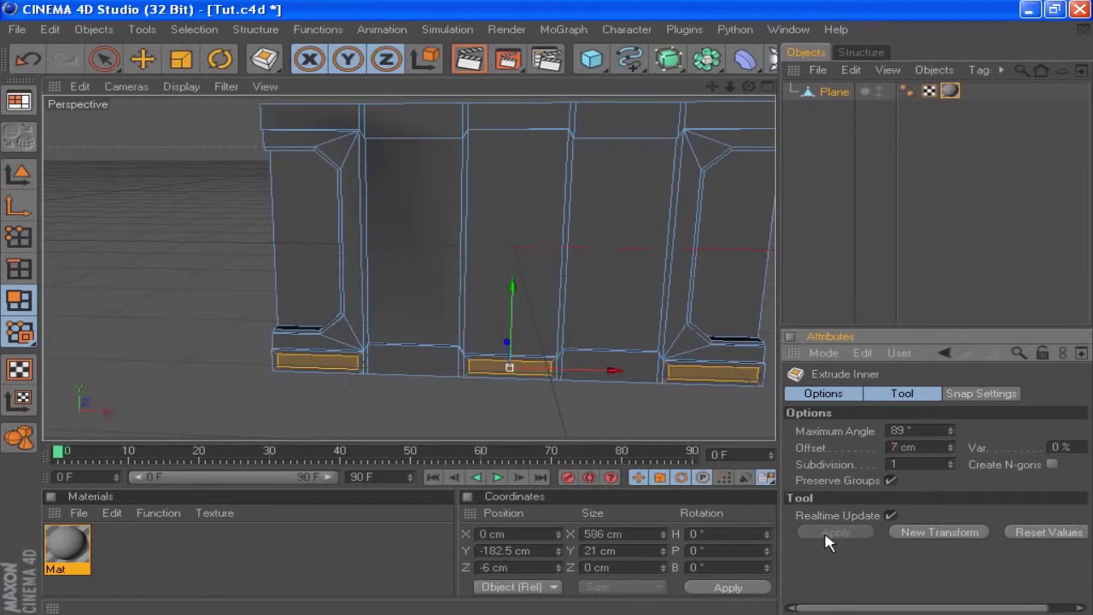
Set the live selection radius to 1 and select the three base insets' lower rim polygons plus the base's narrow end faces
click(103, 59)
drag(713, 87, 373, 366)
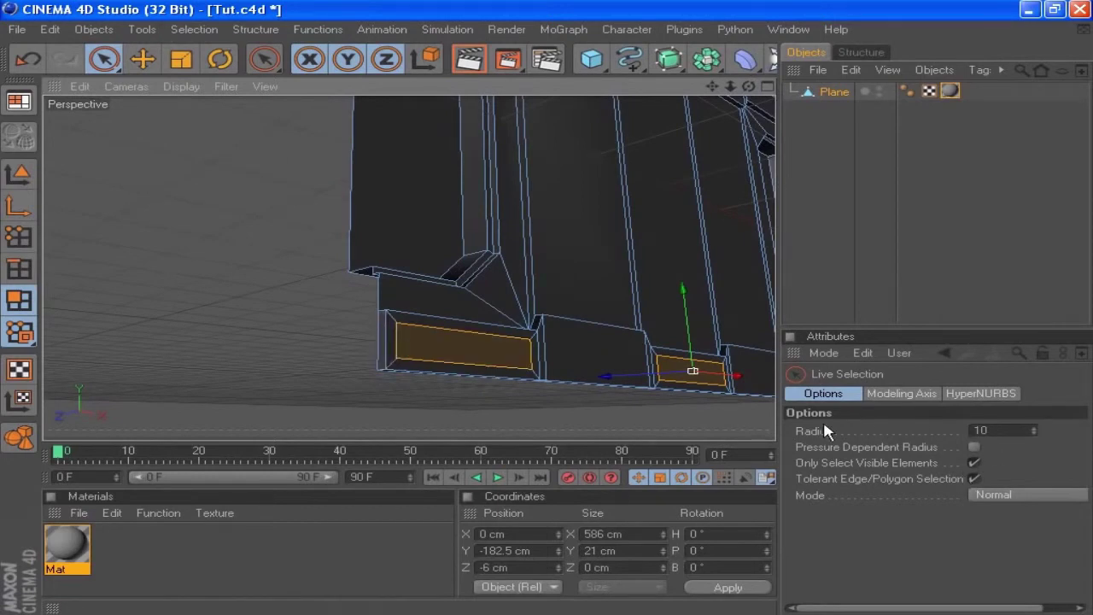
click(1003, 427)
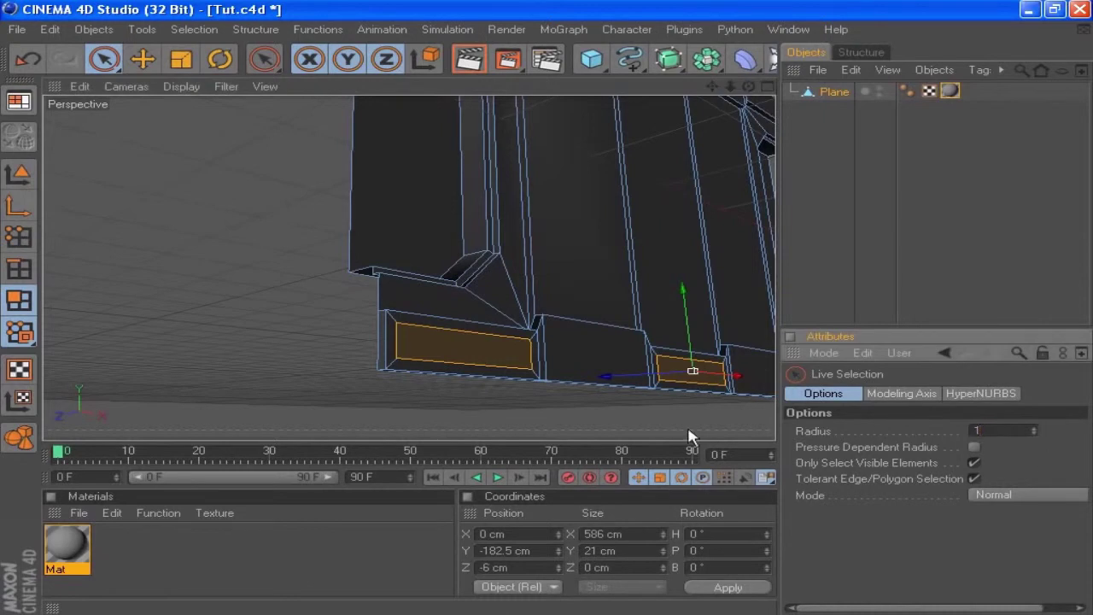
click(382, 348)
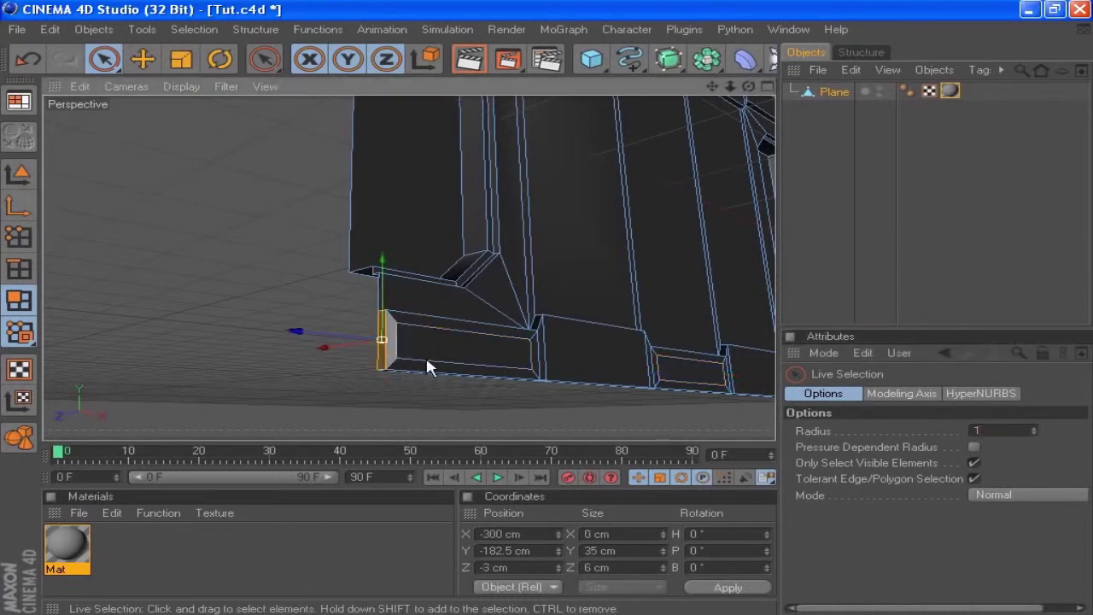
shift+click(519, 376)
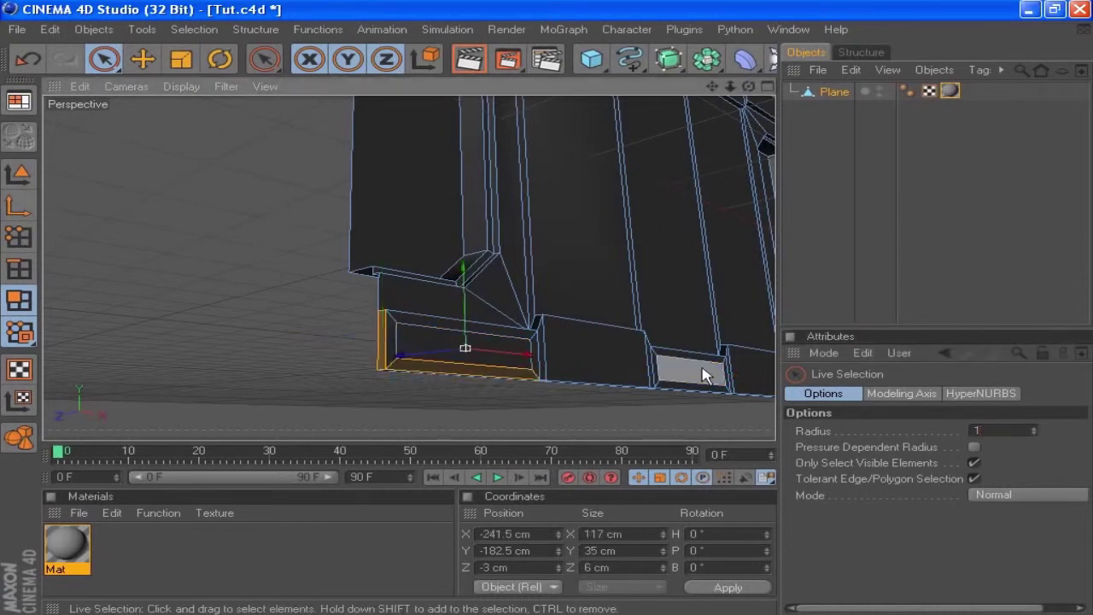
drag(712, 87, 353, 90)
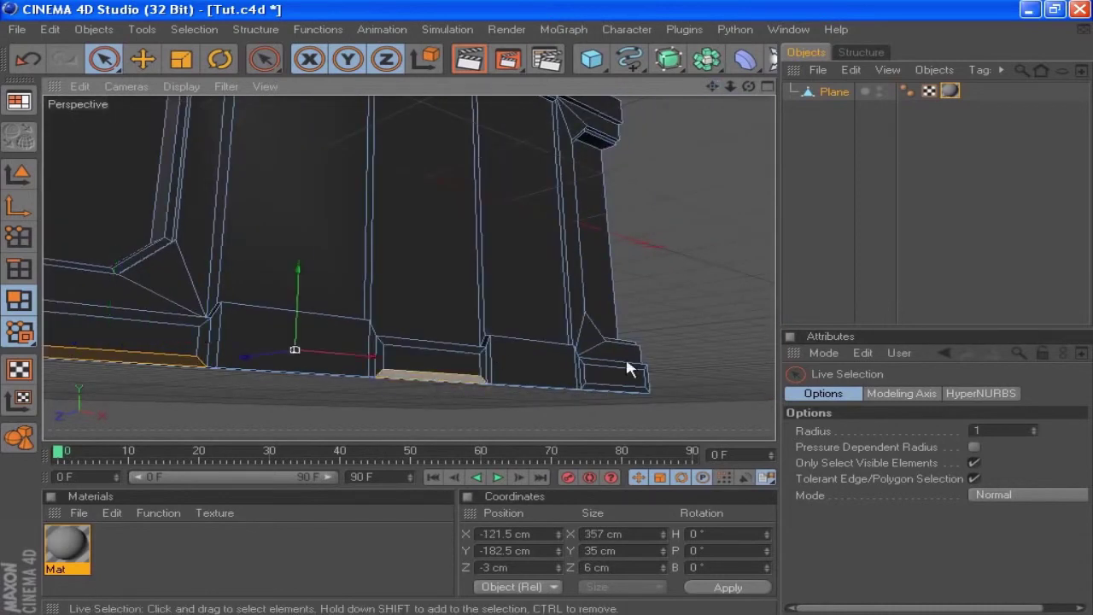
drag(748, 87, 213, 94)
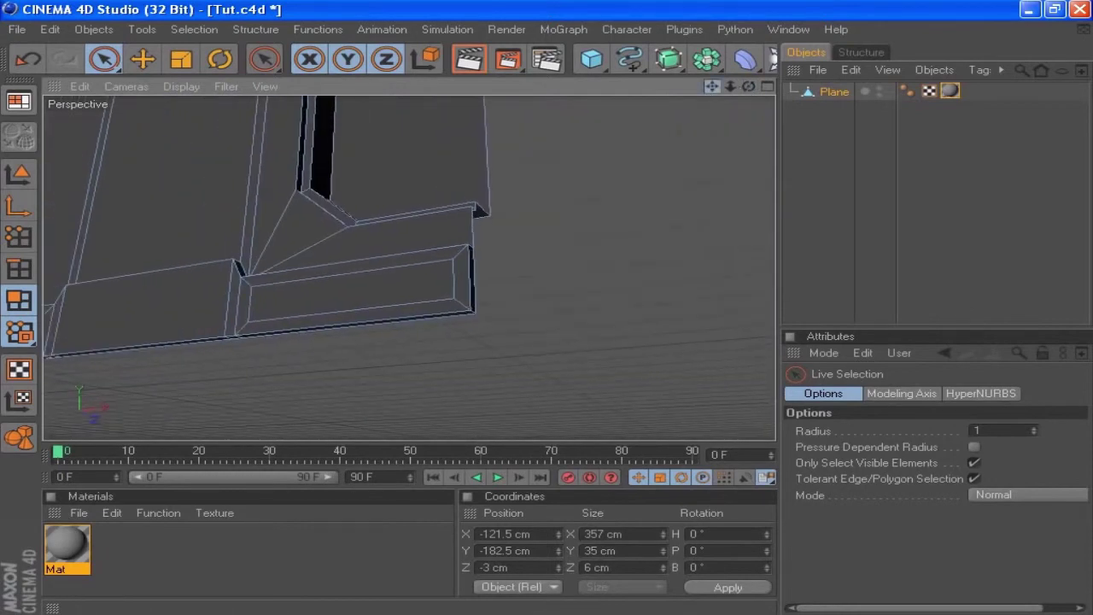
shift+click(472, 275)
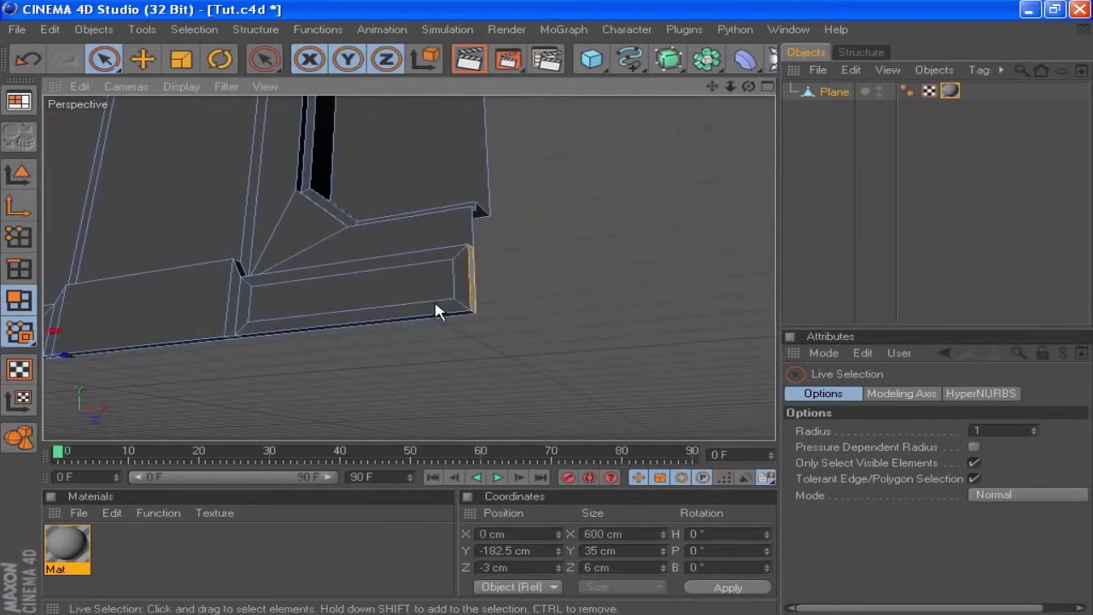
shift+click(463, 309)
Add the narrow end faces at the wall's upper right and upper left corners to the polygon selection
drag(713, 94, 696, 91)
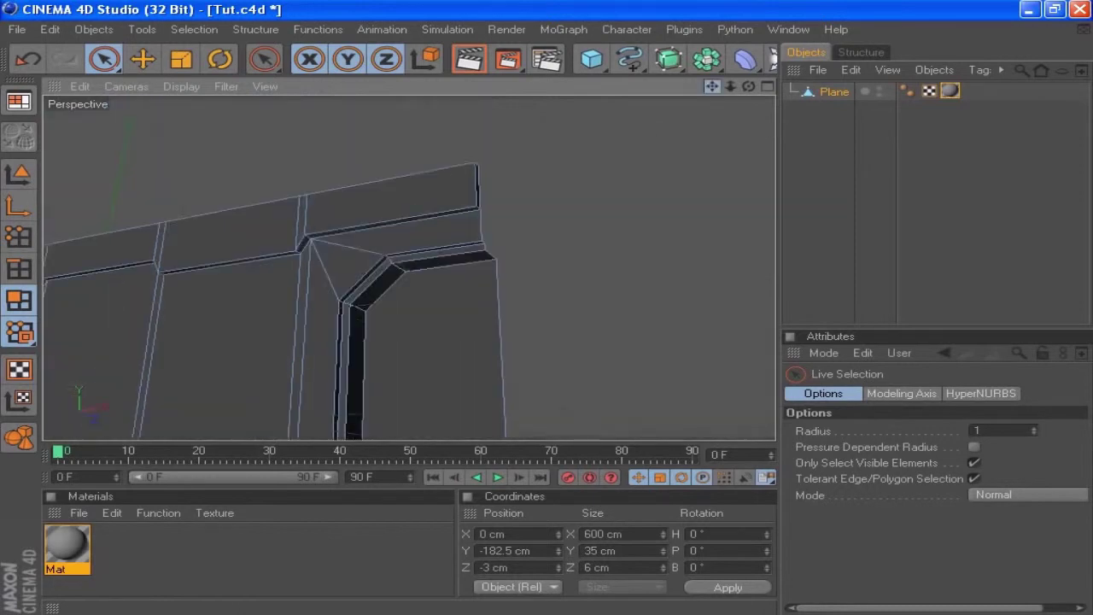
drag(712, 89, 714, 99)
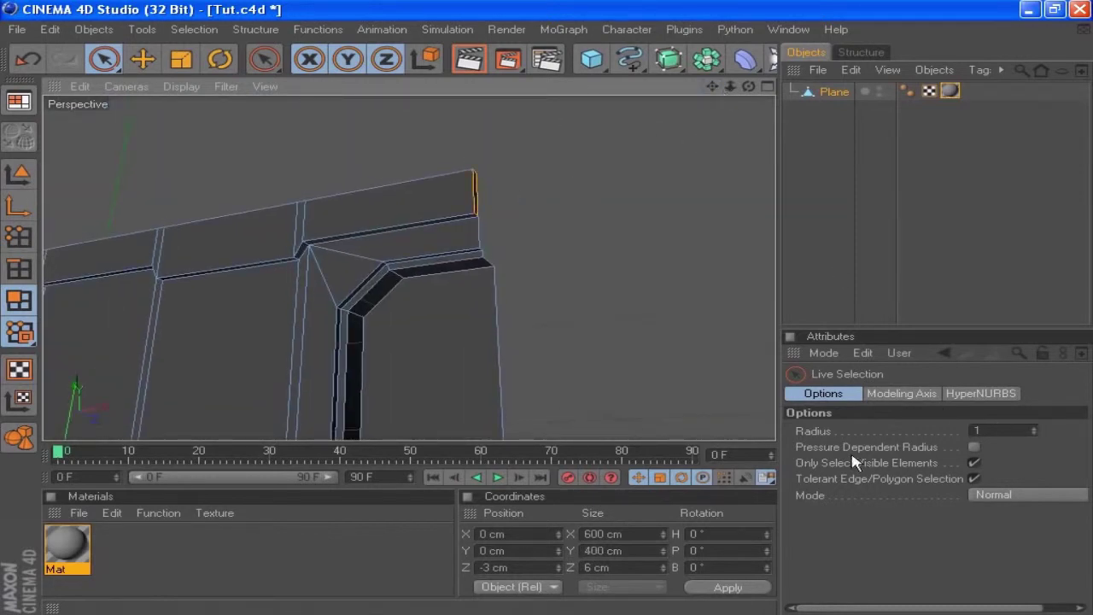
drag(714, 87, 1013, 84)
drag(749, 86, 919, 84)
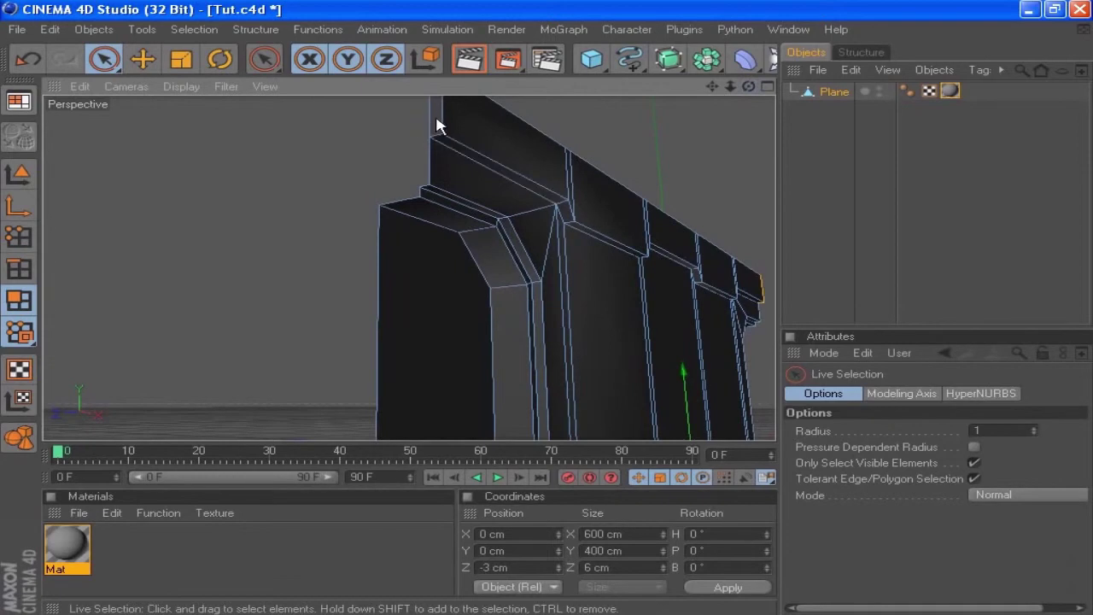
shift+click(437, 120)
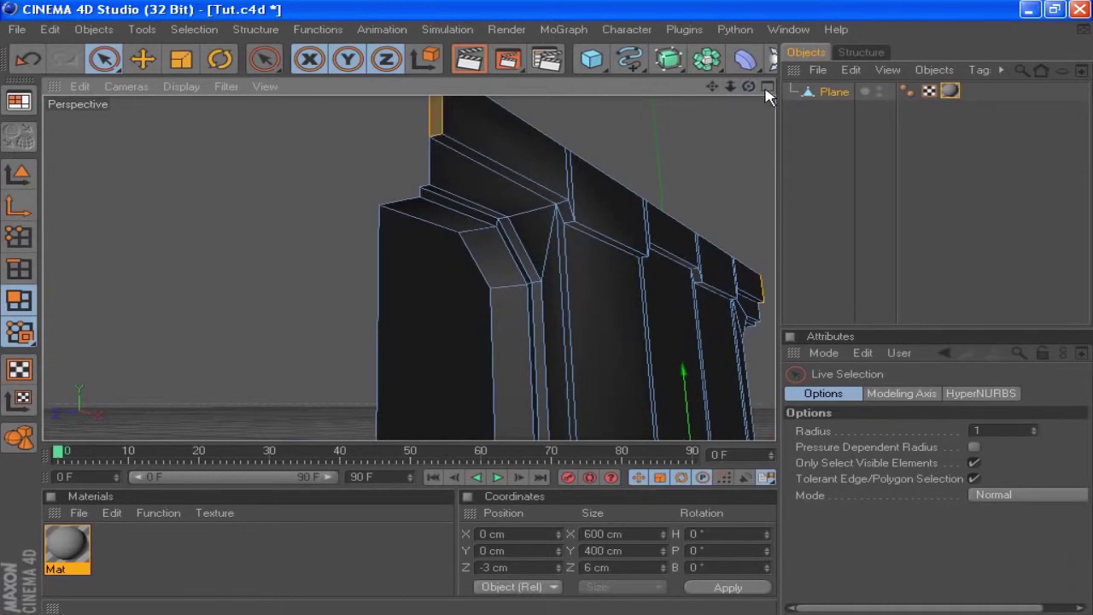
In the front view, add the polygons along the wall's top and bottom edges to the selection and delete all selected polygons
click(767, 87)
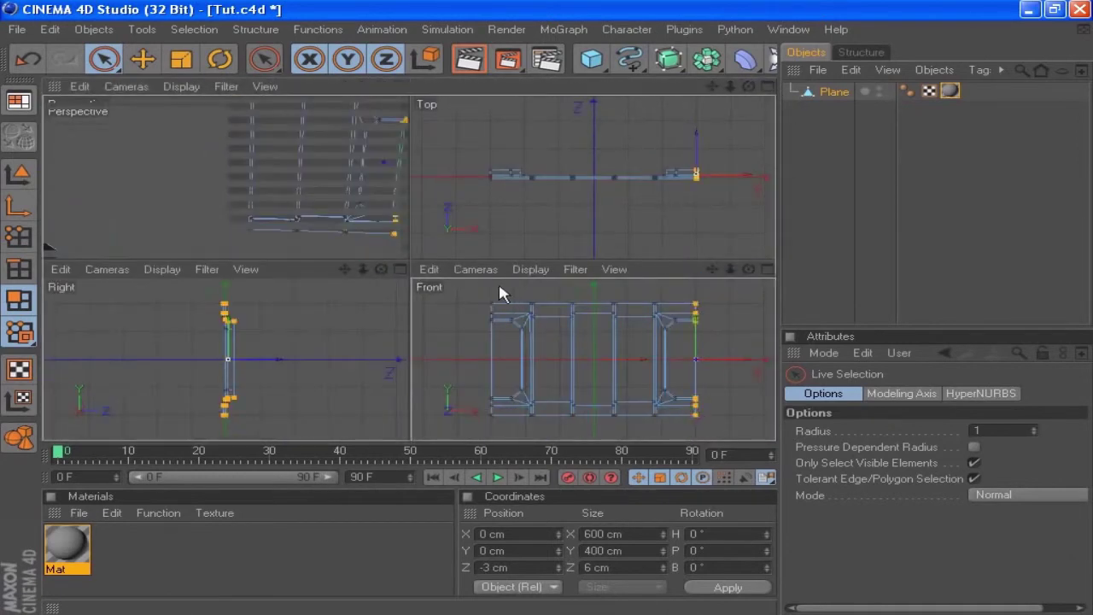
middle_click(504, 293)
drag(103, 59, 186, 79)
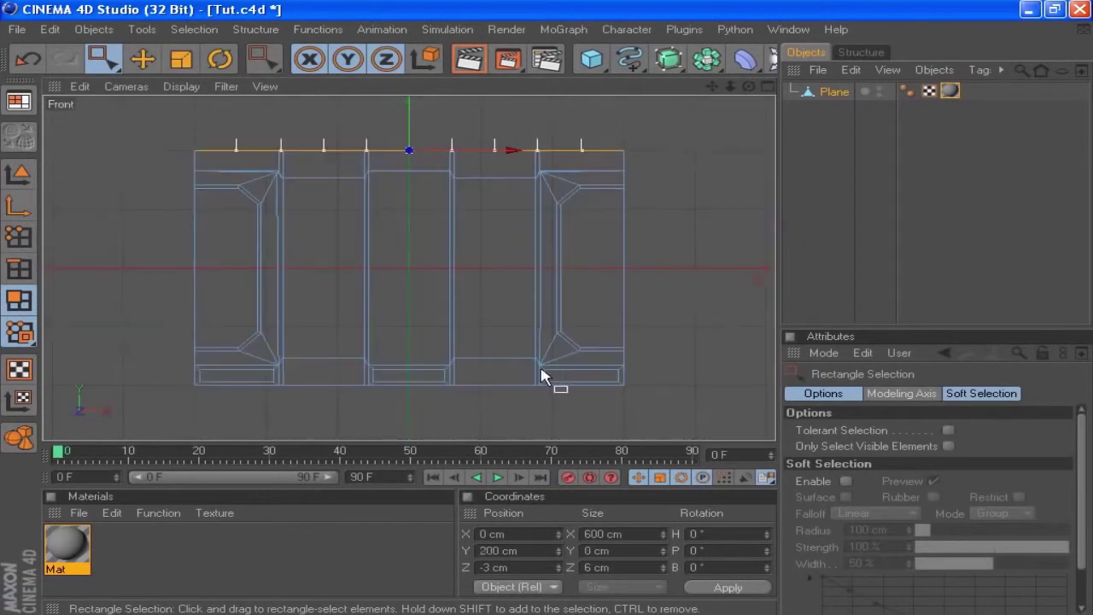
key(ctrl+z)
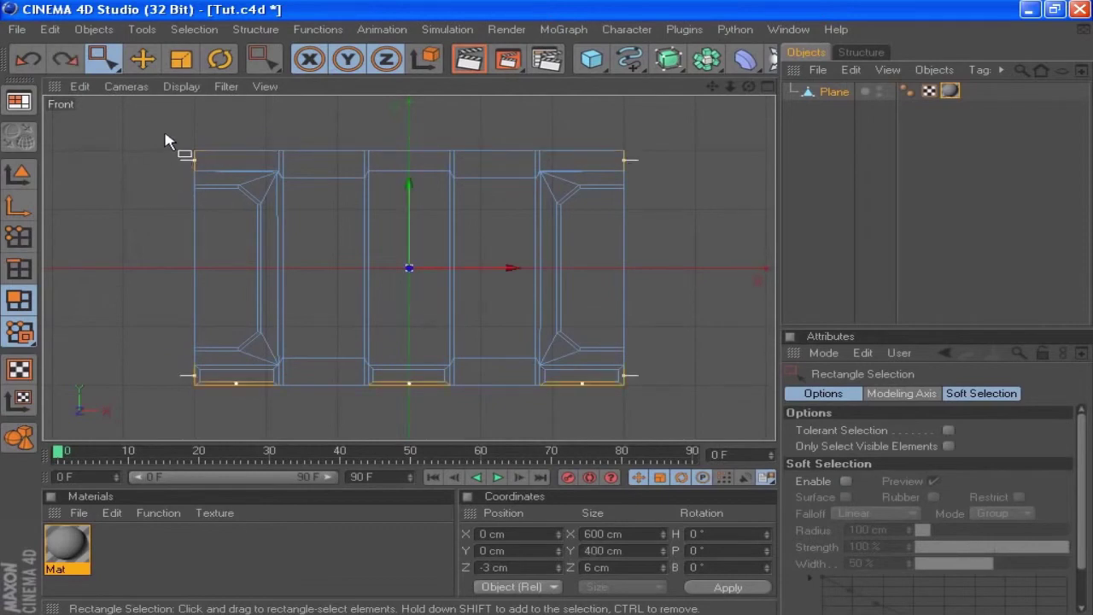
ctrl+drag(168, 129, 663, 154)
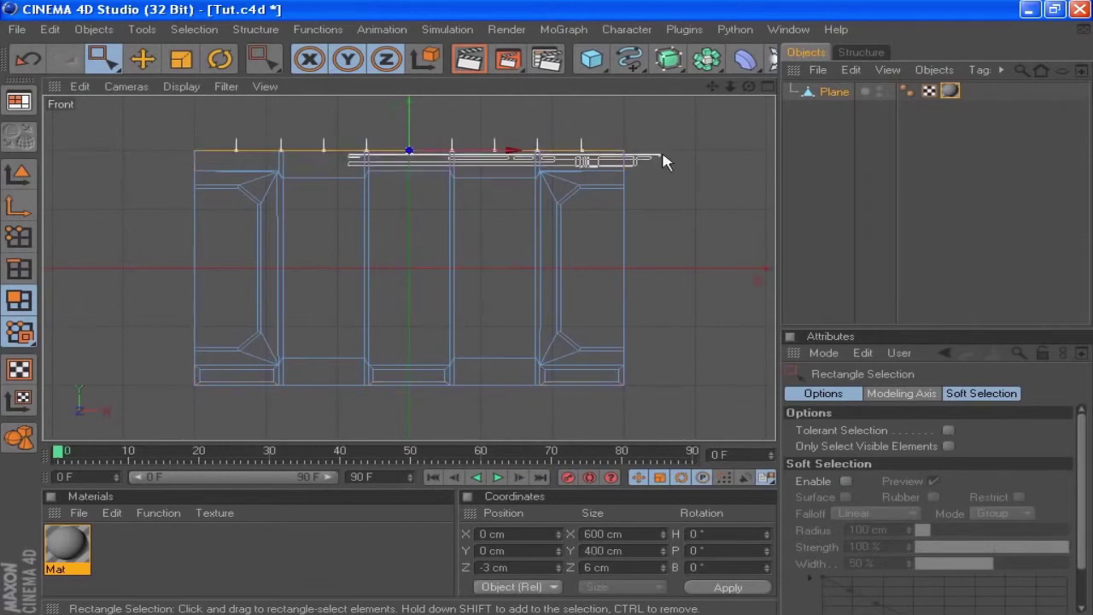
shift+drag(200, 118, 676, 155)
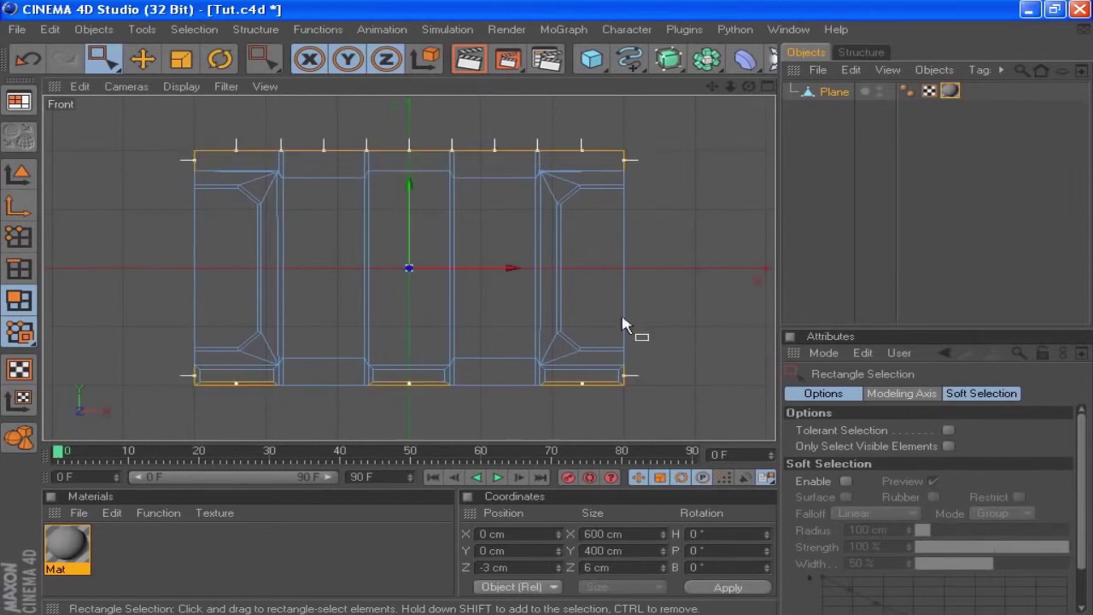
drag(179, 427, 726, 387)
click(447, 374)
Select all points of the wall and run Optimize on them
click(19, 236)
key(ctrl+a)
right_click(146, 177)
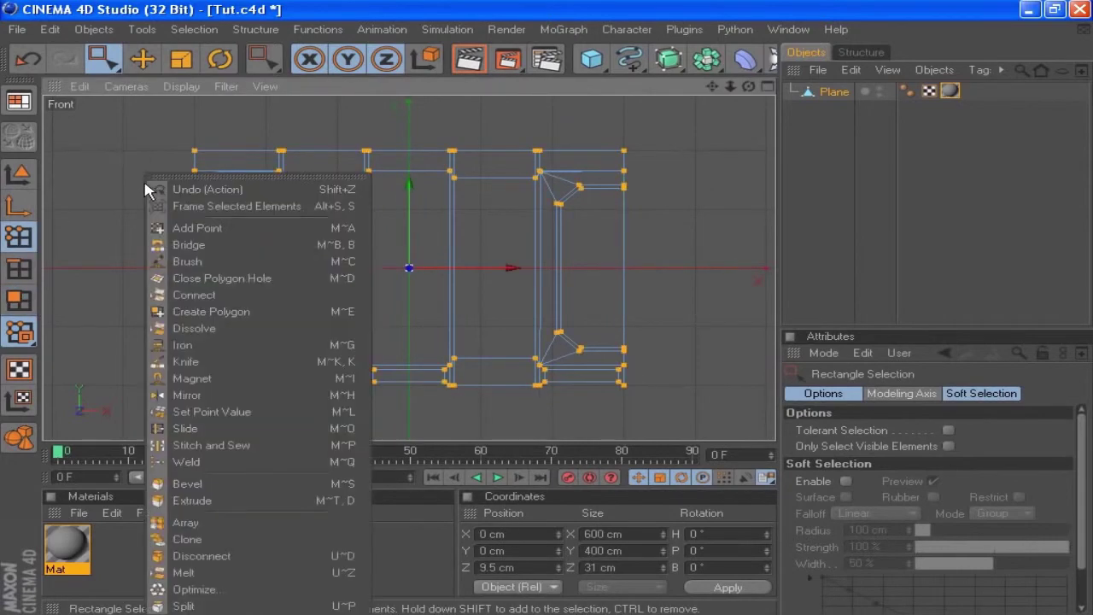
click(286, 589)
click(363, 601)
Select the lower edges of the three inset base polygons and set their Y position to -200 cm
click(765, 87)
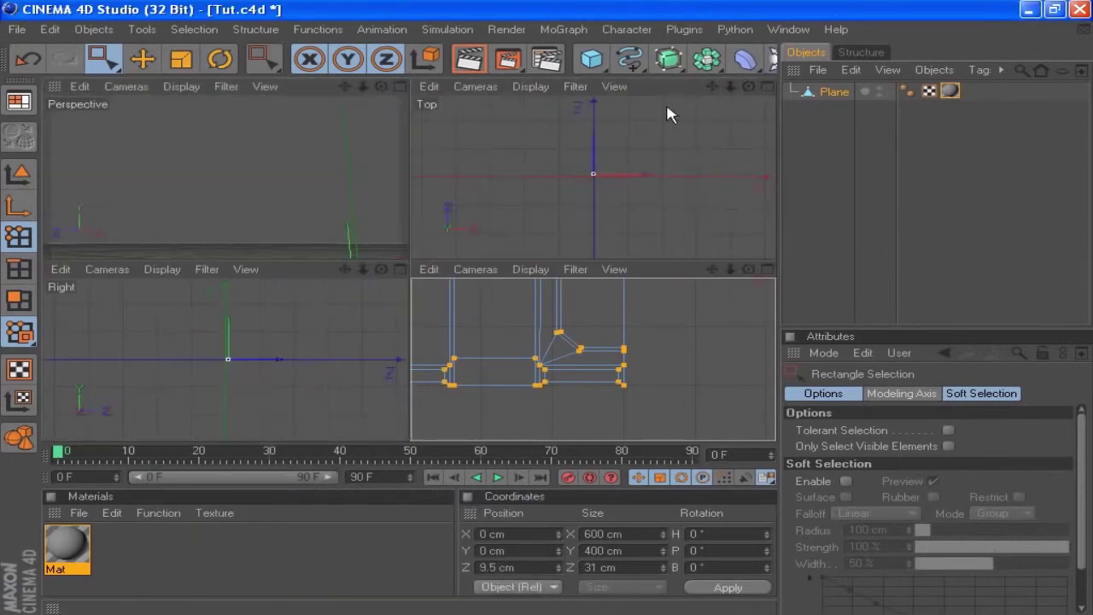
click(399, 86)
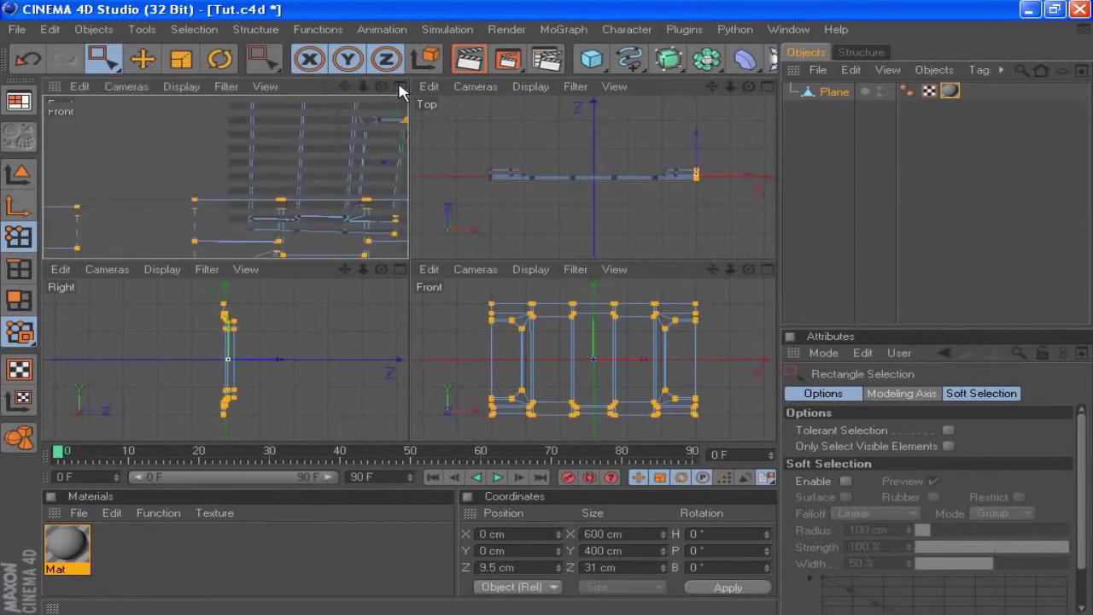
alt+drag(535, 248, 489, 285)
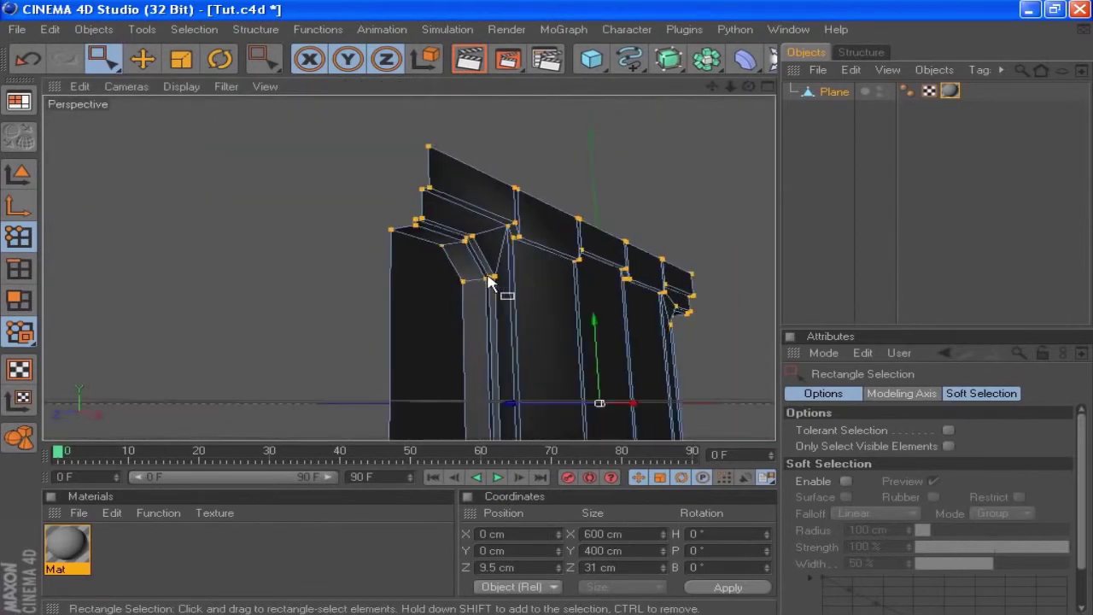
click(22, 276)
click(107, 60)
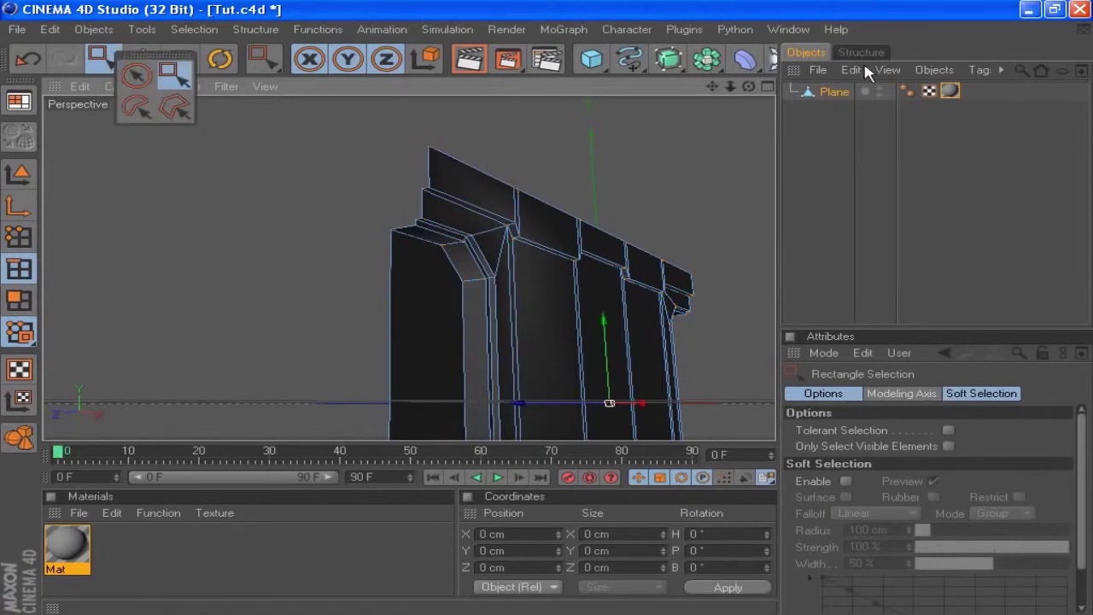
click(709, 86)
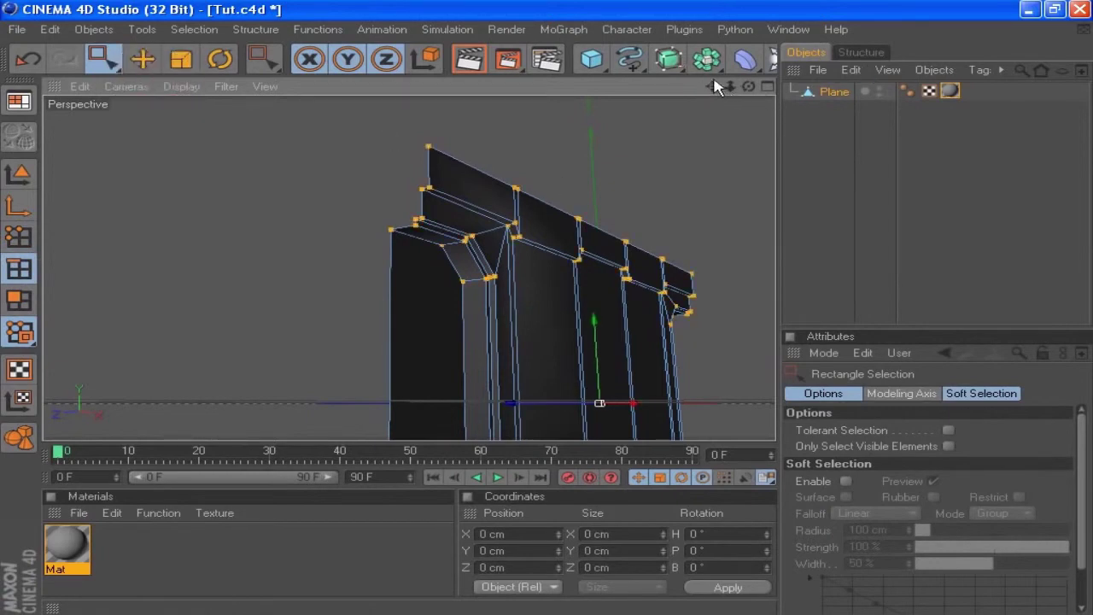
drag(713, 86, 677, 2)
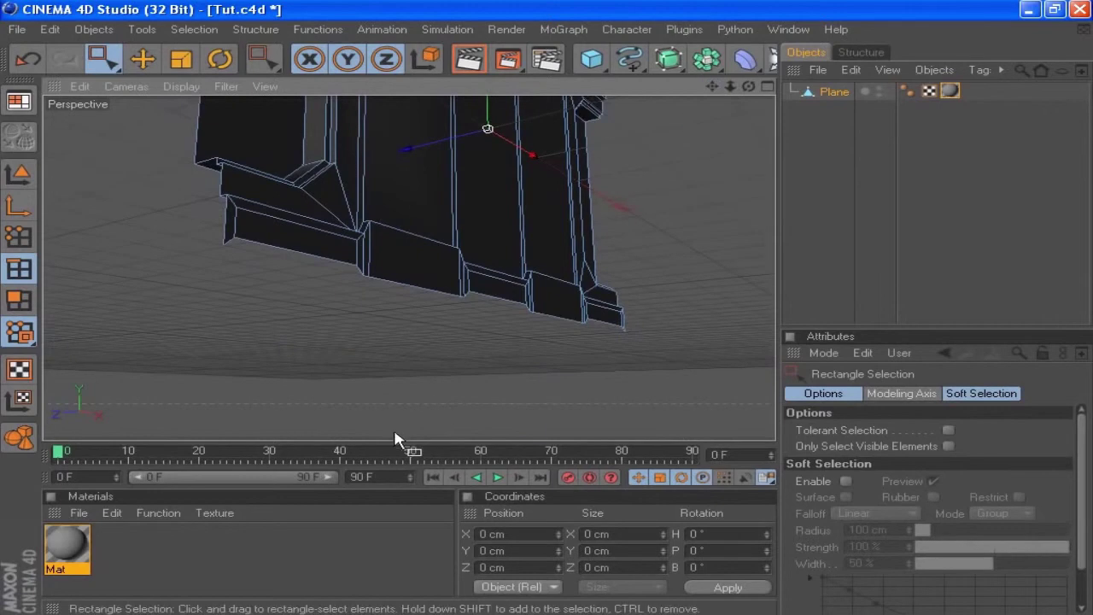
click(102, 59)
click(136, 75)
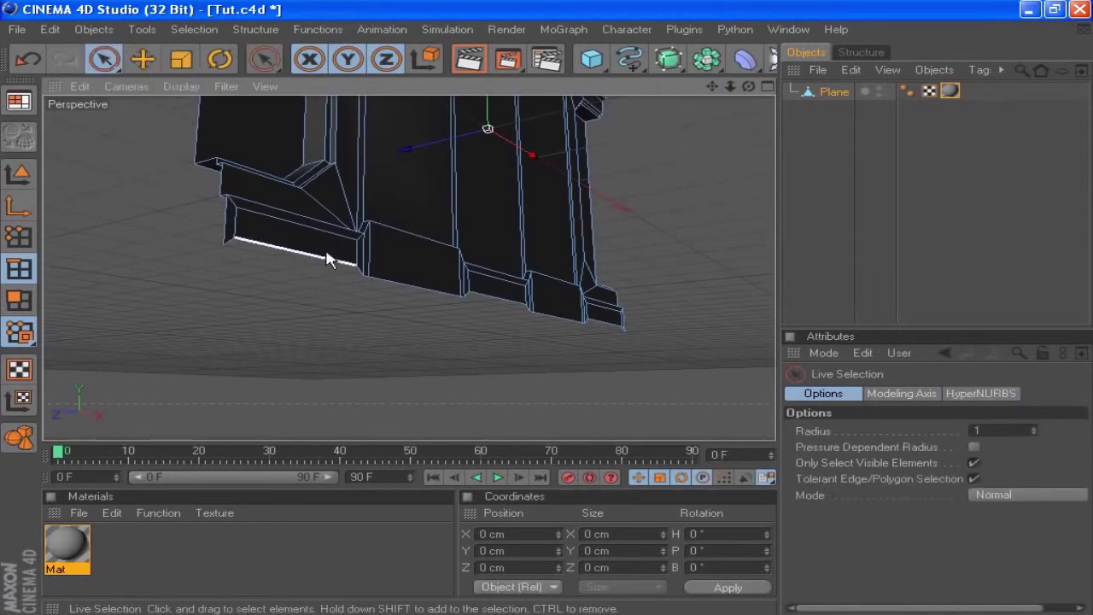
click(313, 257)
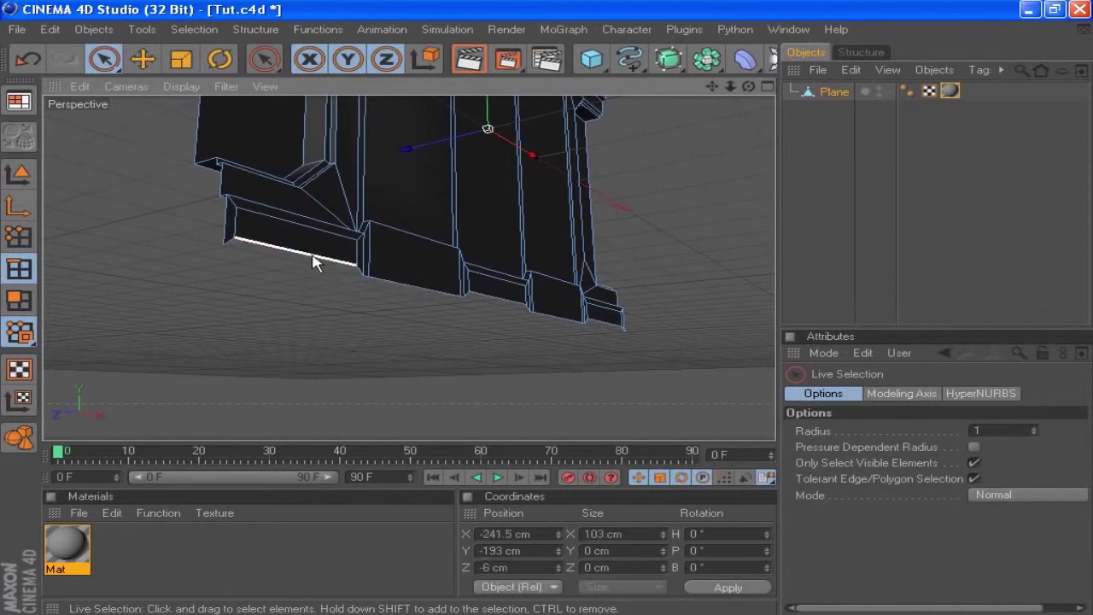
shift+click(612, 332)
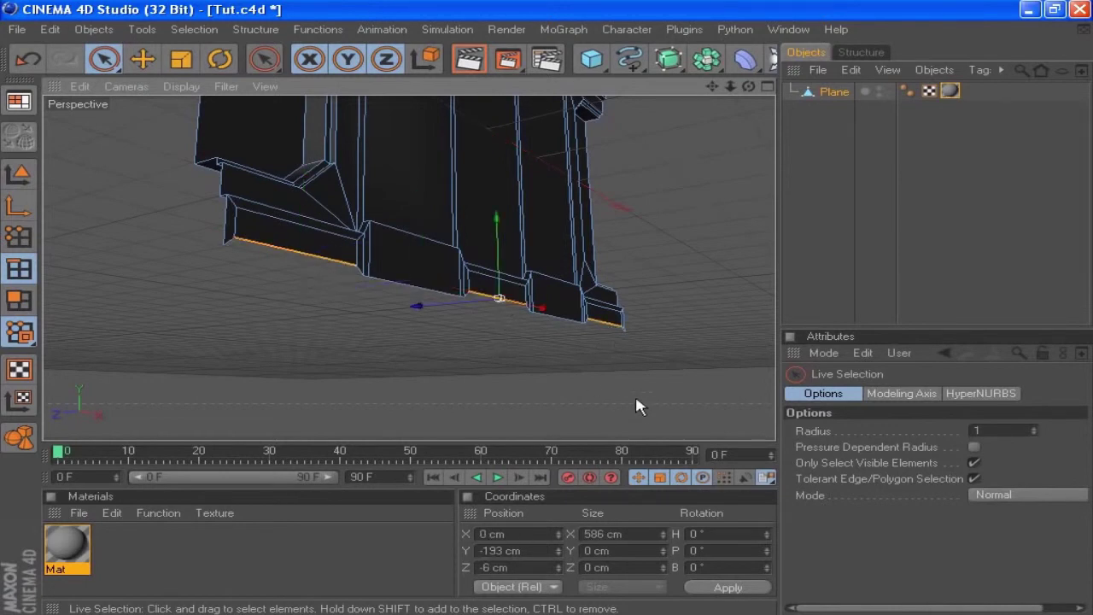
click(528, 556)
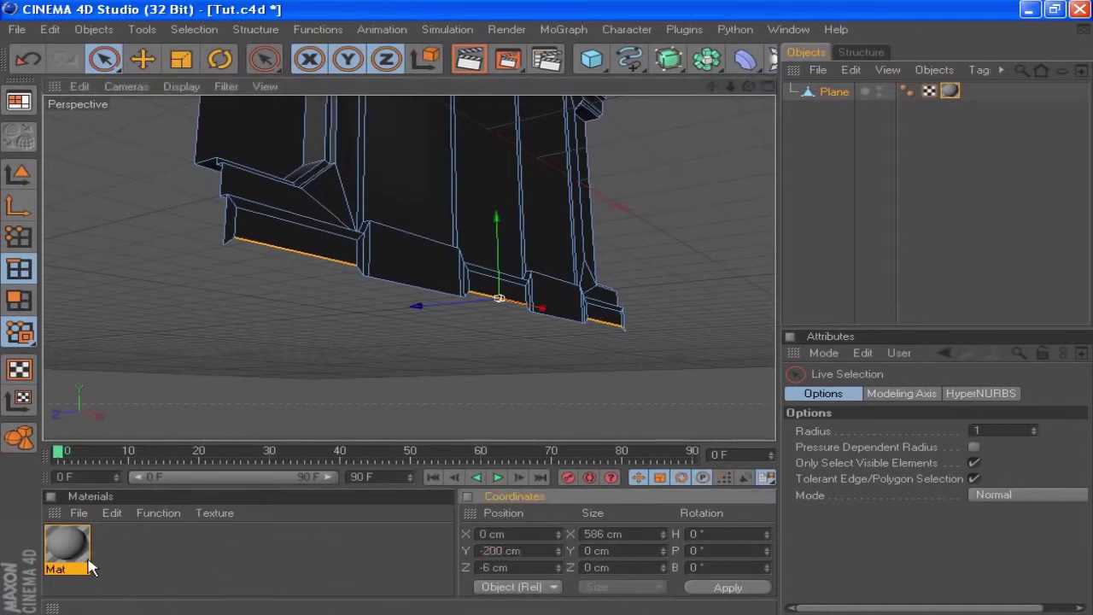
key(Return)
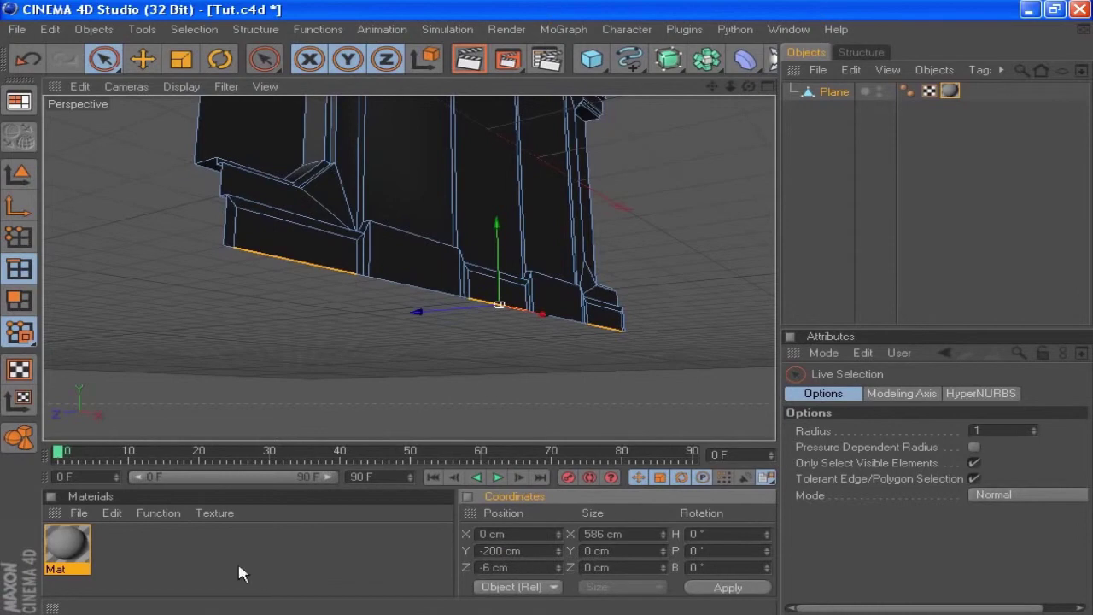
Select the inset base polygons at both ends of the wall and extrude them by -10 cm
click(18, 300)
click(292, 258)
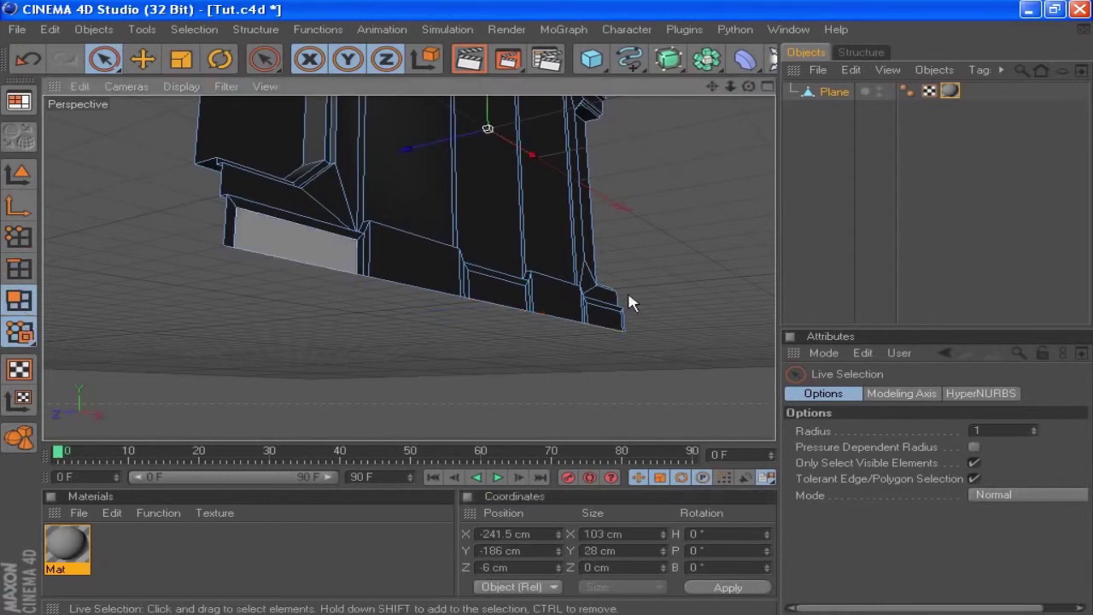
right_click(670, 260)
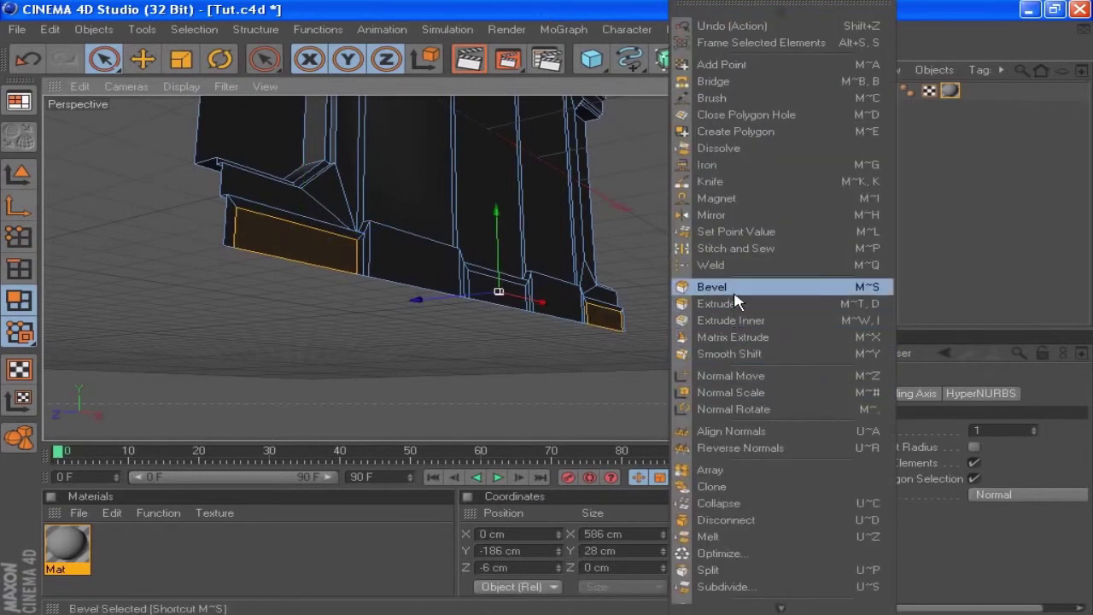
click(713, 287)
right_click(693, 291)
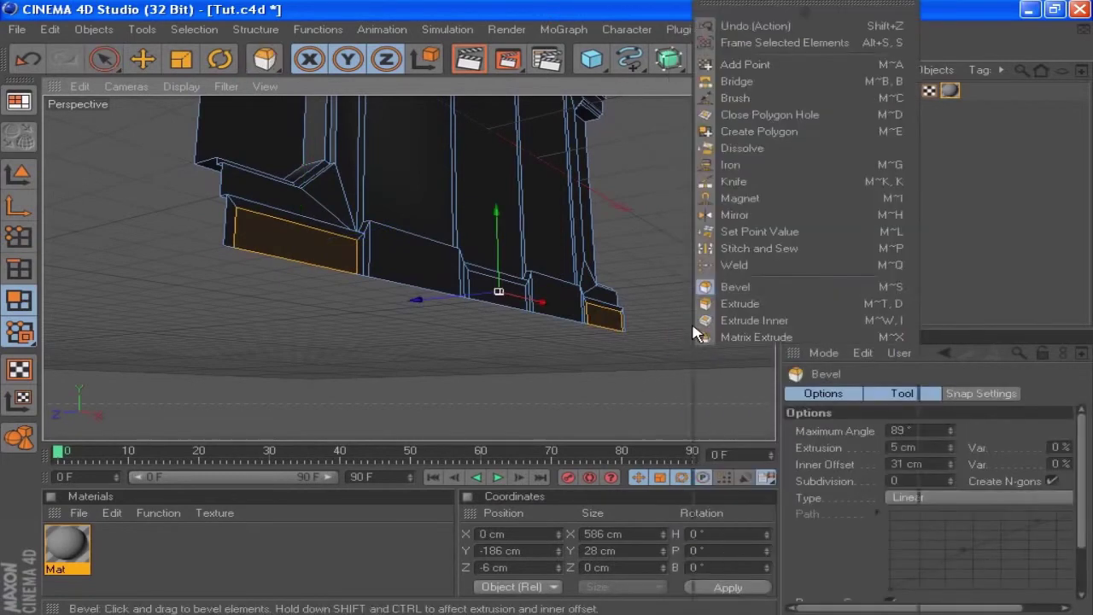
click(740, 304)
click(914, 448)
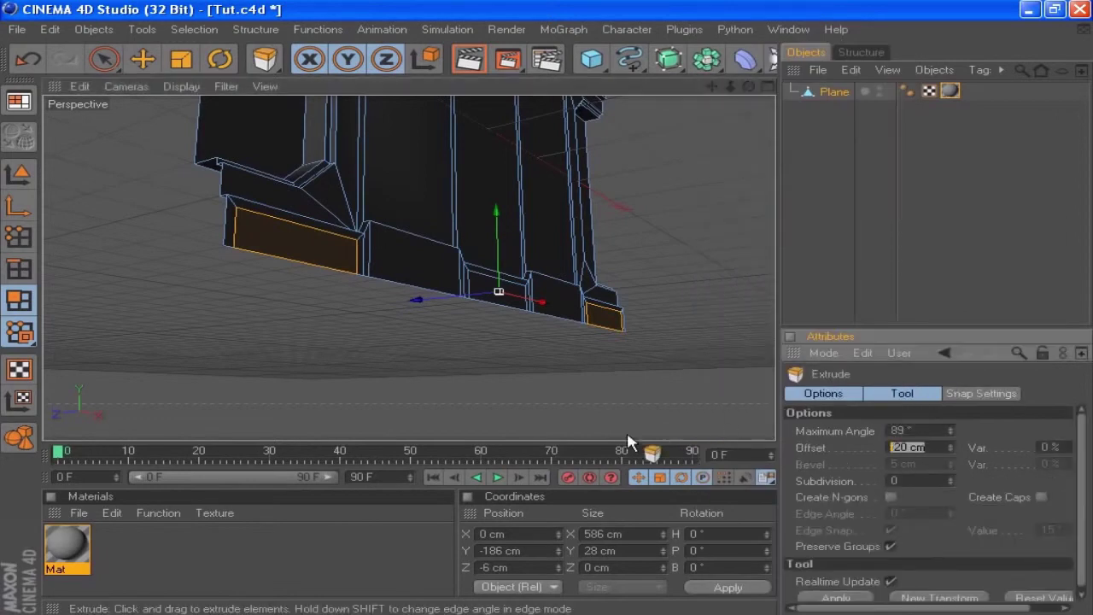
text(-10)
key(Return)
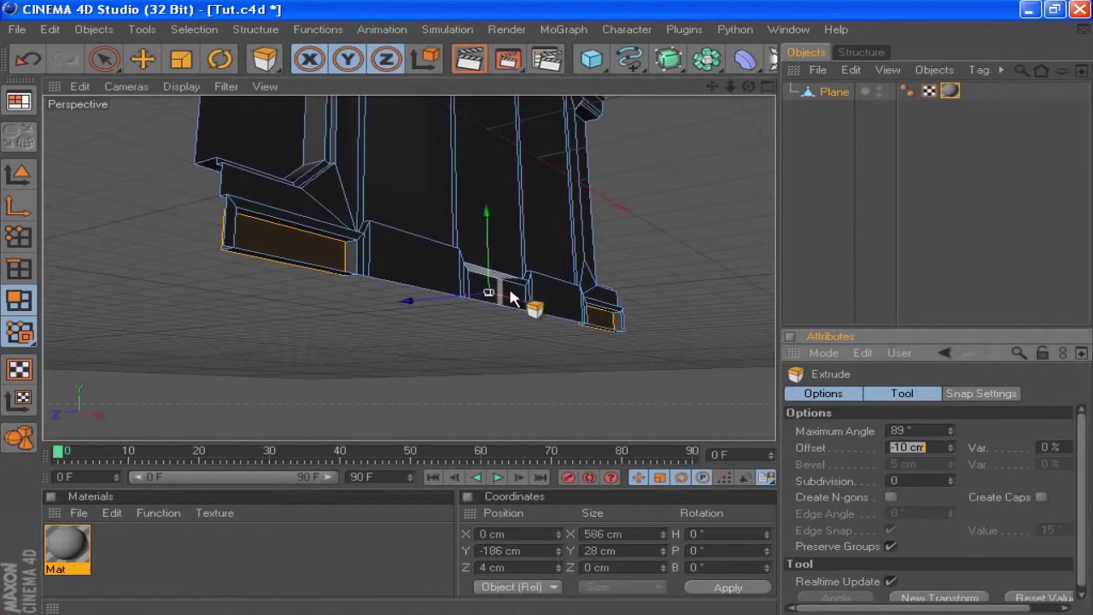
click(547, 340)
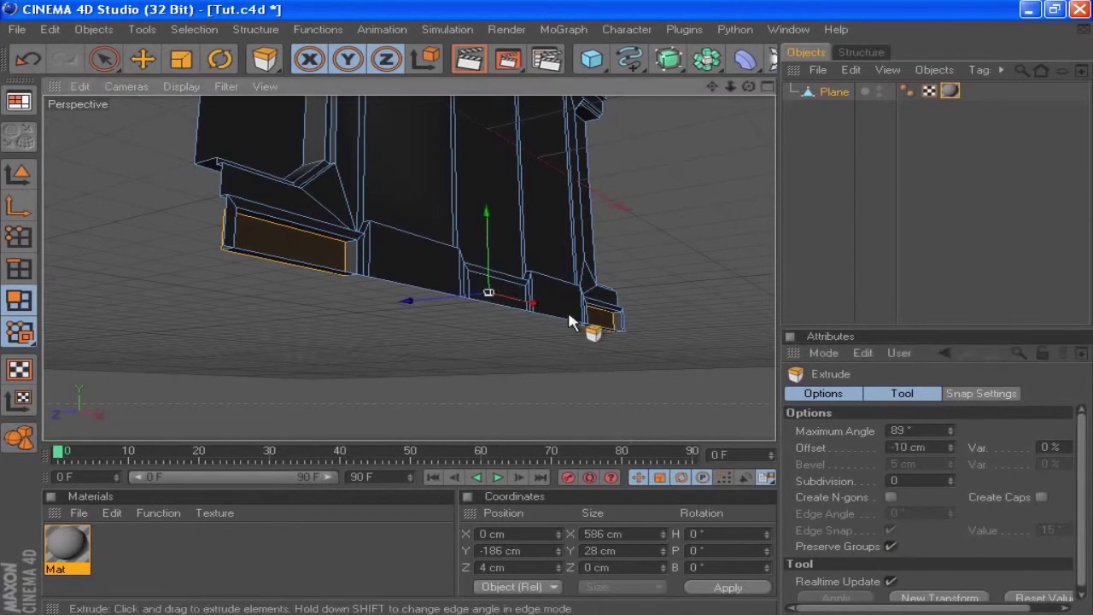
Select the middle inset base polygon and extrude it by -20 cm
drag(750, 86, 414, 354)
key(space)
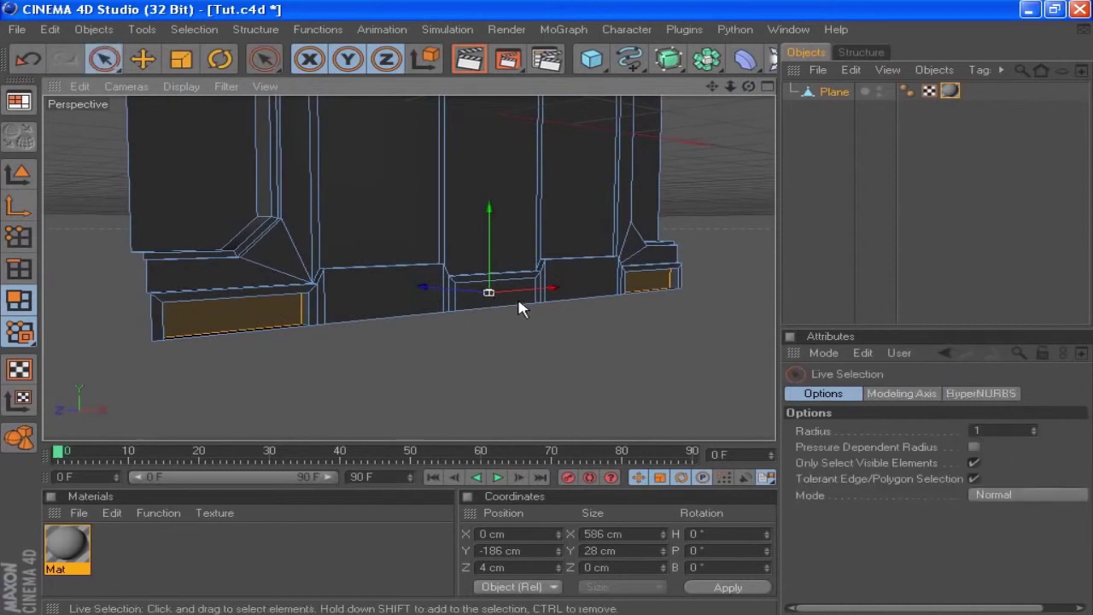
click(461, 314)
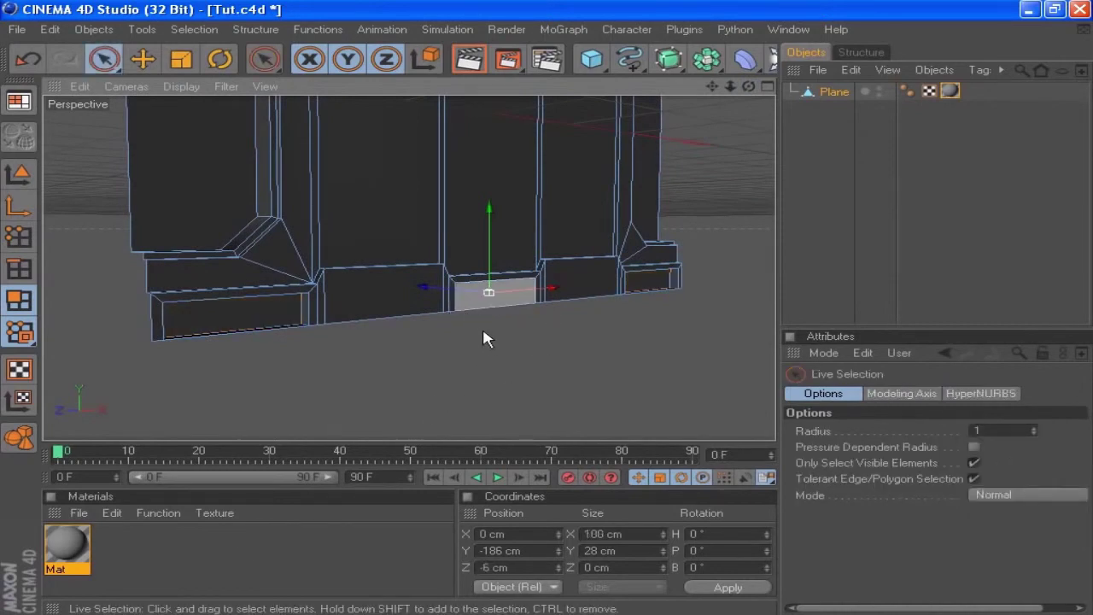
right_click(491, 342)
click(512, 284)
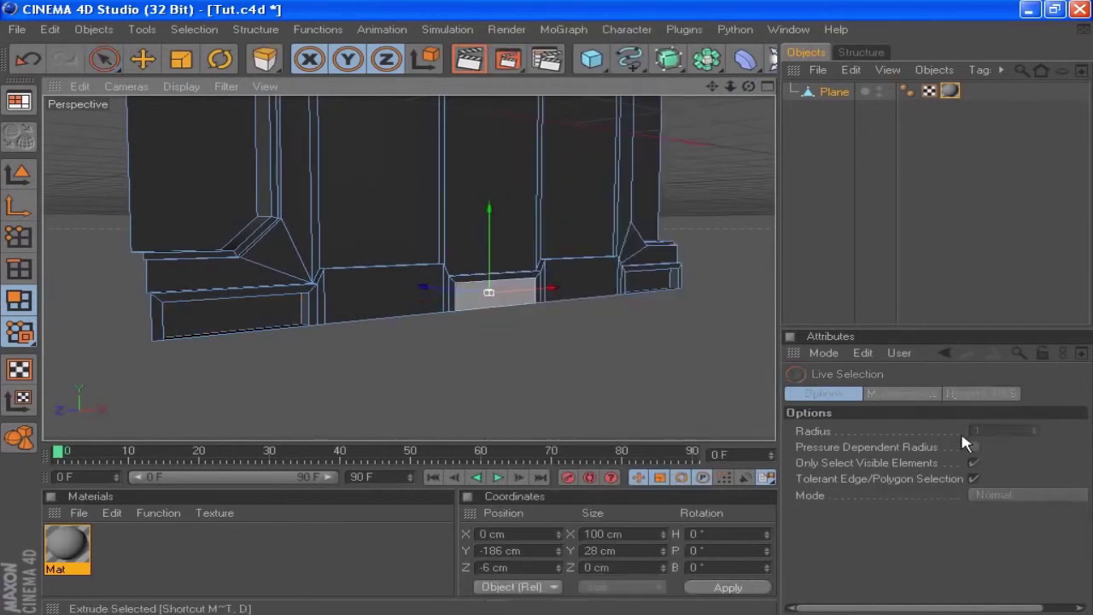
double_click(909, 447)
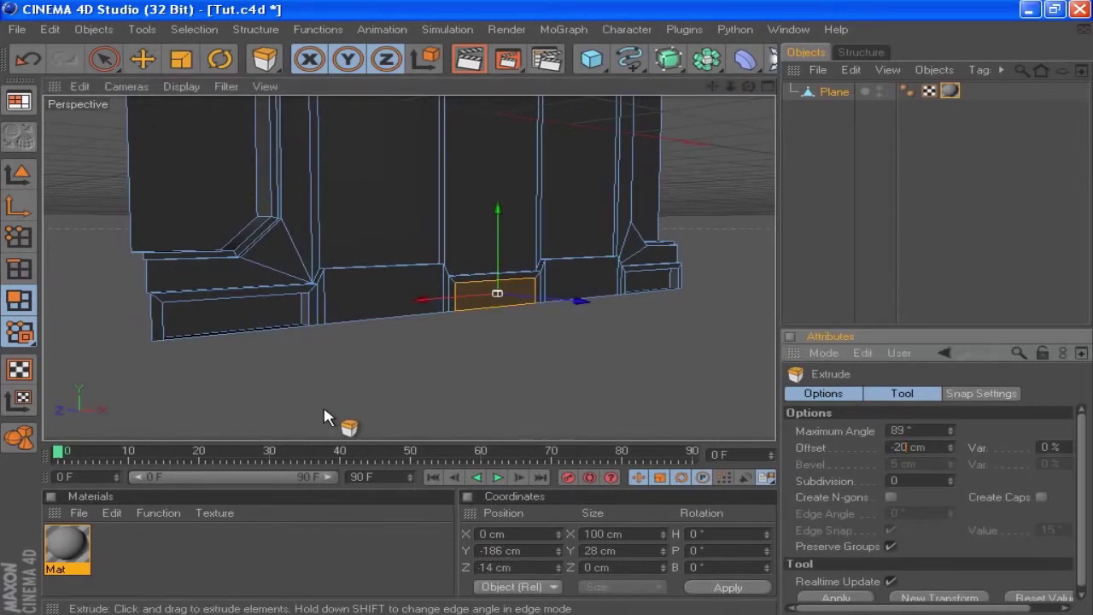
text(-20)
key(Return)
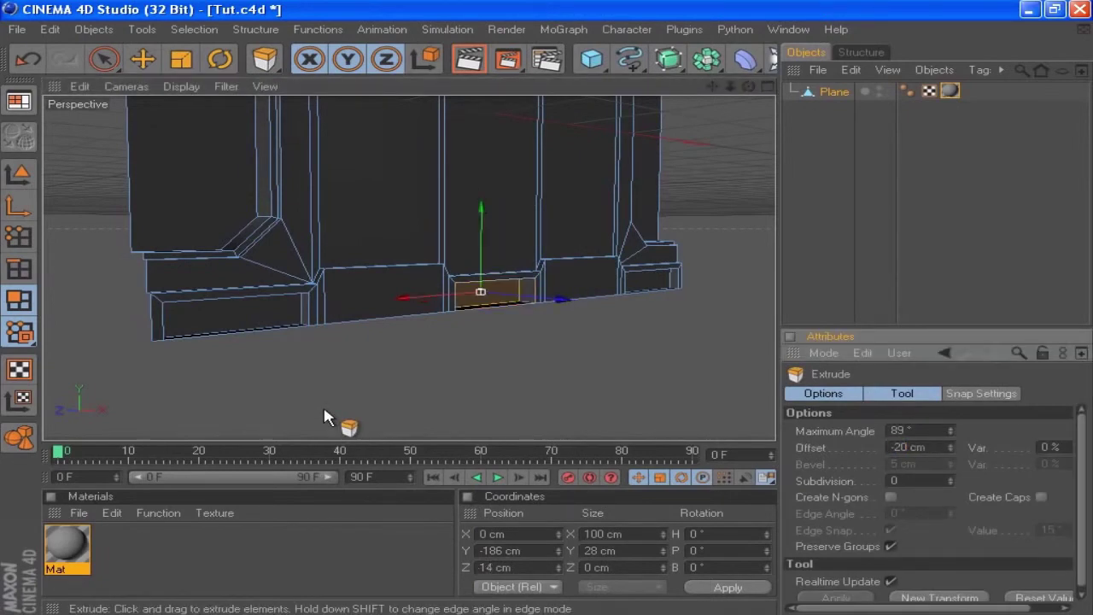
Select the bottom faces of the three base recesses and delete them
click(105, 59)
drag(749, 86, 741, 132)
click(493, 309)
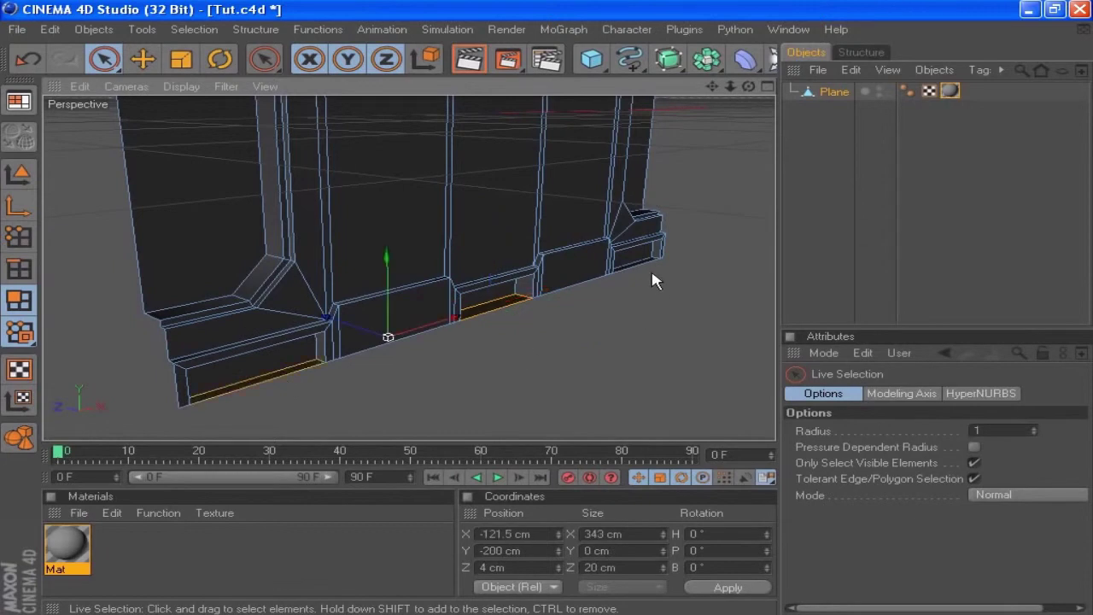
click(692, 325)
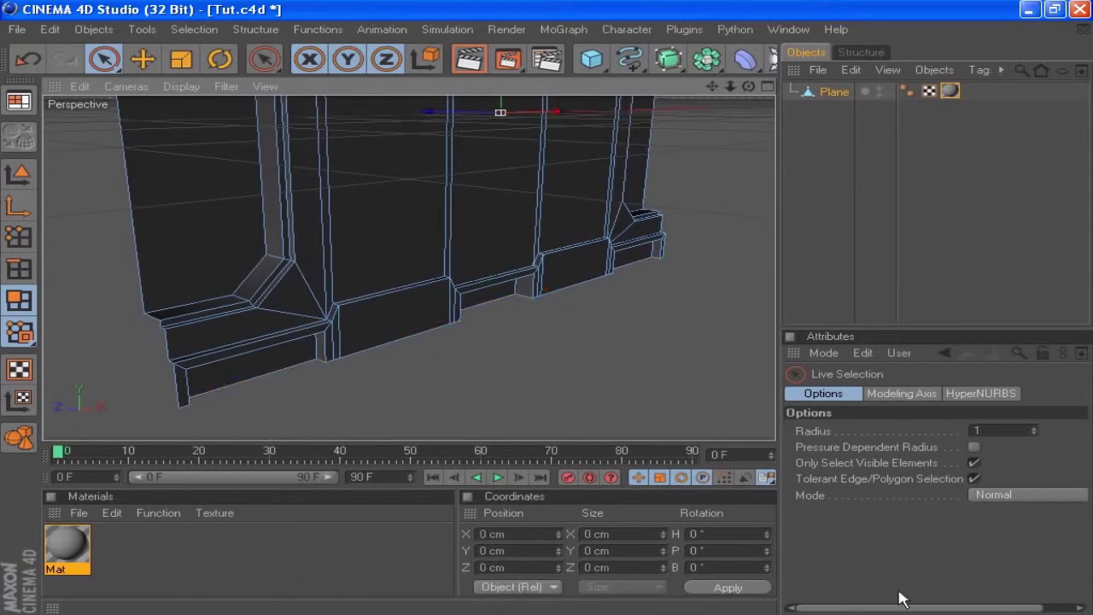
Select the two end polygons and the middle recessed polygon along the wall's top edge and inset them with Extrude Inner by 5 cm
drag(712, 86, 733, 389)
click(325, 248)
shift+click(534, 224)
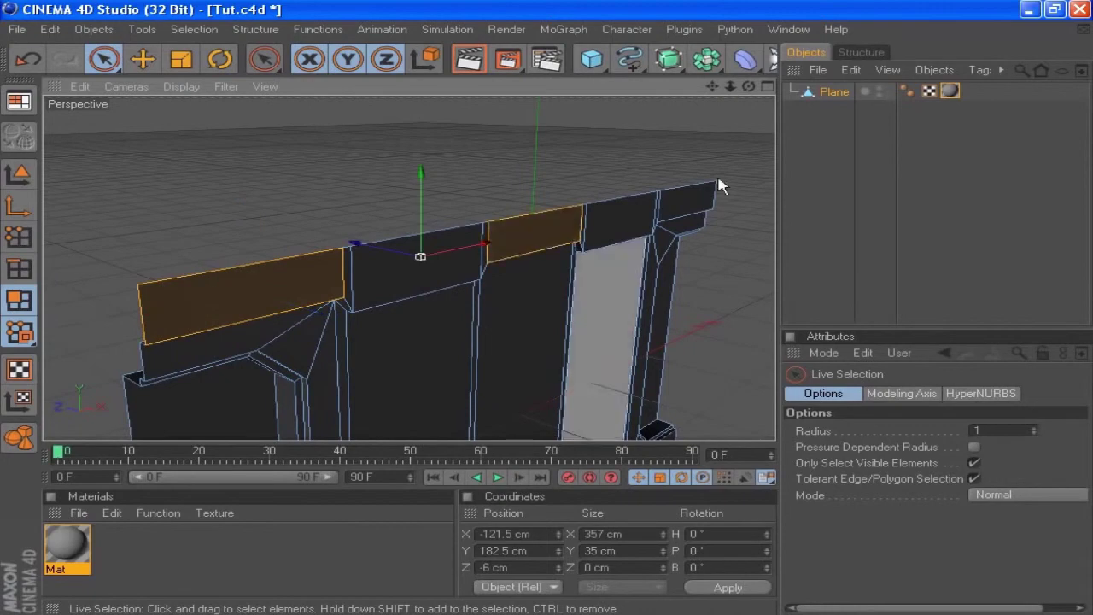
shift+click(683, 203)
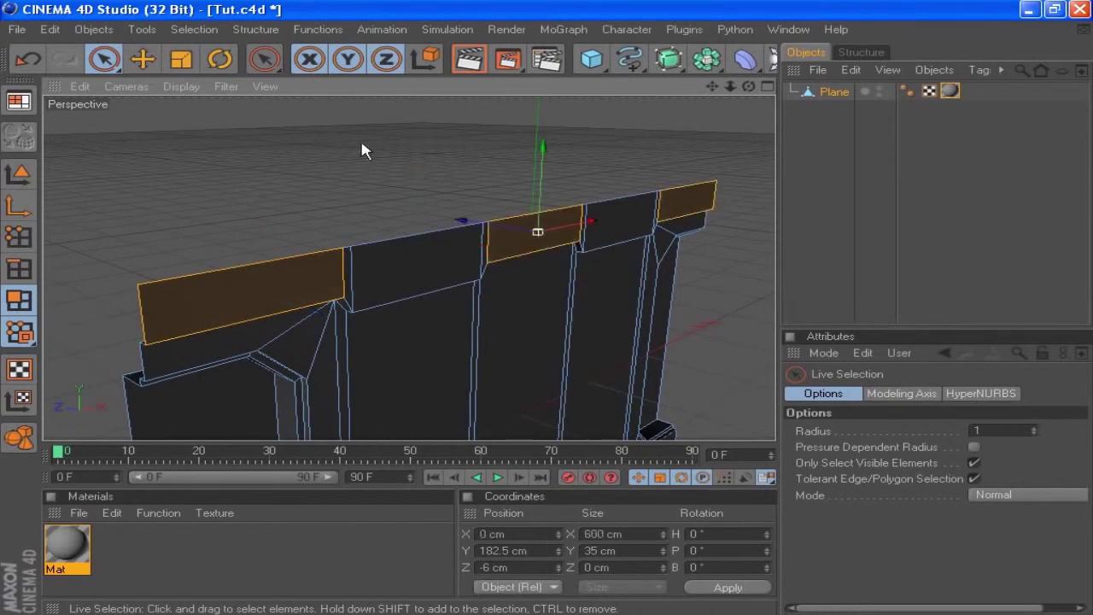
right_click(363, 152)
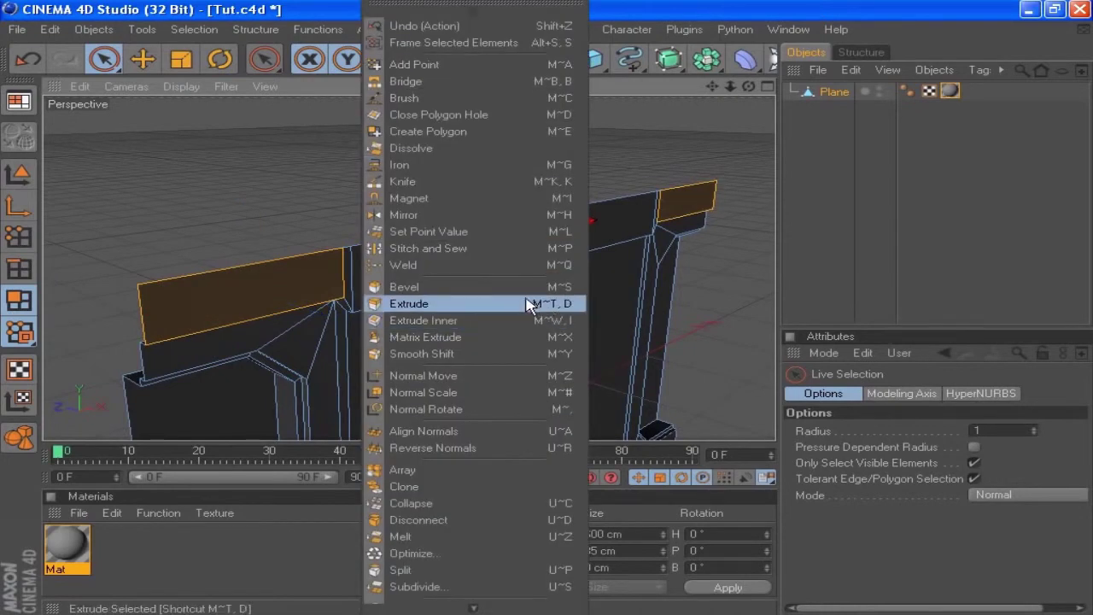
click(512, 320)
double_click(933, 448)
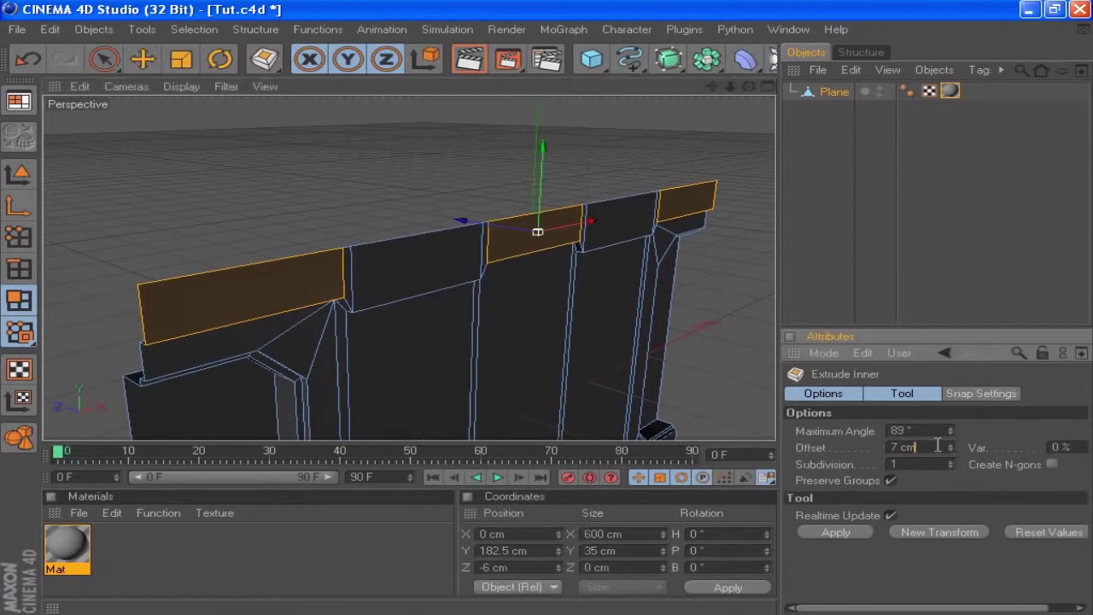
text(5)
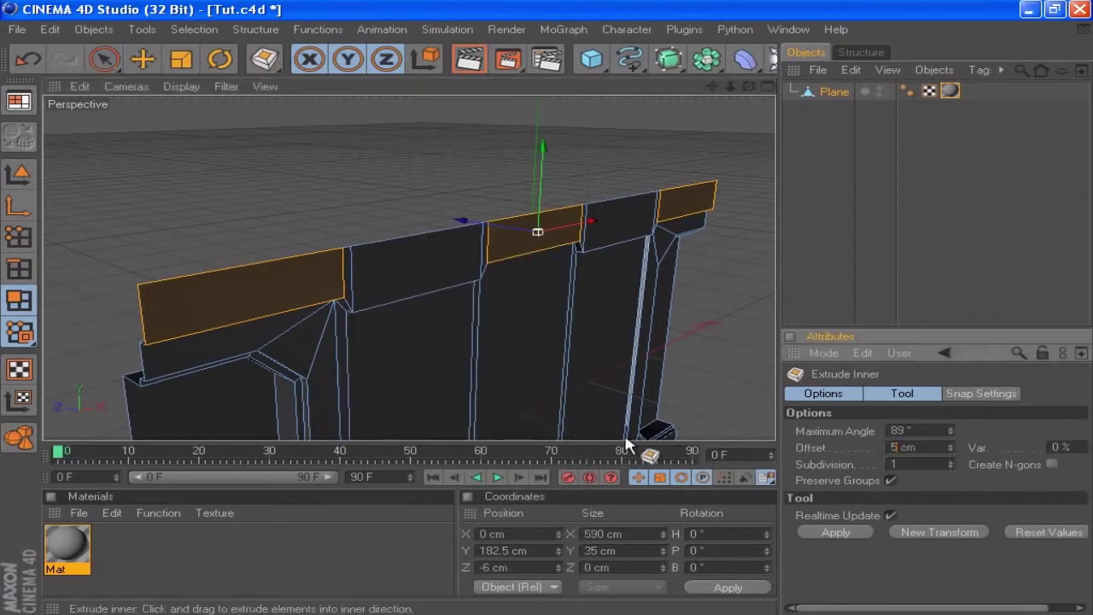
key(Return)
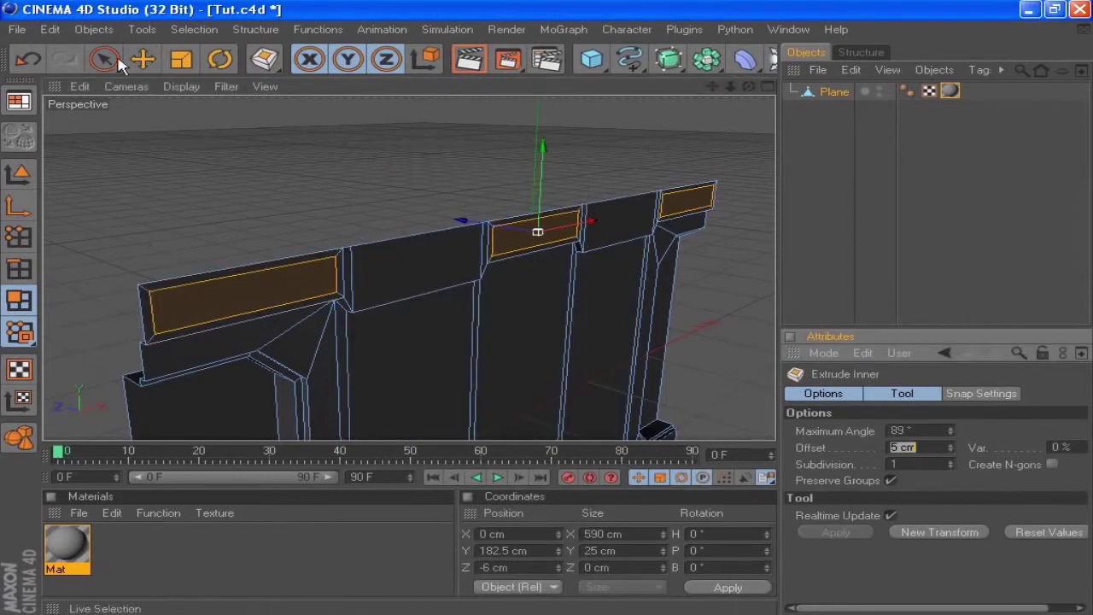
Select the upper border strips of the three top insets and the outer side strips at both wall ends, and delete them
click(104, 58)
click(205, 275)
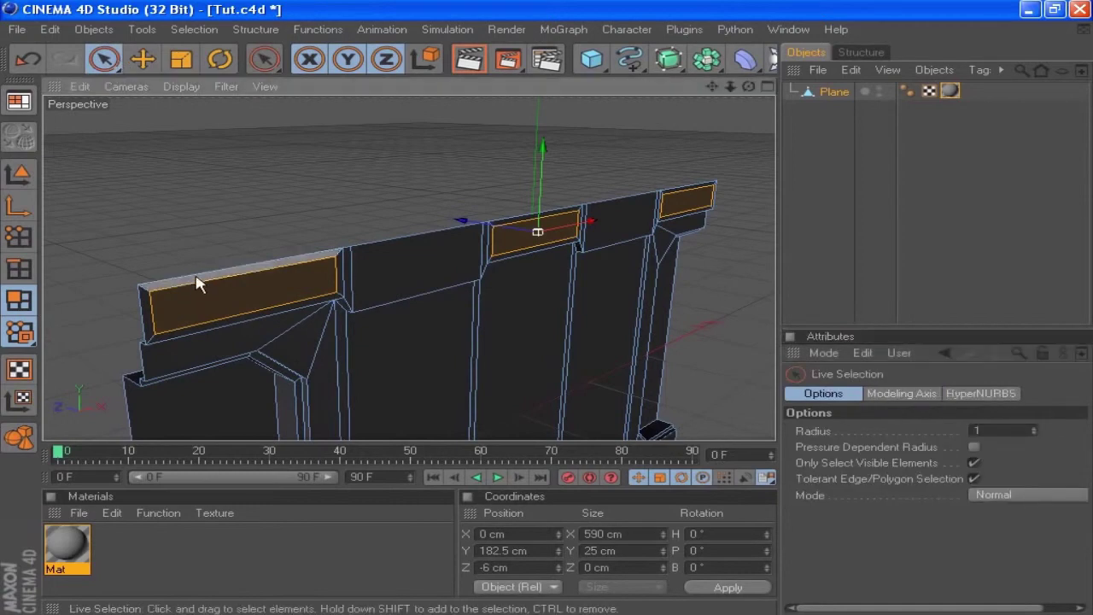
shift+click(145, 312)
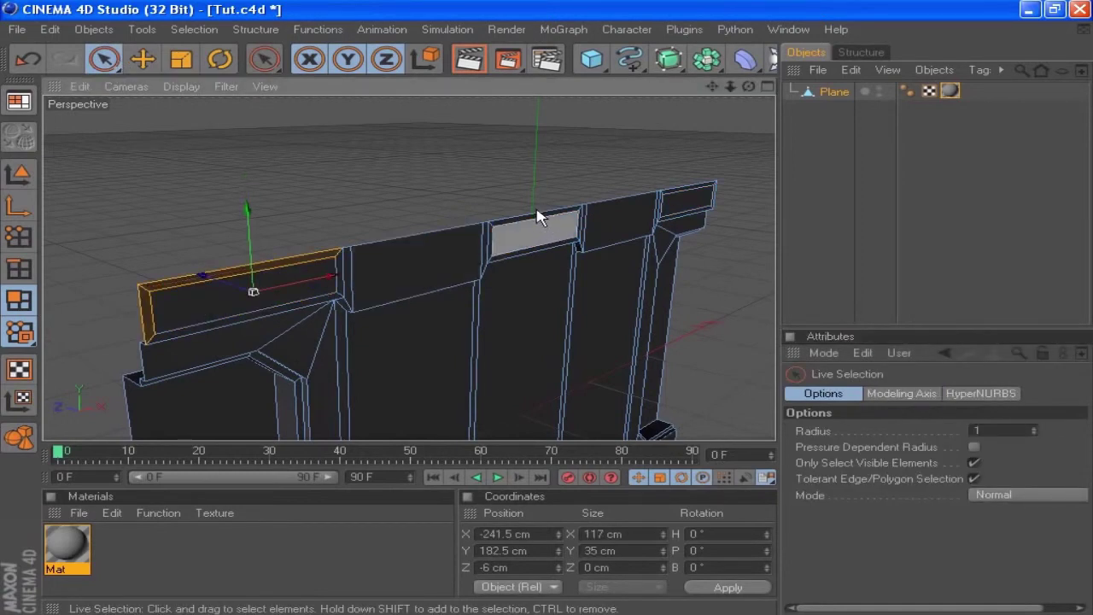
shift+click(717, 196)
drag(749, 88, 634, 145)
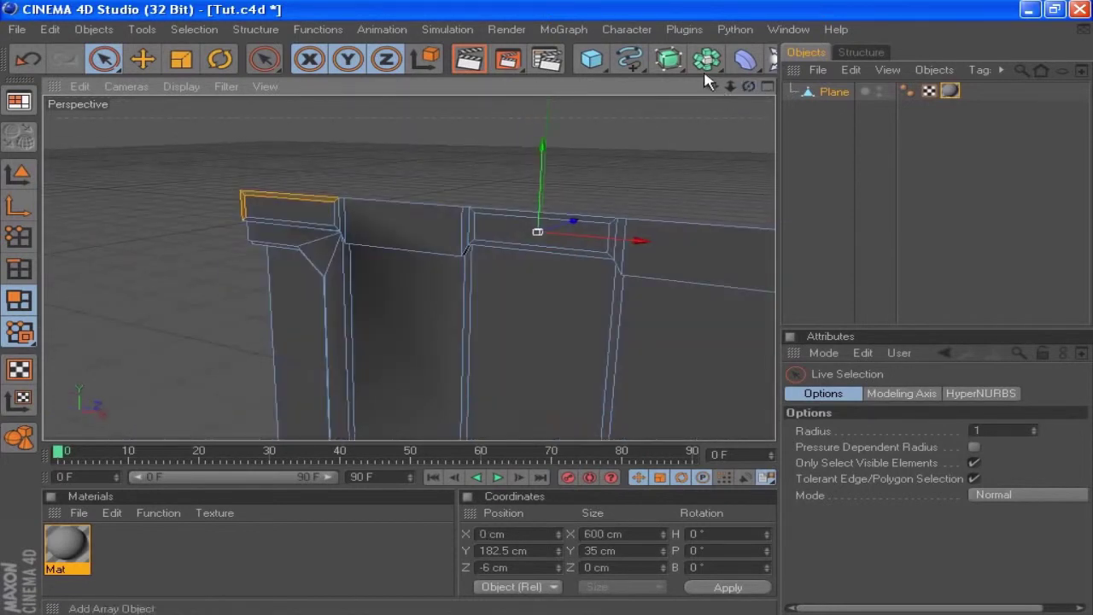
shift+click(603, 234)
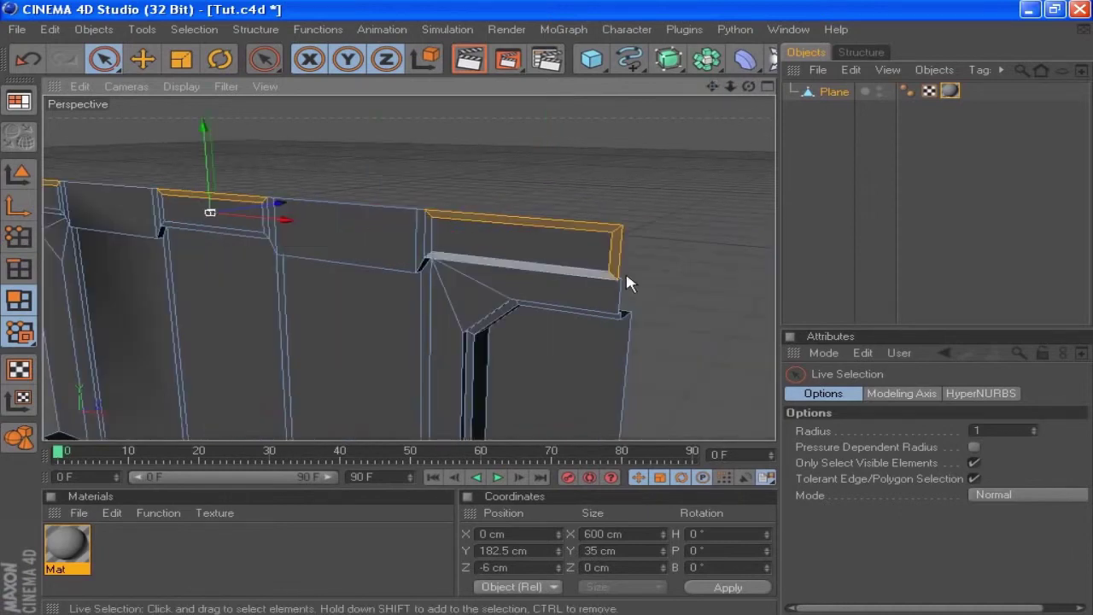
click(492, 208)
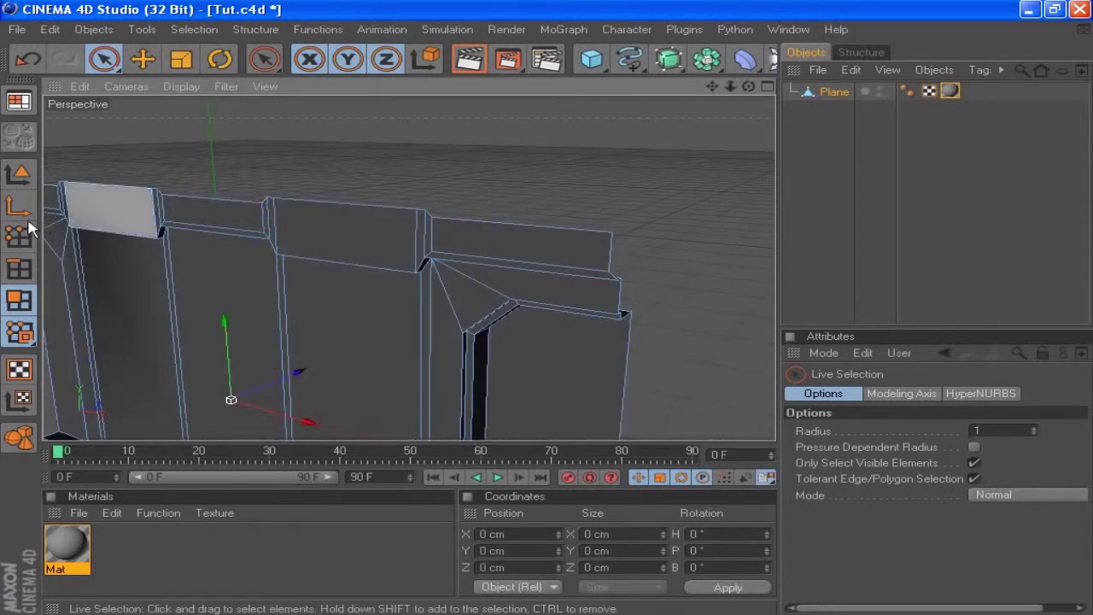
Run Optimize on all points of the wall with a 0.01 cm tolerance
click(19, 236)
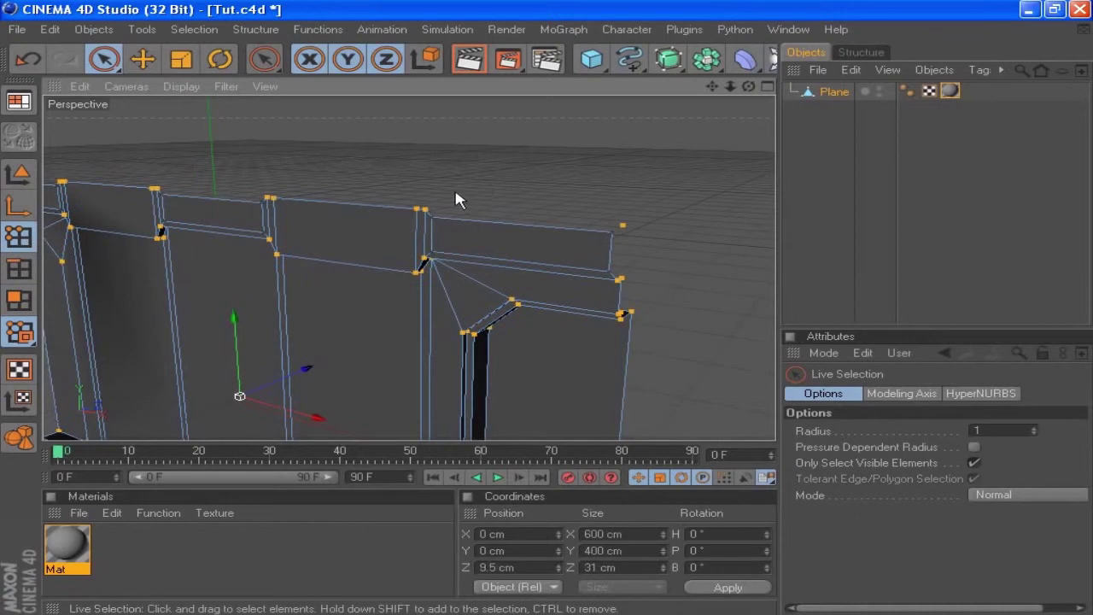
right_click(478, 261)
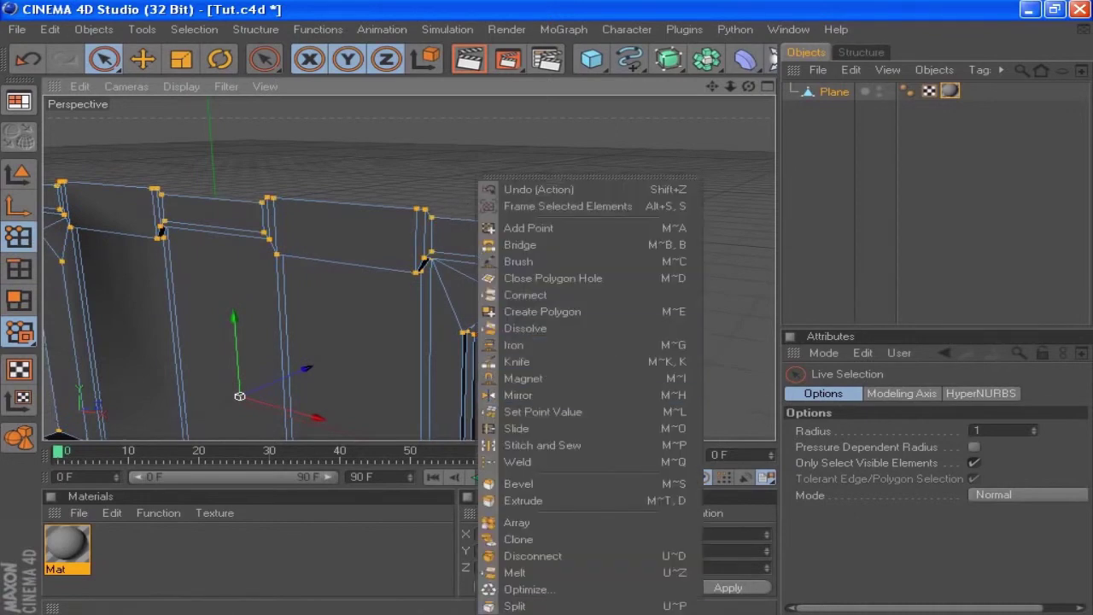
click(563, 590)
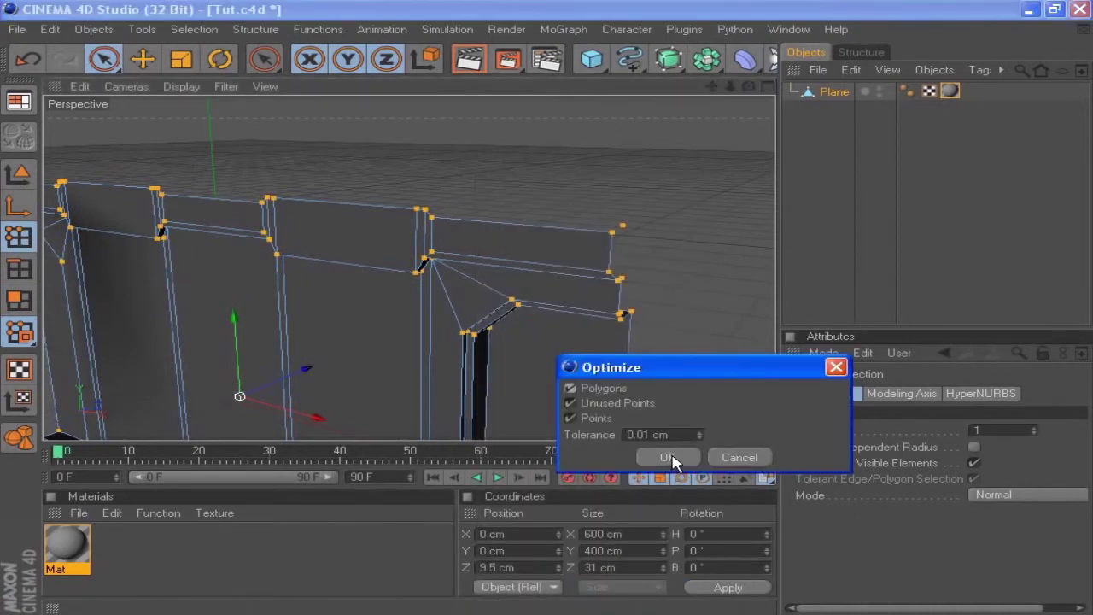
click(668, 458)
Select the upper edges of the three inset top polygons and set their Y position to 200 cm
click(19, 268)
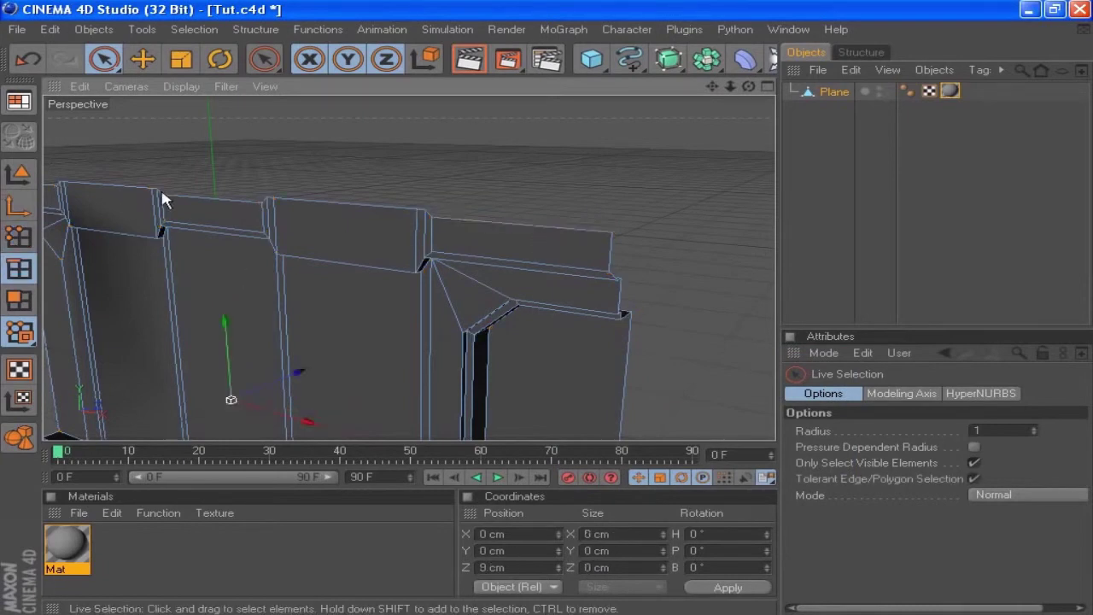
click(494, 219)
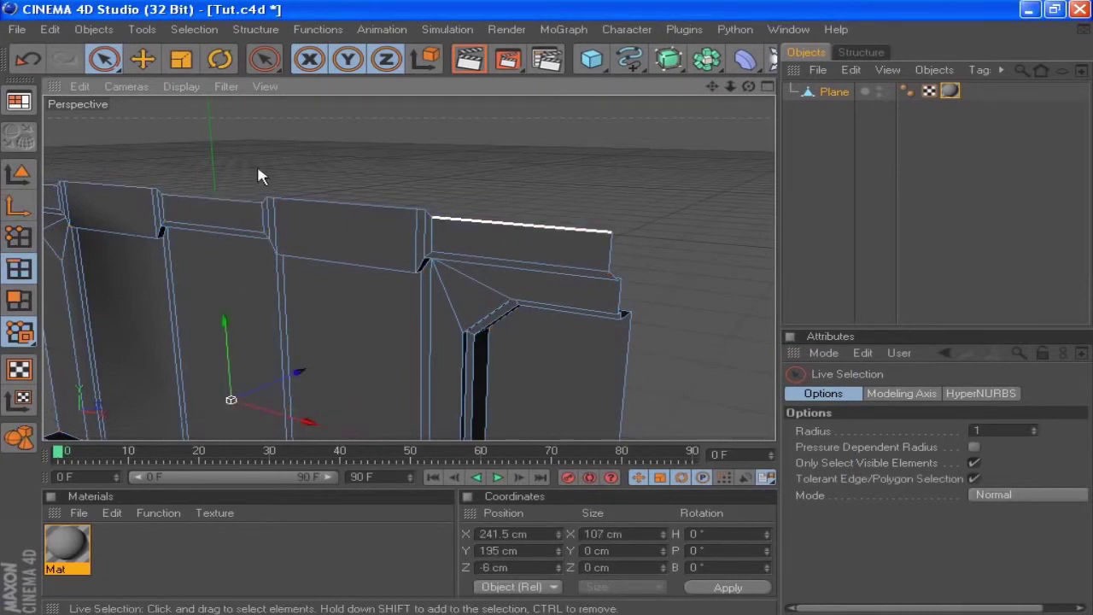
shift+click(218, 224)
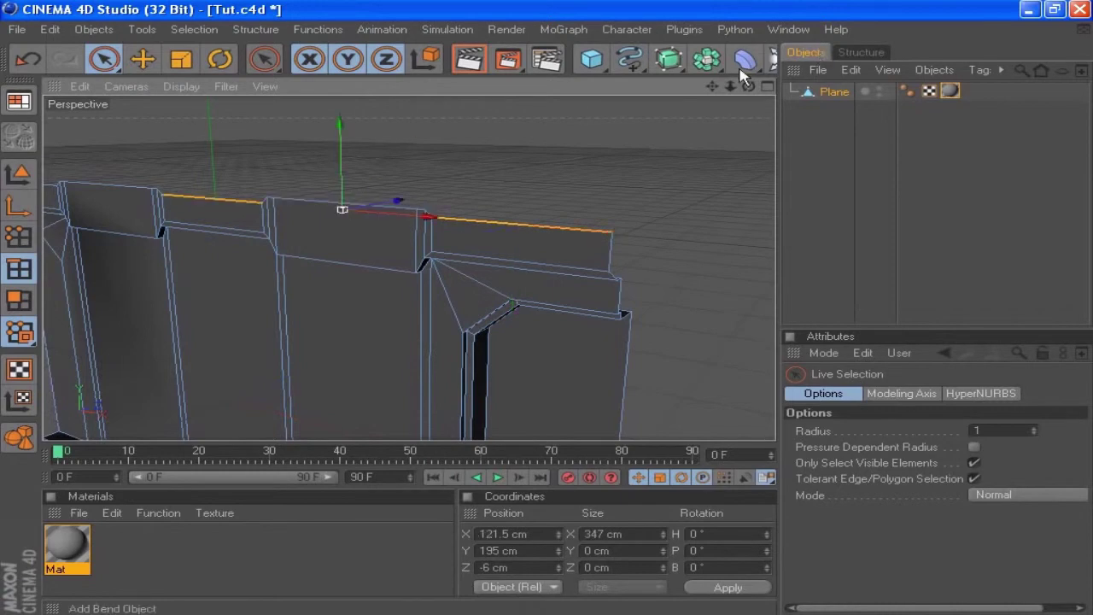
alt+drag(282, 257, 452, 258)
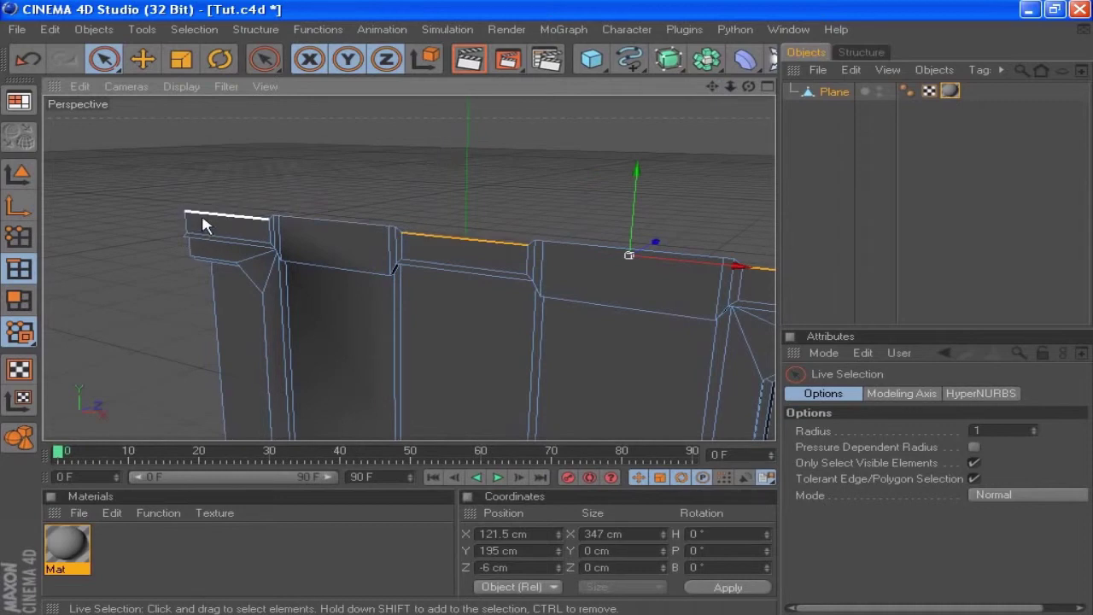
shift+click(227, 235)
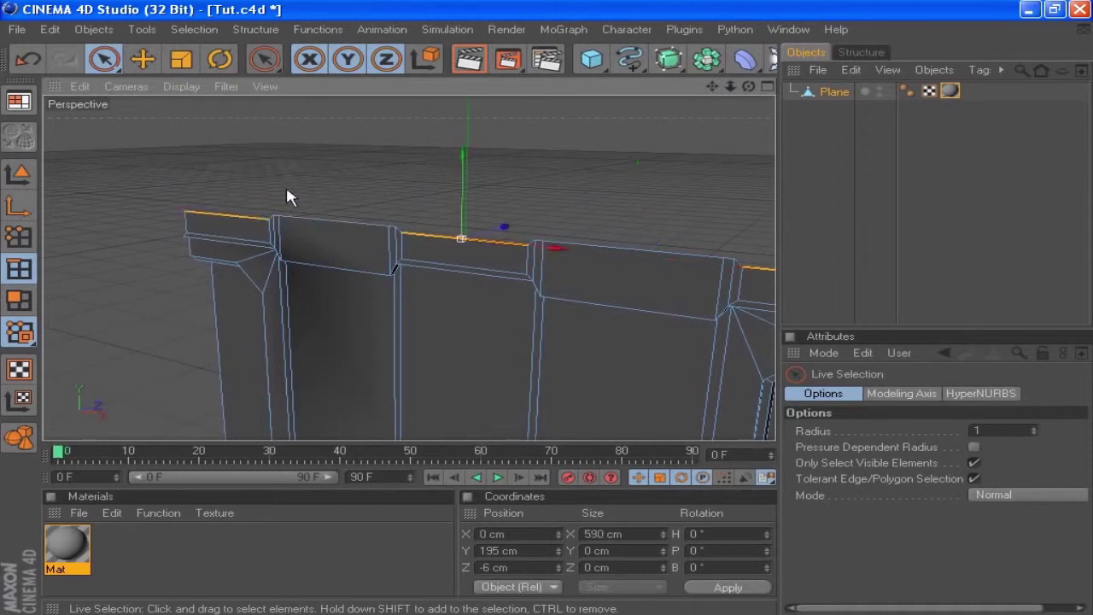
double_click(509, 551)
text(200)
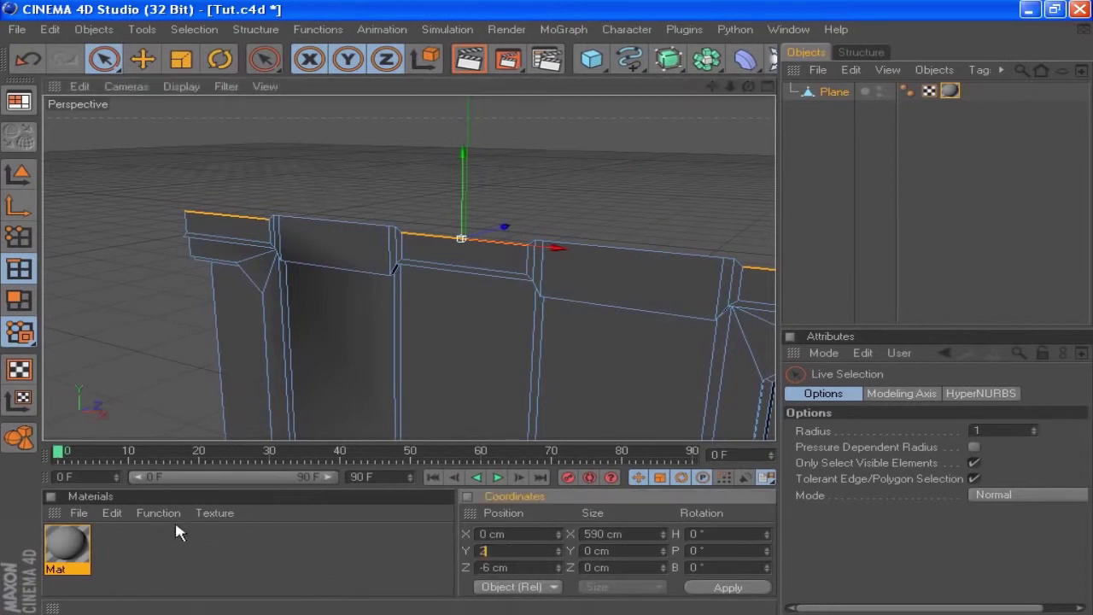
click(745, 587)
Select the outer vertical edges of the top inset polygons at both wall ends and set their X size to 600 cm
drag(748, 86, 721, 90)
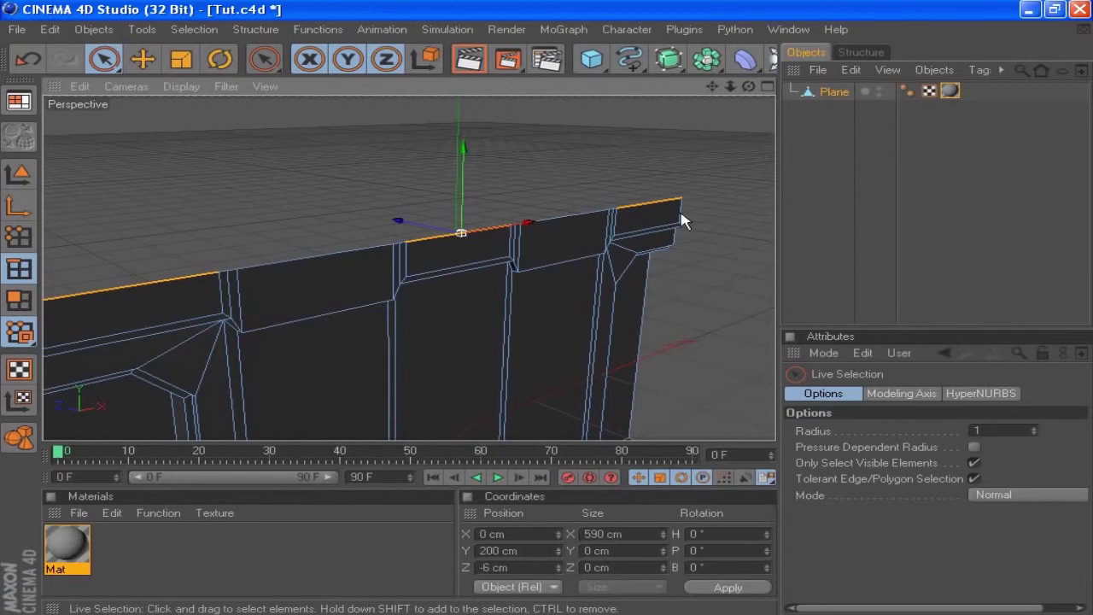
click(679, 213)
drag(713, 87, 1051, 26)
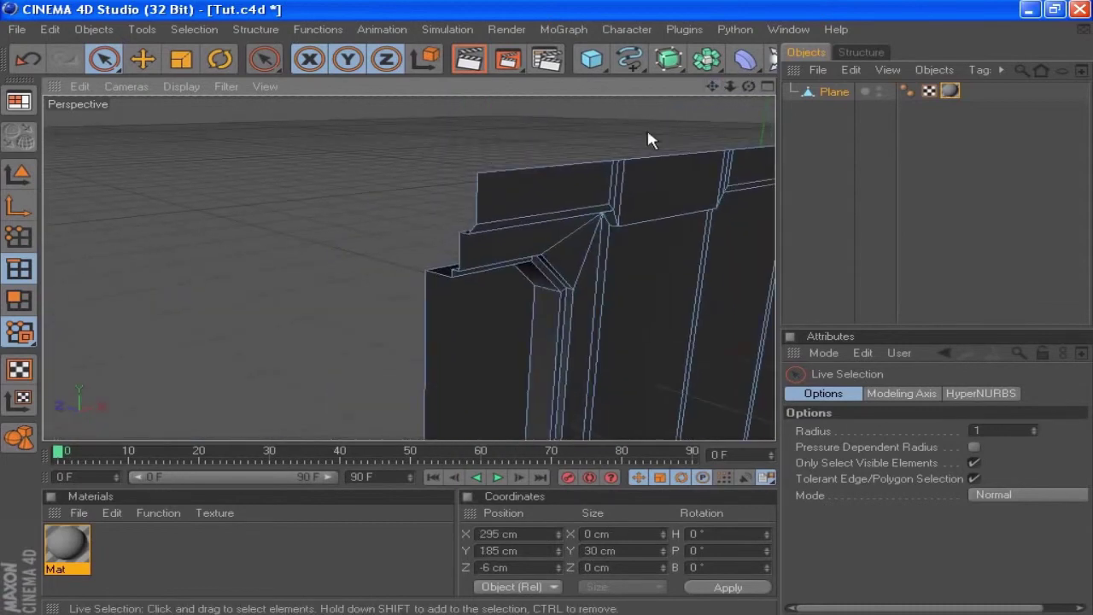
shift+click(478, 204)
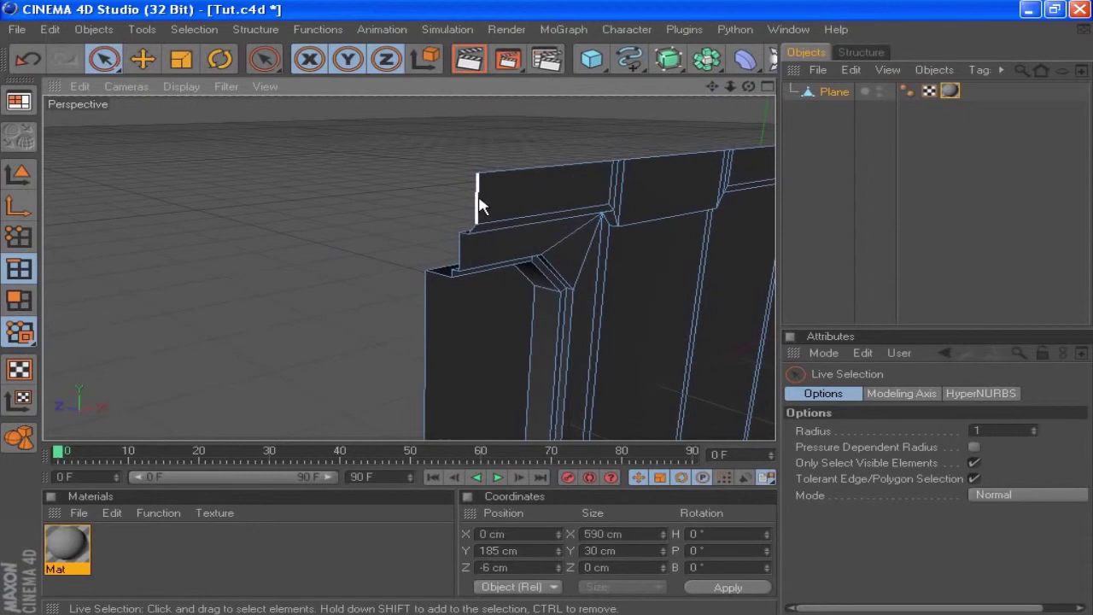
click(638, 536)
text(600)
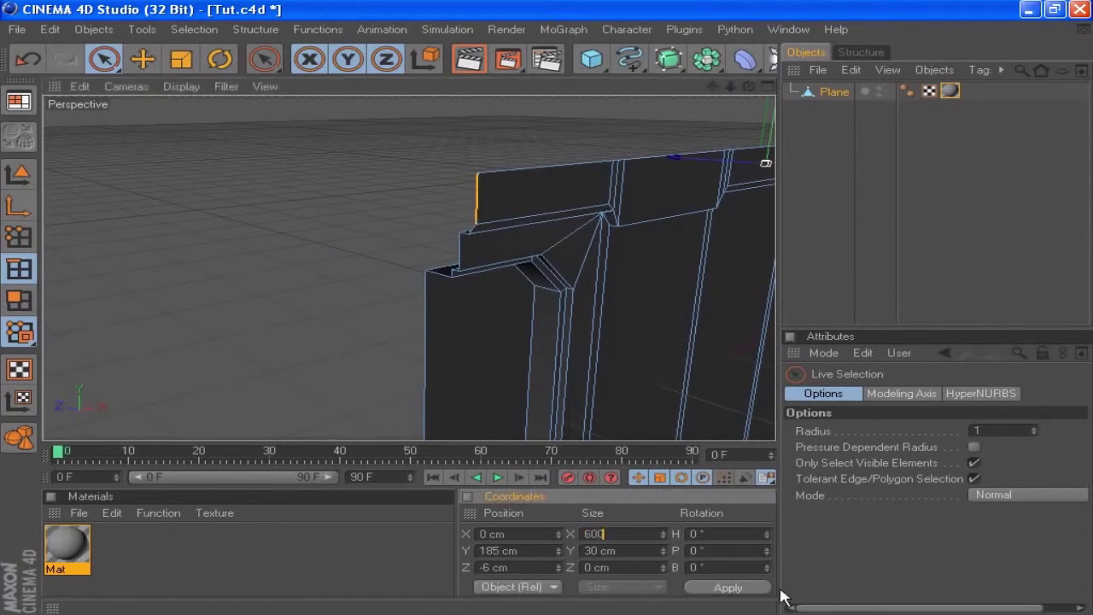
click(727, 587)
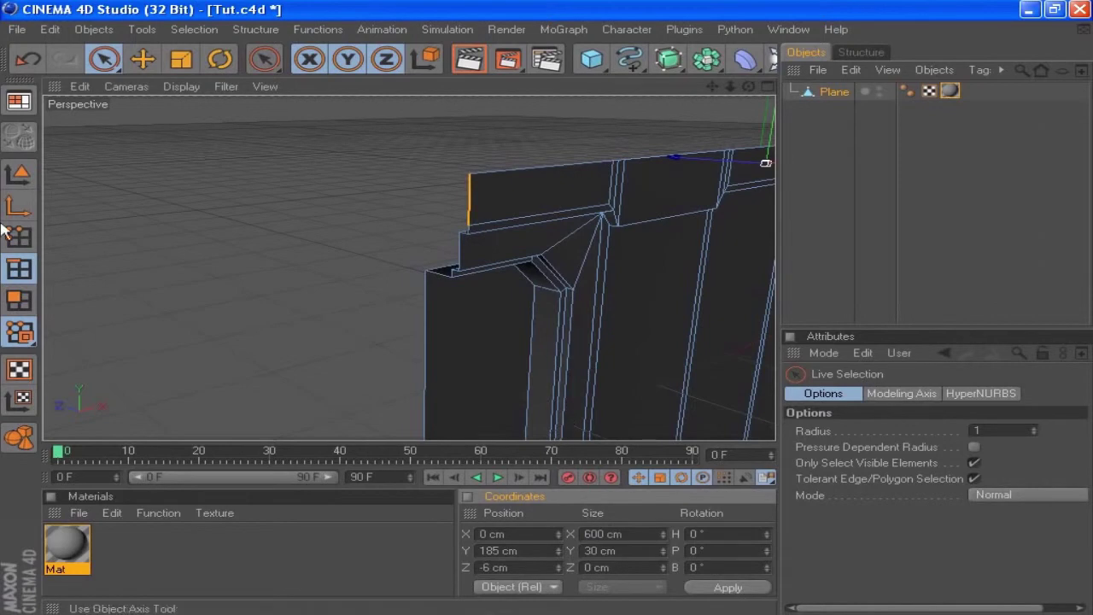
Select the three inset polygons along the wall's top edge and extrude them with an offset of 15 cm
click(19, 299)
click(553, 188)
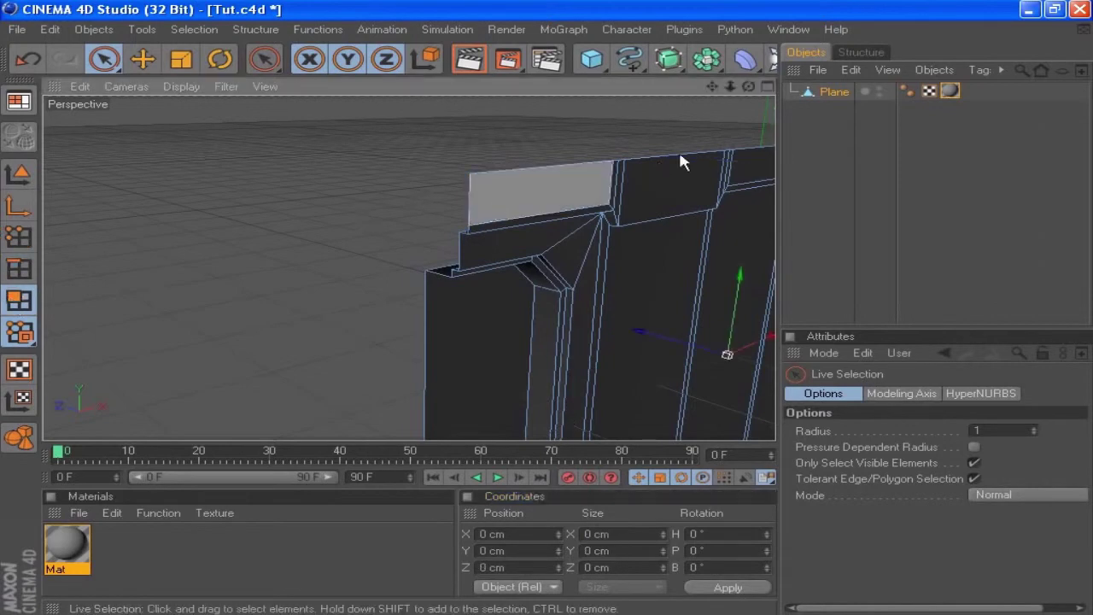
drag(715, 88, 290, 171)
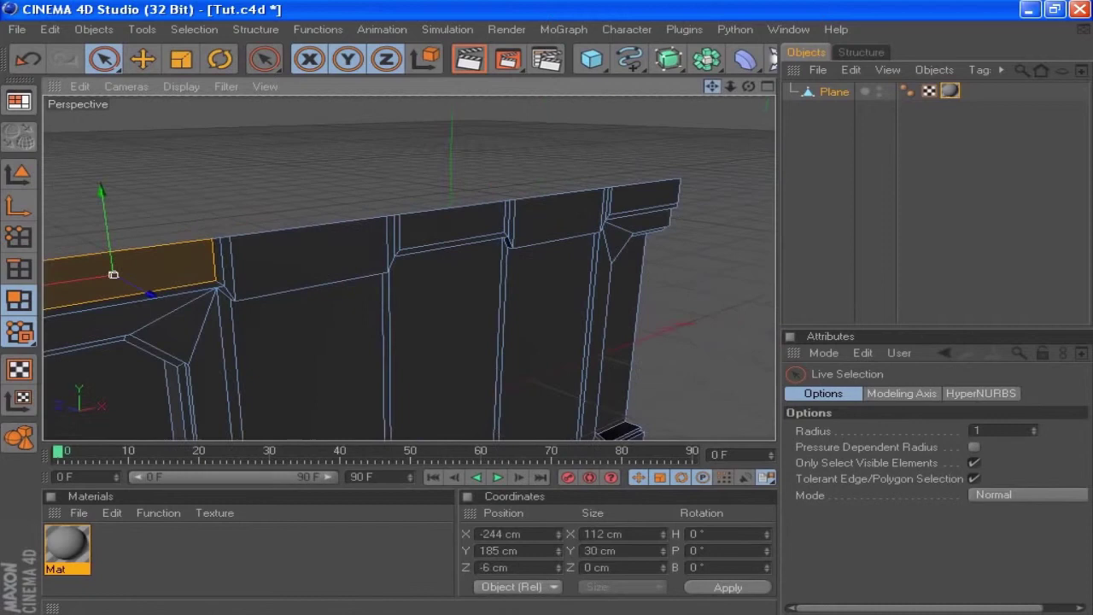
shift+click(452, 224)
shift+click(665, 205)
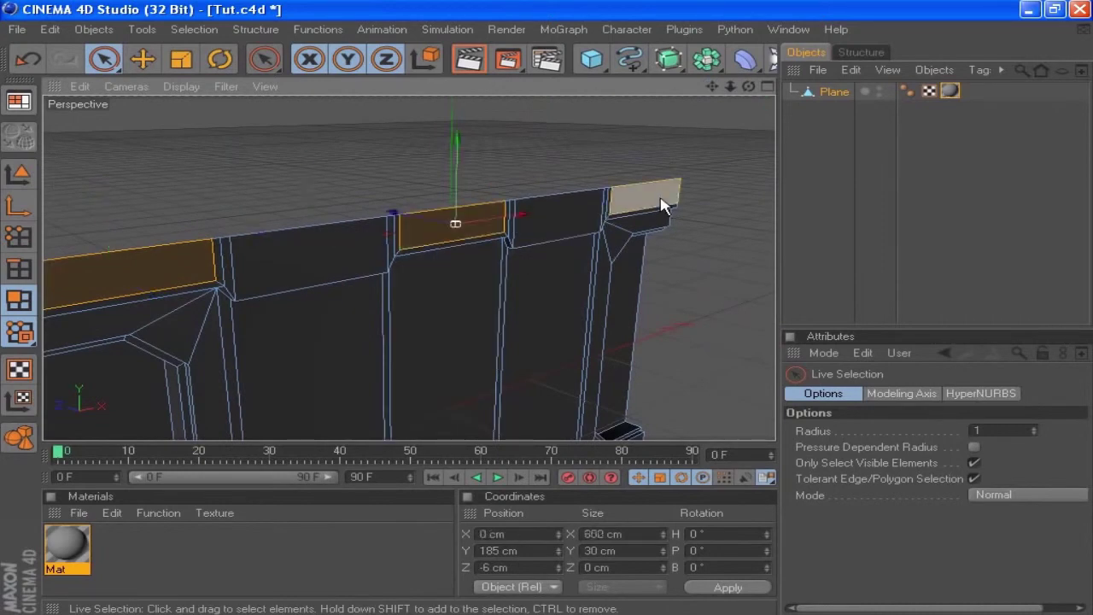
right_click(712, 307)
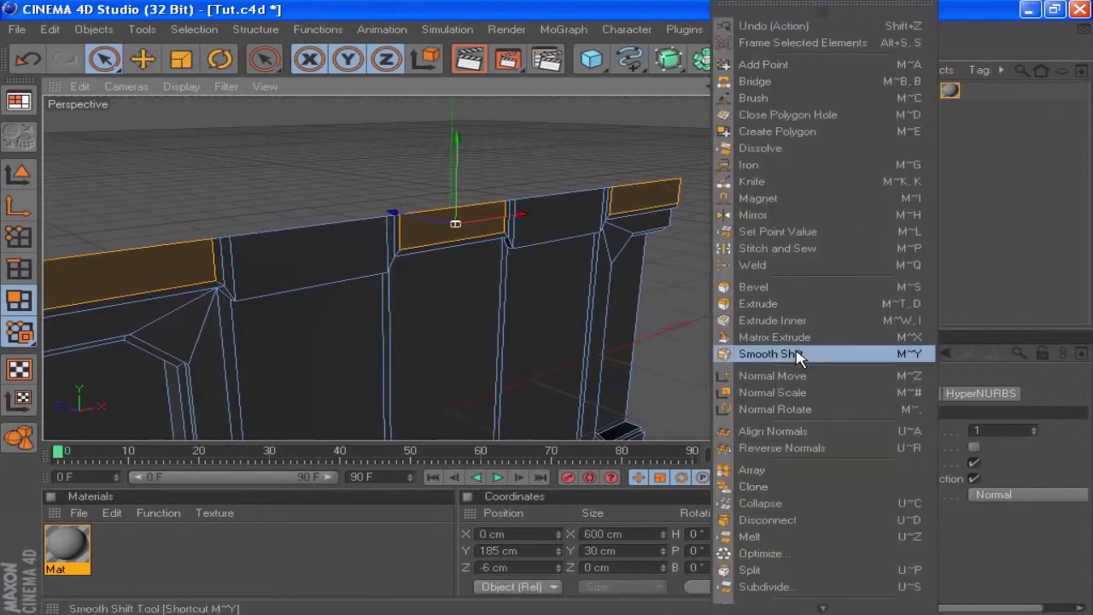
click(794, 304)
drag(930, 446, 548, 434)
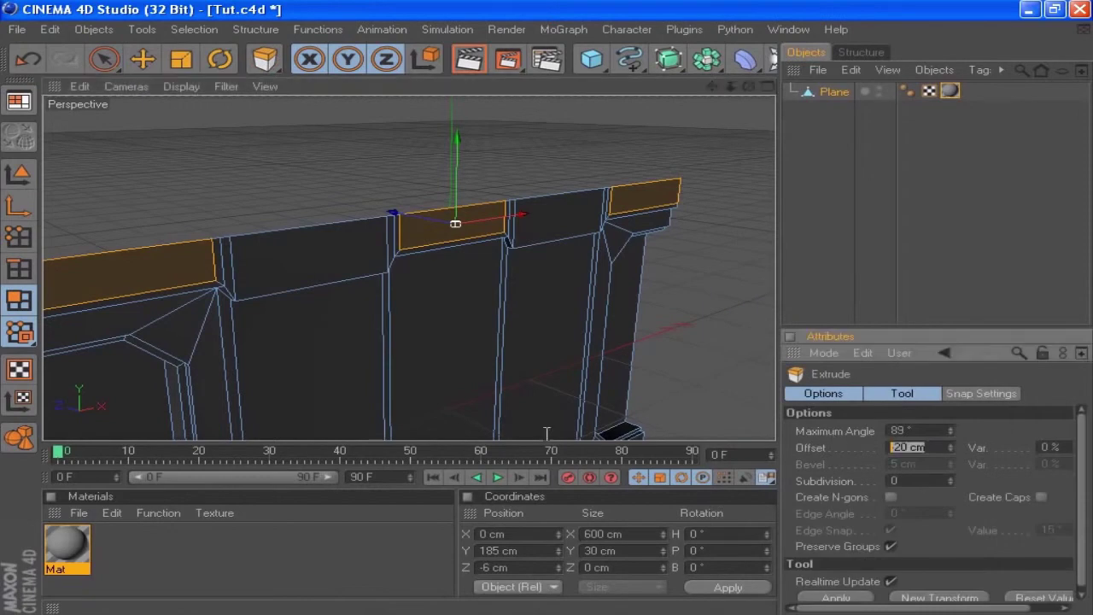
text(10)
key(Return)
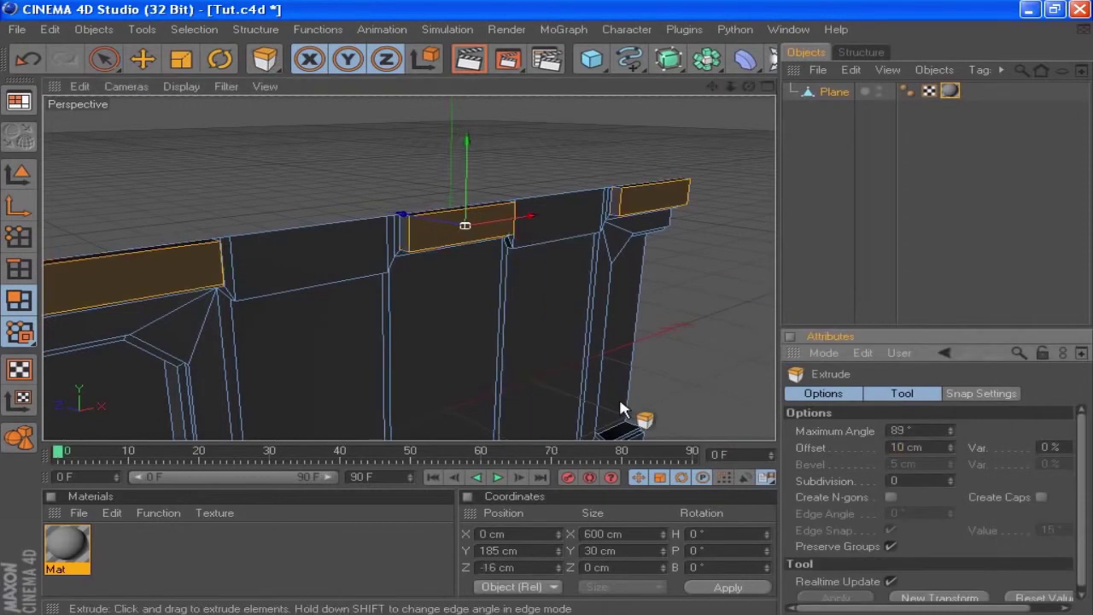
text(15)
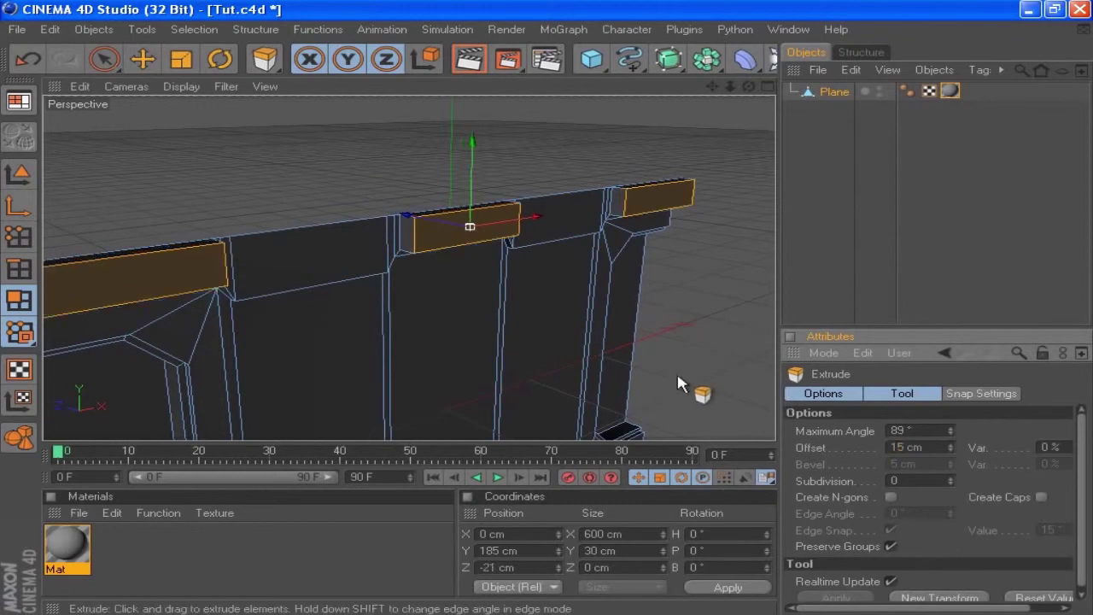
Extrude the same three top polygons a second time with an offset of 25 cm
drag(703, 379, 752, 378)
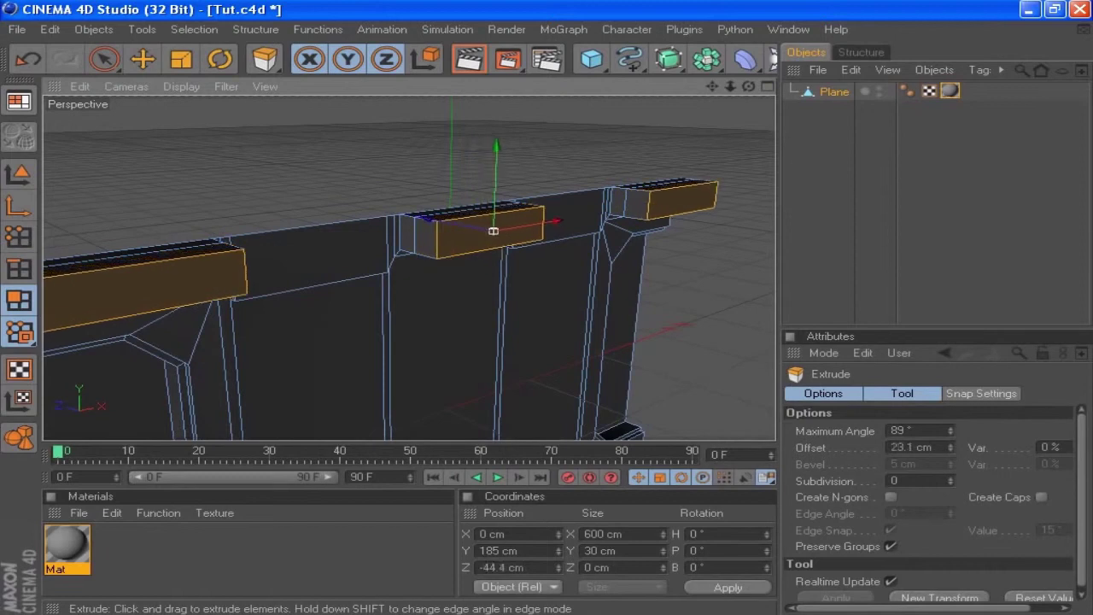
click(929, 448)
text(25)
key(Return)
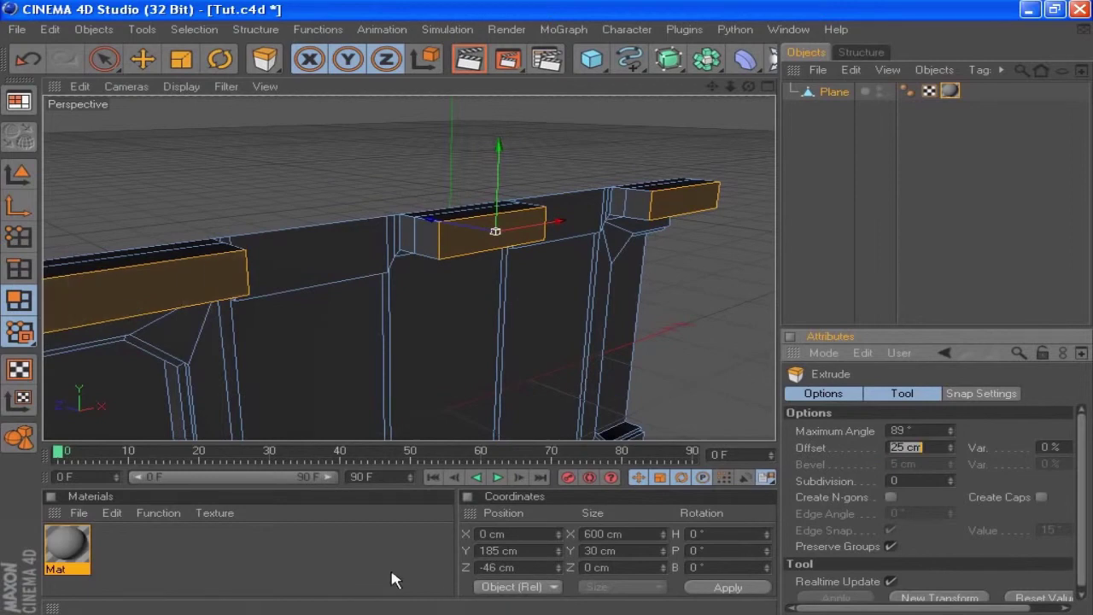
Select the lower front edges of the three extruded top blocks and set their Y position to 190 cm
click(19, 269)
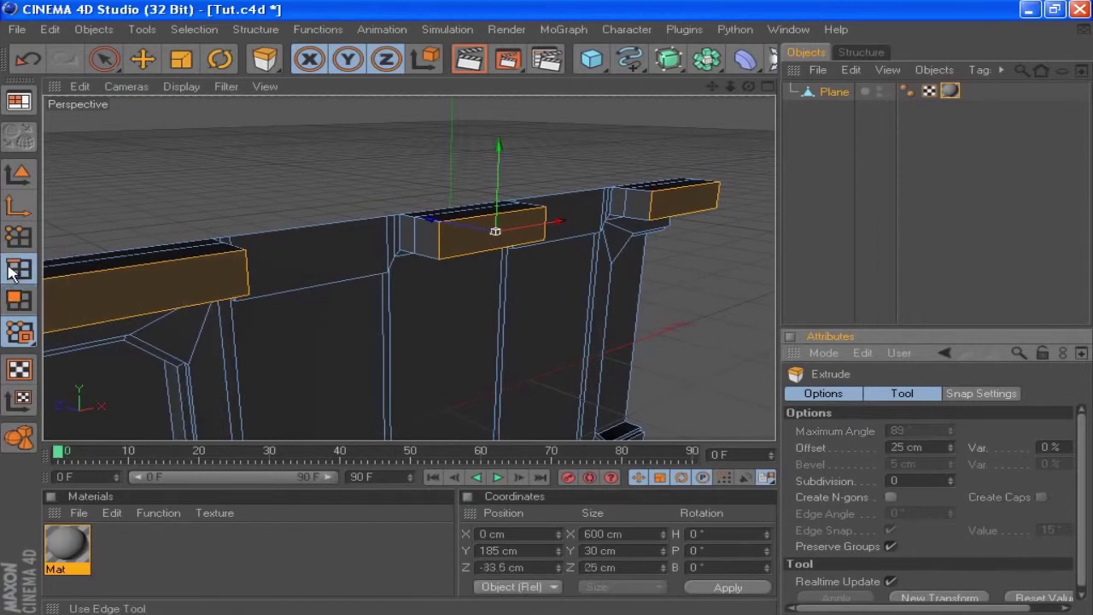
click(104, 57)
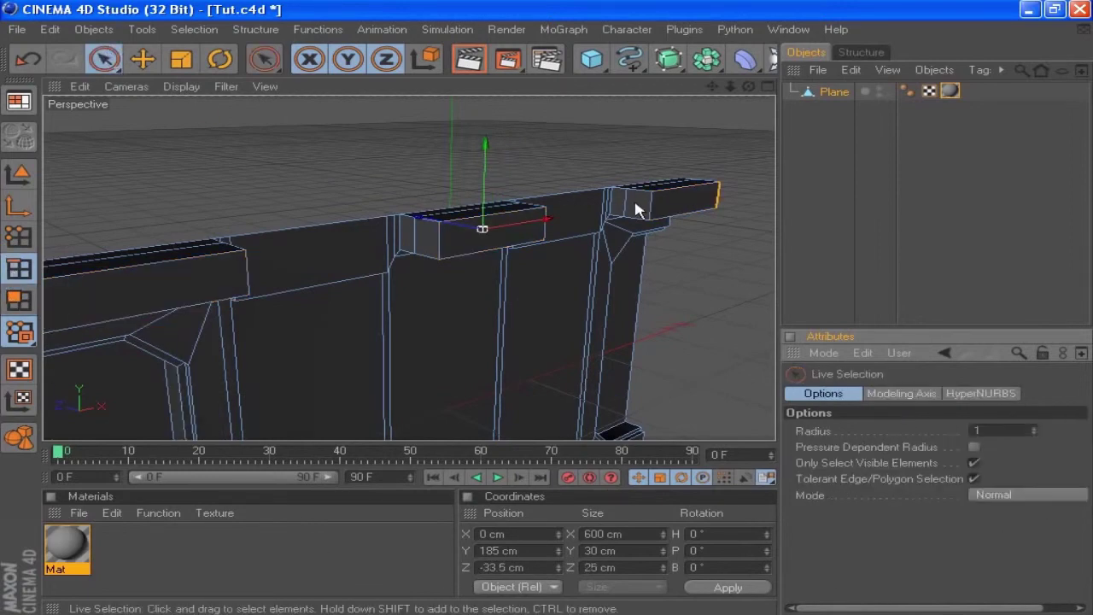
click(693, 220)
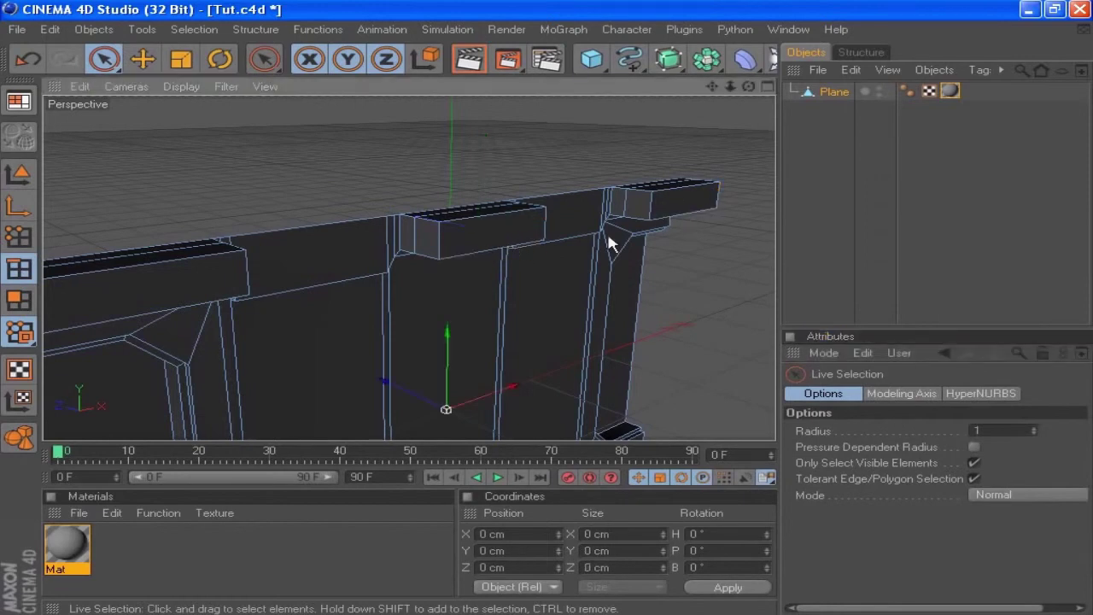
click(693, 216)
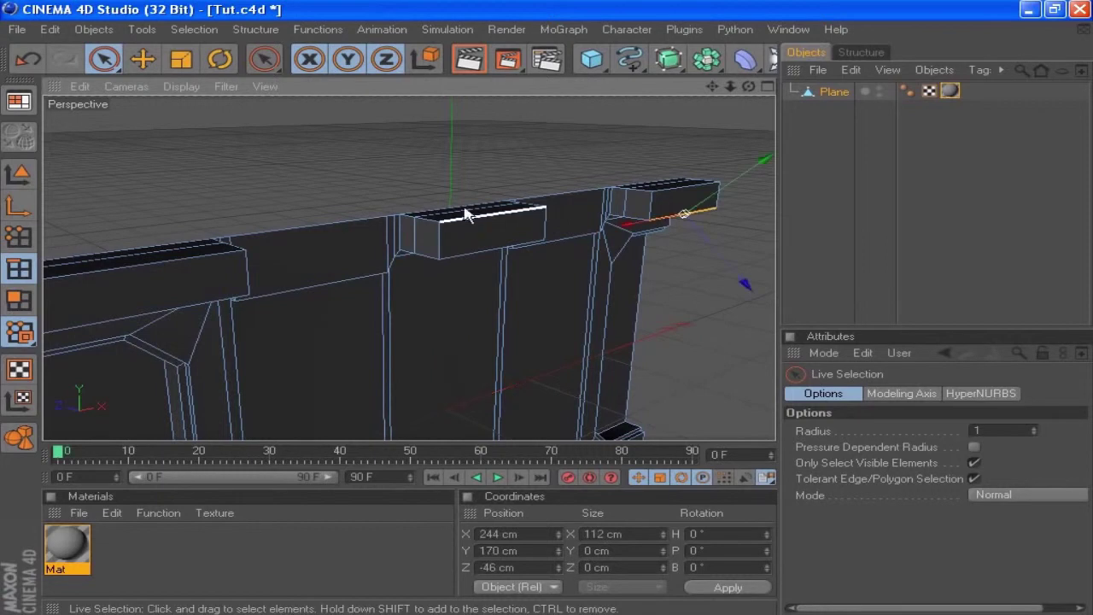
shift+click(452, 254)
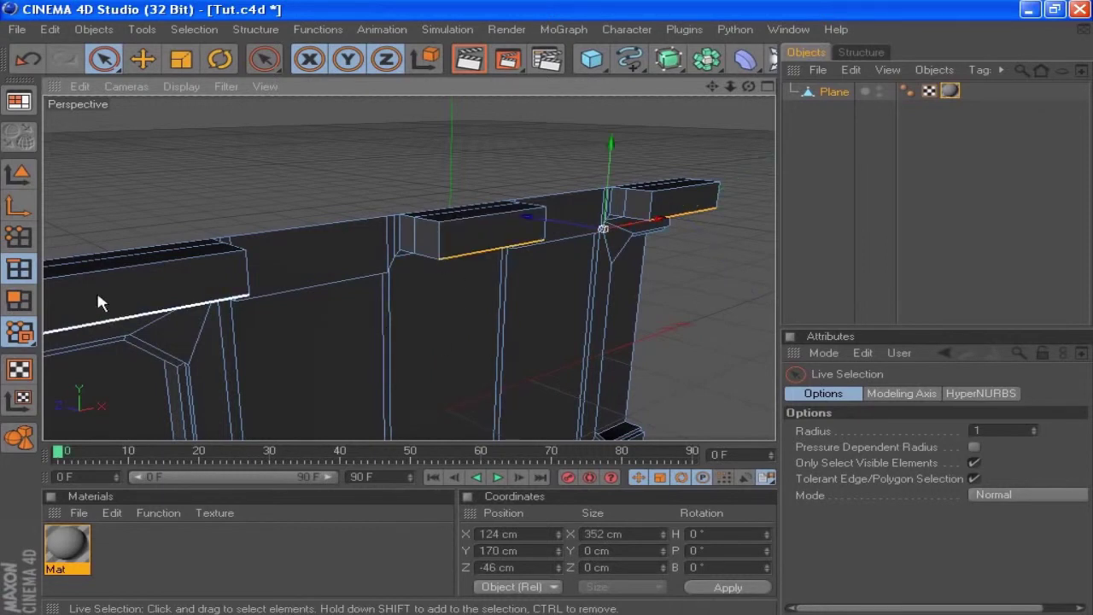
shift+click(205, 305)
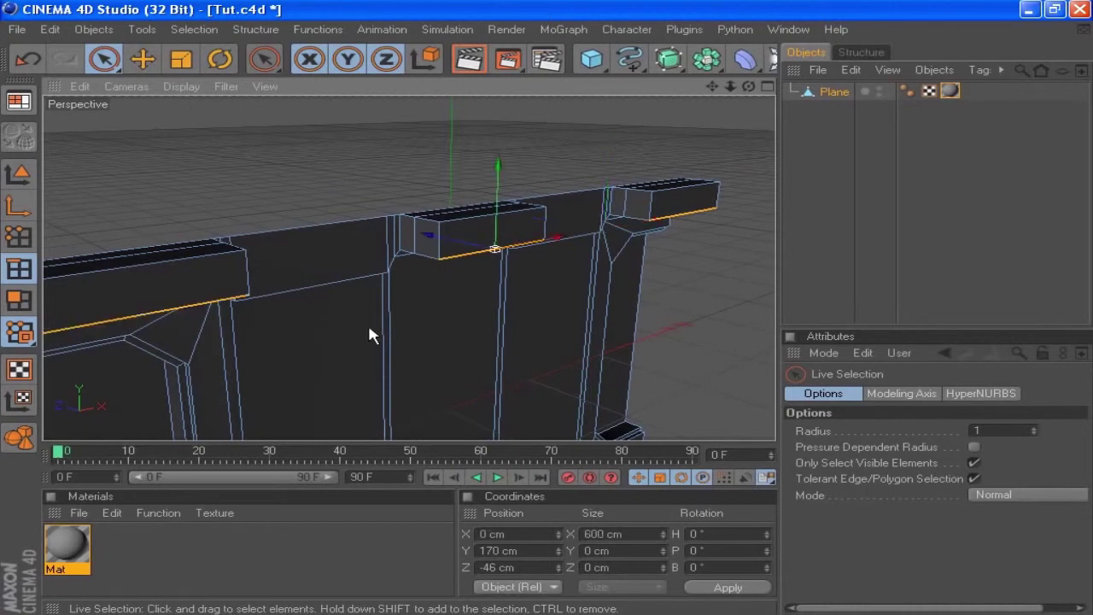
click(529, 550)
text(190)
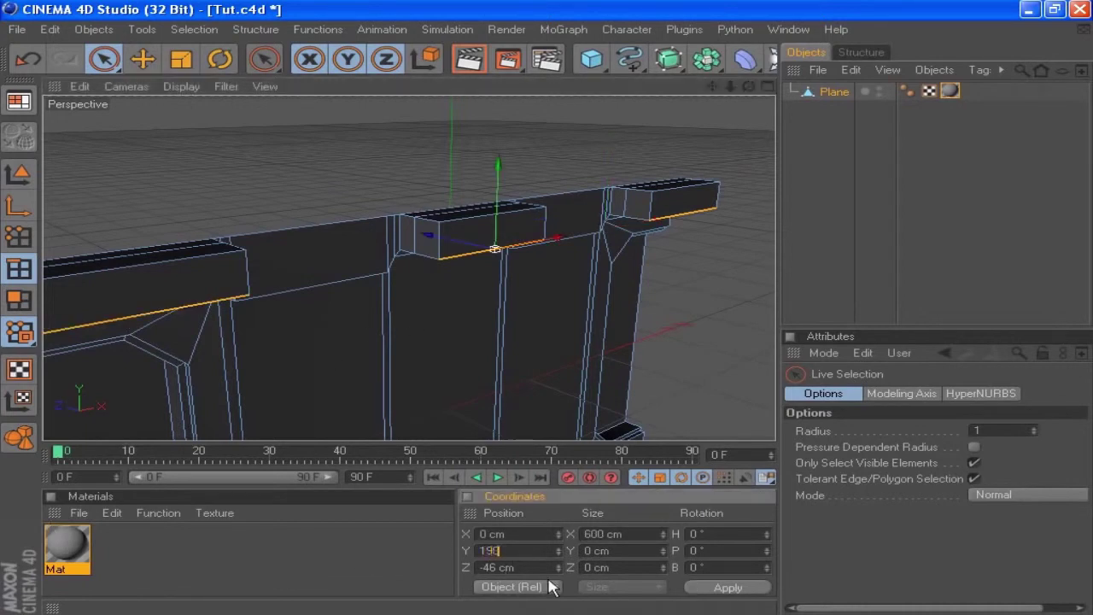
click(725, 589)
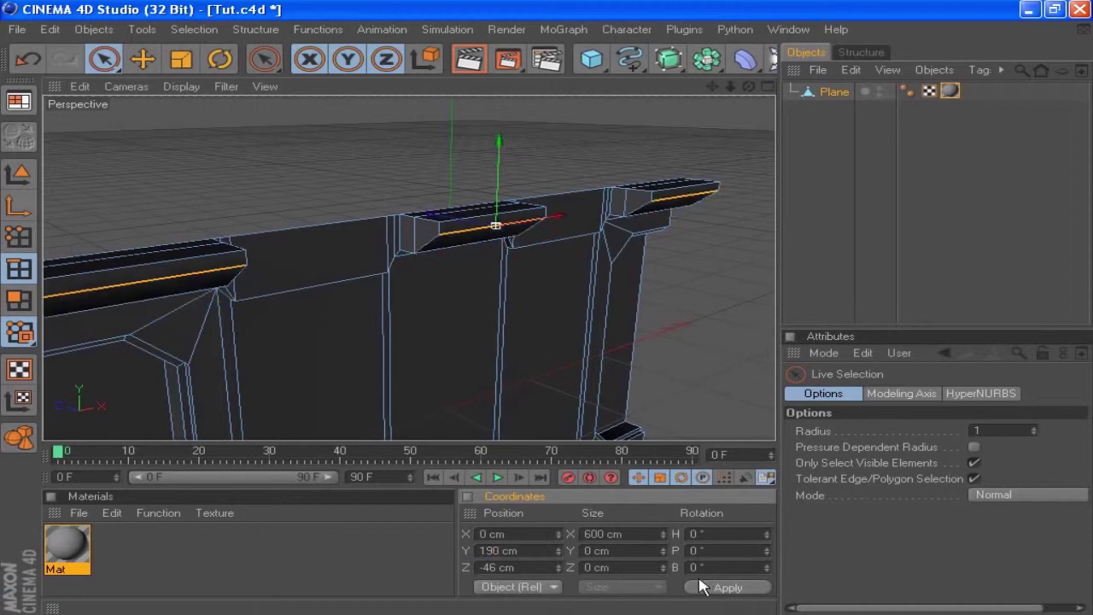
Set the phong angle of the wall's Phong tag to 22°
click(907, 92)
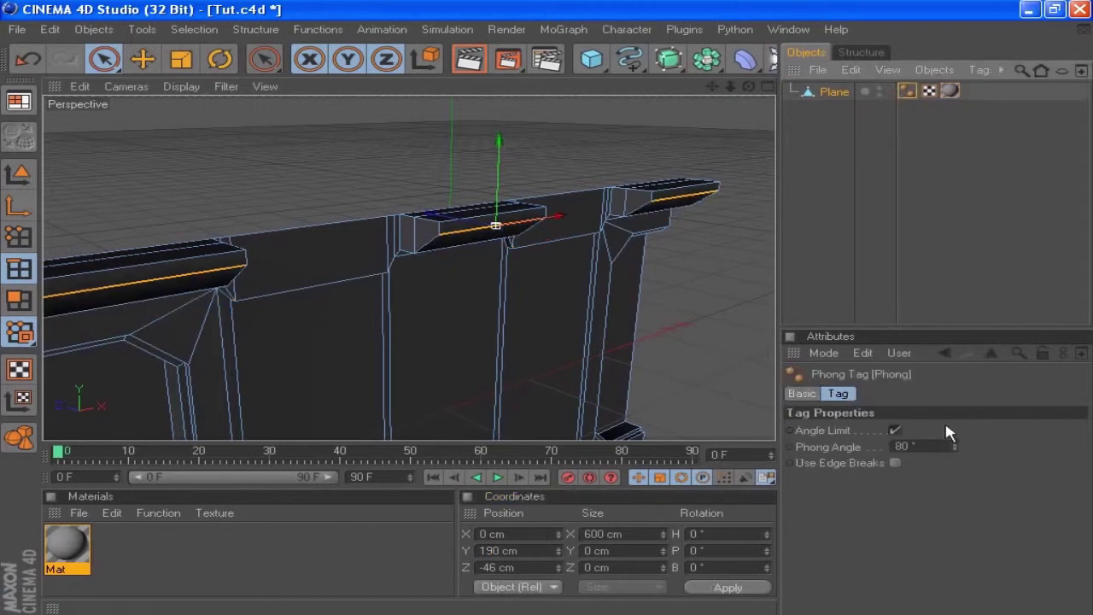
double_click(930, 440)
text(22)
key(Return)
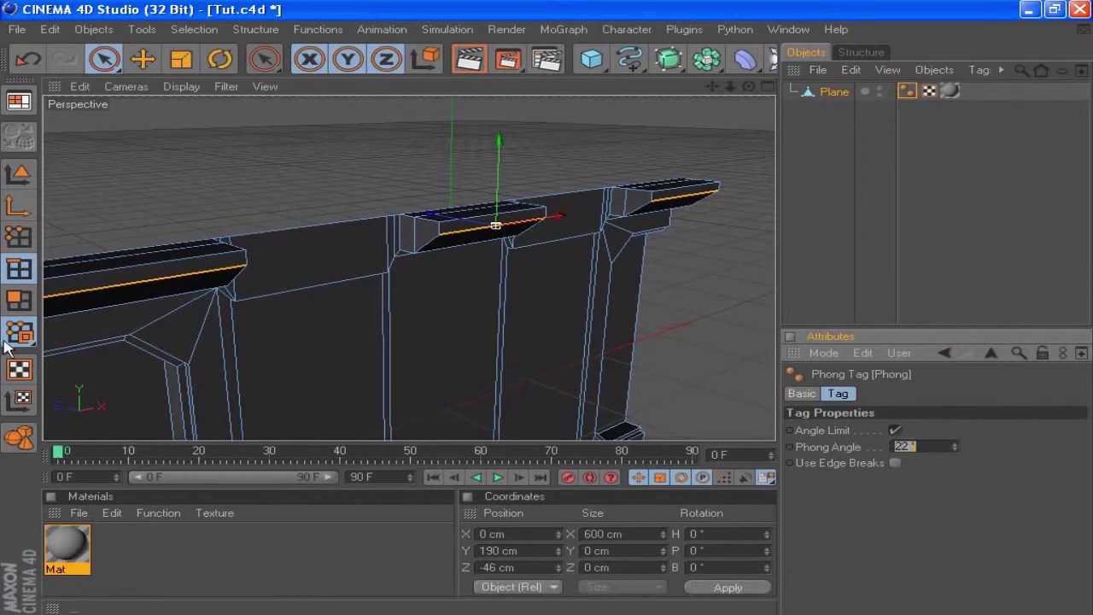
Select the upper faces of the three extruded top blocks and the outer side faces at both wall ends, and delete them
click(19, 299)
drag(713, 85, 897, 84)
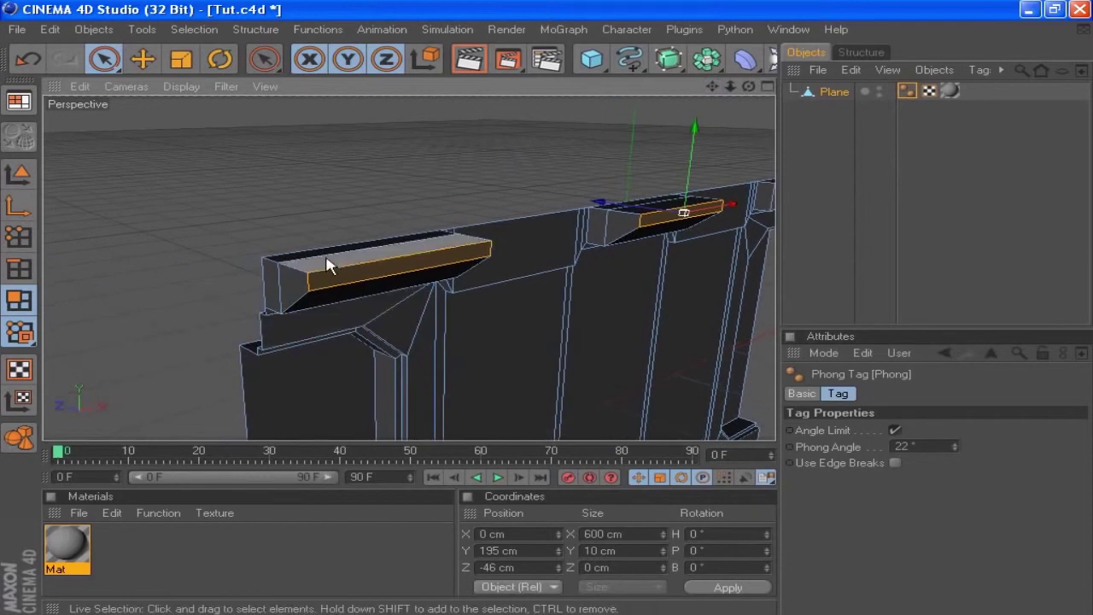
click(270, 287)
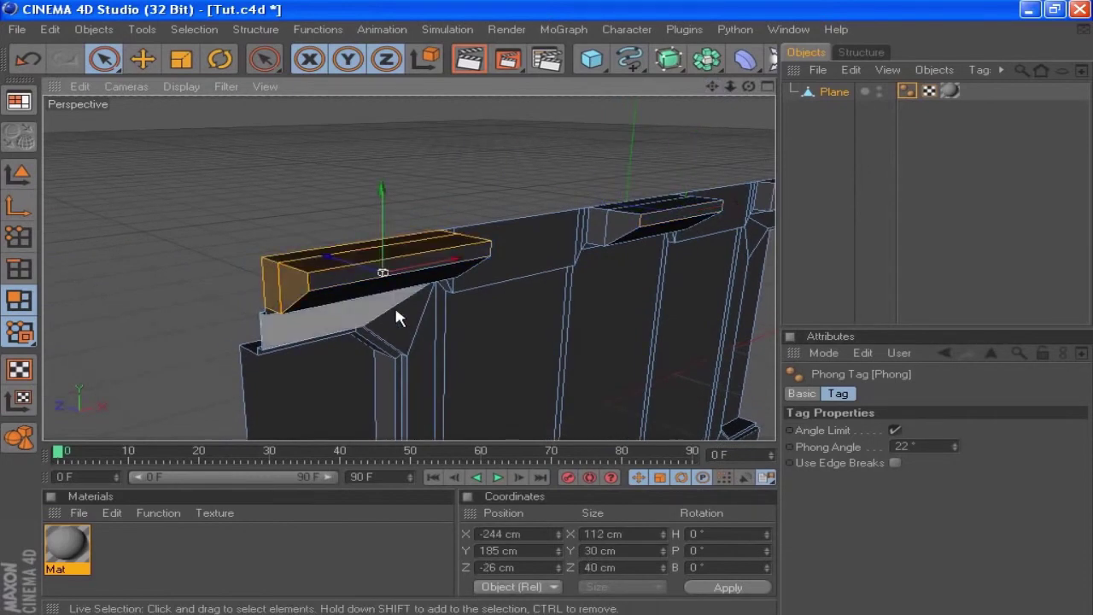
shift+click(643, 212)
drag(714, 88, 649, 113)
drag(750, 88, 529, 34)
drag(713, 87, 587, 135)
click(483, 321)
shift+click(469, 303)
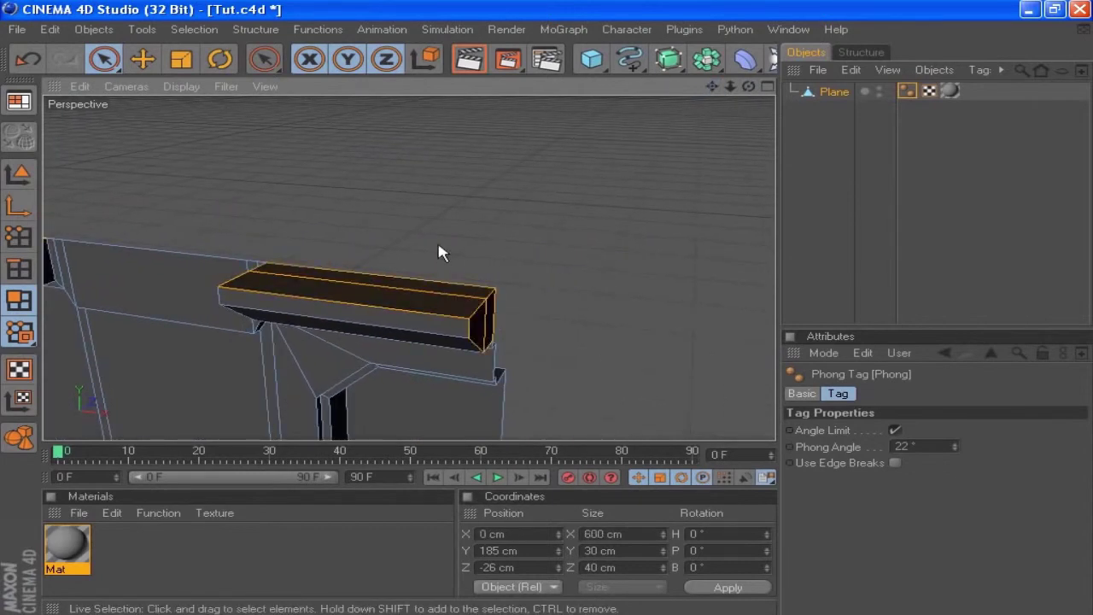
key(Delete)
Run Optimize on the wall's points to remove the stray points left by the deleted faces
click(19, 236)
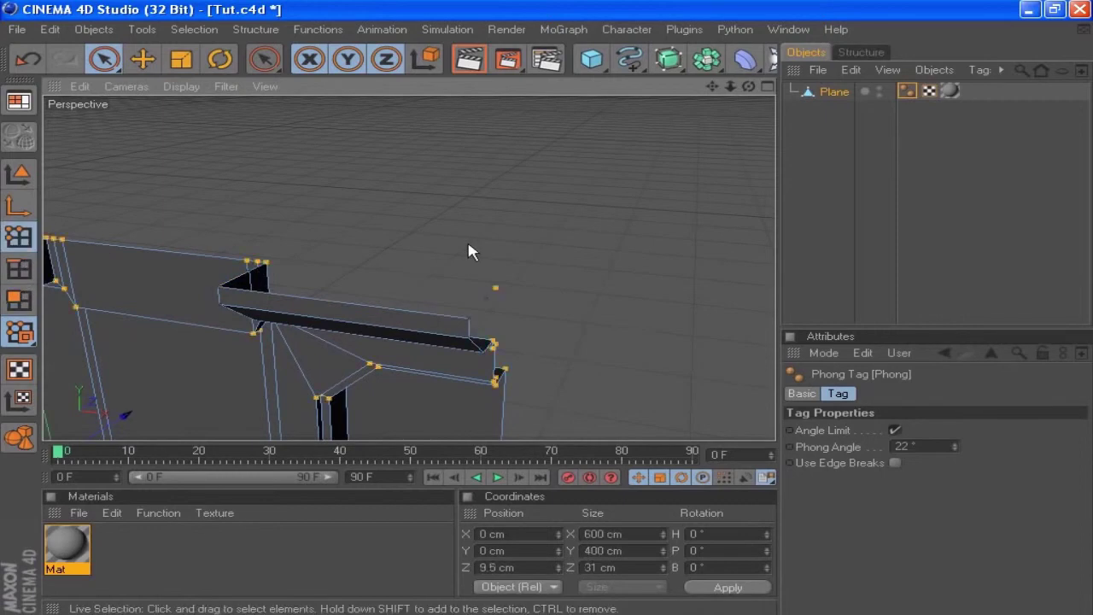
right_click(526, 182)
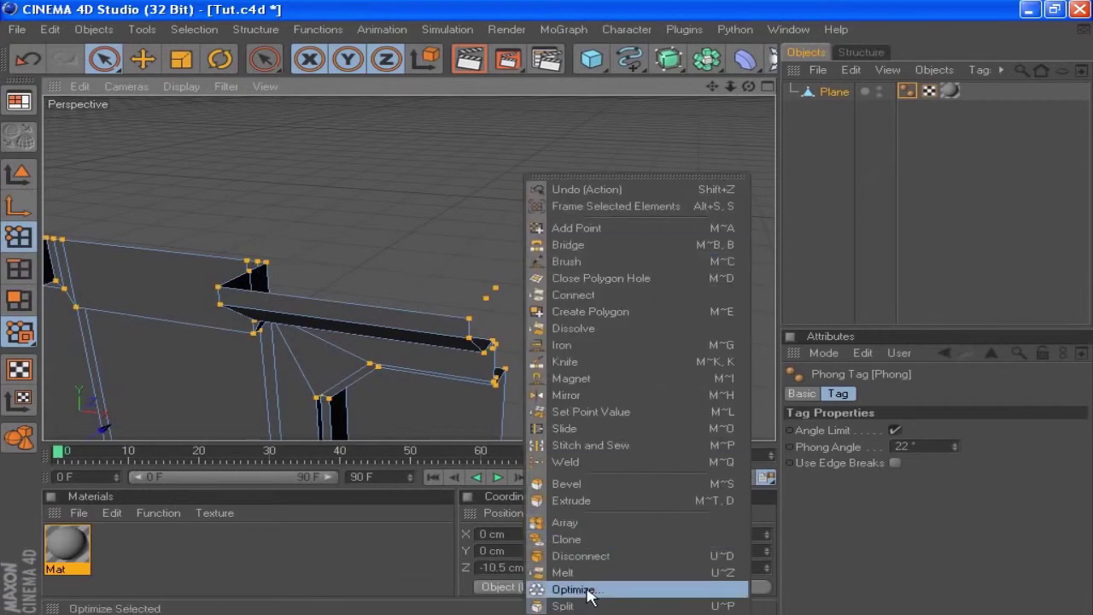
click(572, 590)
click(517, 395)
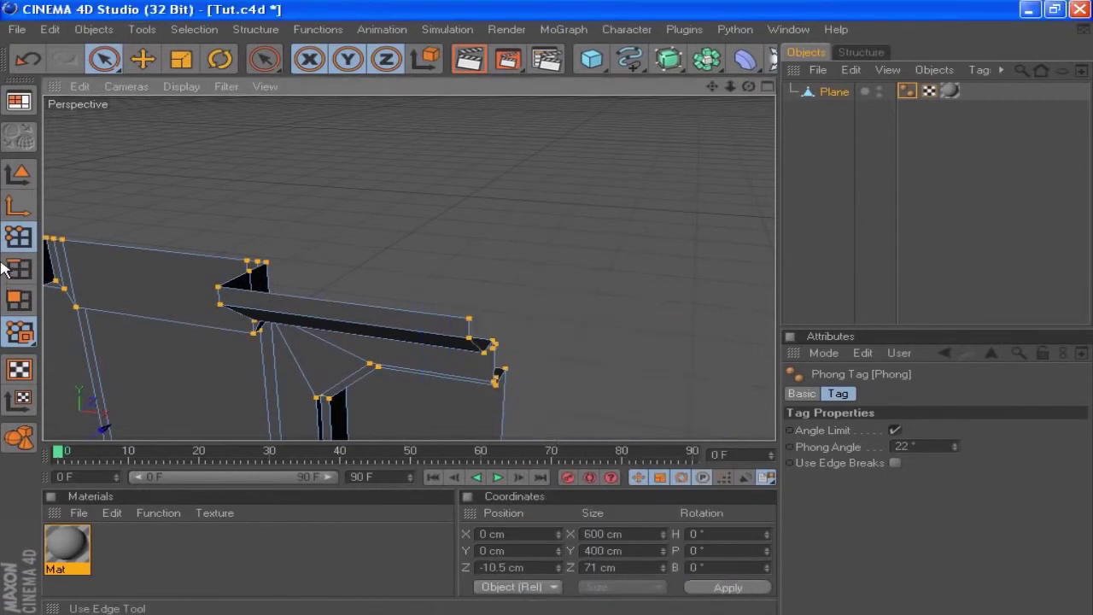
Select the narrow upright front faces of the three protruding top blocks
click(18, 300)
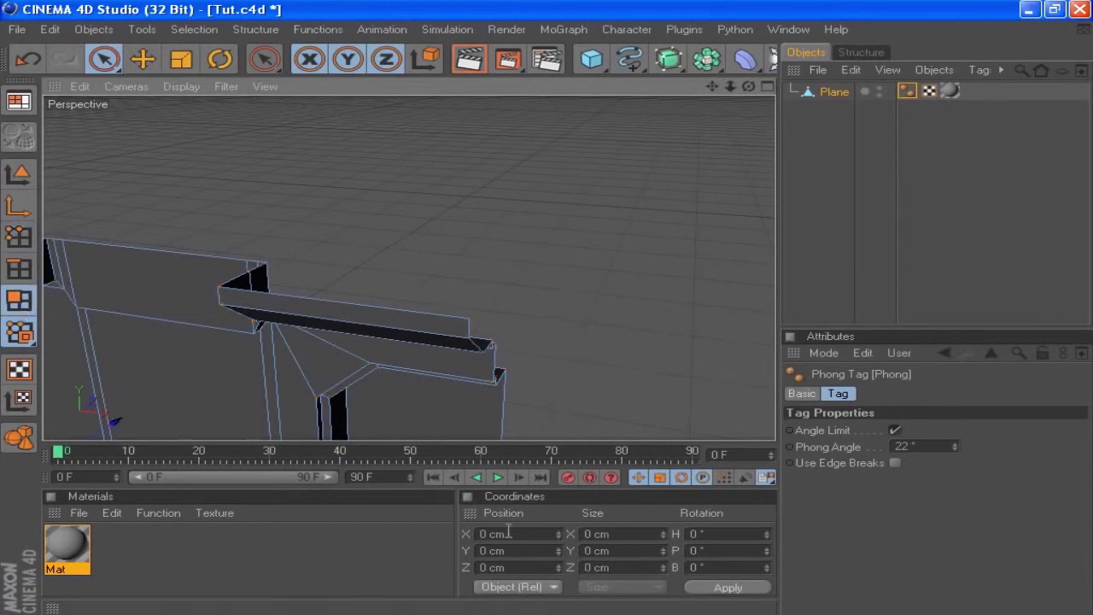
click(337, 310)
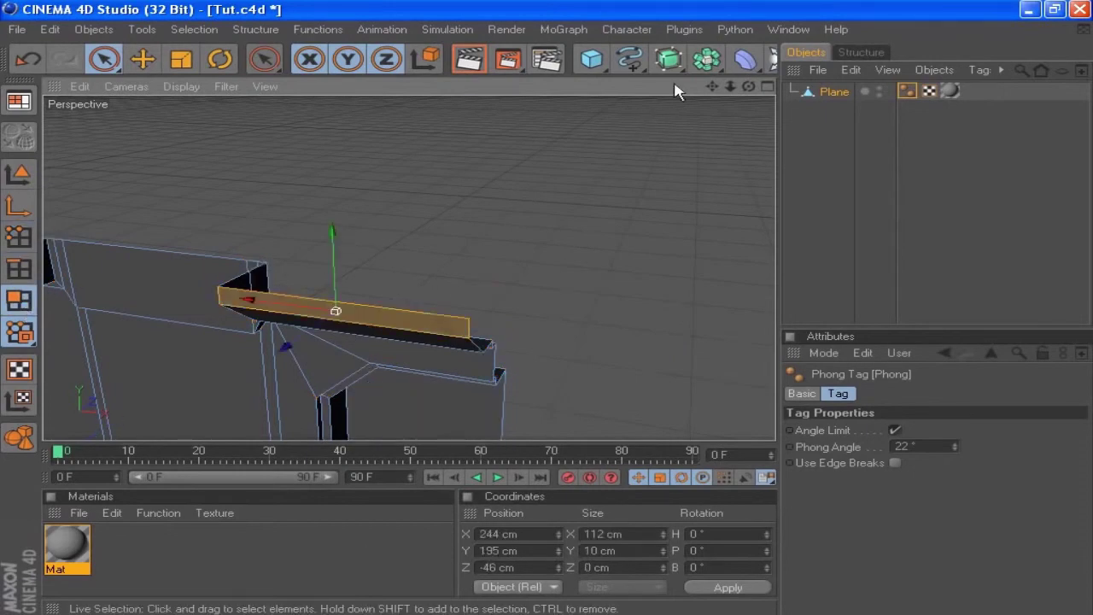
drag(713, 86, 1092, 90)
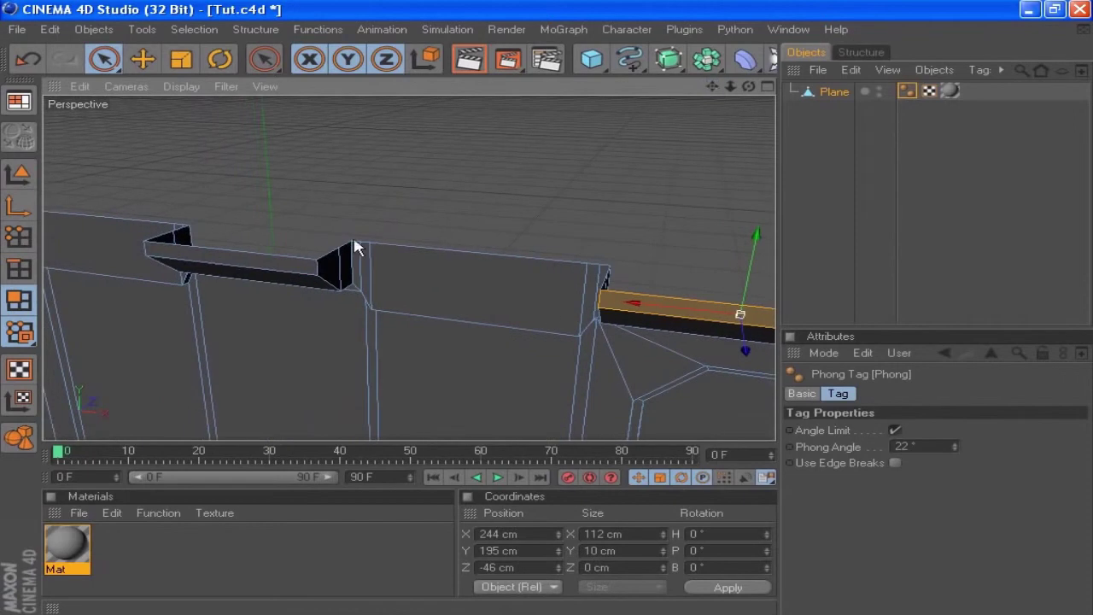
shift+click(231, 256)
drag(730, 87, 827, 91)
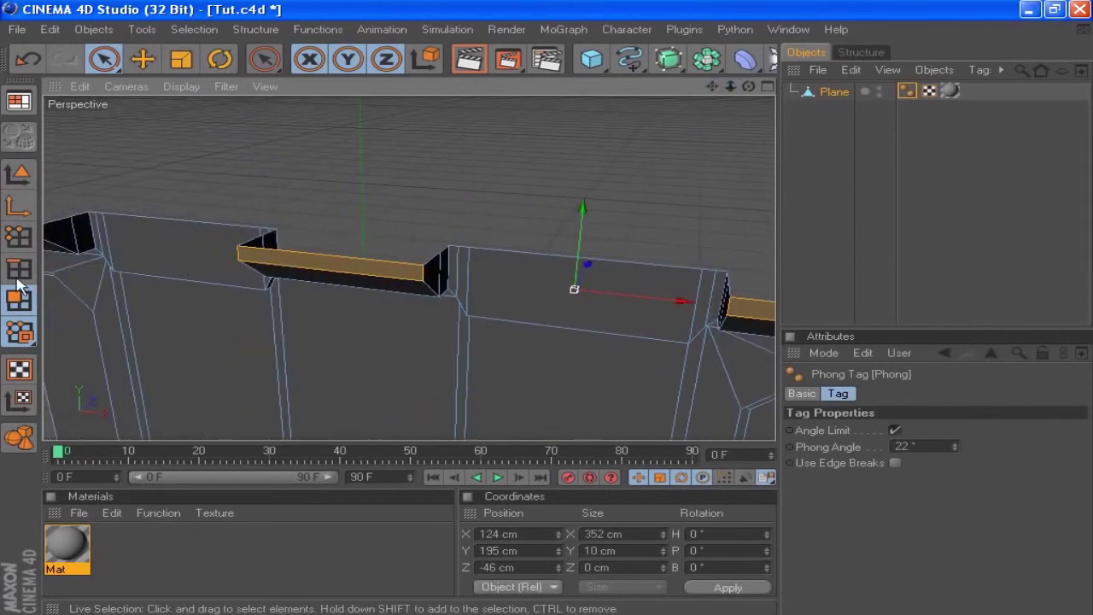
scroll(88, 235, down, 3)
shift+click(92, 241)
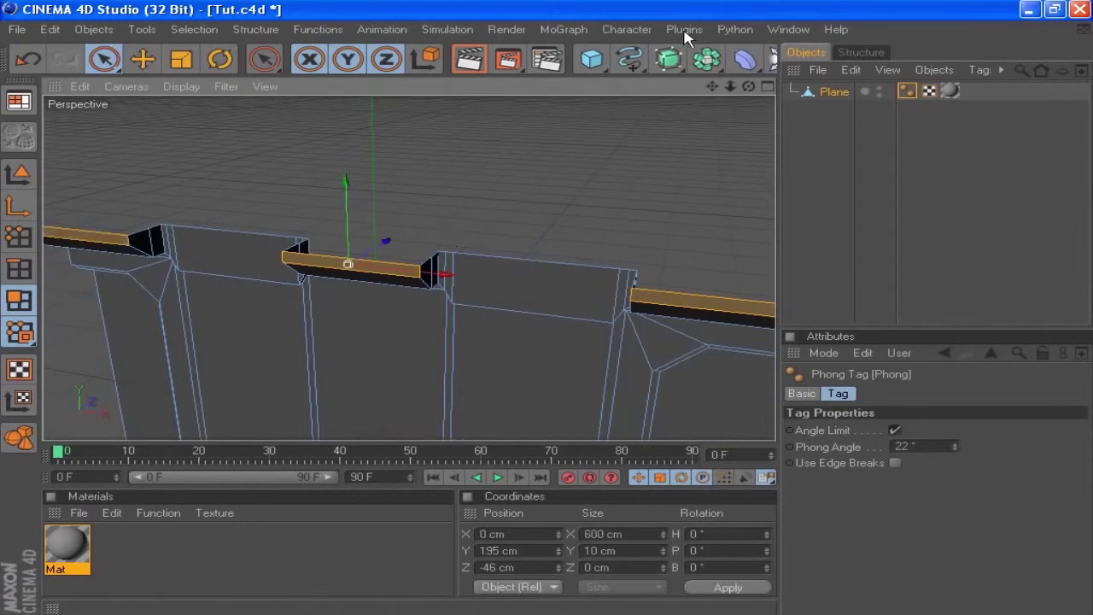
Wedge-extrude the selected block faces with 5 segments and a 90° end angle, using the two upper front points of an end block as the axis
click(684, 29)
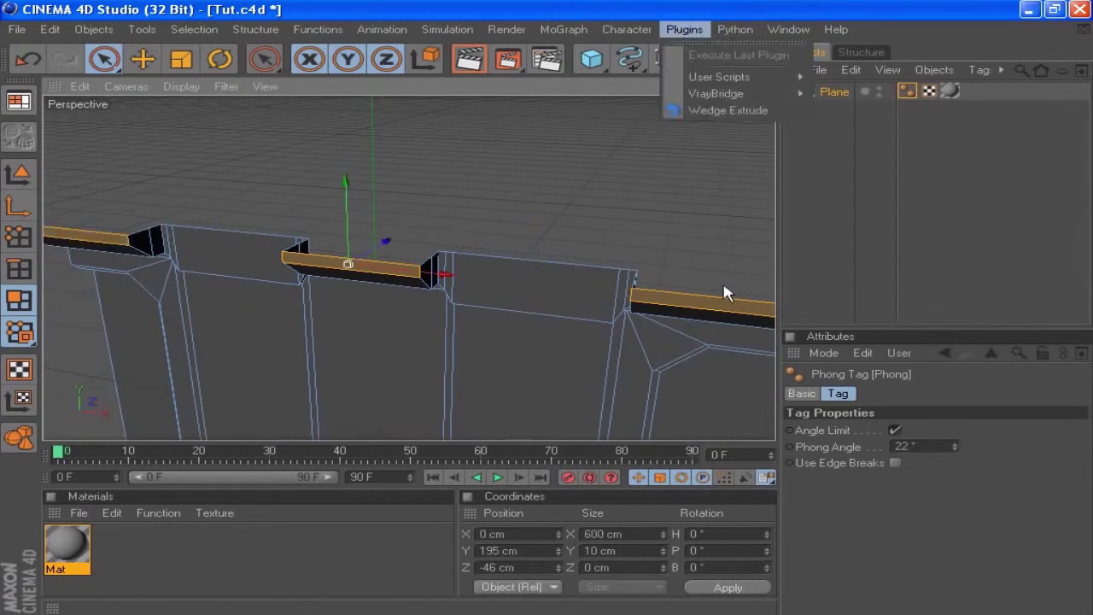
click(723, 112)
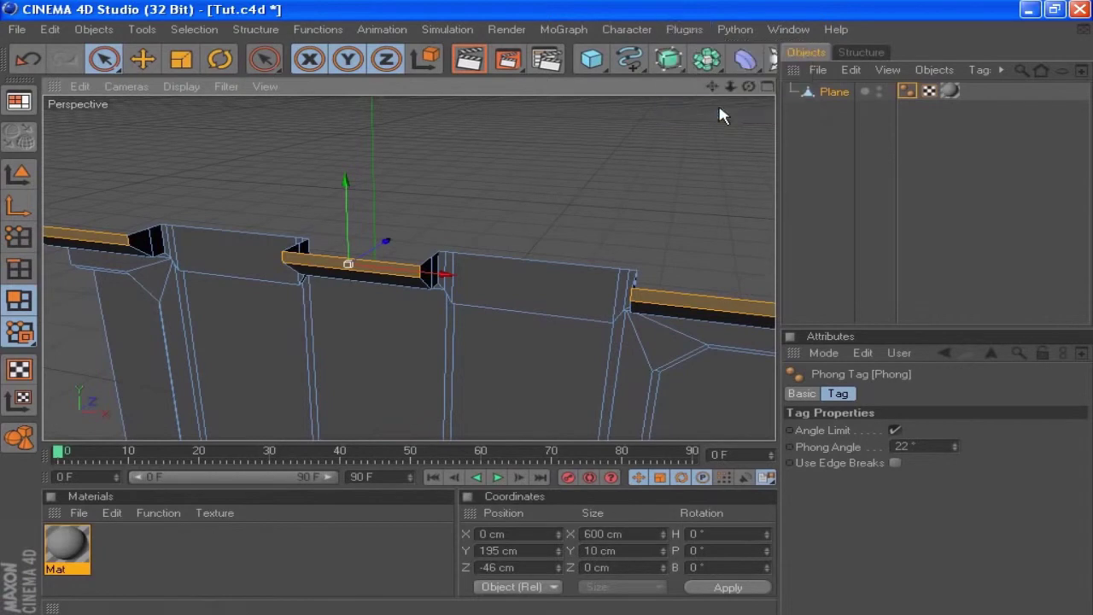
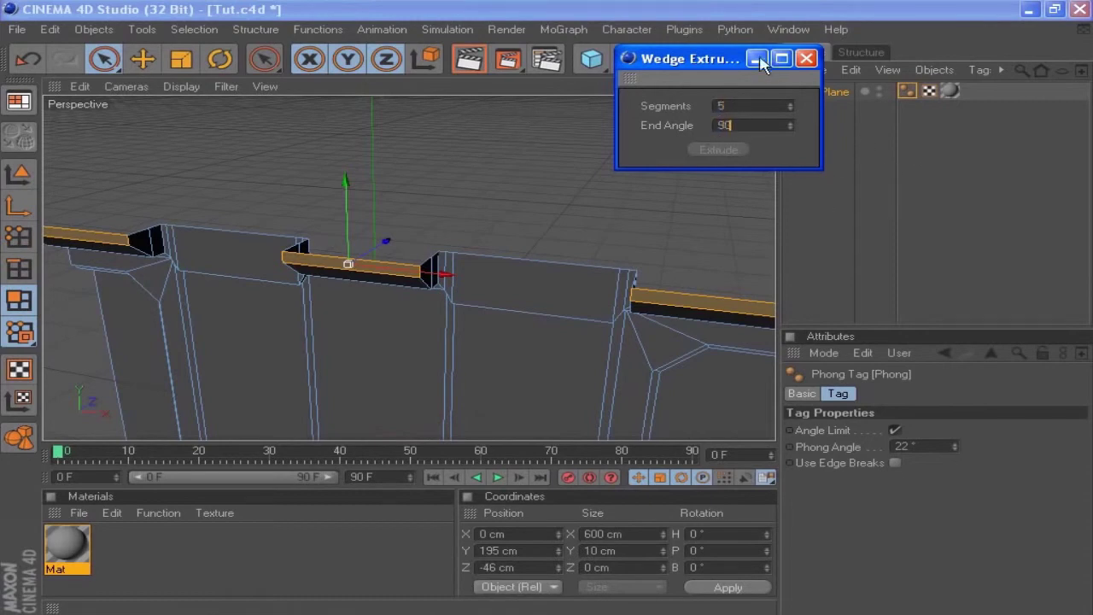
click(18, 247)
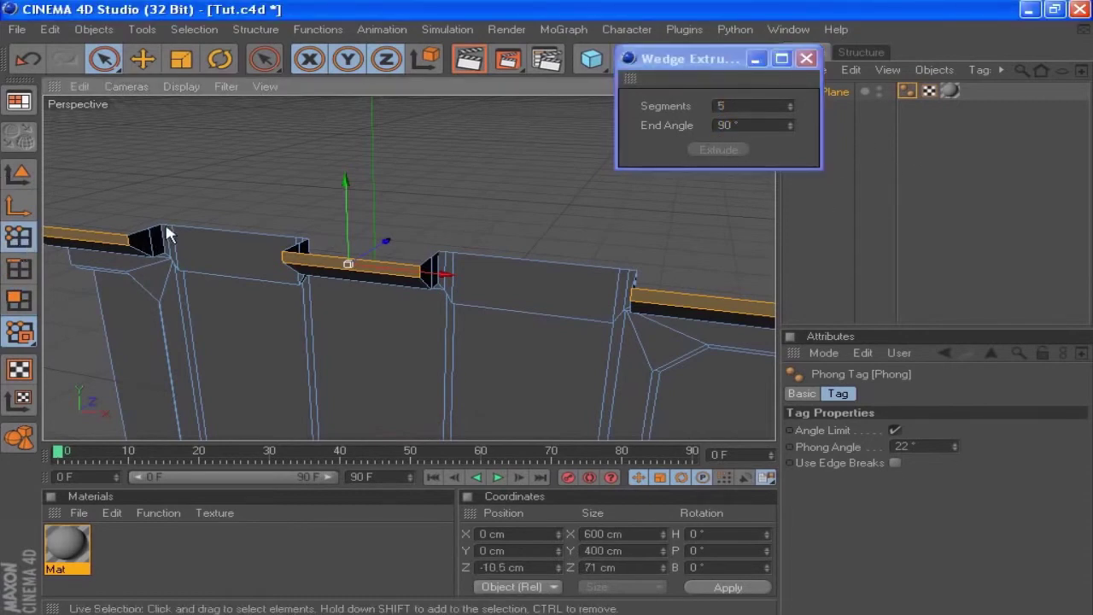
key(ctrl+a)
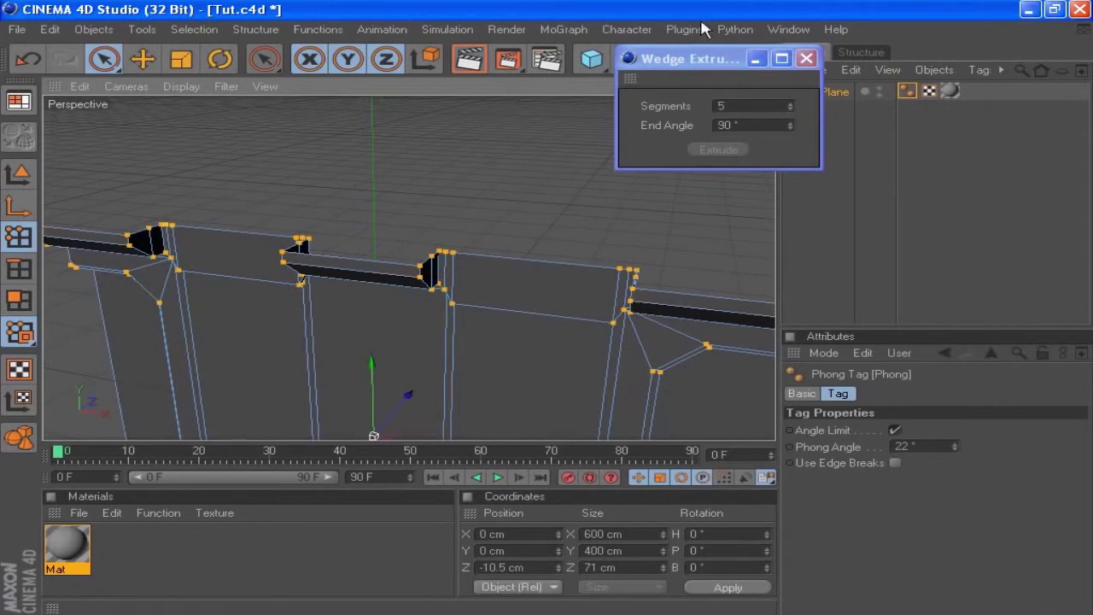
click(686, 81)
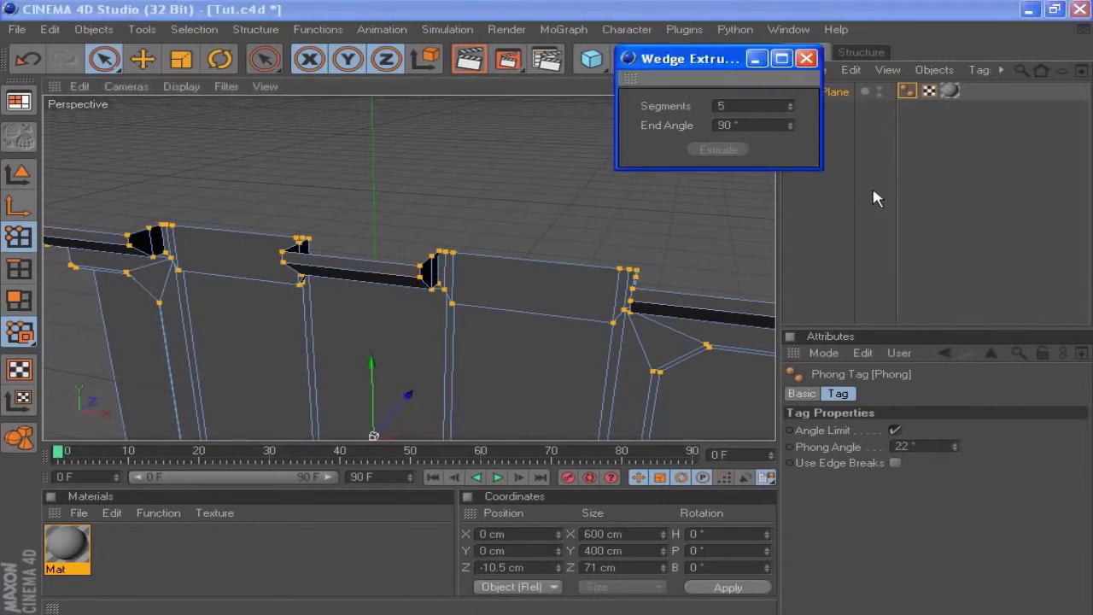
drag(706, 67, 917, 208)
drag(716, 91, 295, 305)
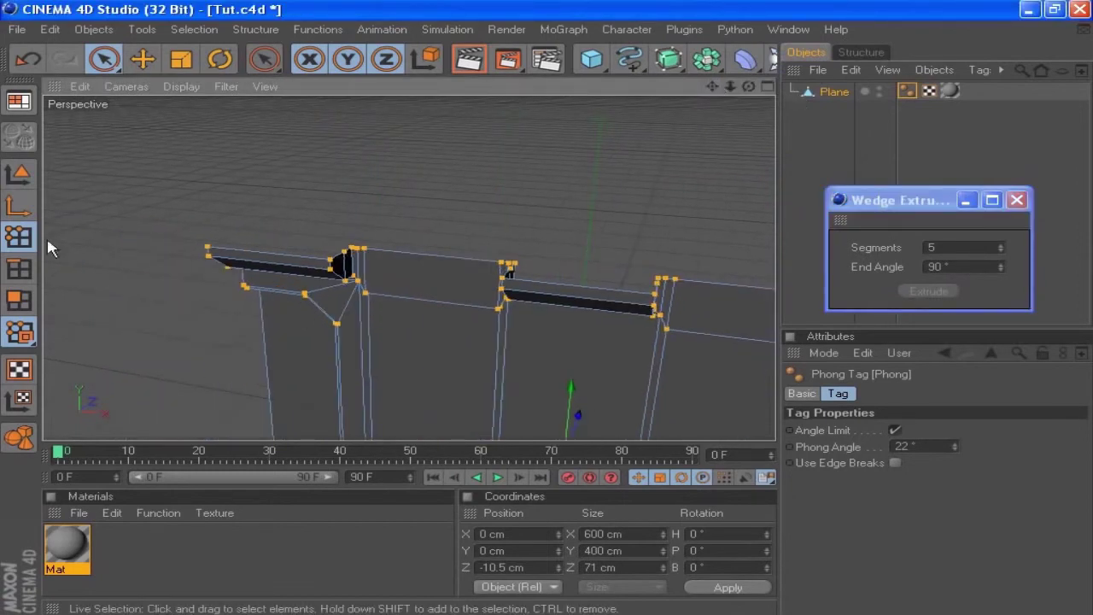
click(217, 225)
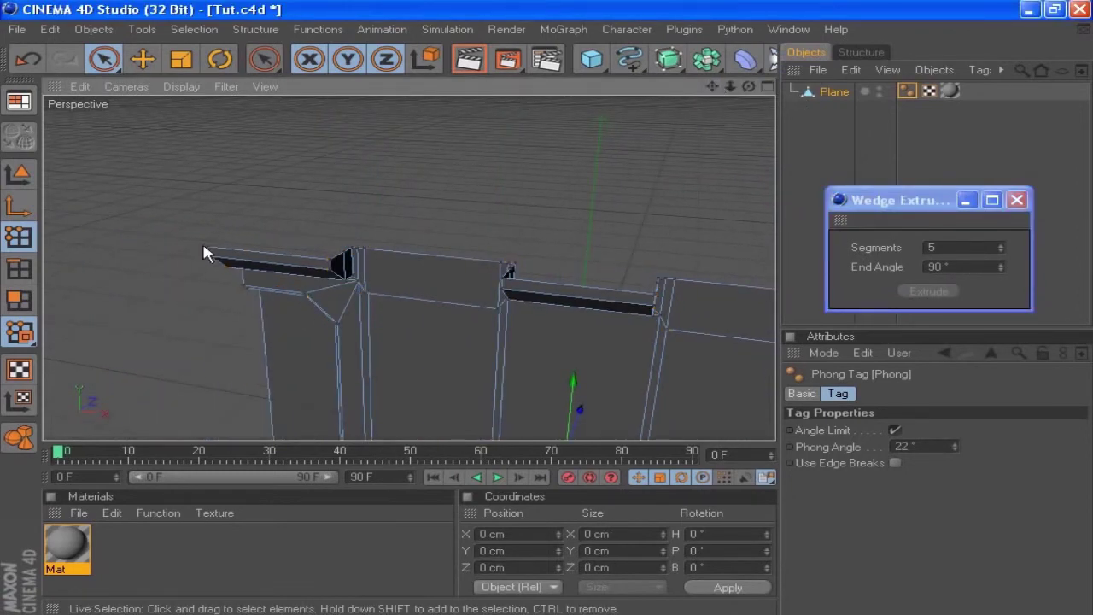
click(329, 259)
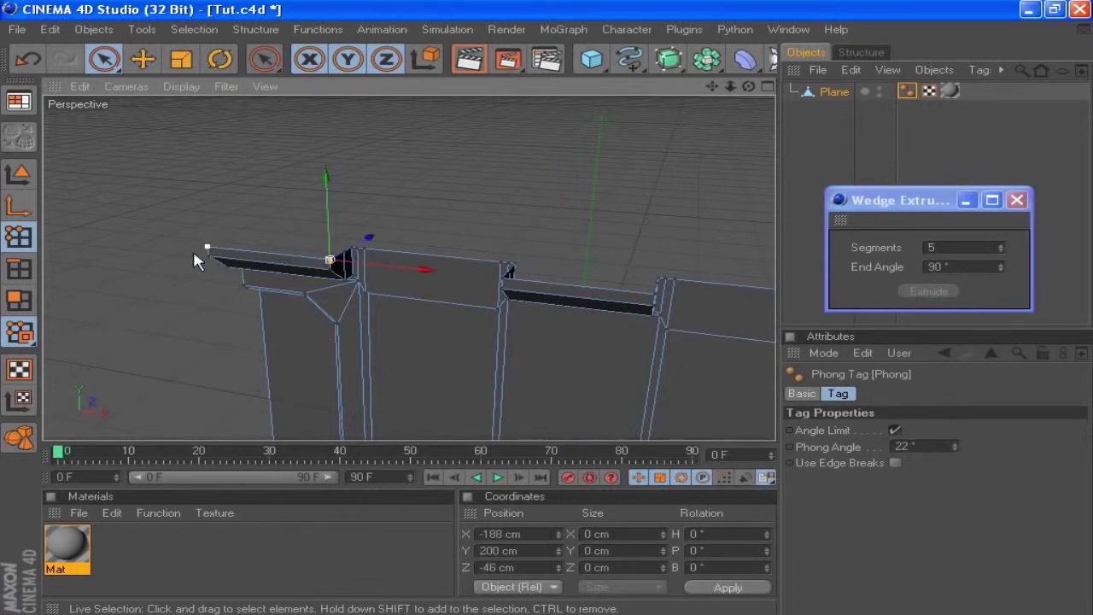
click(915, 291)
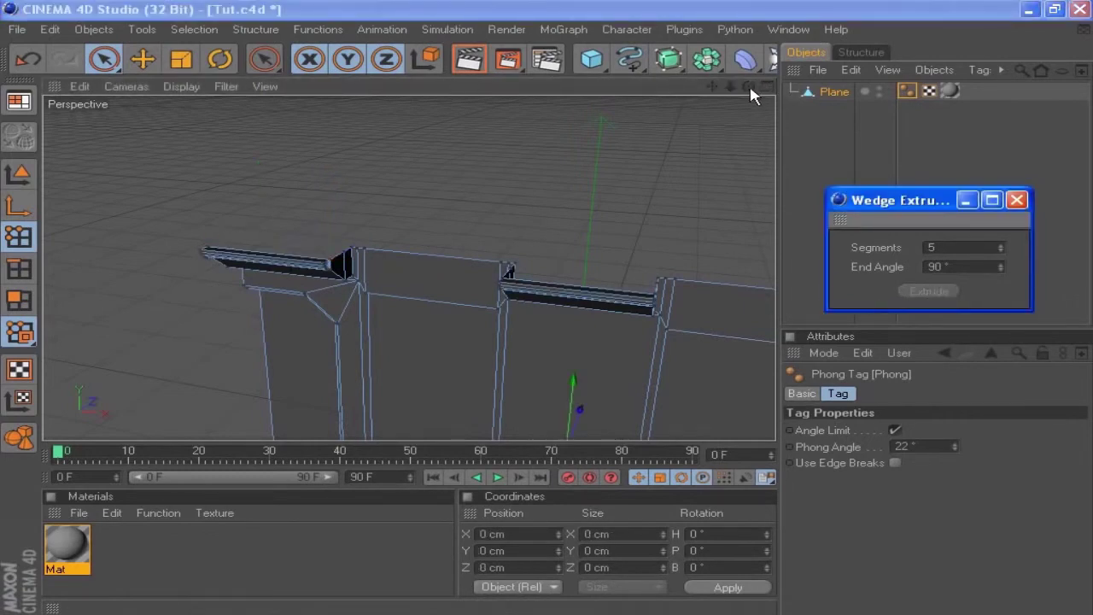
mouse_move(749, 86)
mouse_down()
mouse_move(687, 107)
mouse_move(714, 71)
mouse_move(733, 93)
mouse_up()
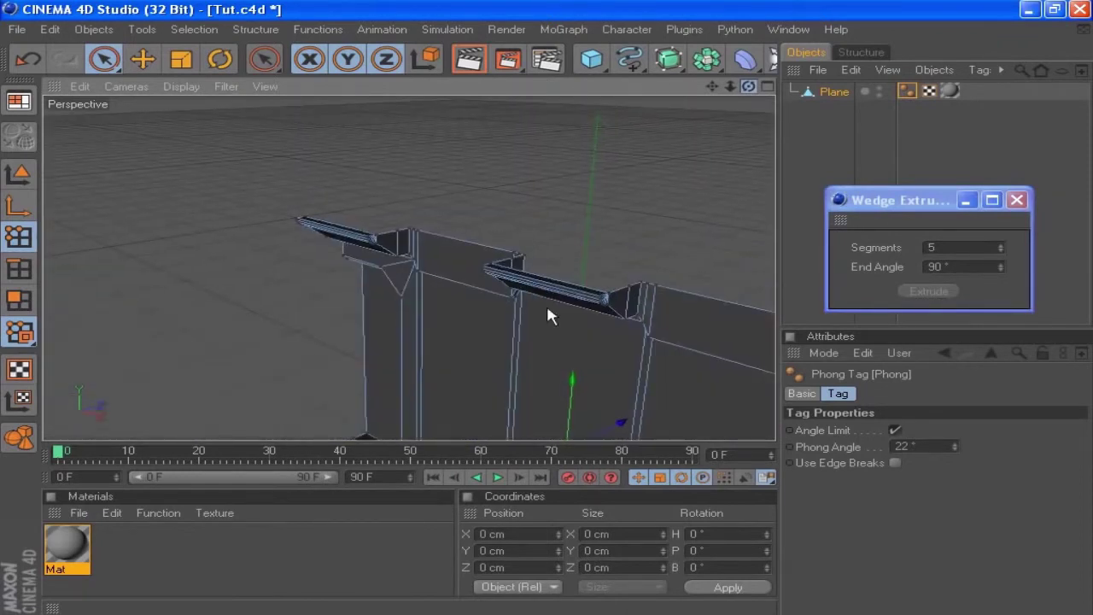
click(1017, 199)
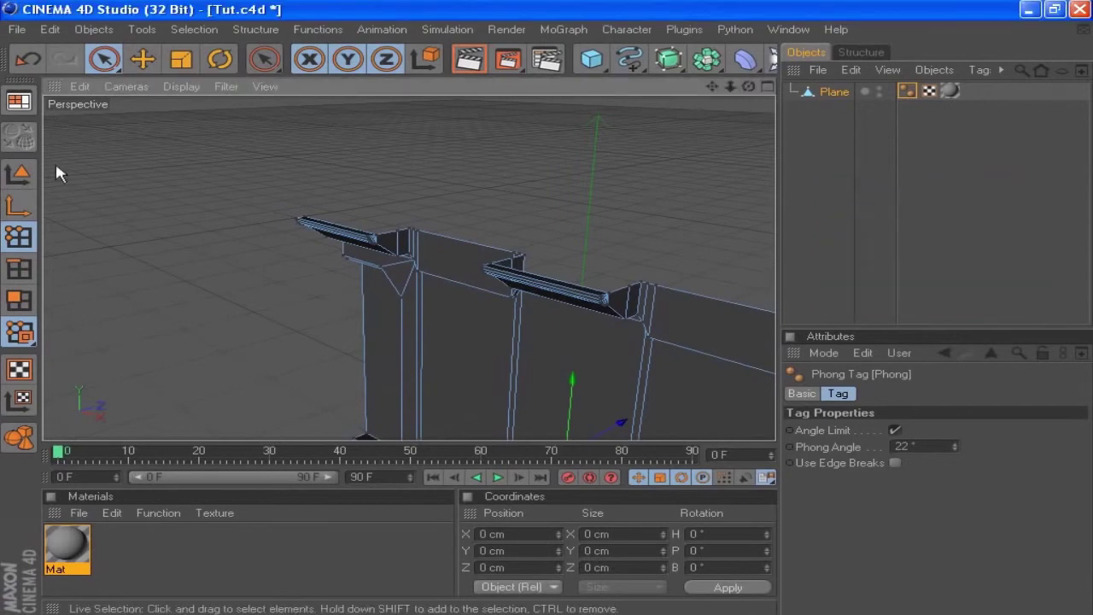
Run Optimize on all points of the wall after the wedge extrusion, and clear the point selection
click(18, 173)
click(647, 220)
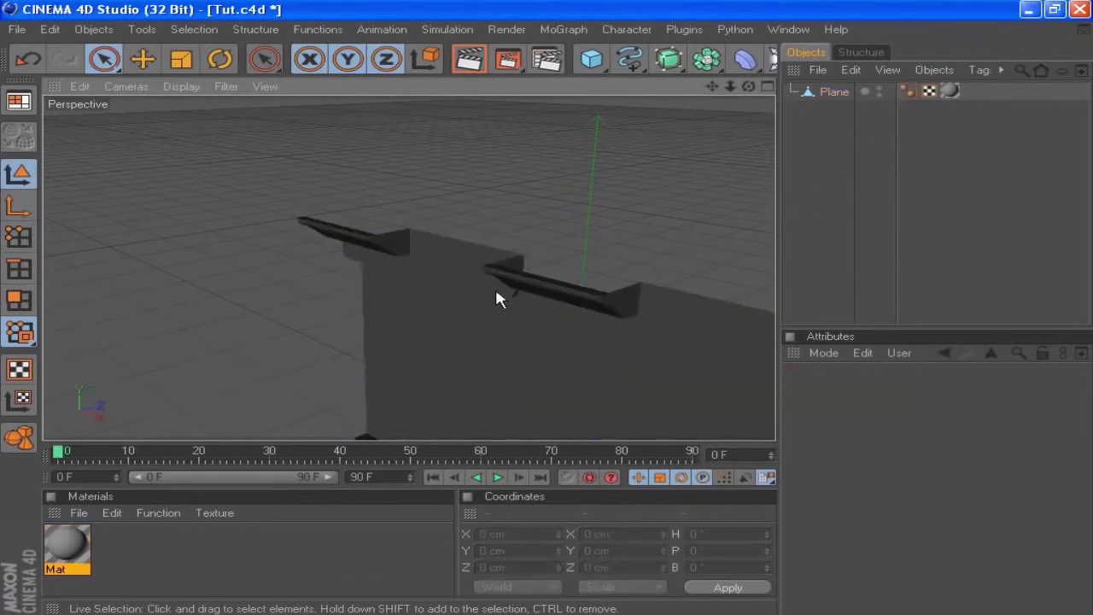
click(28, 244)
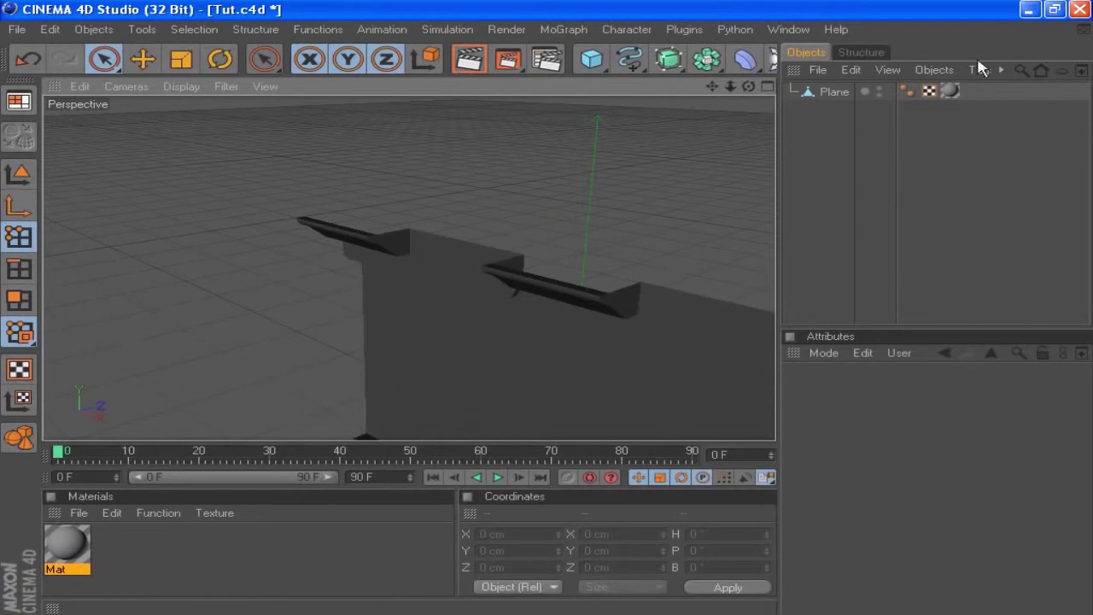
click(830, 92)
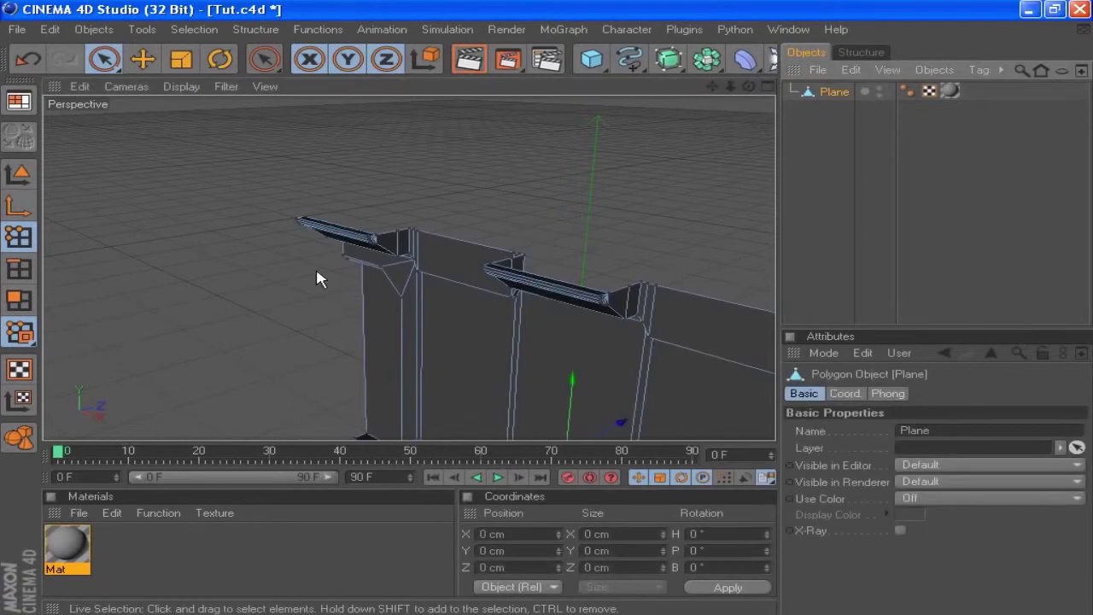
right_click(269, 265)
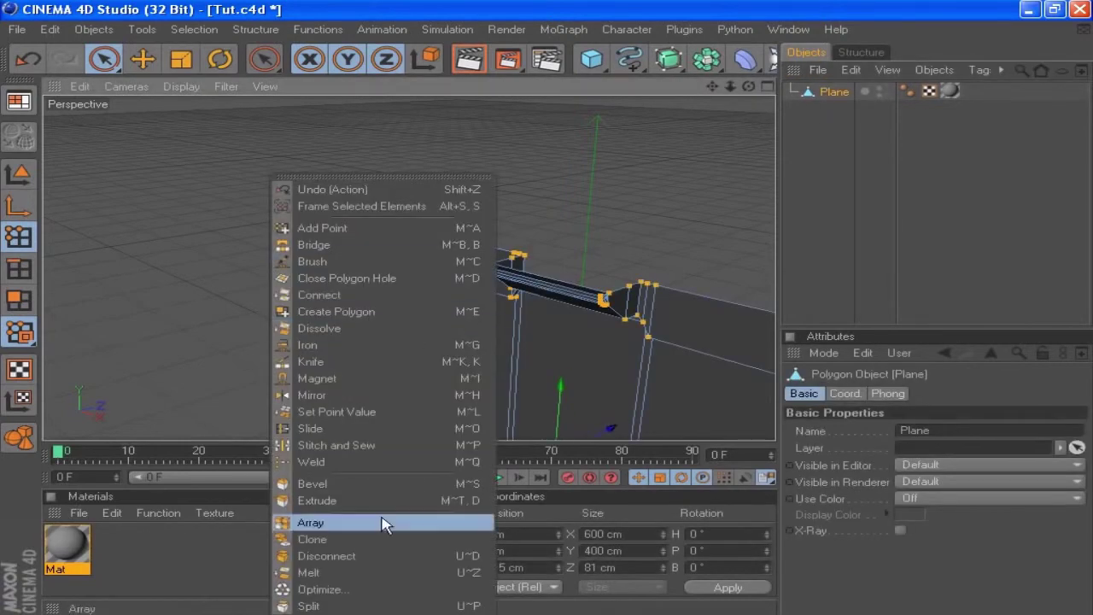
click(358, 589)
click(348, 399)
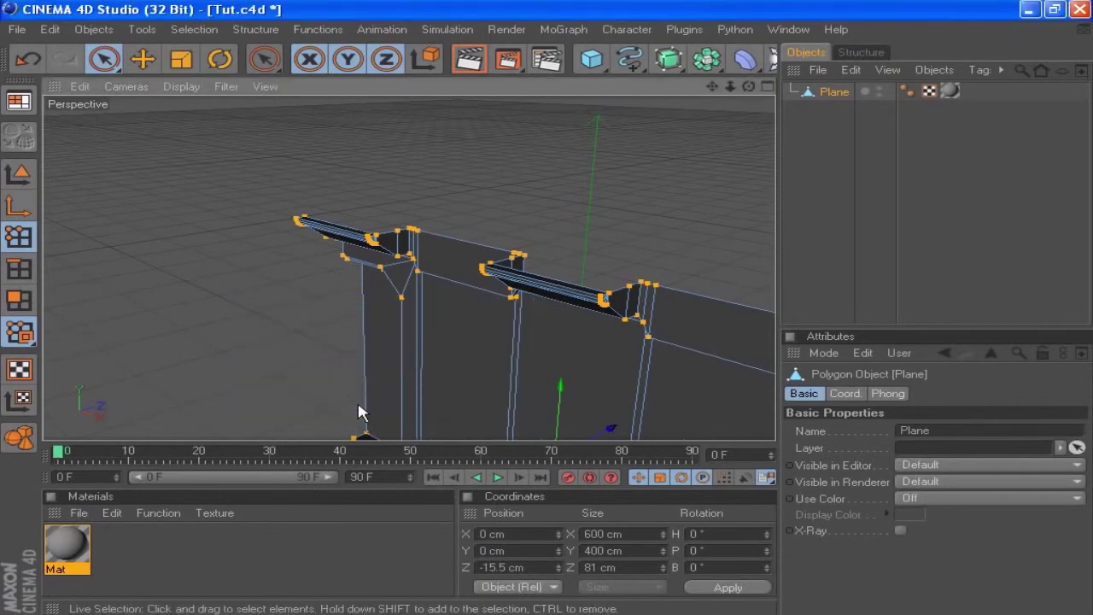
key(ctrl+d)
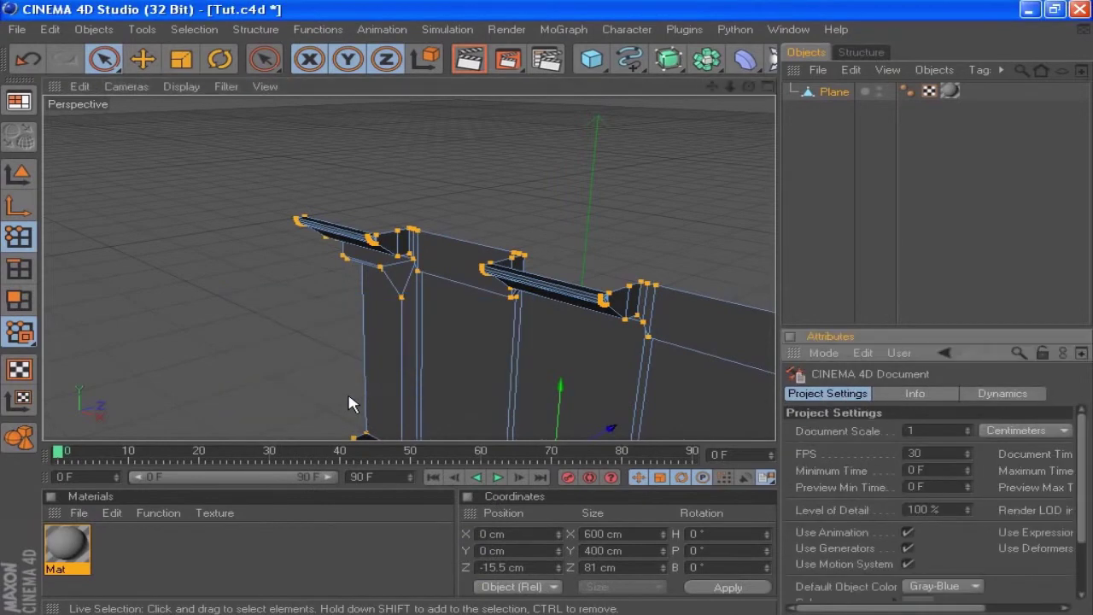
click(209, 280)
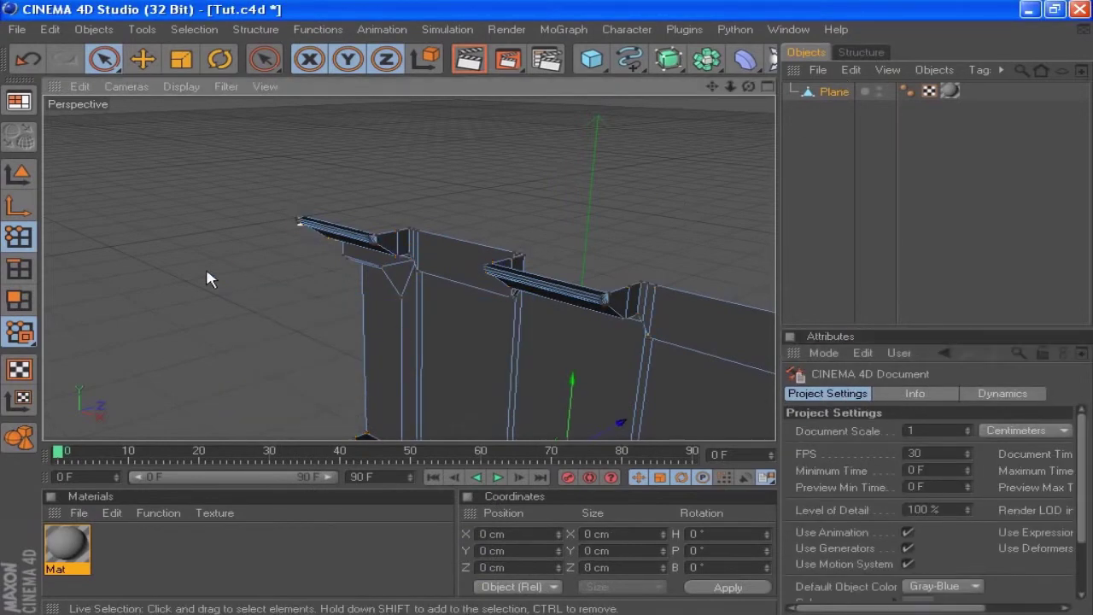
Add the wedges' outer side faces at both wall ends to the selected top faces and delete them all
click(19, 300)
drag(712, 87, 445, 96)
drag(749, 86, 623, 75)
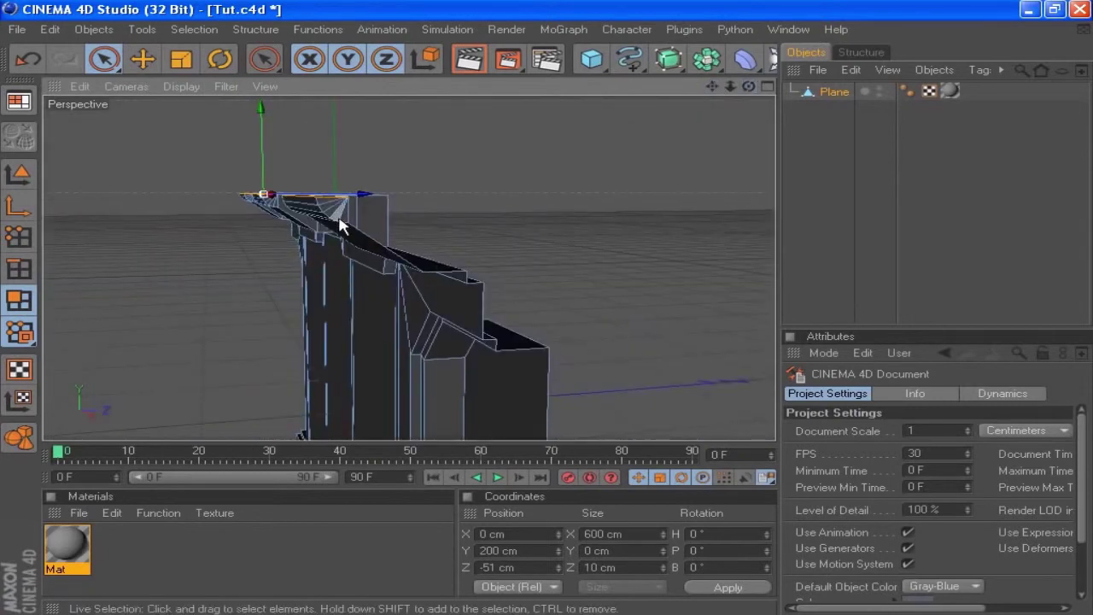
drag(335, 219, 325, 208)
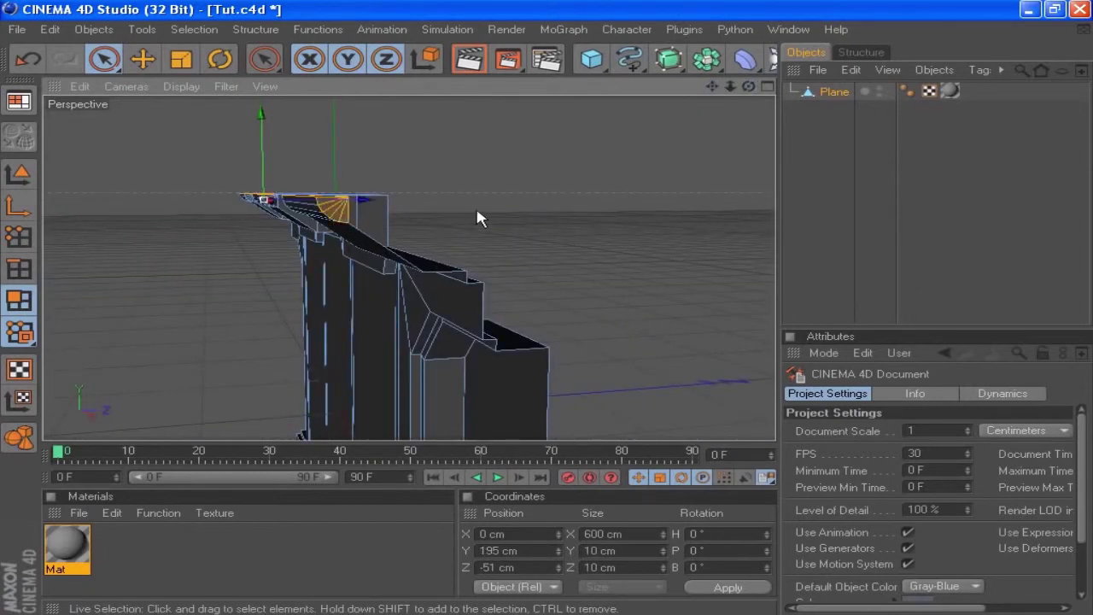
drag(749, 86, 589, 86)
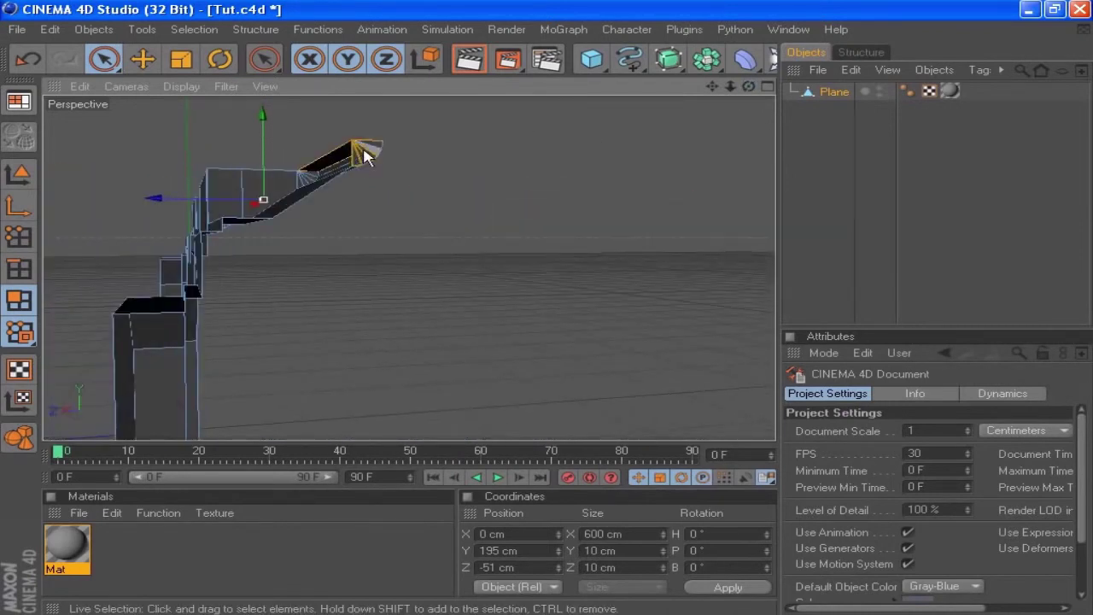
click(520, 137)
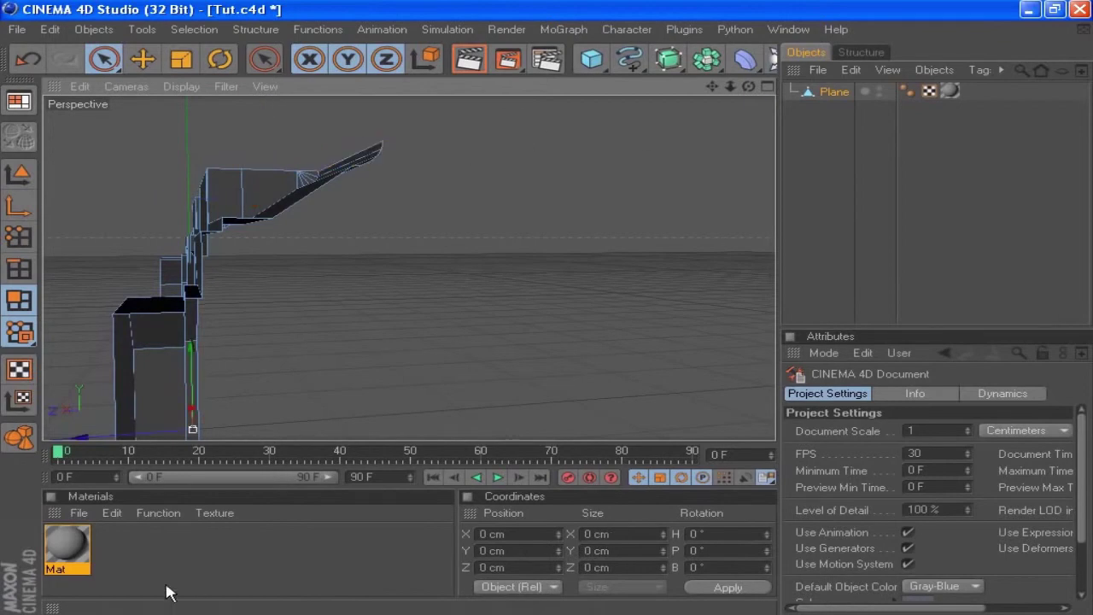
Select all the wall's points and optimize them to remove the points left by the deleted wedge faces
click(19, 236)
key(ctrl+a)
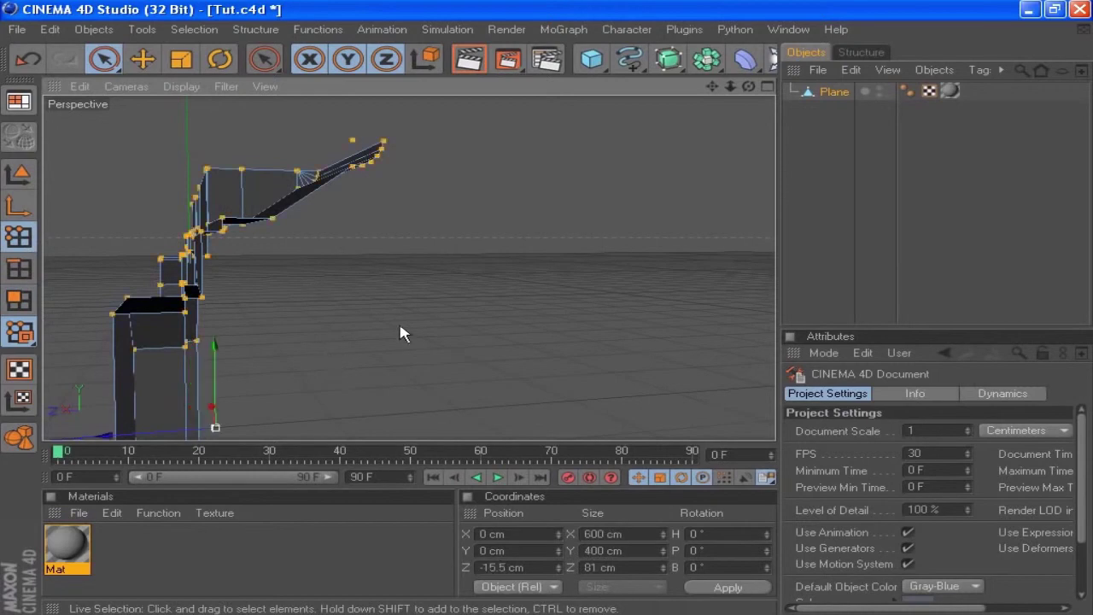
right_click(427, 327)
click(477, 589)
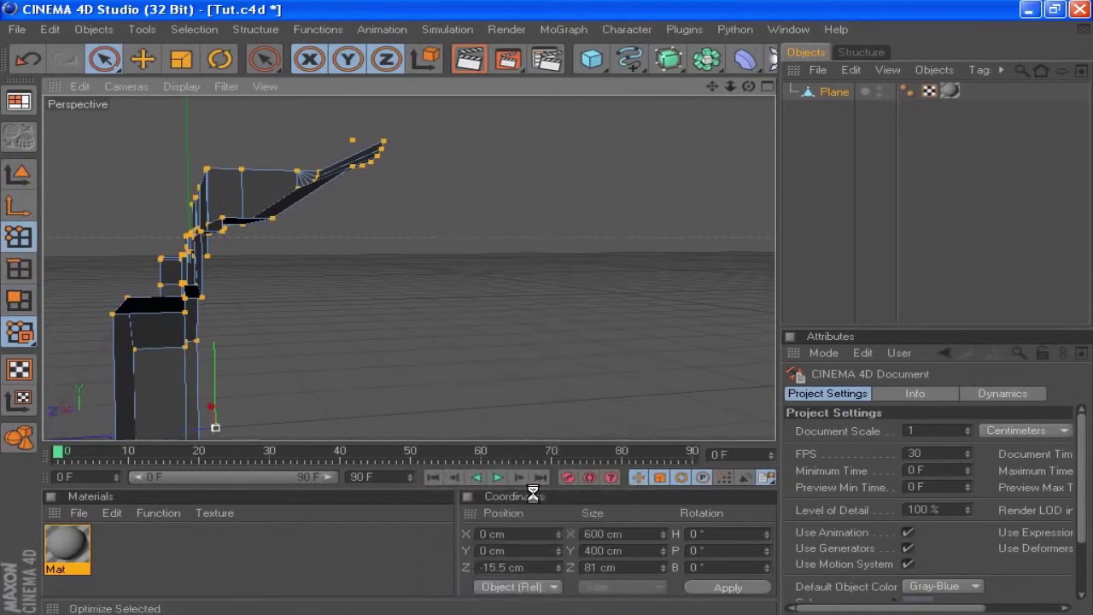
click(495, 526)
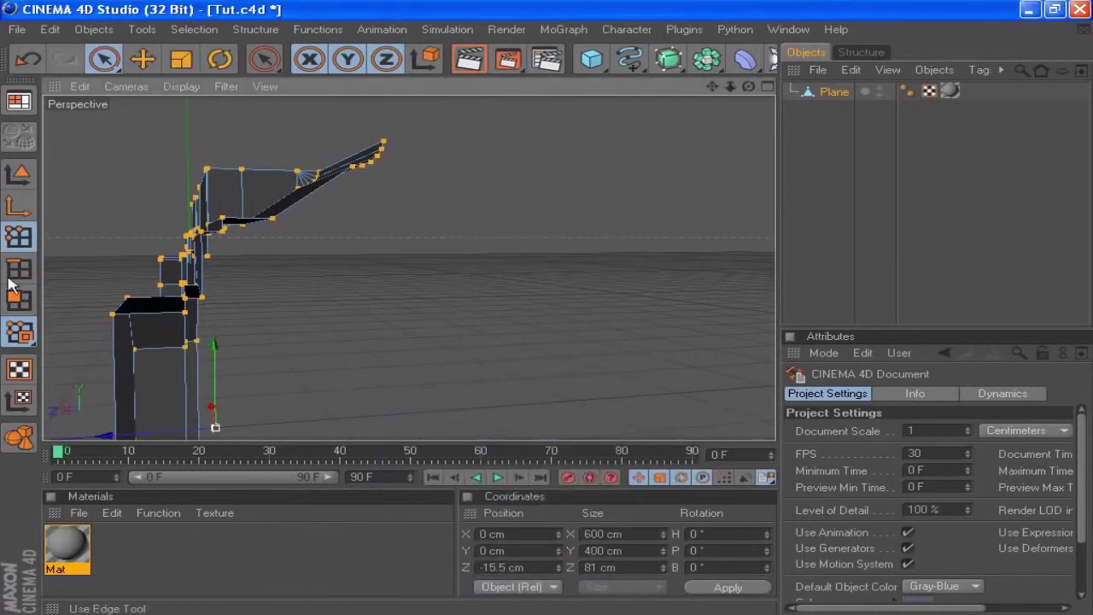
Select the three large central wall panels and apply Extrude Inner with an offset of 20 cm
click(18, 300)
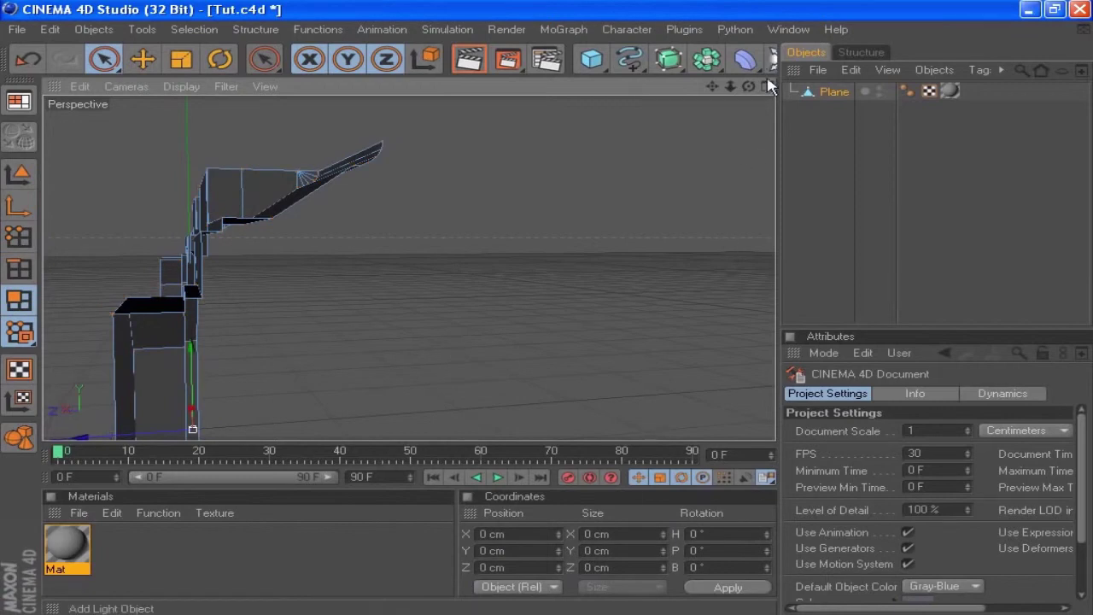
drag(748, 86, 714, 86)
scroll(441, 244, down, 2)
mouse_move(329, 245)
mouse_down()
mouse_move(525, 225)
mouse_move(407, 275)
mouse_up()
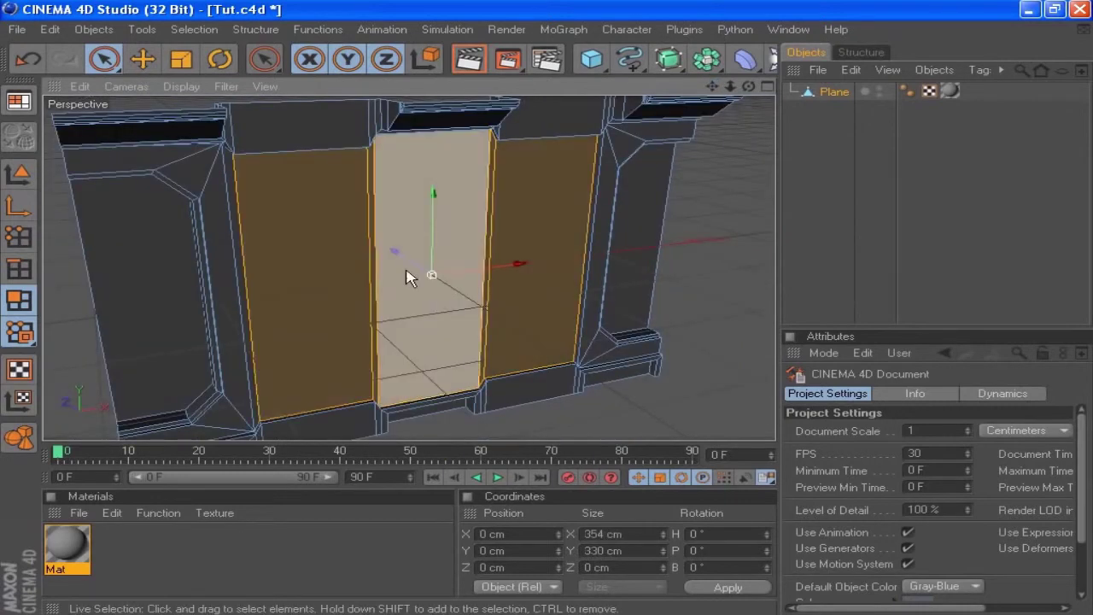
right_click(708, 214)
click(807, 454)
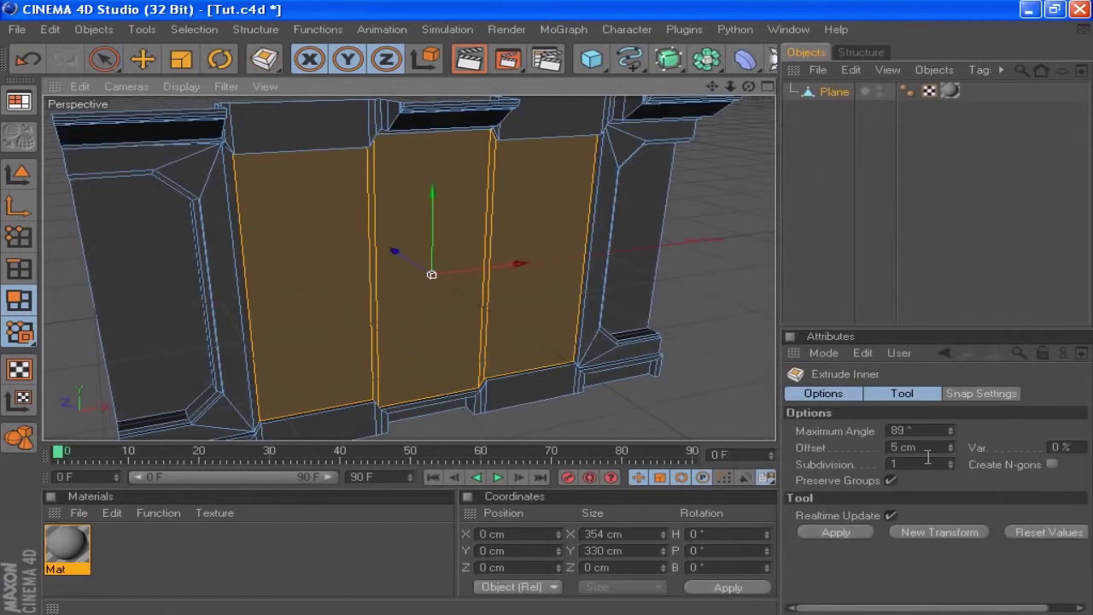
click(920, 449)
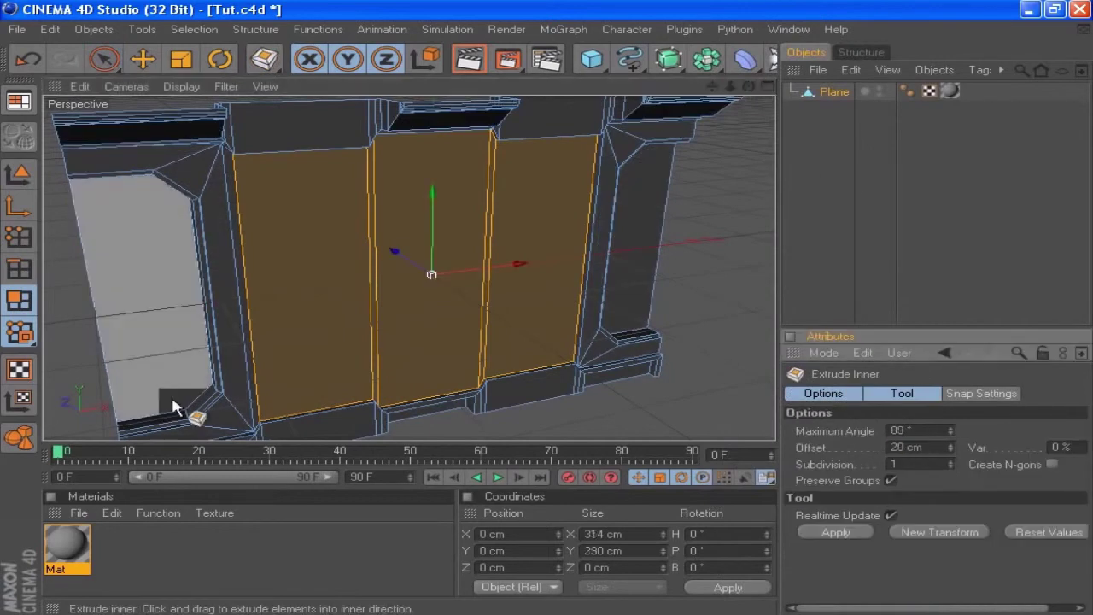
Apply the 20 cm inner extrusion and select the six upper corner points of the three inset panels
key(Return)
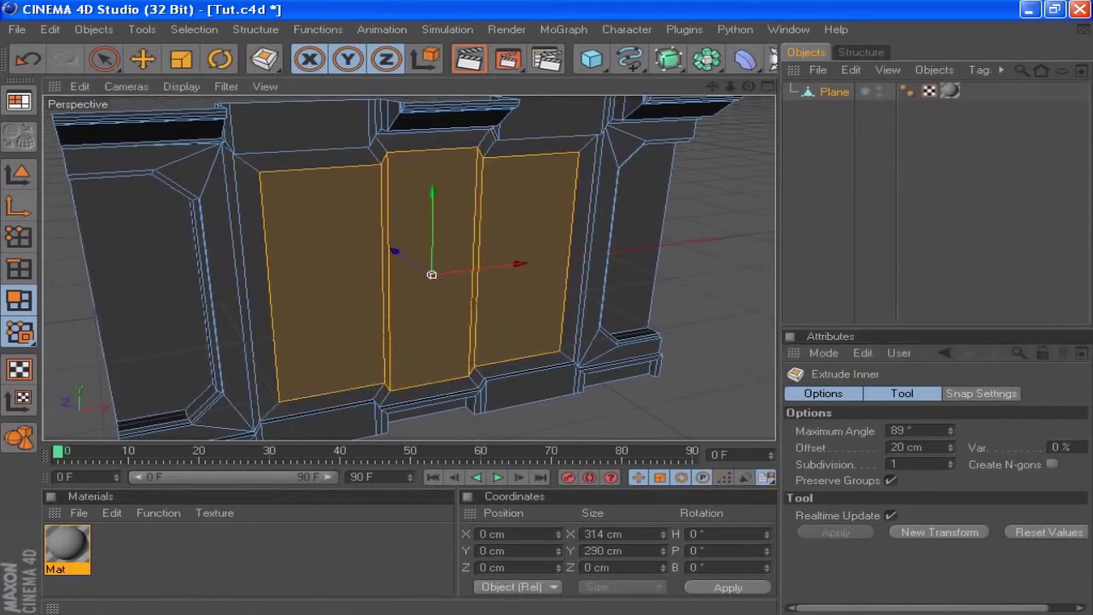
click(17, 236)
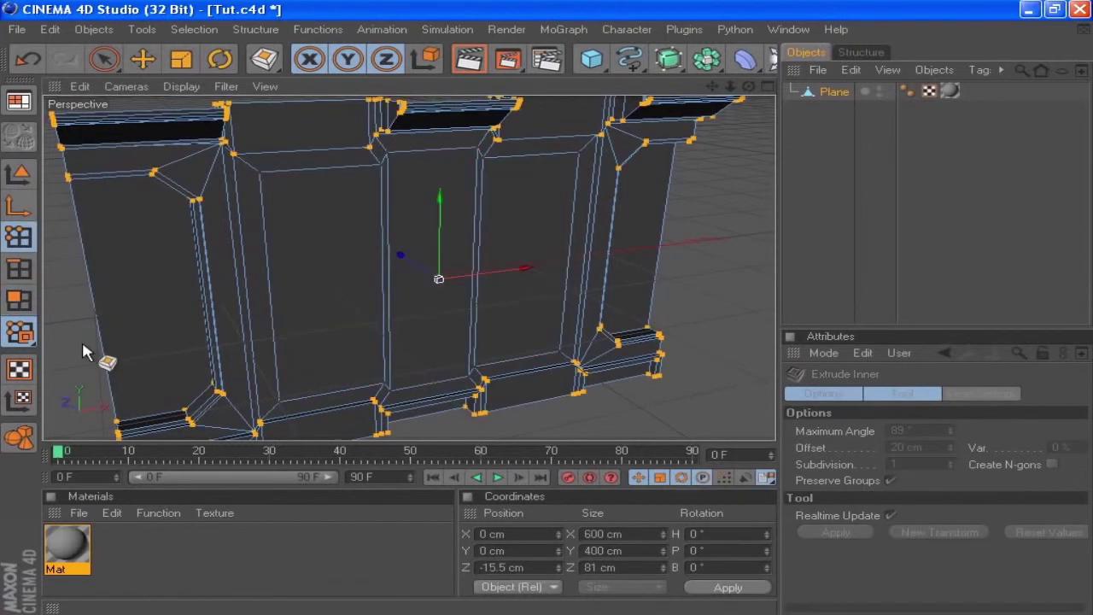
click(104, 58)
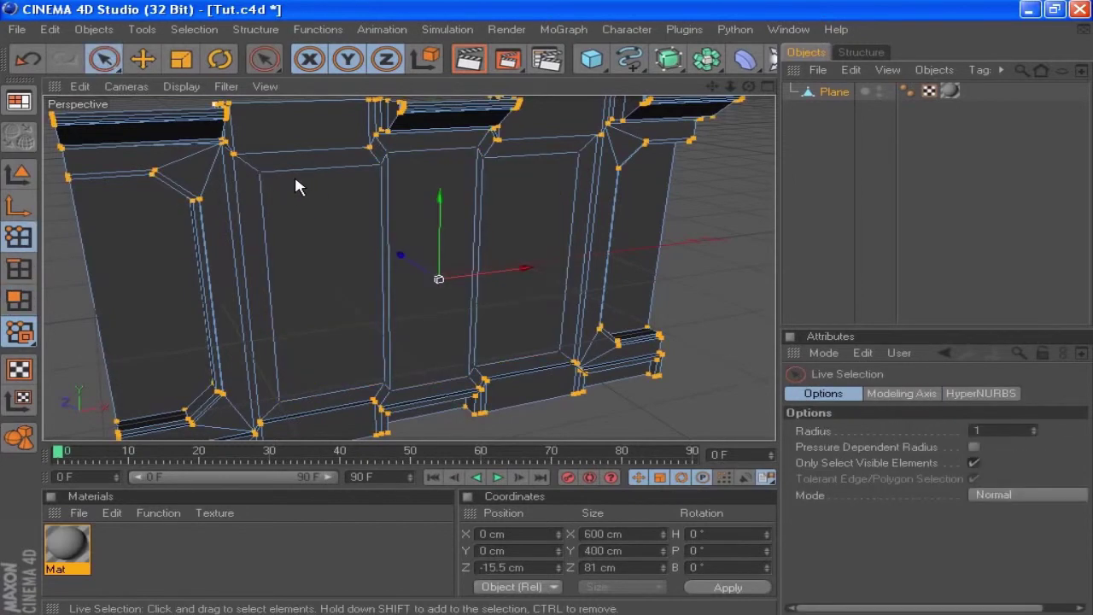
shift+click(260, 173)
shift+click(382, 164)
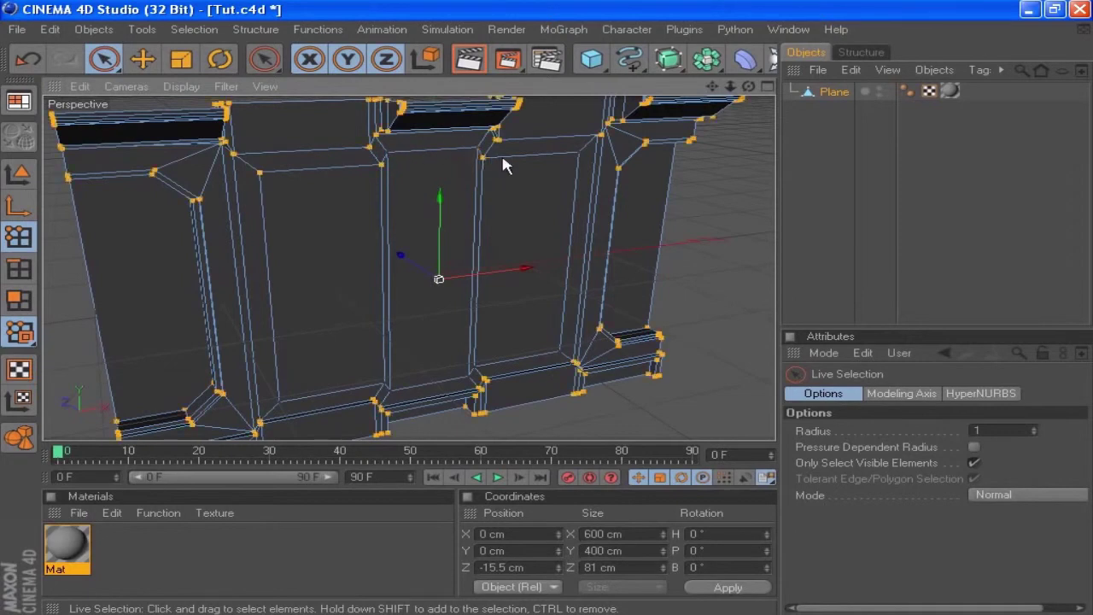
drag(565, 151, 593, 151)
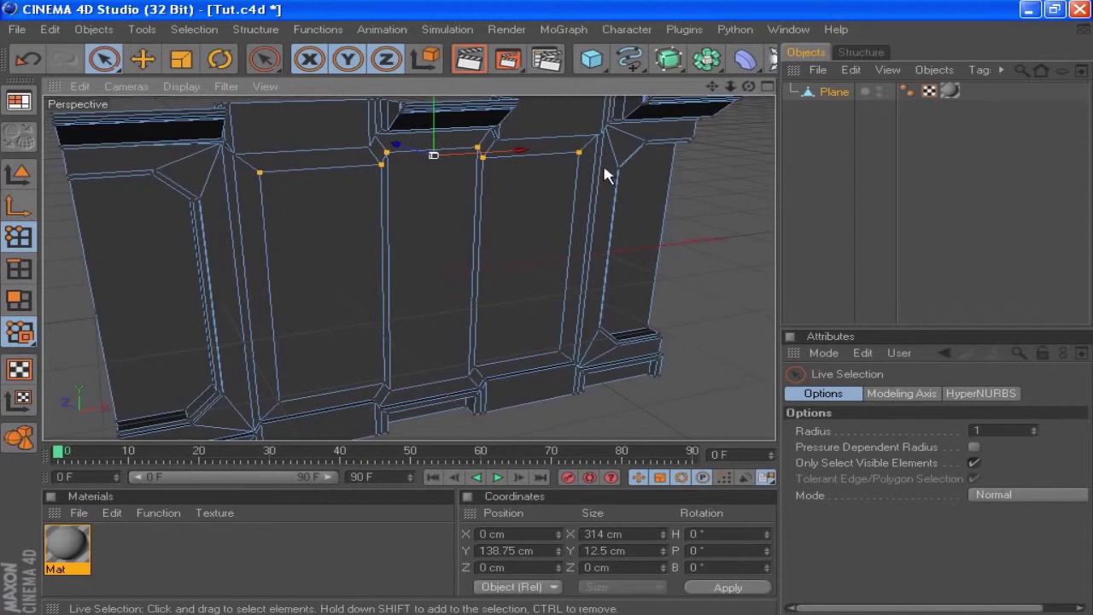
click(545, 551)
text(132)
click(700, 588)
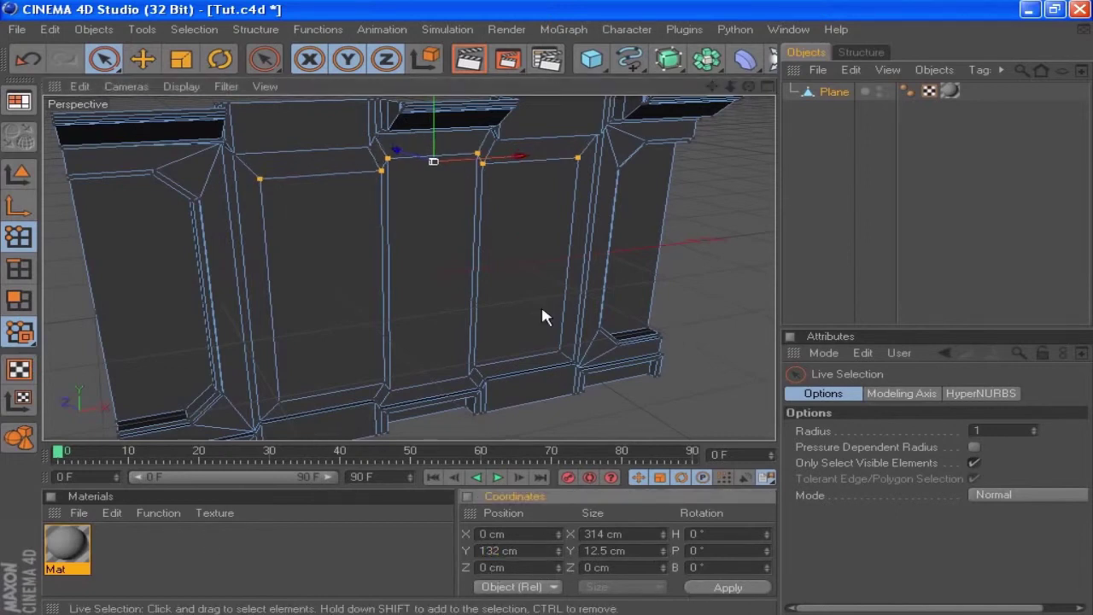
key(ctrl+z)
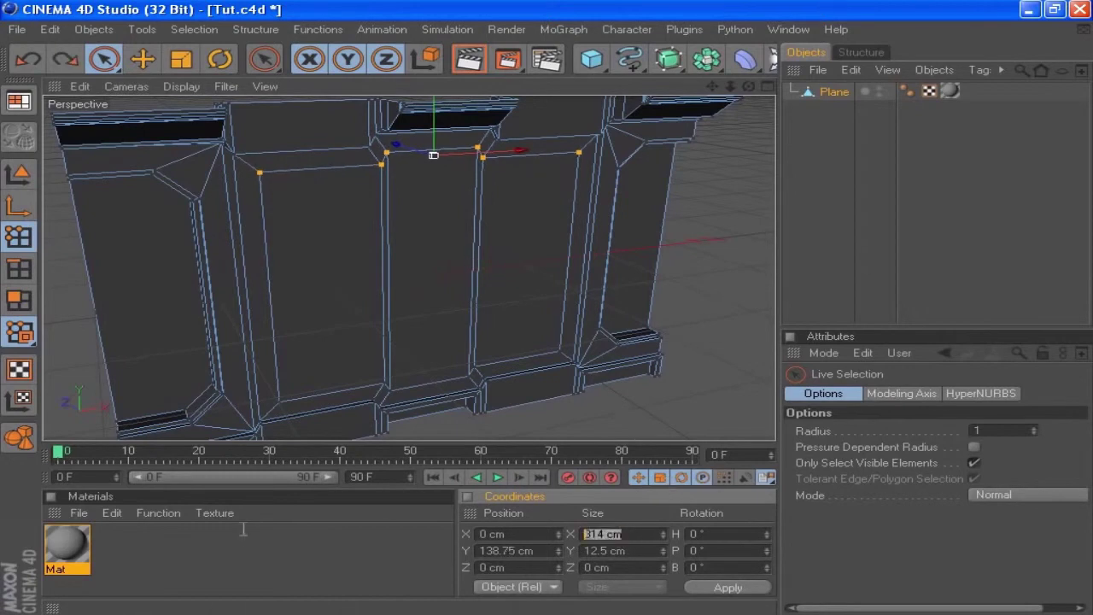
text(312)
click(736, 587)
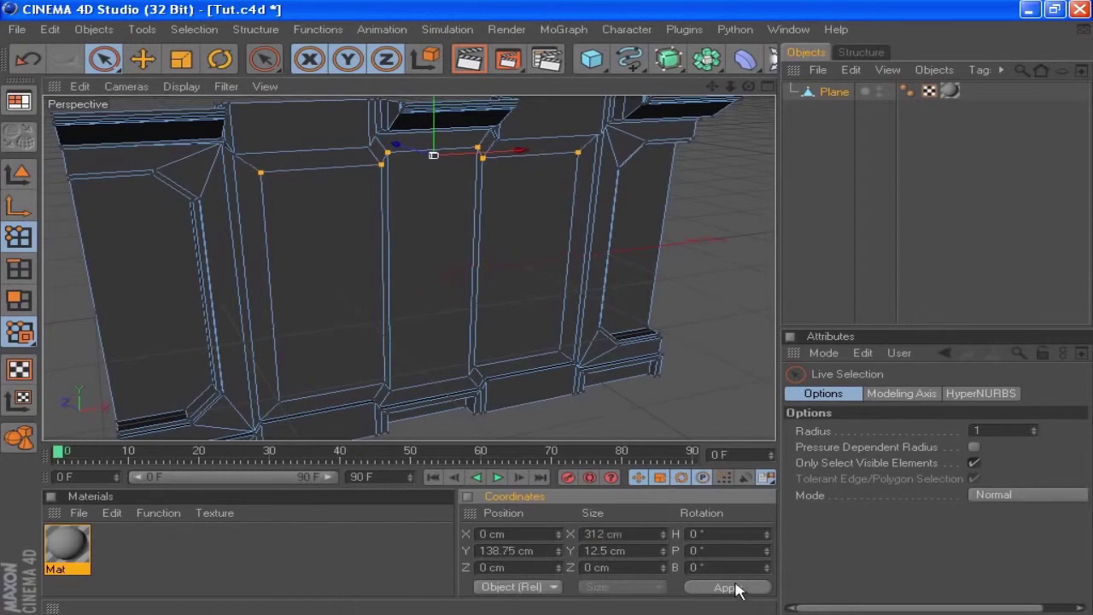
key(ctrl+z)
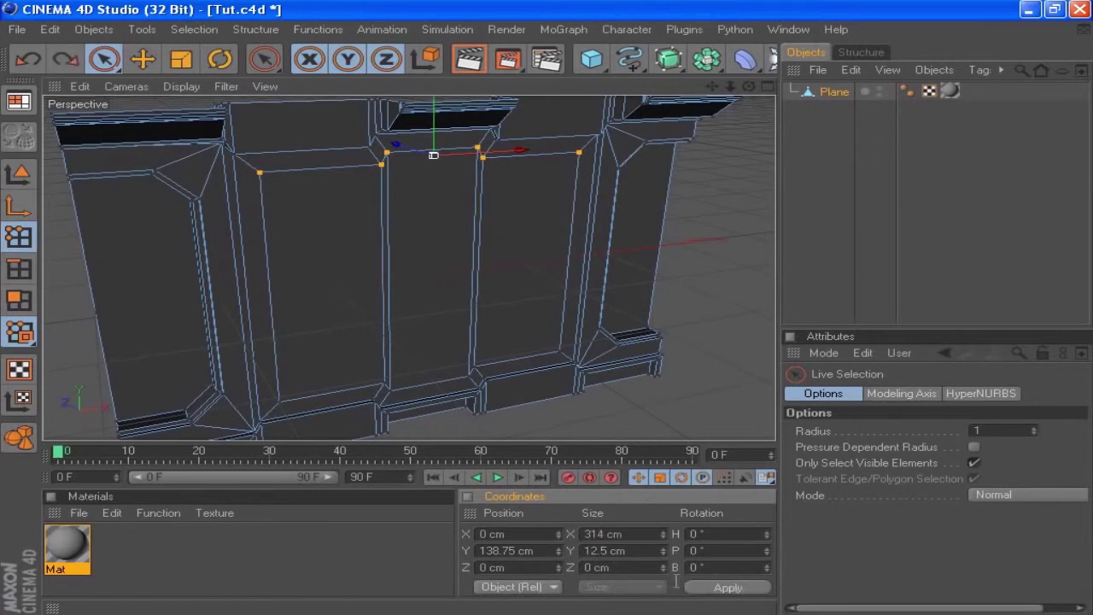
Flatten the six upper panel points to a Y size of 0 cm and place them at Y 132 cm
click(636, 554)
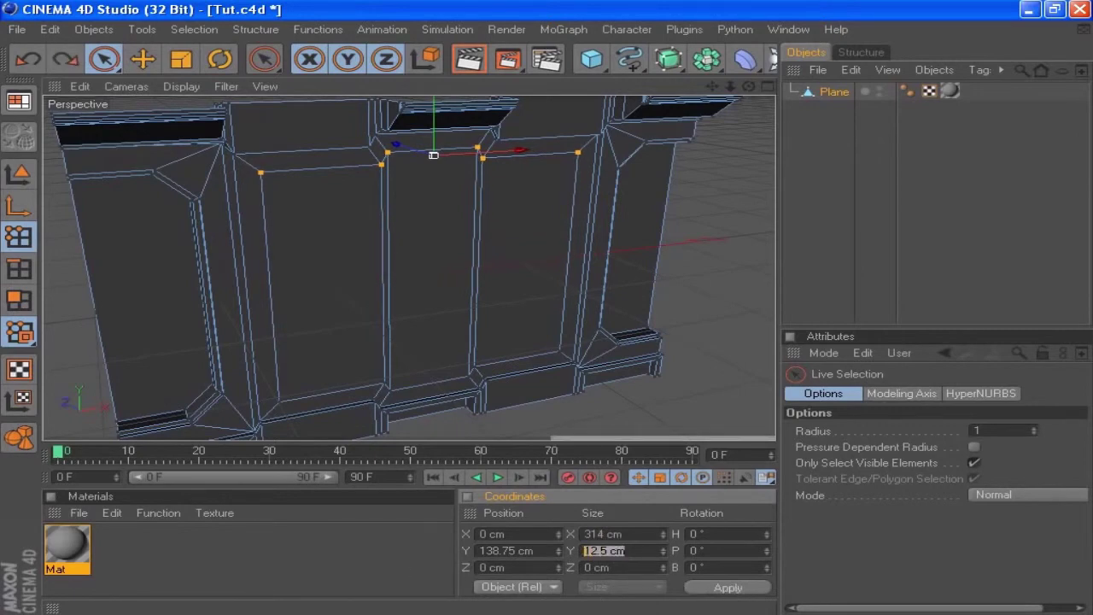
text(0)
click(724, 589)
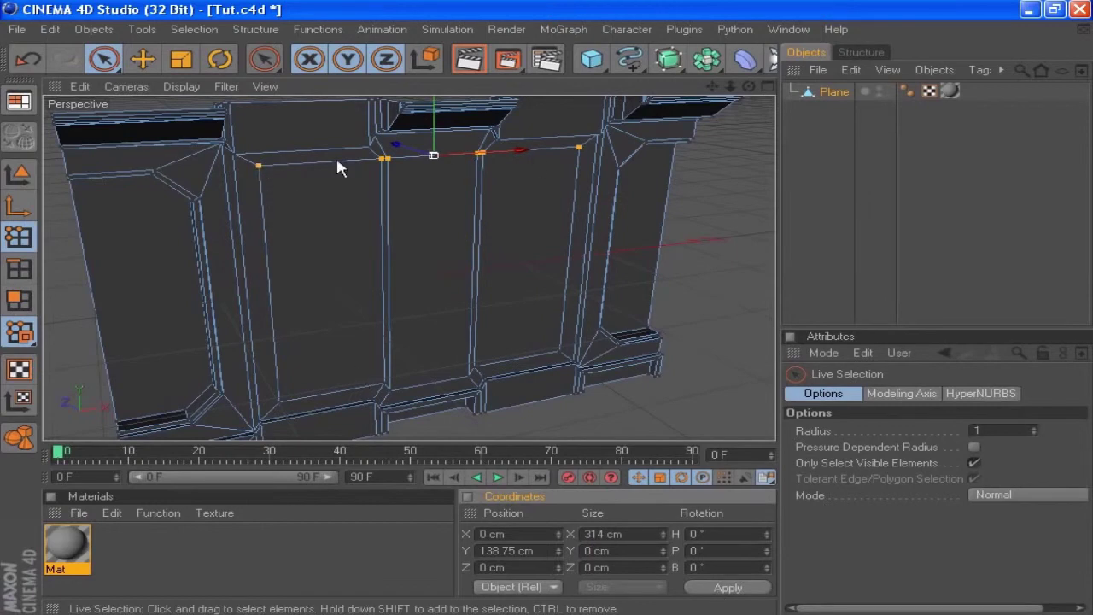
double_click(547, 550)
text(1)
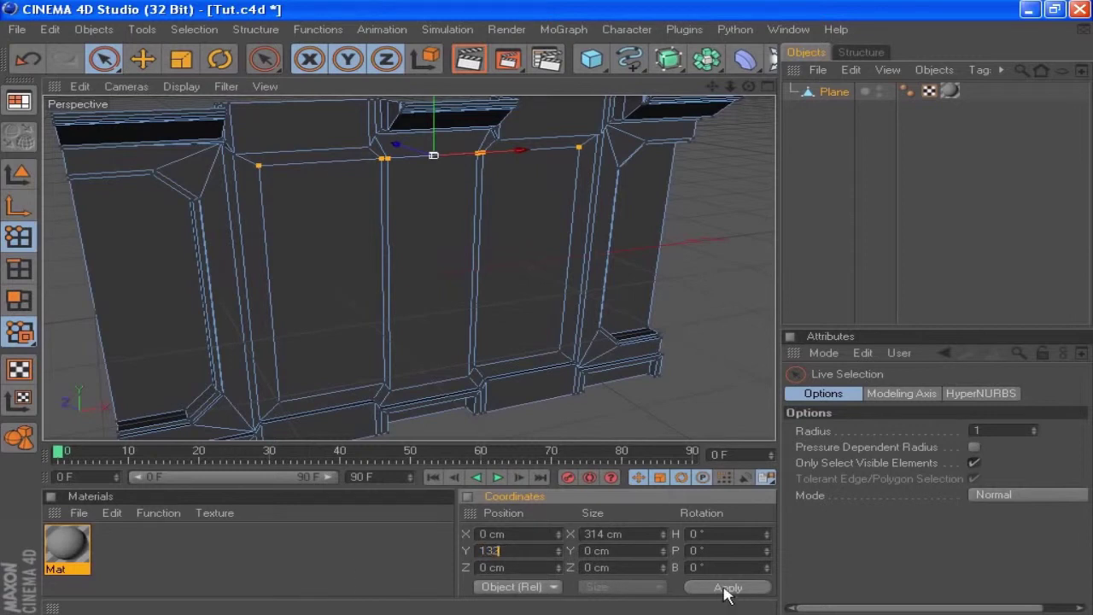
click(727, 588)
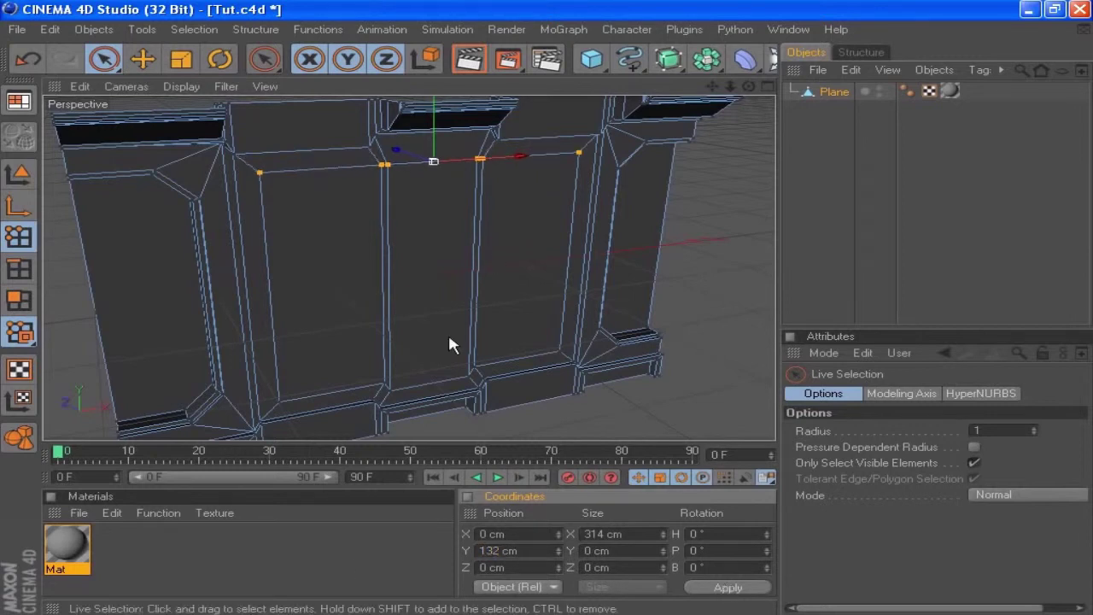
Select the six lower corner points of the inset panels, place them at Y -132 cm and flatten their Y size to 0 cm
click(279, 403)
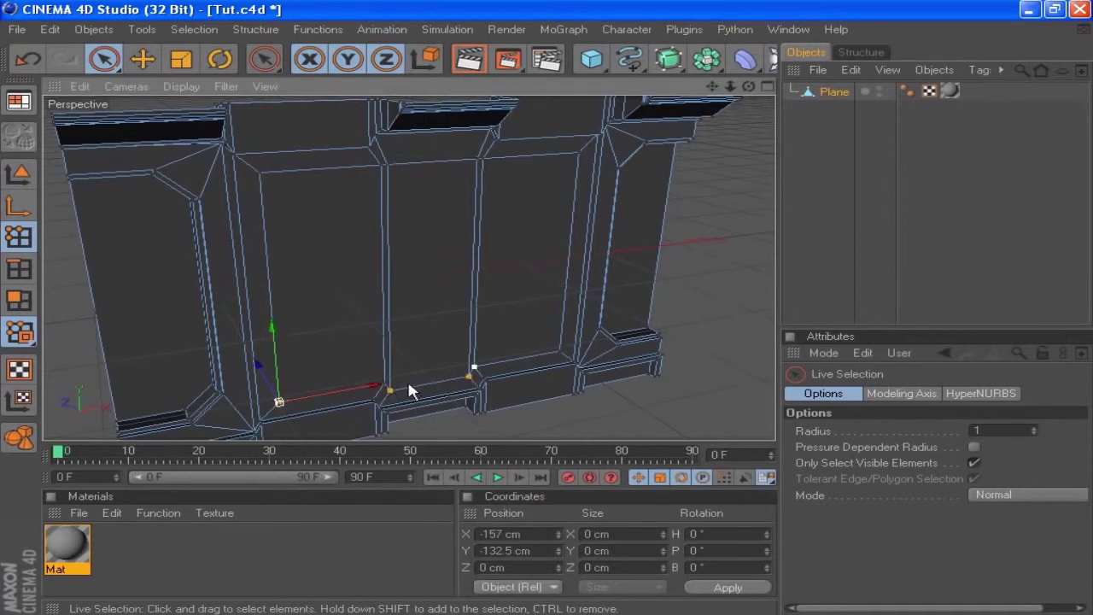
shift+click(559, 353)
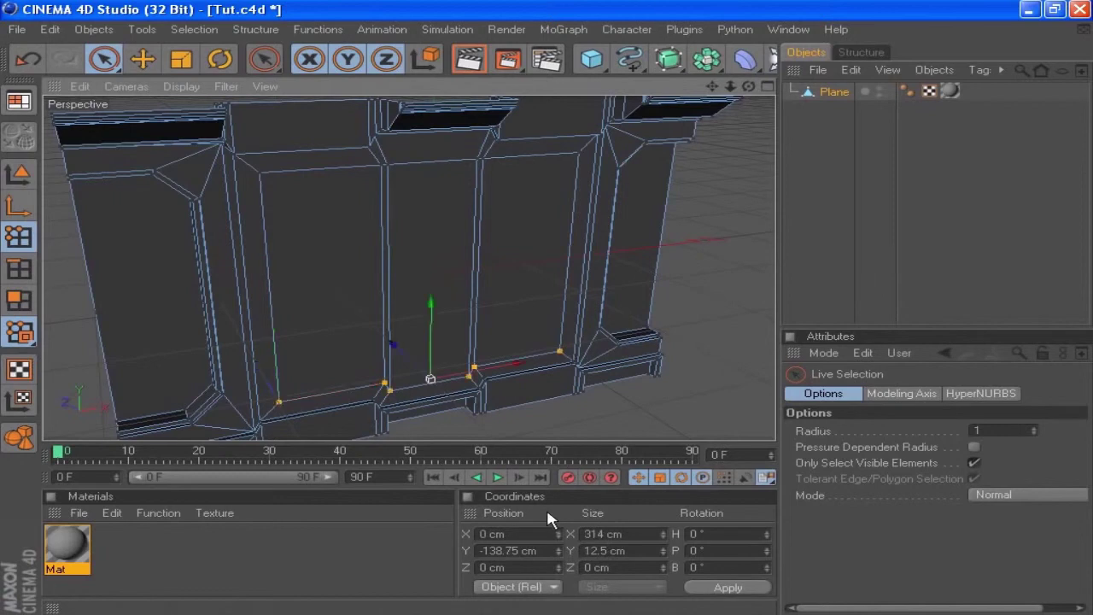
double_click(537, 551)
key(BackSpace)
key(Return)
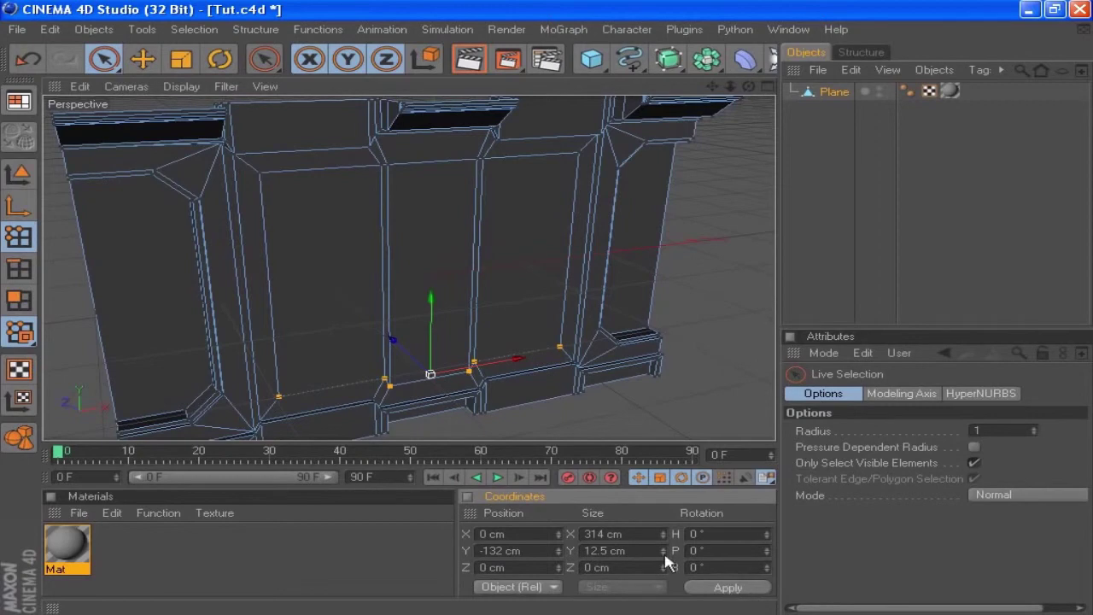
double_click(632, 547)
text(0)
click(739, 587)
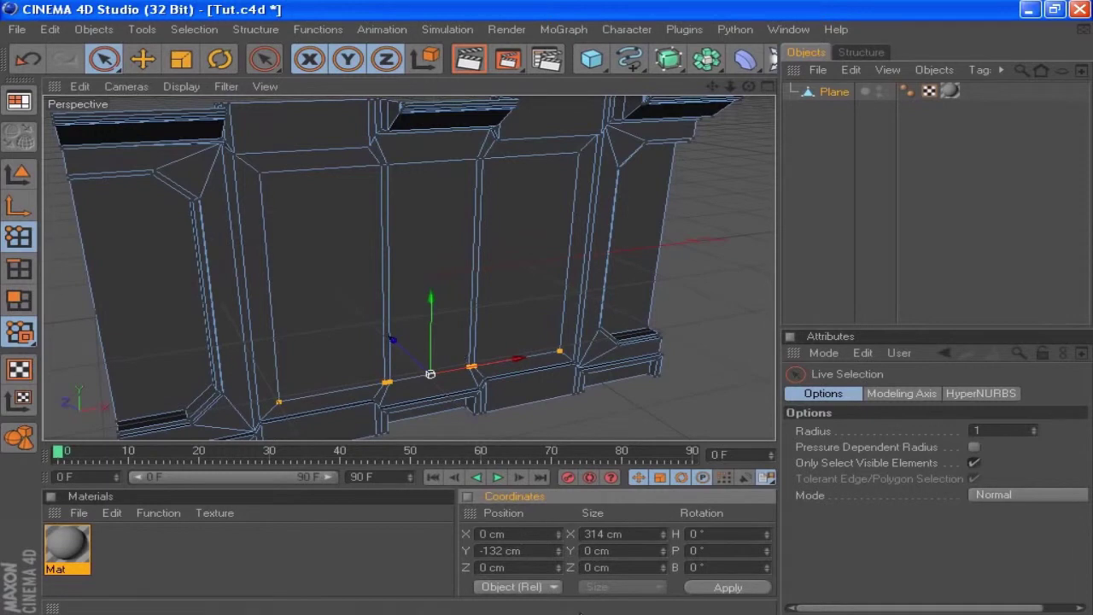
Weld the two lower points between the left and middle inset panels into one at their midpoint
drag(712, 87, 786, 0)
scroll(533, 201, up, 5)
drag(713, 86, 371, 442)
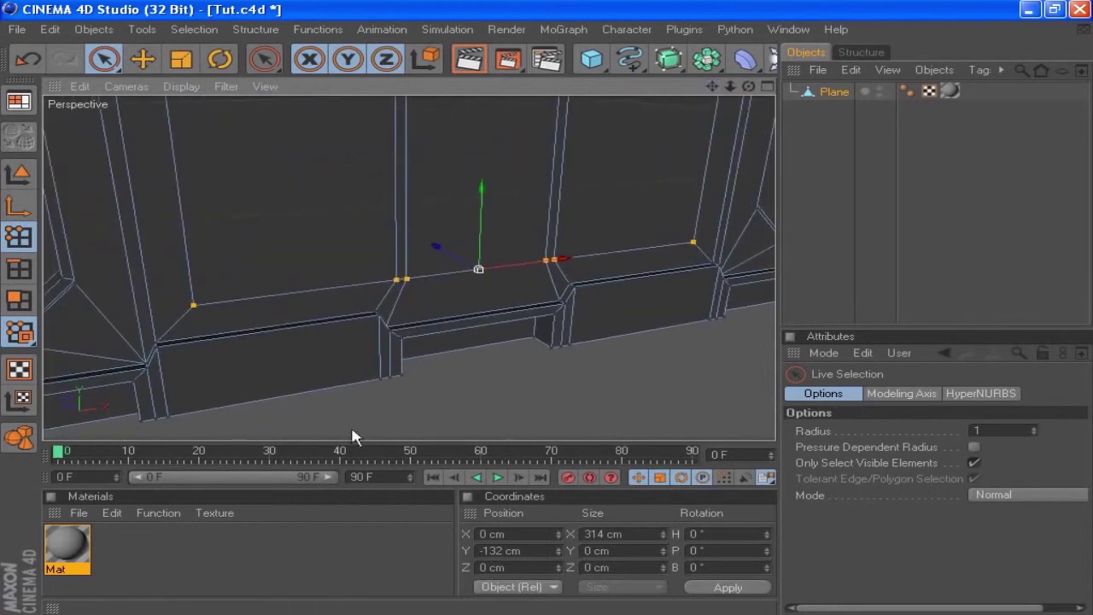
click(397, 282)
right_click(431, 259)
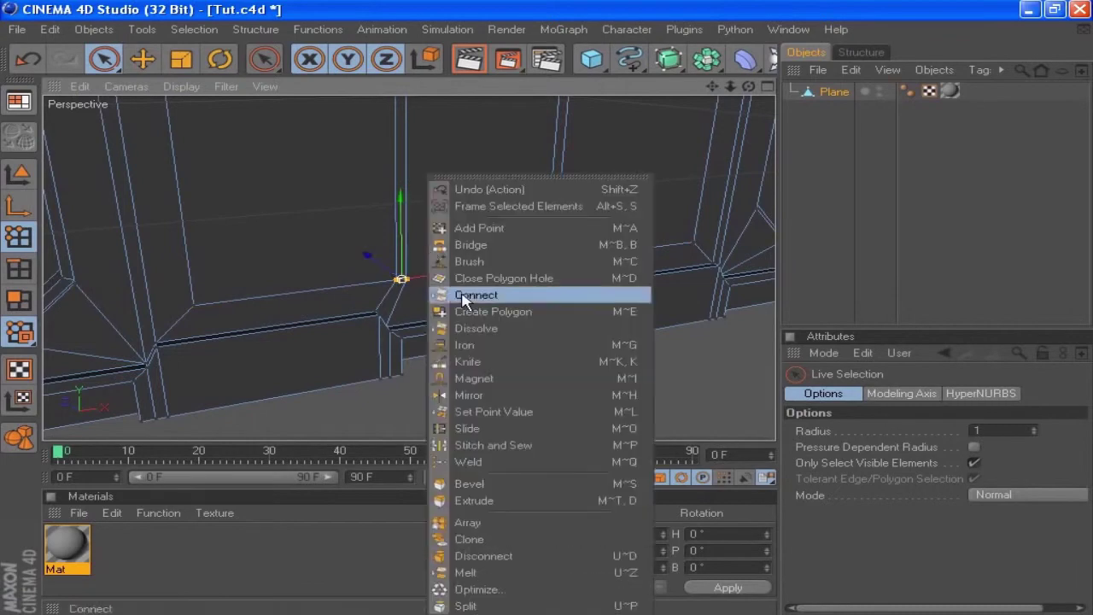
click(471, 461)
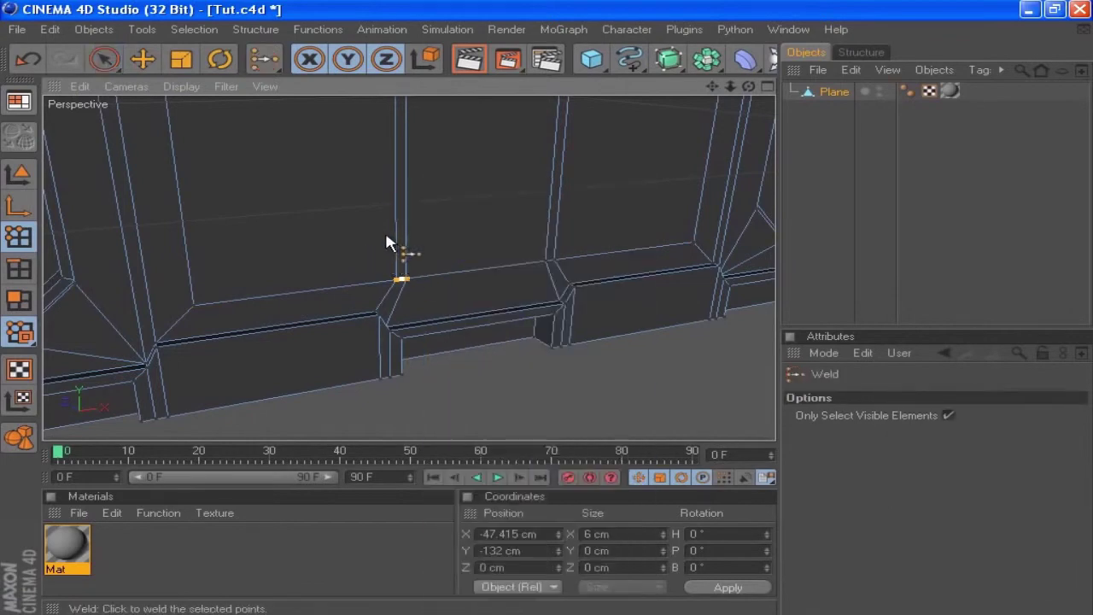
click(402, 280)
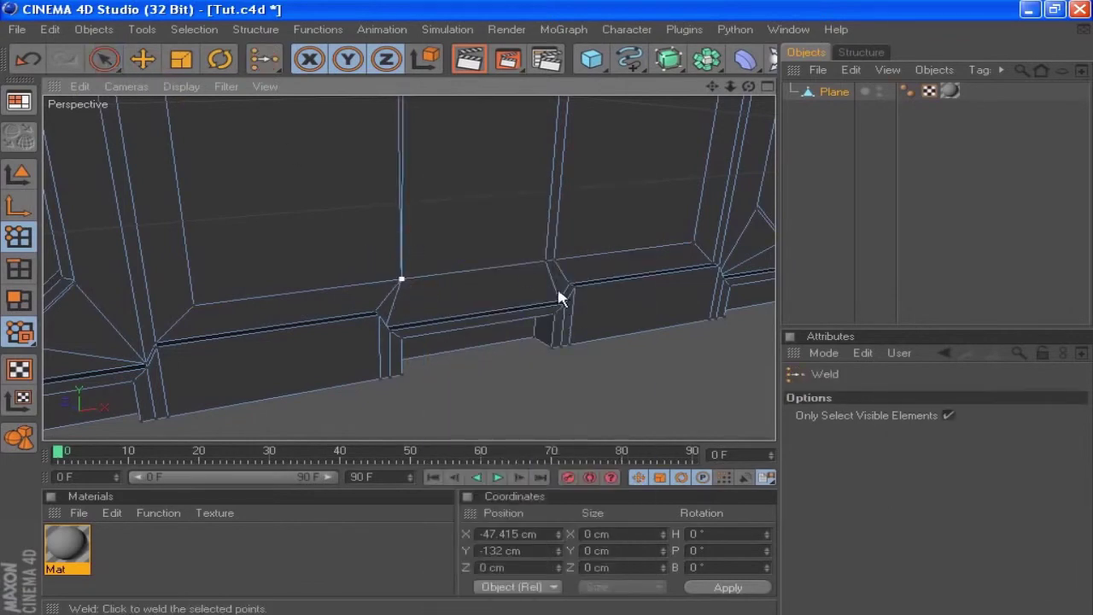
Weld the two lower points between the middle and right inset panels onto the right-hand point
key(space)
shift+click(552, 260)
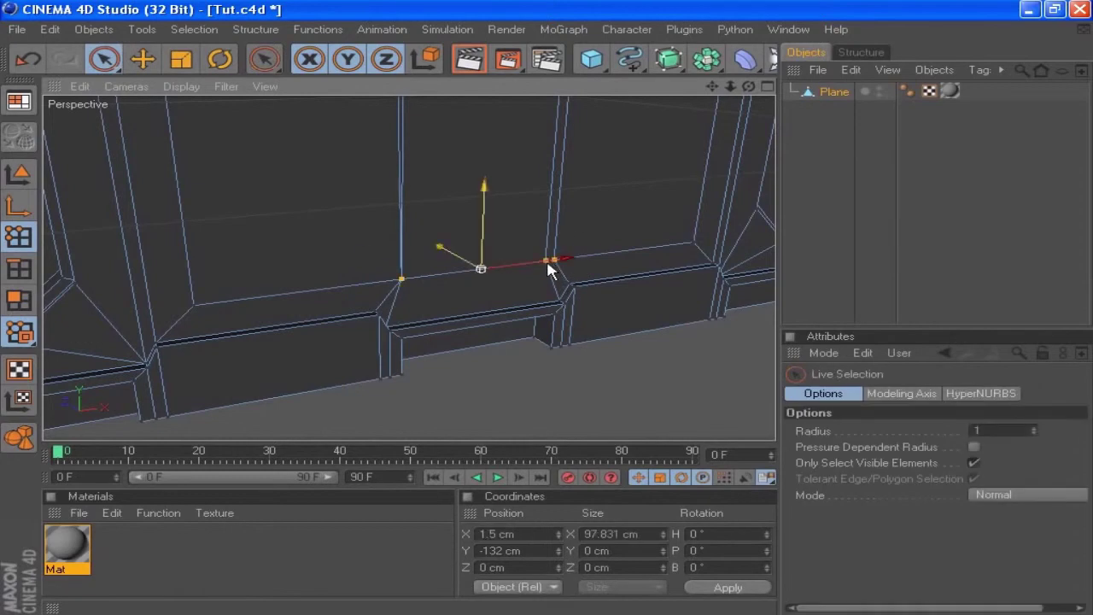
click(551, 261)
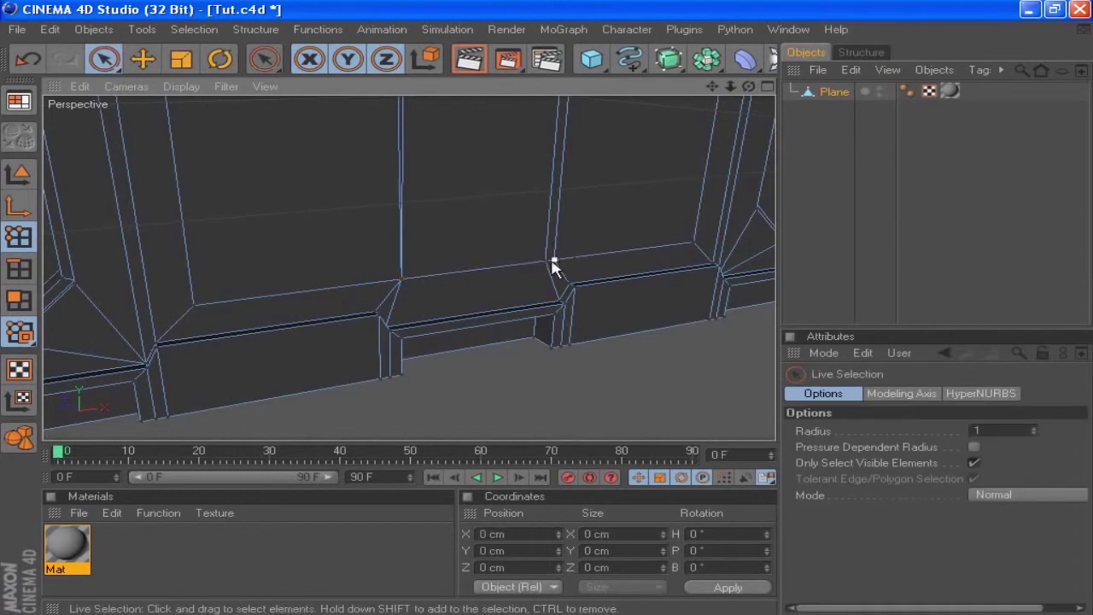
click(547, 261)
right_click(562, 259)
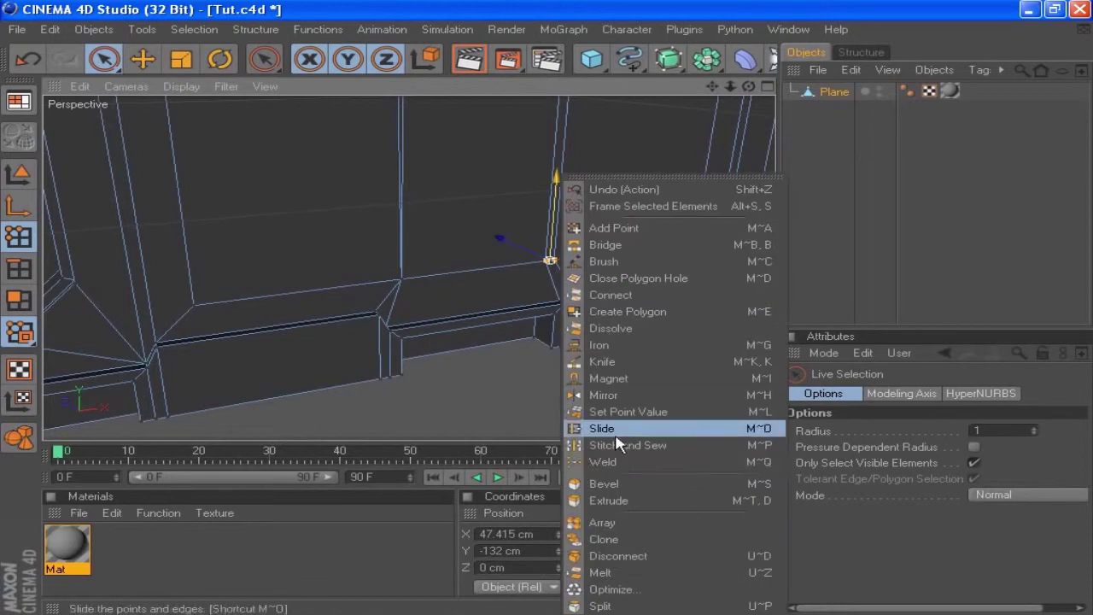
click(564, 454)
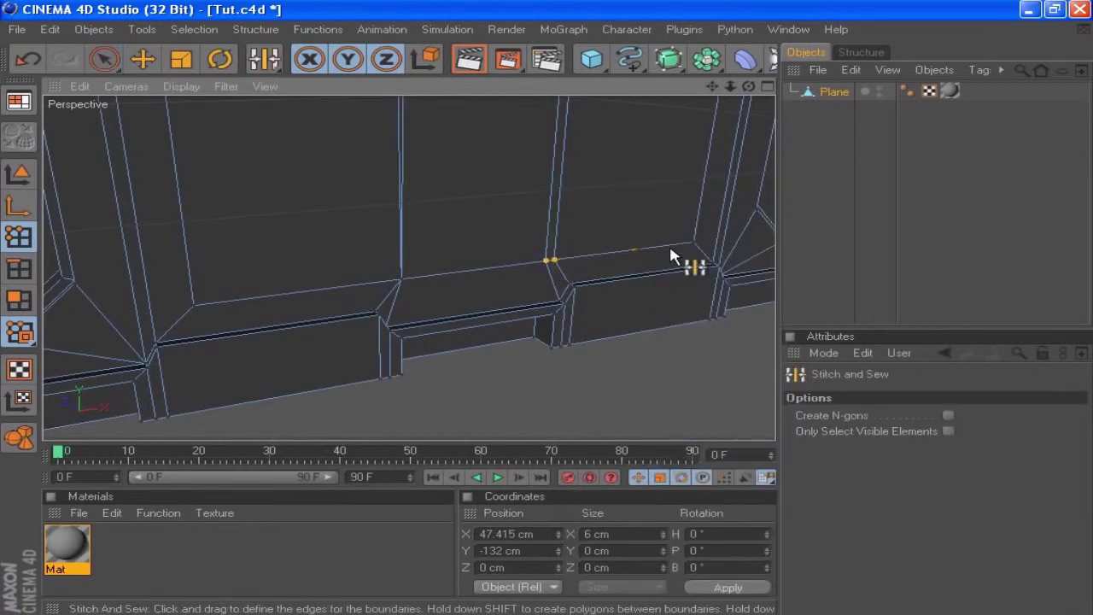
right_click(551, 261)
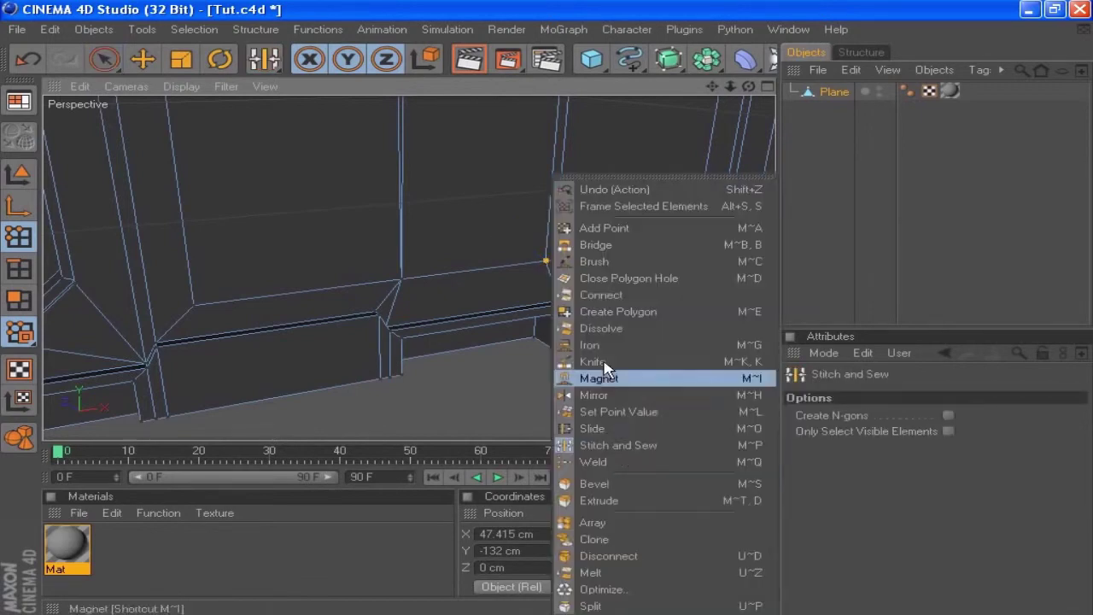
click(603, 472)
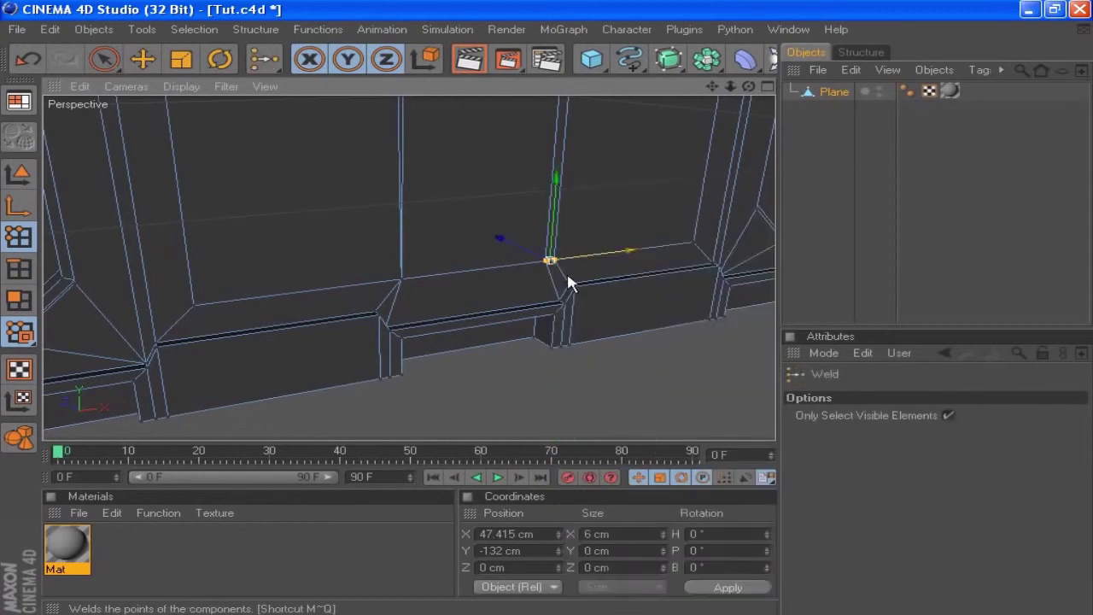
click(554, 259)
Weld the two upper points between the left and middle inset panels into one at their midpoint
drag(711, 87, 708, 543)
key(space)
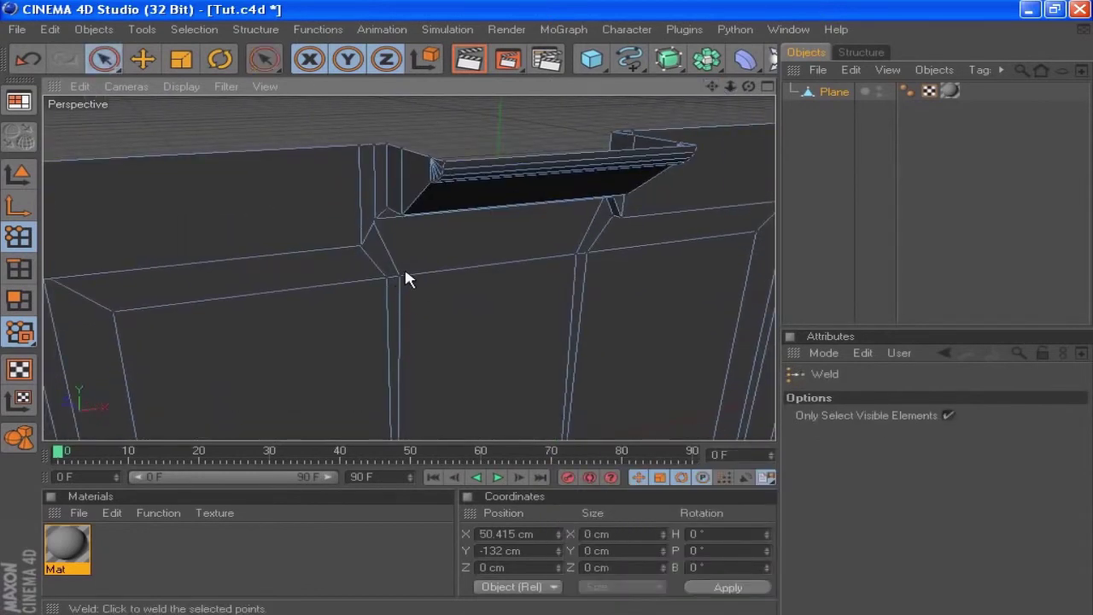
click(388, 278)
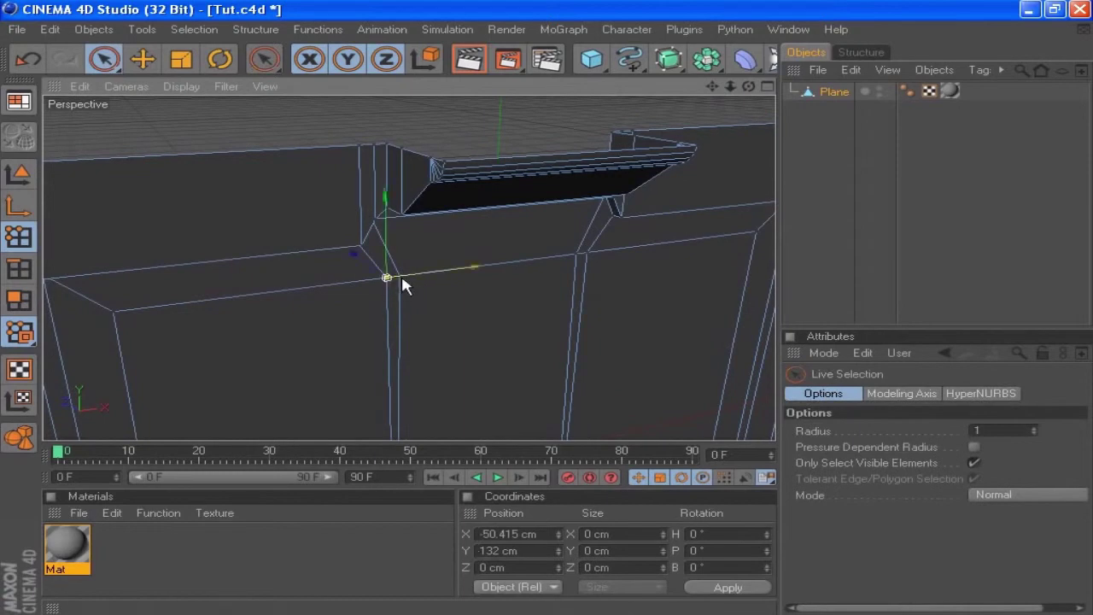
click(422, 303)
click(386, 278)
key(space)
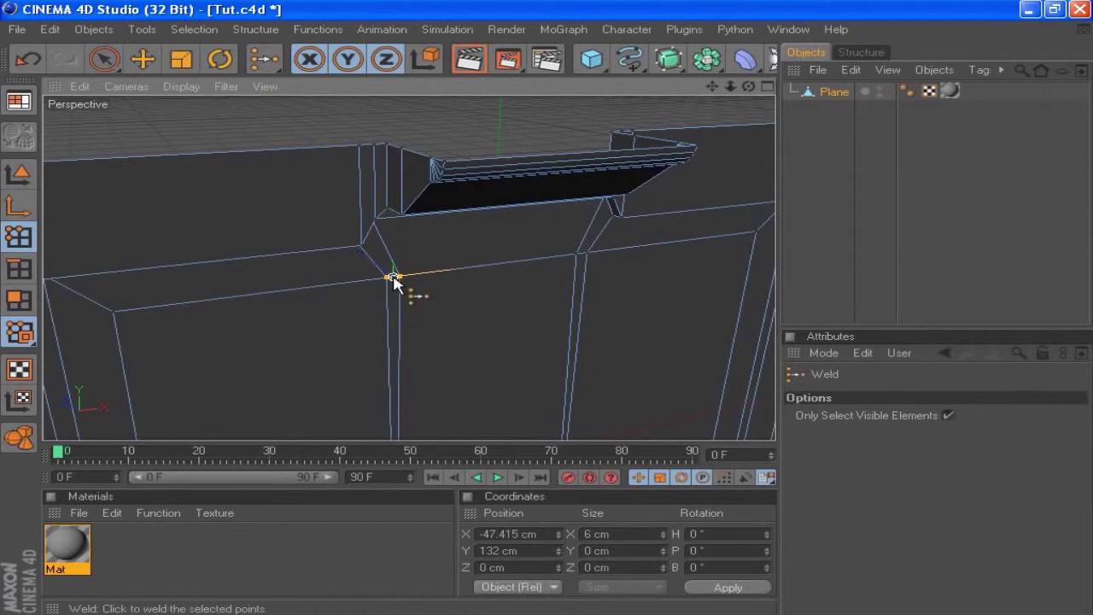
click(394, 279)
key(space)
click(580, 256)
key(space)
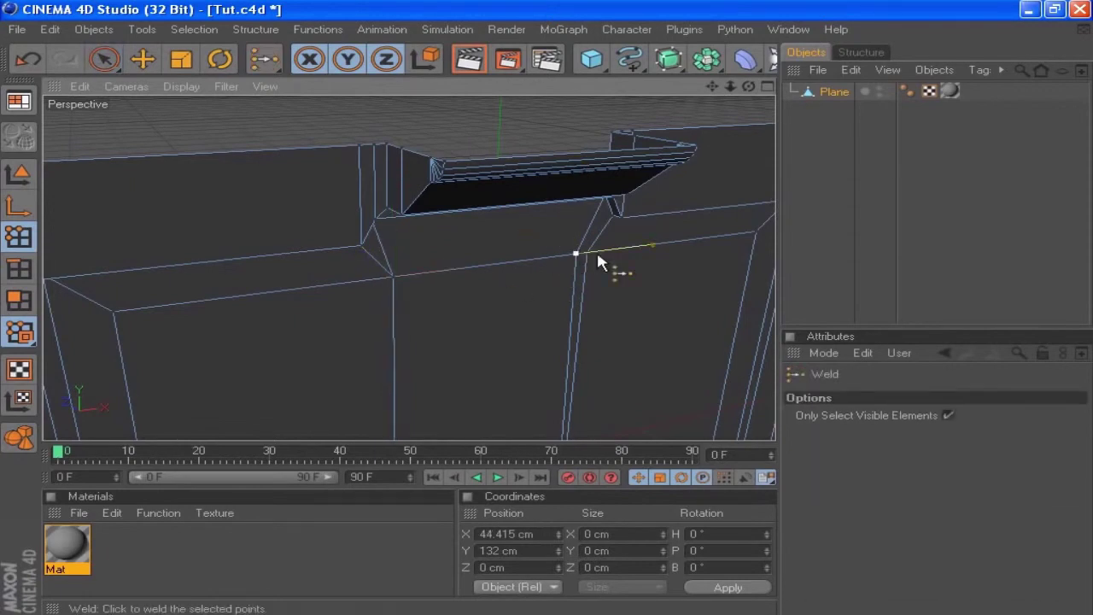
click(598, 262)
key(space)
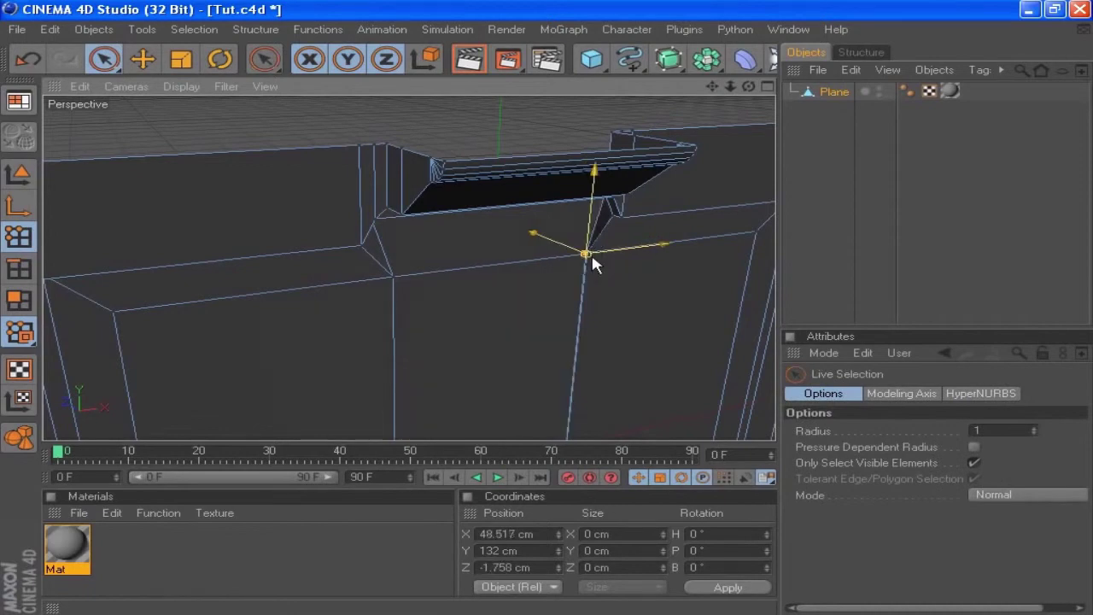
key(ctrl+z)
Weld the two upper points between the middle and right inset panels onto the left-hand point
click(599, 259)
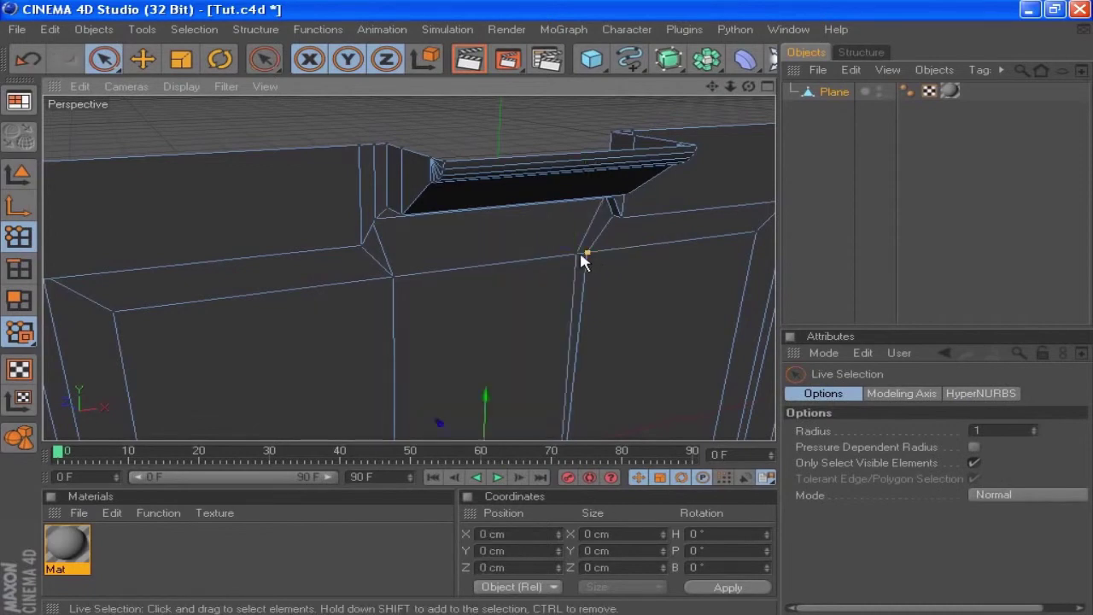
click(578, 261)
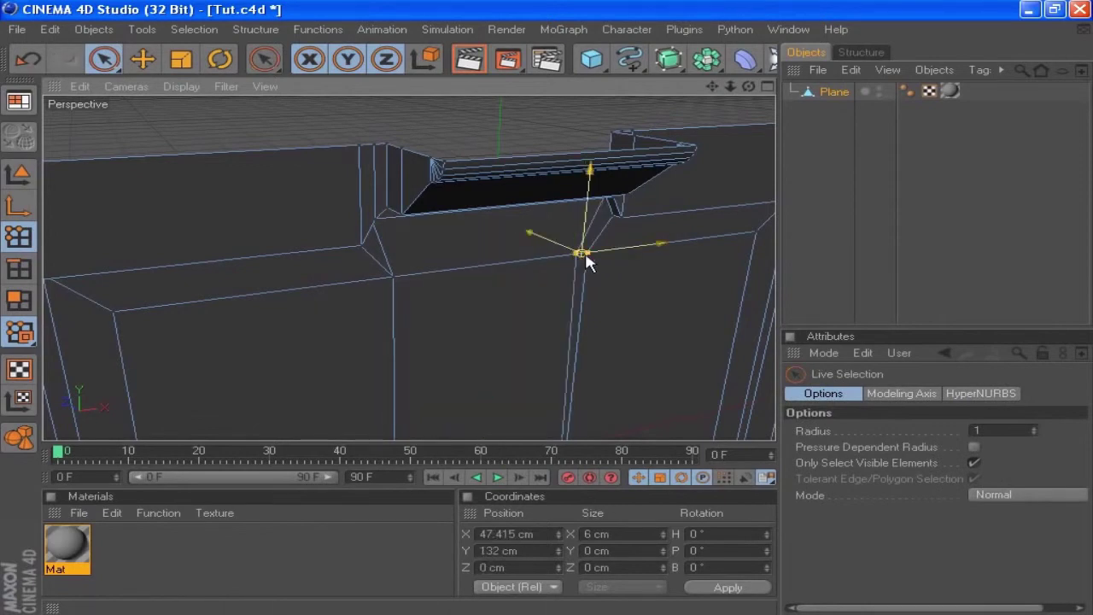
key(space)
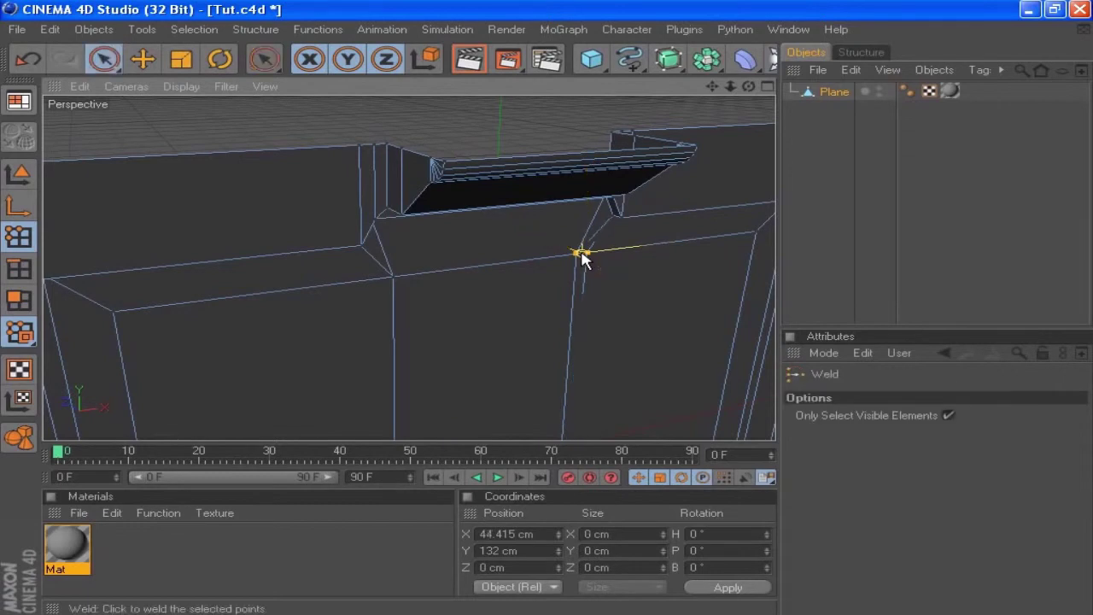
key(space)
Save the wall scene under its existing file name
scroll(597, 269, down, 5)
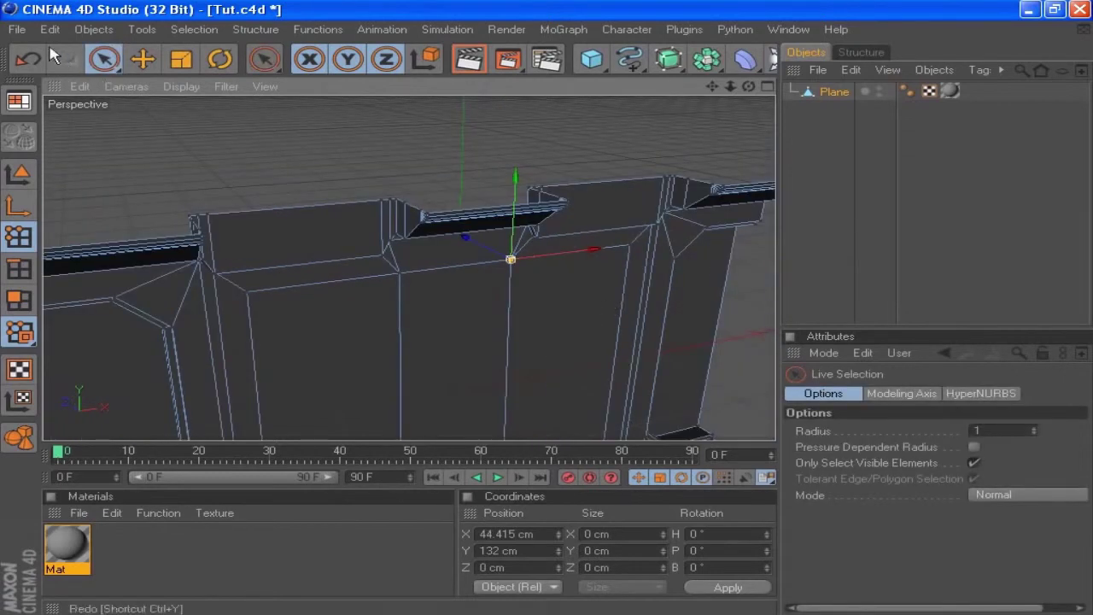
click(16, 29)
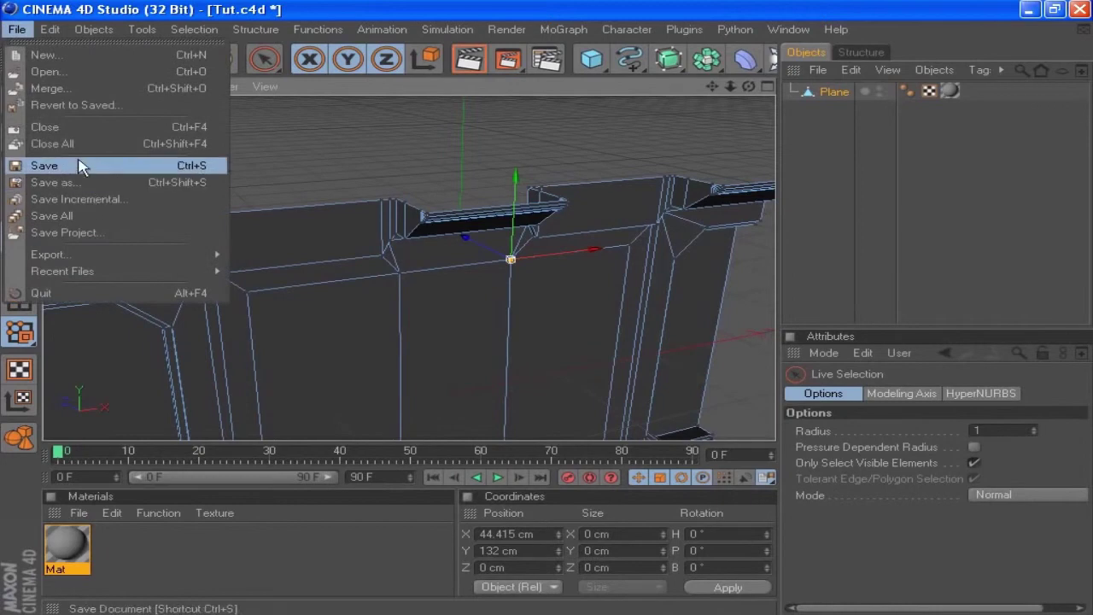
click(81, 166)
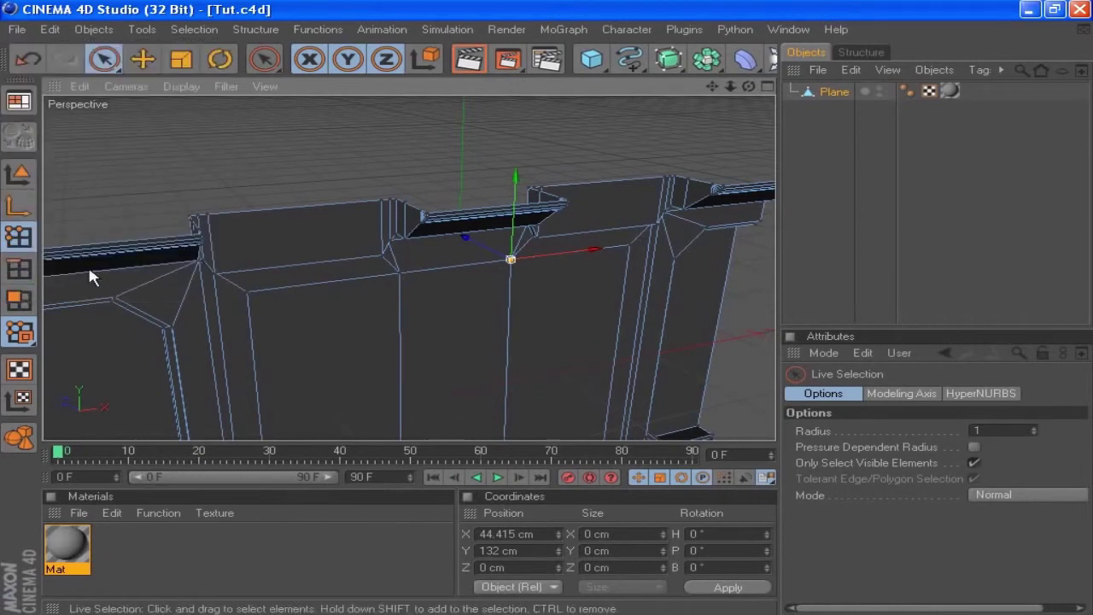
Extrude the three polygons of the wall's central panel with an offset of -7 cm
click(18, 300)
drag(556, 321, 360, 329)
click(360, 336)
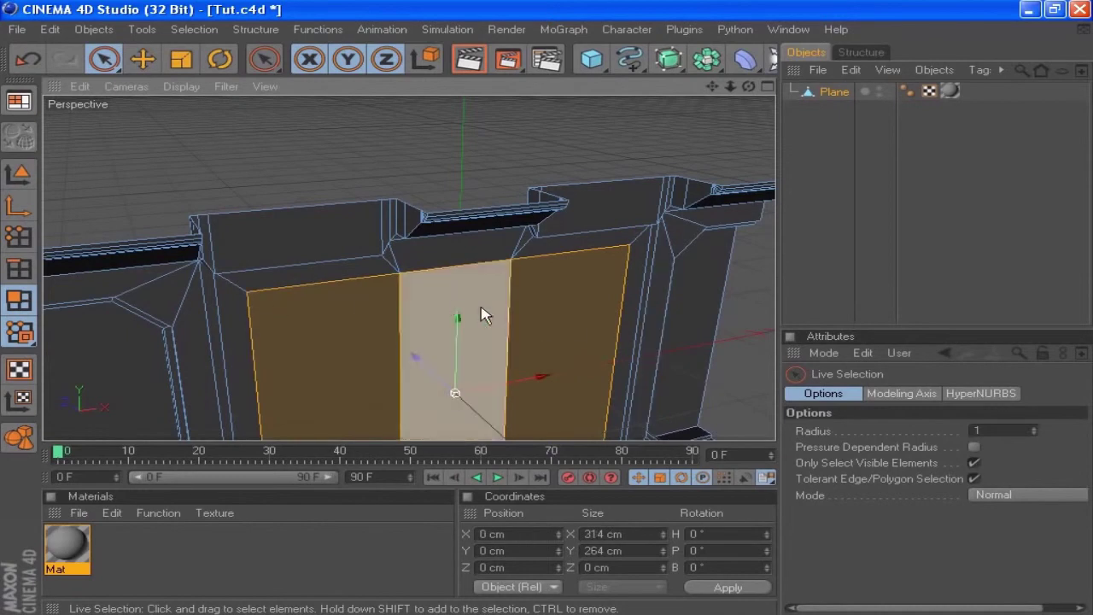
right_click(523, 136)
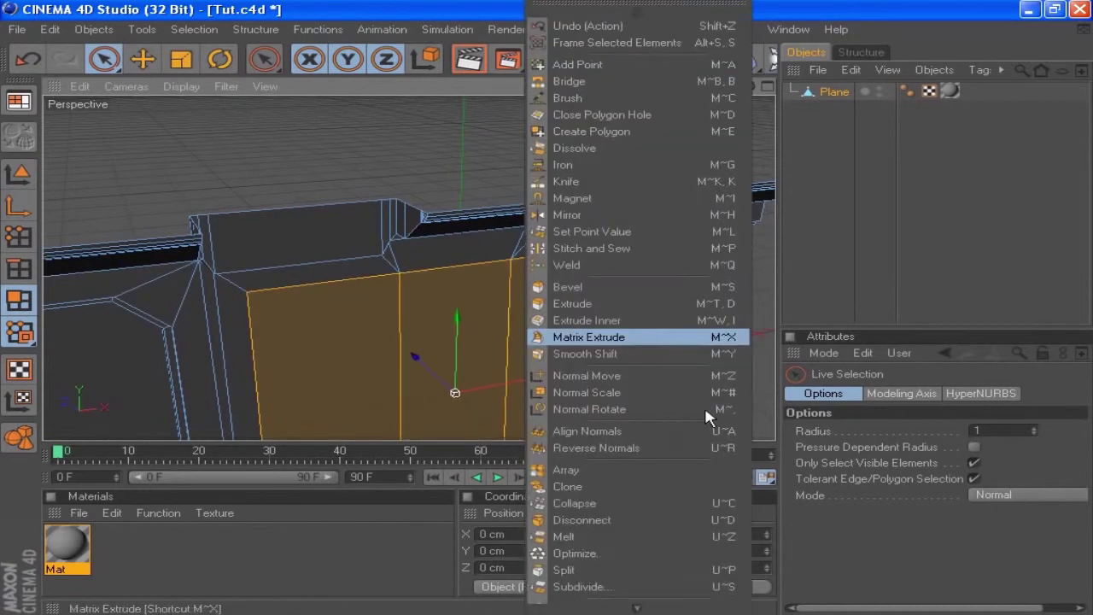
click(607, 305)
double_click(907, 446)
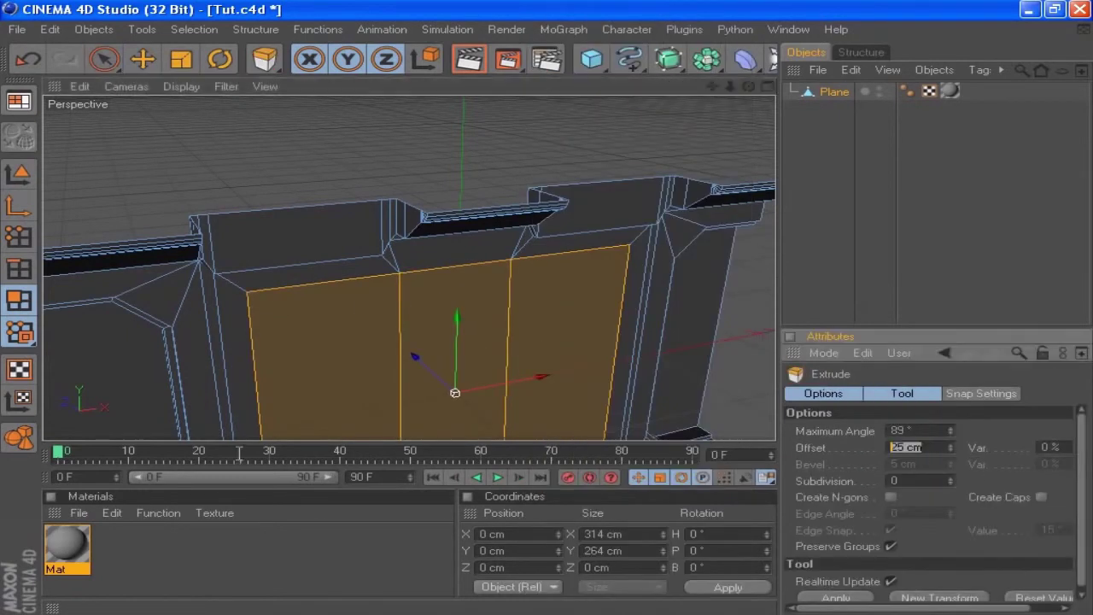
text(-7)
key(Return)
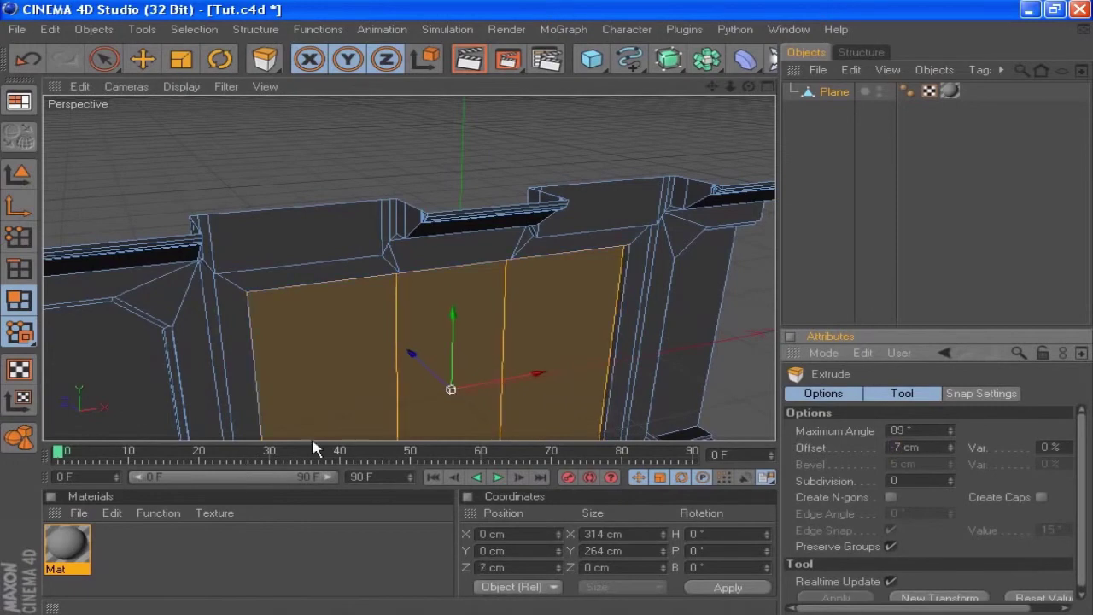
Select the short depth edge at the upper right corner of the recessed central panel
click(18, 268)
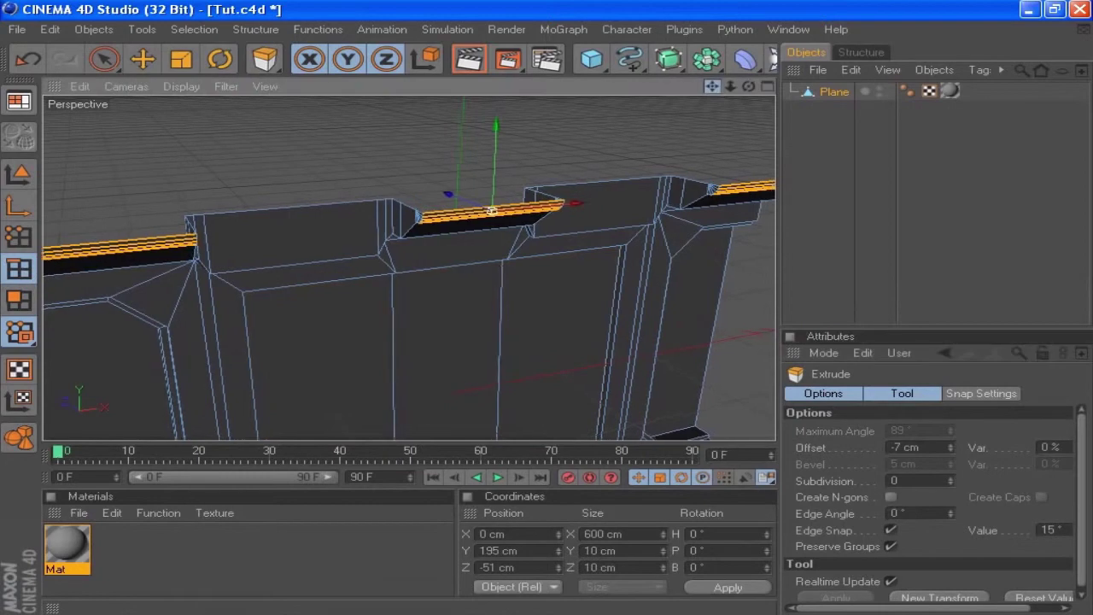
alt+middle_drag(545, 239, 336, 270)
scroll(464, 267, up, 4)
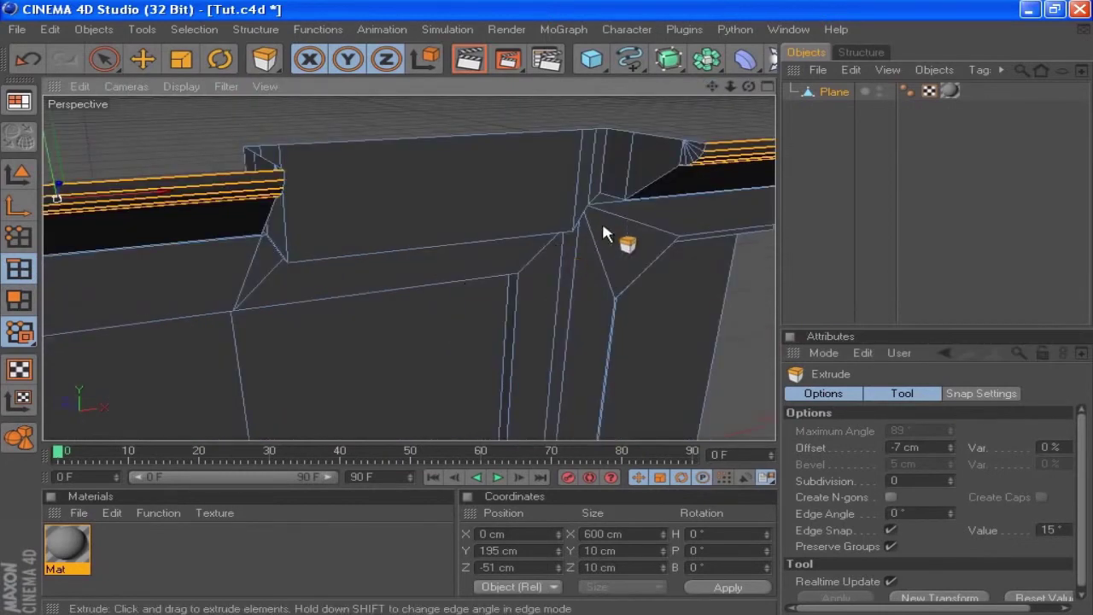
scroll(553, 256, up, 4)
drag(748, 87, 709, 38)
drag(711, 87, 710, 29)
click(103, 60)
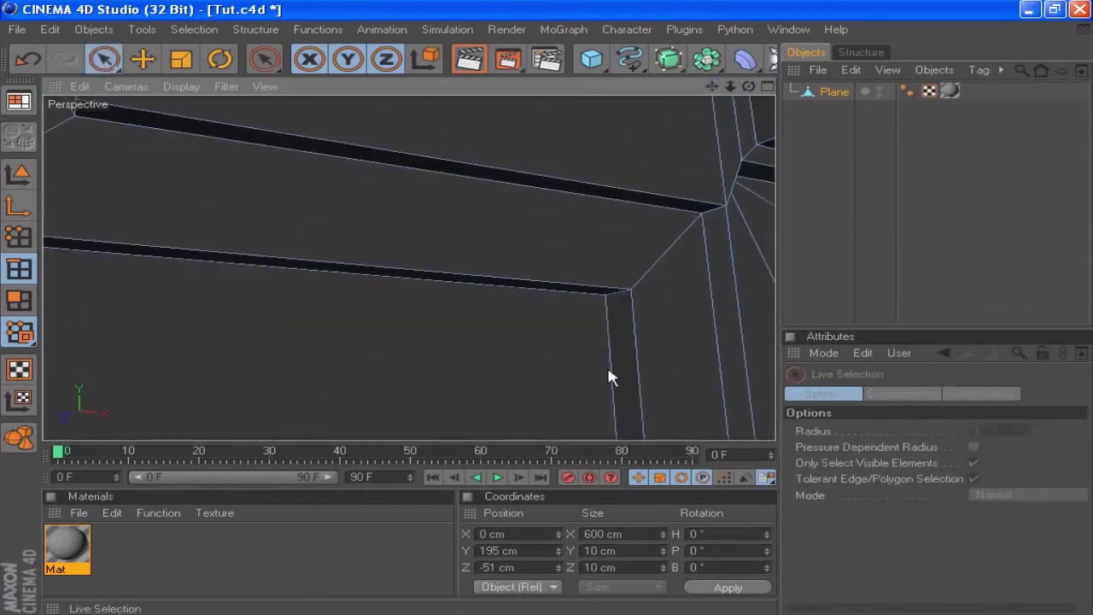
click(616, 294)
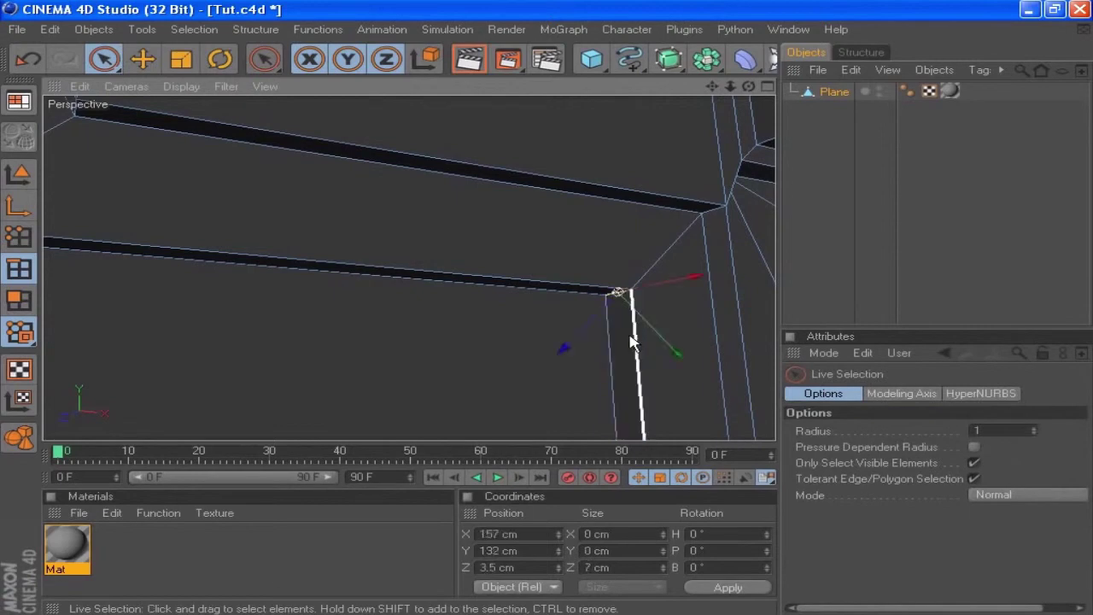
Add the short depth edge at the recess's upper left corner to the edge selection
drag(712, 86, 681, 85)
scroll(455, 203, down, 4)
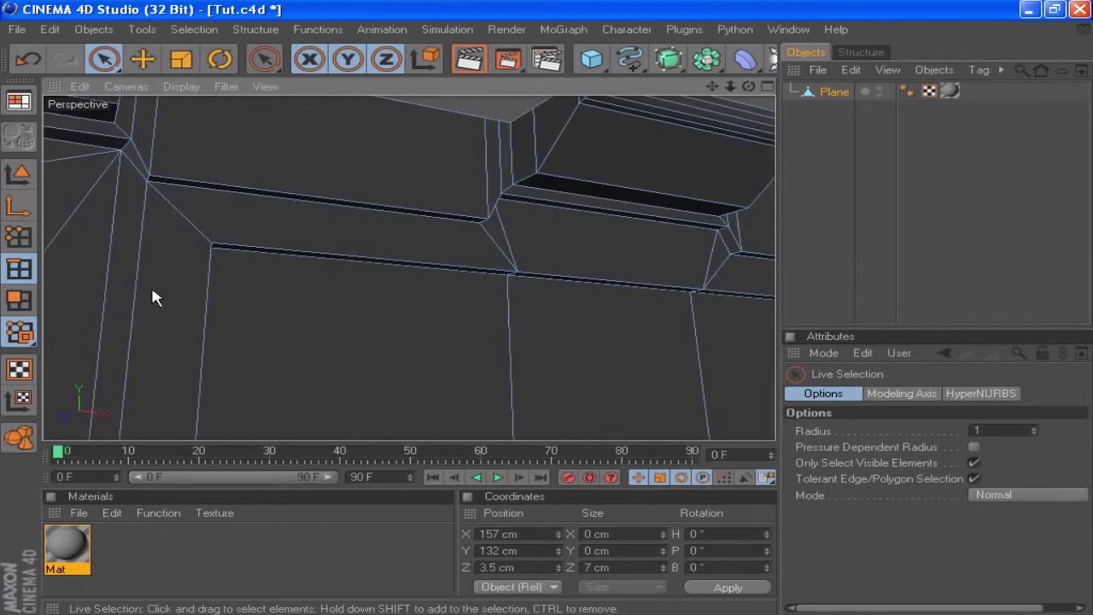
drag(749, 87, 711, 91)
scroll(399, 283, up, 2)
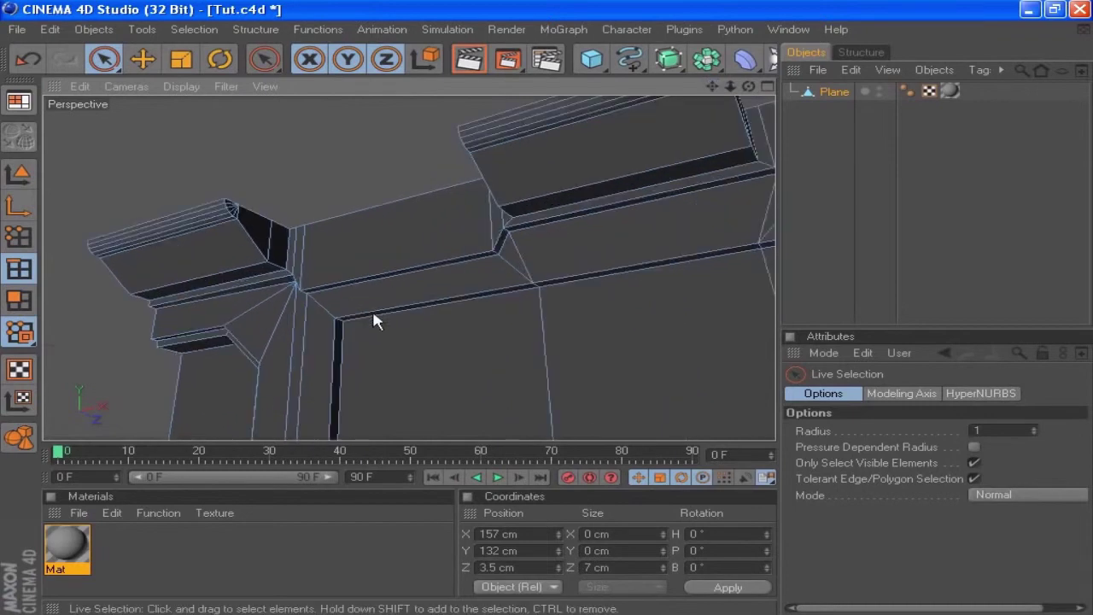
shift+click(318, 335)
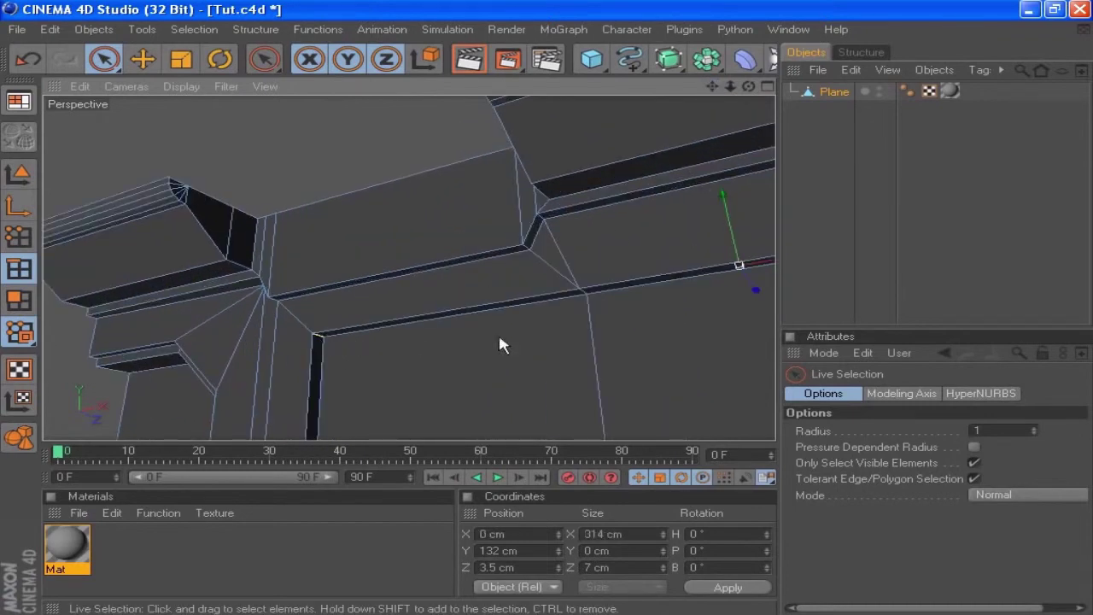
Add the short depth edges at the recess's two lower corners to the edge selection
drag(751, 86, 719, 4)
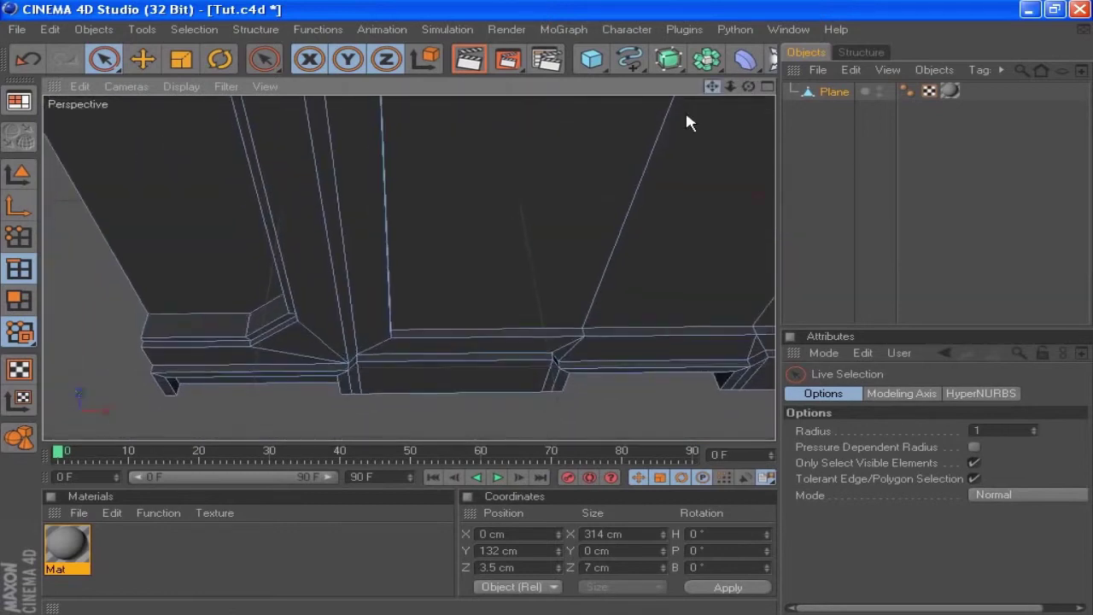
scroll(389, 345, up, 3)
drag(750, 86, 751, 86)
shift+click(426, 272)
drag(712, 86, 5, 1)
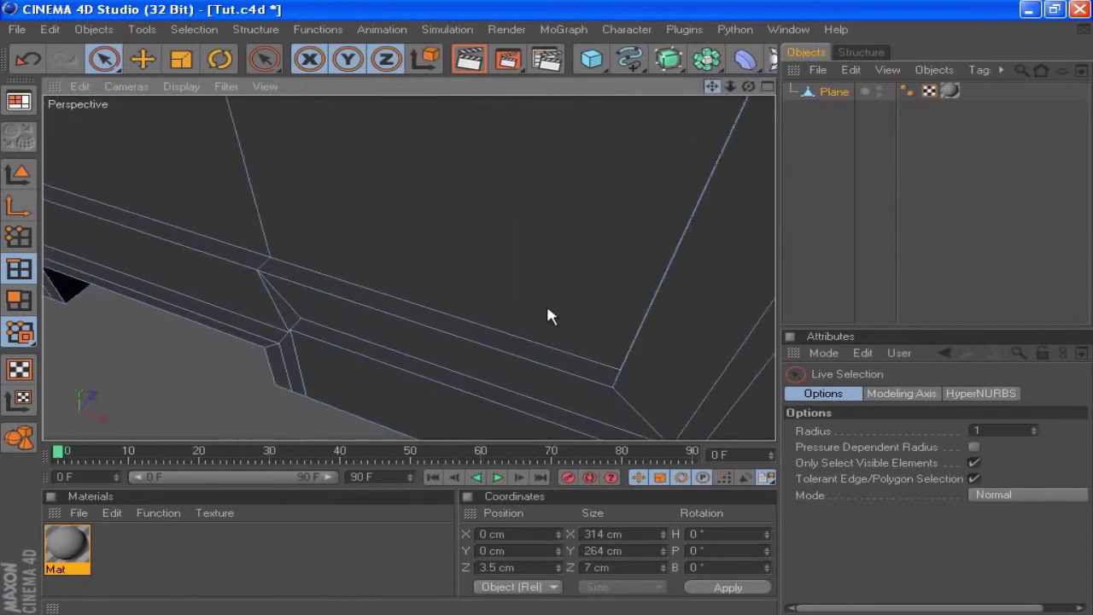
drag(749, 87, 603, 161)
click(546, 156)
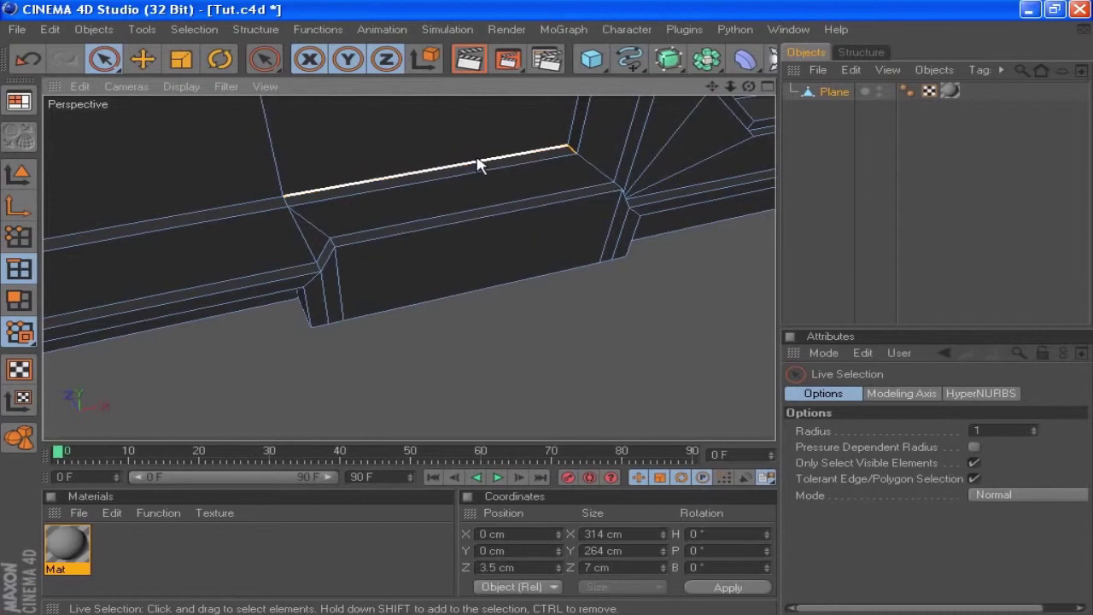
Bevel the four selected corner edges with Convex type, an inner offset of 25 cm and subdivision 11
right_click(542, 313)
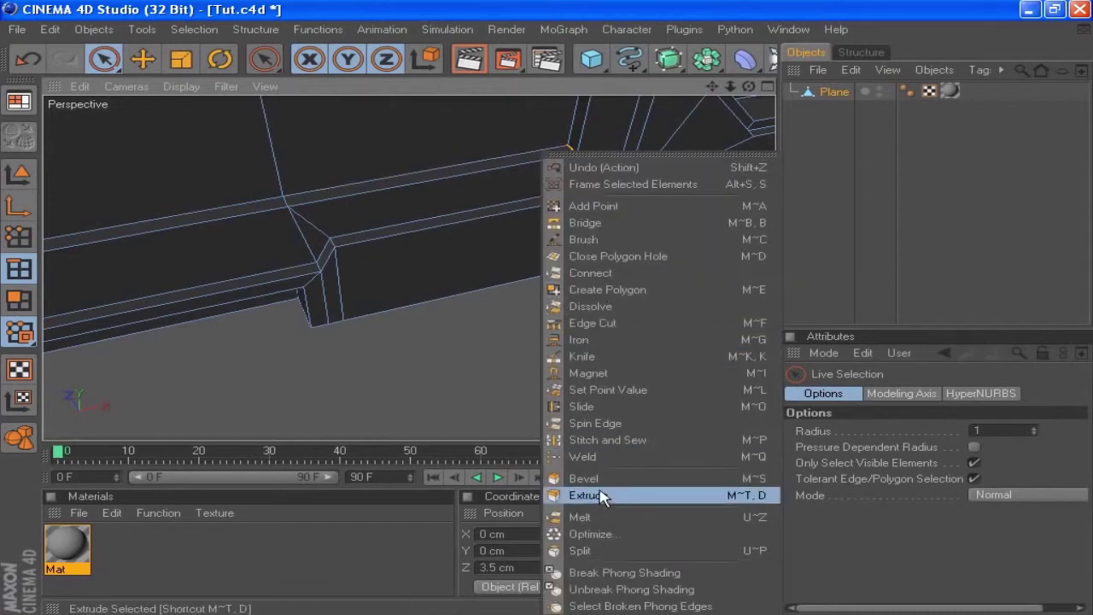
click(601, 482)
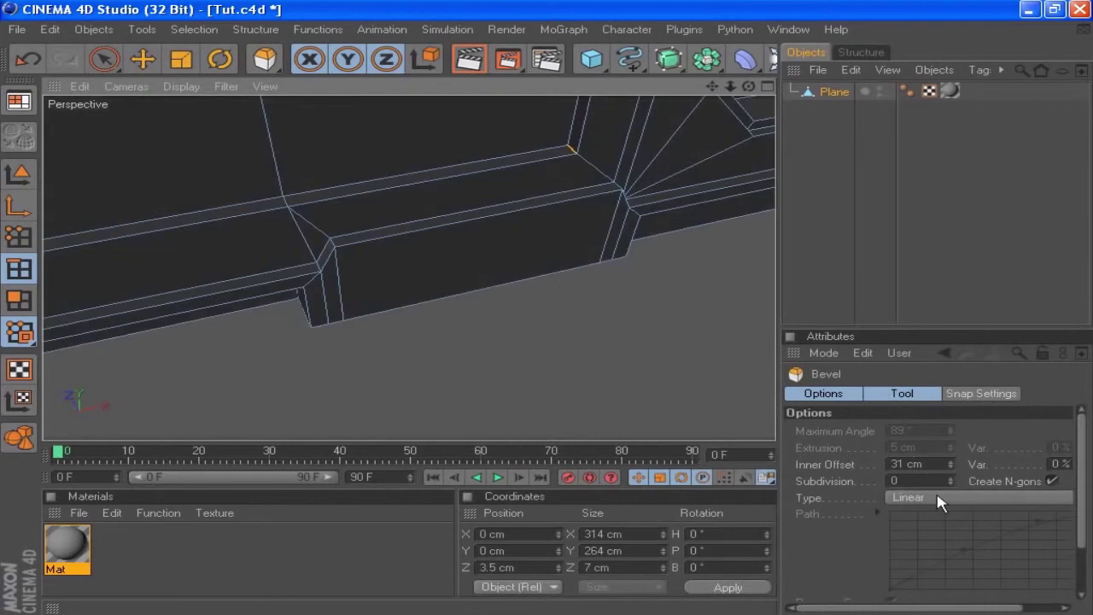
click(936, 499)
click(927, 527)
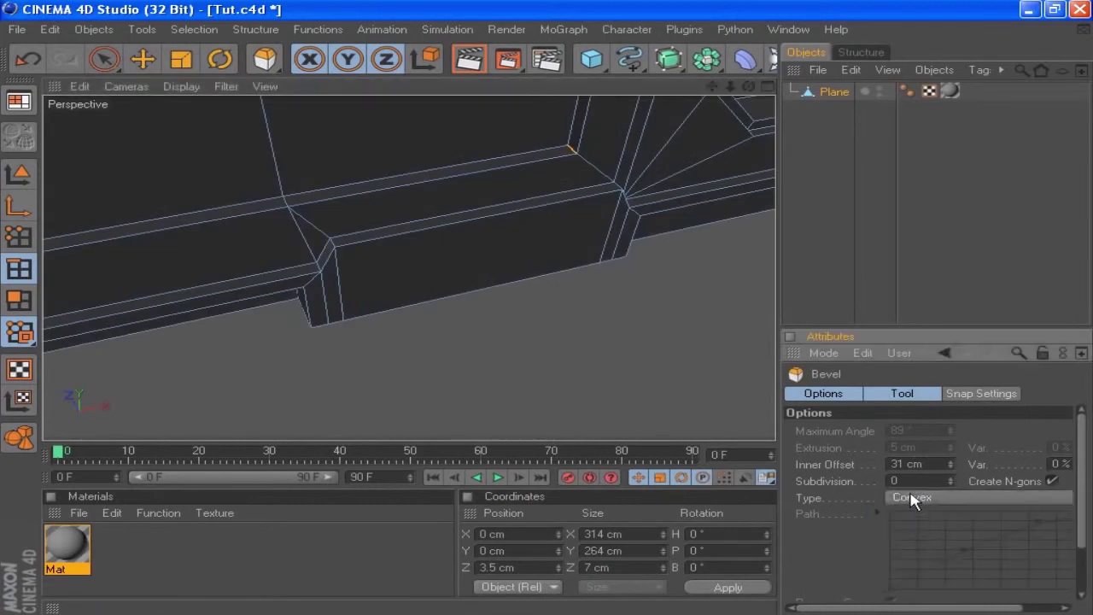
click(932, 464)
text(25)
scroll(863, 551, down, 2)
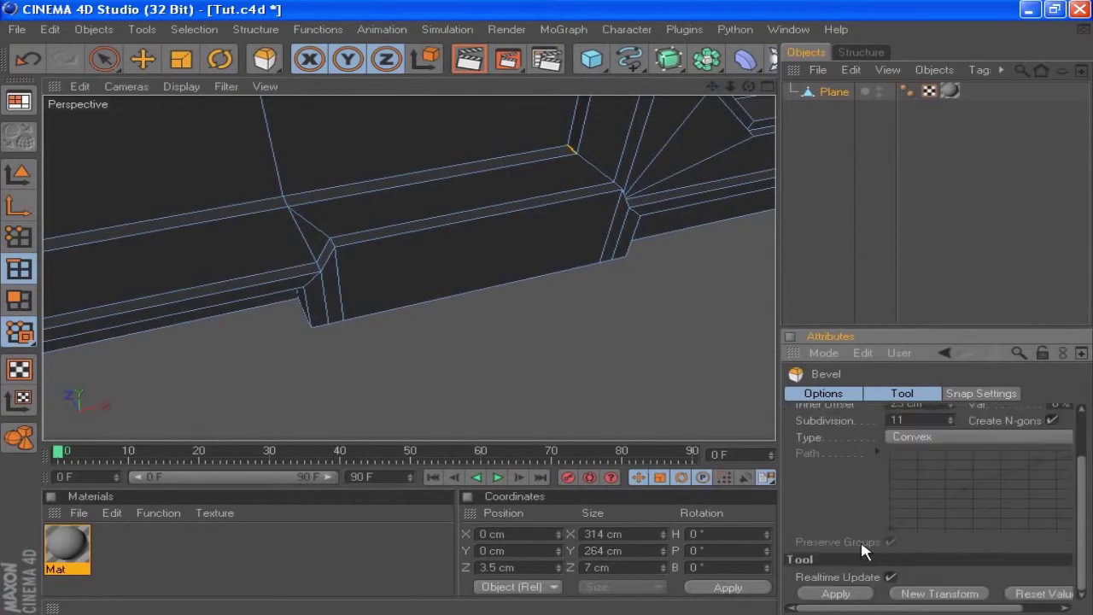
click(836, 595)
scroll(573, 291, down, 3)
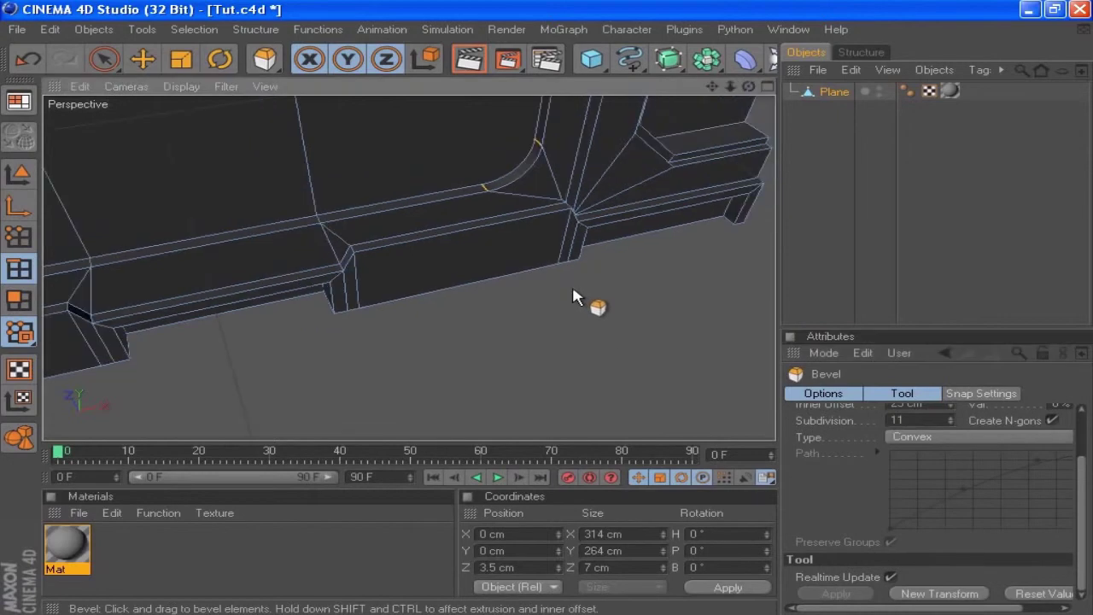
drag(712, 87, 847, 196)
scroll(430, 322, down, 5)
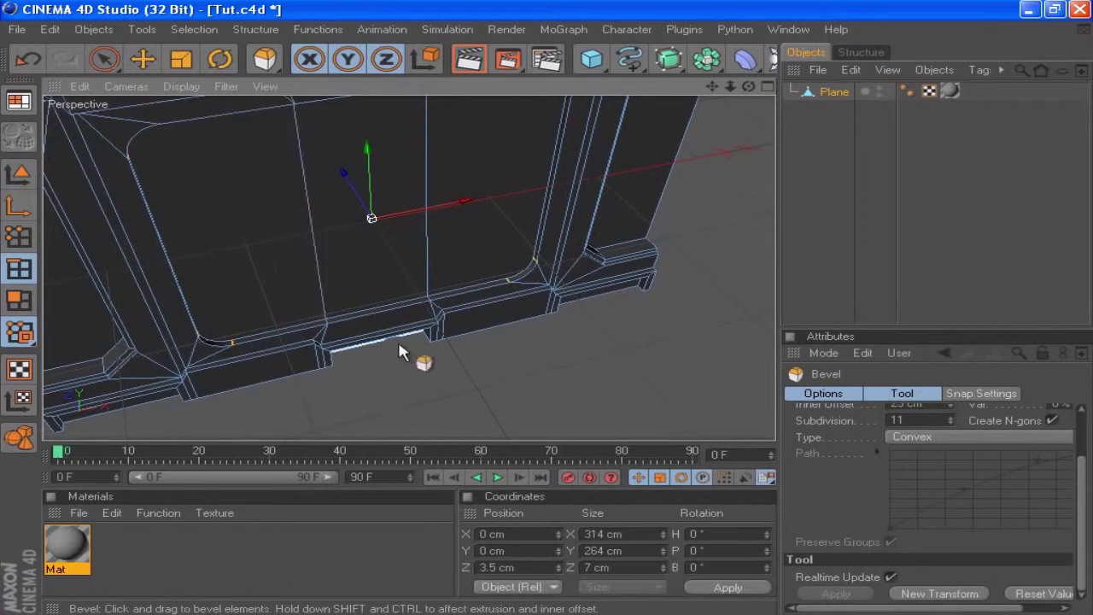
Select the polygon loop forming the rim of the rounded recess with Loop Selection
click(19, 299)
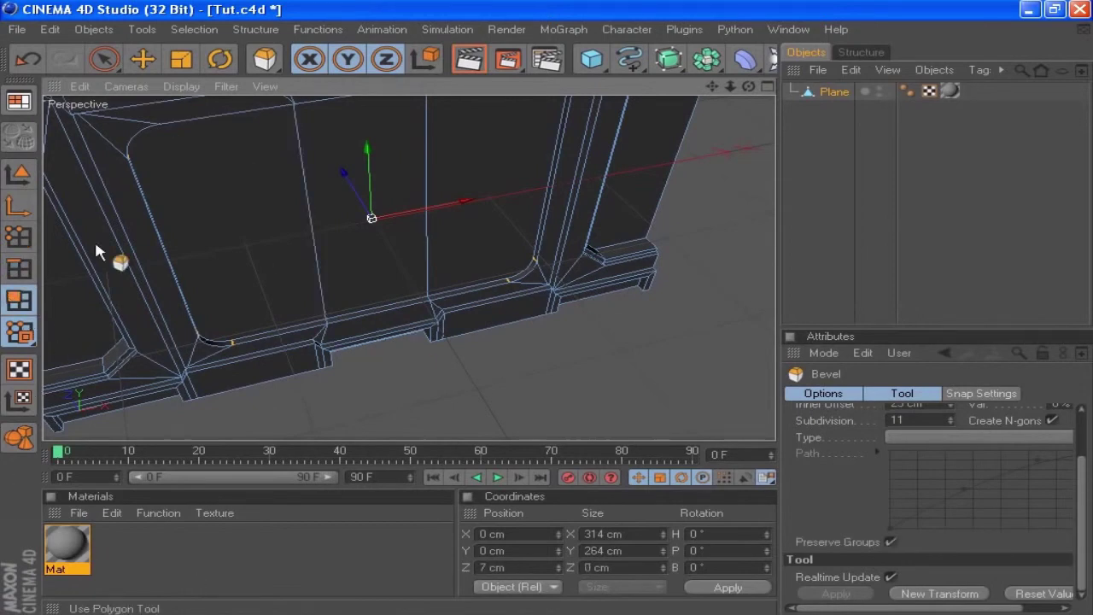
click(194, 29)
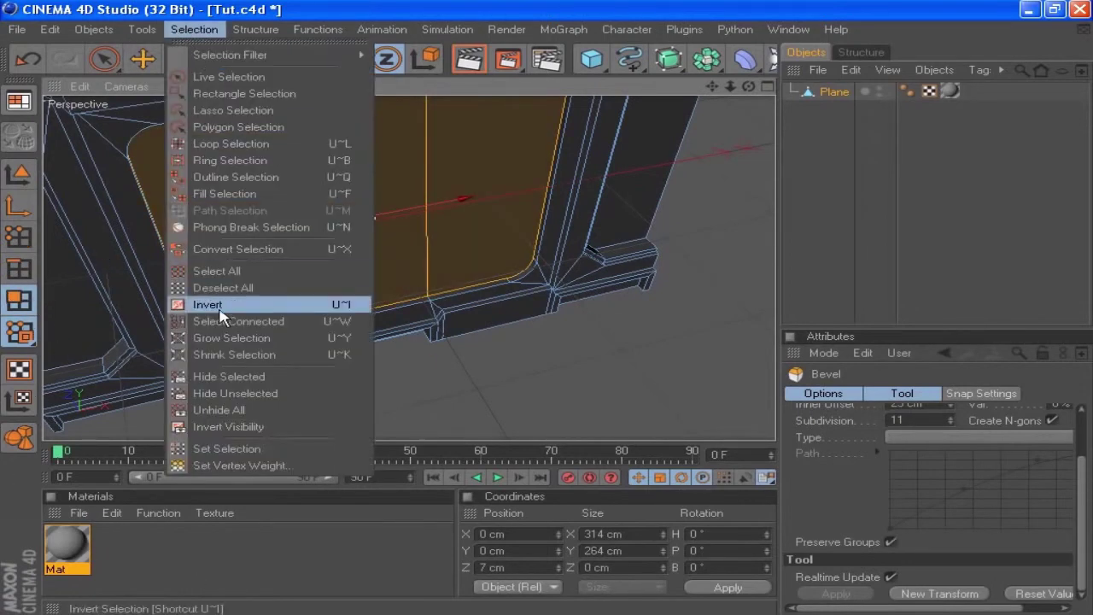
click(273, 143)
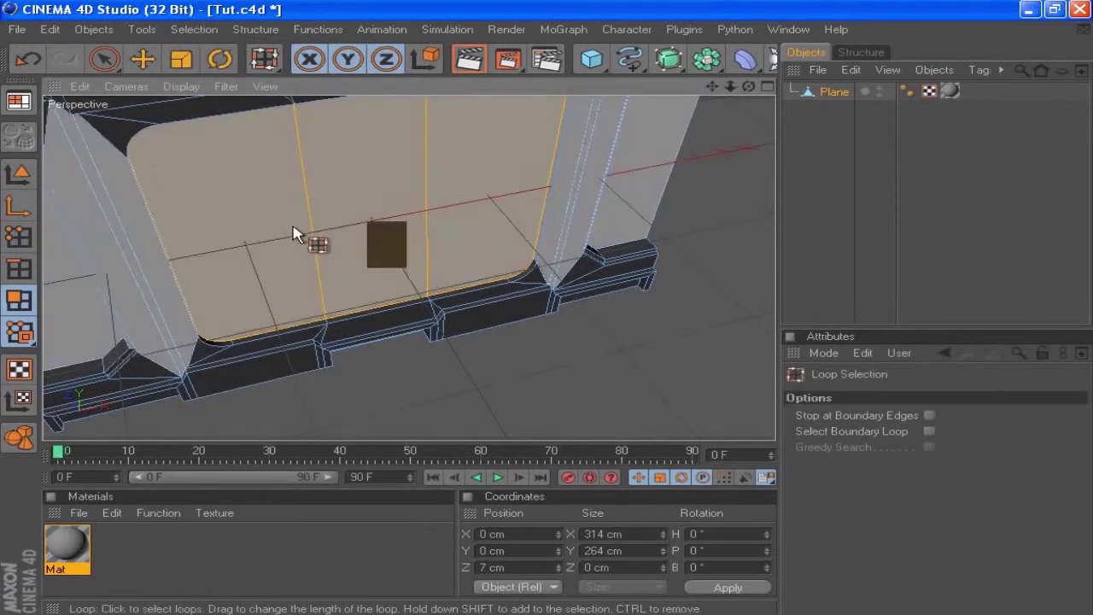
click(430, 305)
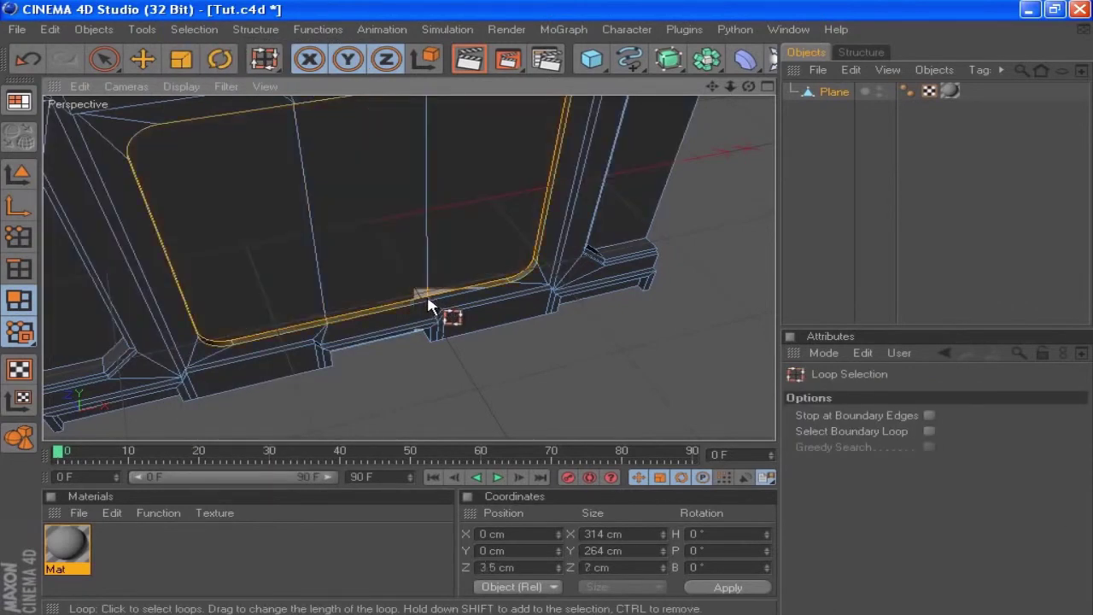
Retriangulate and remove the N-gons on the selected rim loop
right_click(462, 375)
mouse_move(581, 608)
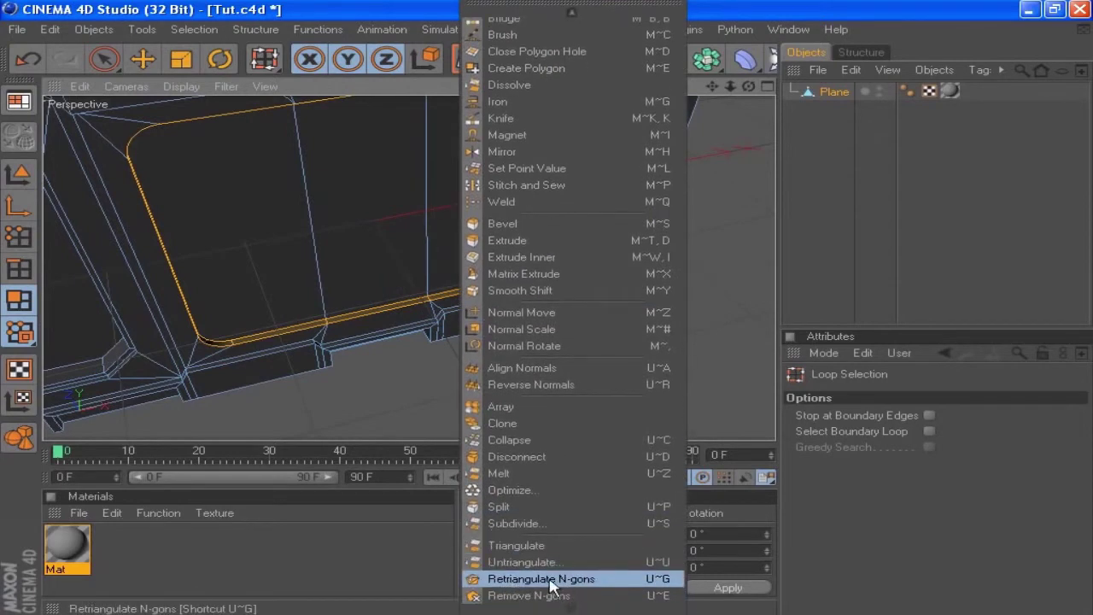
click(551, 581)
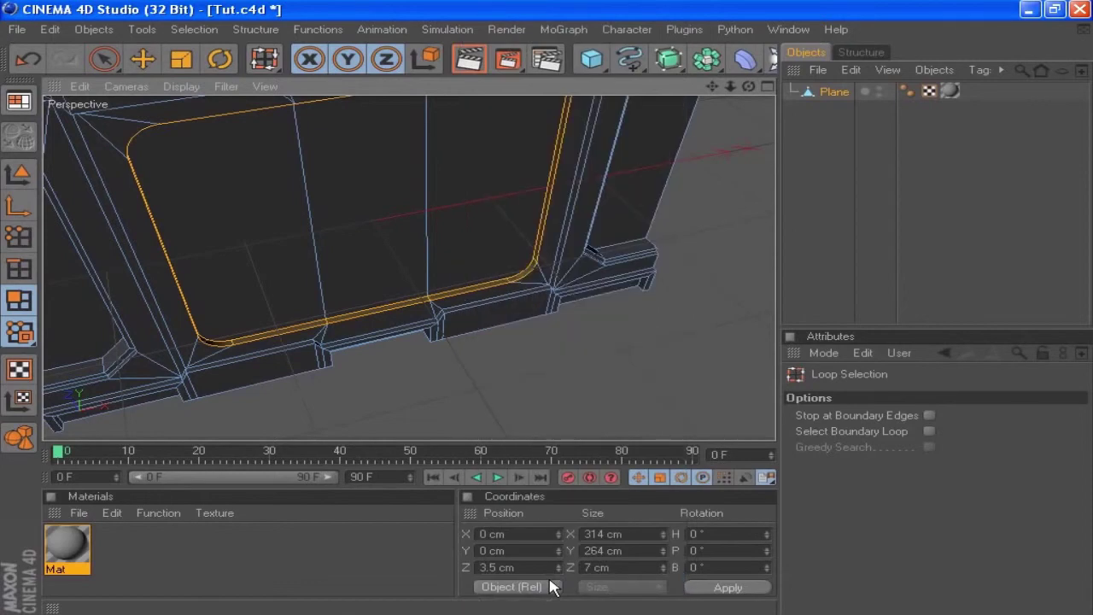
scroll(537, 327, up, 3)
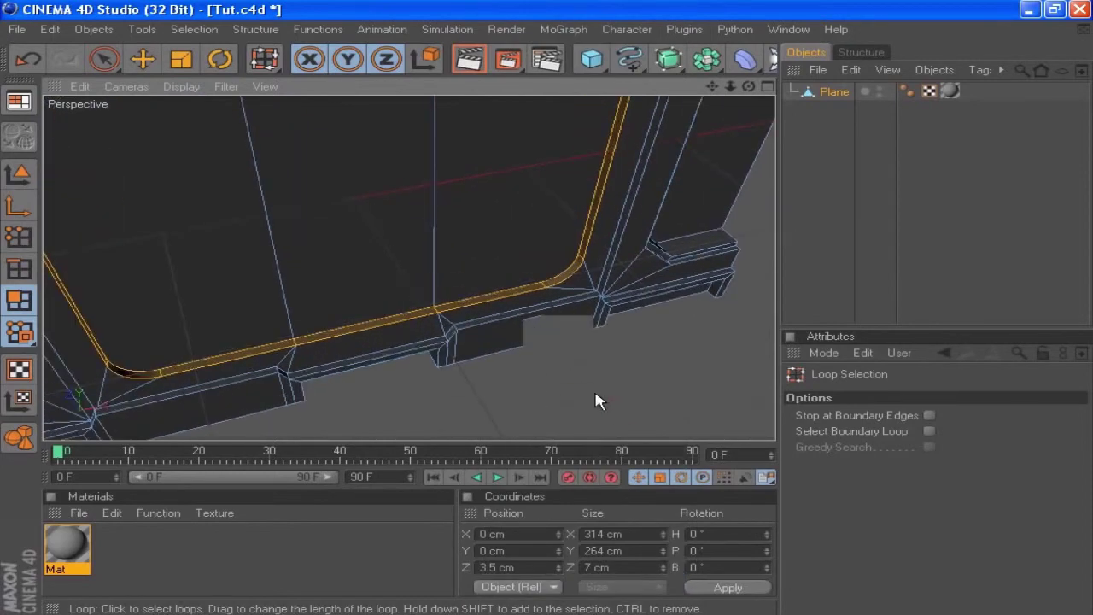
right_click(598, 402)
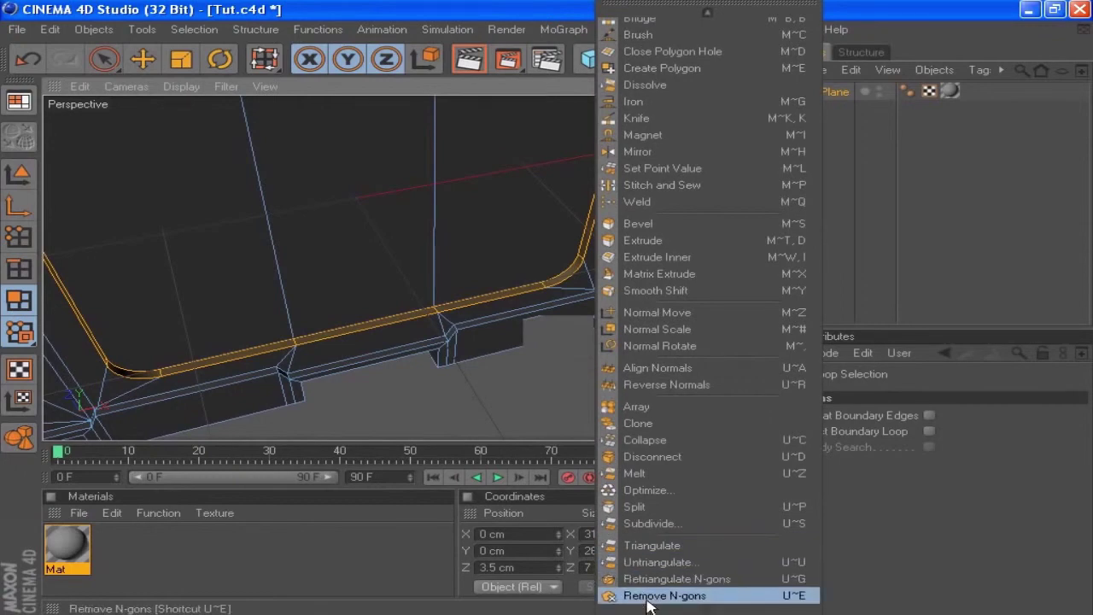
click(649, 596)
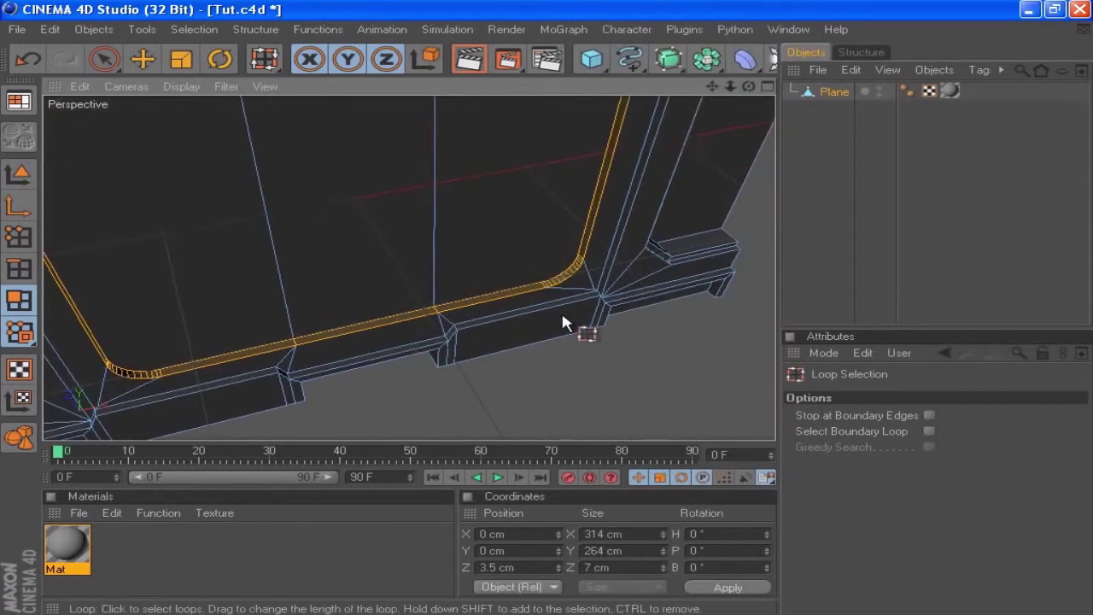
right_click(570, 405)
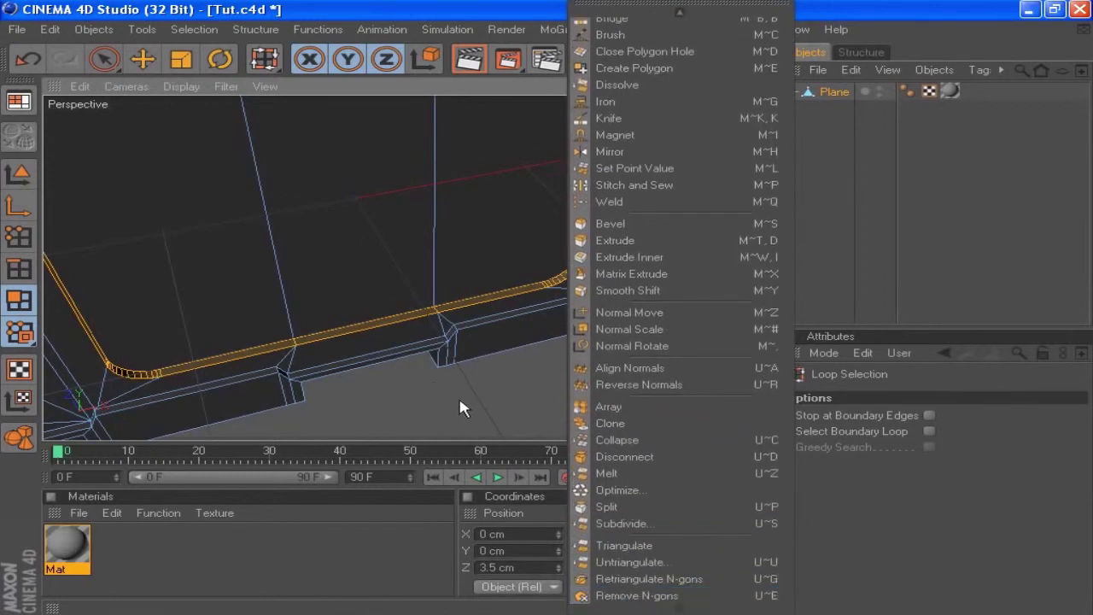
click(470, 299)
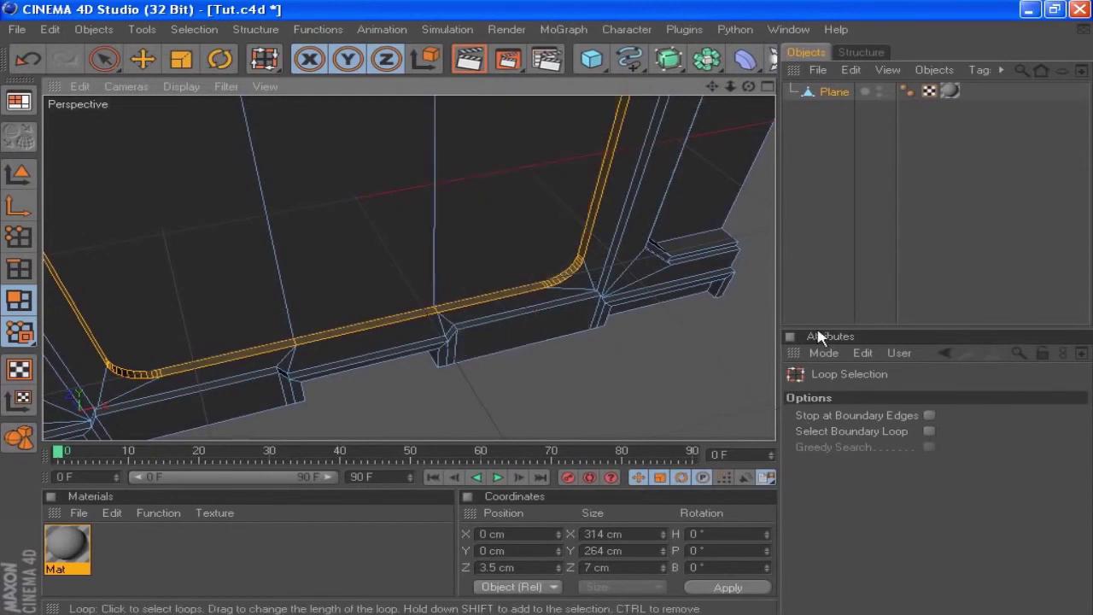
Show the Front view full size and switch to point editing with Live Selection
click(767, 86)
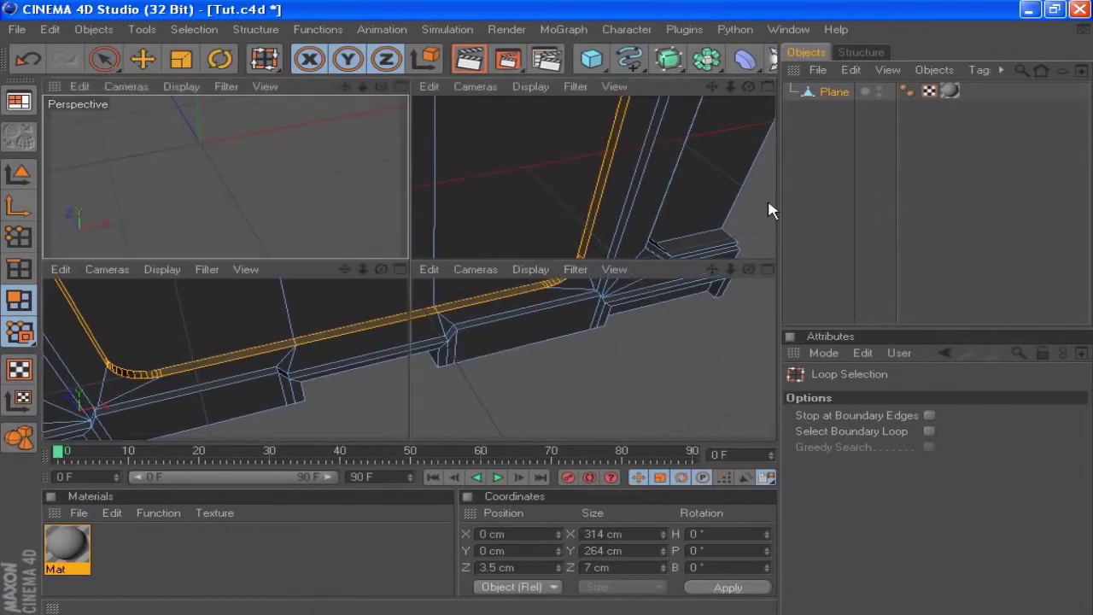
click(767, 268)
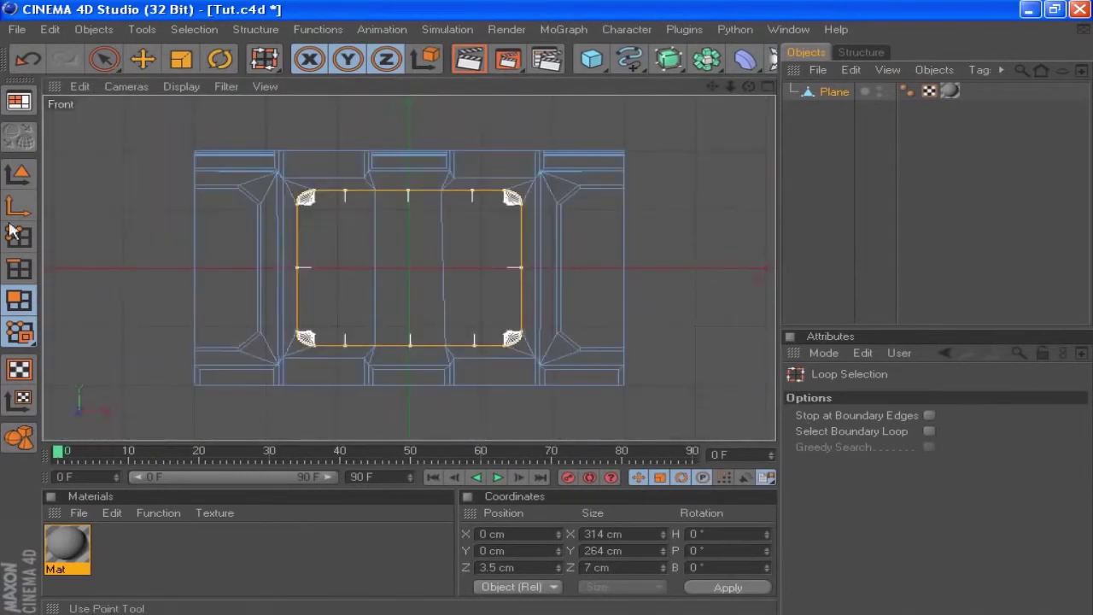
click(20, 238)
click(103, 58)
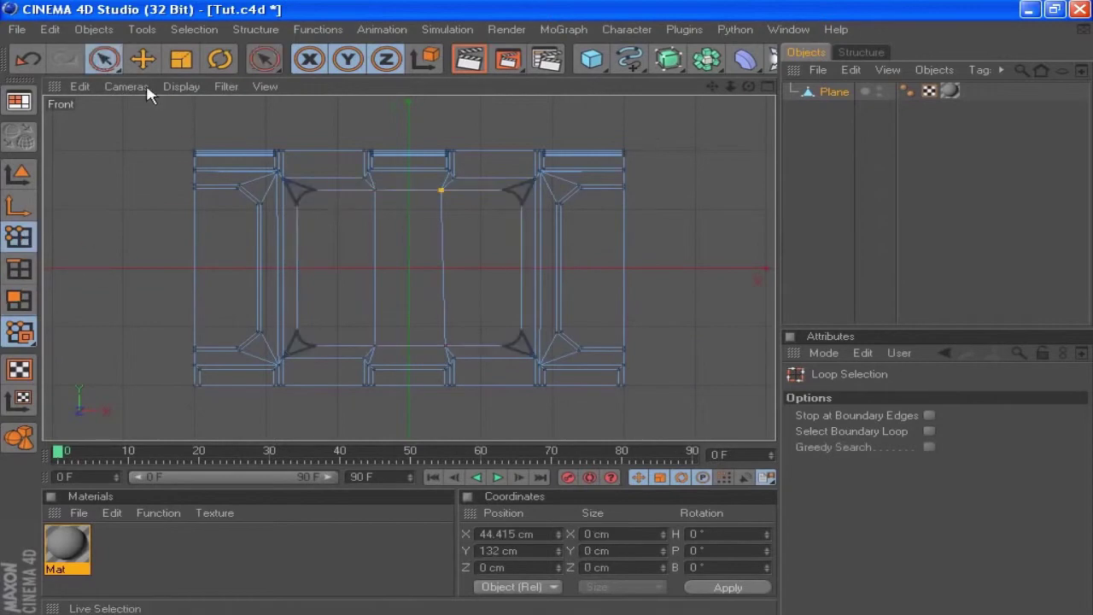
Delete the extra bevel points along both straight edges between the apex and the arc ends at the recess's upper-left corner
scroll(269, 196, up, 10)
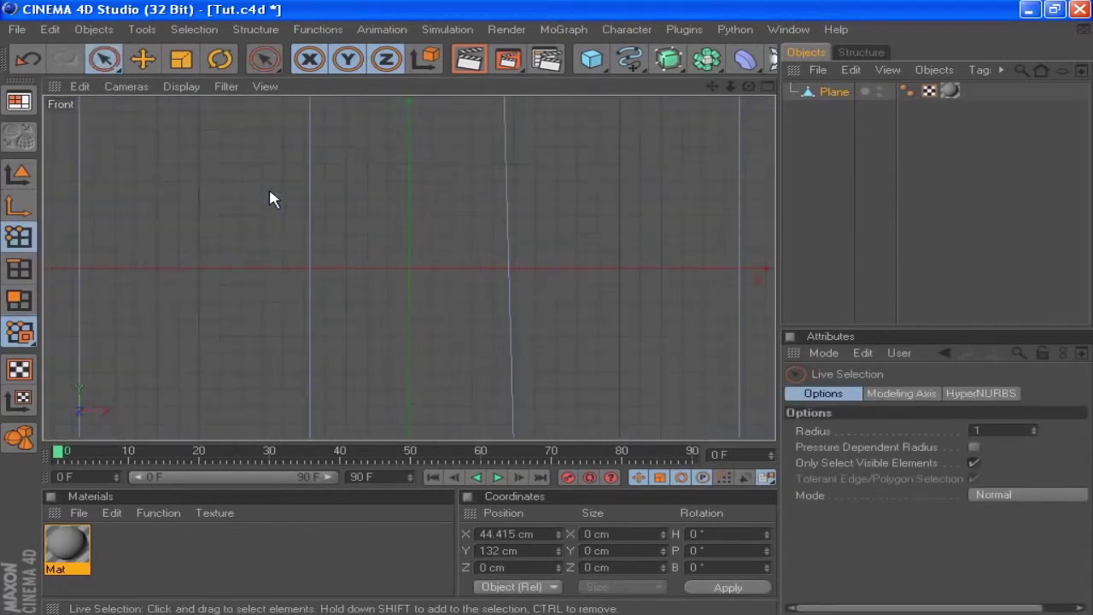
drag(710, 85, 1023, 364)
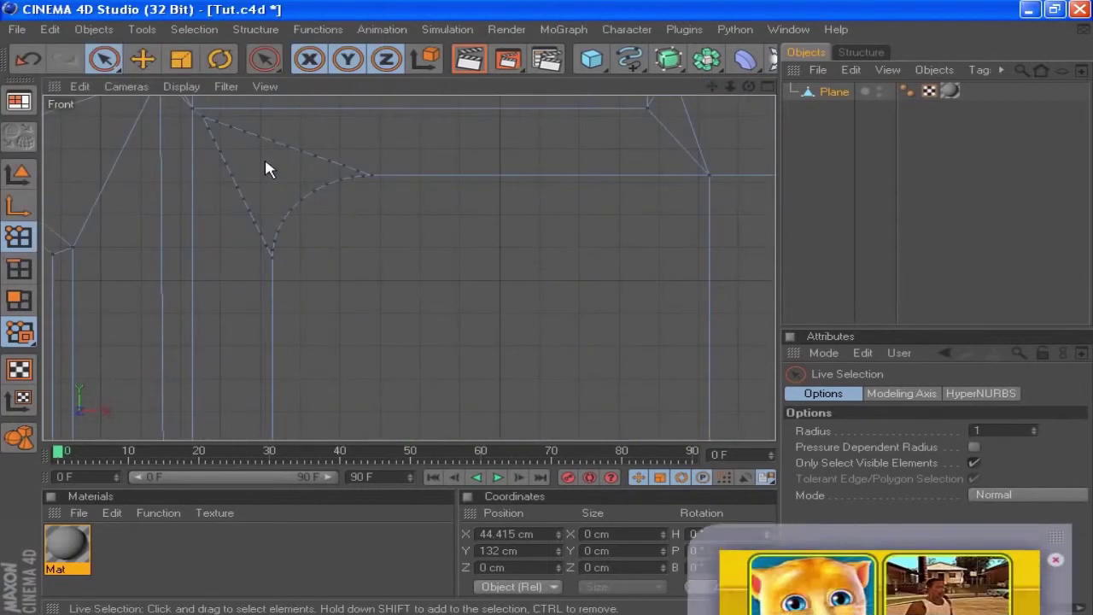
drag(712, 86, 822, 151)
scroll(284, 197, up, 2)
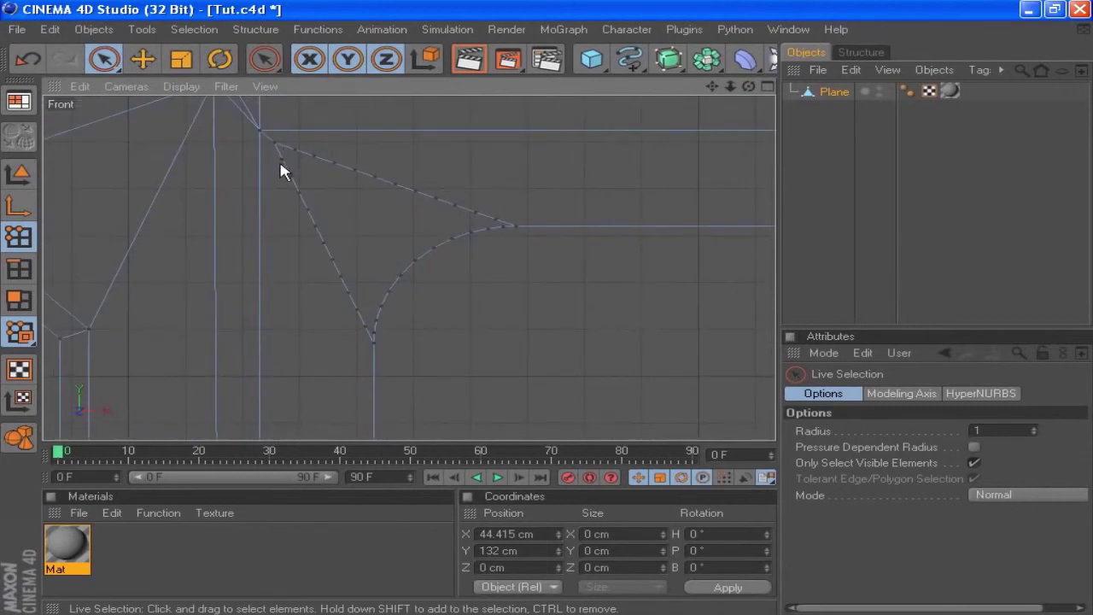
drag(331, 246, 361, 325)
mouse_move(308, 211)
mouse_down()
mouse_move(288, 162)
mouse_move(308, 157)
mouse_up()
drag(496, 220, 401, 192)
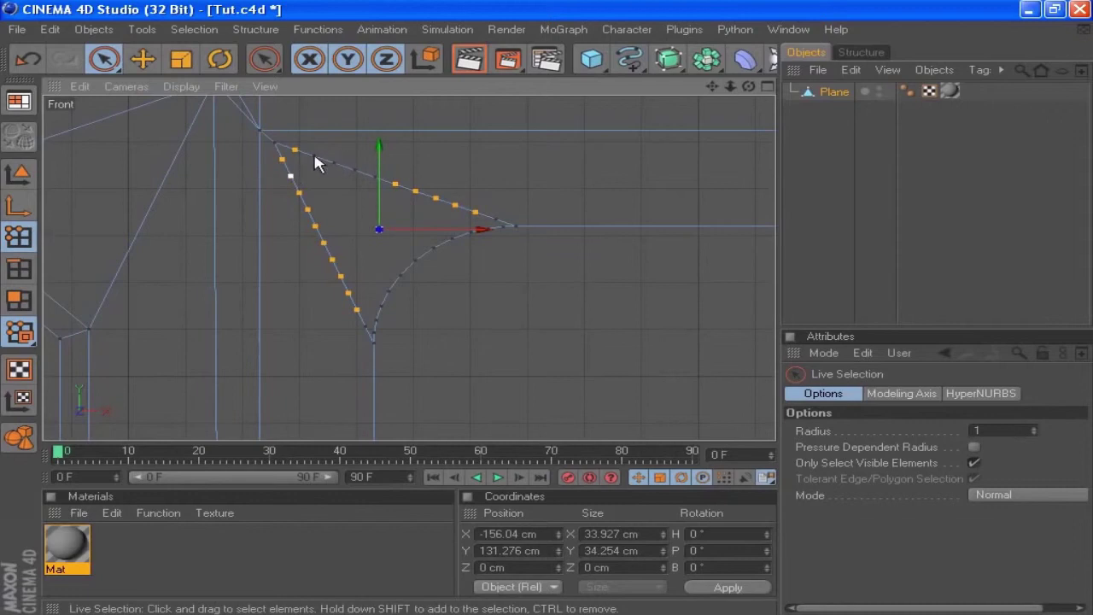
shift+click(355, 334)
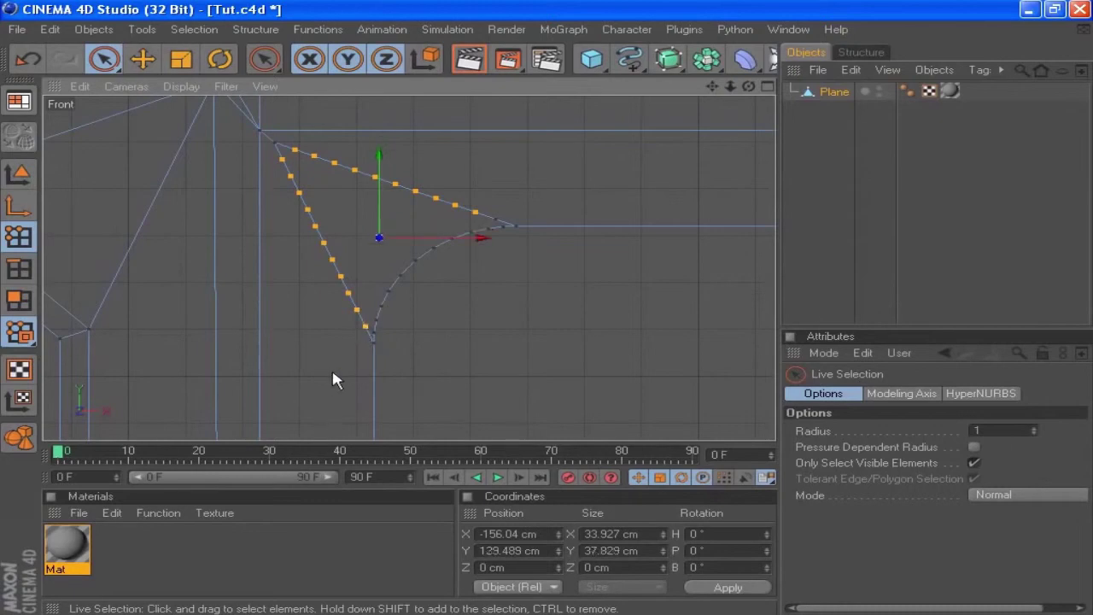
shift+click(503, 220)
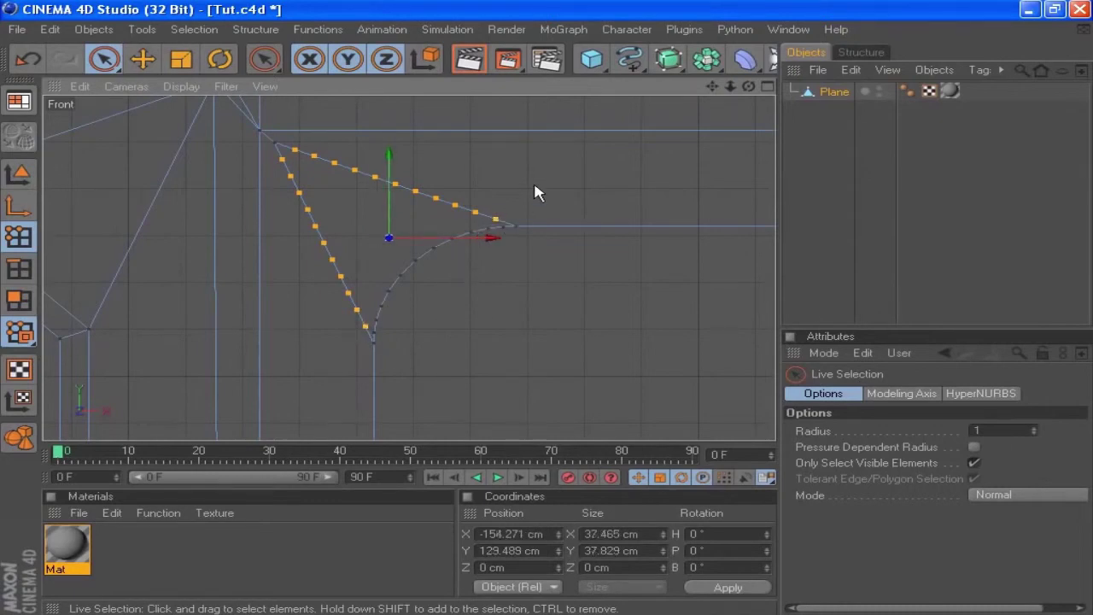
key(Delete)
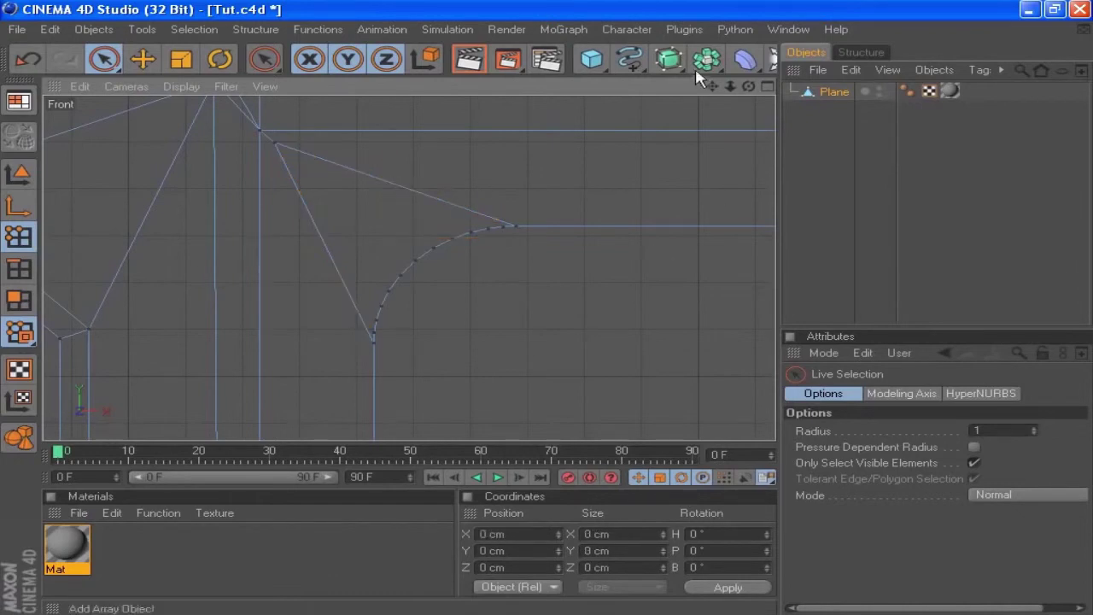
Delete the extra points along both straight edges running from the apex to the arc at the recess's upper-right corner
drag(712, 86, 3, 94)
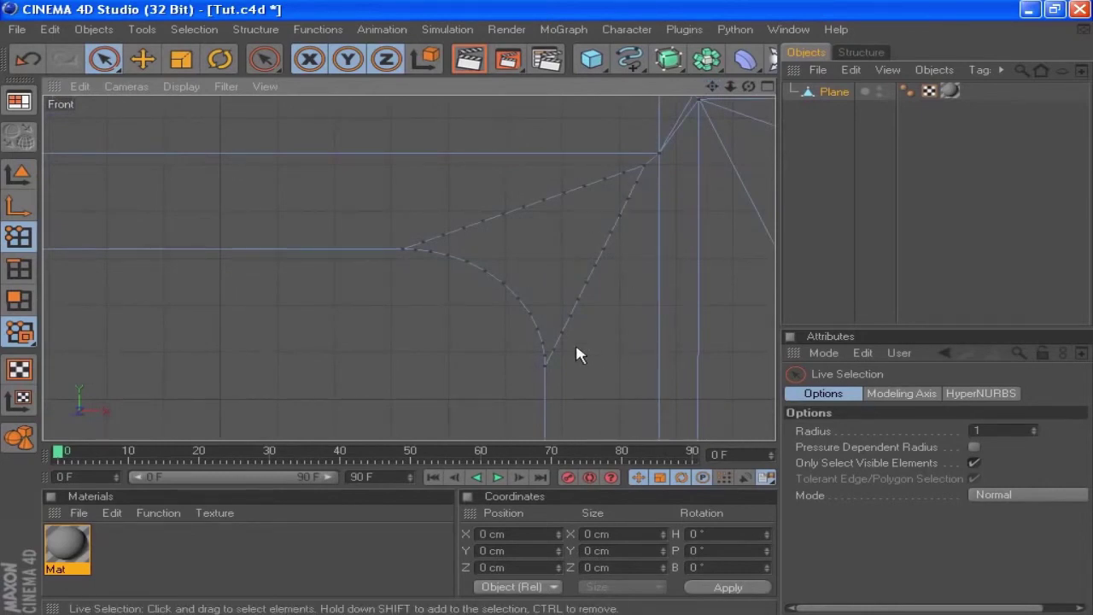
drag(562, 316, 568, 316)
shift+click(587, 282)
shift+click(620, 216)
shift+click(523, 206)
shift+click(482, 220)
shift+click(444, 234)
shift+drag(414, 238, 424, 242)
shift+click(625, 173)
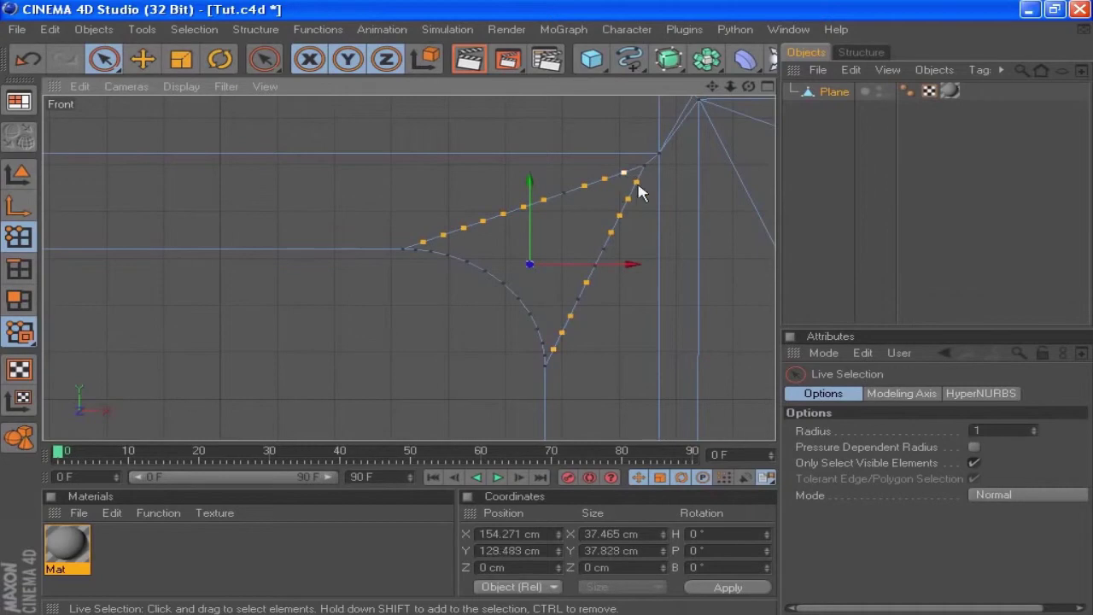
shift+click(579, 301)
key(Delete)
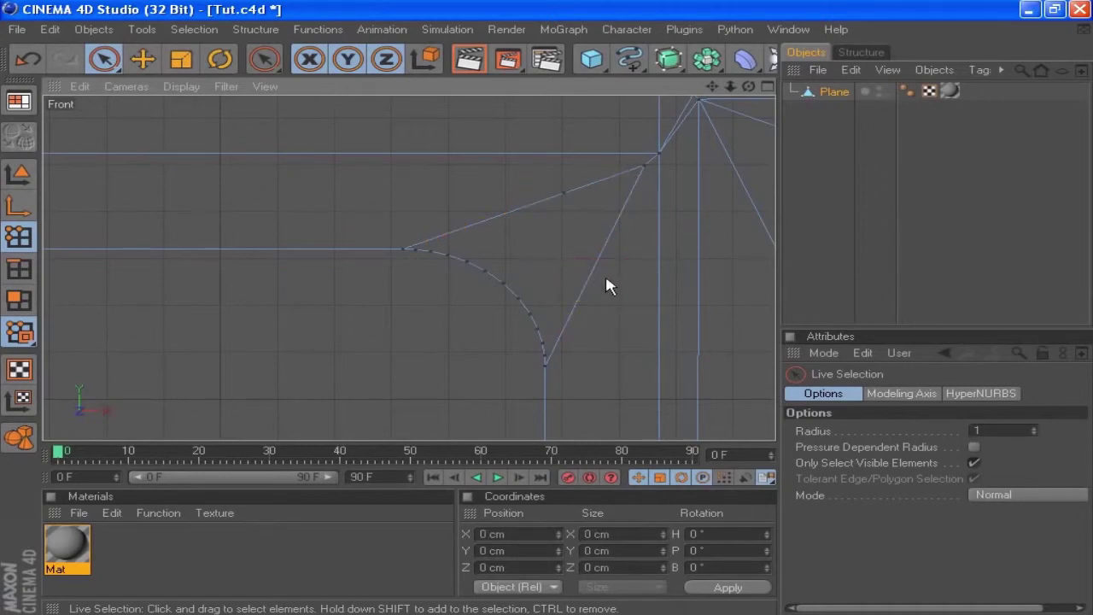
click(563, 192)
click(608, 249)
Remove the extra points from both straight edges beside the arc at the recess's lower-right corner
drag(713, 86, 676, 101)
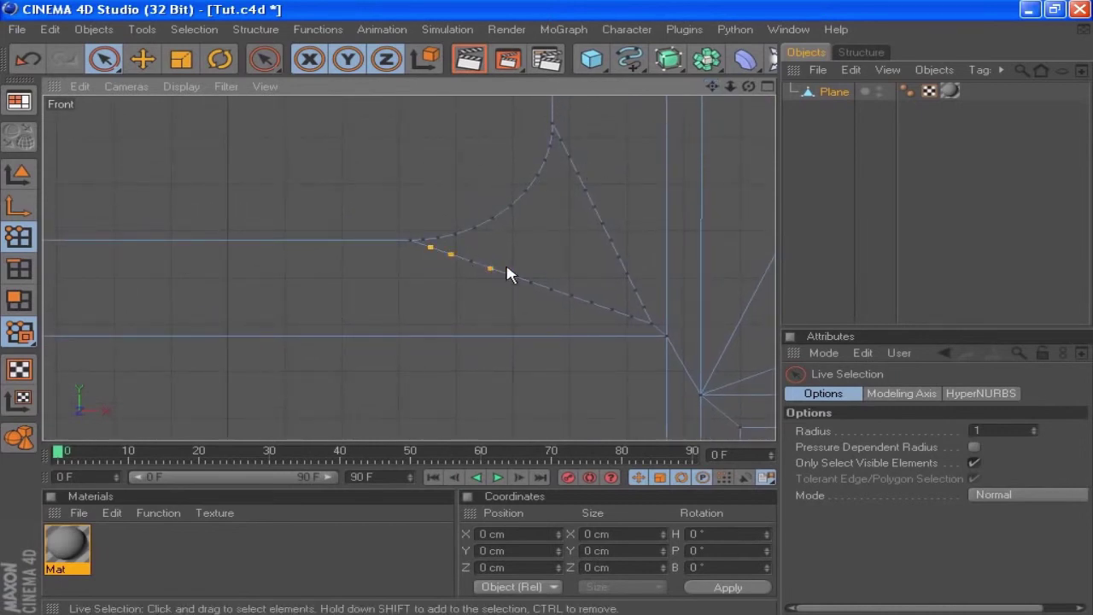
shift+click(641, 309)
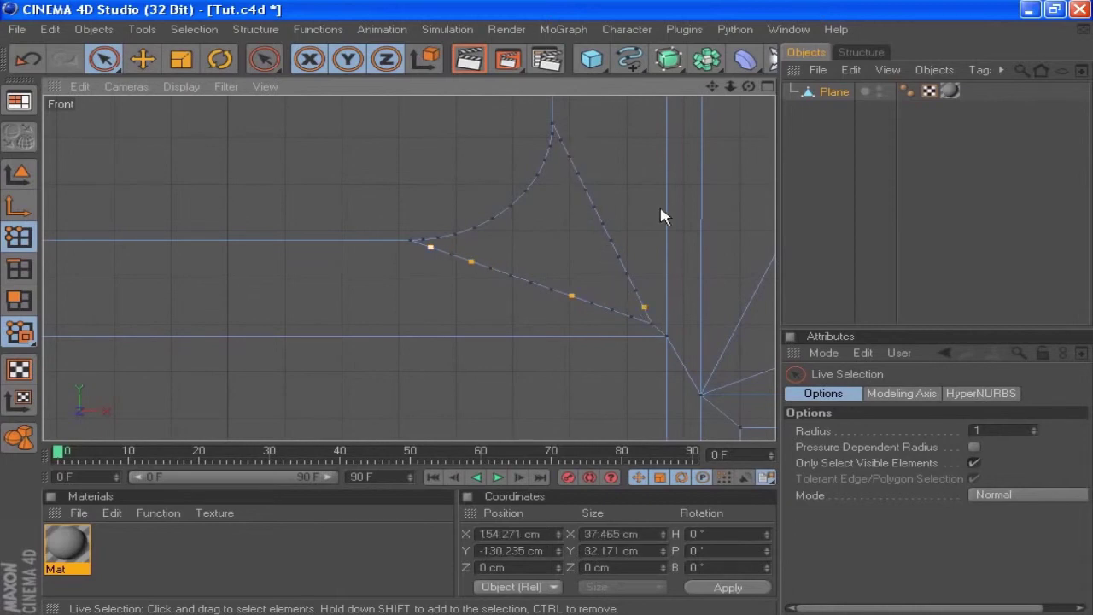
key(Delete)
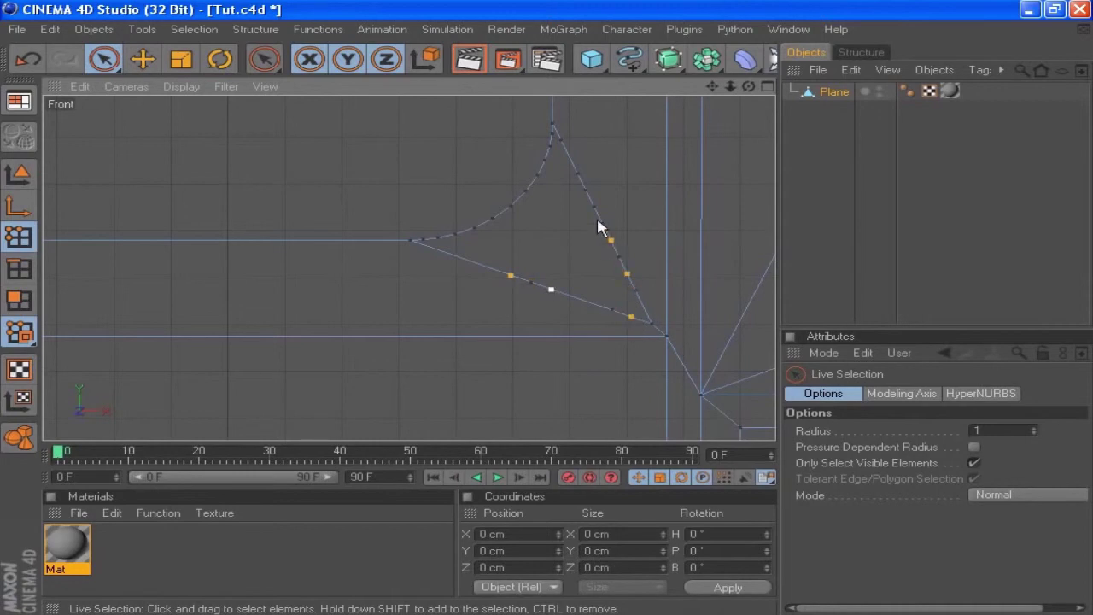
key(Delete)
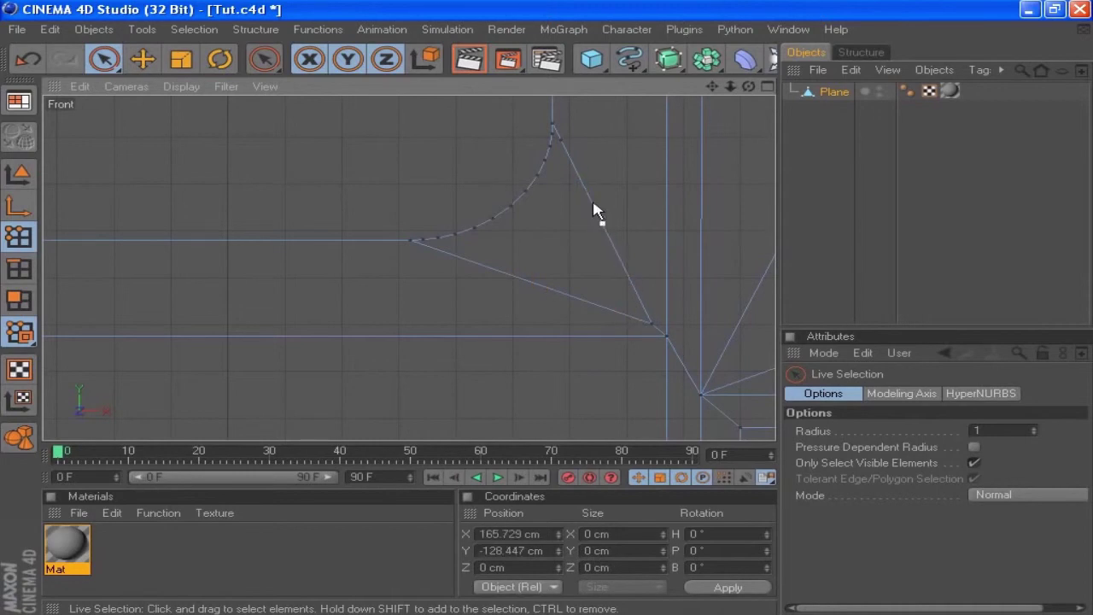
click(594, 209)
key(Delete)
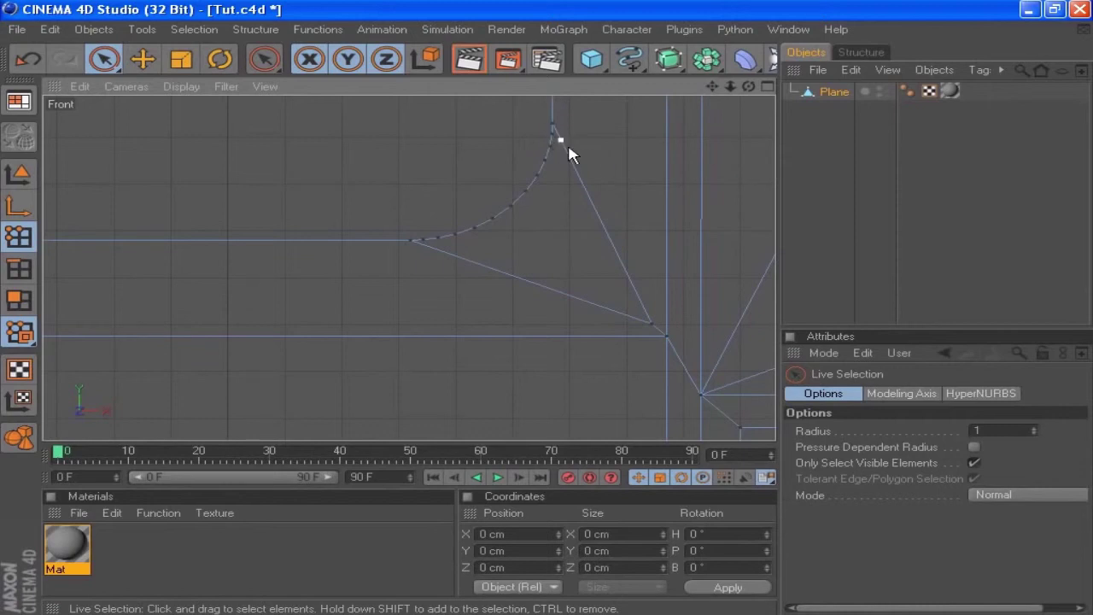
click(561, 142)
key(Delete)
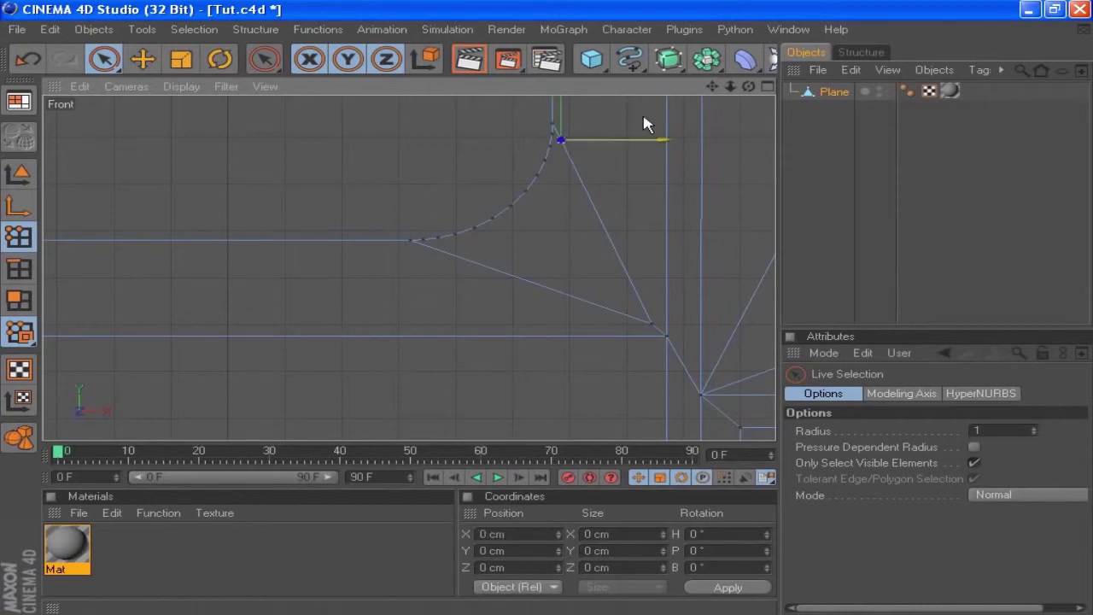
Remove the extra points from both straight edges beside the arc at the recess's lower-left corner
drag(711, 86, 1078, 182)
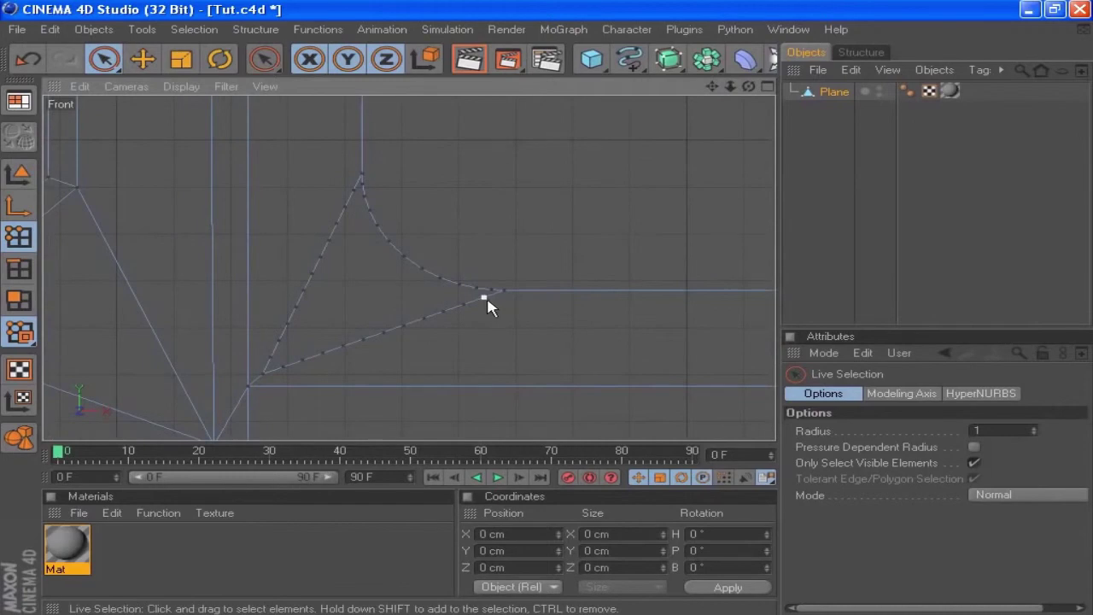
mouse_move(287, 361)
mouse_down()
mouse_move(268, 366)
mouse_move(332, 252)
mouse_move(339, 191)
mouse_move(353, 191)
mouse_up()
click(439, 351)
click(403, 325)
drag(276, 364, 286, 351)
key(Delete)
click(317, 275)
click(347, 210)
key(Delete)
click(384, 332)
key(Delete)
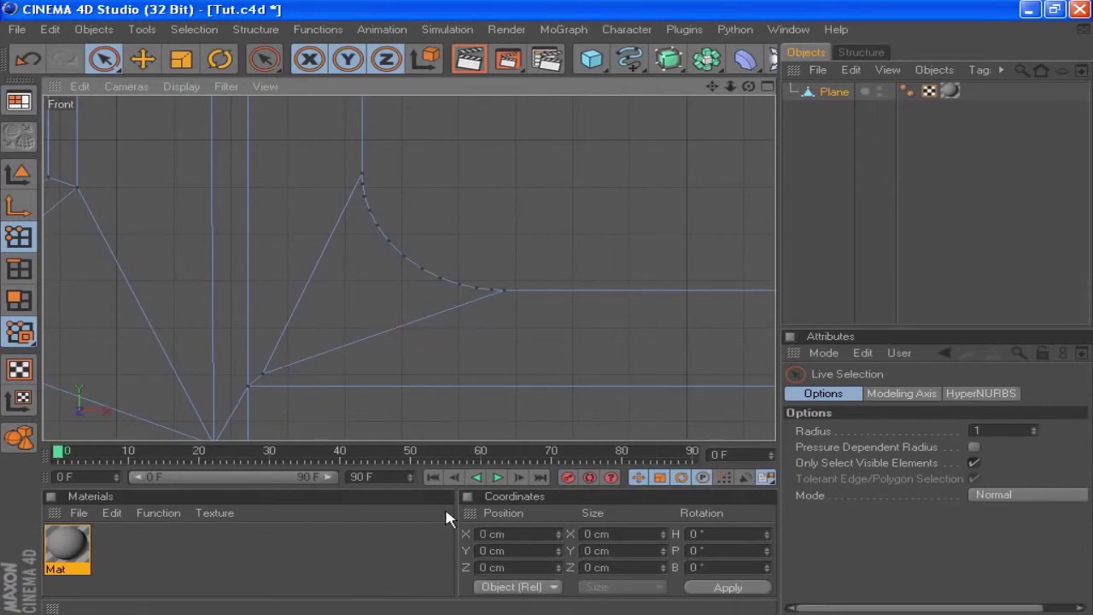
In the Perspective view, weld the stray apex point by the recess's upper-right corner onto the adjacent frame corner point
click(767, 86)
click(402, 85)
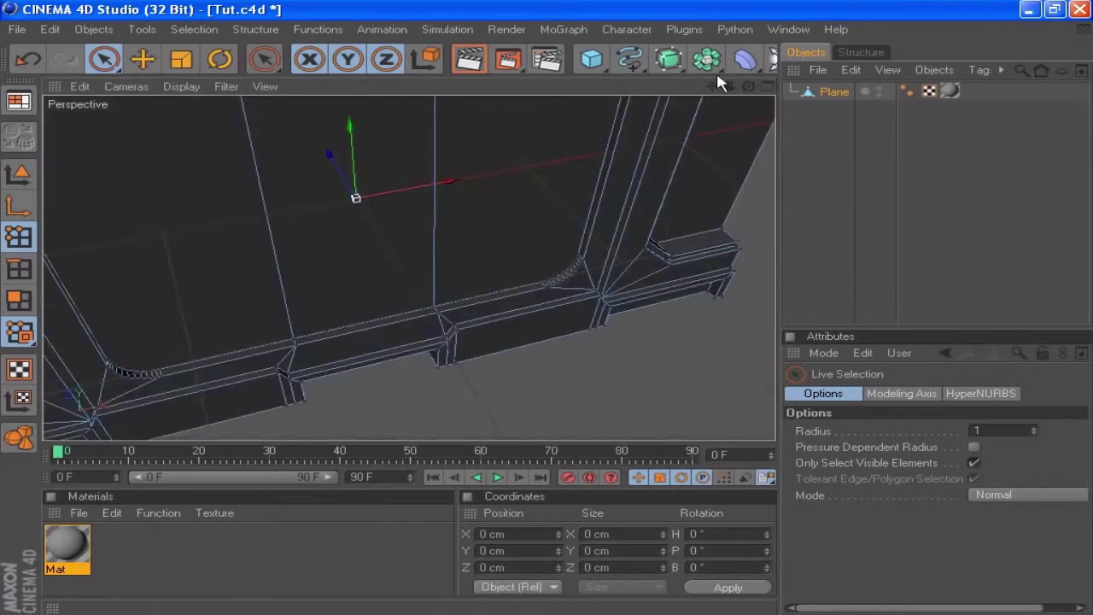
drag(712, 86, 607, 227)
drag(713, 87, 698, 110)
scroll(520, 302, up, 6)
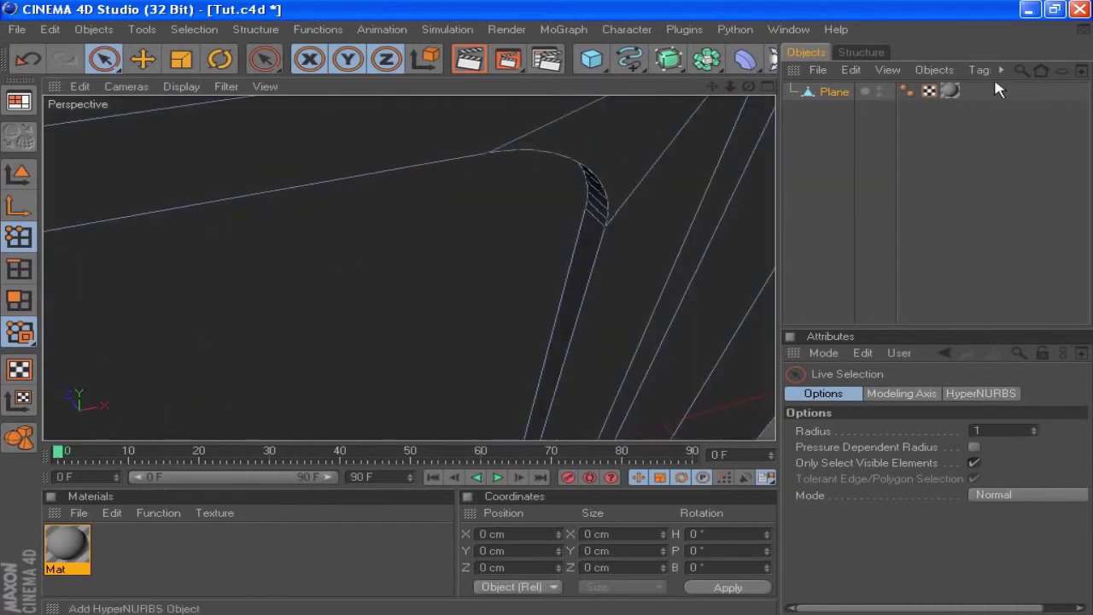
drag(715, 87, 623, 282)
drag(750, 87, 719, 12)
drag(715, 88, 719, 40)
scroll(499, 343, up, 4)
scroll(501, 351, up, 2)
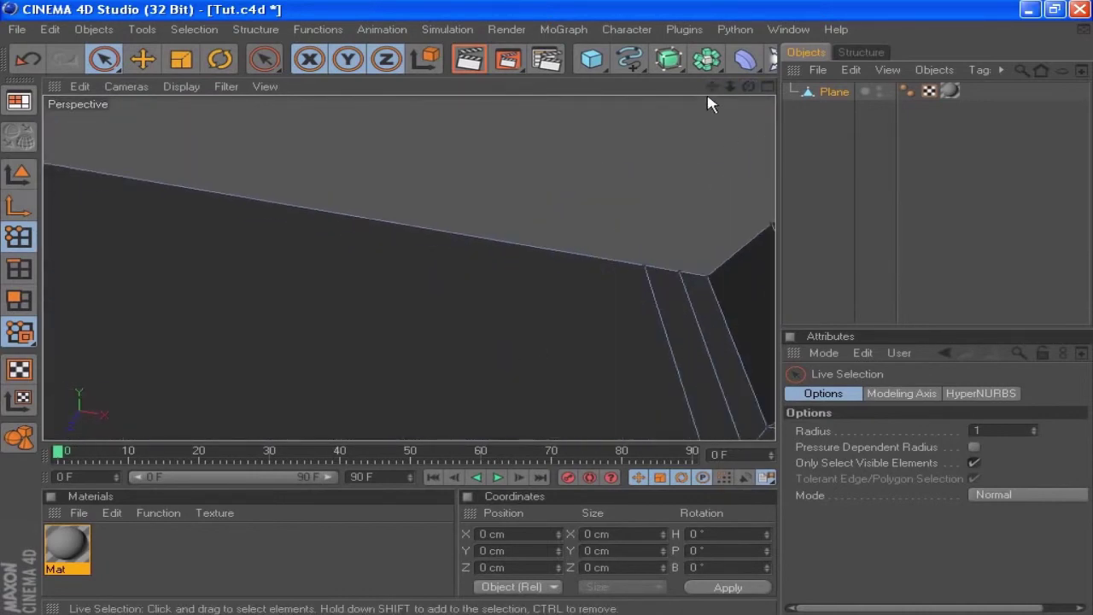
drag(713, 87, 656, 16)
drag(696, 52, 686, 19)
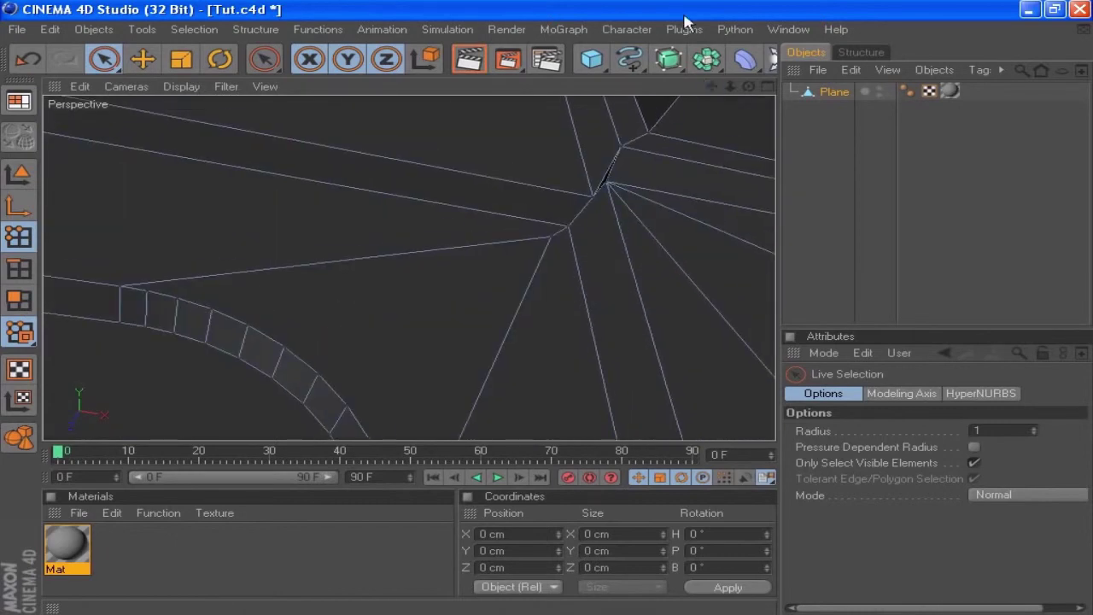
click(568, 226)
right_click(579, 227)
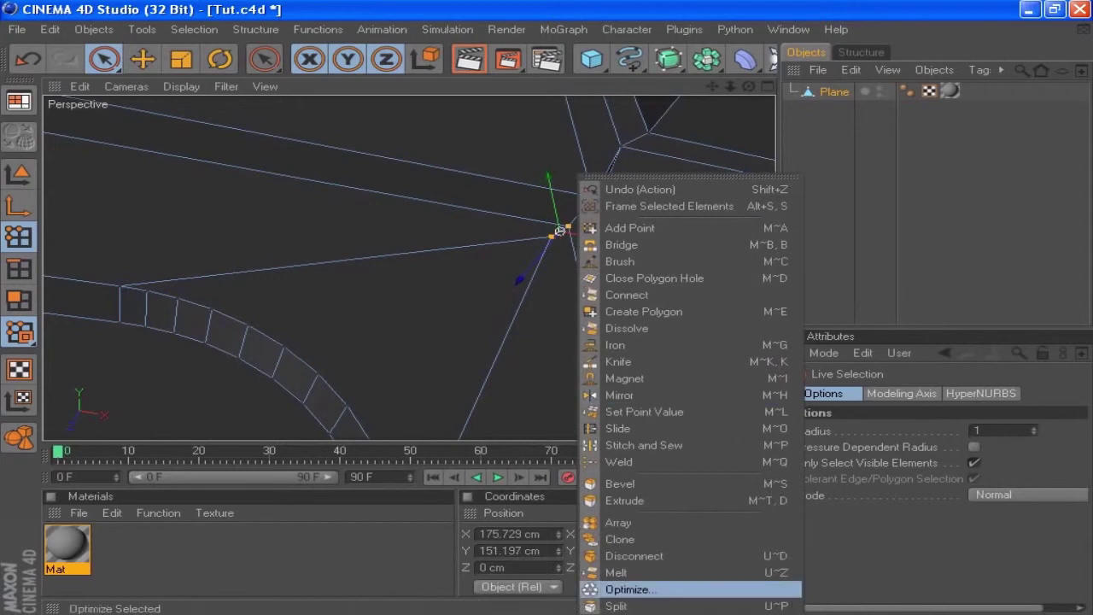
click(619, 461)
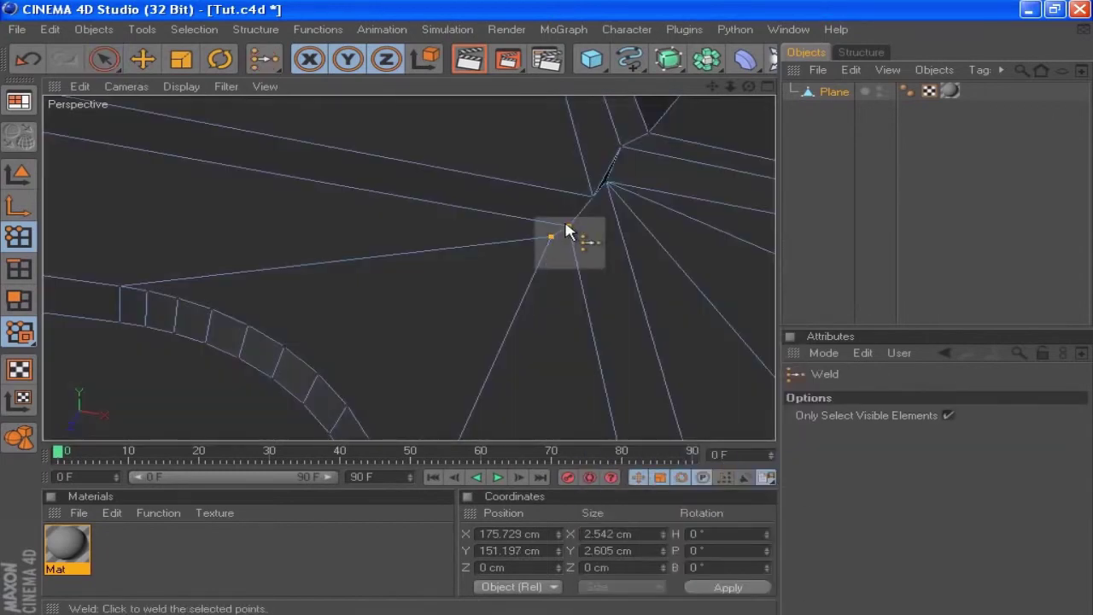
click(569, 228)
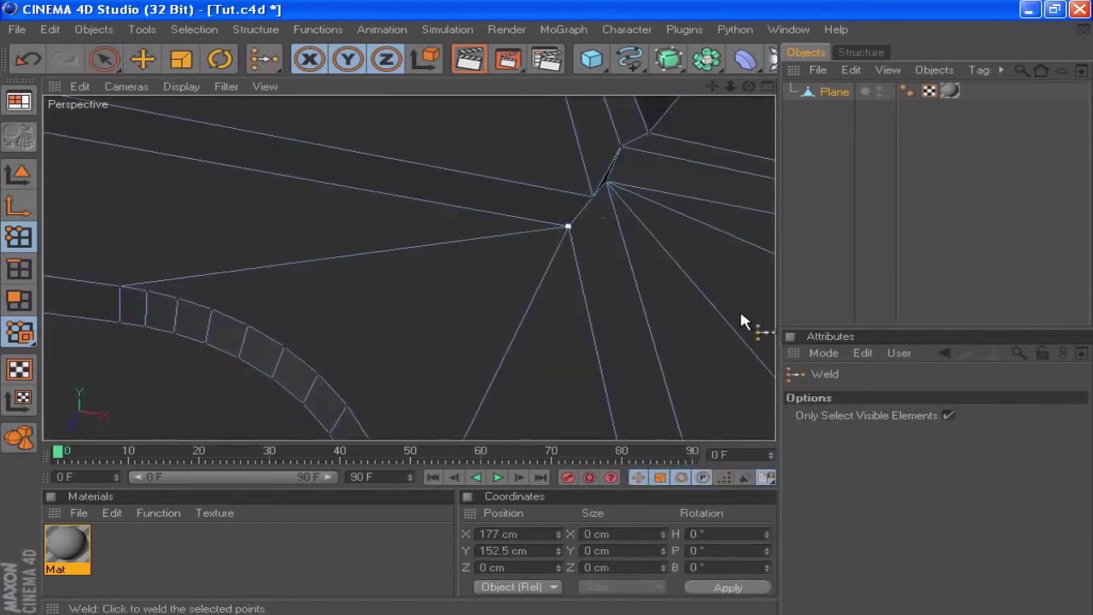
Weld the stray apex point by the recess's upper-left corner onto the adjacent frame corner point
drag(748, 87, 678, 103)
drag(749, 86, 724, 31)
key(space)
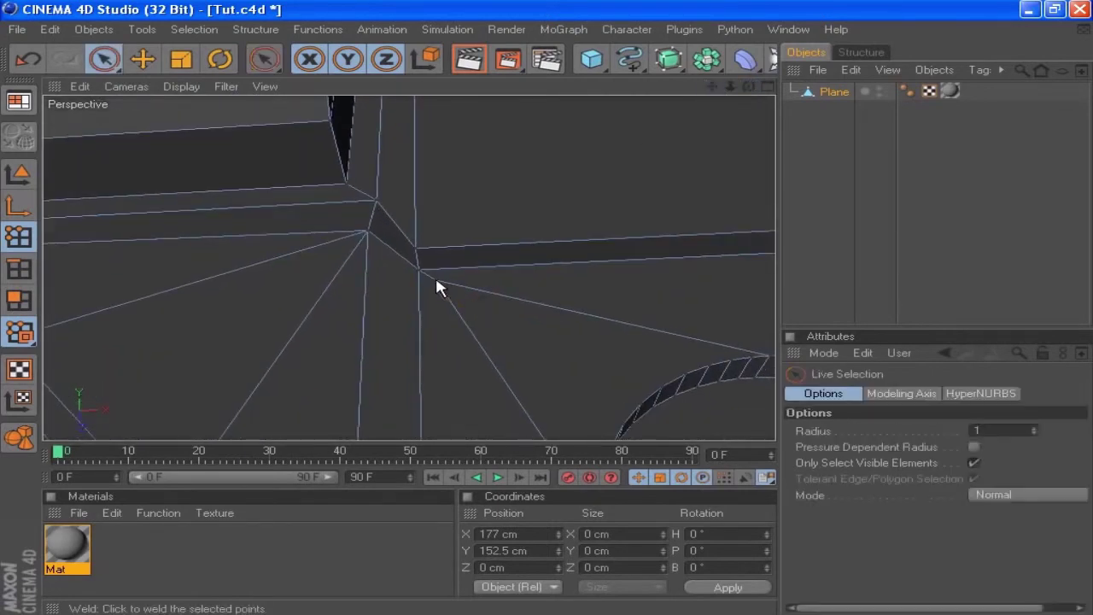
shift+click(420, 274)
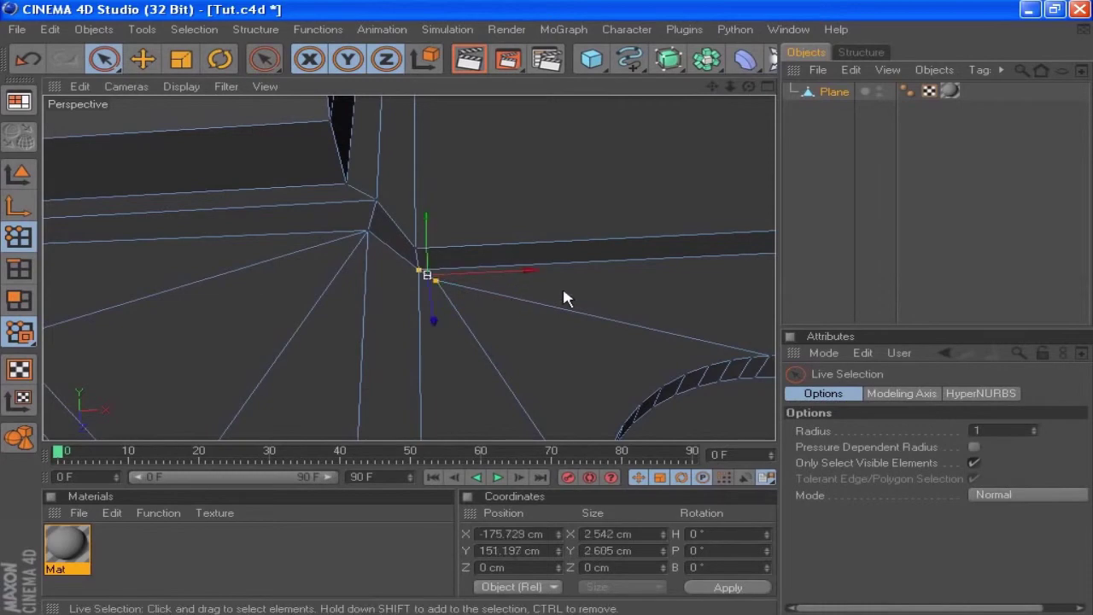
right_click(563, 284)
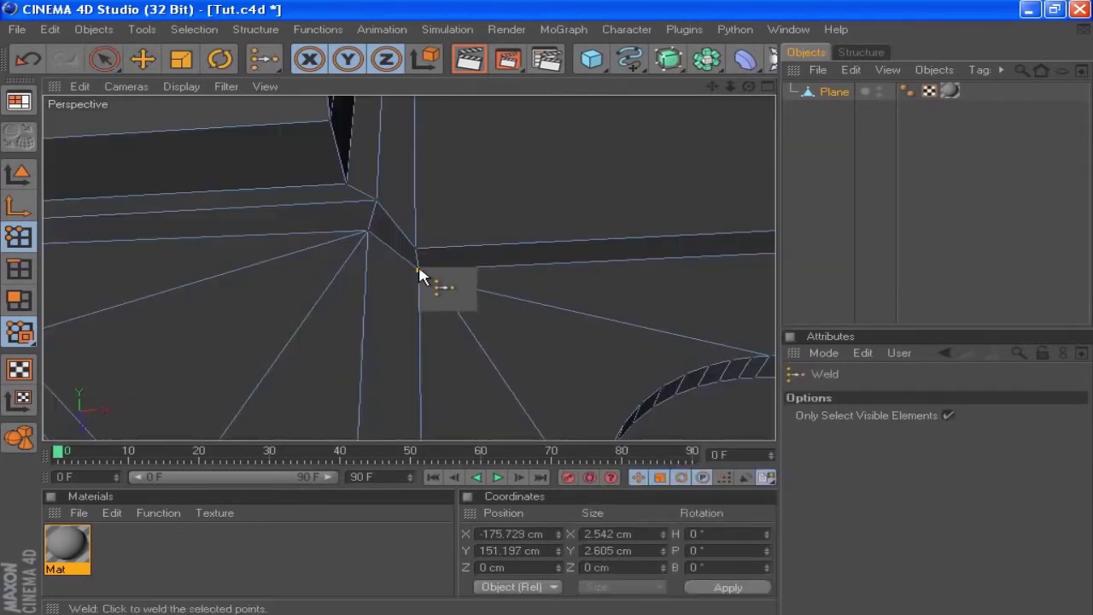
click(420, 269)
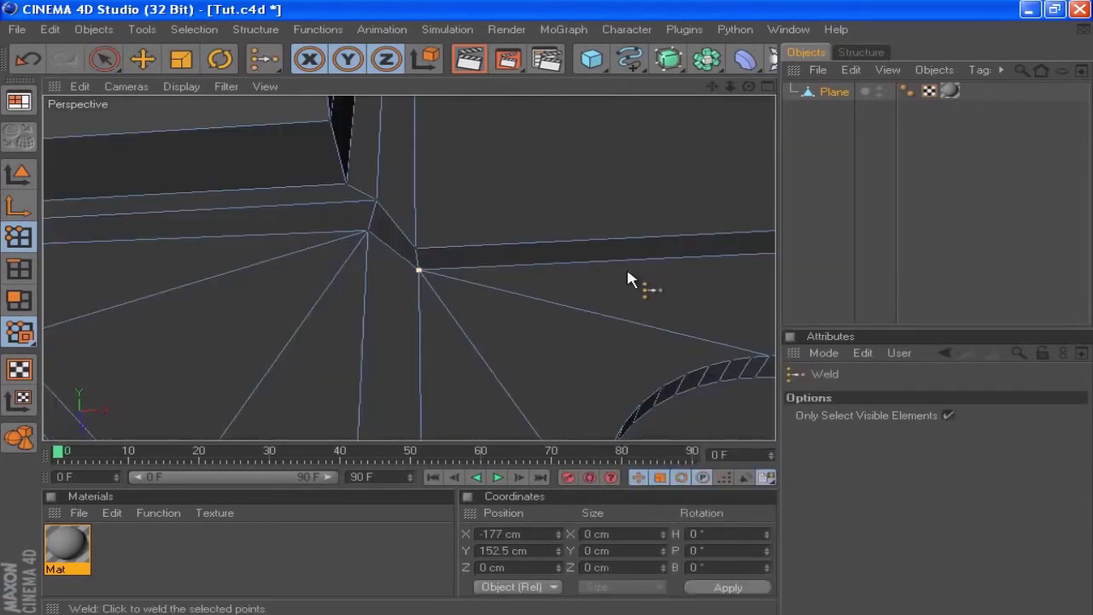
Weld the stray apex point by the recess's lower-left corner onto the adjacent frame corner point
scroll(669, 257, down, 5)
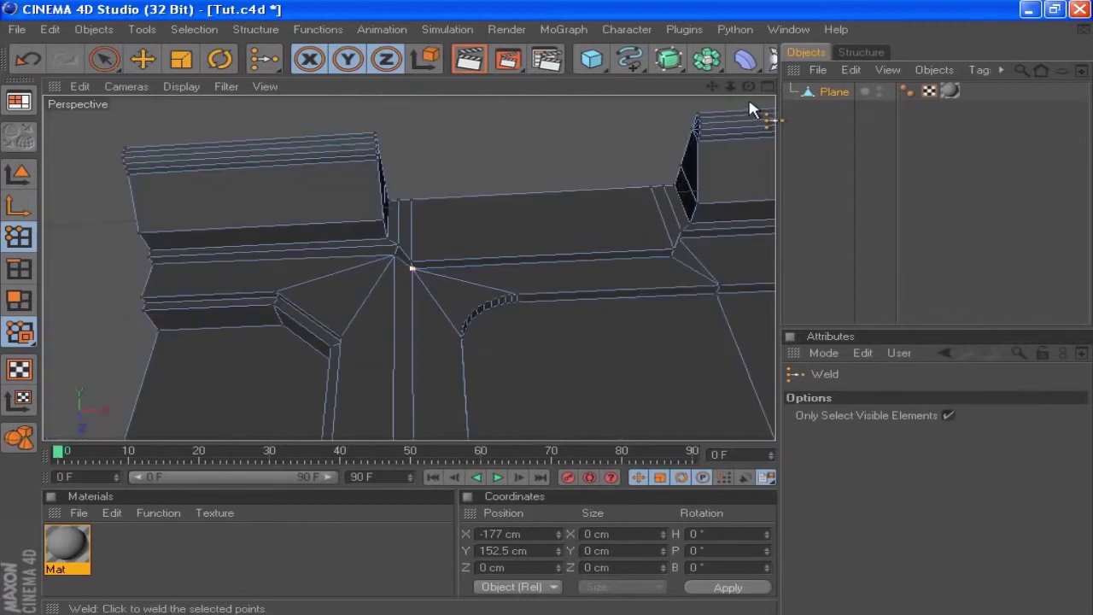
drag(712, 86, 706, 124)
drag(749, 87, 667, 159)
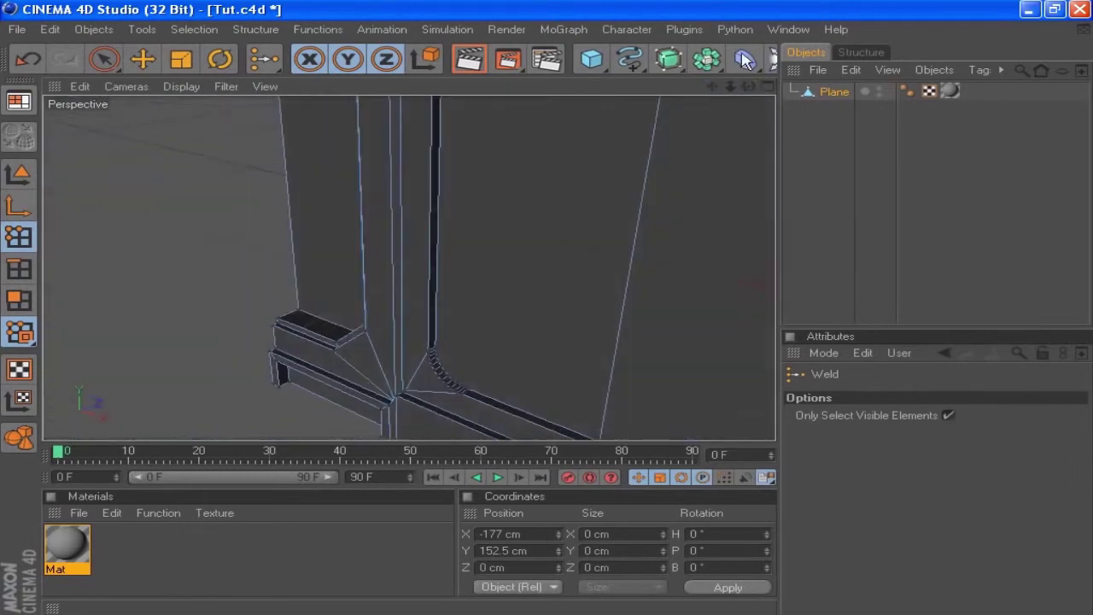
click(404, 395)
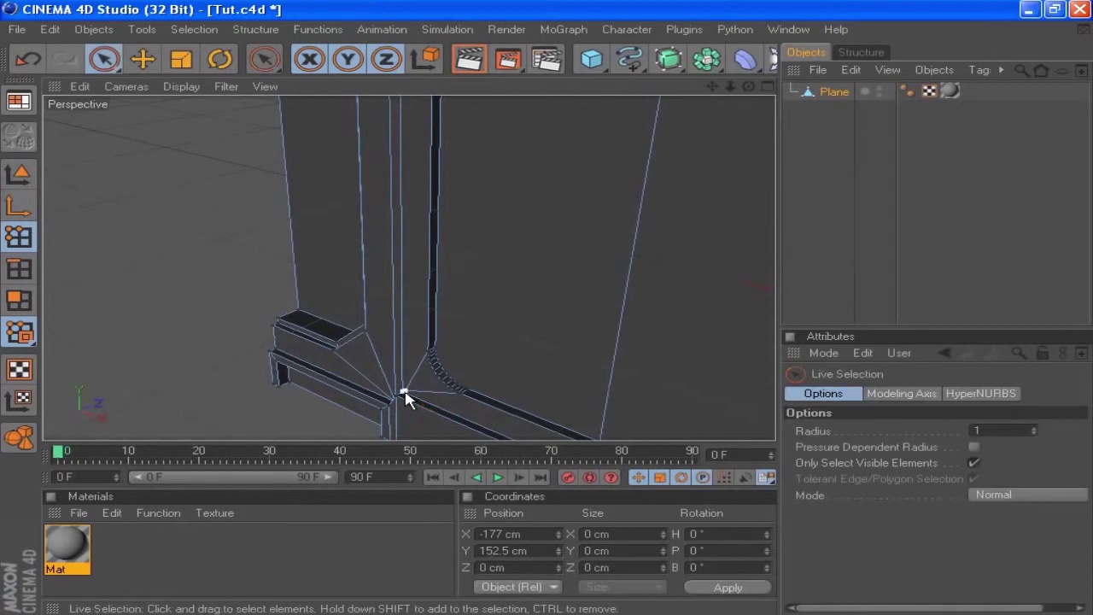
click(404, 395)
scroll(404, 396, up, 3)
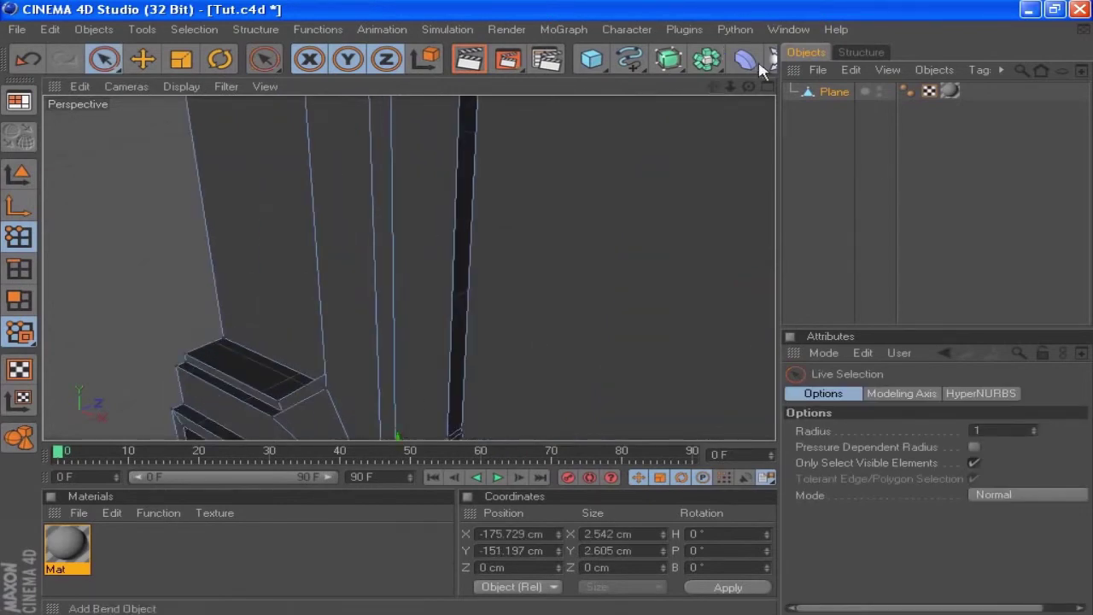
drag(712, 86, 813, 0)
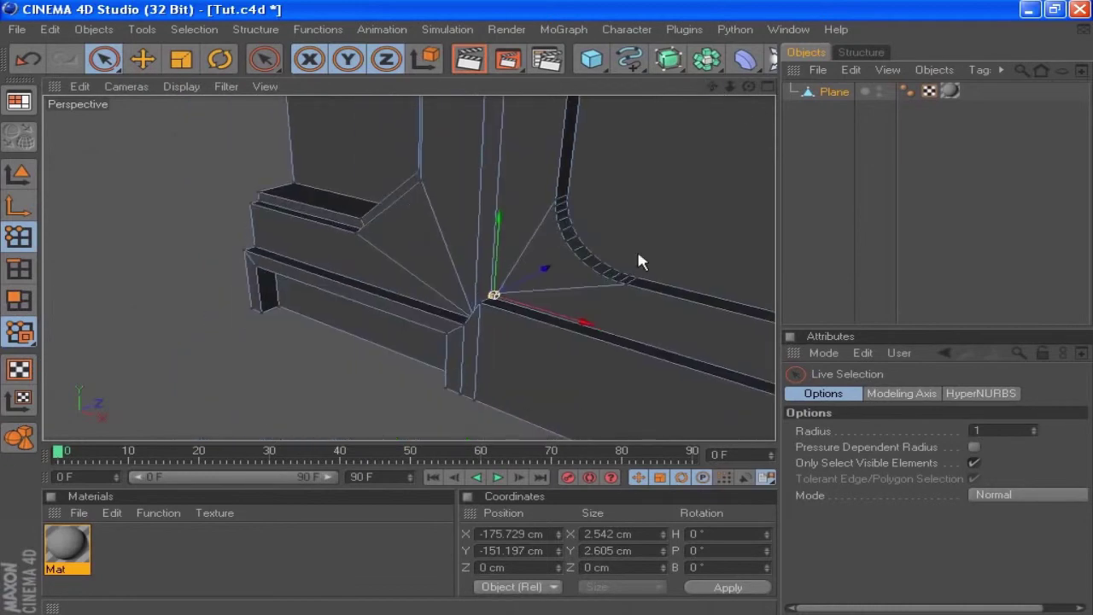
scroll(582, 316, up, 3)
scroll(582, 316, down, 1)
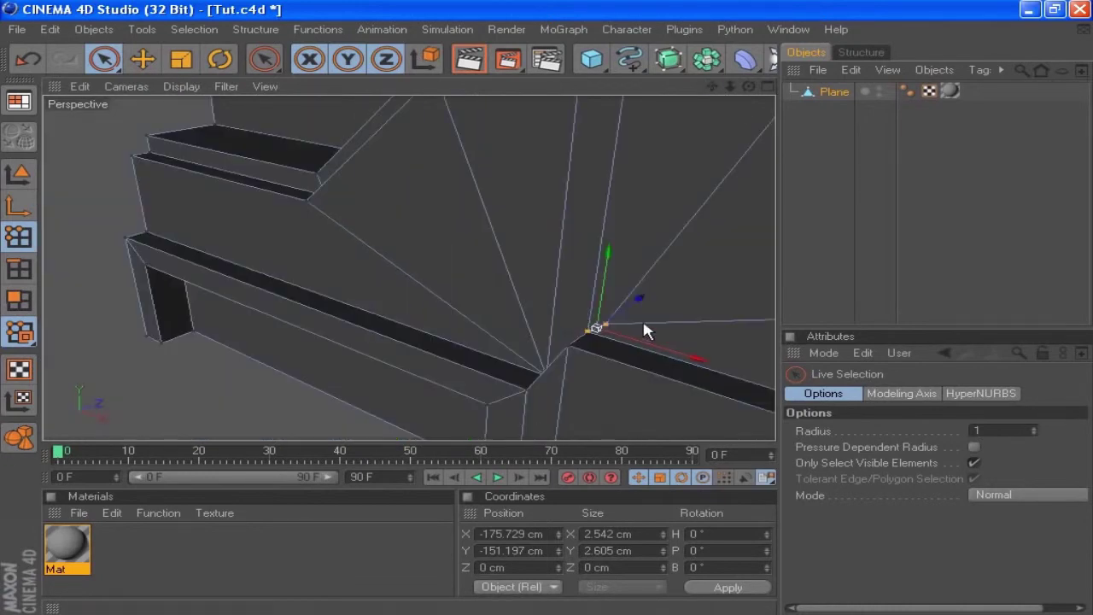
right_click(673, 317)
click(732, 469)
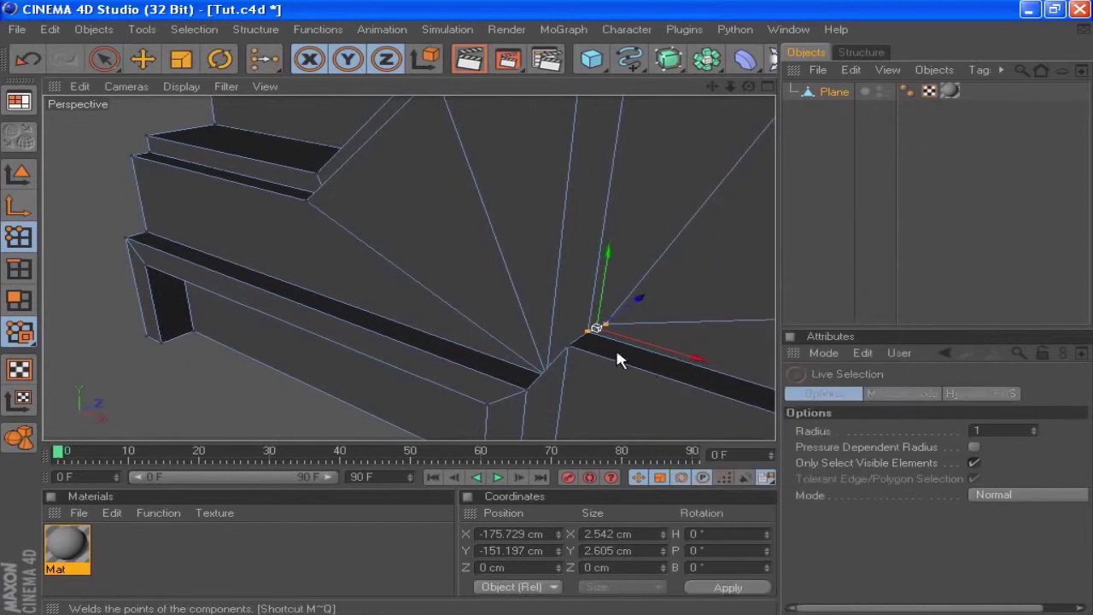
click(597, 335)
Weld the stray apex point by the recess's lower-right corner onto the adjacent frame corner point
drag(713, 86, 678, 75)
scroll(618, 283, down, 5)
scroll(571, 252, up, 5)
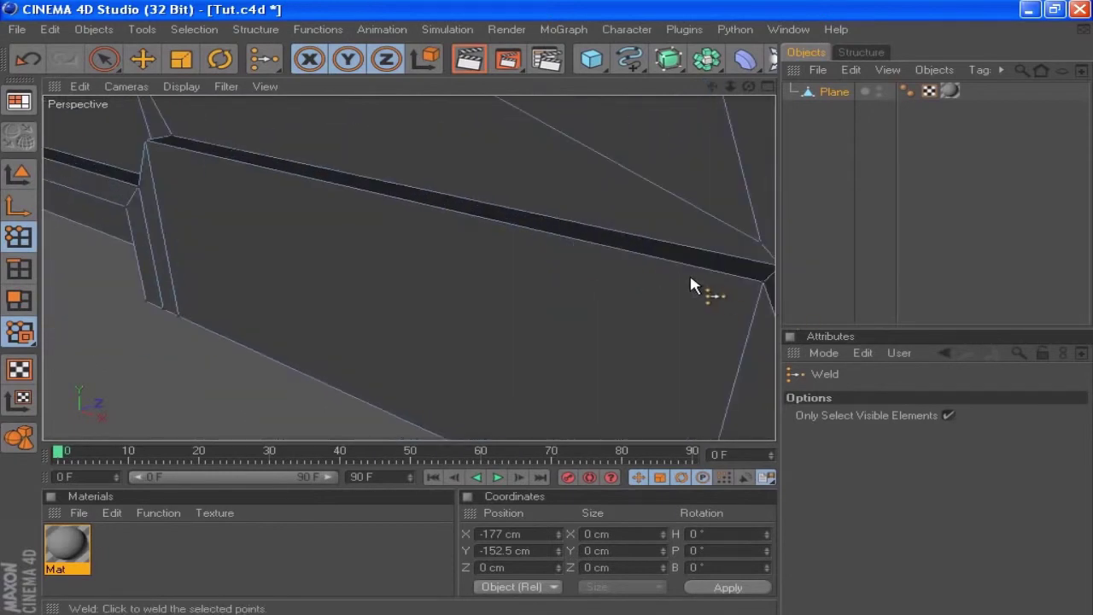
scroll(690, 273, down, 2)
key(space)
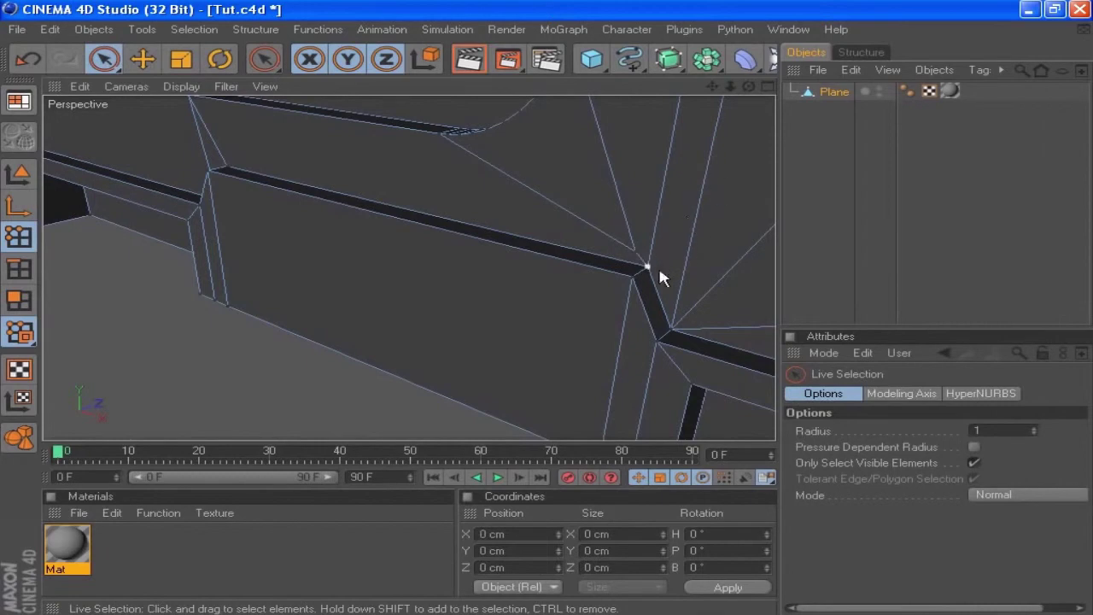
drag(748, 86, 692, 90)
alt+drag(568, 318, 548, 309)
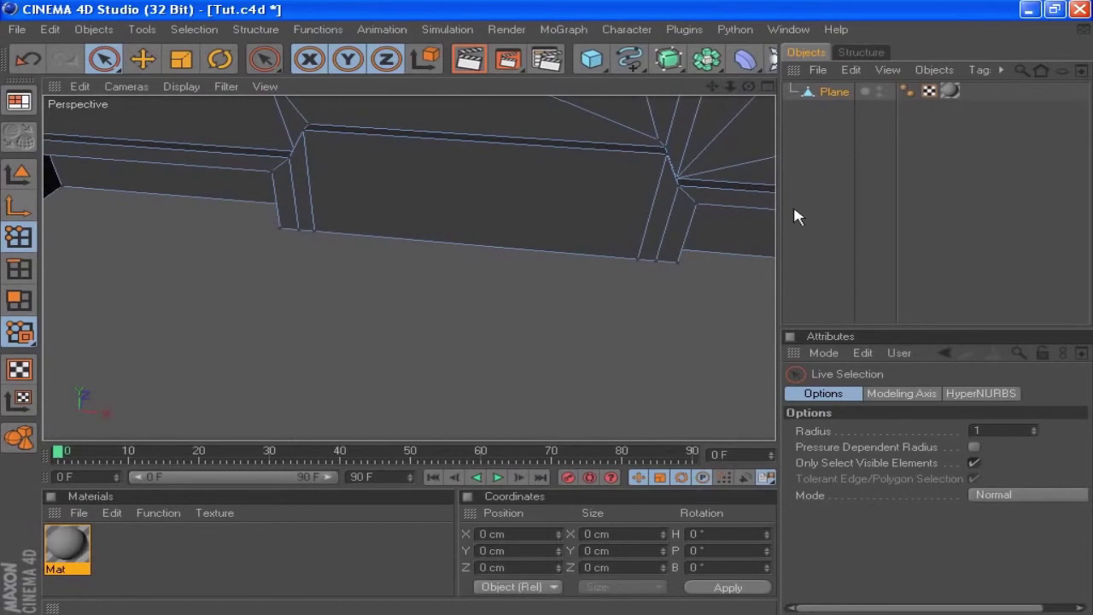
click(661, 143)
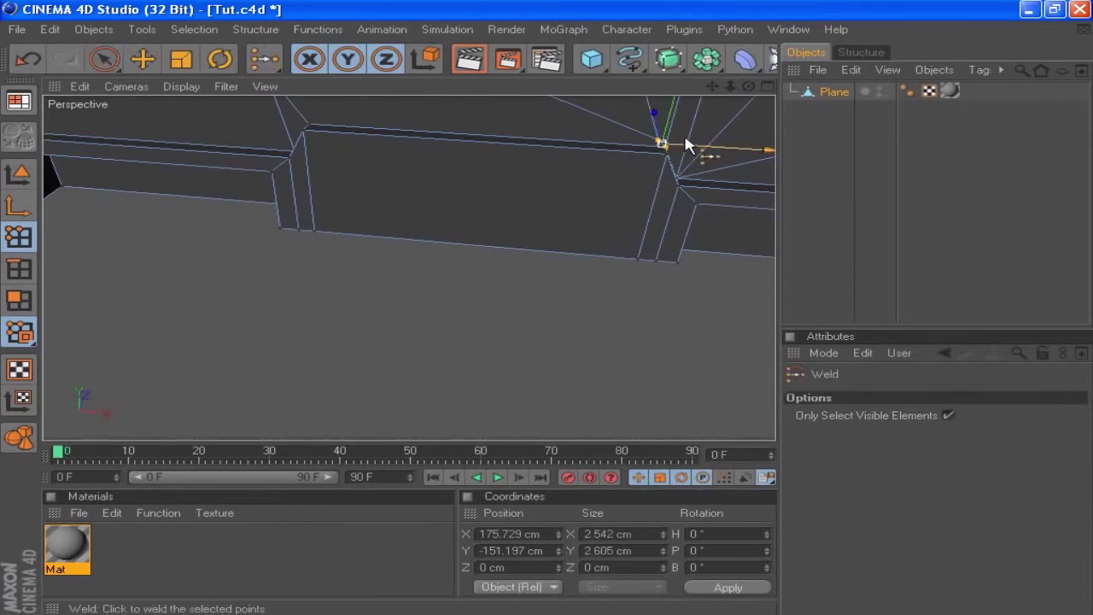
right_click(686, 143)
click(727, 426)
drag(715, 84, 659, 134)
scroll(673, 186, up, 5)
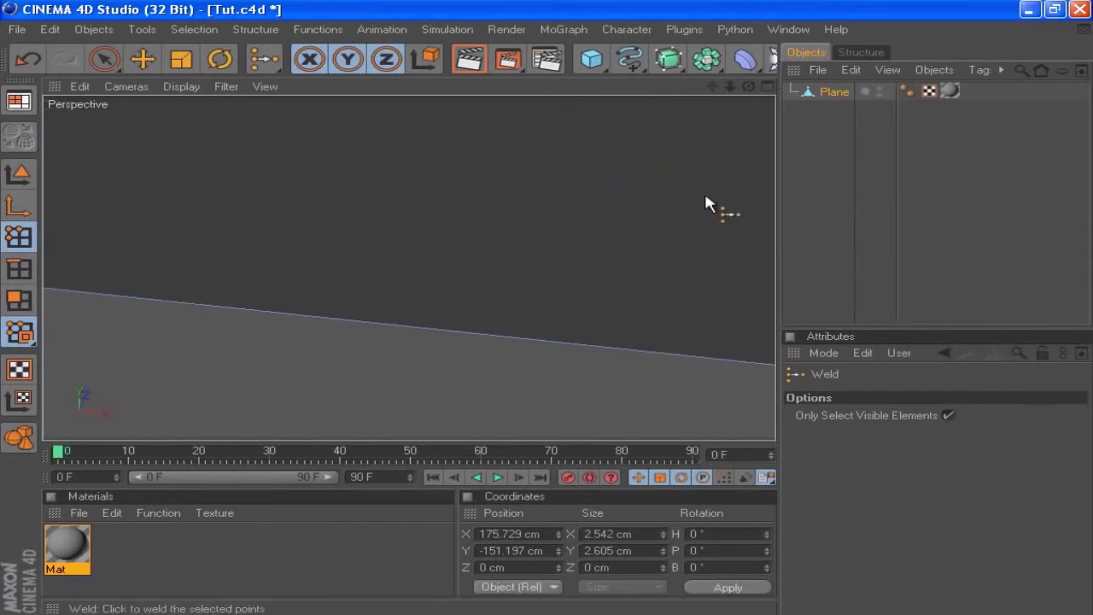
drag(713, 87, 174, 263)
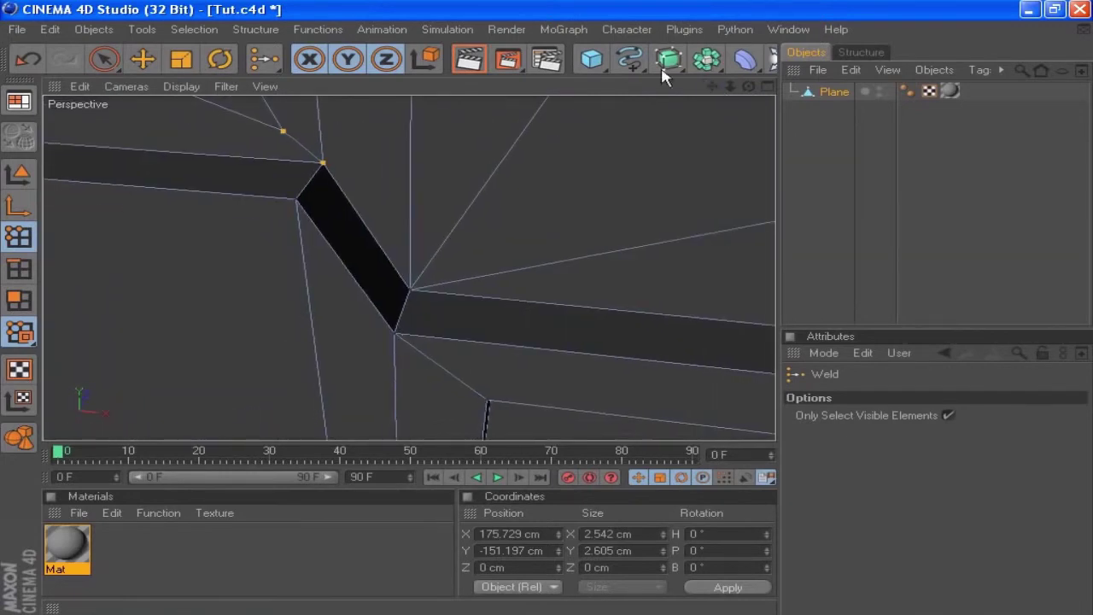
click(324, 166)
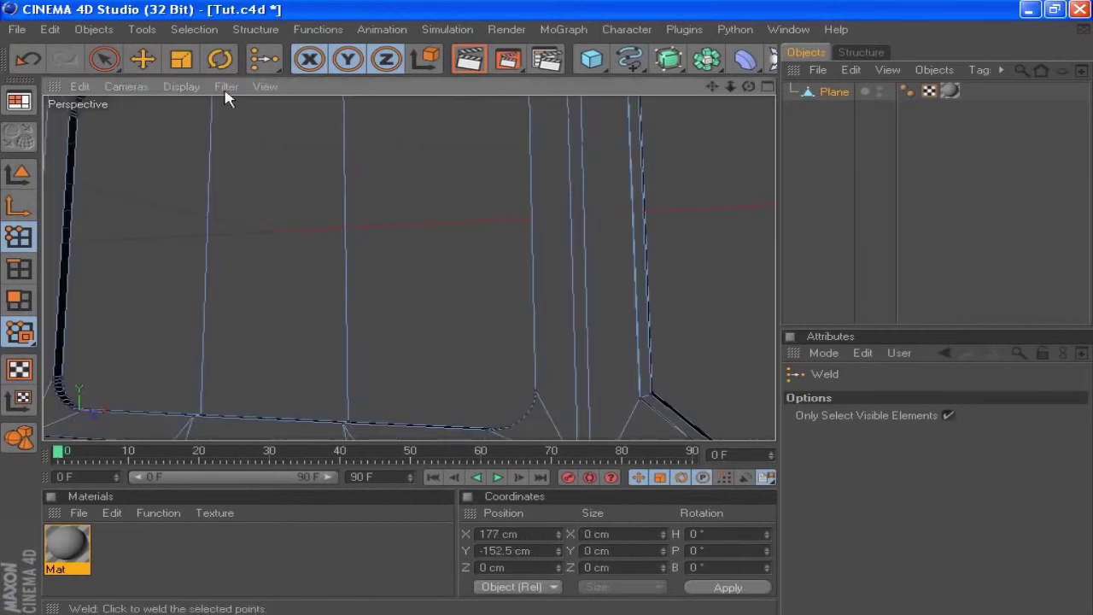
Select the three floor polygons of the central recess and inset them together with Extrude Inner at a 5 cm offset
click(19, 300)
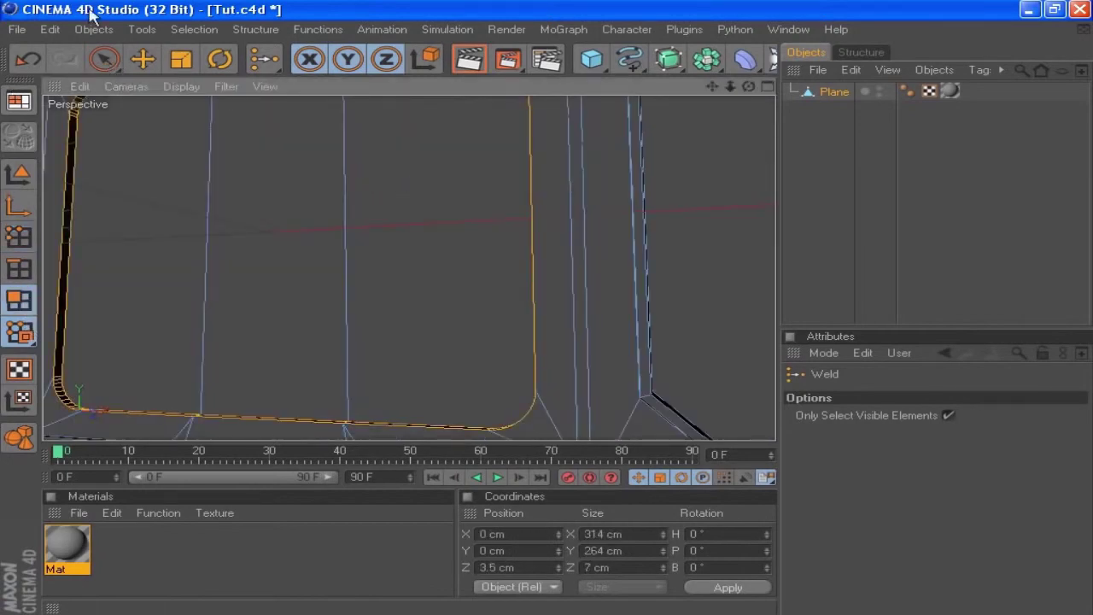
click(104, 58)
click(418, 210)
shift+click(294, 251)
shift+click(139, 275)
right_click(382, 350)
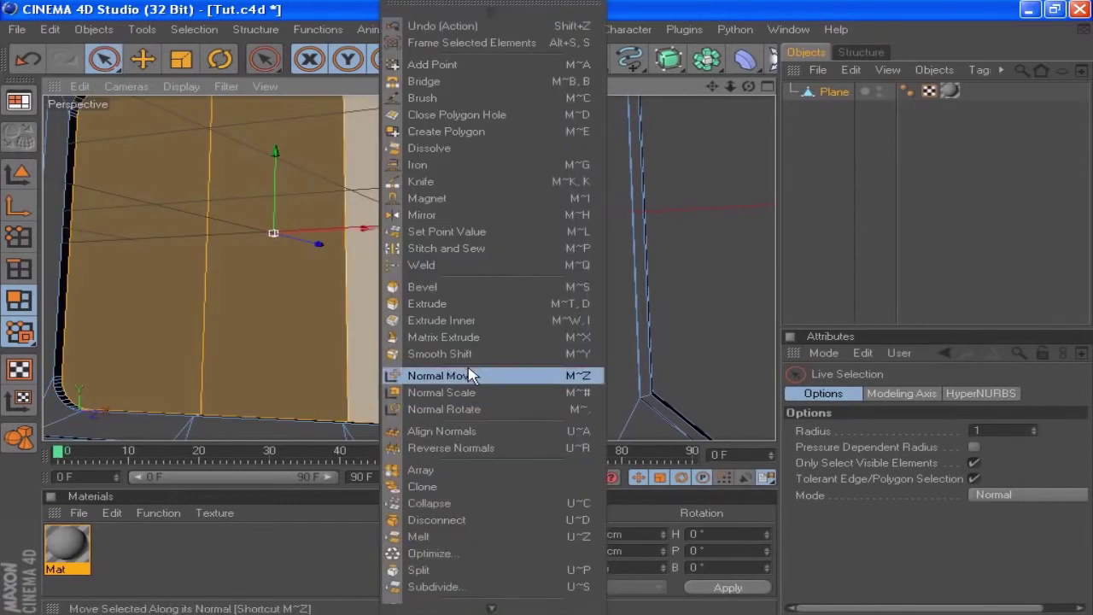
click(445, 317)
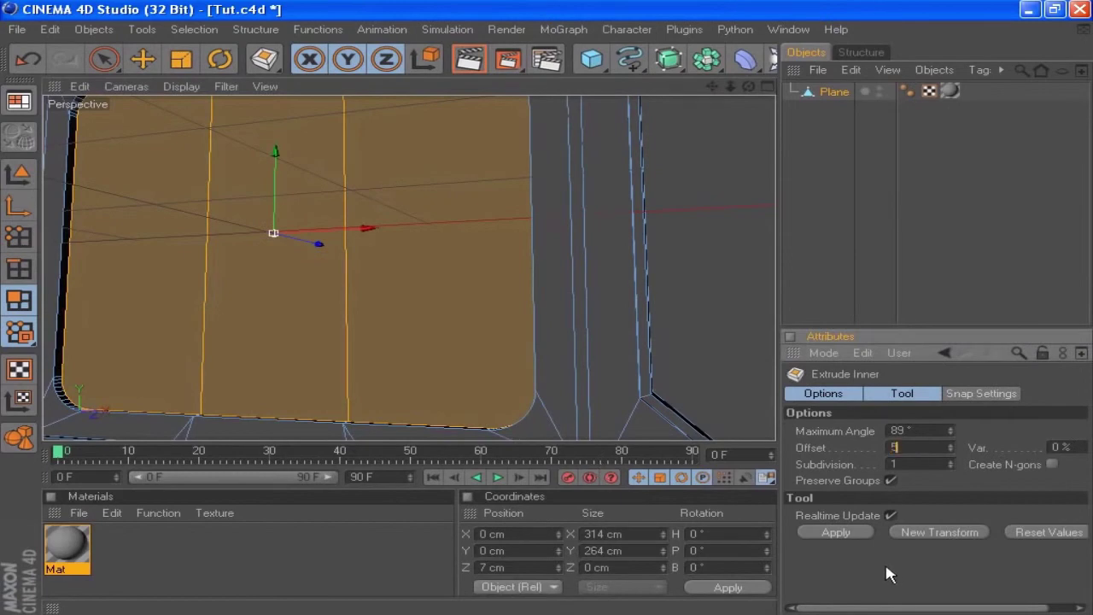
click(845, 532)
Extrude the inset recess floor polygons with an offset of -5 cm
right_click(471, 302)
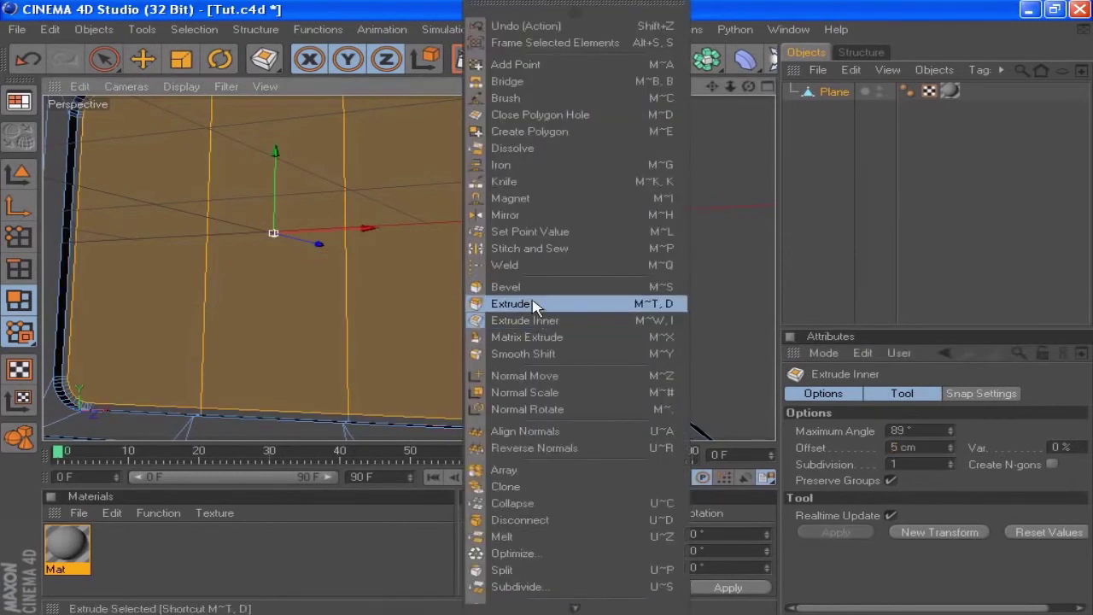
drag(933, 445, 384, 427)
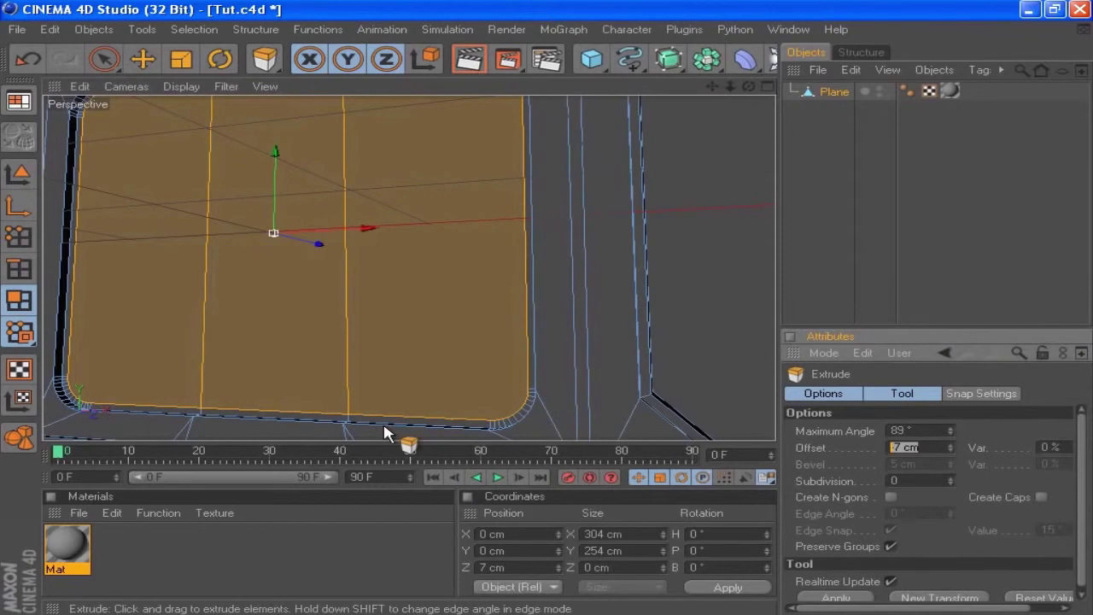
key(BackSpace)
text(-5)
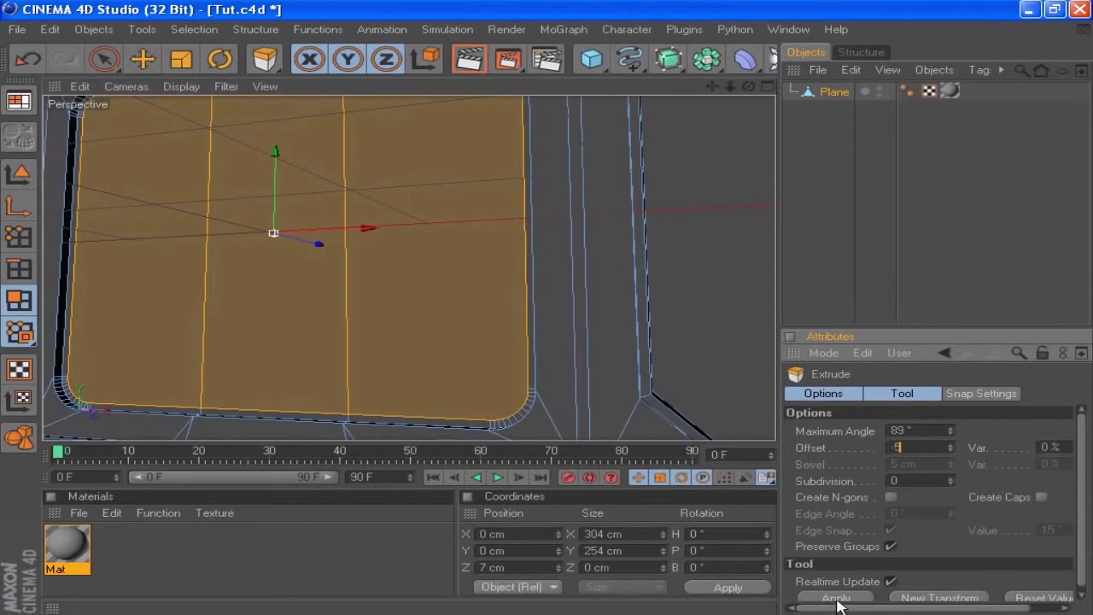
click(836, 598)
Inset each of the three floor polygons separately using Extrude Inner with Preserve Groups off and a 10 cm offset
right_click(567, 323)
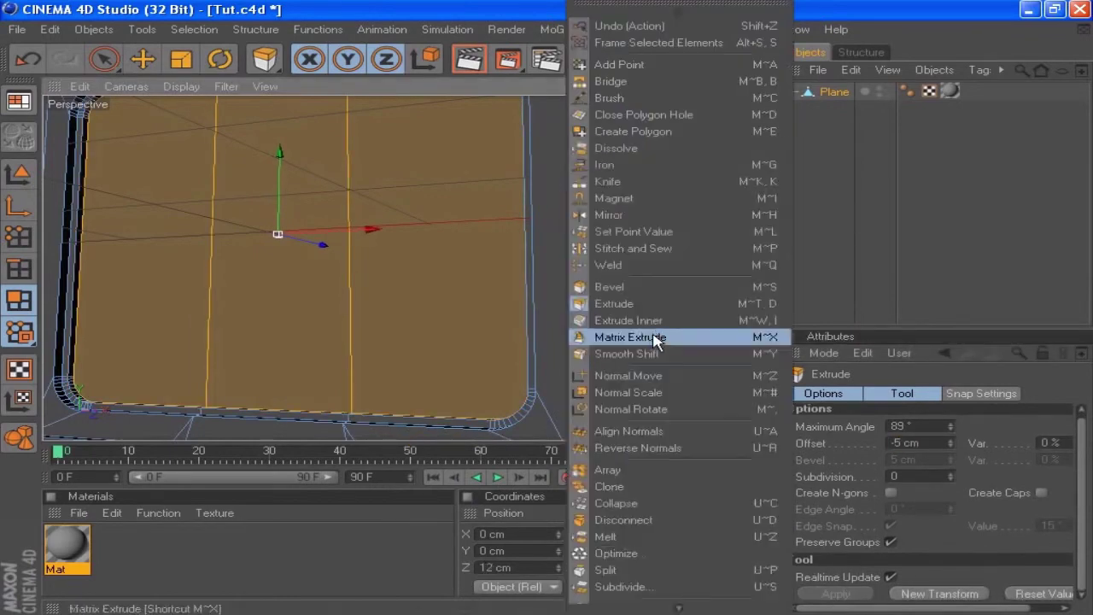
click(652, 317)
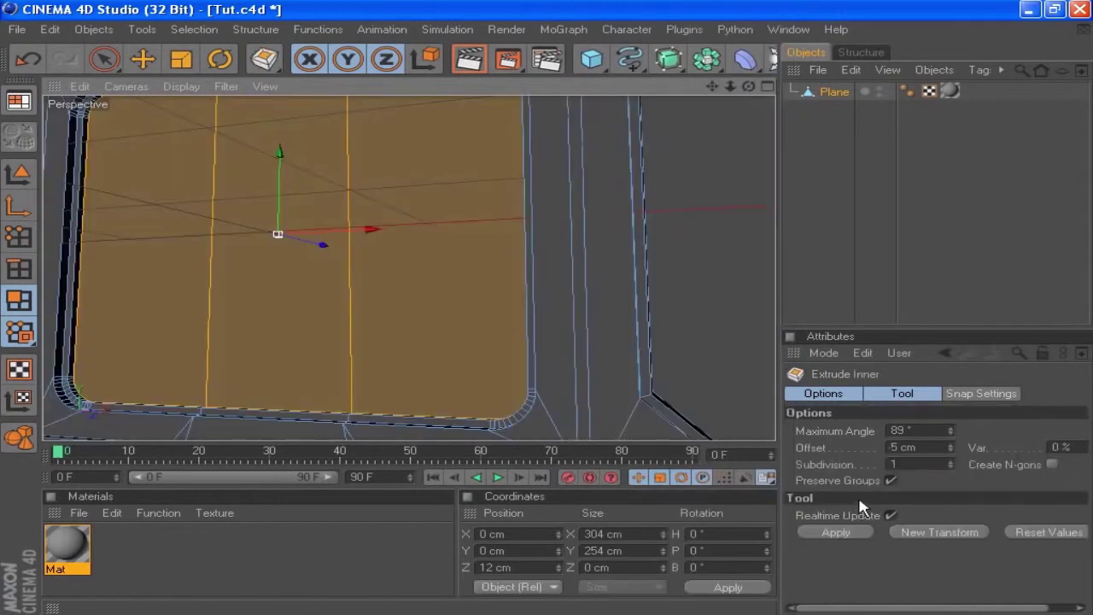
click(891, 481)
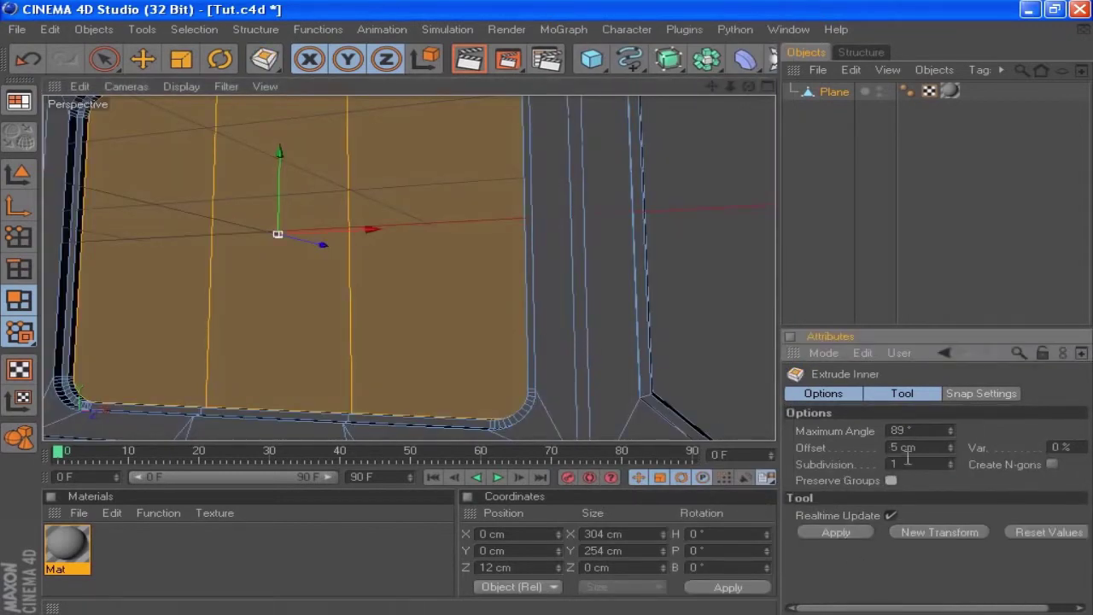
text(10)
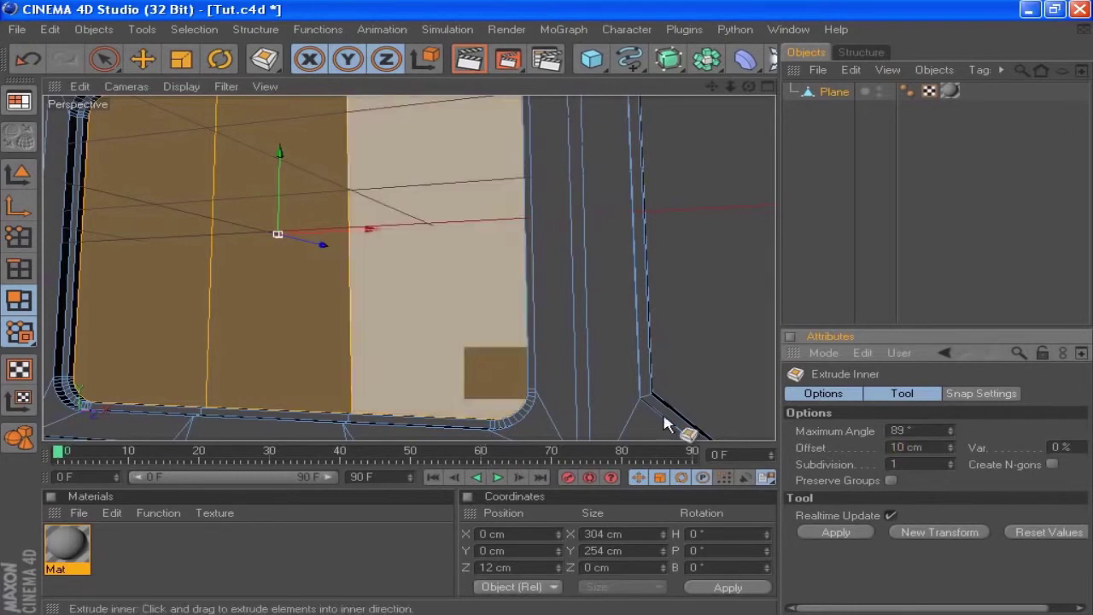
click(830, 532)
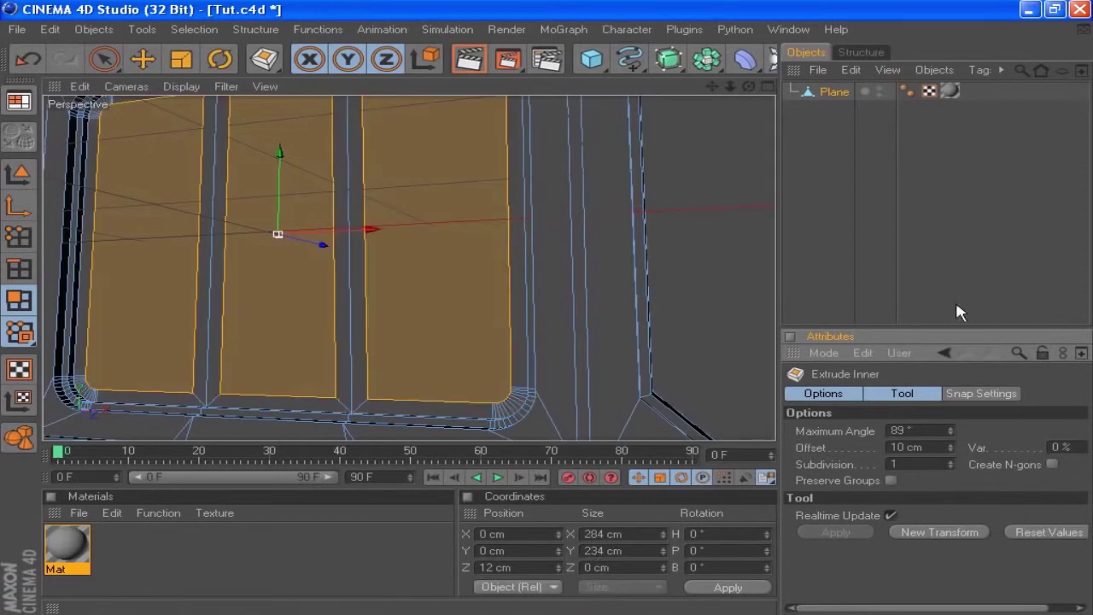
In the Front view, weld the innermost arc points at the recess's lower-left corner into one point at the arc's middle
click(768, 87)
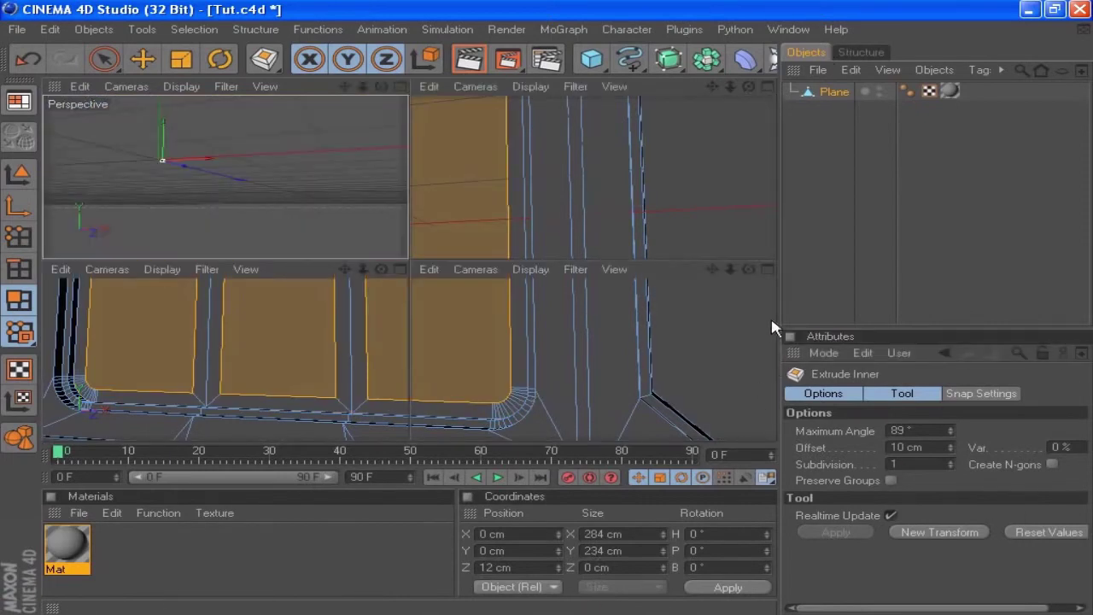
click(769, 270)
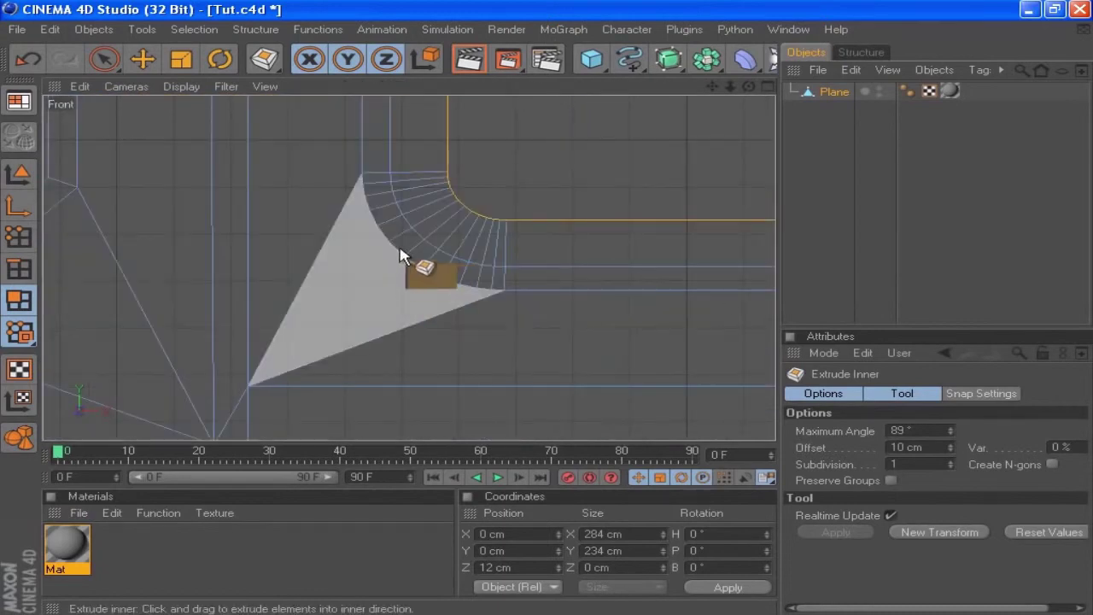
click(17, 243)
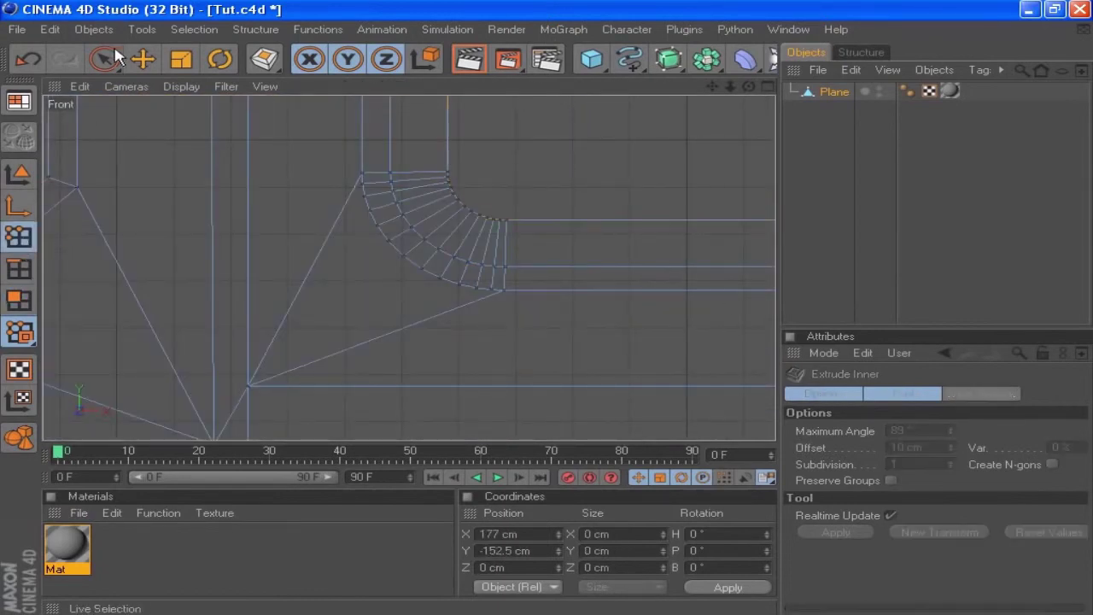
drag(114, 63, 194, 85)
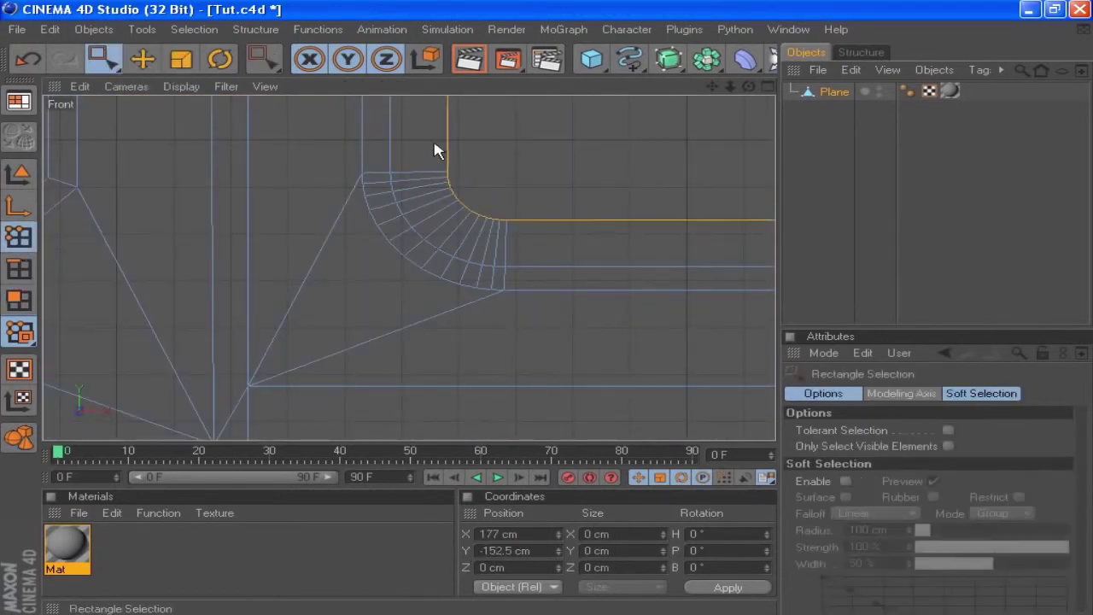
drag(432, 152, 558, 243)
right_click(562, 169)
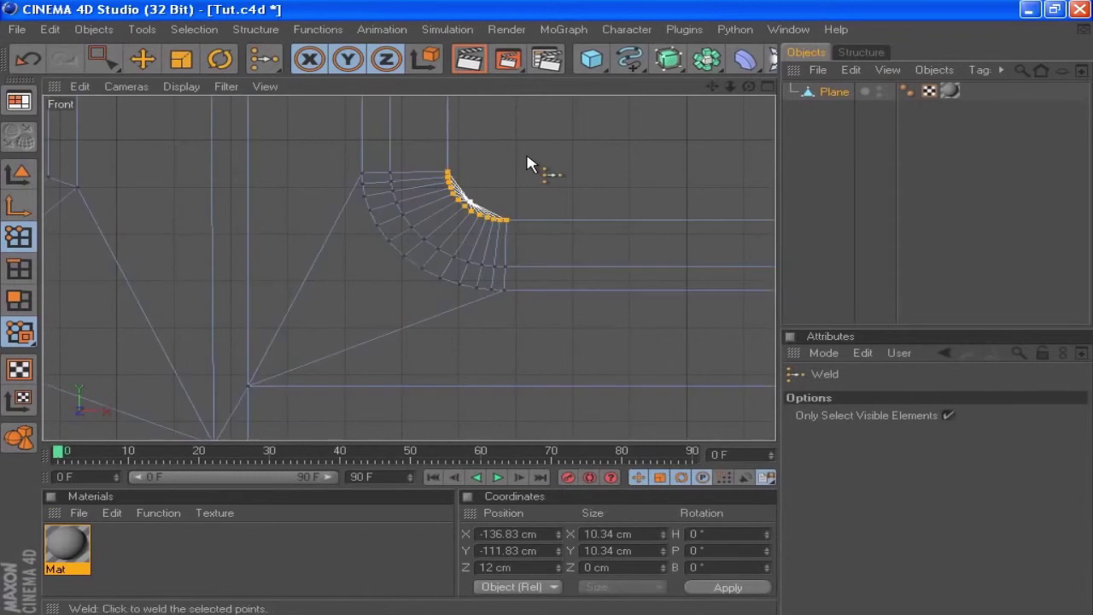
click(639, 189)
Weld the innermost arc points at the recess's lower-right corner into one point at the arc's middle
drag(711, 86, 44, 169)
key(space)
drag(358, 177, 447, 231)
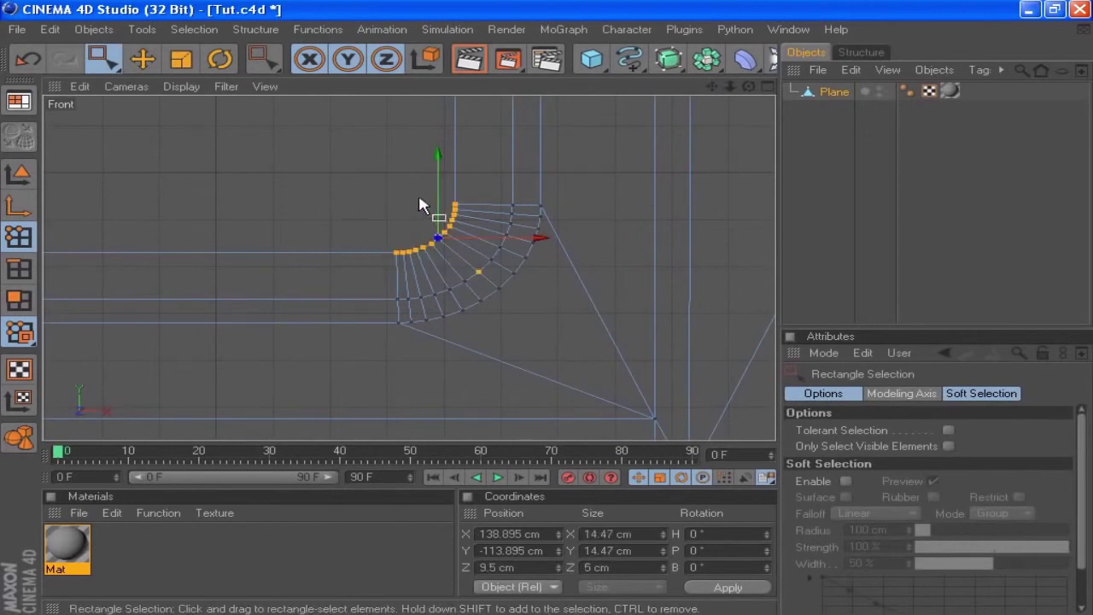
drag(341, 172, 466, 268)
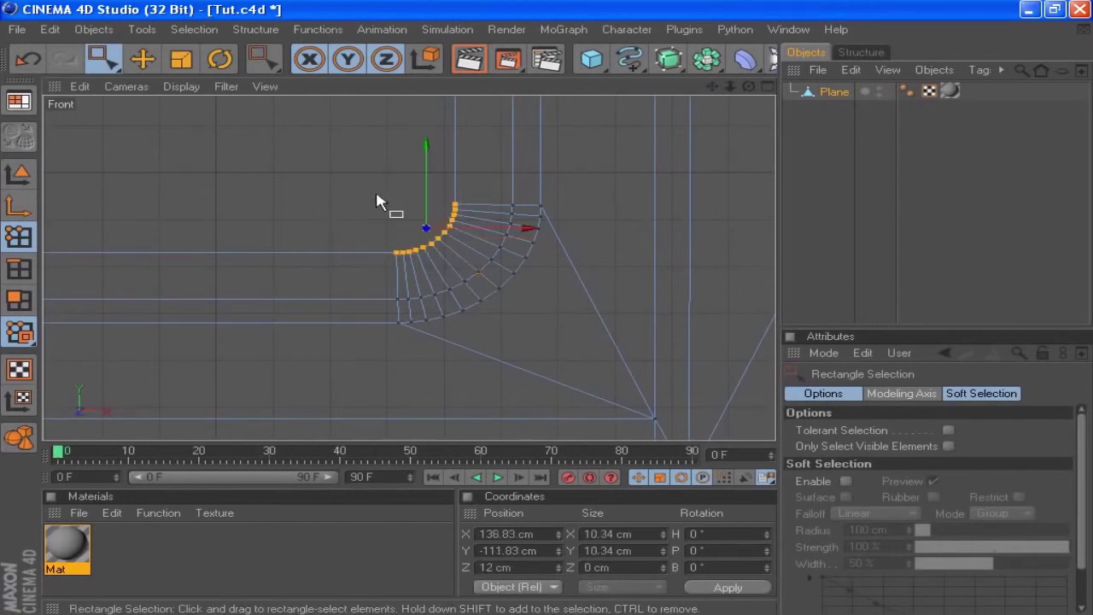
key(space)
key(space)
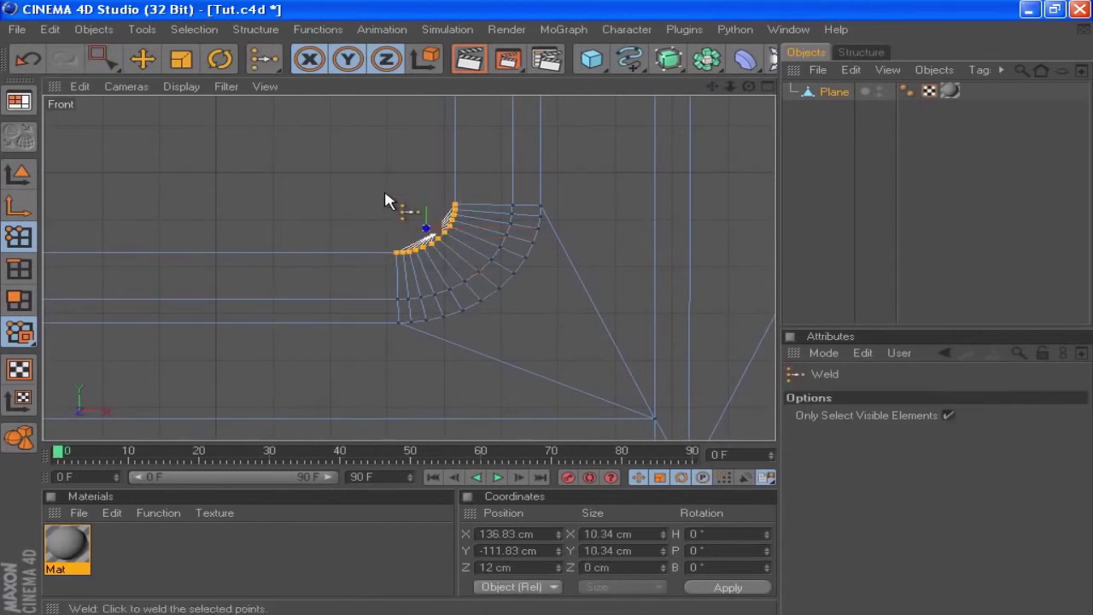
click(430, 231)
Weld the innermost arc points at the recess's upper-right corner into one point at the arc's middle
drag(713, 86, 651, 179)
key(space)
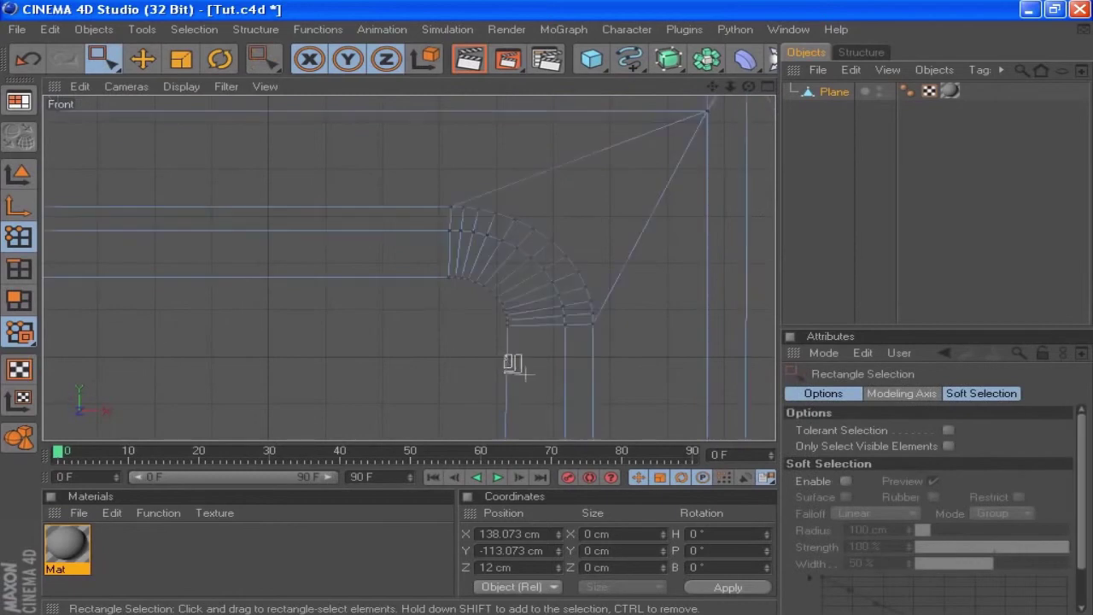
drag(473, 269, 430, 243)
drag(498, 326, 401, 274)
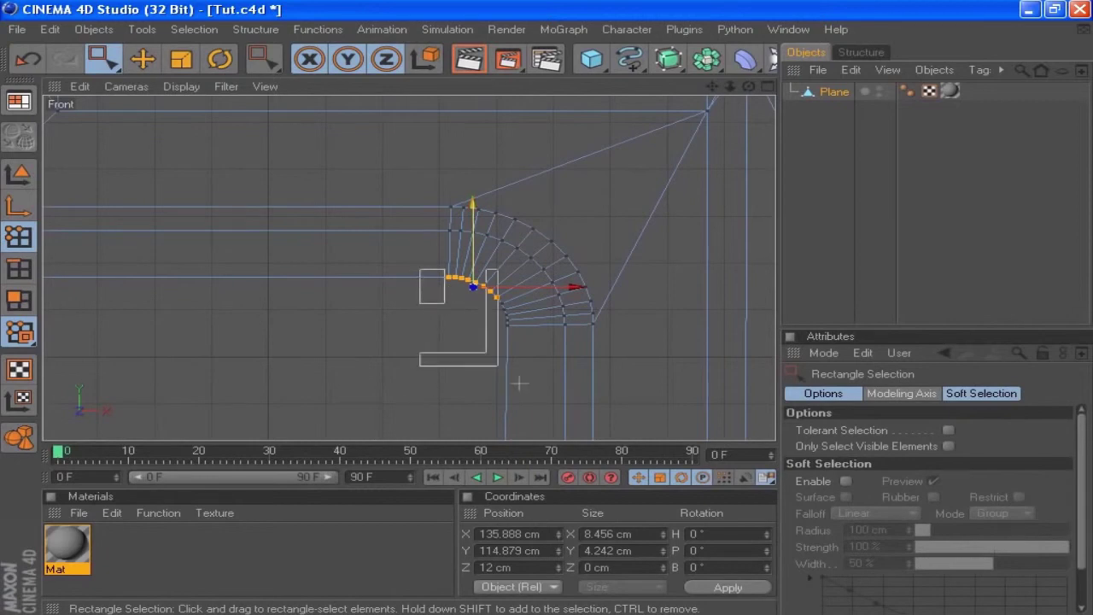
drag(500, 368, 538, 393)
key(m)
key(q)
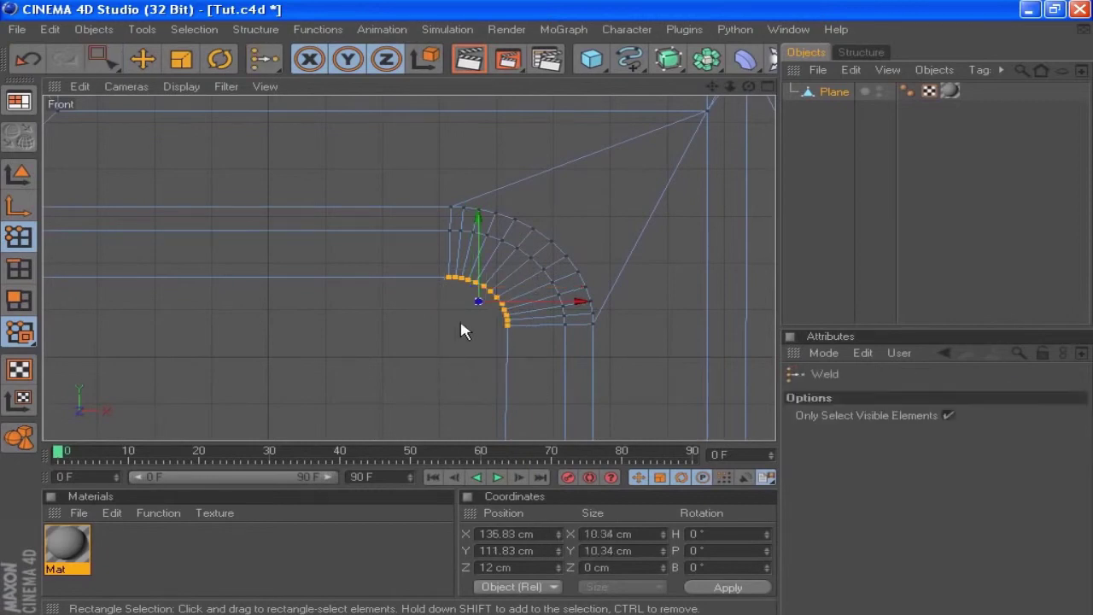
click(467, 323)
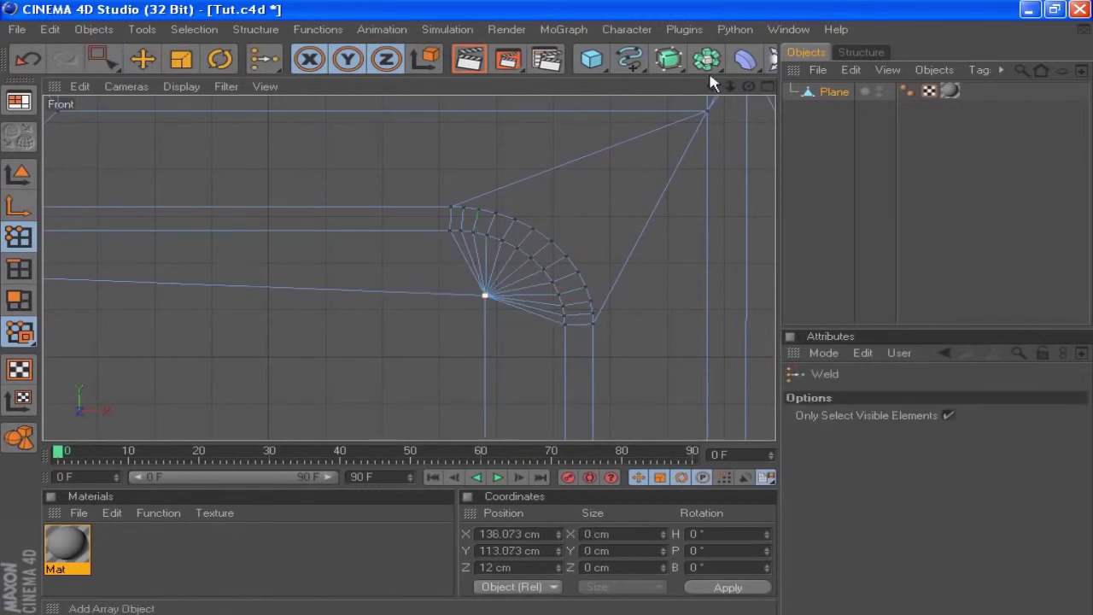
Weld the innermost arc points at the recess's upper-left corner into one point at the arc's middle
drag(712, 86, 1092, 71)
key(space)
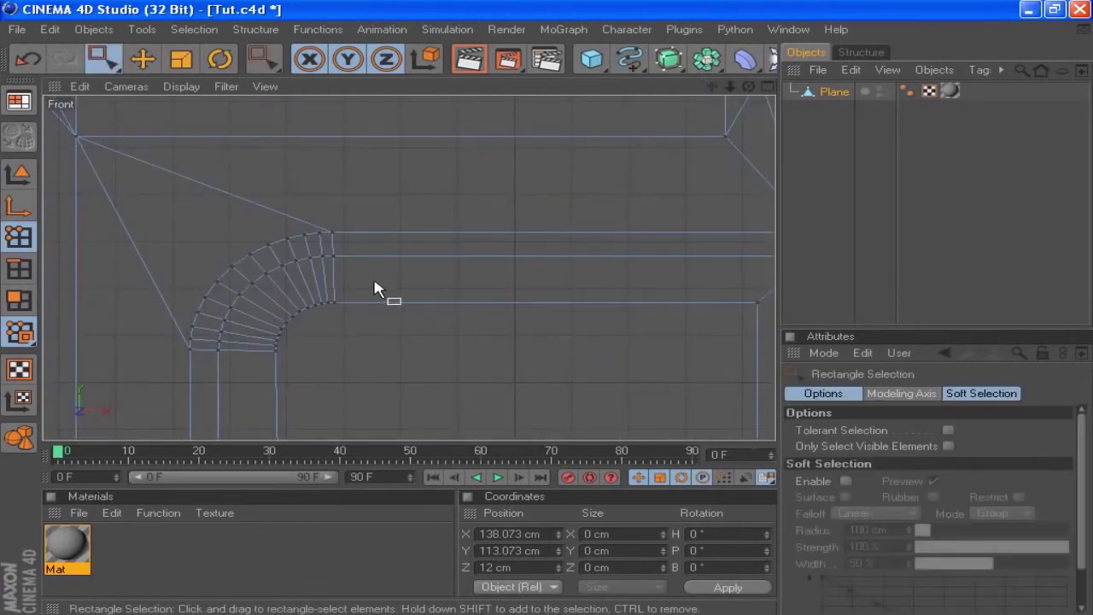
drag(389, 280, 269, 358)
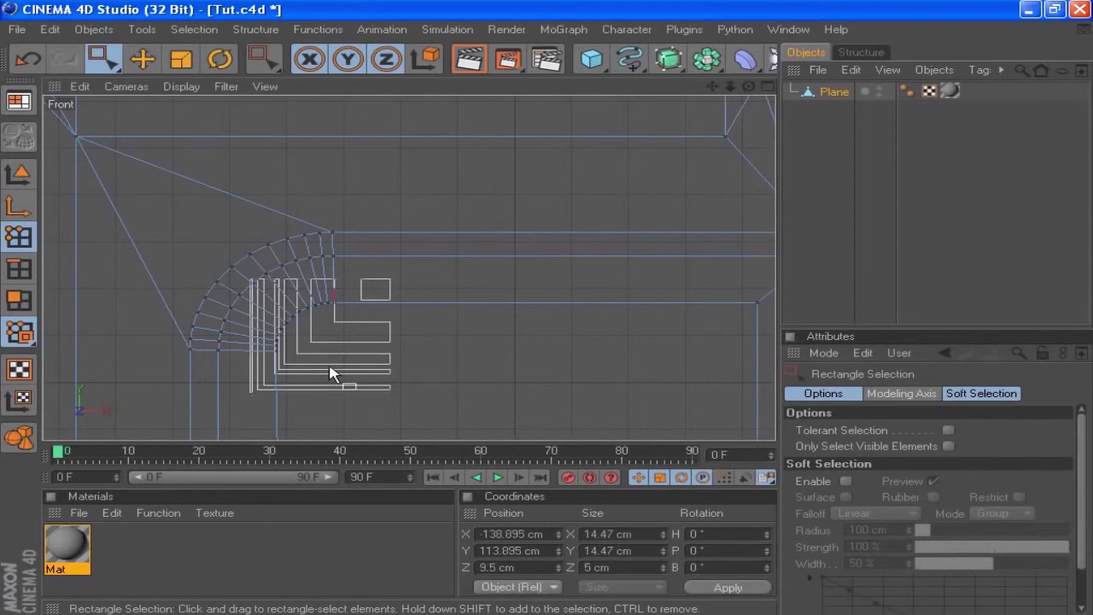
drag(410, 387, 256, 287)
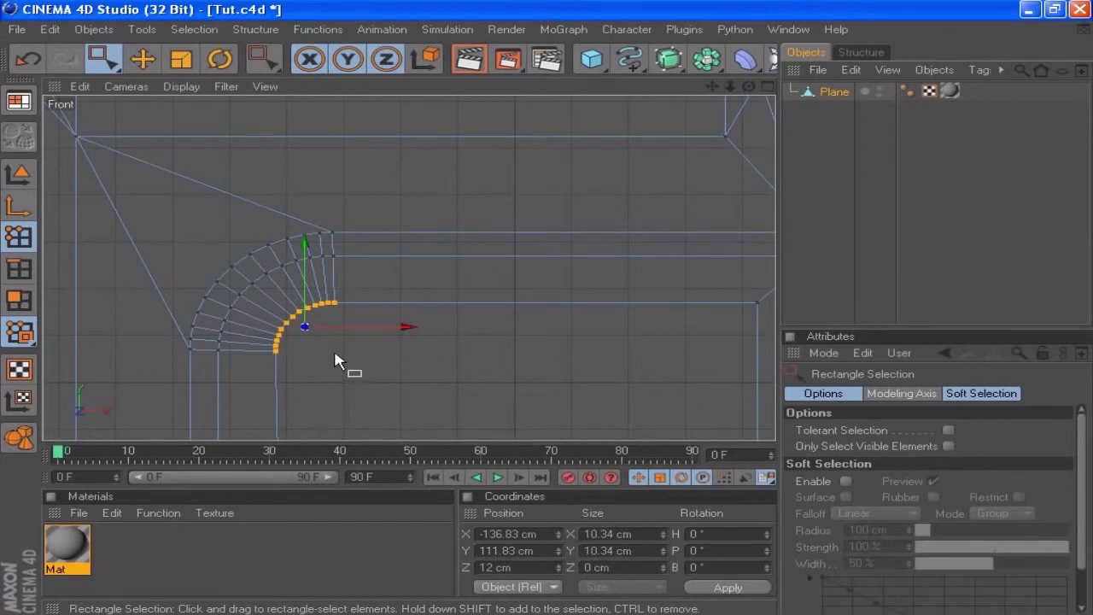
key(m)
key(q)
click(344, 348)
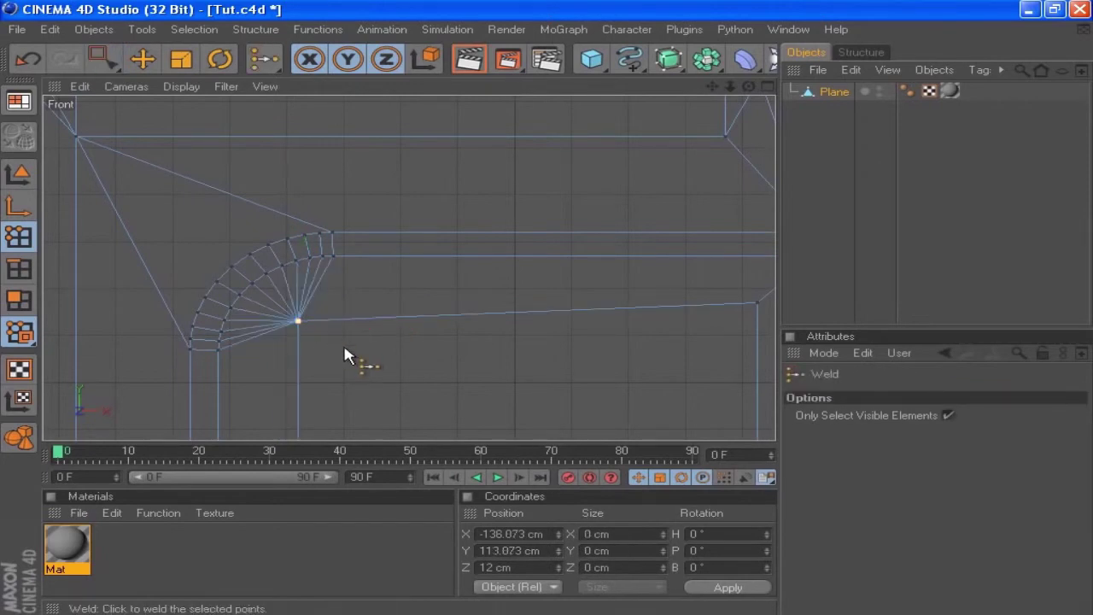
Select the four middle inset corner points along the recess's upper edge and set their position to Y 113 cm and X 0 cm
scroll(530, 415, down, 3)
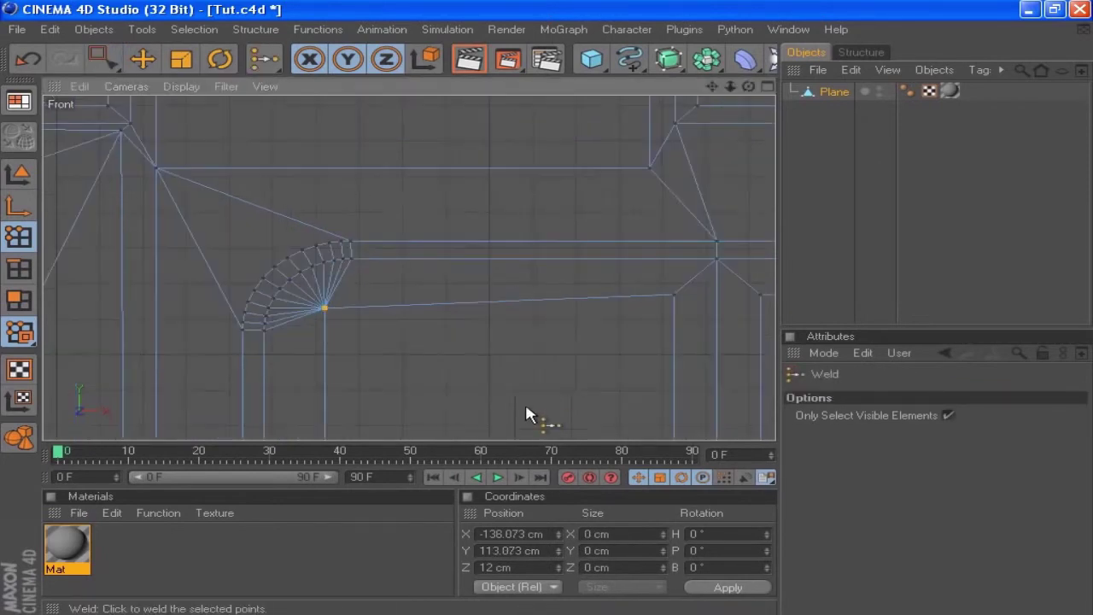
drag(713, 87, 357, 74)
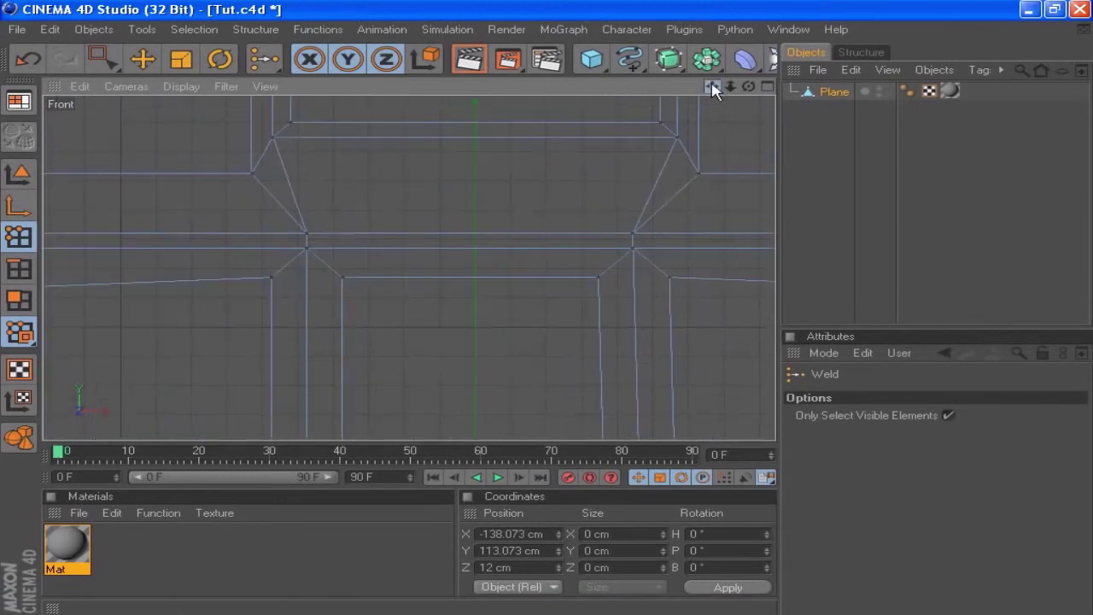
key(space)
drag(244, 271, 733, 319)
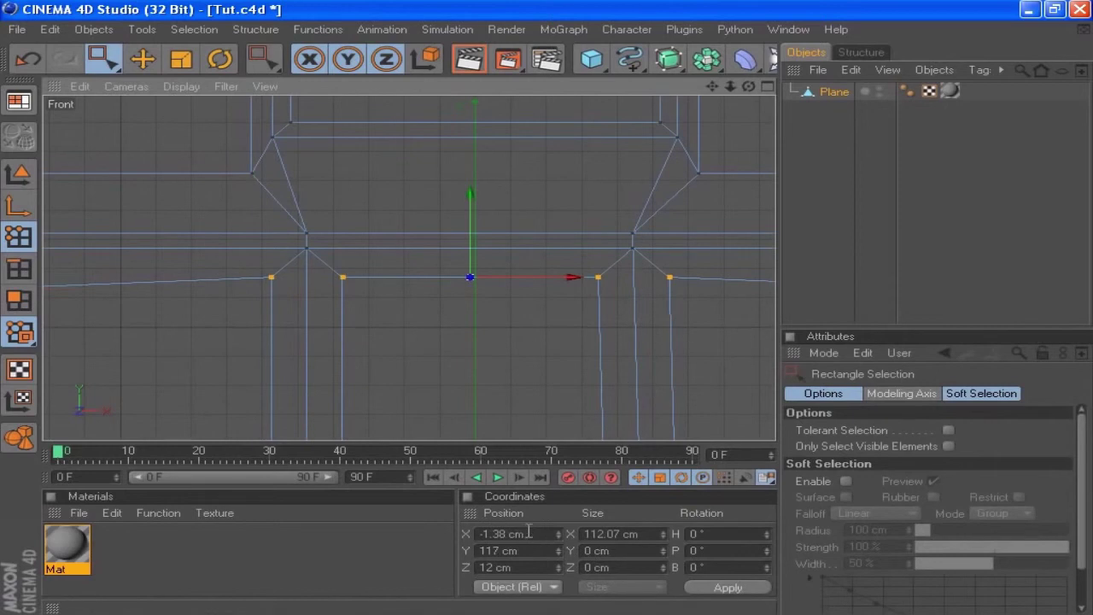
double_click(500, 551)
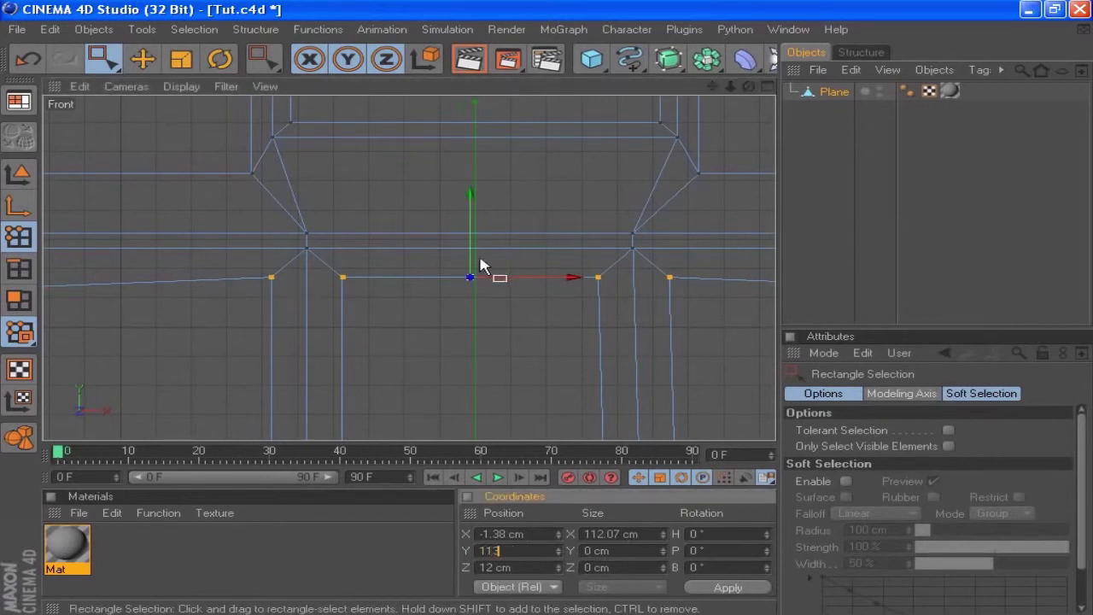
scroll(481, 264, down, 5)
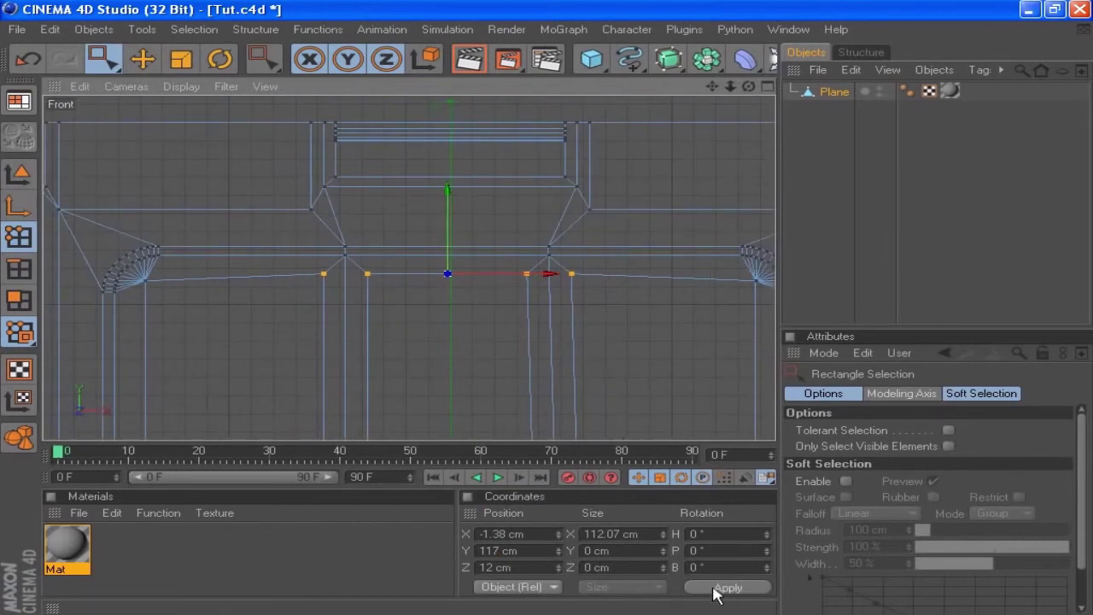
click(540, 550)
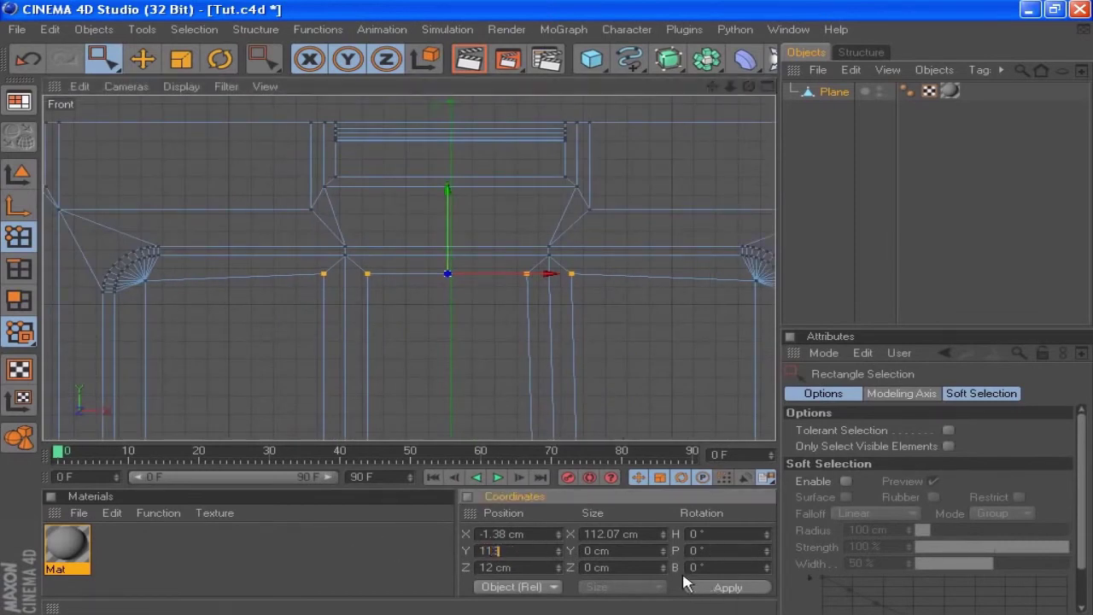
text(113)
click(731, 589)
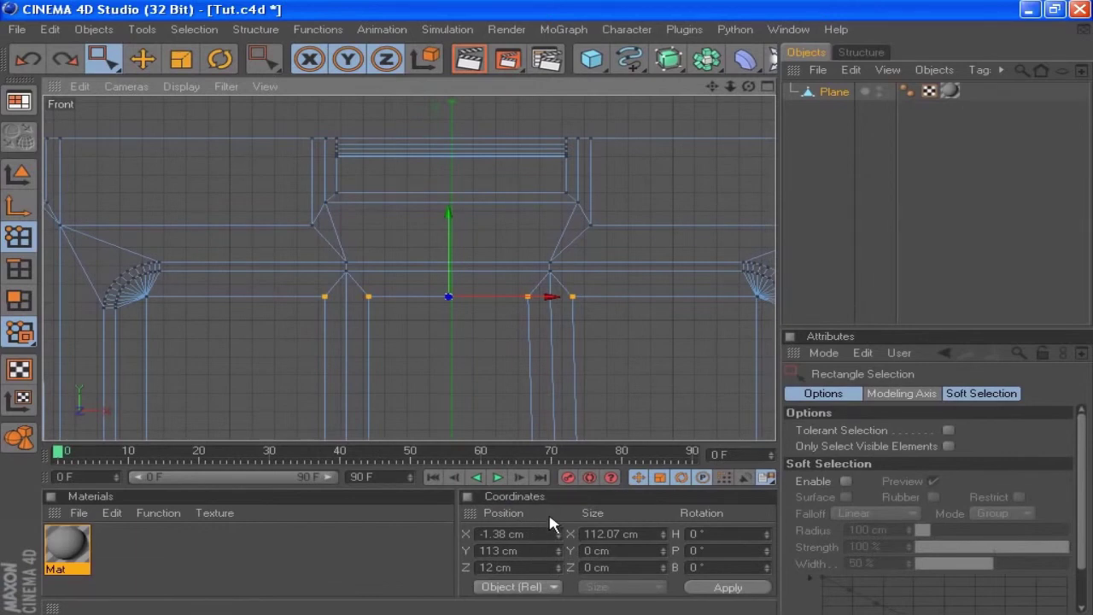
double_click(540, 534)
text(0)
click(712, 589)
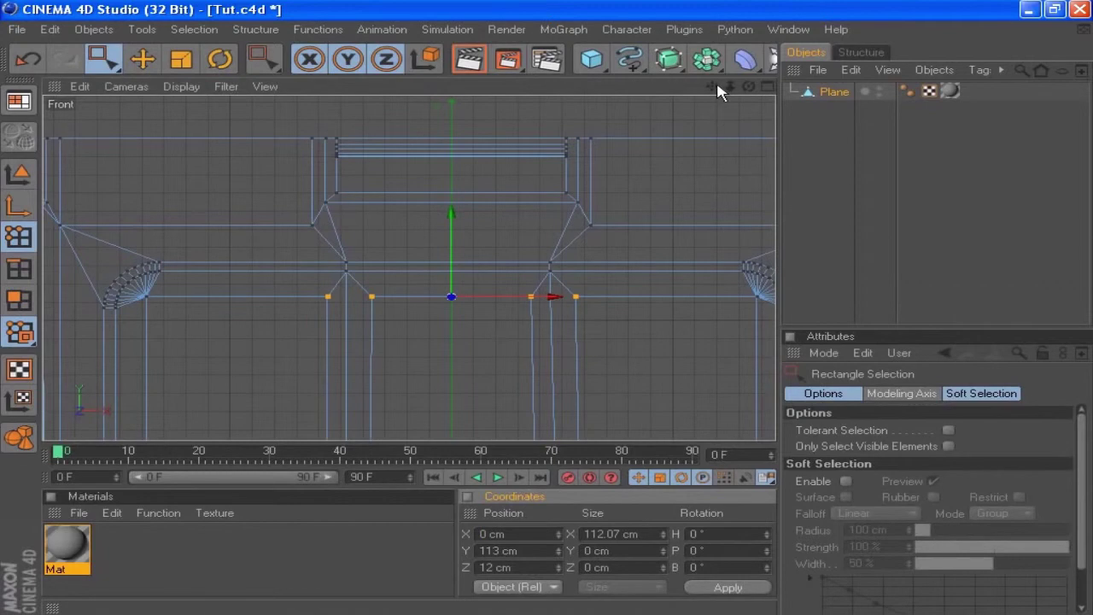
drag(718, 86, 670, 185)
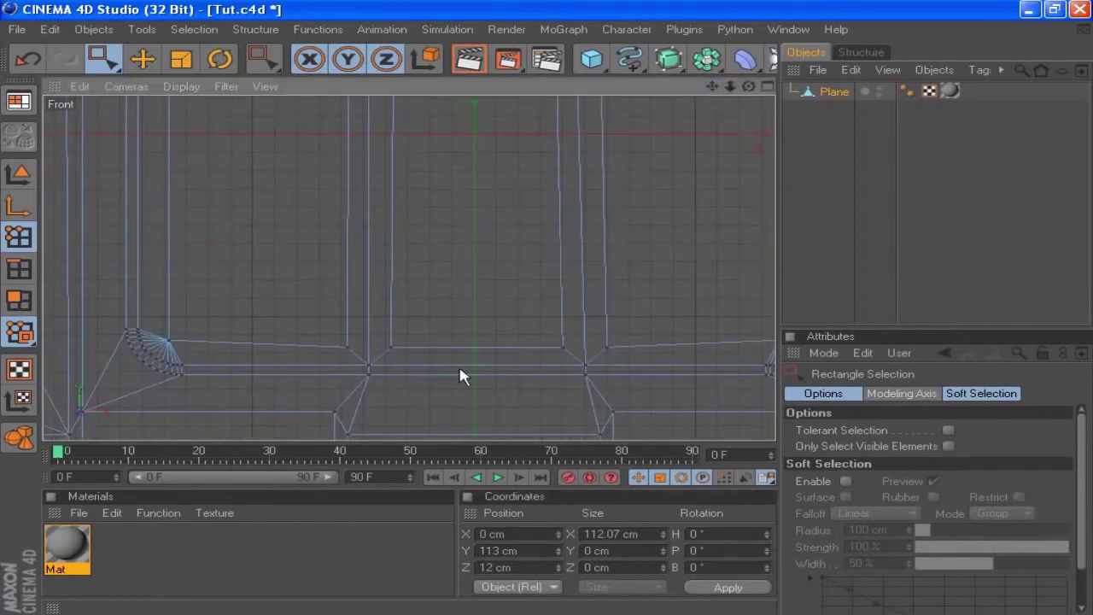
key(m)
key(q)
click(306, 296)
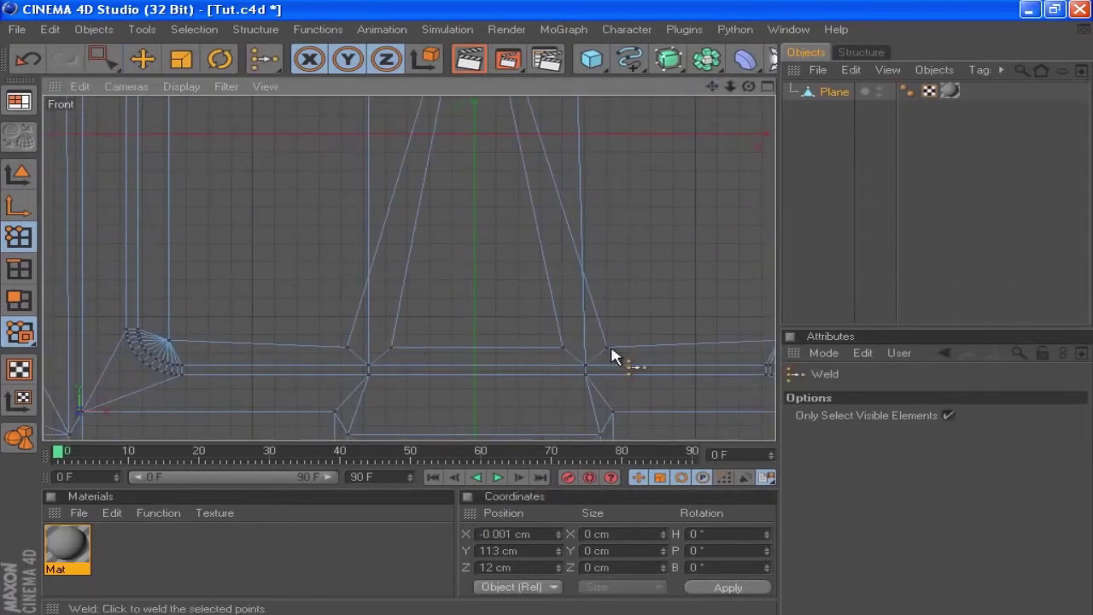
key(space)
drag(295, 299, 651, 369)
click(517, 534)
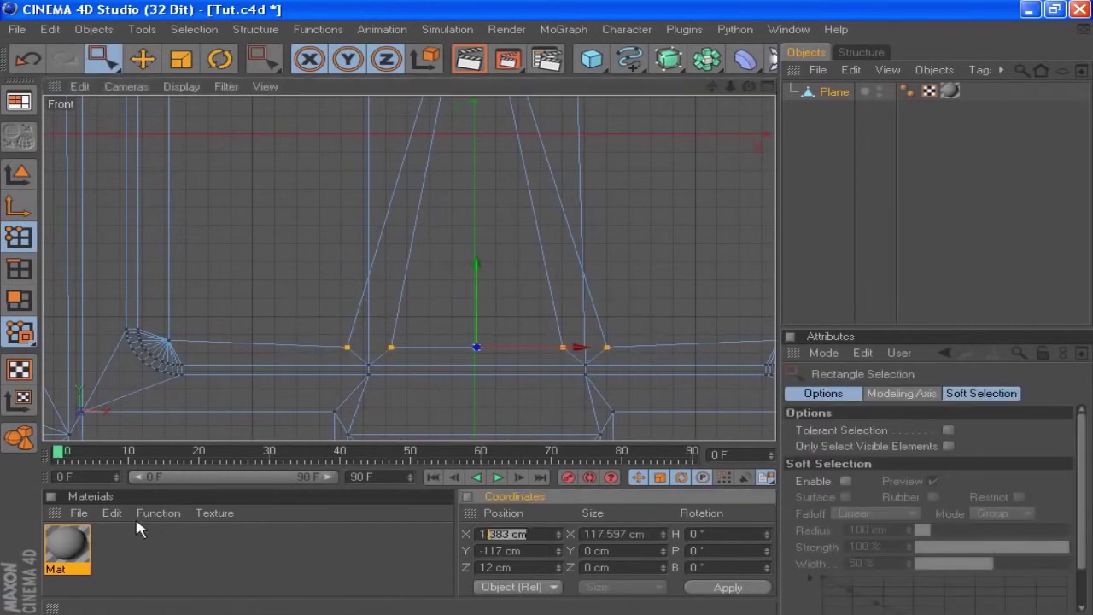
text(0)
key(Return)
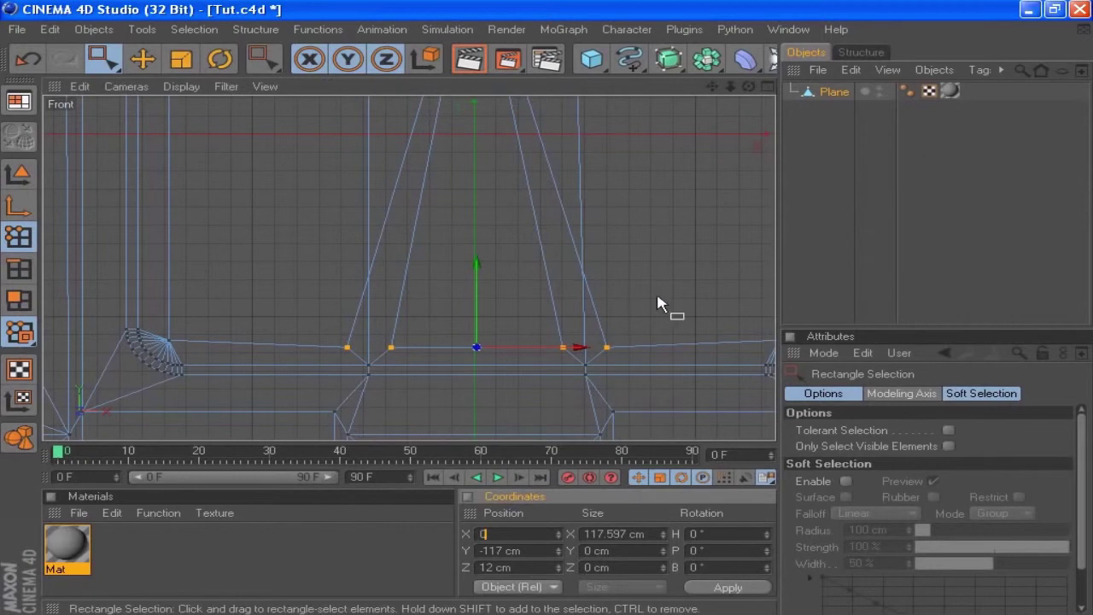
key(ctrl+z)
key(ctrl+z)
key(space)
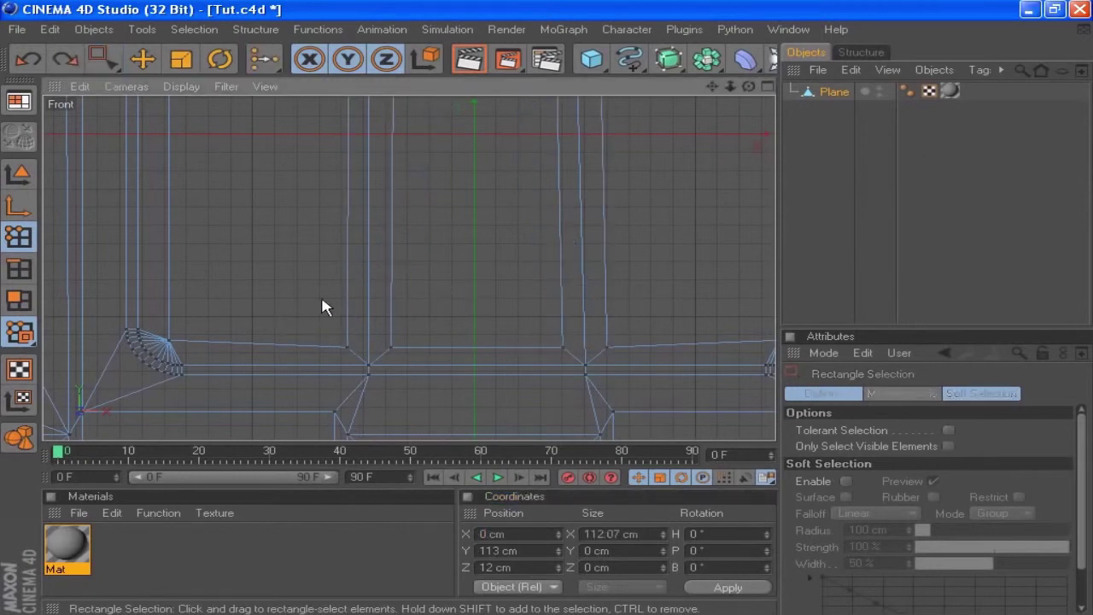
Select the four middle inset corner points along the recess's lower edge and set their position to X 0 cm and Y -113 cm
key(space)
drag(288, 293, 690, 363)
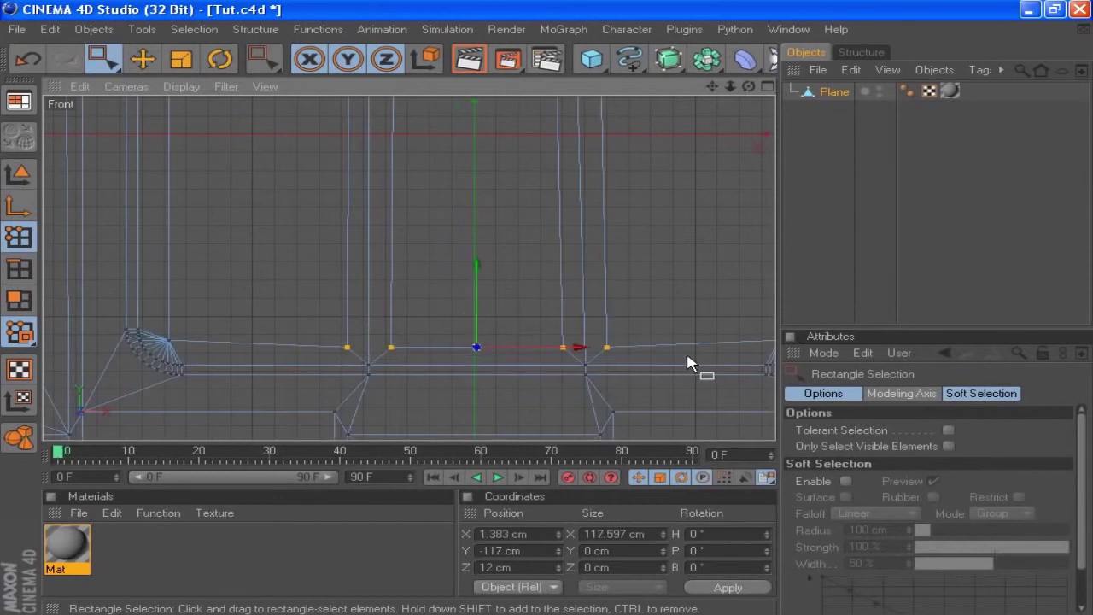
double_click(531, 531)
text(0)
click(724, 589)
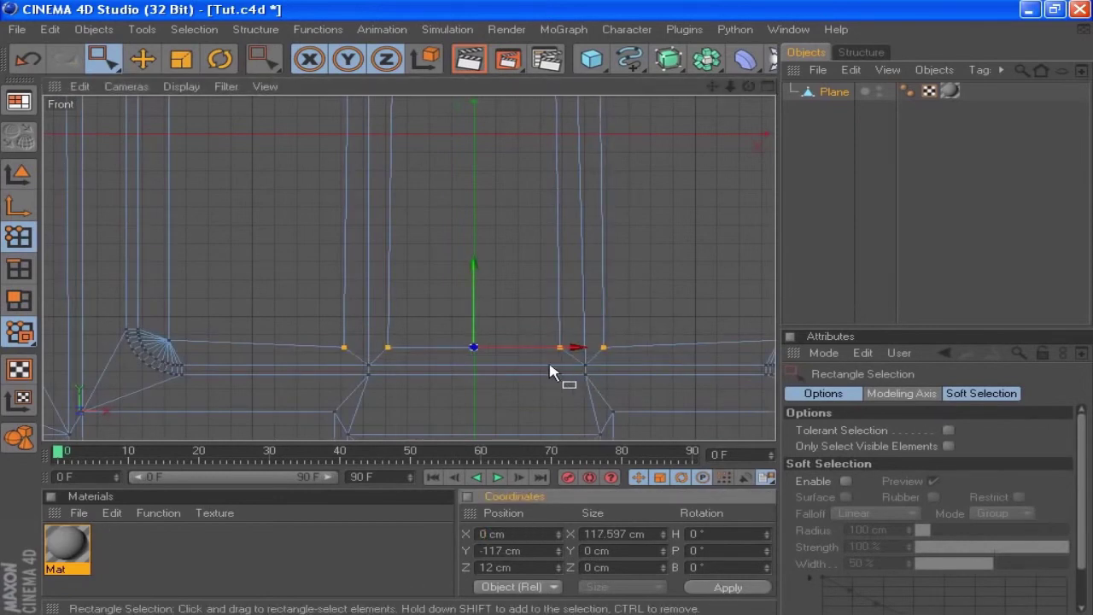
double_click(534, 551)
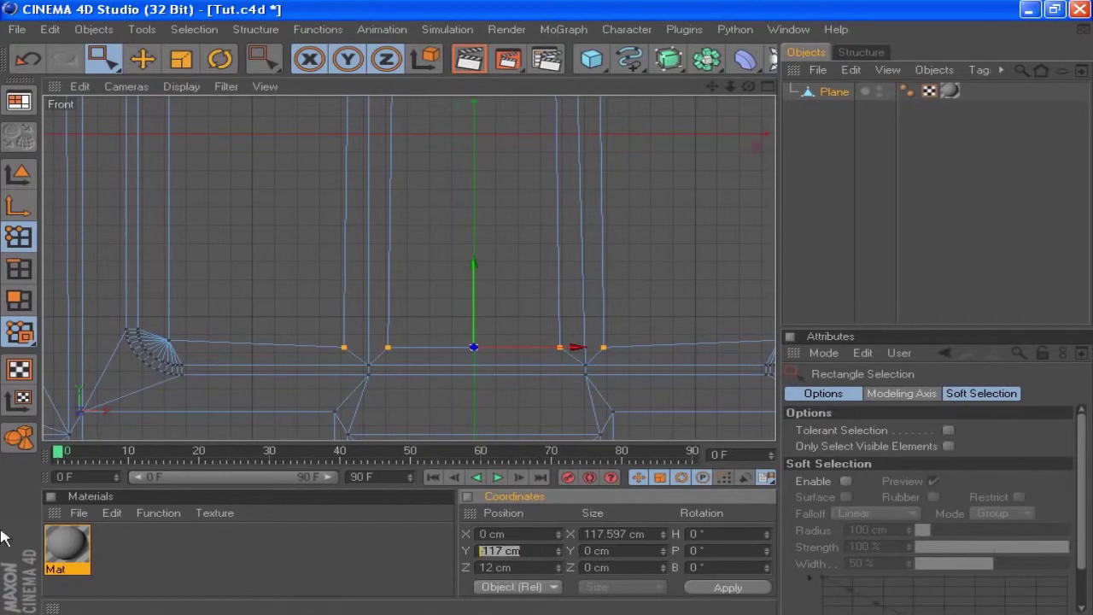
text(-)
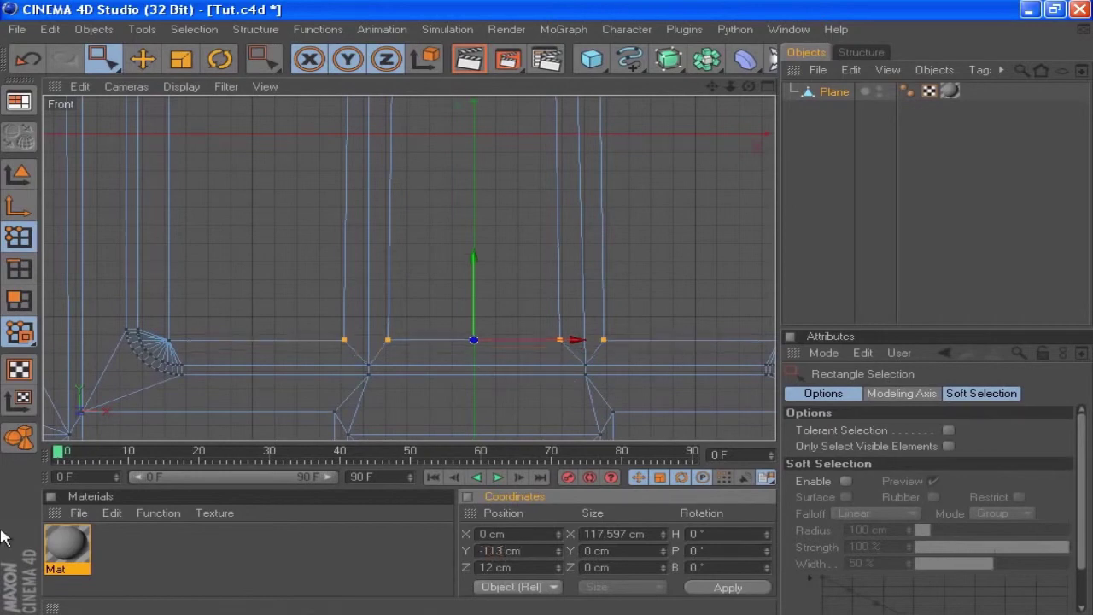
Align all six upper inset corner points, including both welded ones, by setting their Y position to 113 cm and Y size to 0
scroll(539, 275, down, 1)
drag(714, 89, 550, 315)
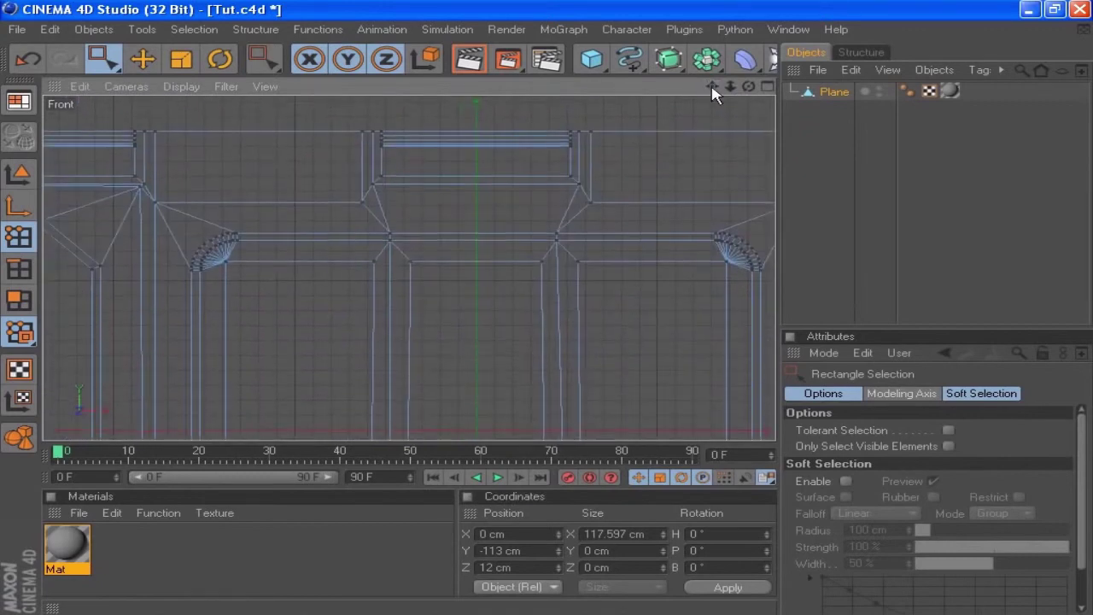
scroll(555, 286, up, 3)
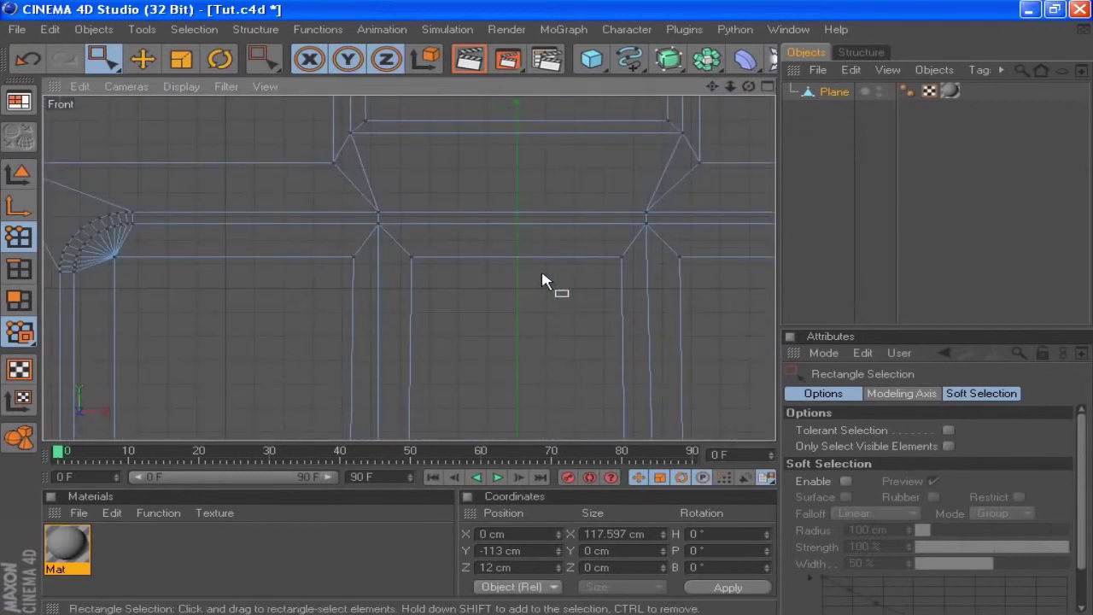
scroll(542, 275, down, 5)
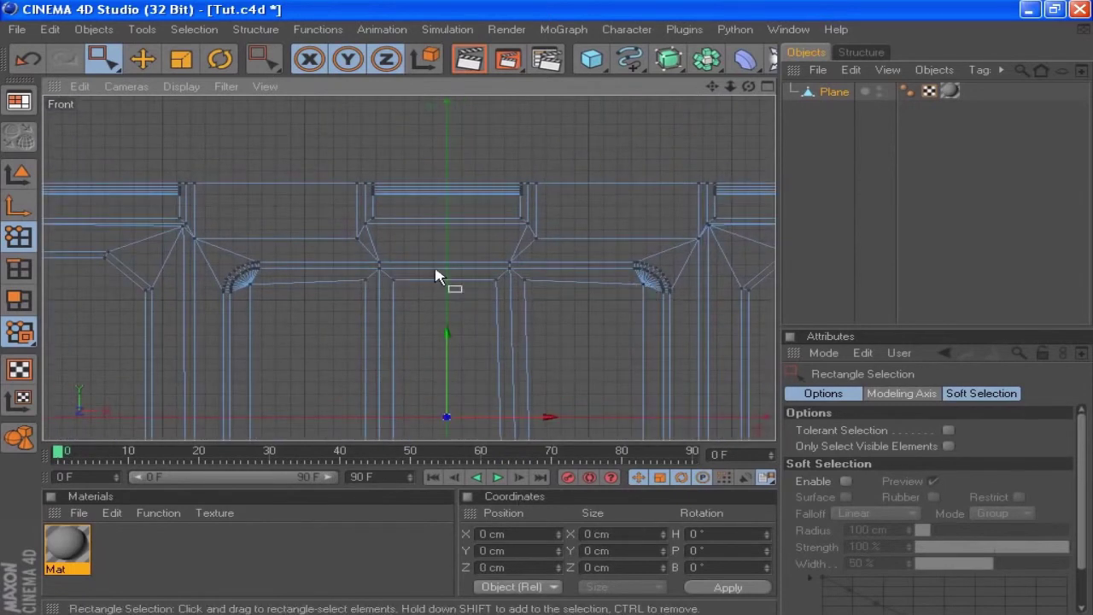
drag(712, 86, 732, 316)
scroll(570, 240, up, 3)
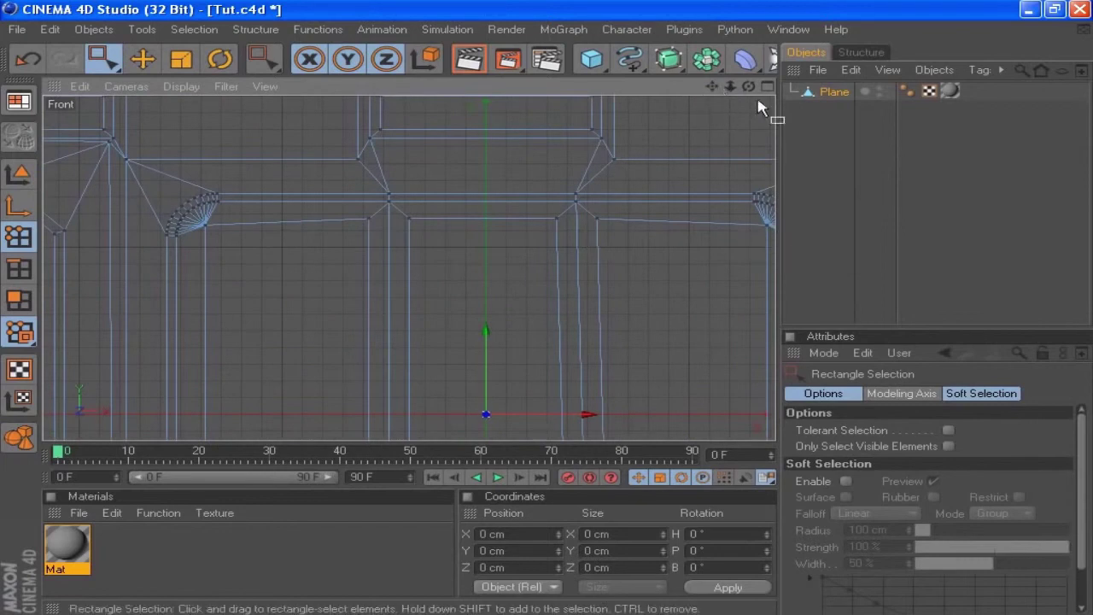
drag(716, 90, 684, 95)
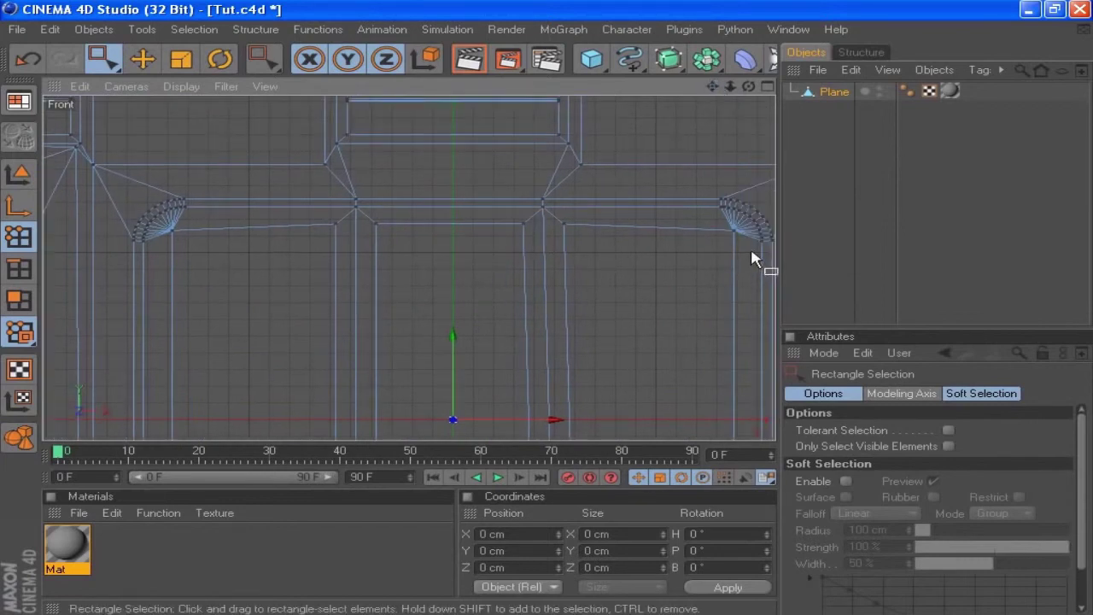
drag(685, 239, 764, 288)
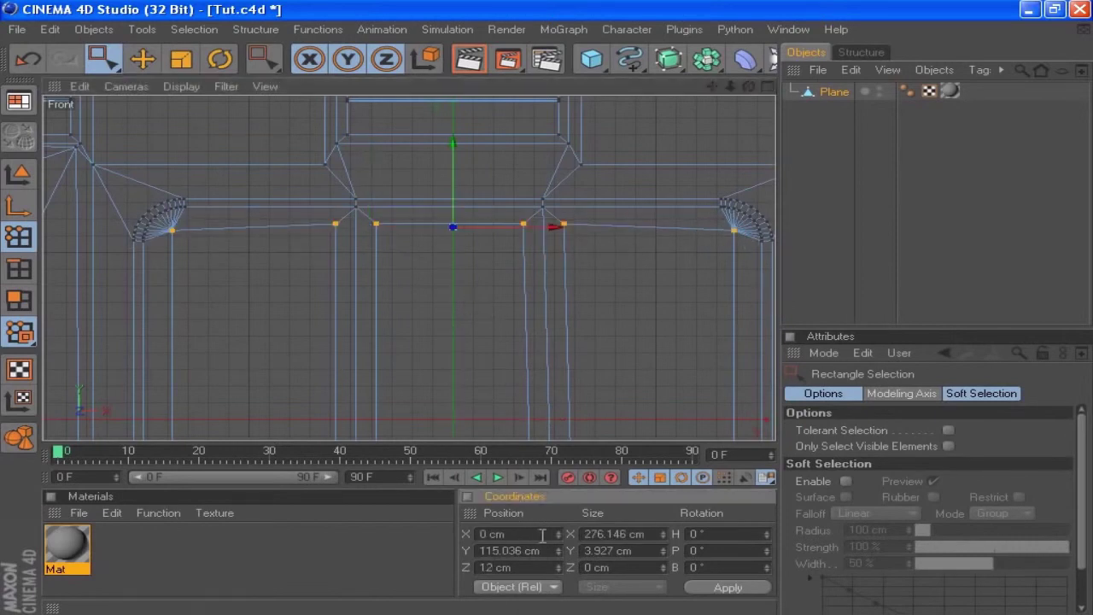
drag(455, 556, 234, 531)
text(113)
key(Tab)
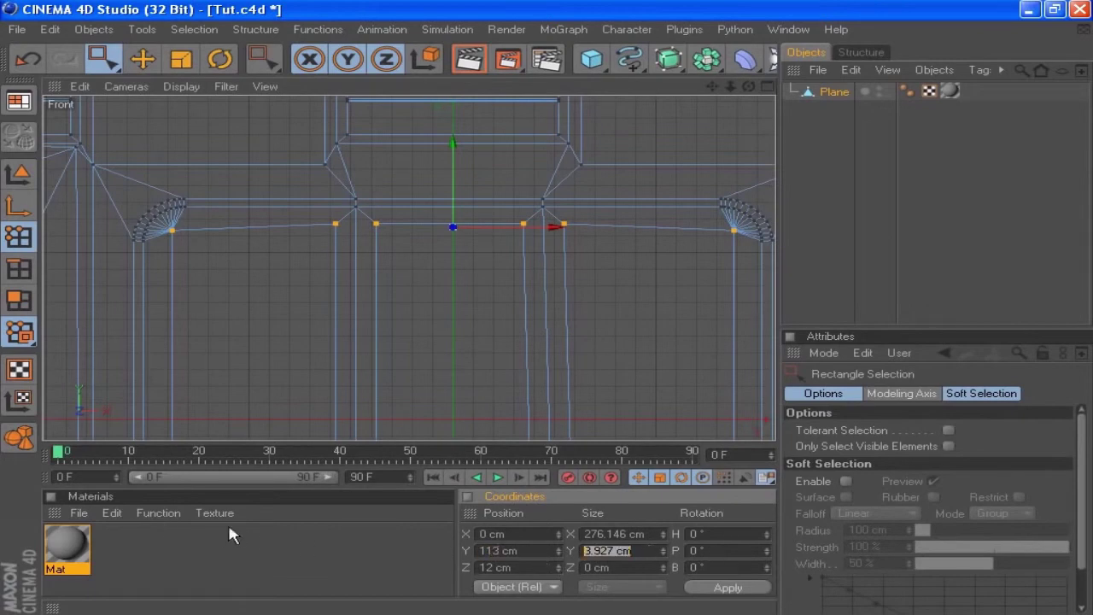
text(0)
click(737, 587)
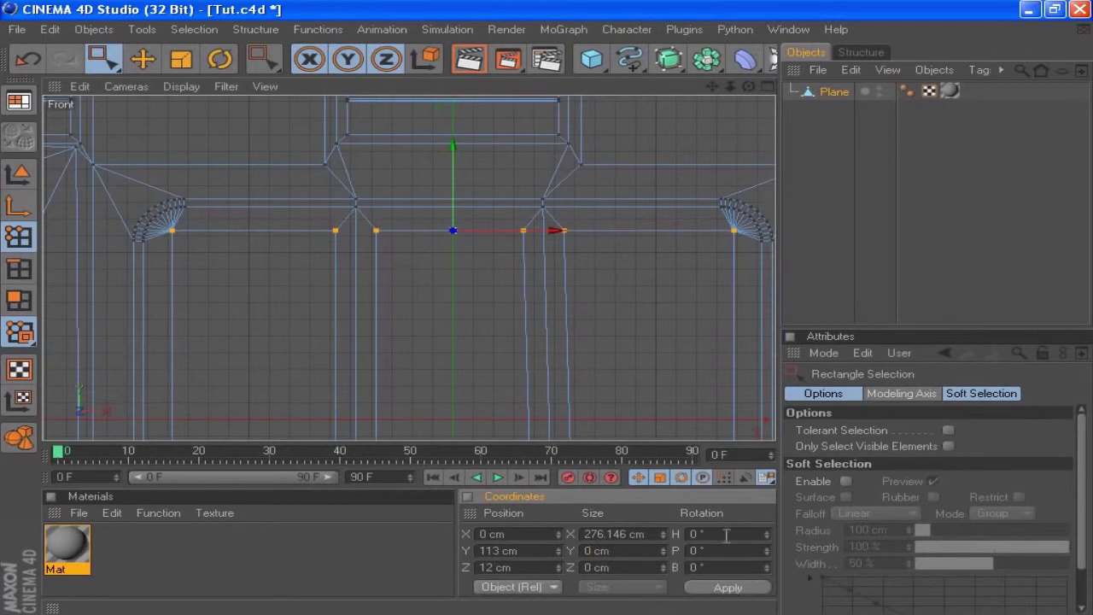
Align all six lower inset corner points, including both welded ones, by setting their Y position to -113 cm and Y size to 0
drag(713, 86, 707, 2)
drag(150, 261, 740, 301)
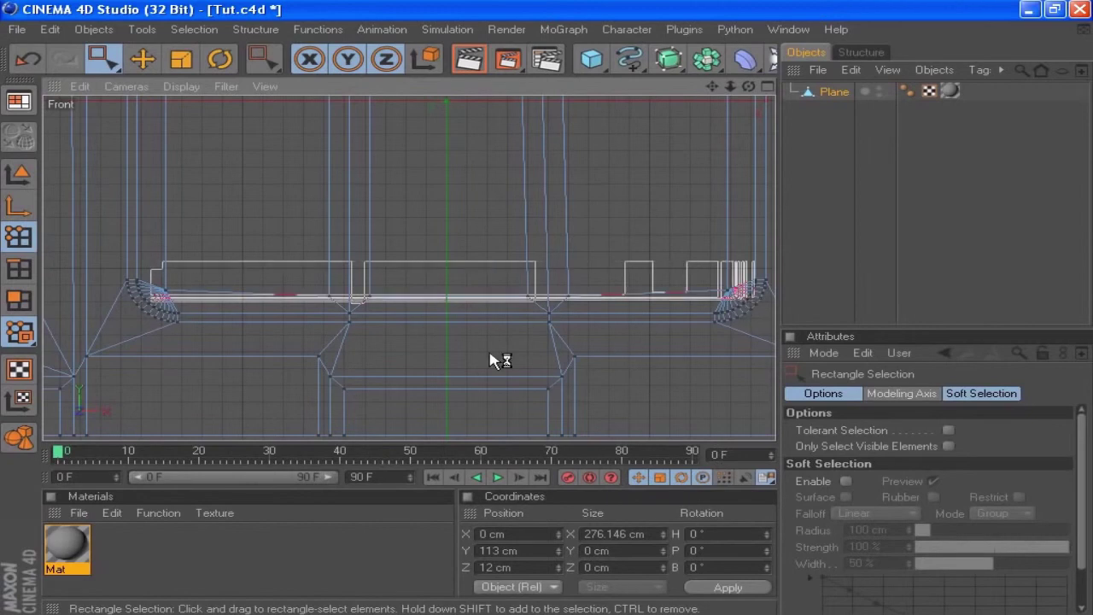
click(549, 551)
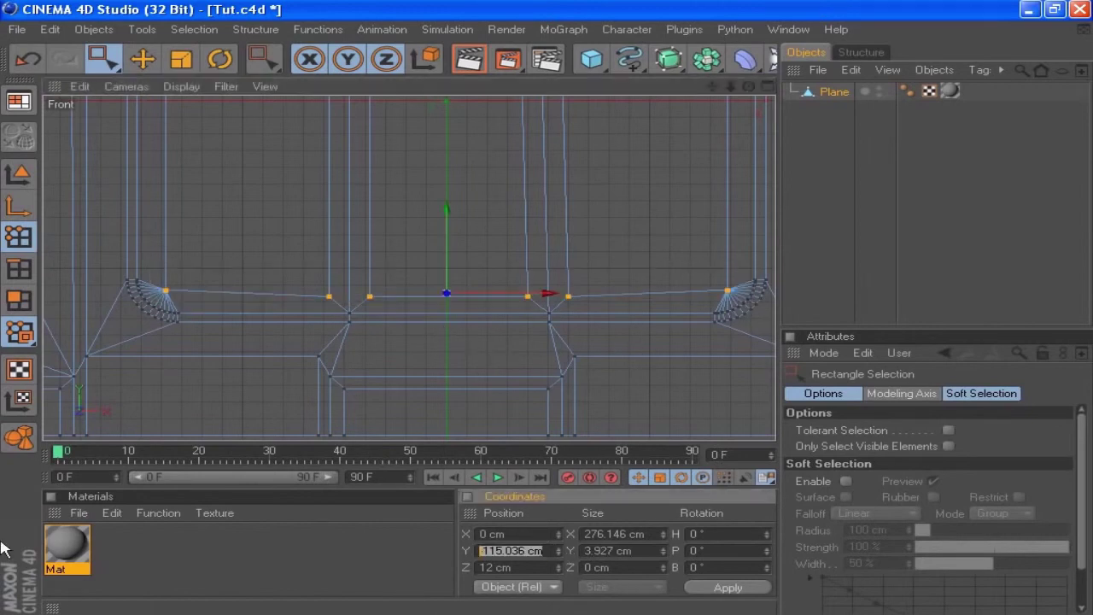
text(-113)
click(650, 550)
text(0)
click(722, 590)
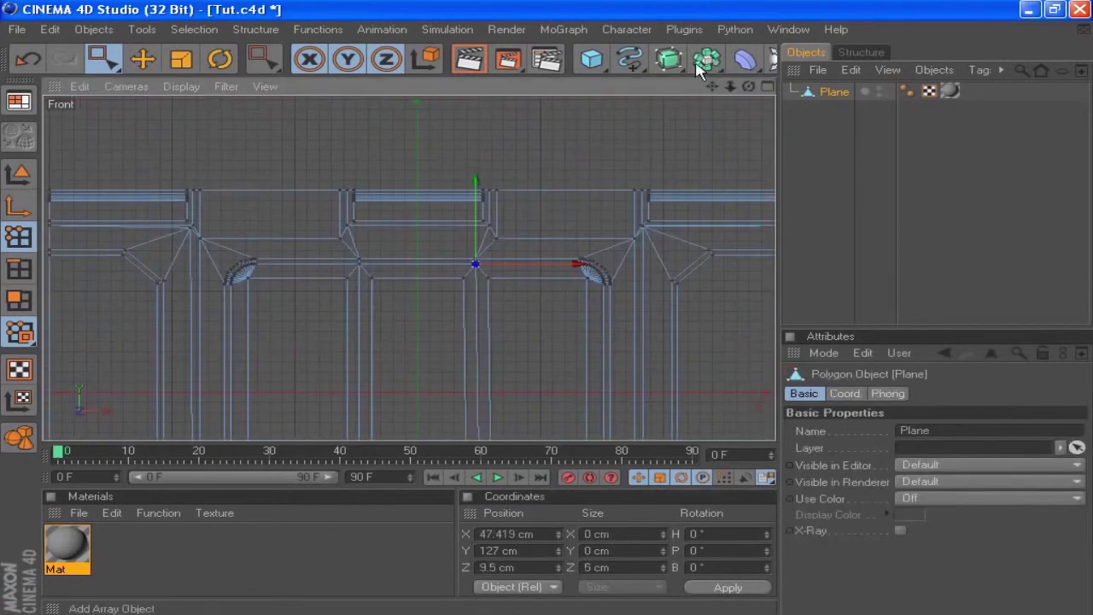
Select the four outermost inset corner points of the recess and set their X size to 265 cm
mouse_move(713, 86)
mouse_down()
mouse_move(726, 0)
mouse_move(714, 93)
mouse_up()
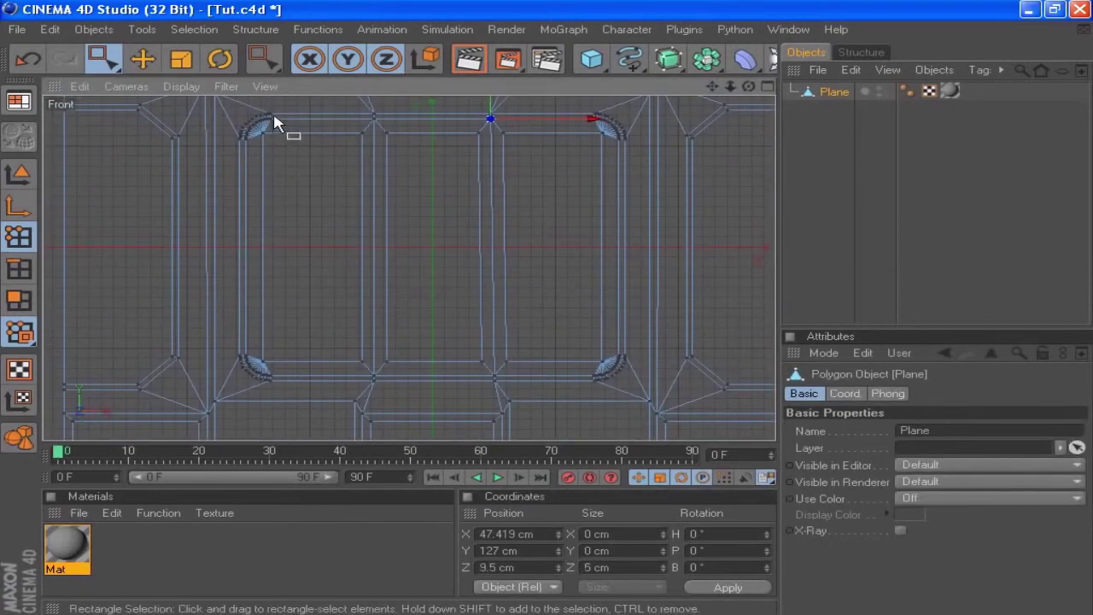
drag(255, 128, 264, 376)
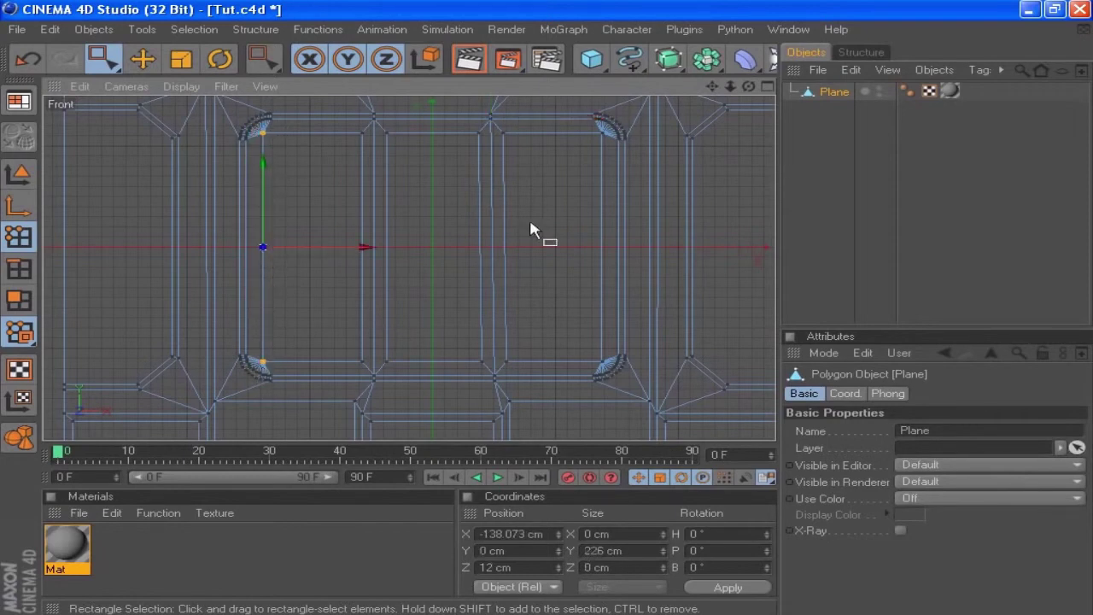
shift+drag(596, 130, 607, 370)
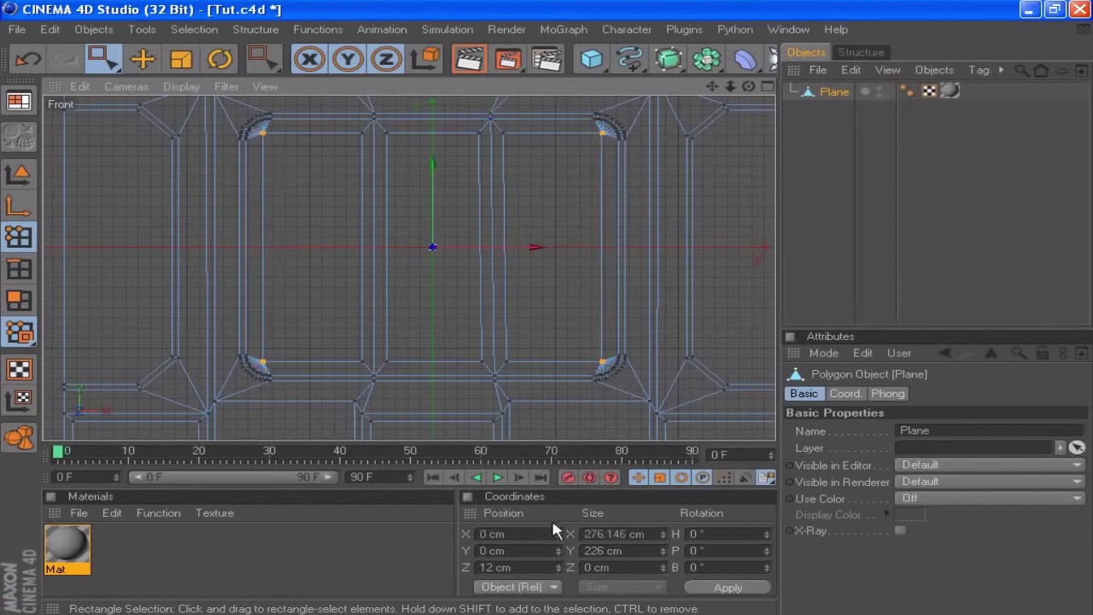
drag(649, 534, 601, 534)
text(265)
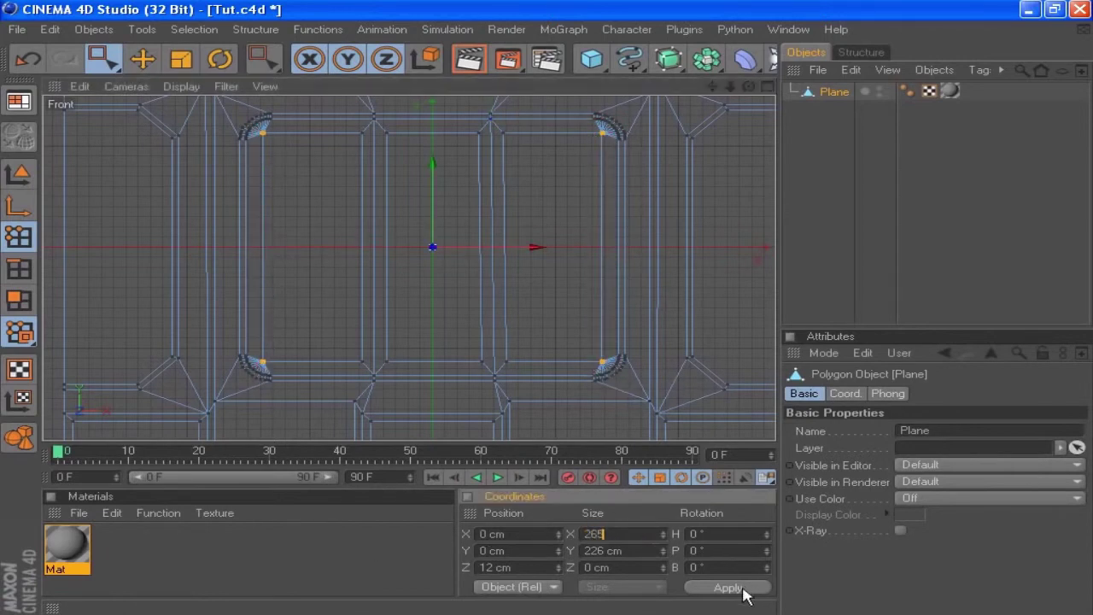
click(742, 589)
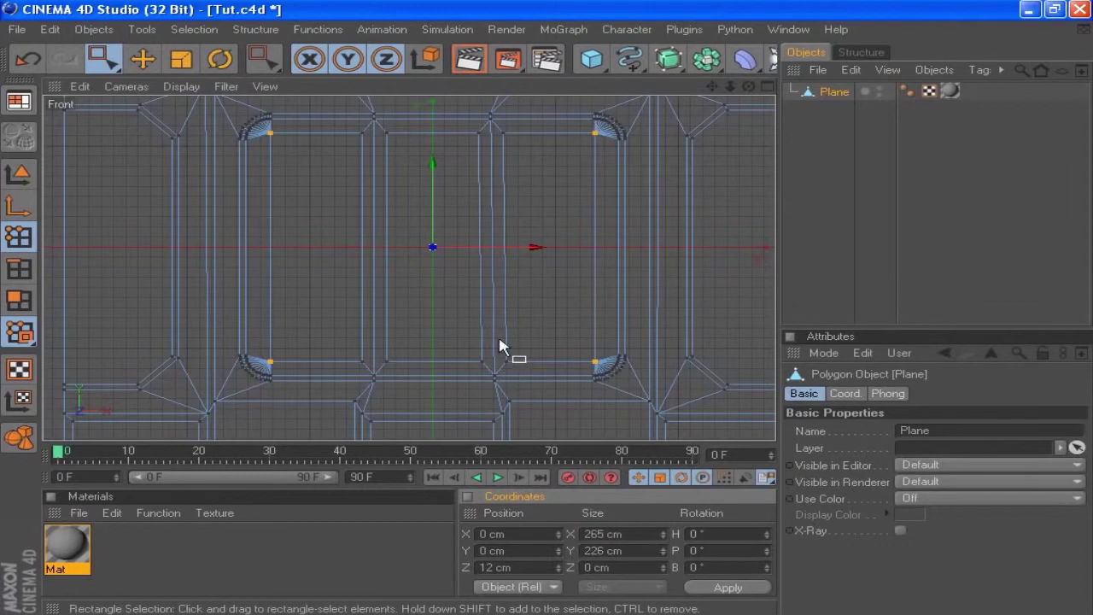
Select the border polygons around the recess's left section, including the inner fan polygons at its upper-left and lower-left rounded corners
click(19, 300)
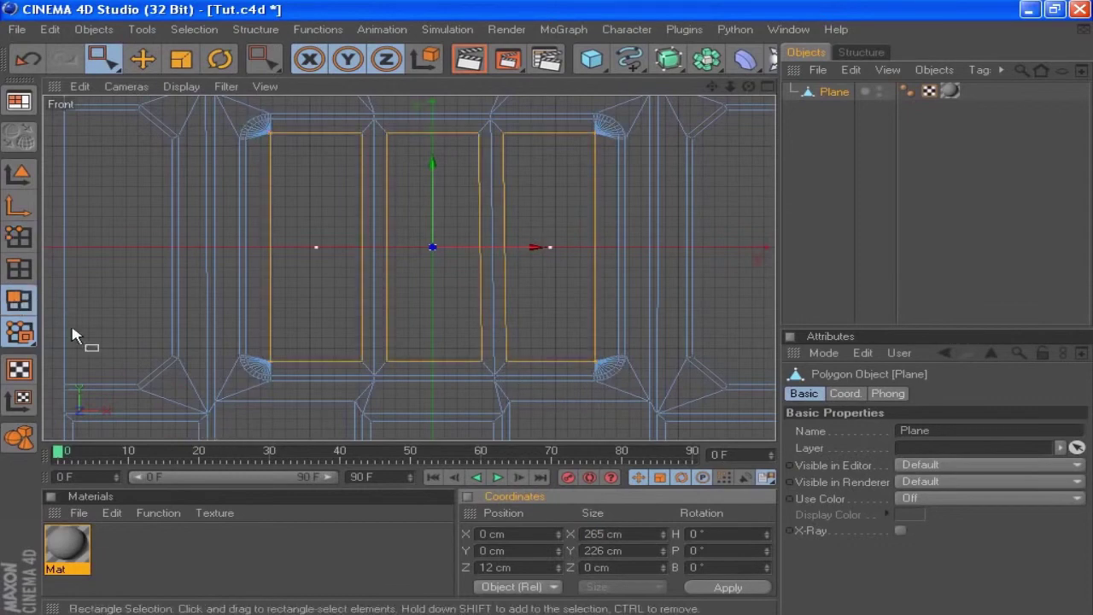
click(99, 59)
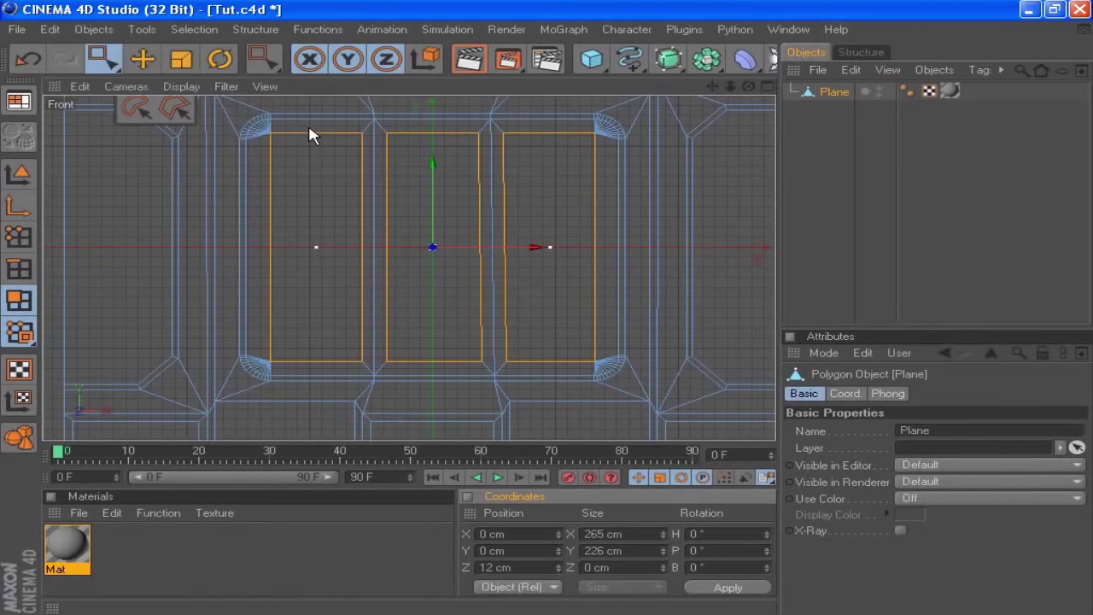
click(114, 64)
click(144, 89)
mouse_move(297, 126)
shift+mouse_down()
mouse_move(252, 141)
mouse_move(263, 122)
mouse_move(279, 129)
shift+mouse_up()
scroll(405, 224, up, 2)
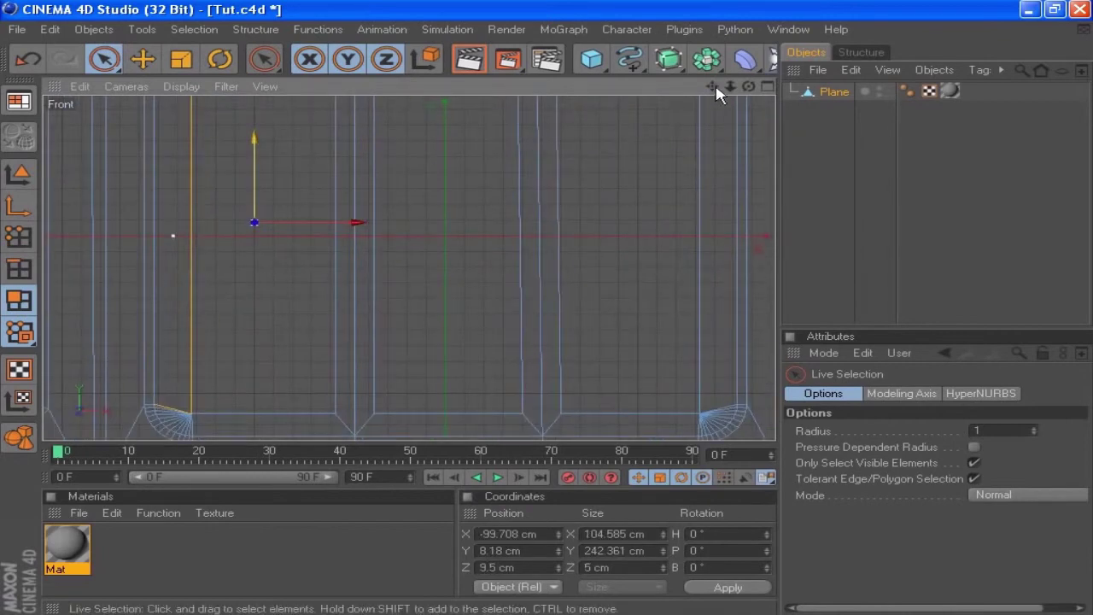
drag(711, 87, 709, 89)
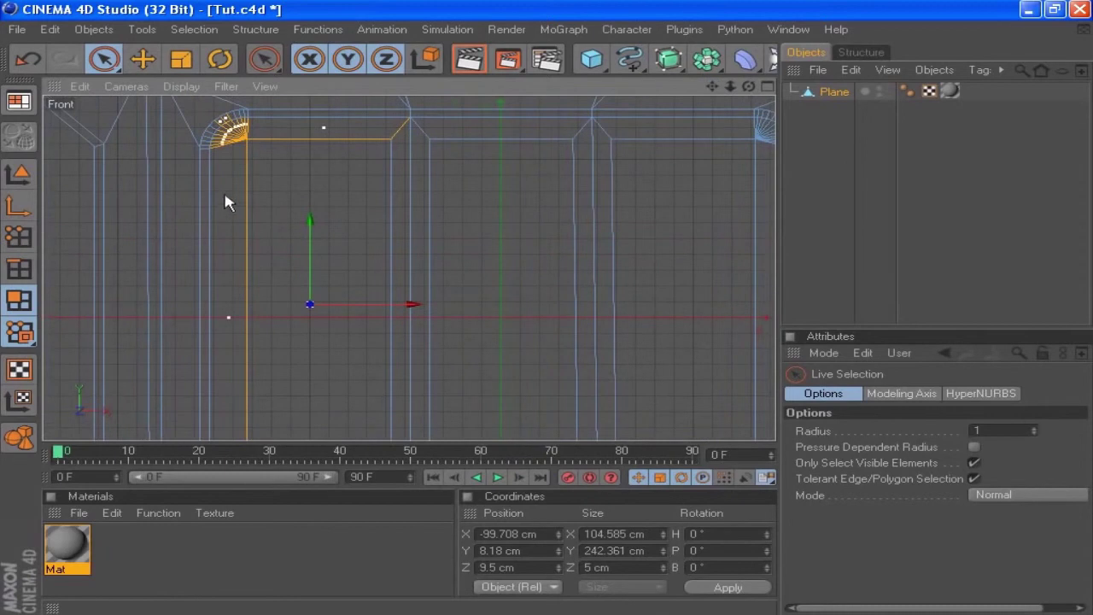
key(ctrl+z)
mouse_move(270, 135)
mouse_down()
mouse_move(245, 135)
mouse_move(224, 162)
mouse_up()
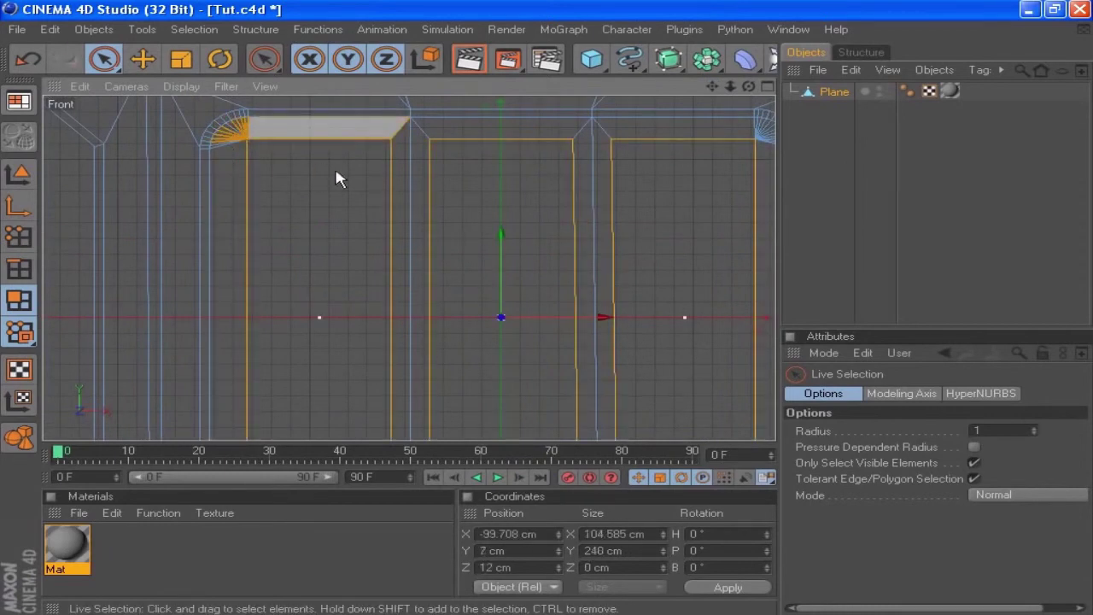
drag(712, 86, 699, 24)
drag(215, 290, 316, 305)
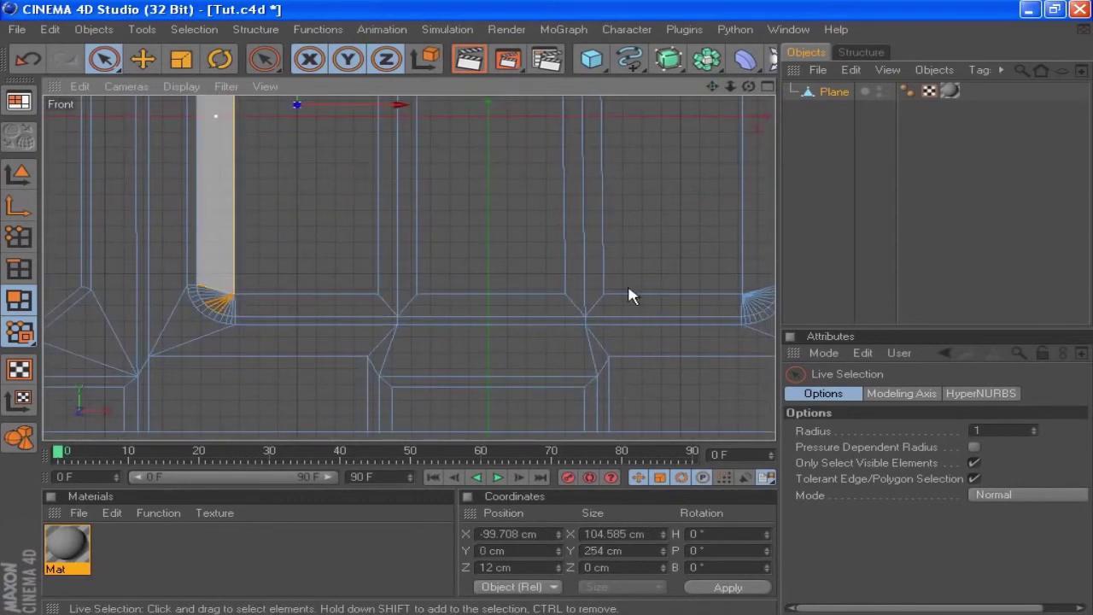
Add the right section's border polygons and corner fan polygons to the selection and melt the selected polygons together
drag(712, 86, 547, 14)
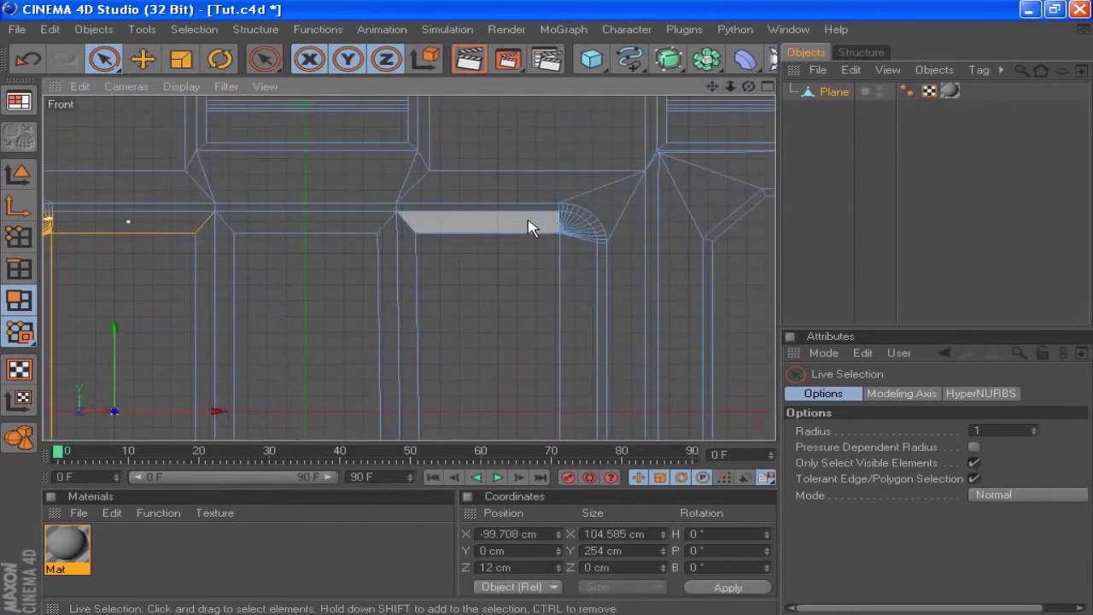
shift+drag(560, 229, 581, 236)
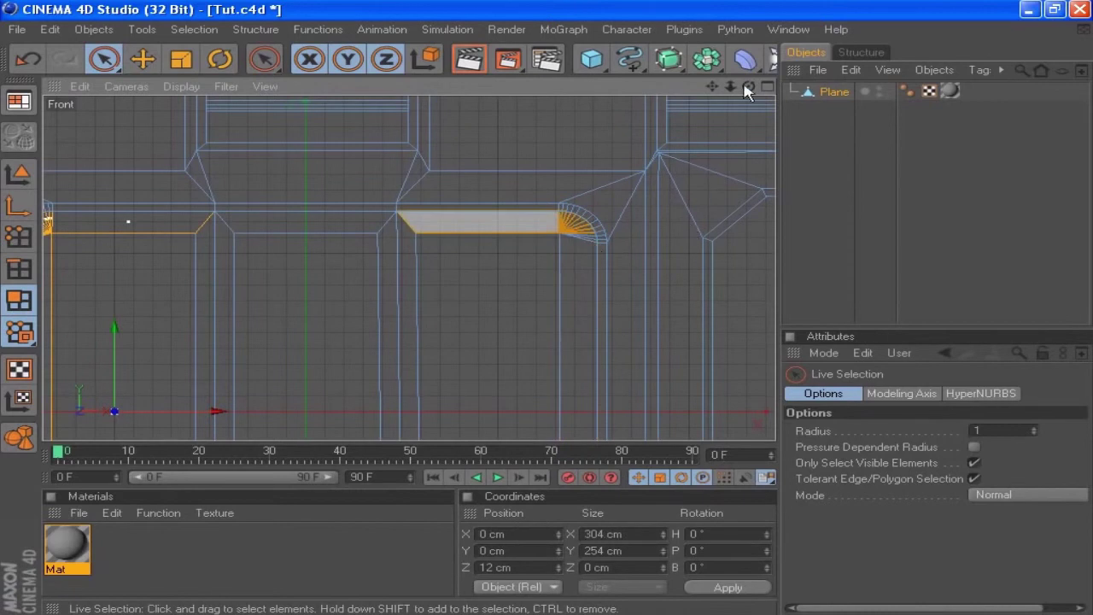
drag(712, 86, 701, 17)
shift+drag(530, 376, 550, 363)
right_click(392, 325)
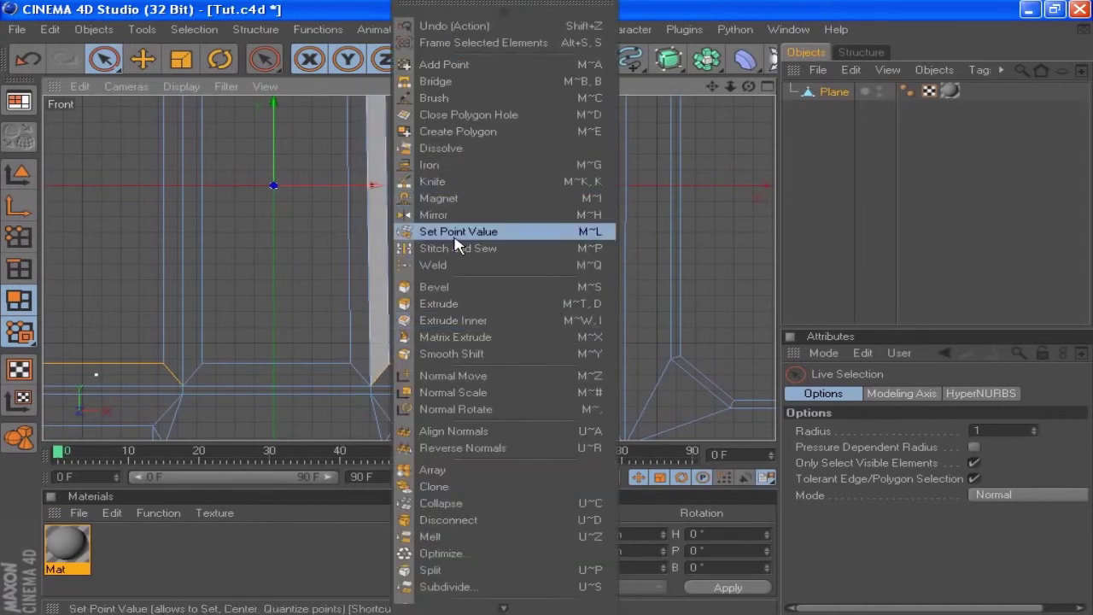
click(446, 538)
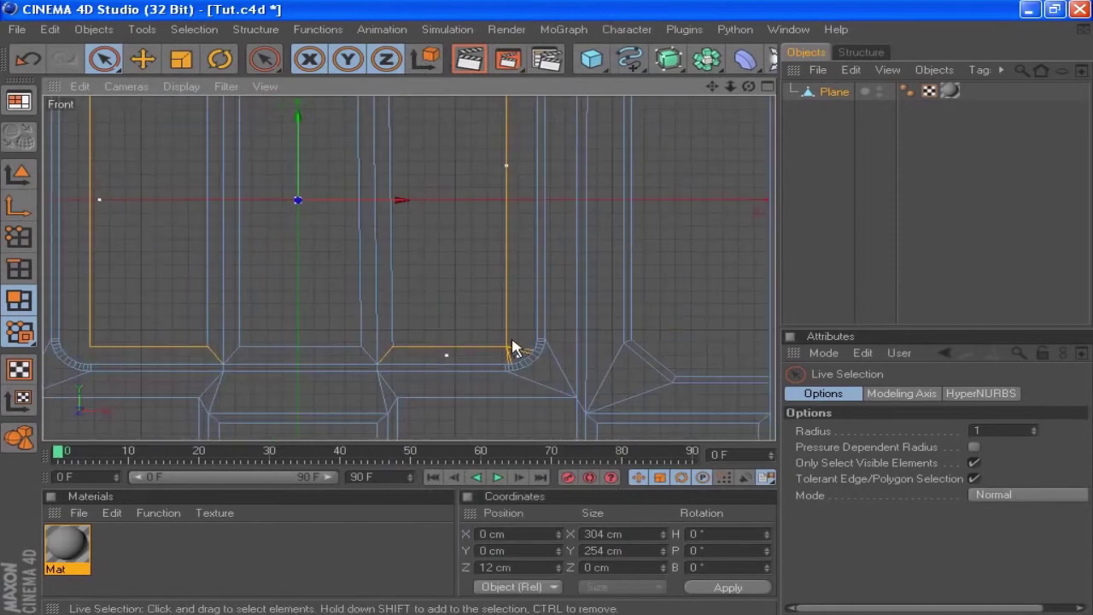
Select the right section's border with the leftover fan polygons at the recess's lower-right corner and melt them together
drag(709, 86, 699, 105)
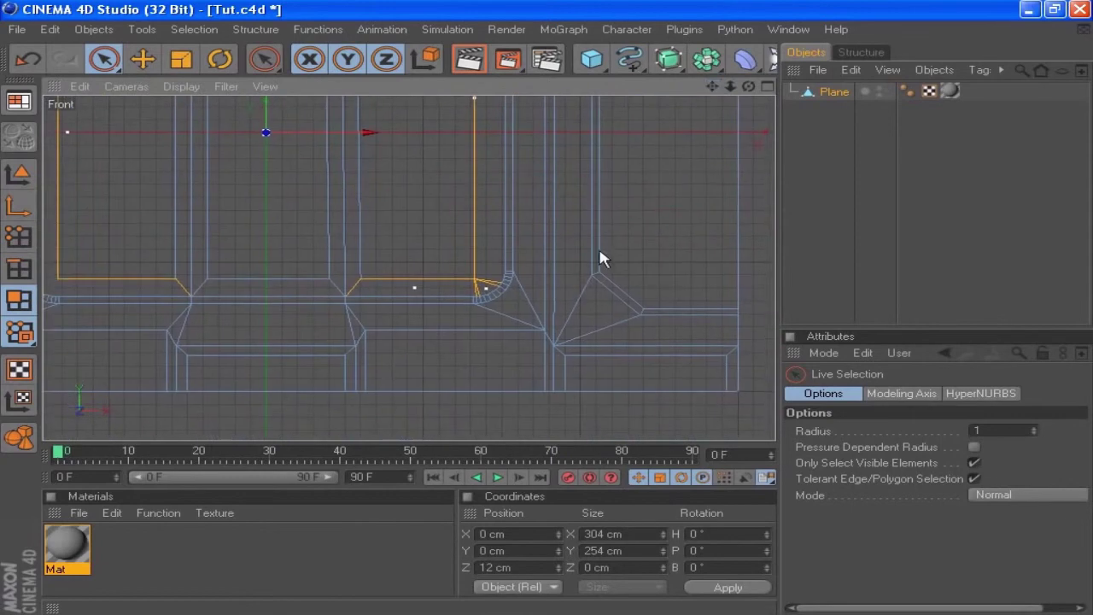
scroll(538, 307, up, 1)
click(512, 263)
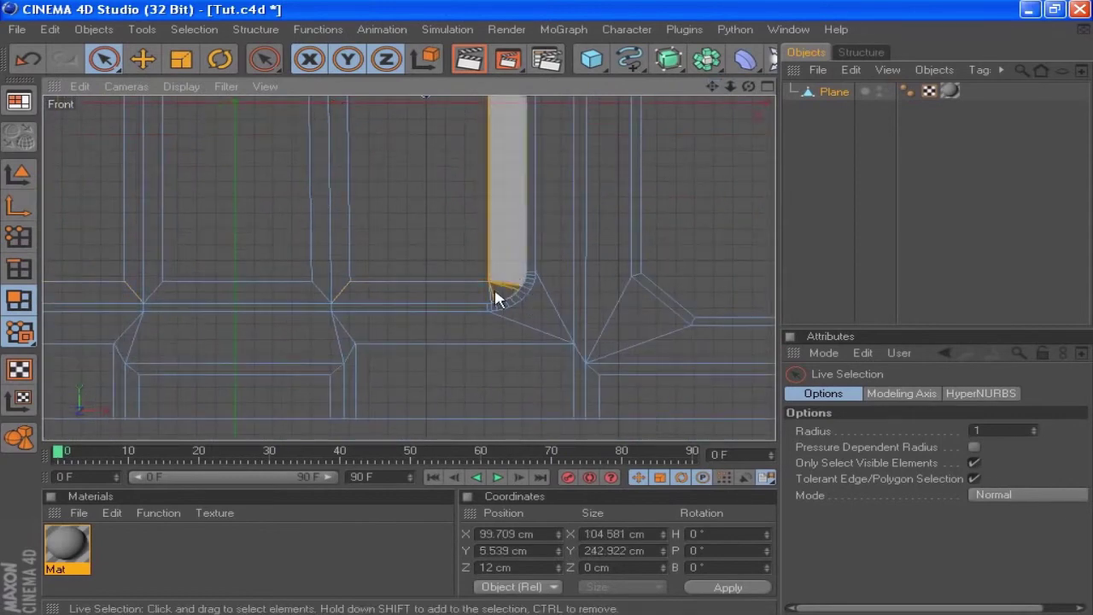
shift+click(481, 299)
right_click(521, 263)
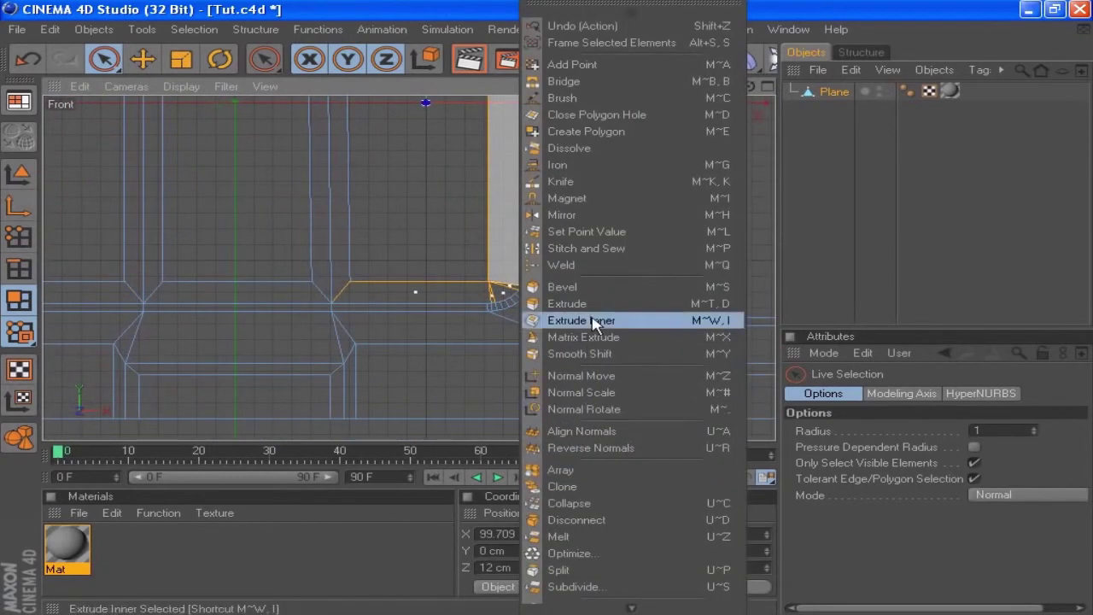
click(567, 535)
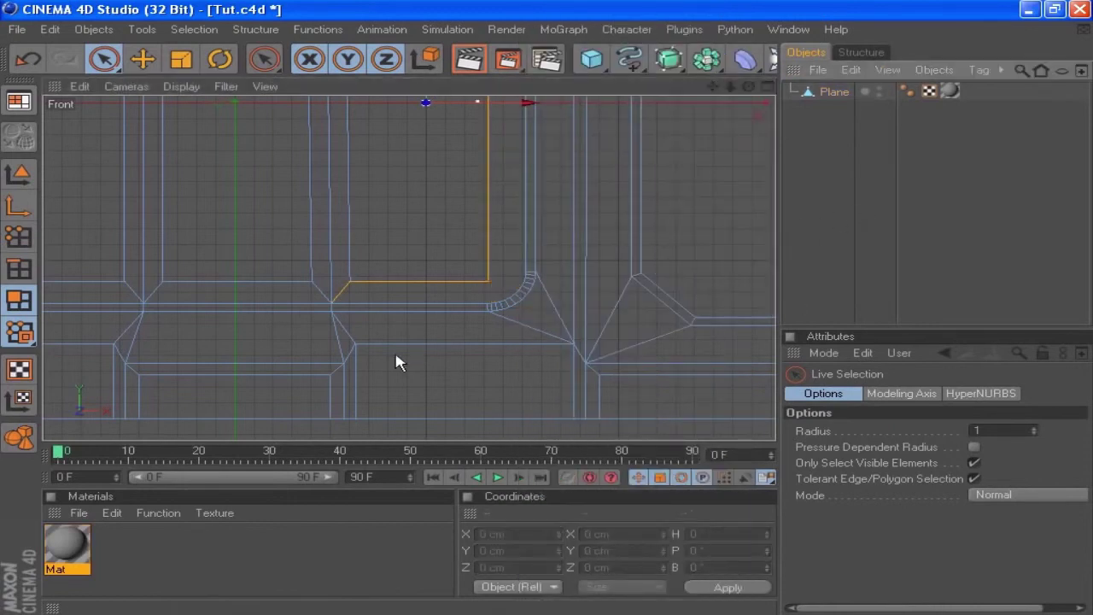
Save the scene
scroll(396, 320, down, 3)
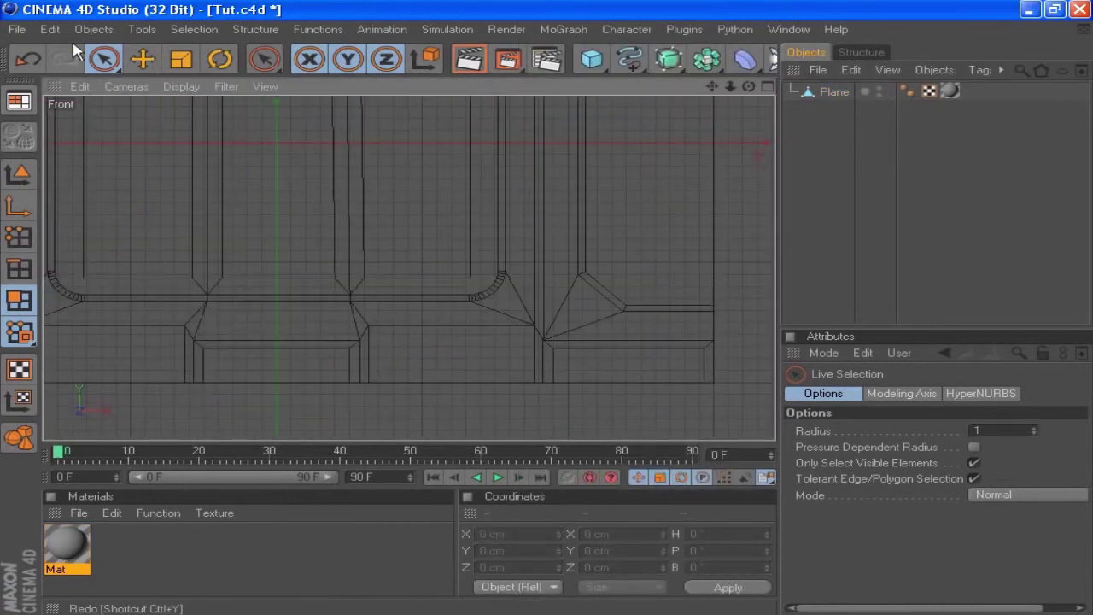
click(16, 29)
click(51, 165)
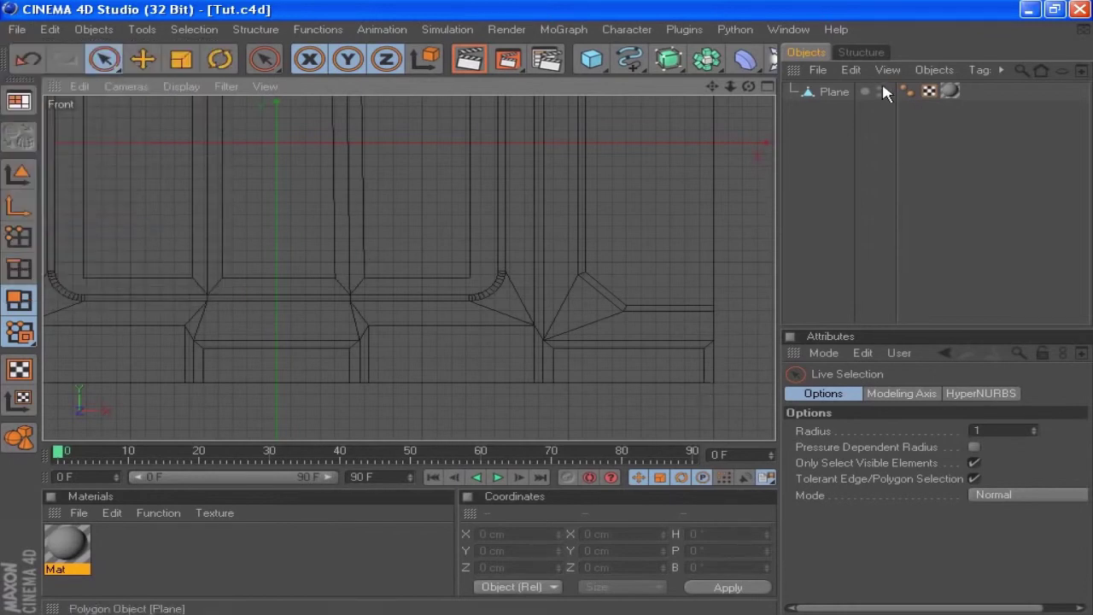
Select all twelve inner corner points of the three inset sections and bevel them with subdivision 0 and an inner offset of 10 cm
click(837, 91)
click(12, 240)
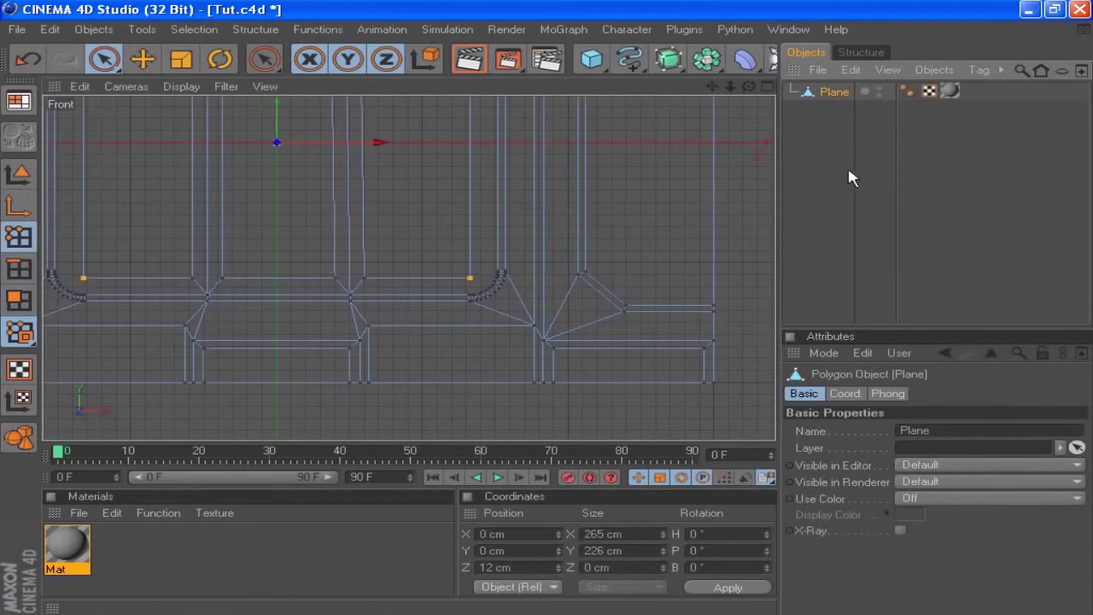
drag(713, 87, 813, 203)
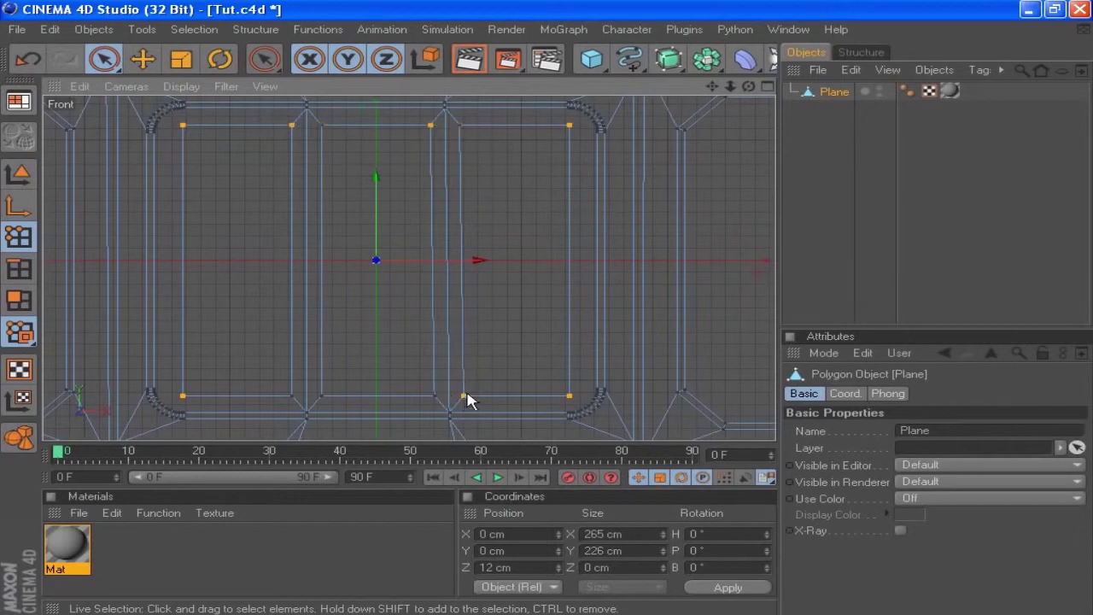
shift+click(325, 396)
right_click(531, 197)
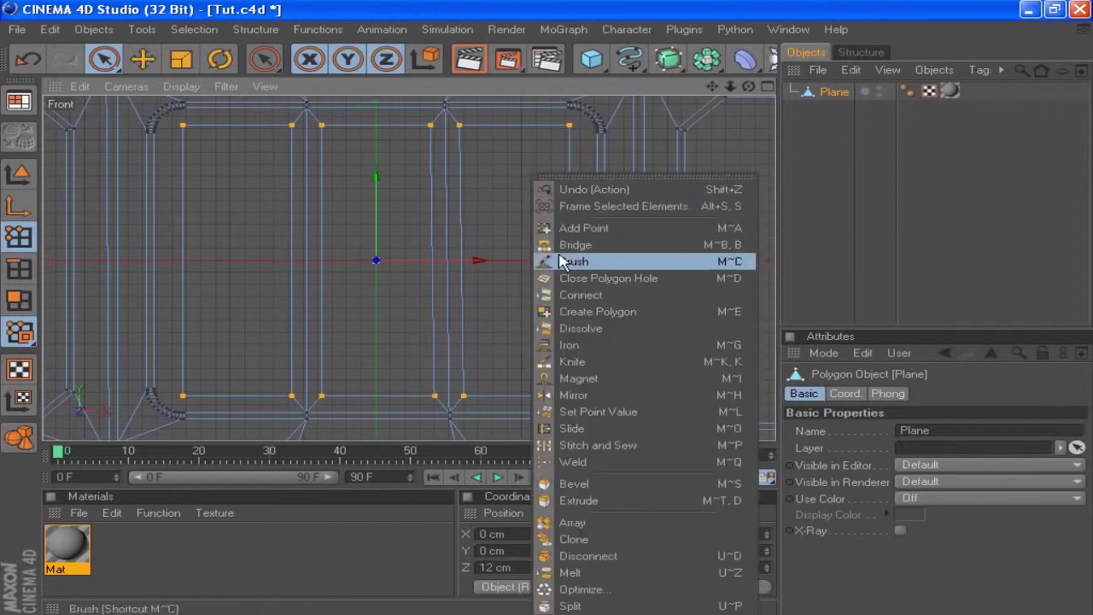
click(581, 485)
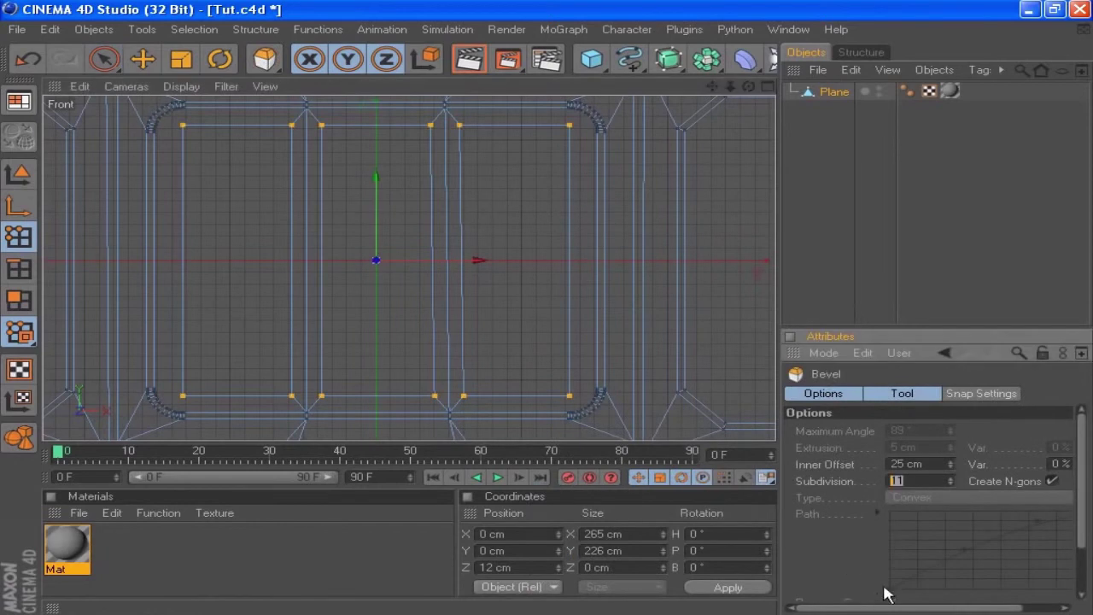
click(933, 463)
text(10)
key(Return)
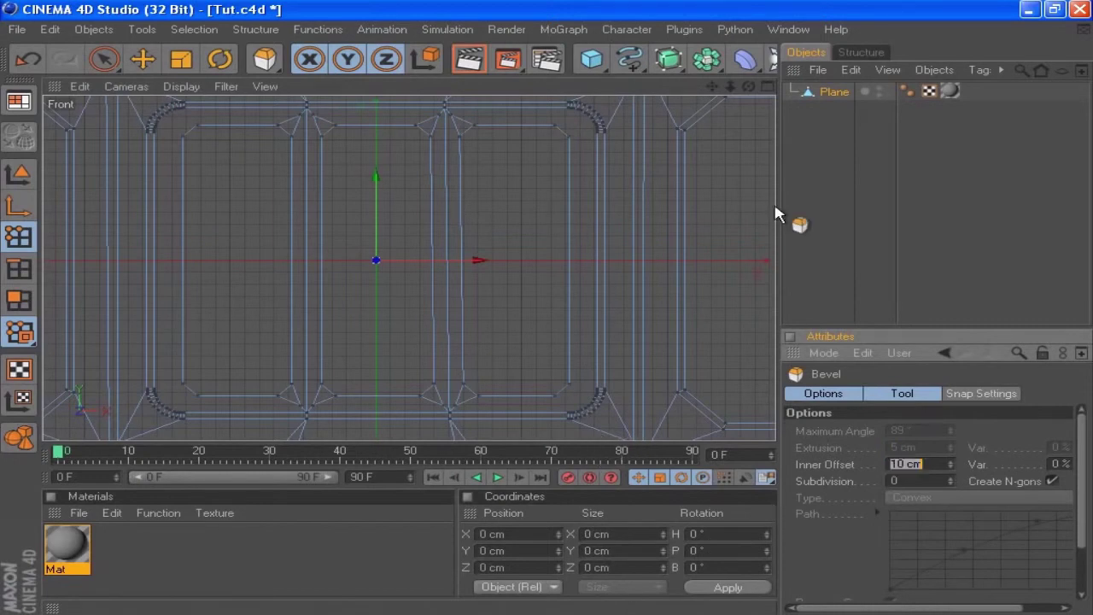
Weld the two bevel corner points beside the right divider's top end onto the divider's end point
click(767, 86)
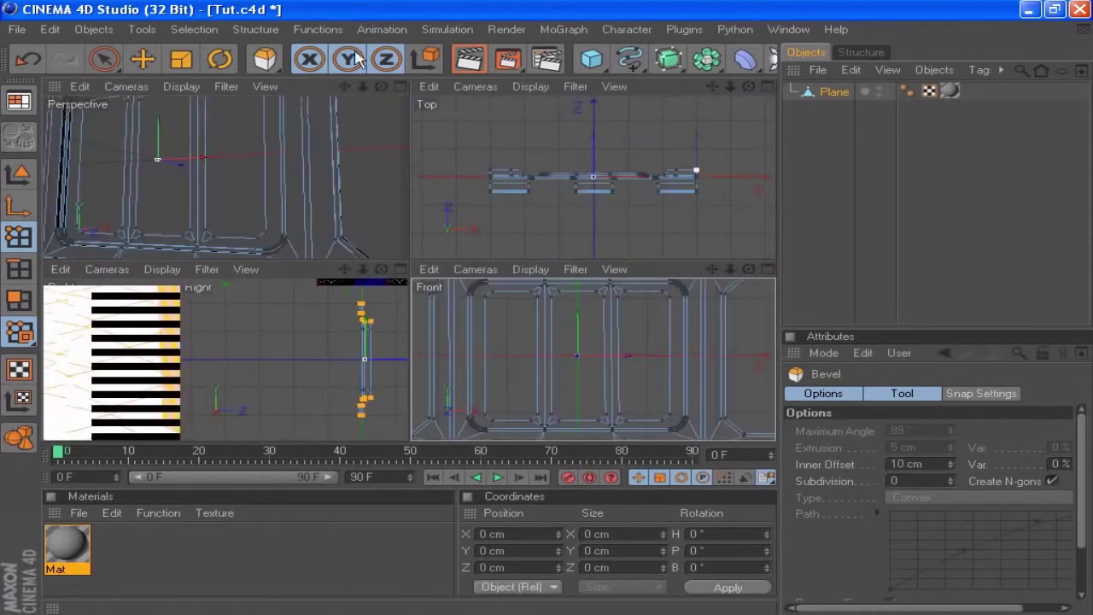
click(400, 87)
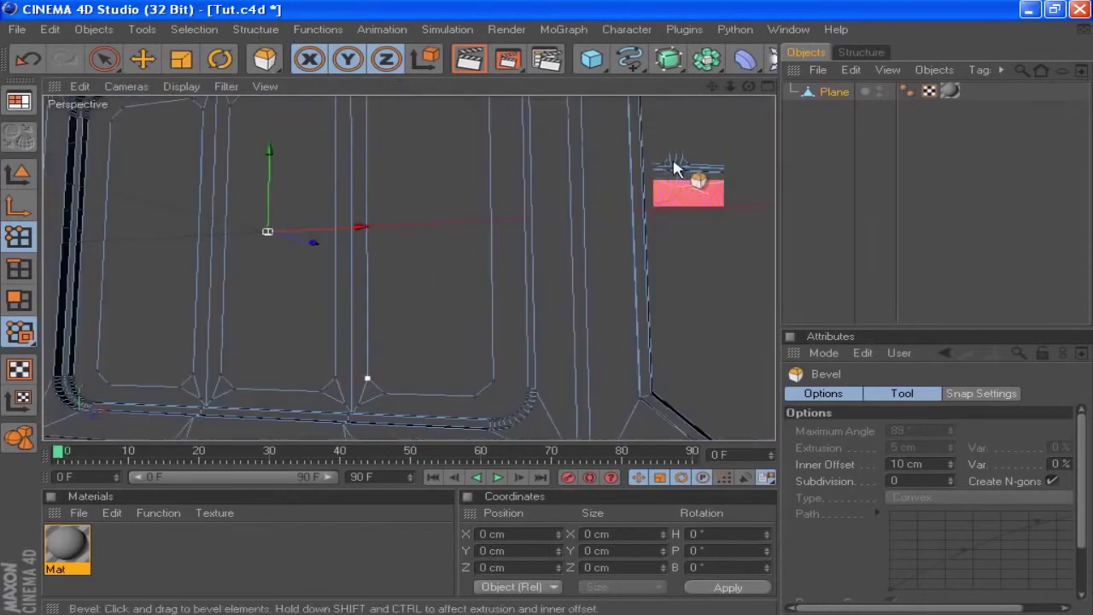
alt+middle_drag(526, 203, 635, 327)
scroll(434, 224, up, 8)
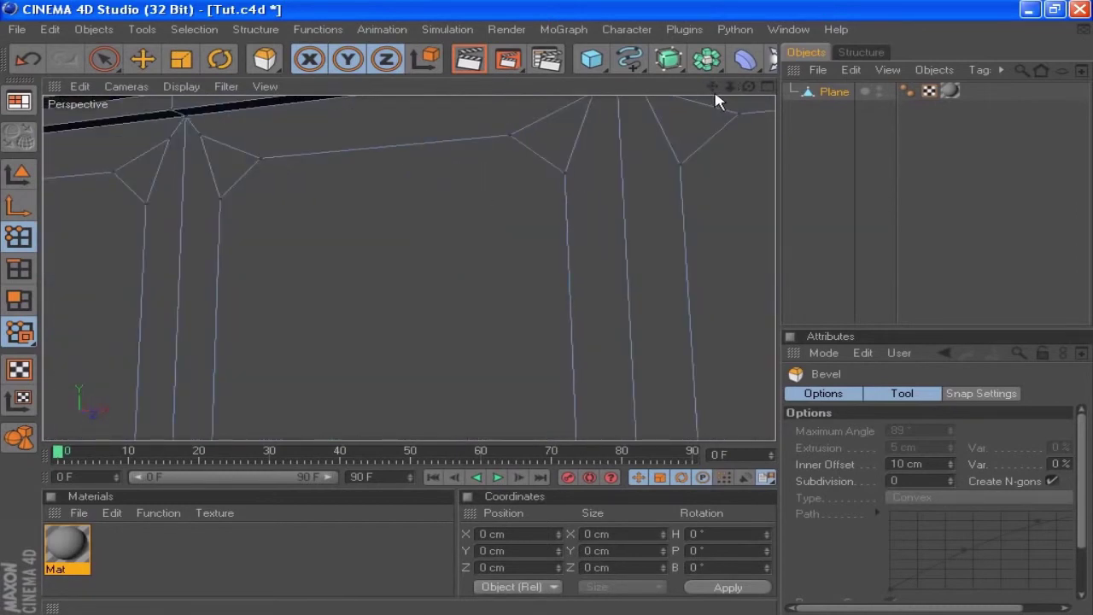
drag(712, 86, 703, 130)
click(104, 58)
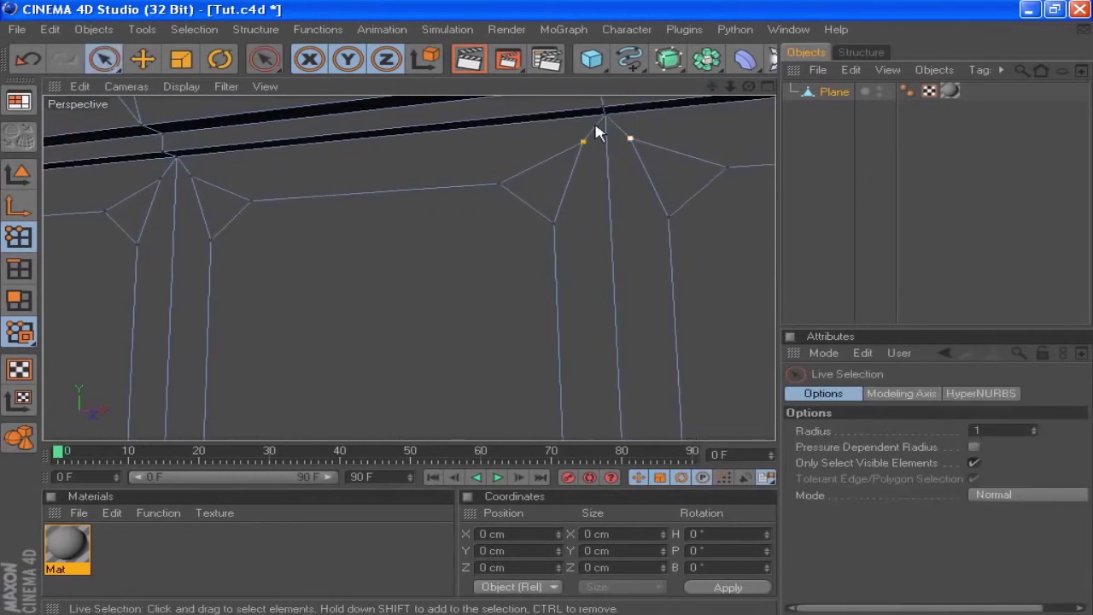
click(605, 113)
right_click(689, 152)
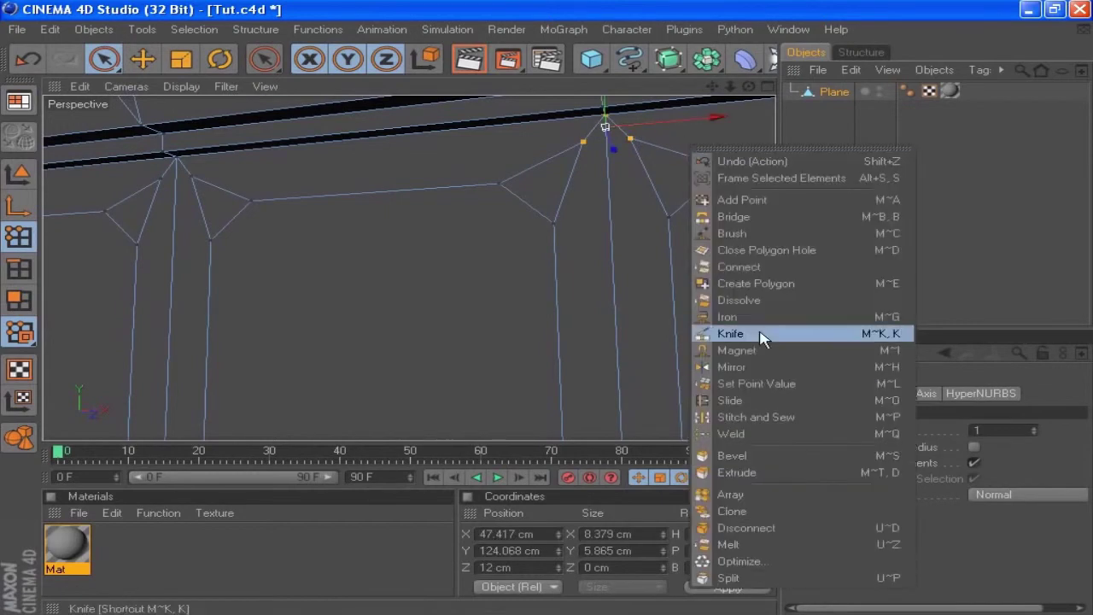
click(709, 434)
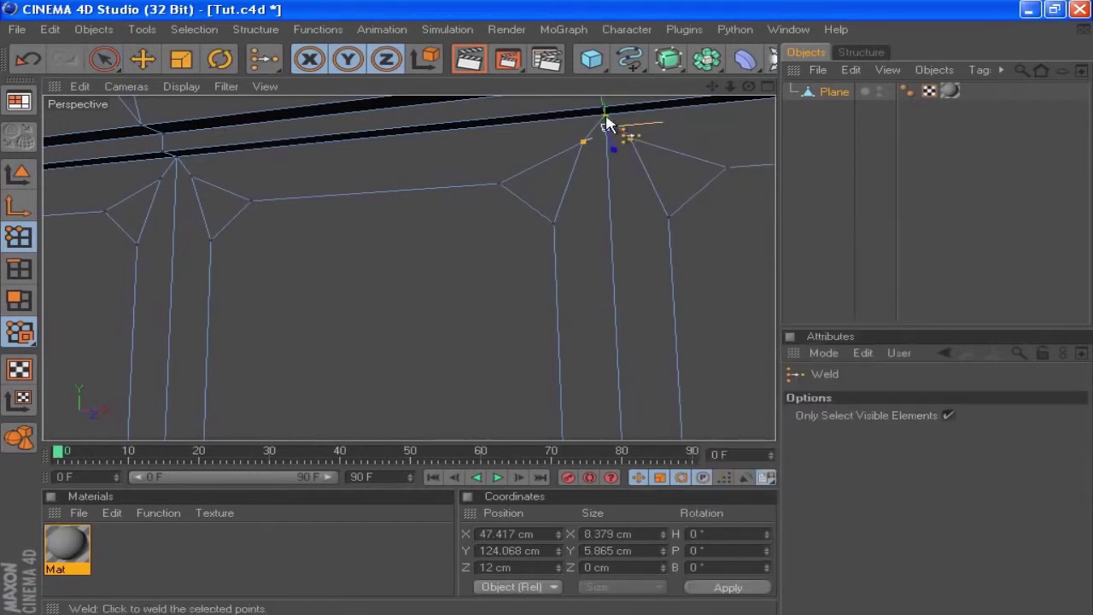
click(606, 117)
Try to weld the left bevel corner point at the left divider's top end onto its end point, then undo the weld
key(space)
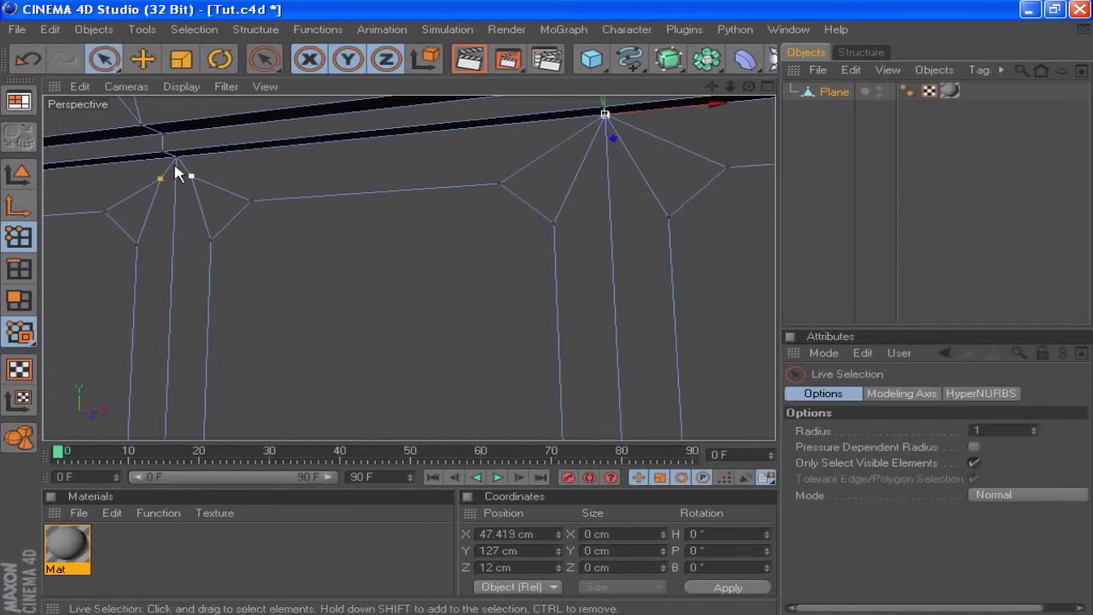
click(176, 159)
key(space)
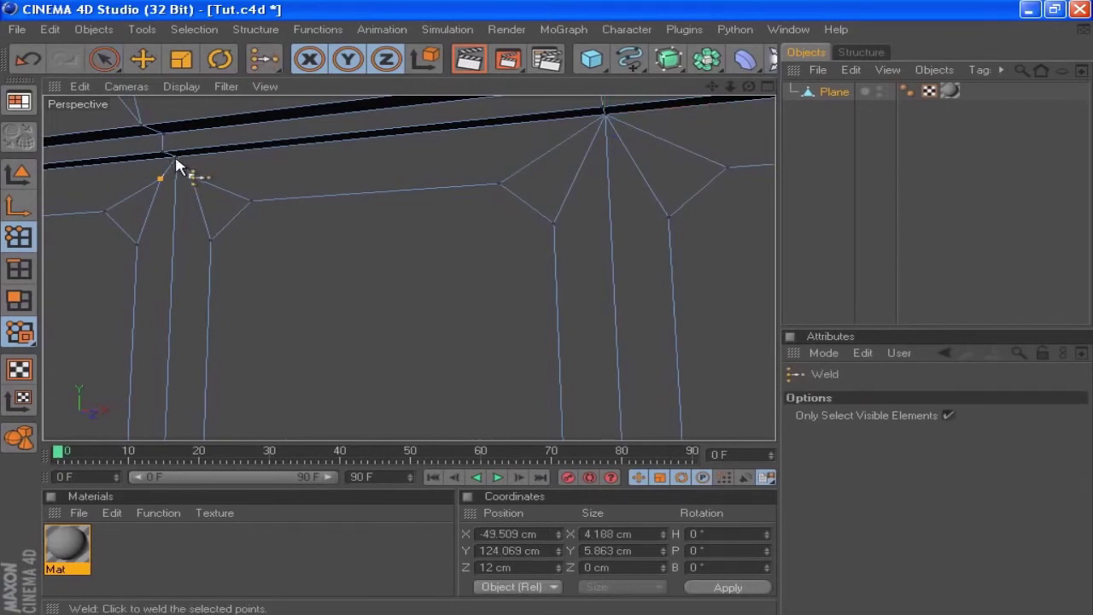
click(176, 162)
key(ctrl+z)
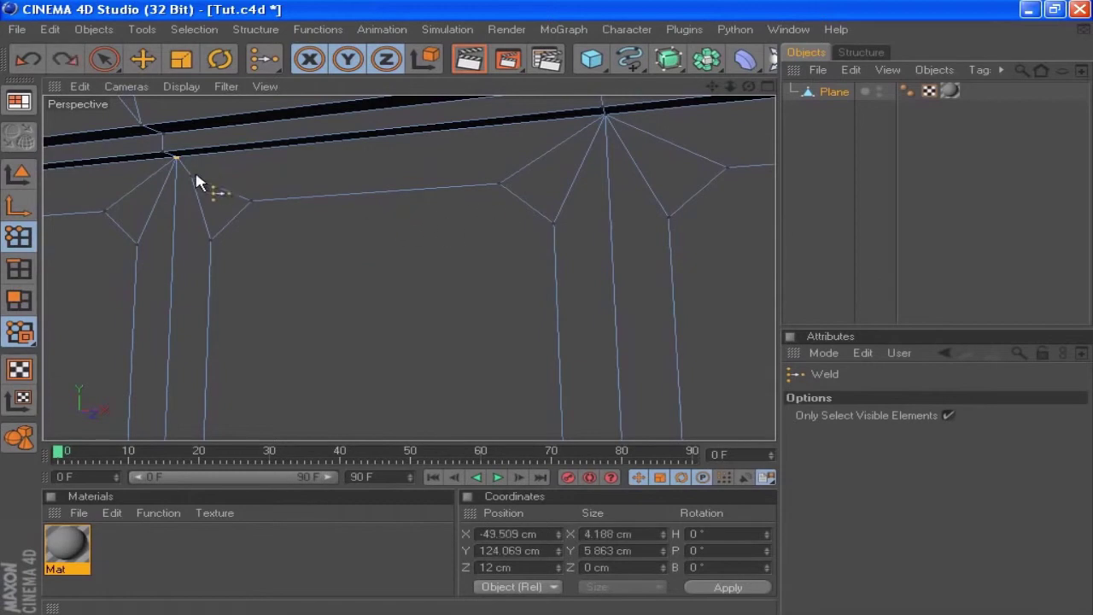
Select both bevel corner points and the end point at the left divider's top and weld them onto the end point
key(space)
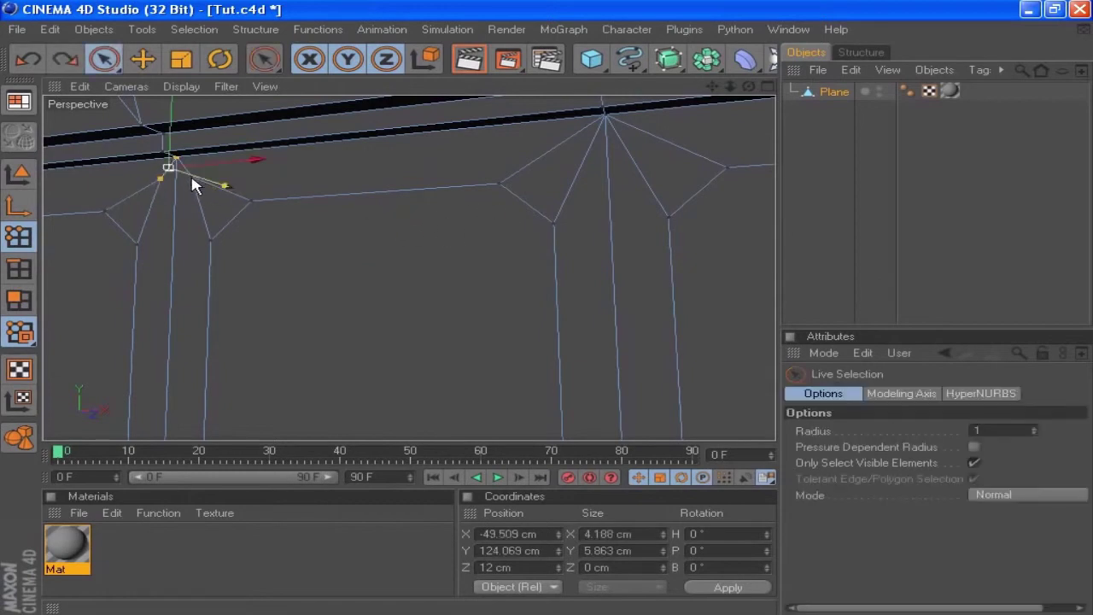
click(215, 178)
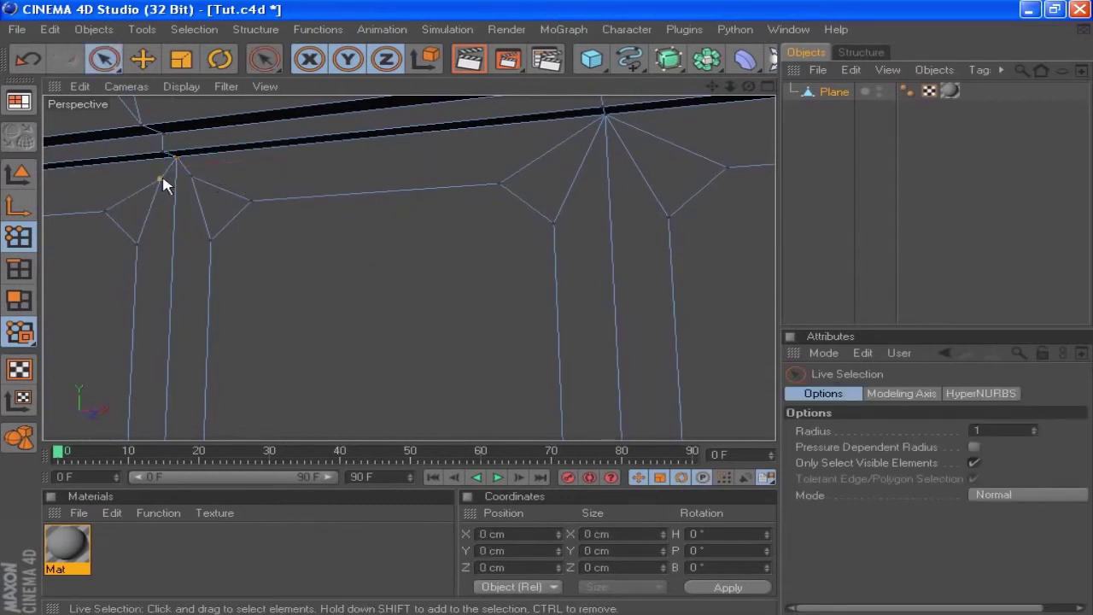
drag(175, 166, 175, 159)
key(space)
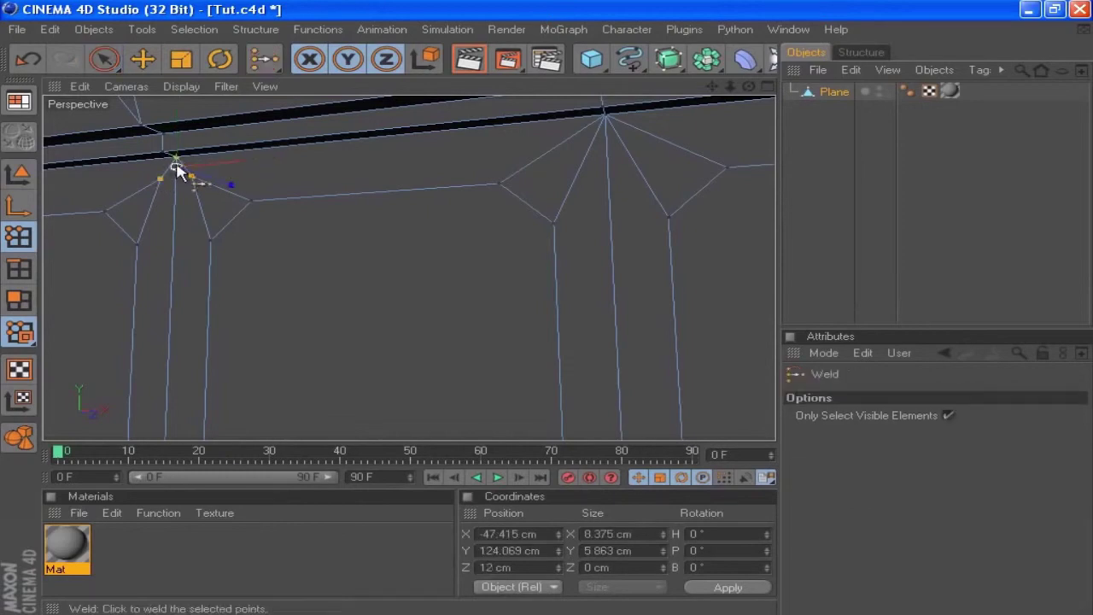
click(175, 158)
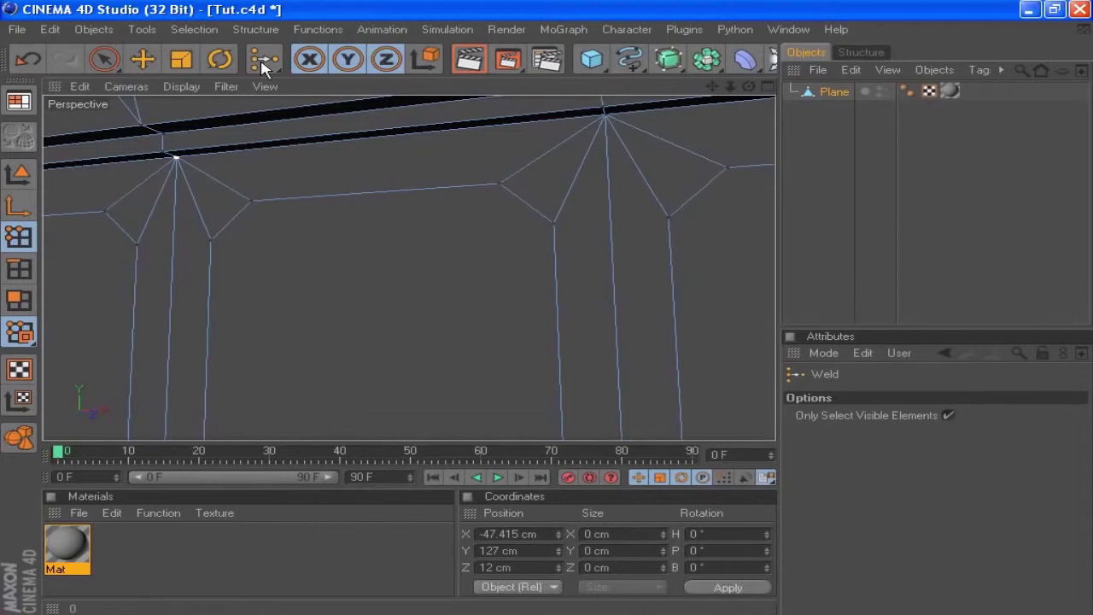
Weld the two bevel corner points at the right divider's bottom onto its end point on the recess edge, undoing any weld at the midpoint
key(space)
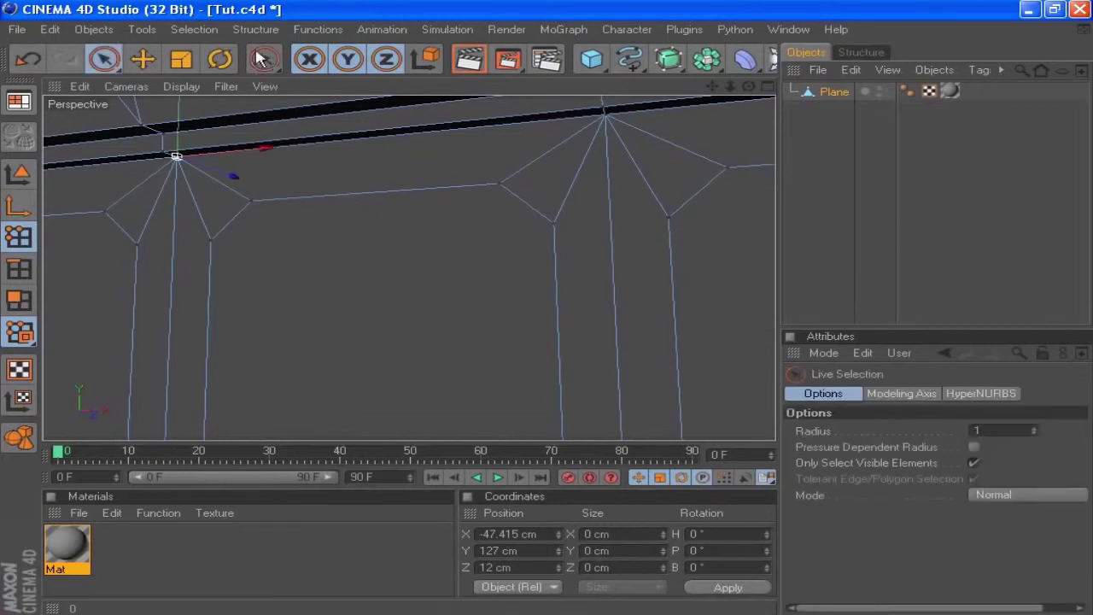
click(264, 60)
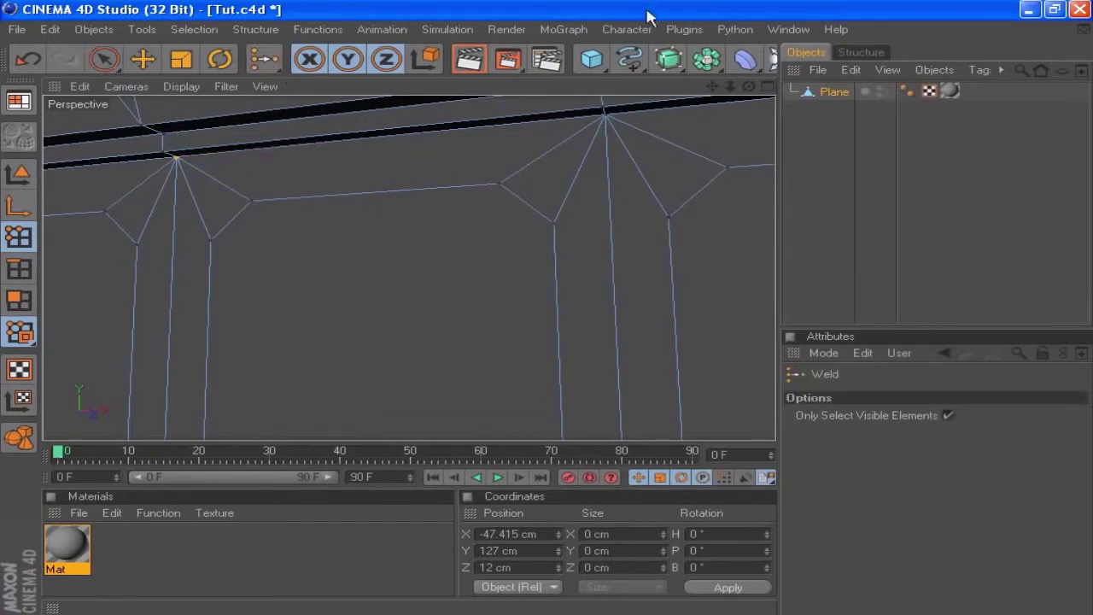
alt+middle_drag(556, 300, 455, 98)
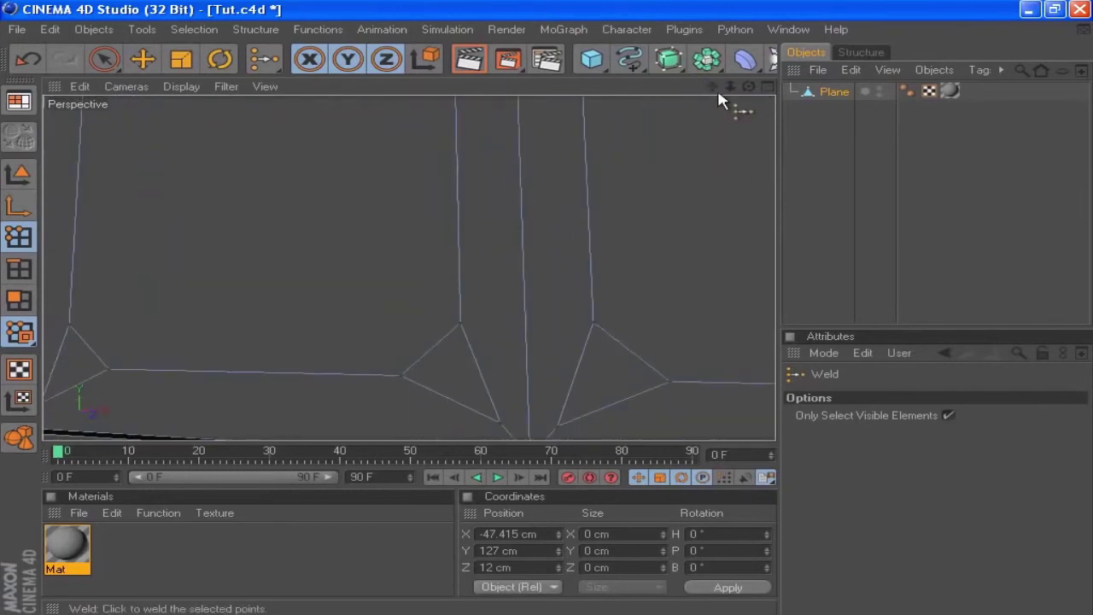
drag(712, 86, 649, 17)
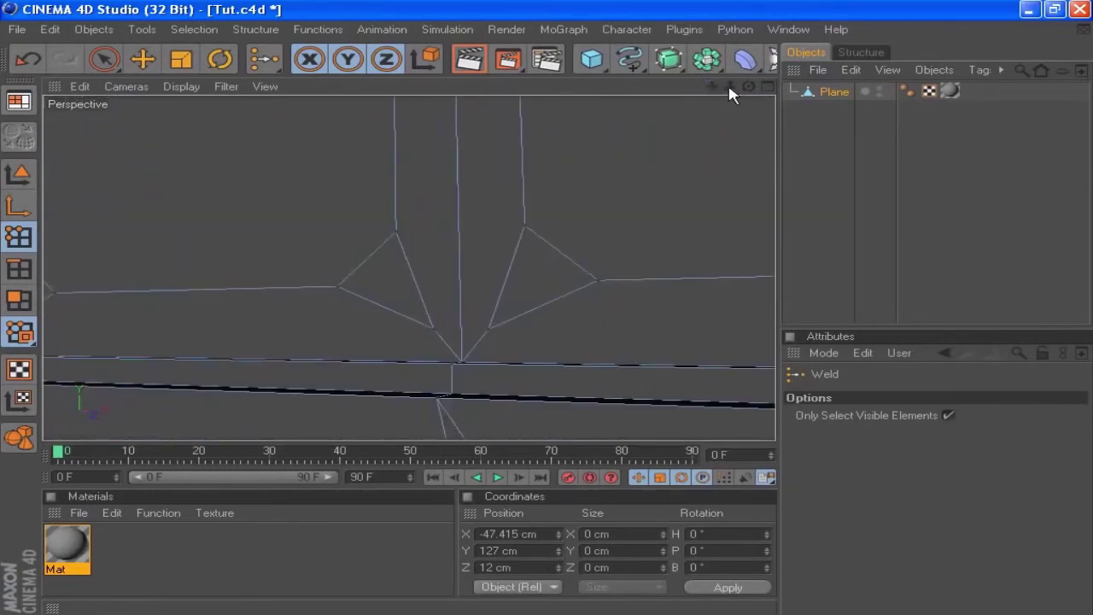
drag(748, 86, 686, 168)
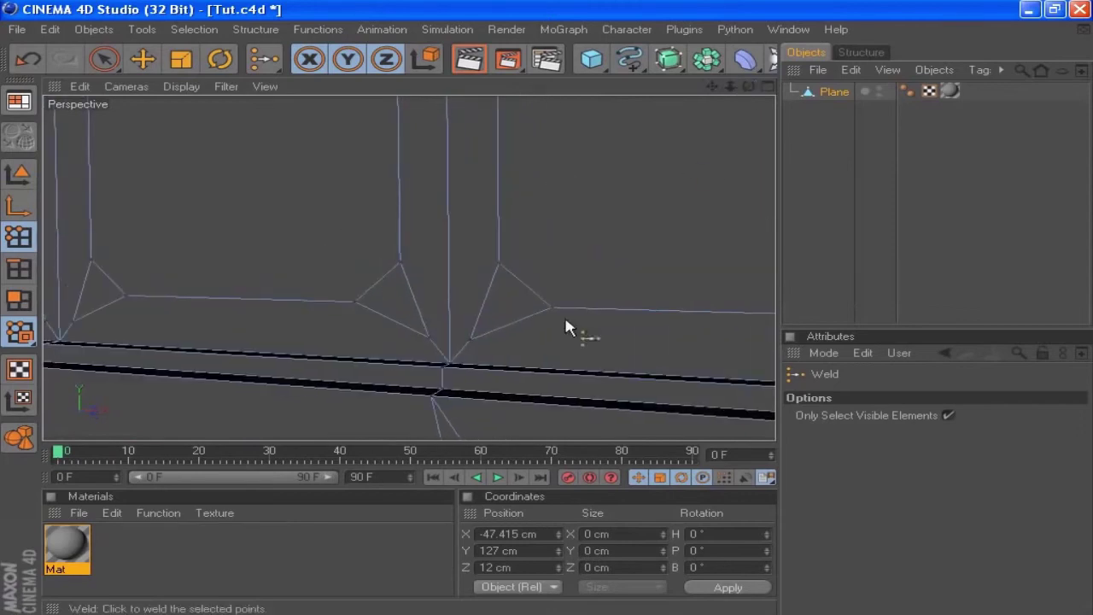
key(space)
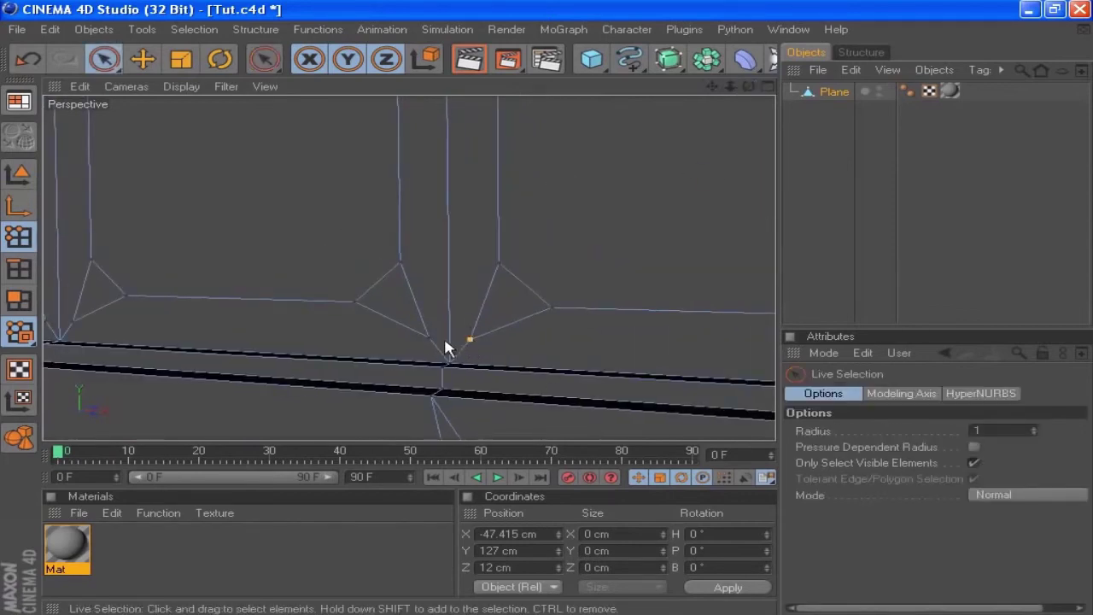
shift+click(427, 340)
key(space)
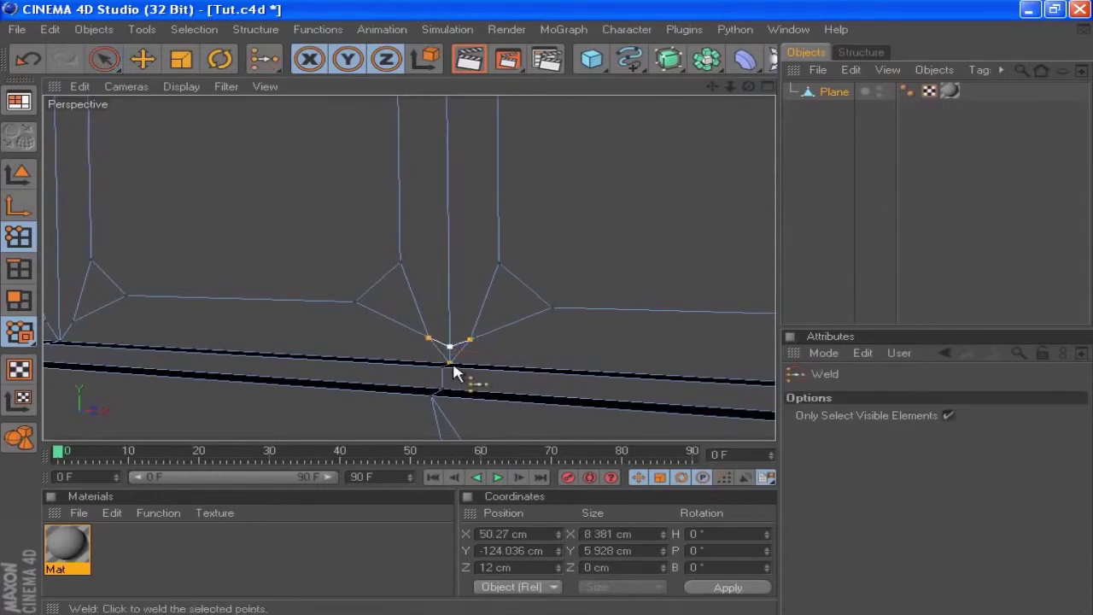
click(457, 374)
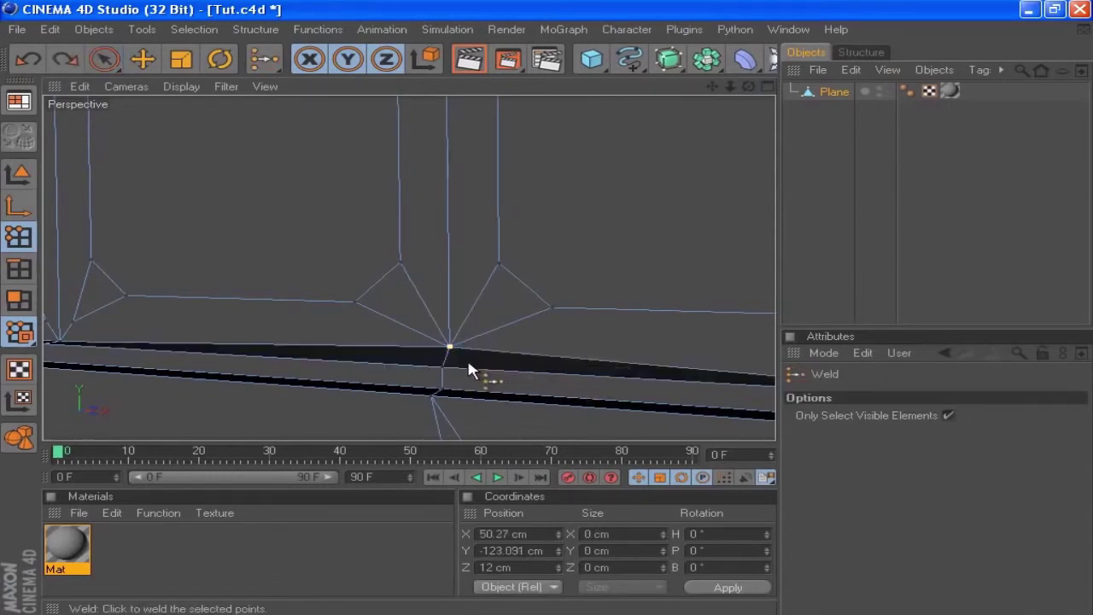
key(ctrl+z)
click(453, 374)
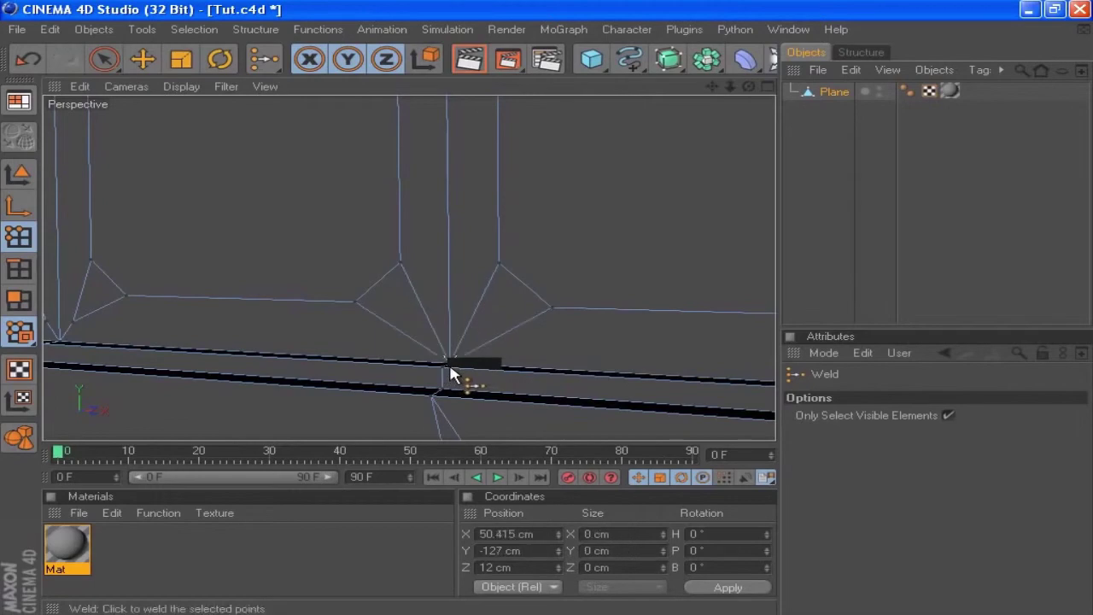
Select the two bevel corner points and end point at the left divider's bottom and weld them onto the end point
drag(712, 86, 1008, 105)
key(space)
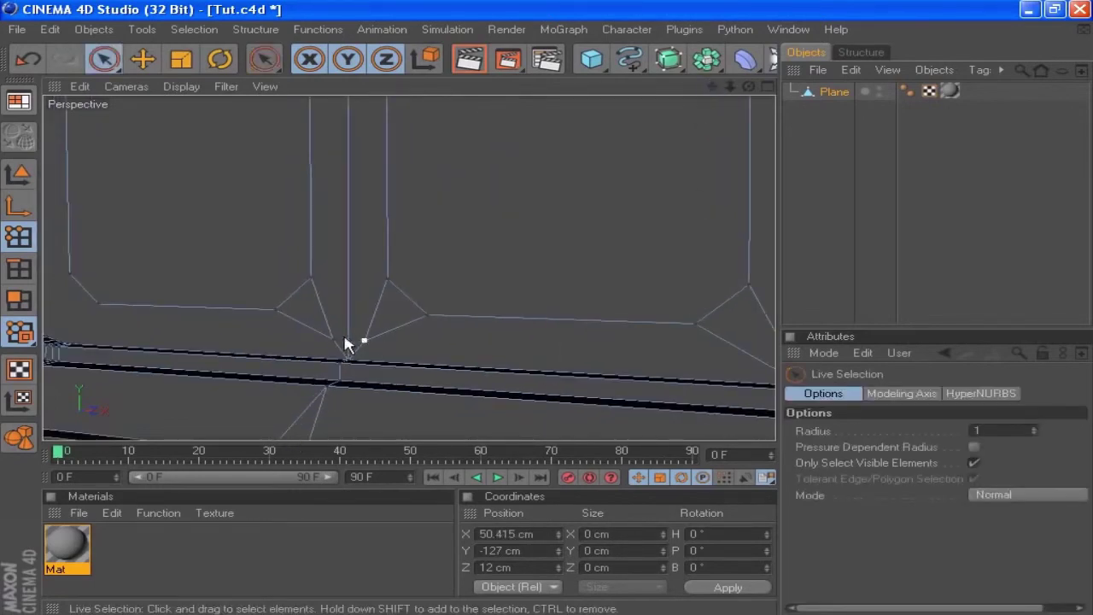
drag(333, 338, 350, 360)
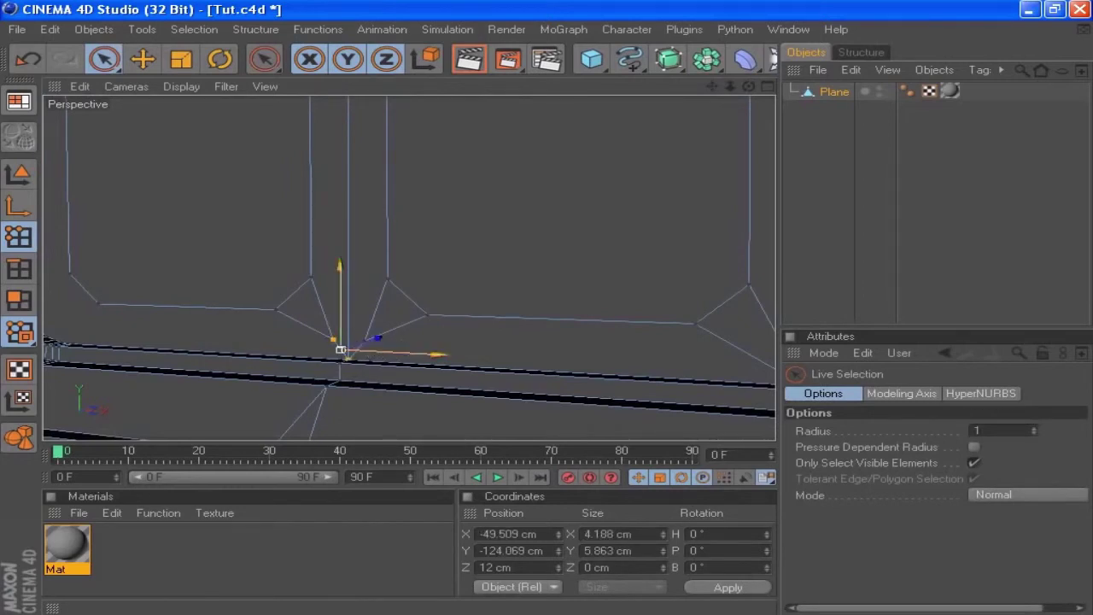
shift+click(360, 338)
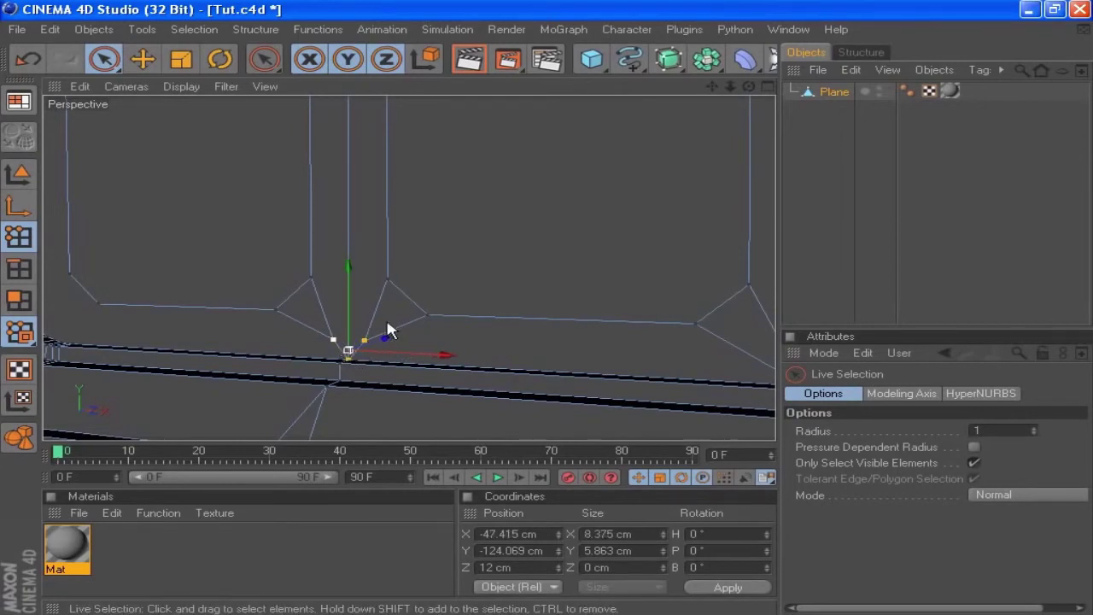
key(m)
key(q)
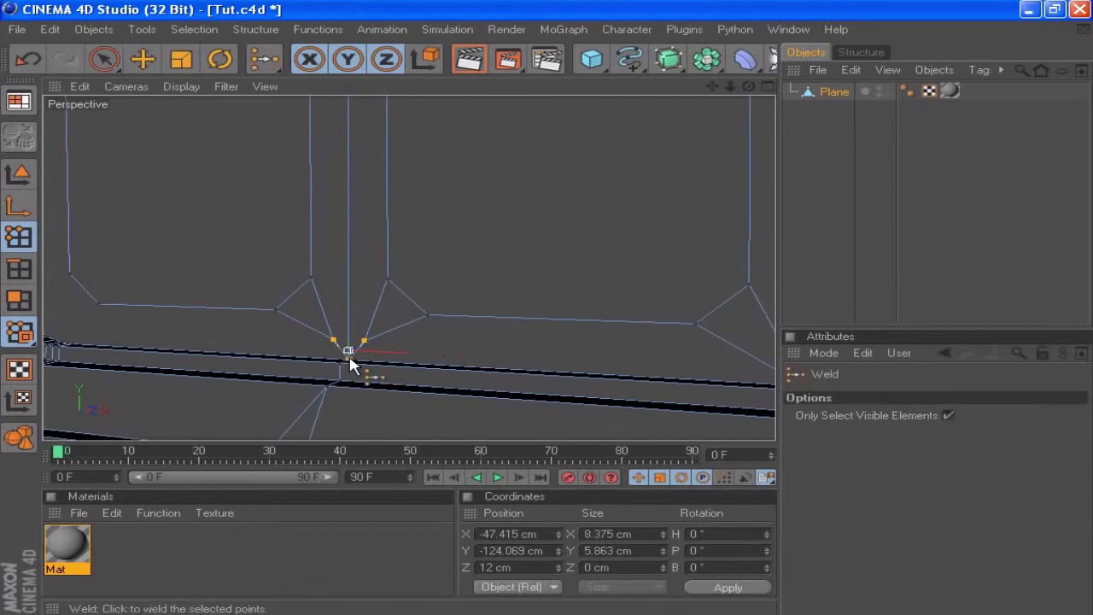
click(349, 357)
key(space)
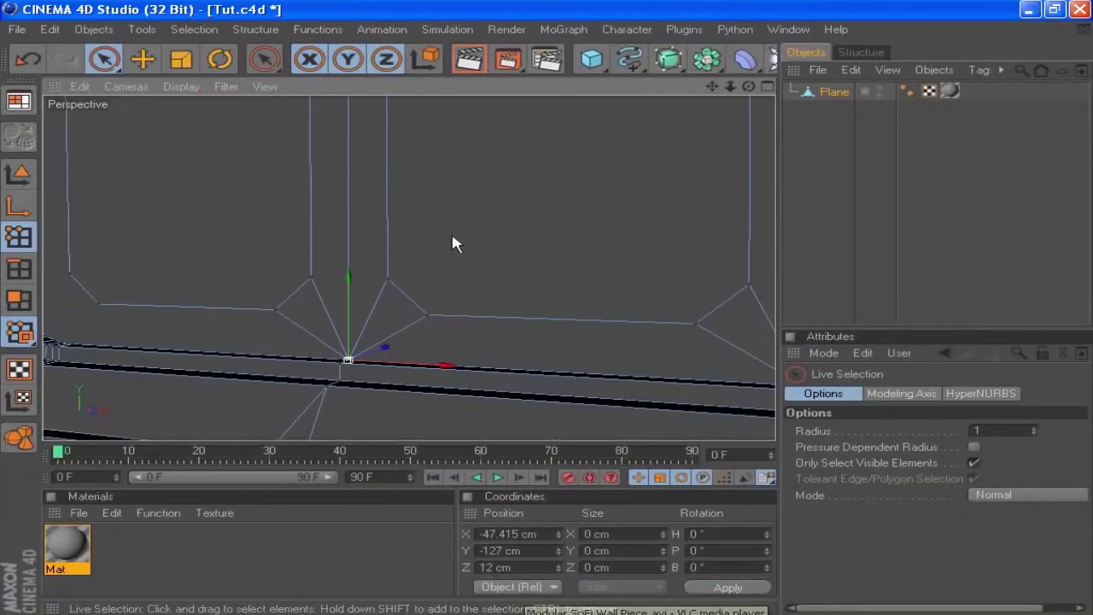
Ring-select all the vertical edges running across the panel's full width, from outer side to outer side
scroll(456, 241, down, 5)
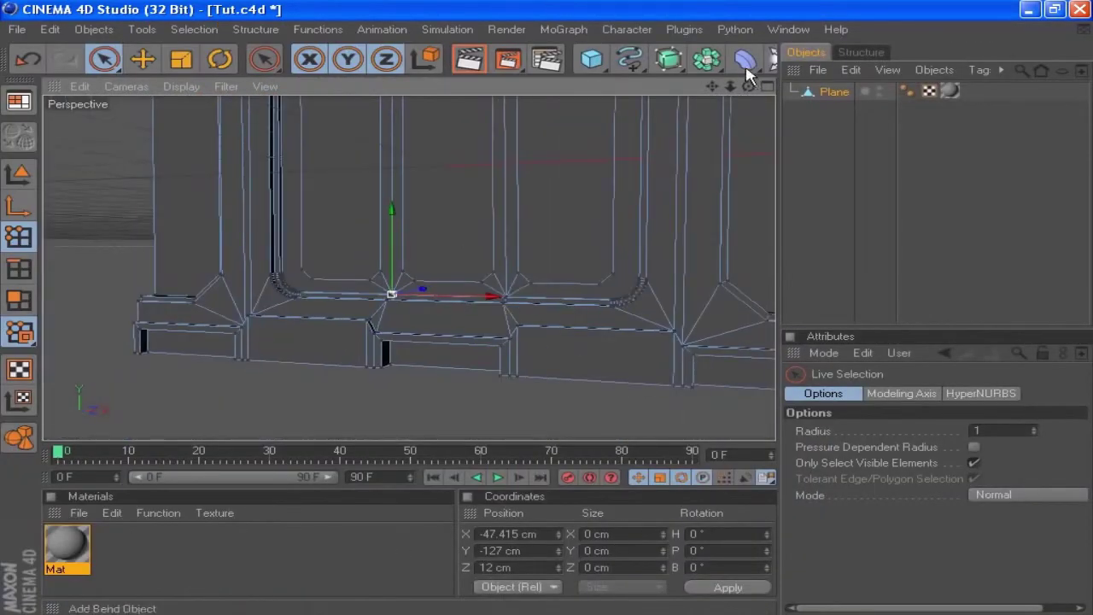
drag(712, 86, 704, 147)
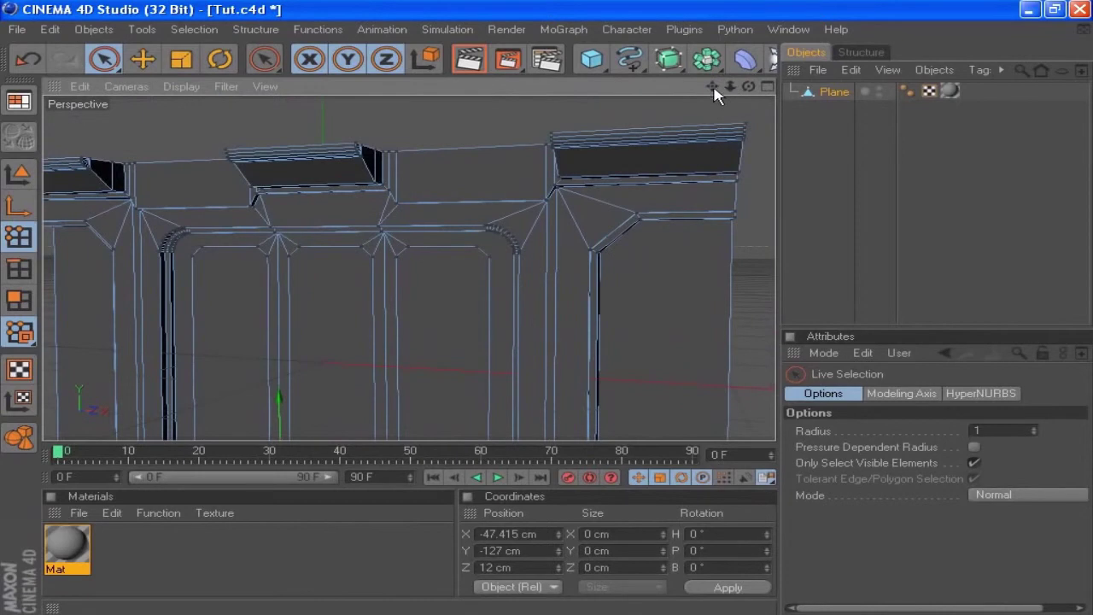
drag(712, 86, 745, 38)
scroll(344, 278, down, 2)
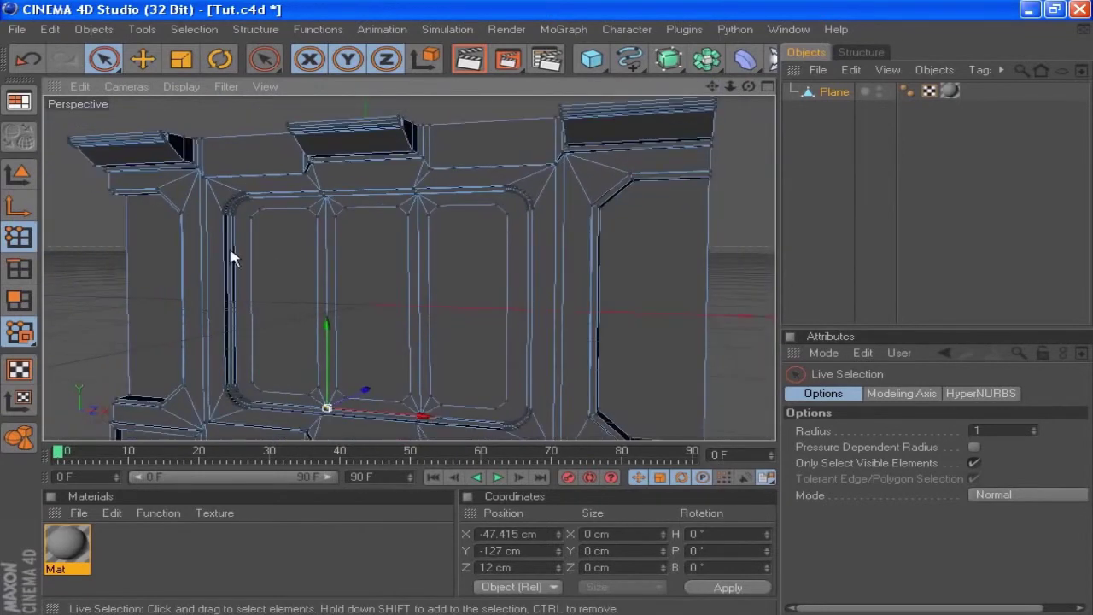
click(21, 272)
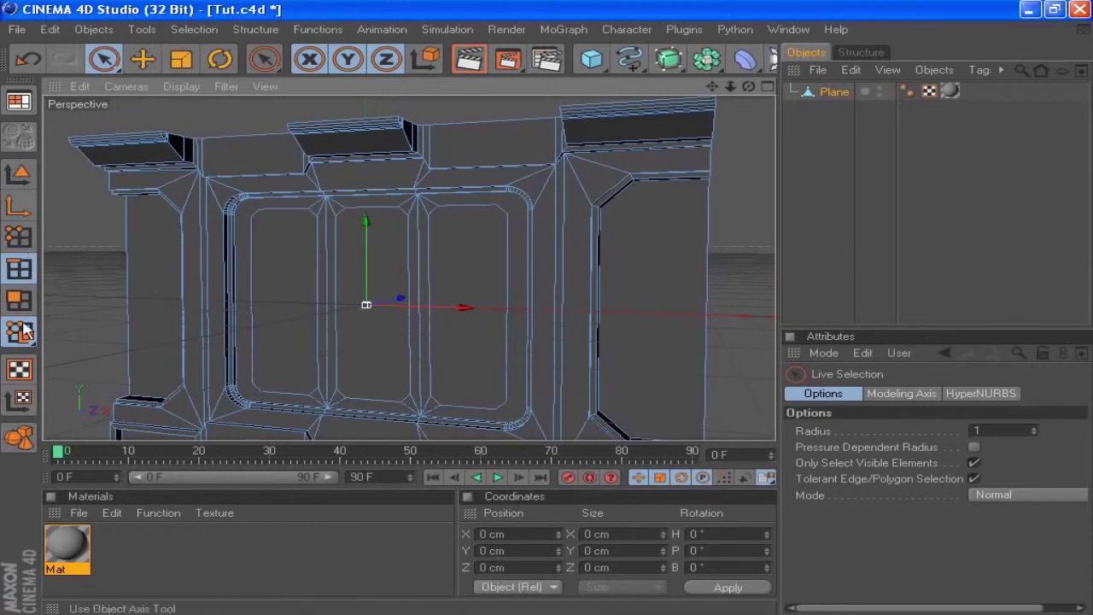
click(194, 29)
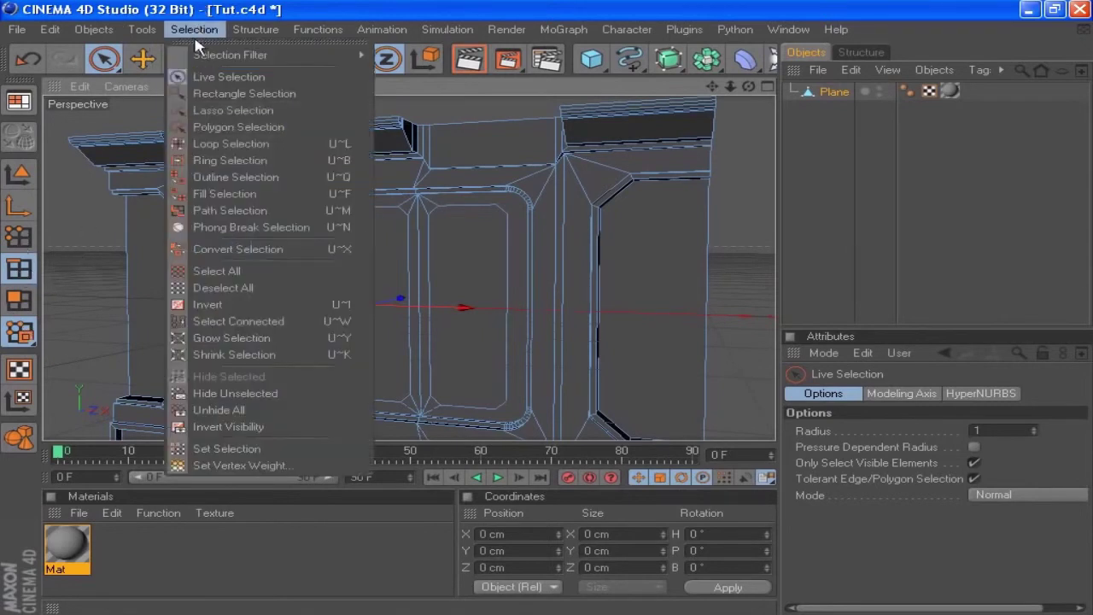
click(226, 160)
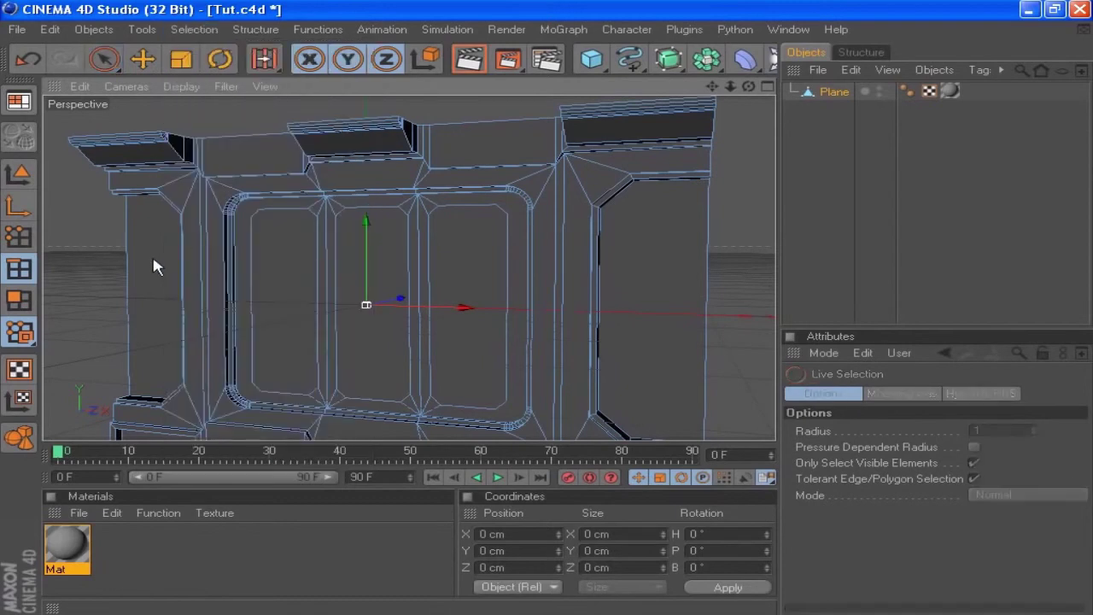
click(154, 277)
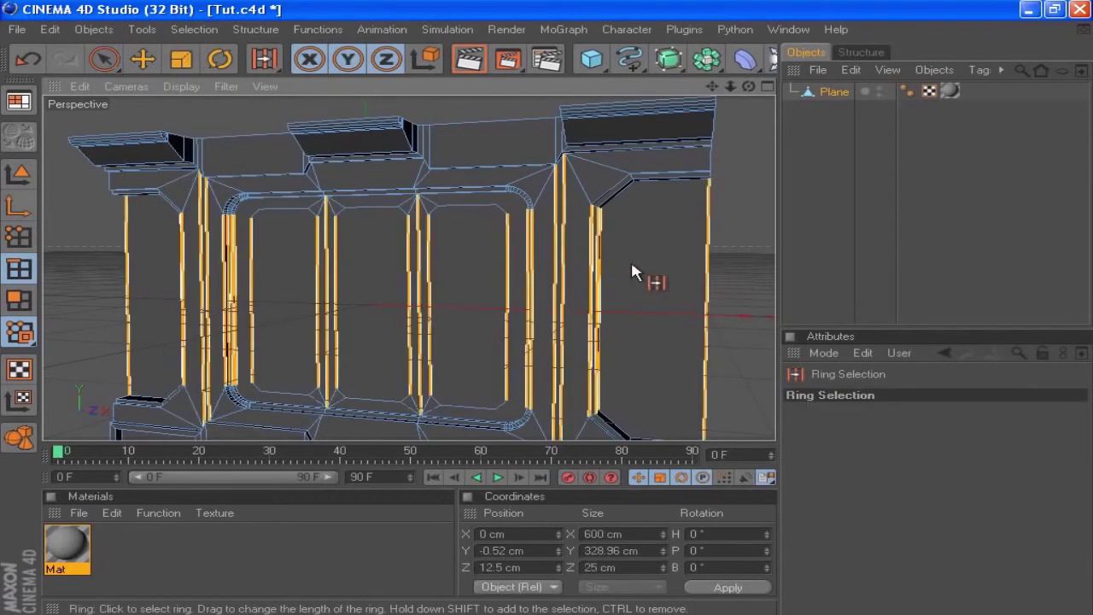
Cut the selected vertical edges once at their middle using Edge Cut with a subdivision of 1
right_click(656, 236)
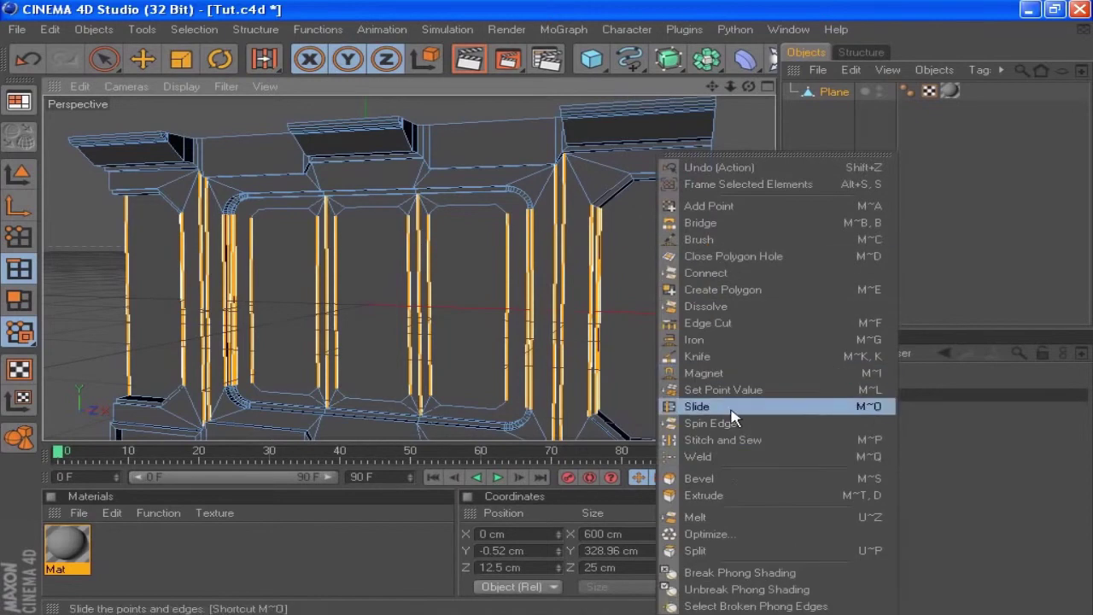
click(707, 322)
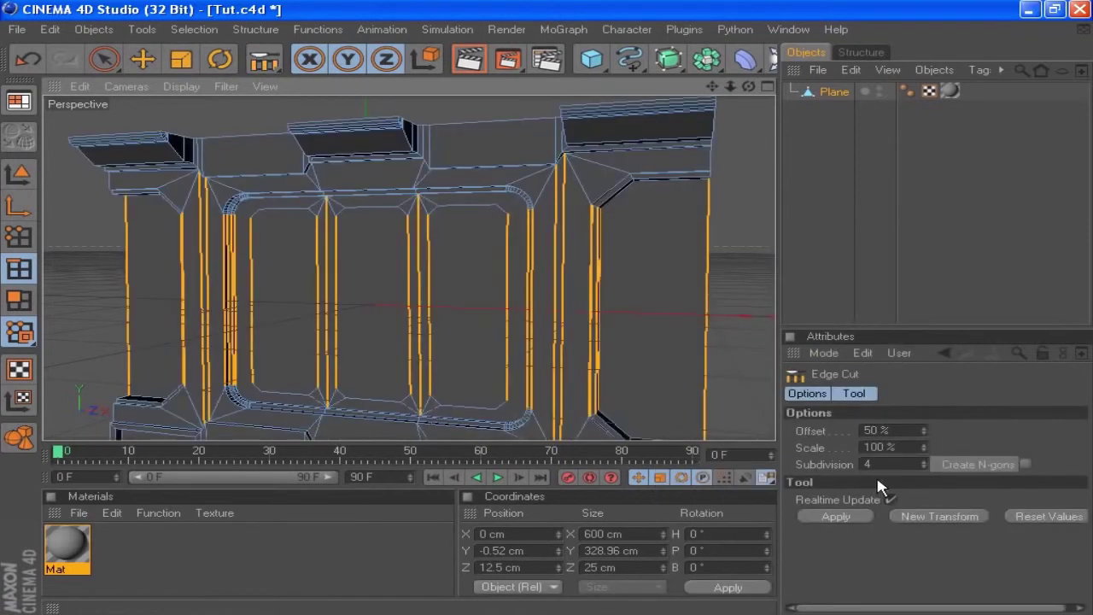
click(924, 468)
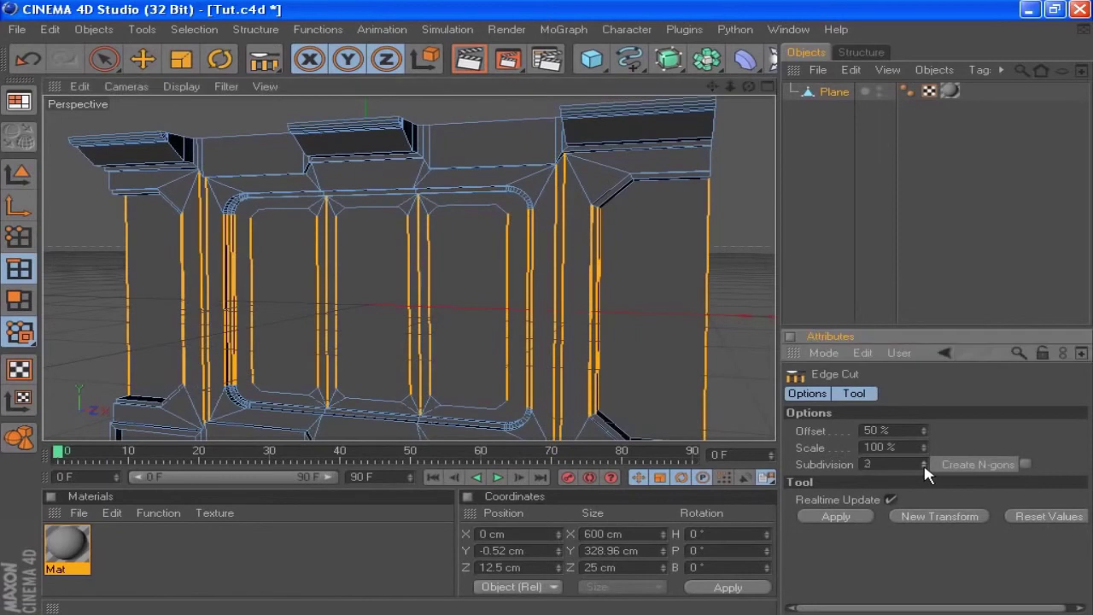
click(925, 468)
click(841, 517)
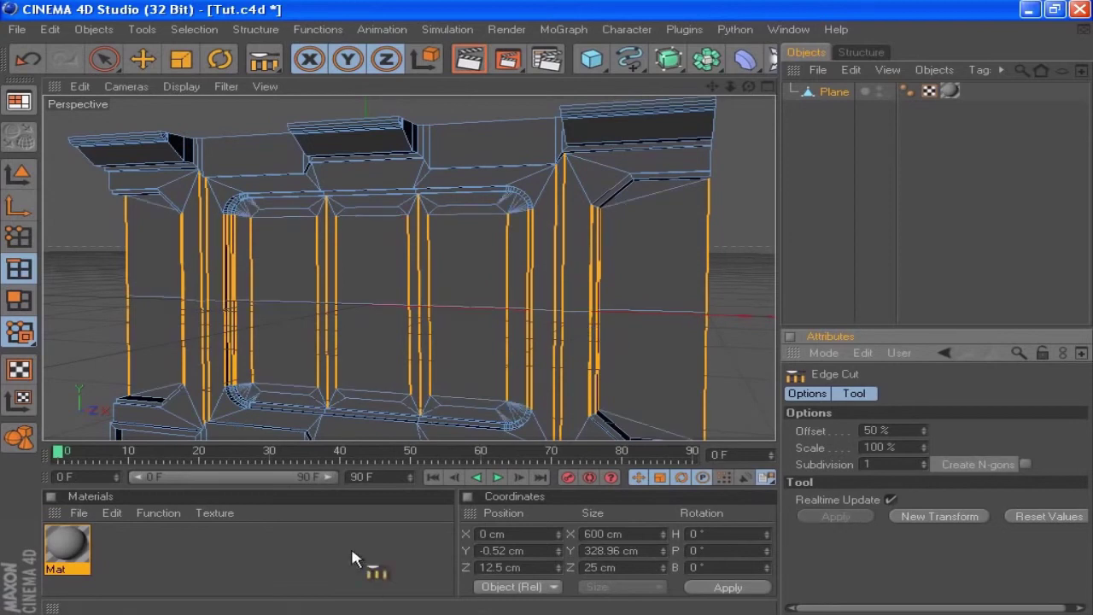
In the front view, box-select the horizontal edge line crossing the panel's middle, including hidden elements
click(104, 60)
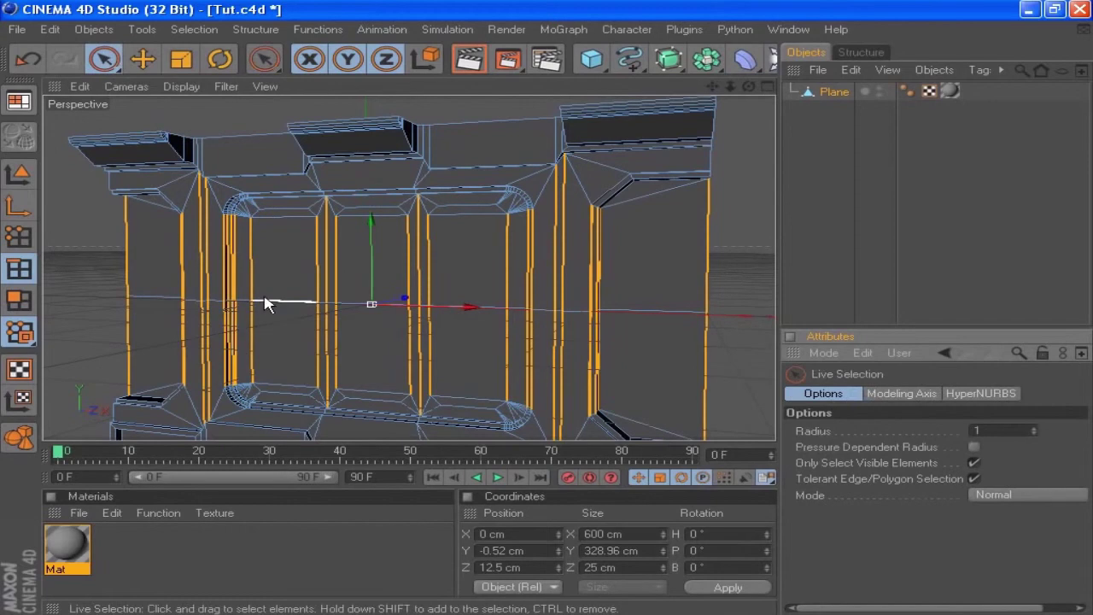
click(768, 87)
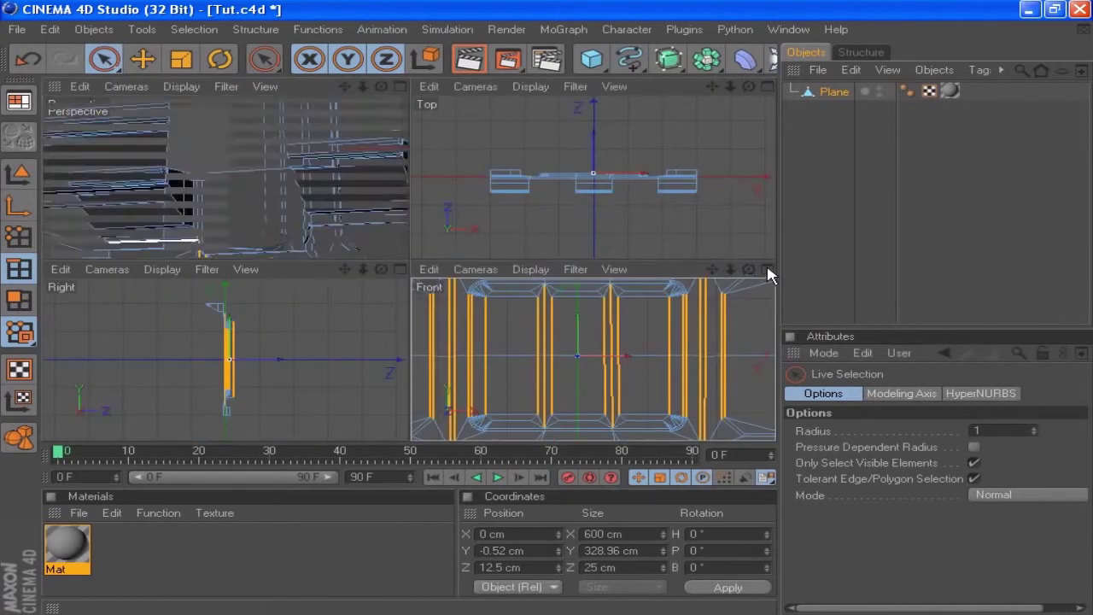
scroll(361, 334, down, 1)
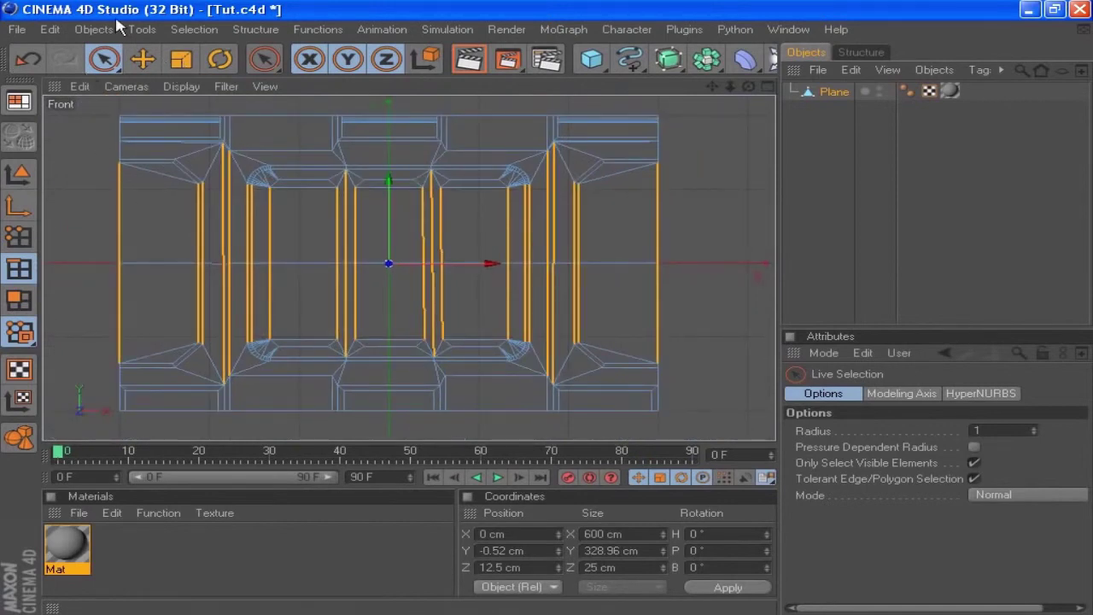
drag(103, 59, 158, 75)
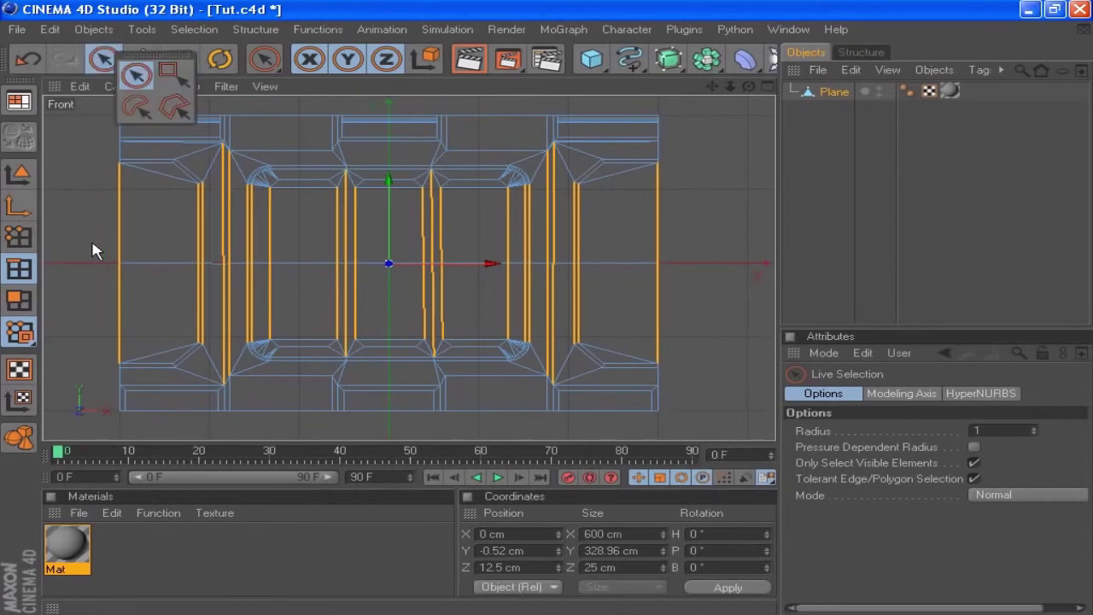
drag(120, 67, 186, 75)
drag(99, 209, 666, 308)
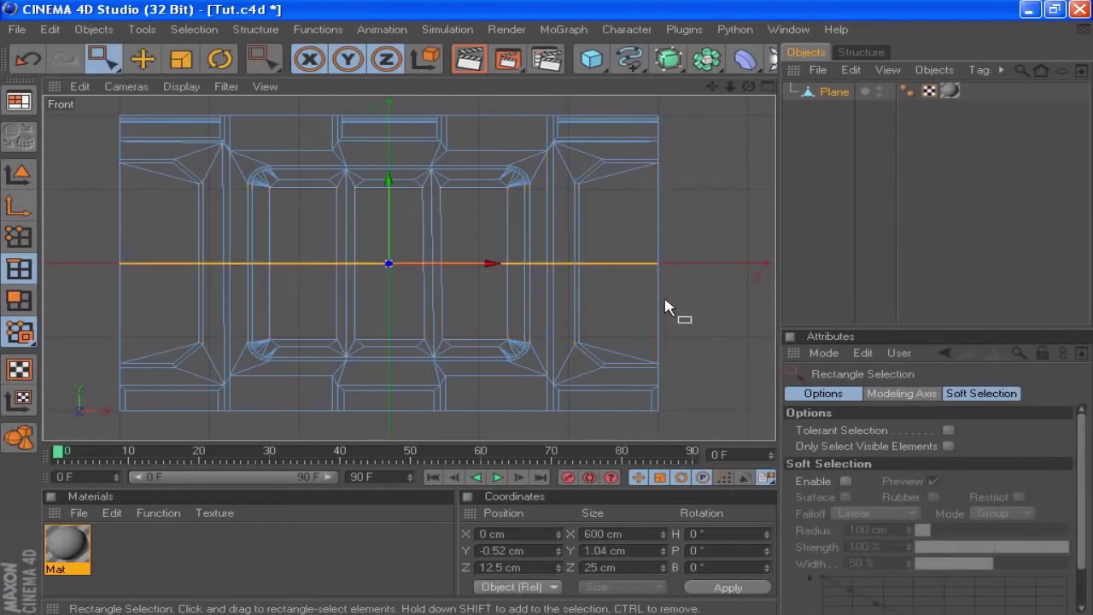
Bevel the selected middle edge line with an inner offset of 35 cm
right_click(690, 231)
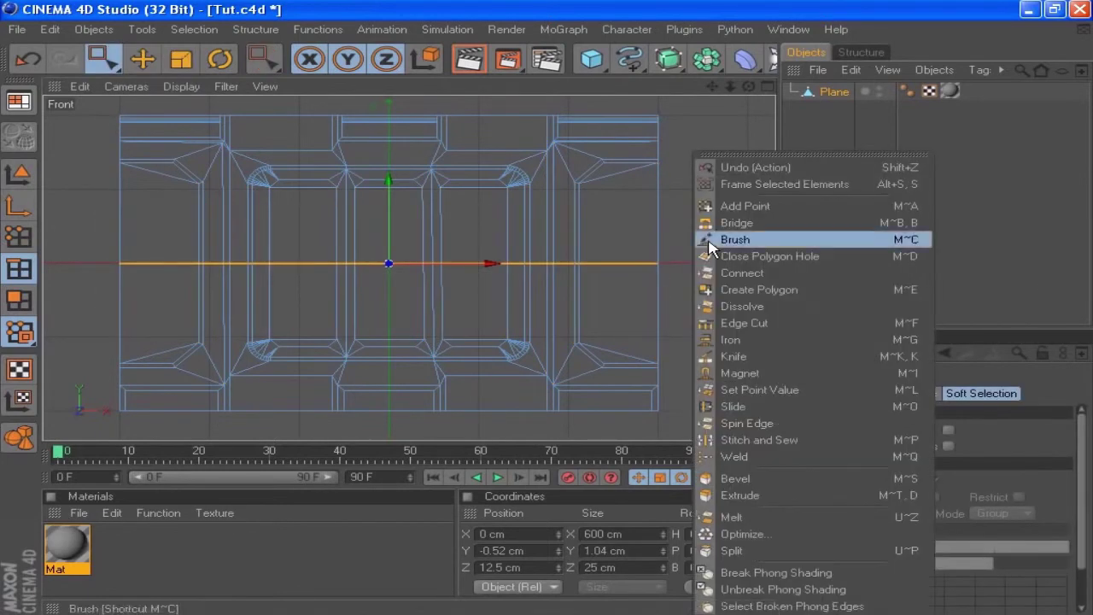
click(812, 484)
click(933, 461)
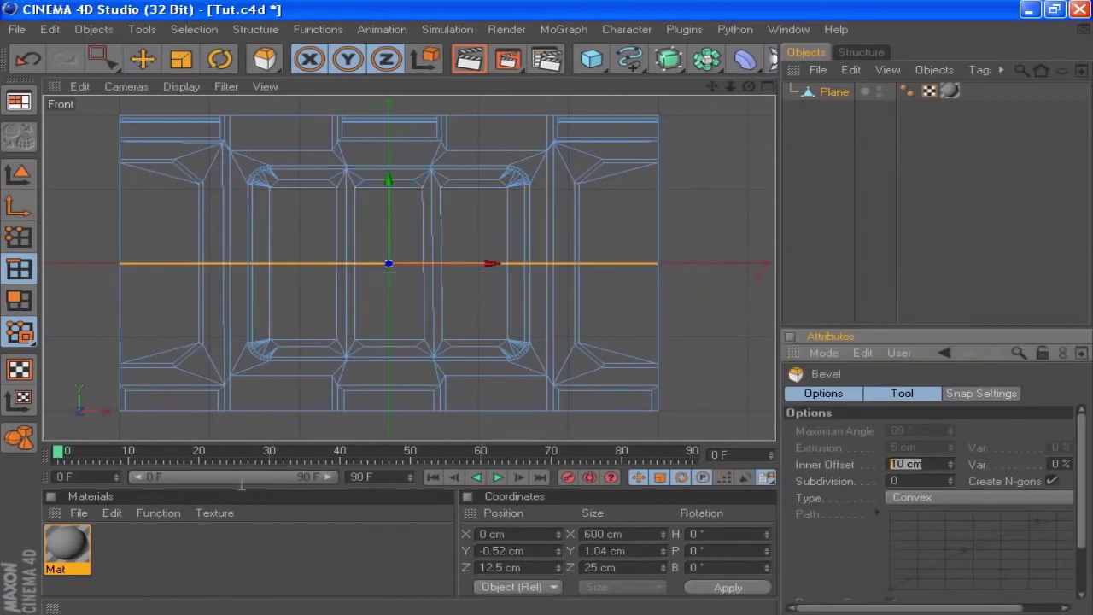
text(35)
drag(868, 599, 858, 546)
click(842, 594)
Bevel the two resulting horizontal edge lines again with an inner offset of 6 cm
drag(875, 458, 869, 457)
scroll(859, 508, up, 3)
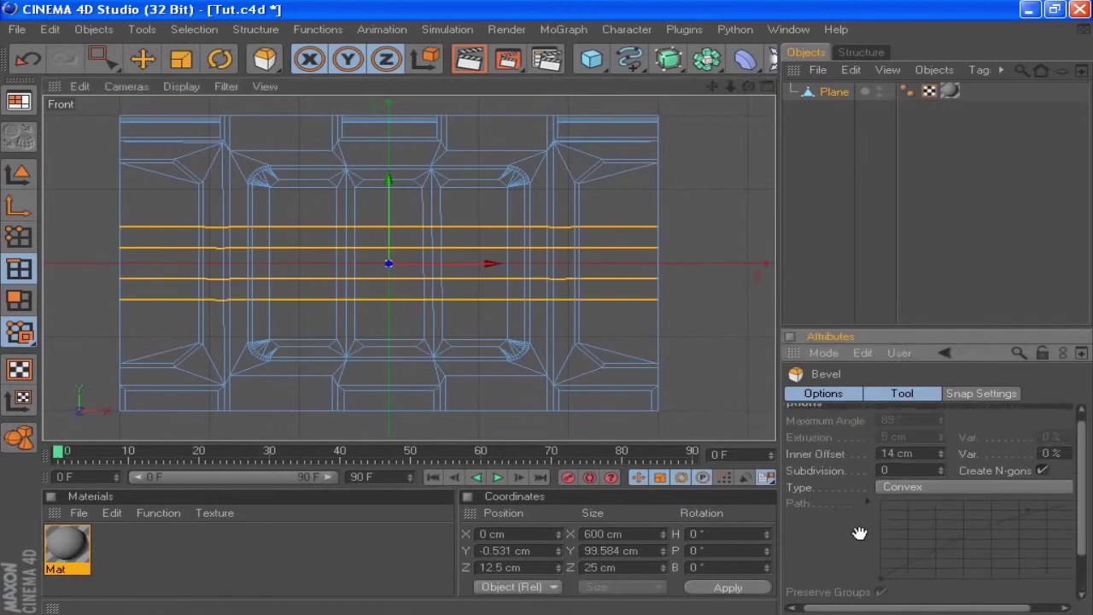
text(6)
key(Return)
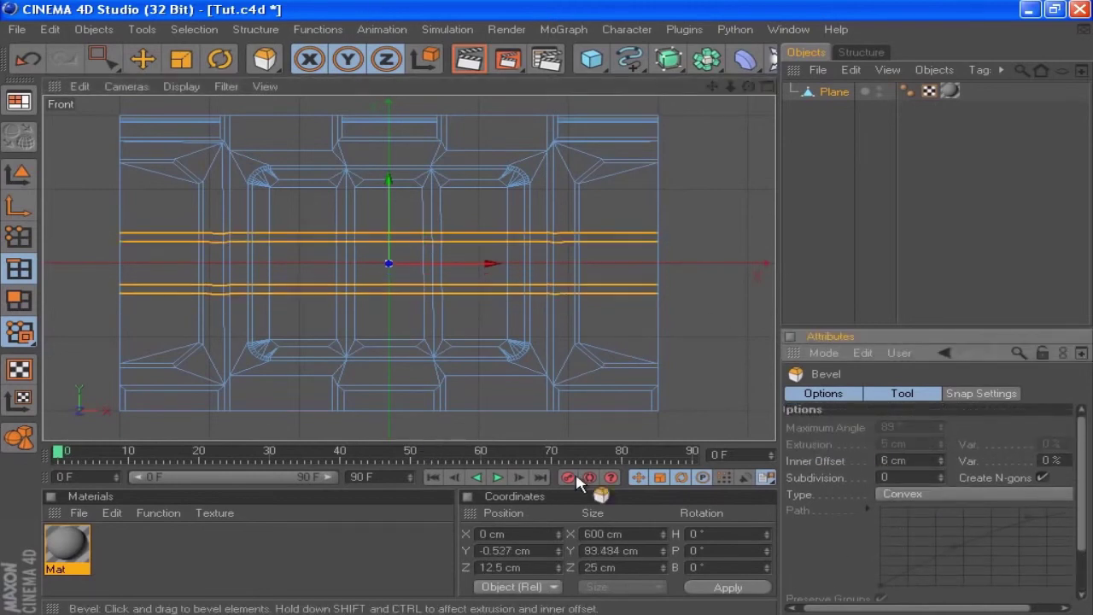
double_click(902, 462)
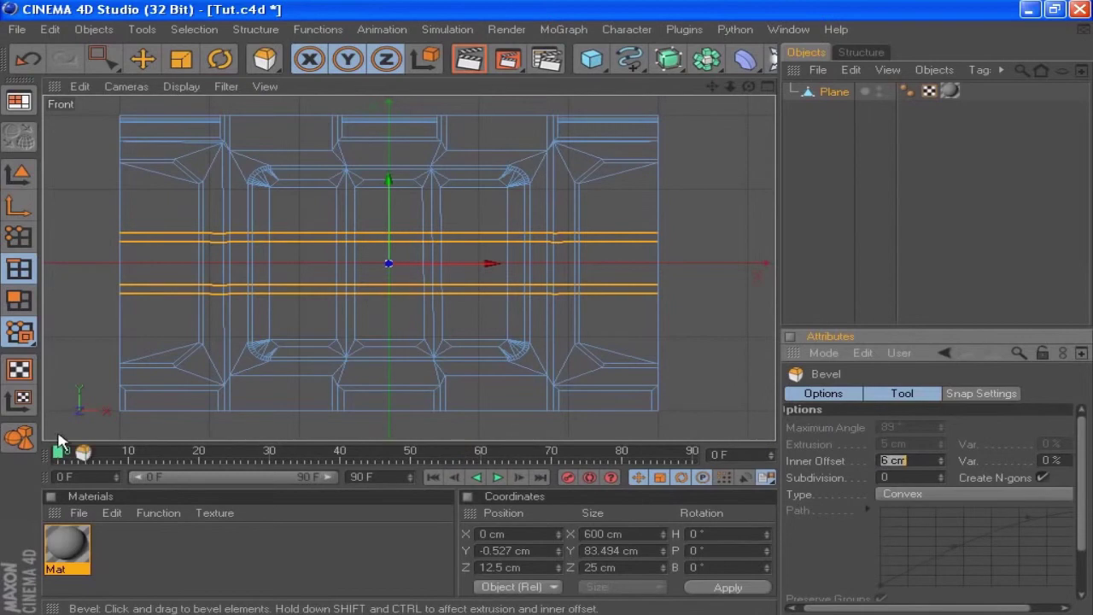
Select all the polygons inside the three beveled insets of the recess, replacing the old polygon selection
click(19, 301)
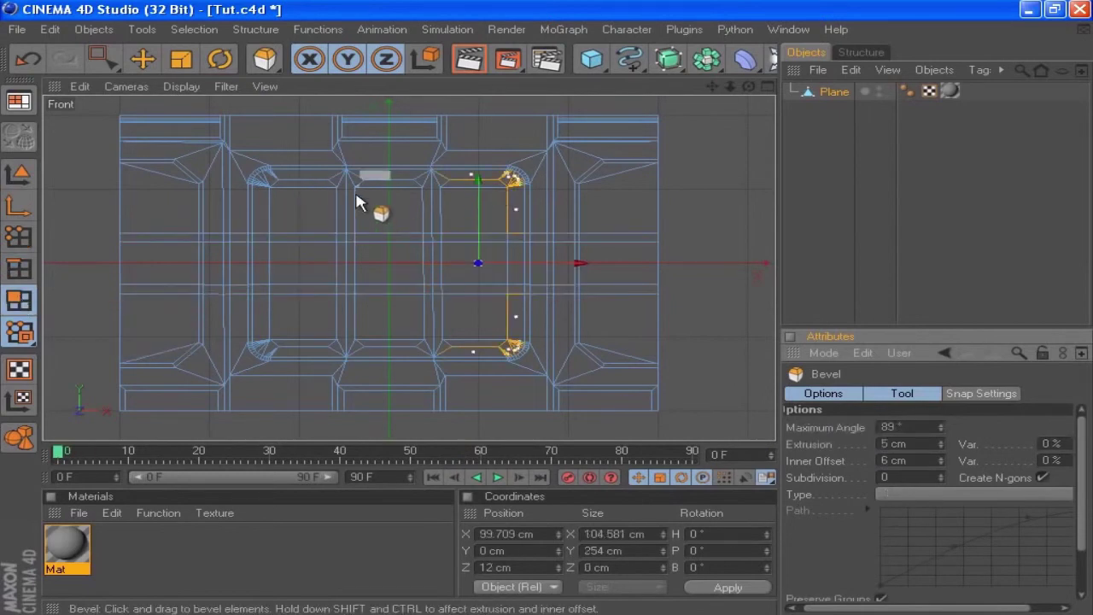
click(104, 58)
click(137, 86)
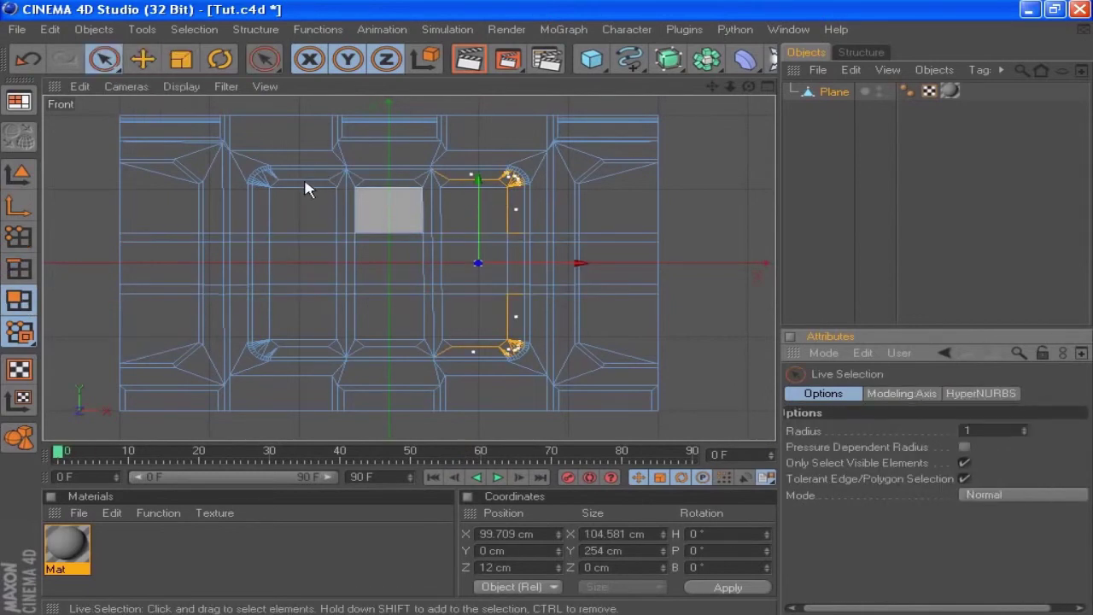
drag(310, 198, 304, 246)
drag(297, 301, 304, 351)
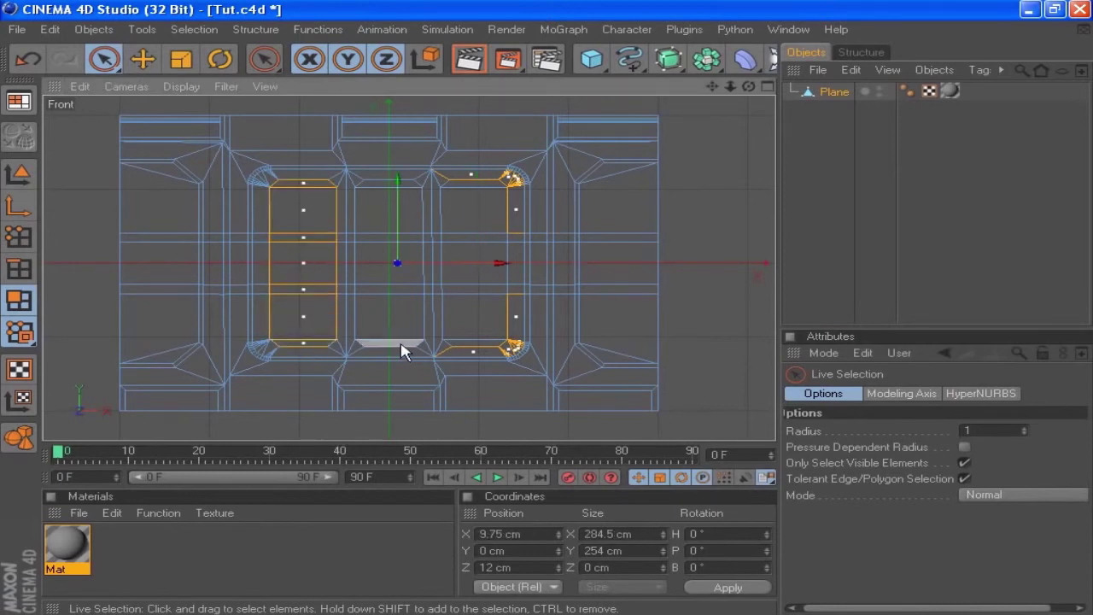
click(468, 193)
shift+click(465, 183)
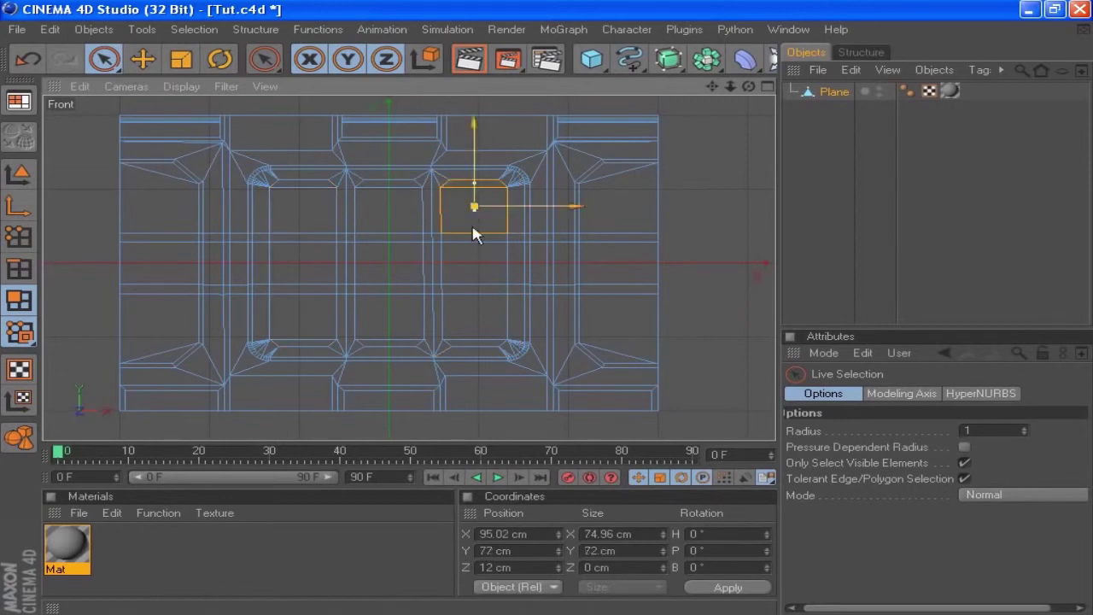
shift+drag(480, 308, 476, 343)
shift+drag(379, 182, 384, 352)
shift+drag(299, 199, 302, 340)
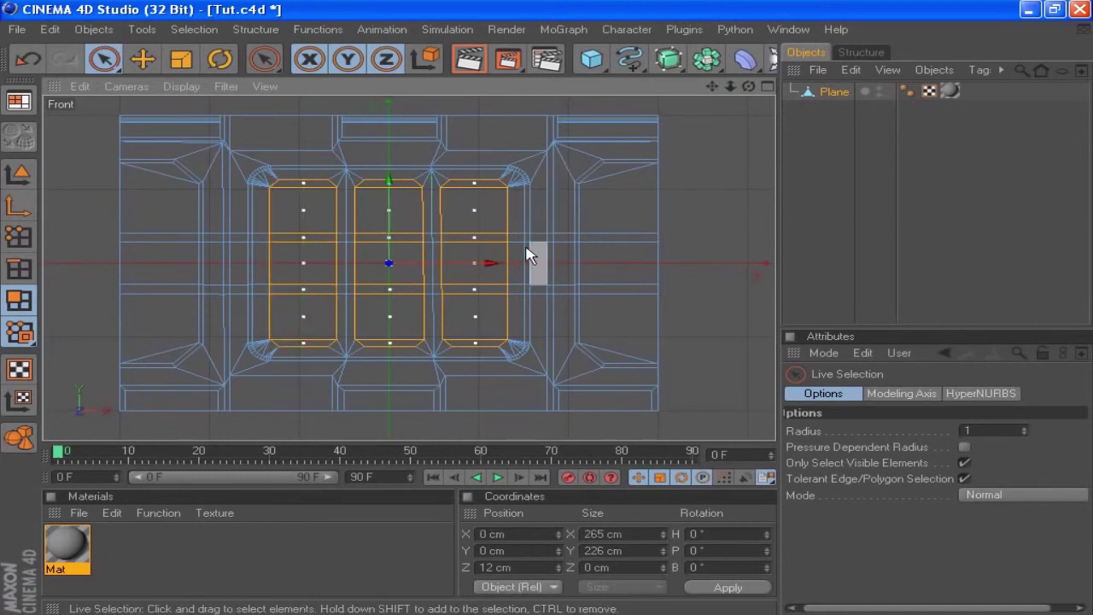
Extrude the three selected insets inward with an offset of -6 cm
right_click(720, 204)
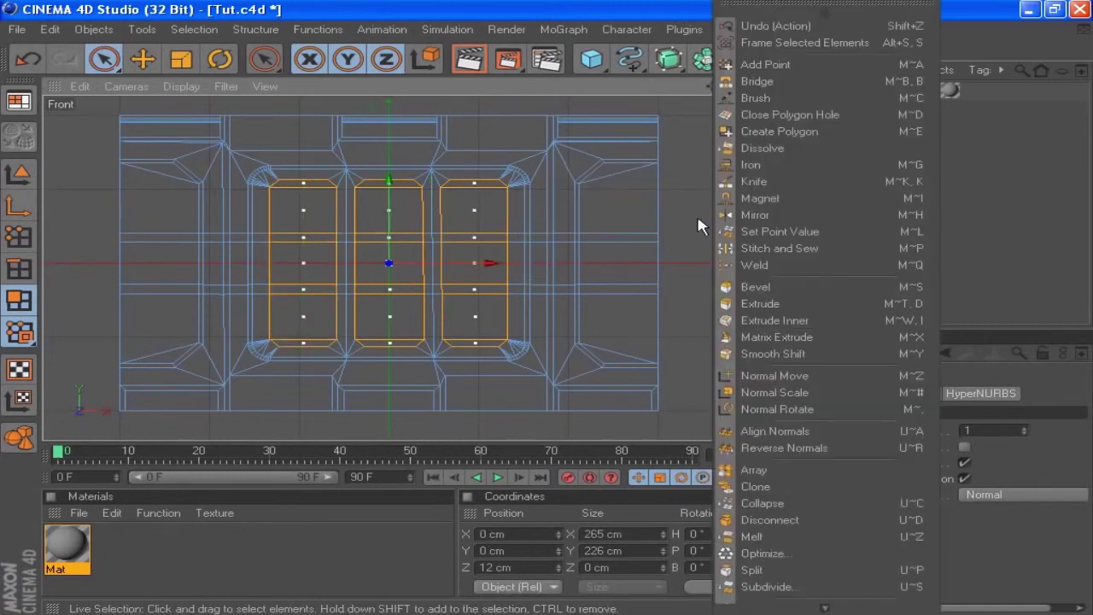
click(769, 305)
double_click(918, 446)
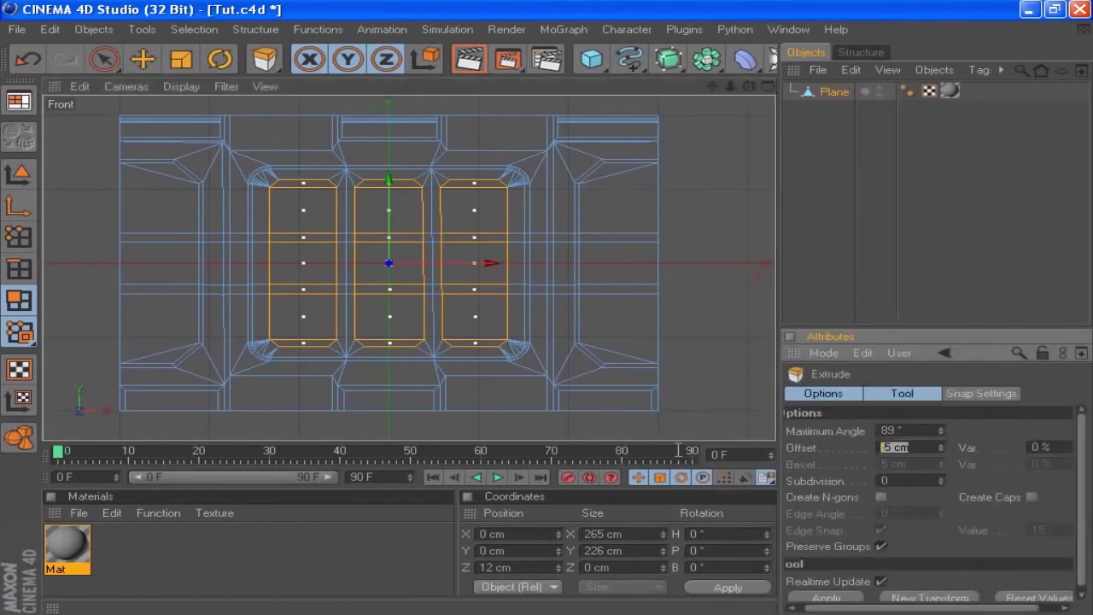
key(Return)
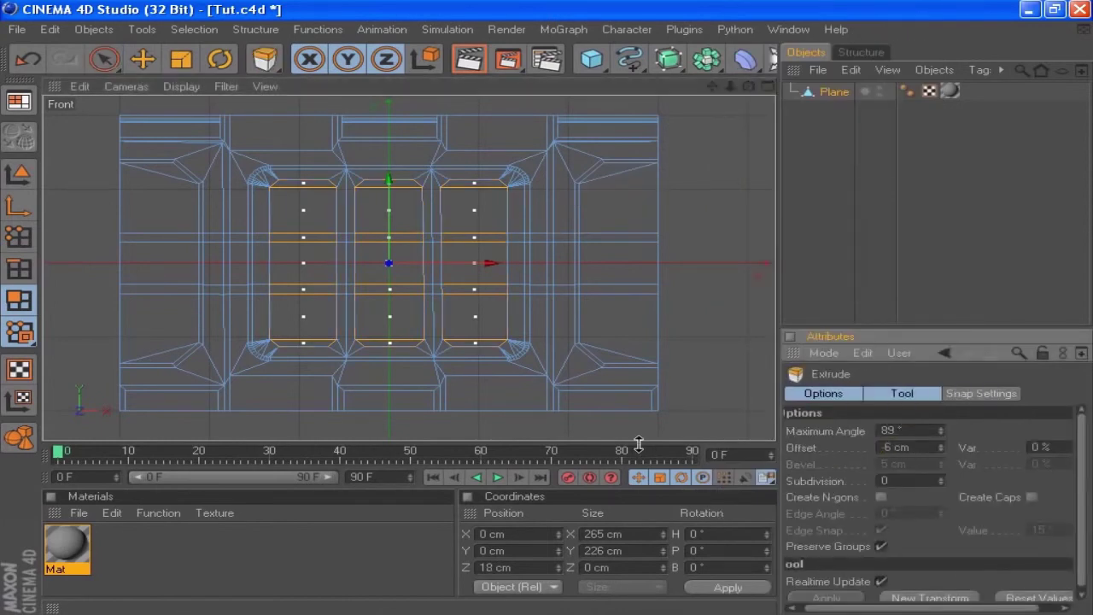
Remove the horizontal band polygons from the selection of the three insets, working in the perspective view
click(767, 88)
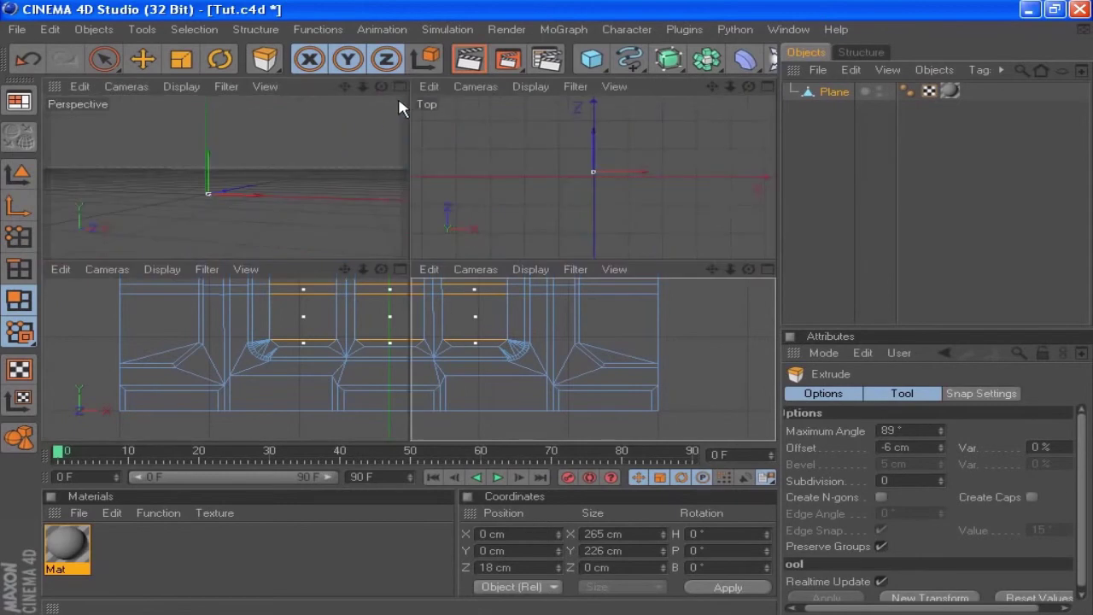
click(400, 86)
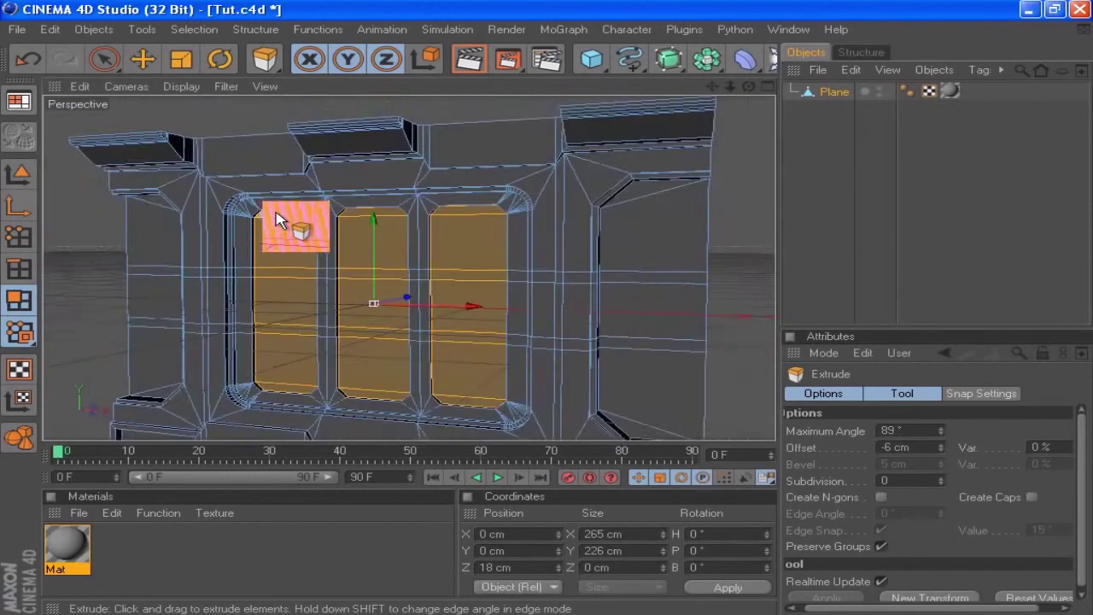
scroll(277, 214, up, 5)
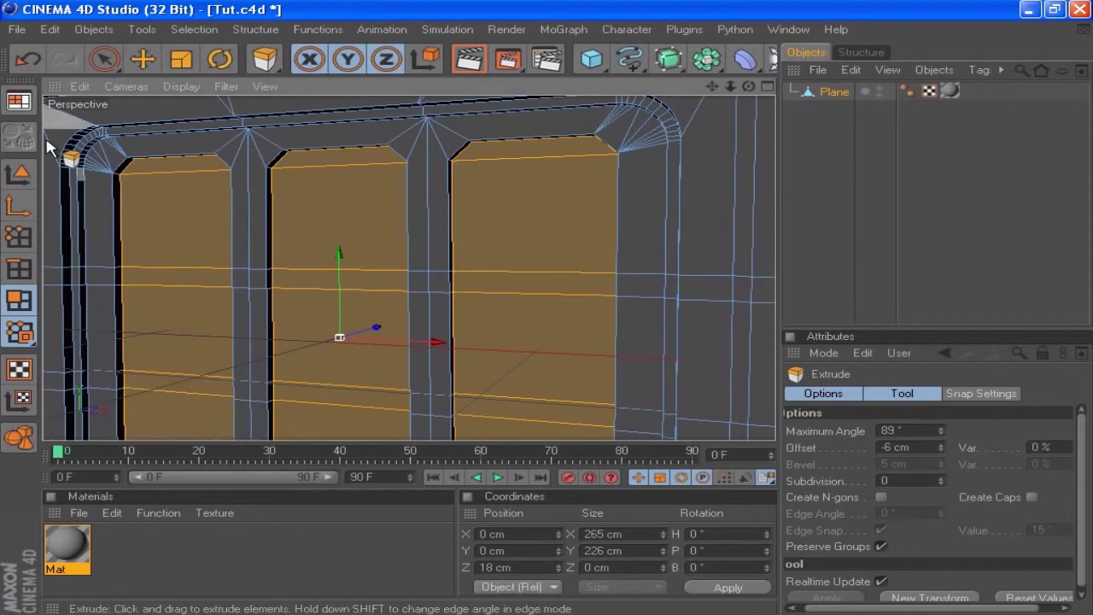
click(103, 66)
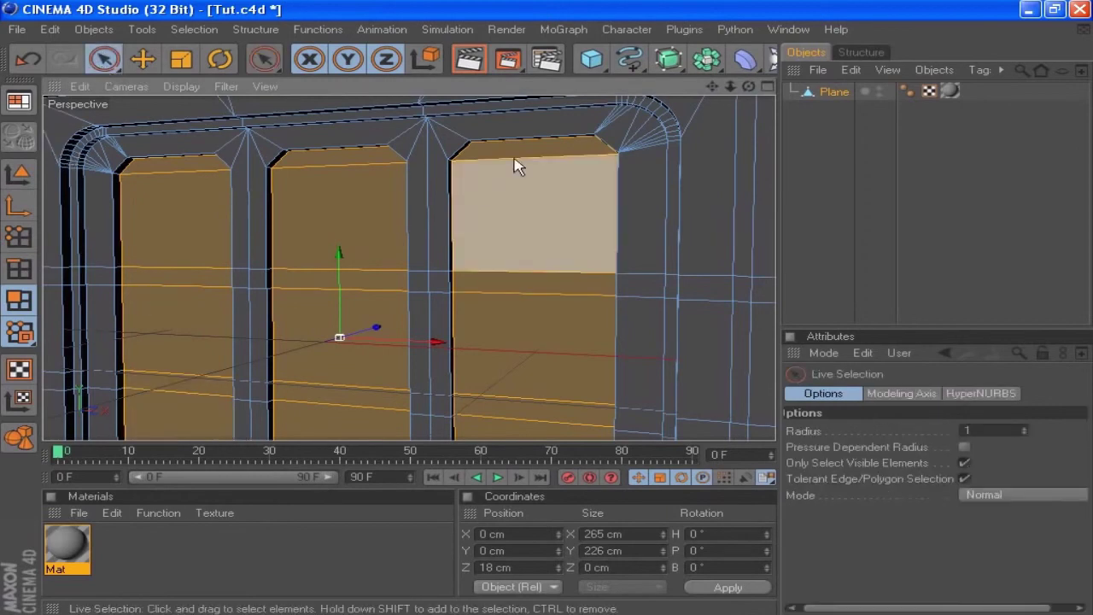
drag(713, 87, 715, 16)
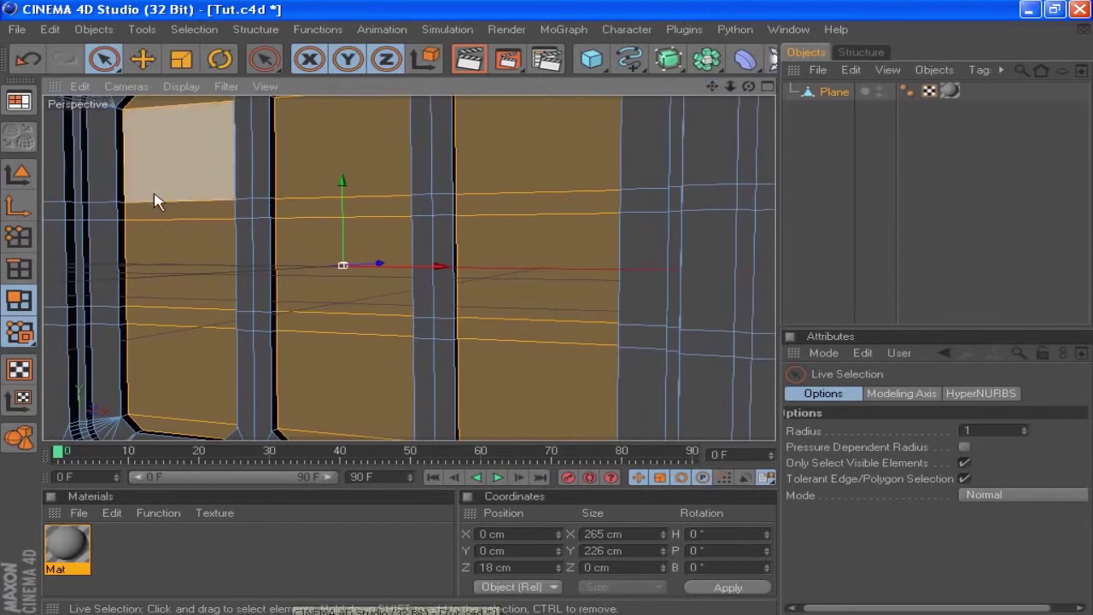
ctrl+drag(347, 222, 527, 215)
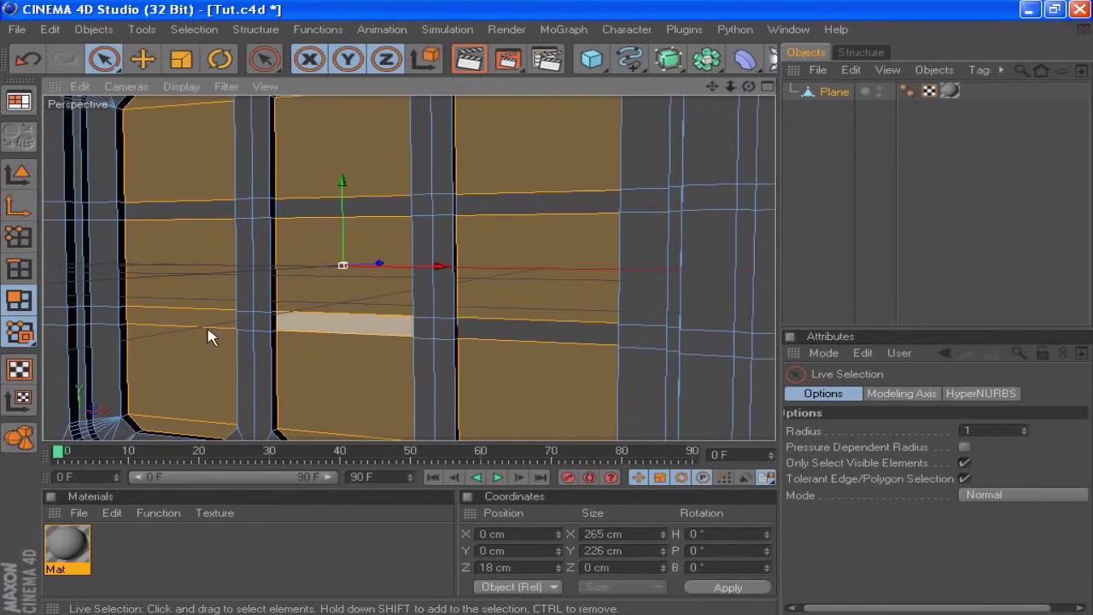
Extrude the selected inset faces between the bands inward with an offset of -10 cm
right_click(436, 316)
click(478, 306)
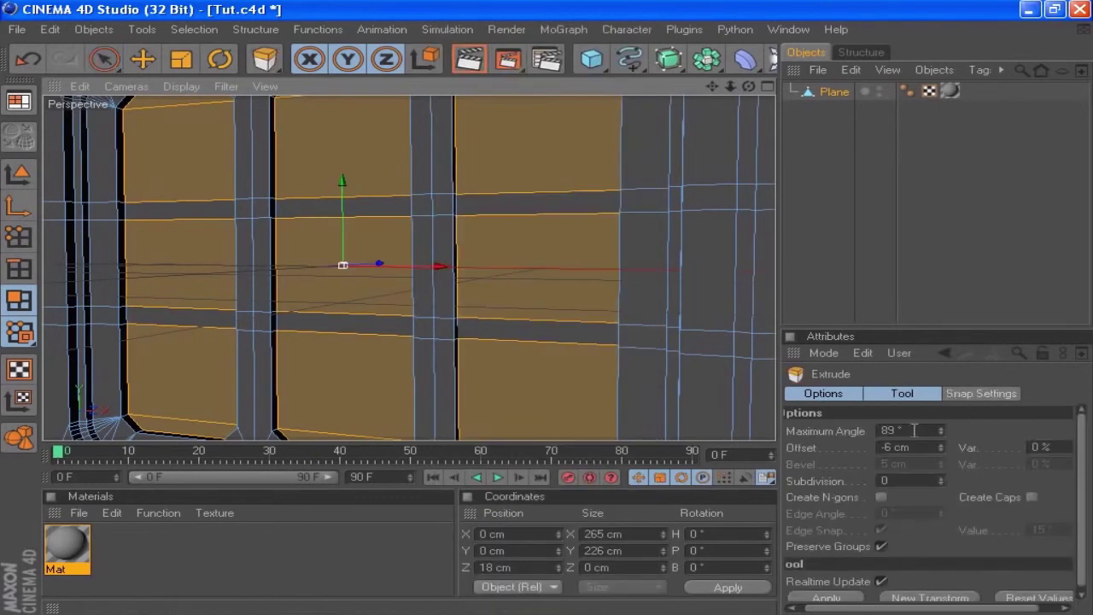
click(914, 447)
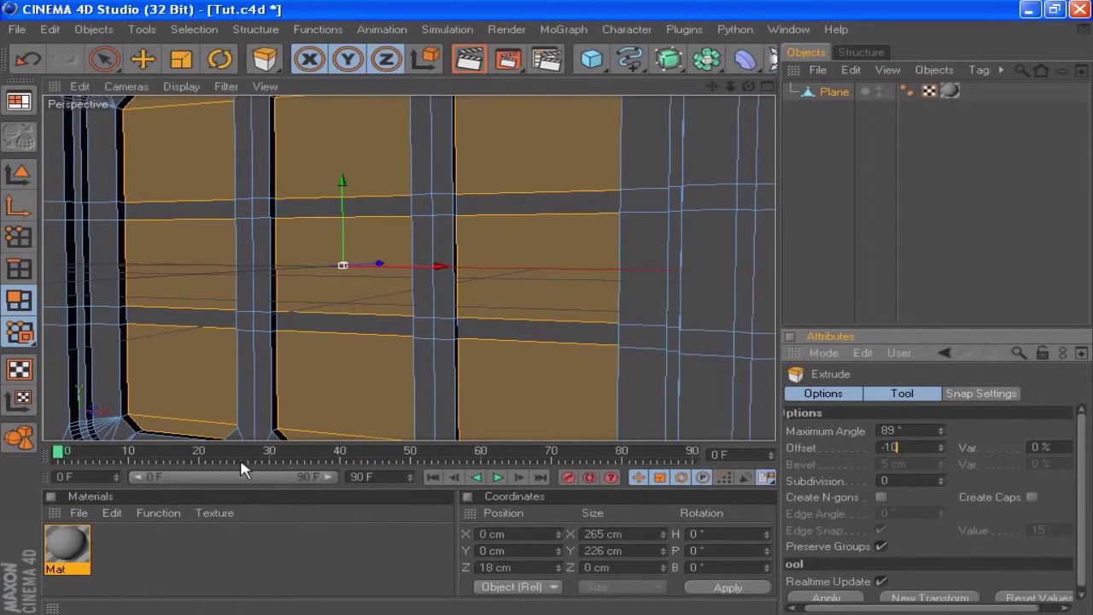
text(-10)
key(Return)
click(900, 447)
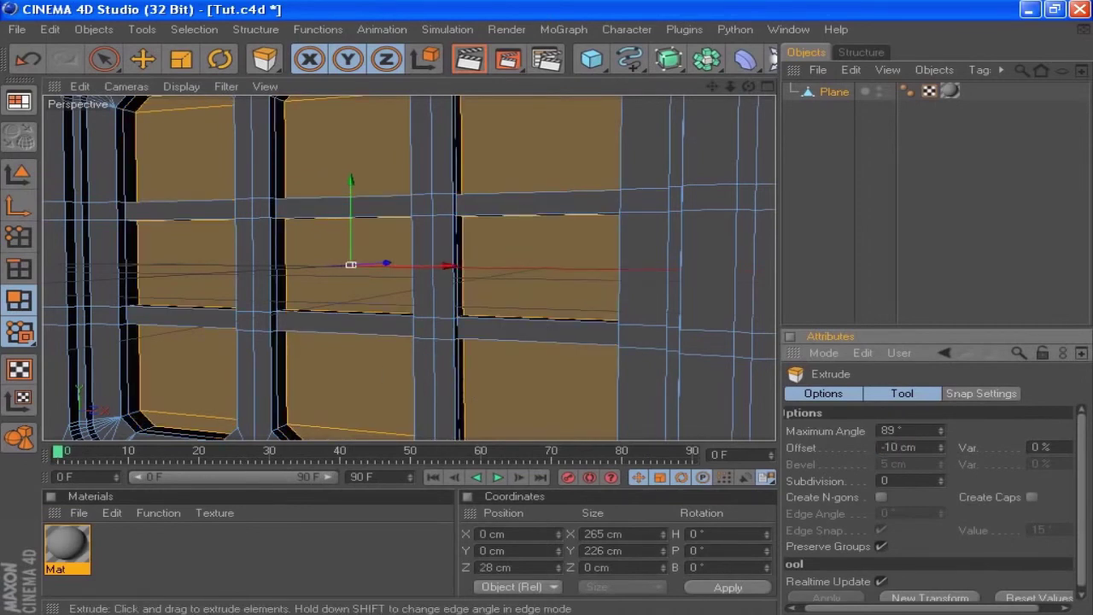
Deselect the plane, render the perspective view to check the sunken insets, and reselect the plane
click(821, 203)
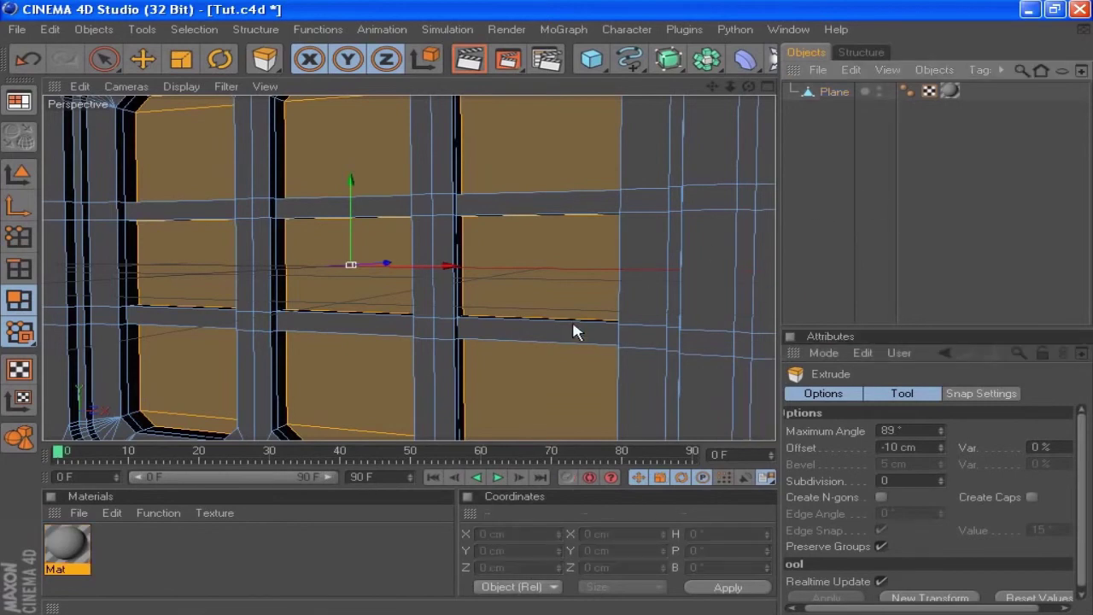
key(ctrl+r)
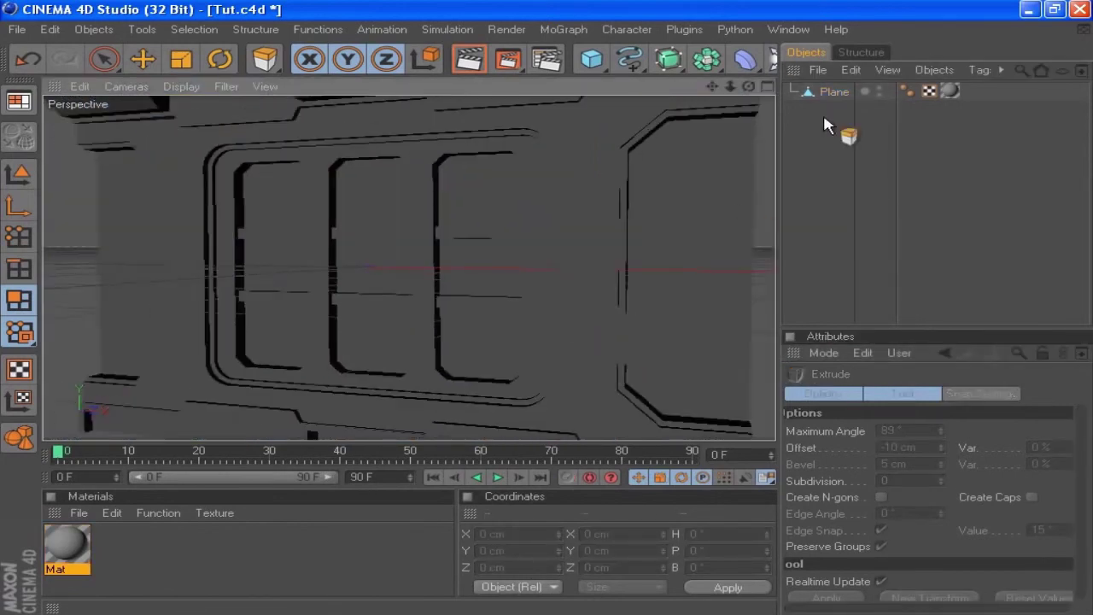
click(824, 92)
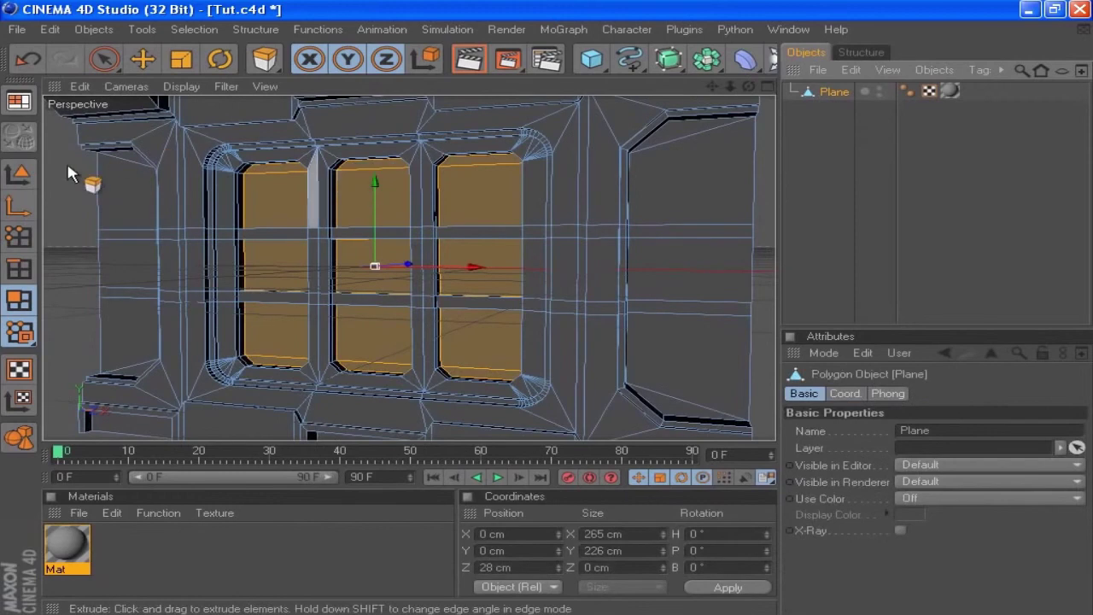
Select the polygons above and below the bands in both outer side recesses and melt them together
click(104, 59)
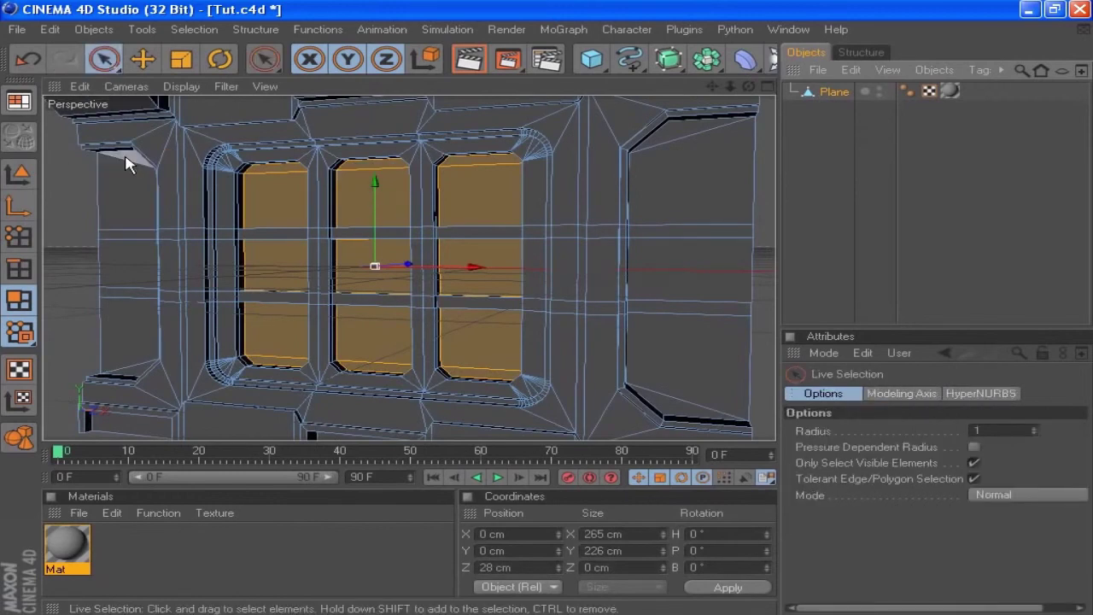
shift+click(128, 193)
click(676, 169)
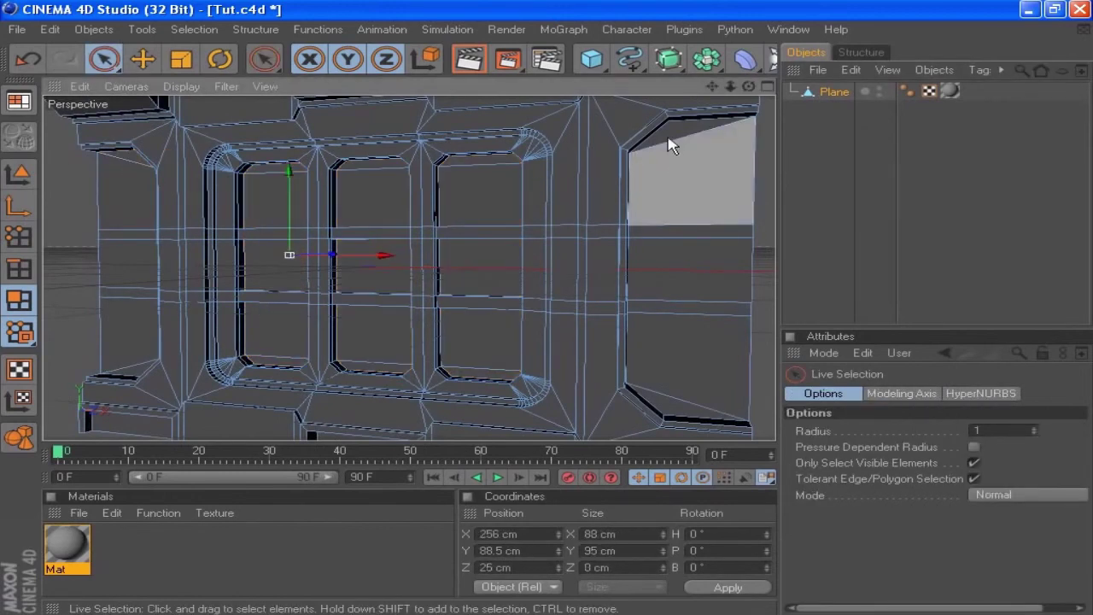
shift+click(674, 411)
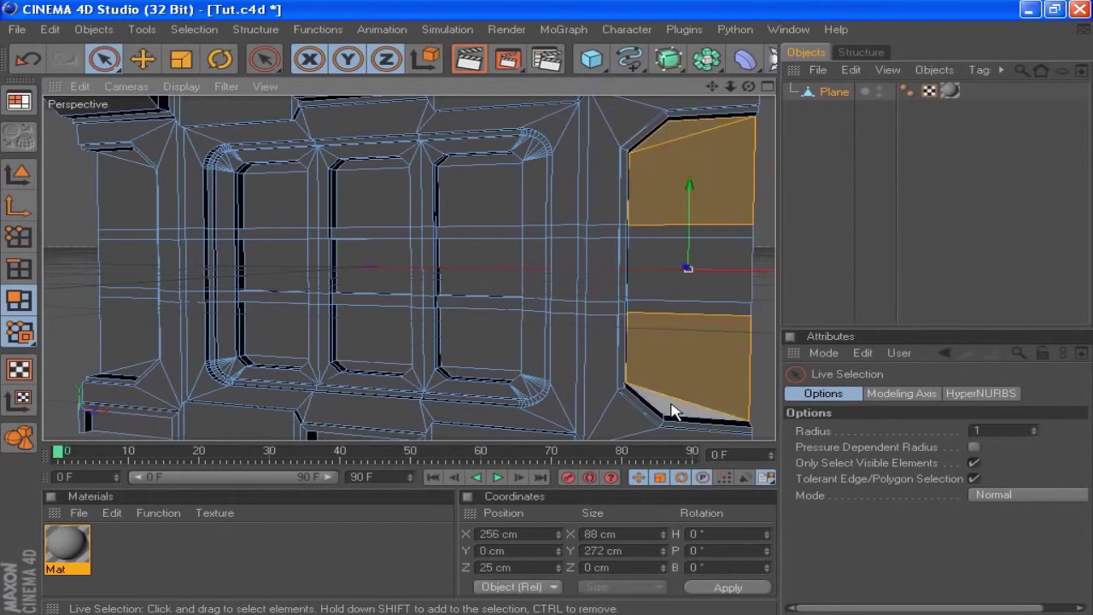
shift+click(134, 373)
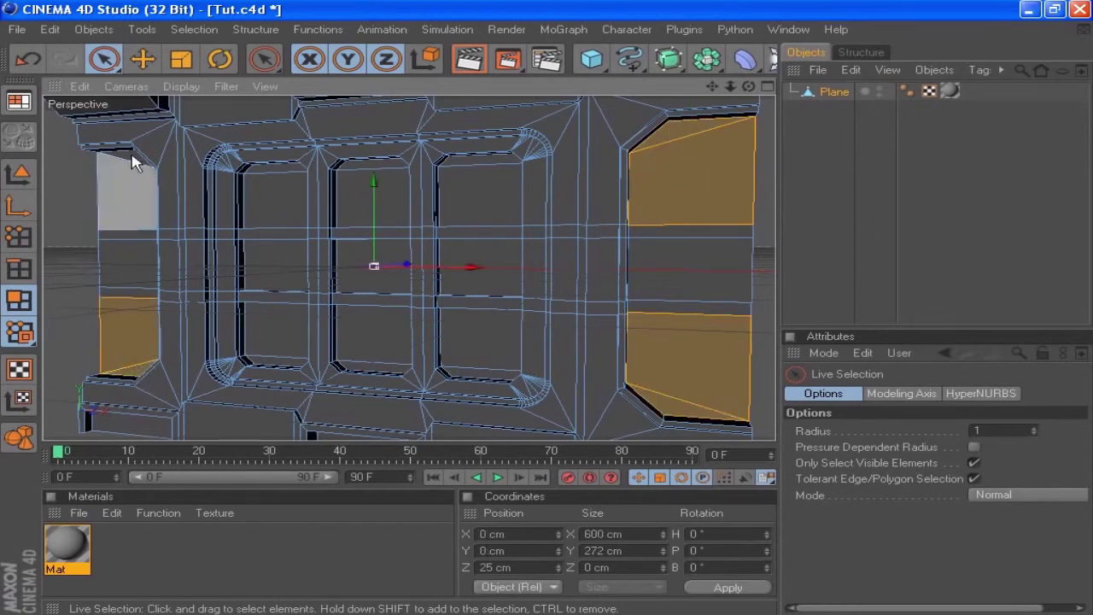
shift+click(134, 162)
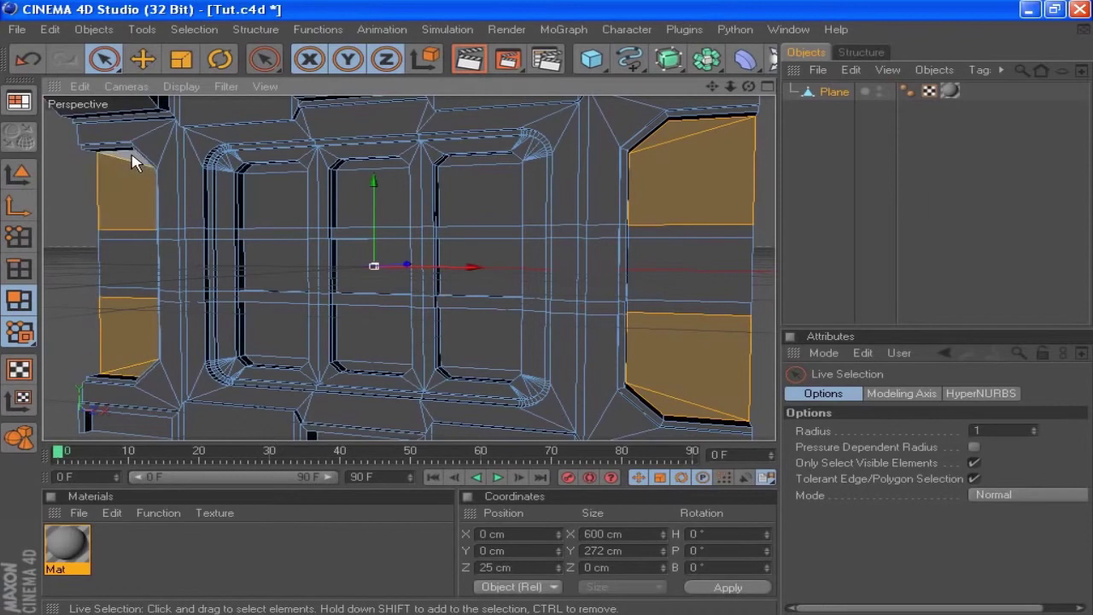
right_click(79, 198)
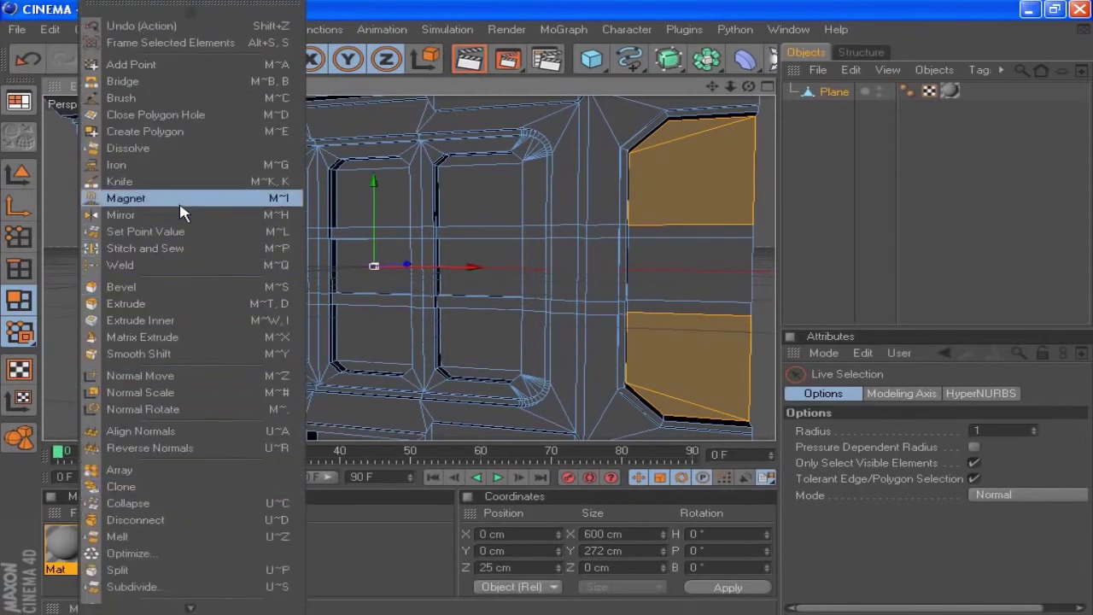
click(186, 538)
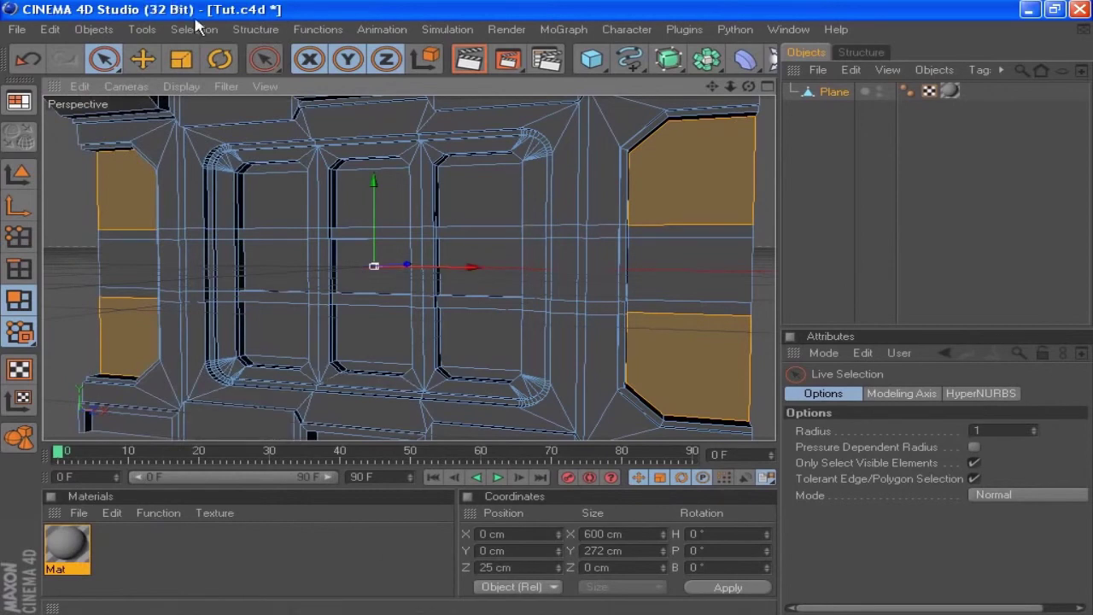
Hide all unselected polygons and show the four melted faces in the front view
click(195, 29)
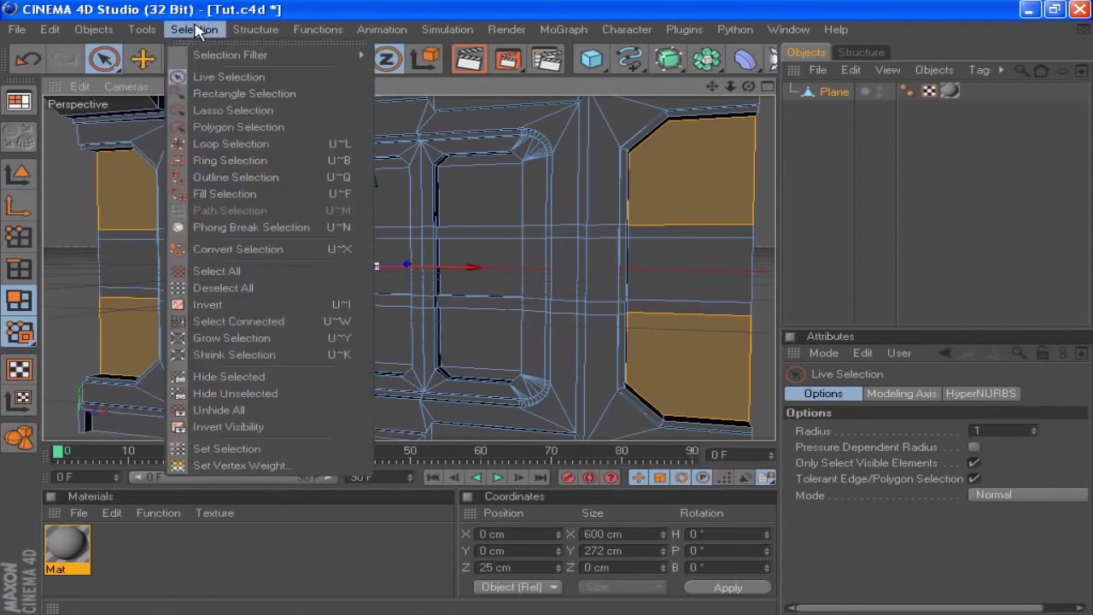
click(247, 393)
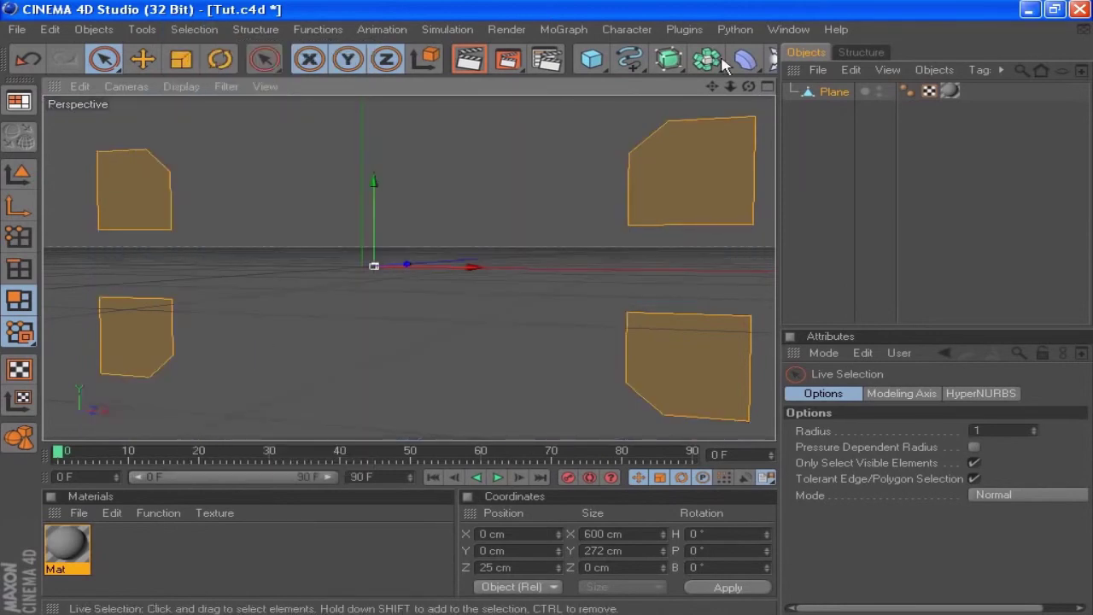
middle_click(727, 191)
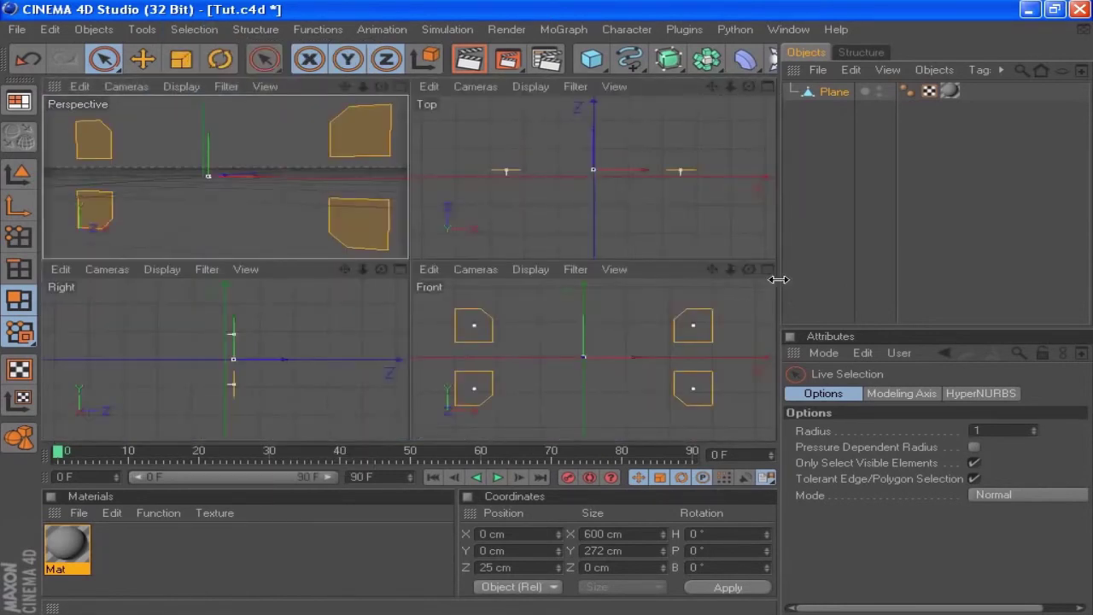
middle_click(484, 252)
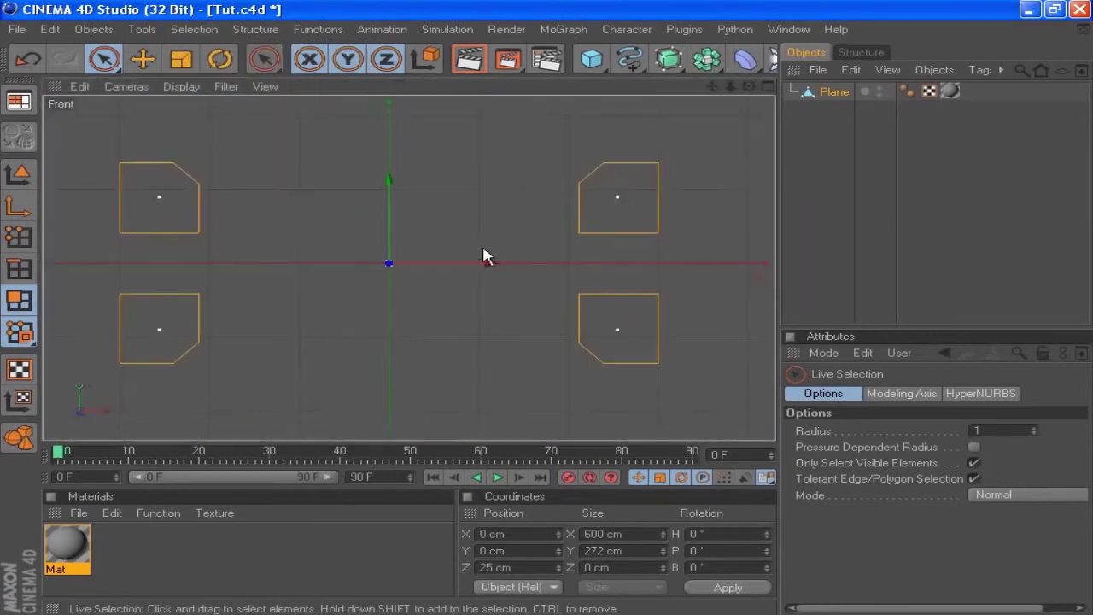
Knife a horizontal line across each of the four melted faces from the chamfer's inner corner to the outer edge
click(17, 237)
right_click(346, 244)
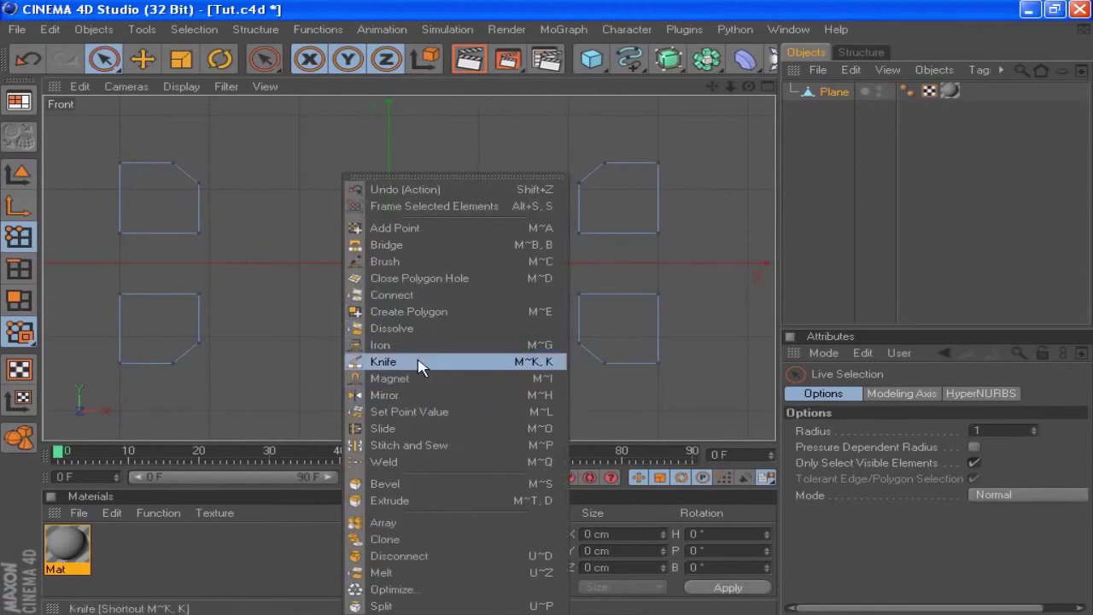
click(418, 361)
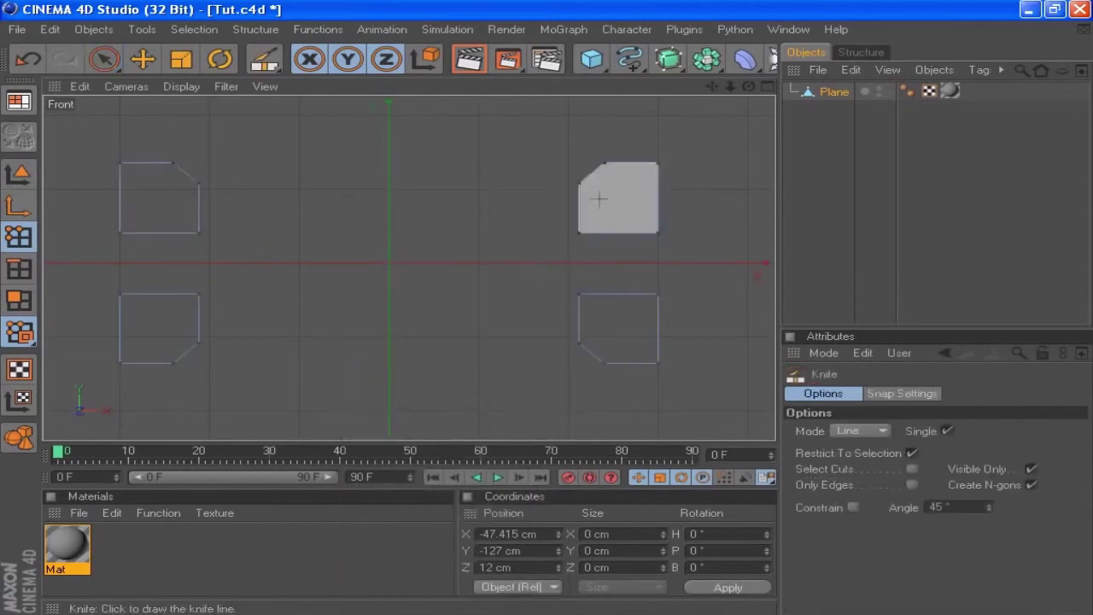
drag(623, 184, 733, 183)
drag(580, 342, 603, 345)
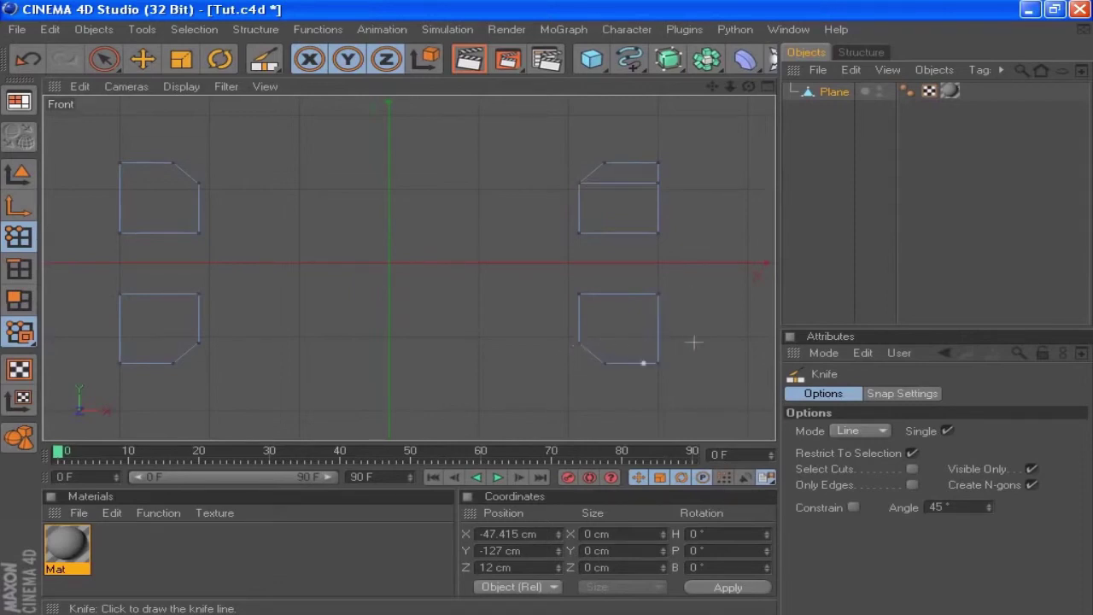
key(ctrl+z)
drag(680, 343, 680, 343)
drag(199, 342, 99, 342)
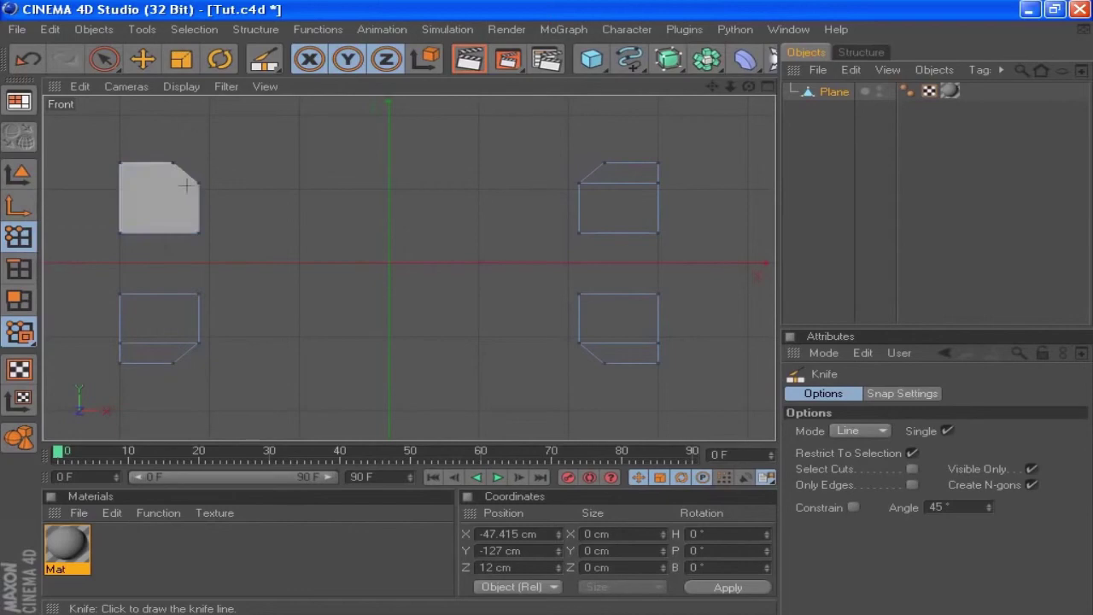
drag(199, 183, 96, 184)
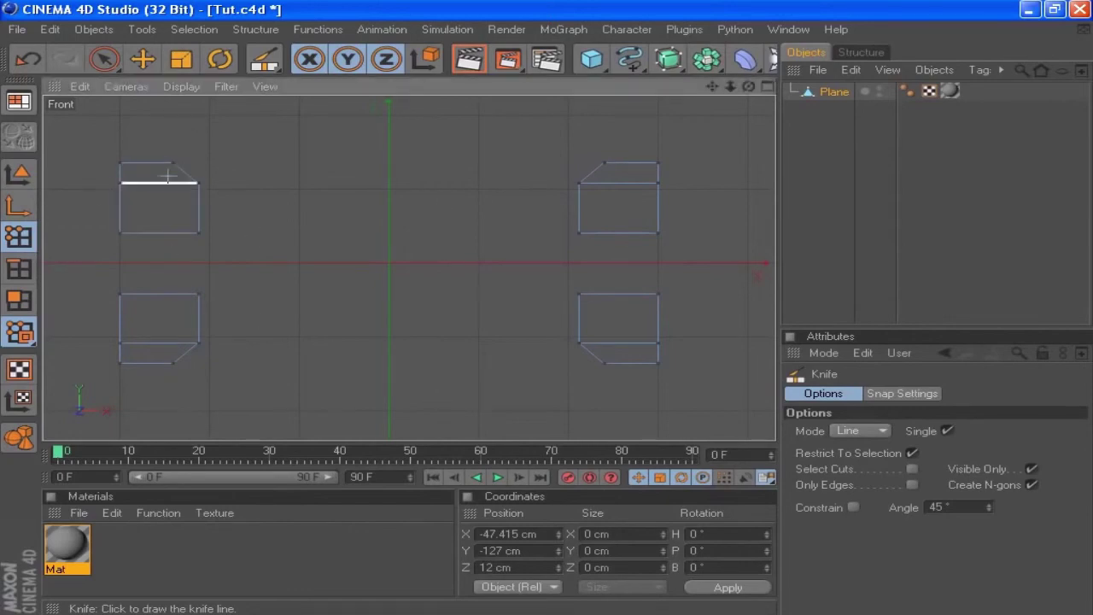
Return to polygon editing and unhide all the polygons of the plane
click(190, 30)
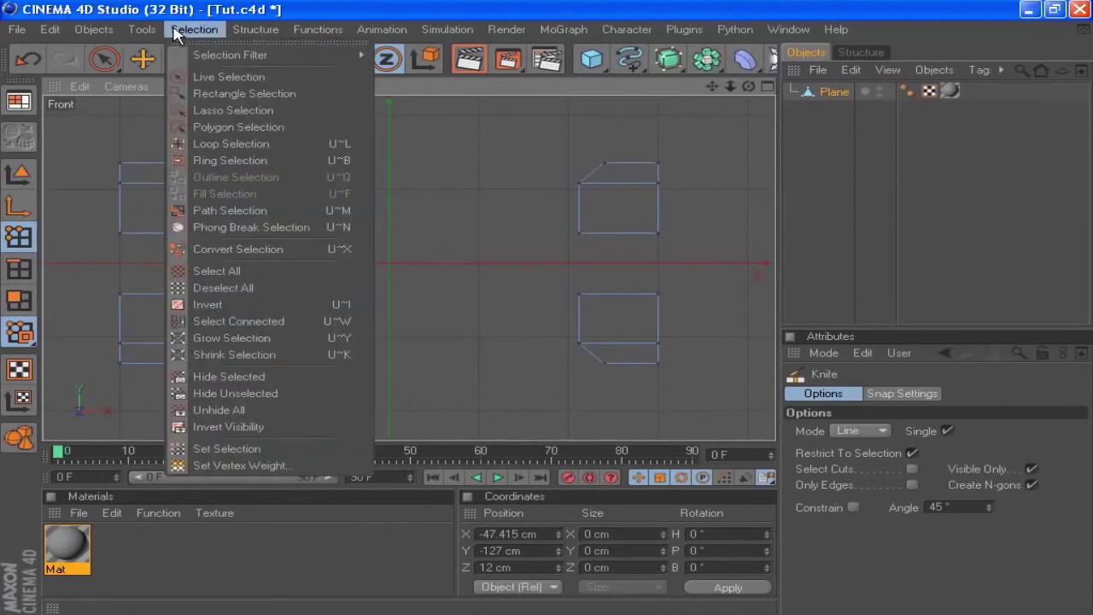
click(251, 410)
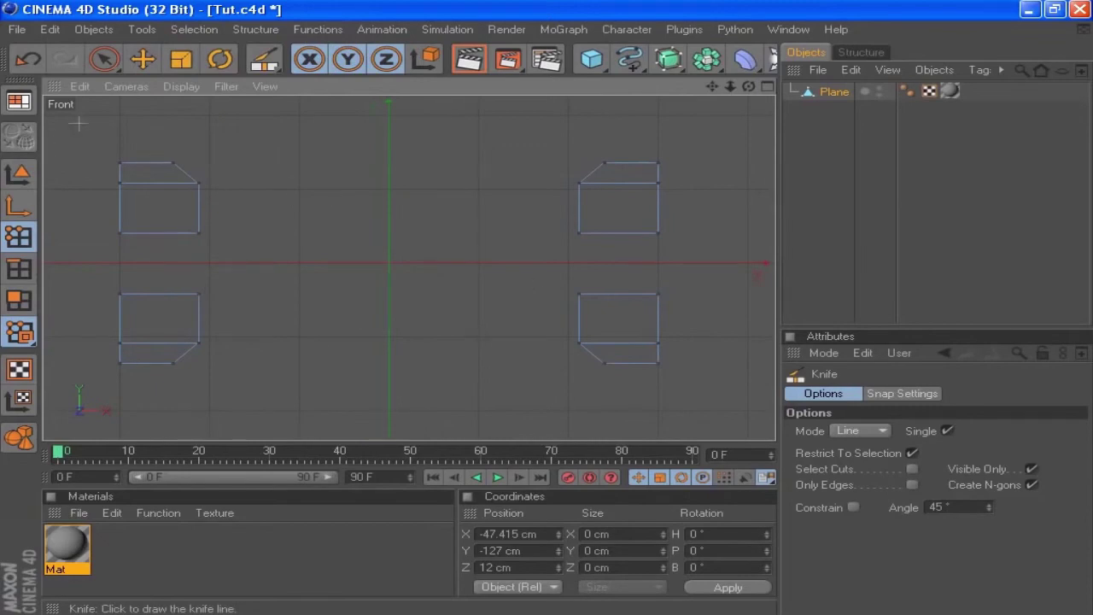
click(19, 300)
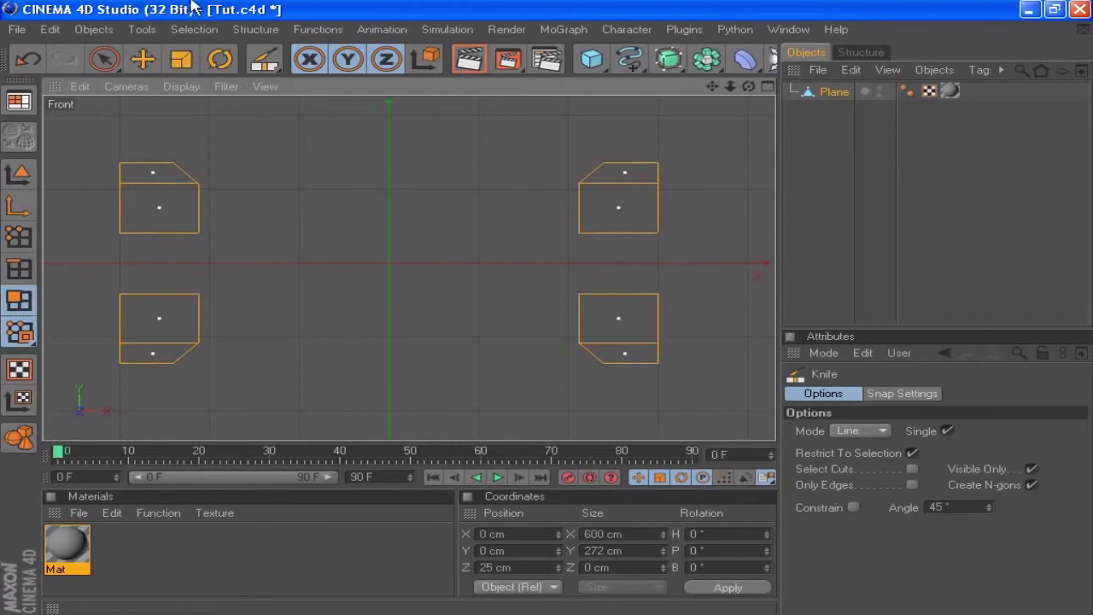
click(186, 30)
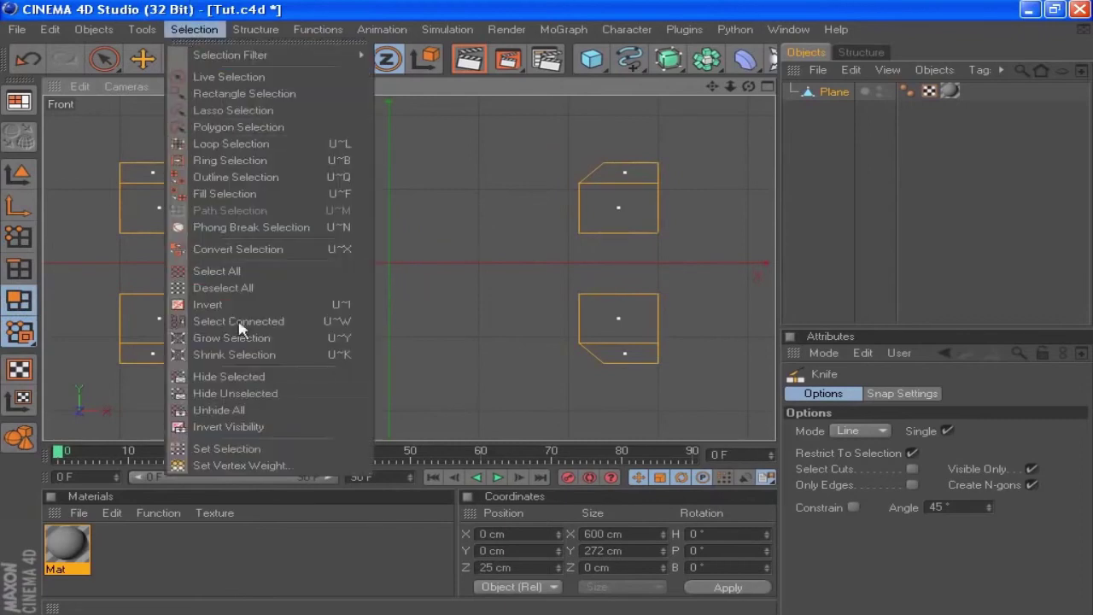
click(239, 412)
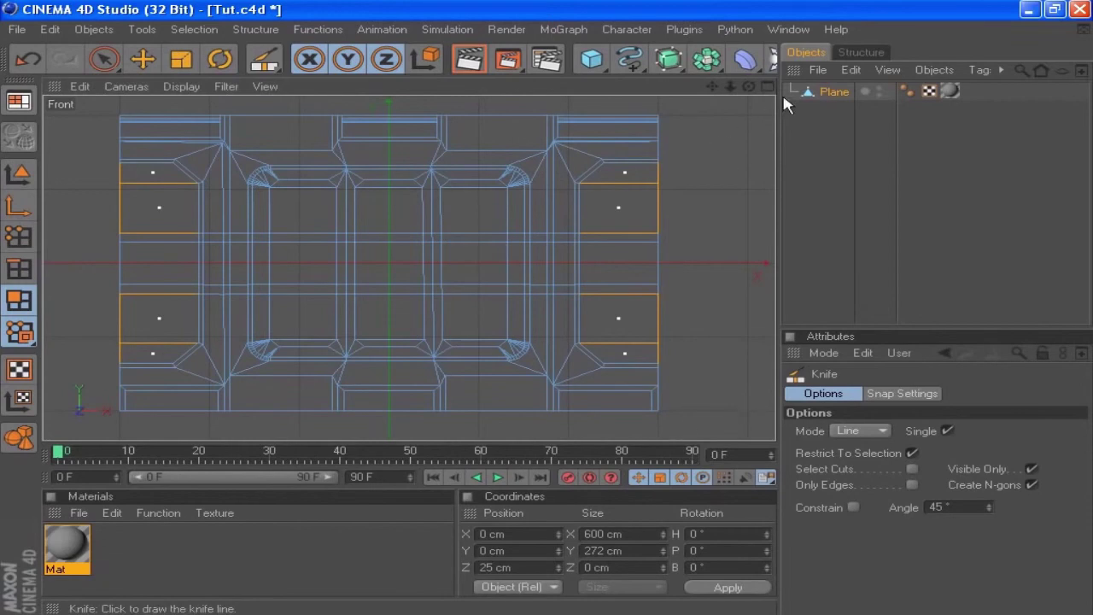
Select the two trapezoid polygons centred directly above and below the recess and inset them by 4 cm
click(103, 58)
click(398, 158)
shift+click(407, 375)
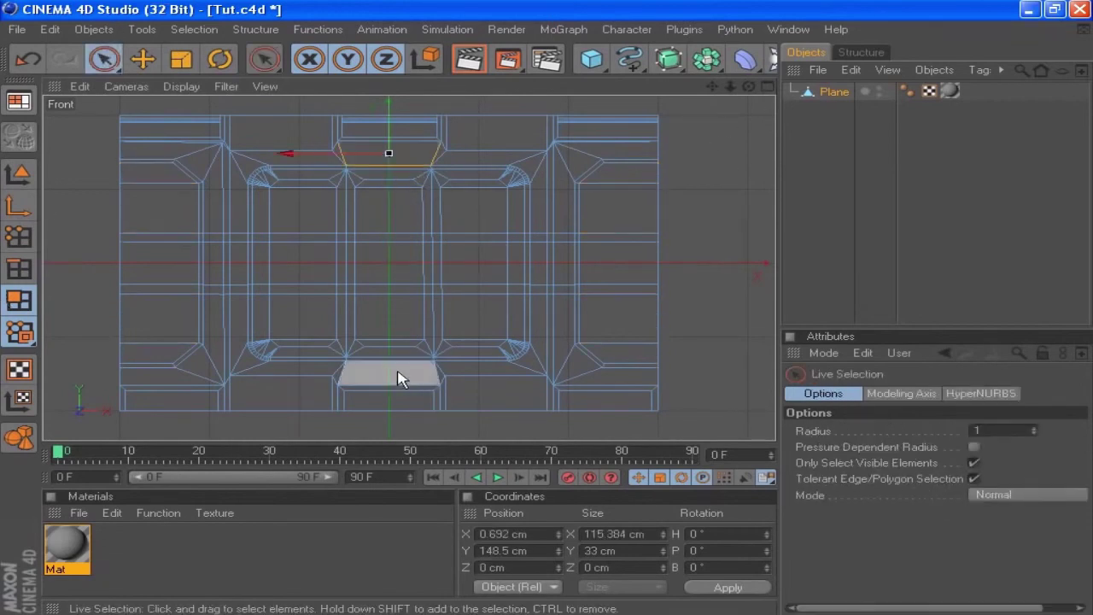
right_click(694, 226)
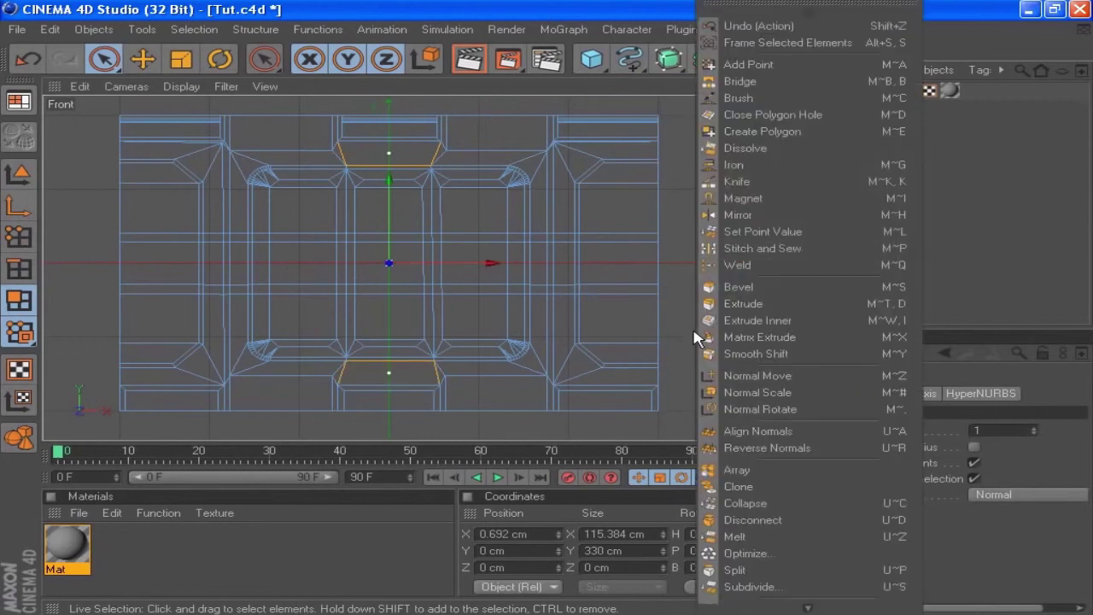
click(748, 321)
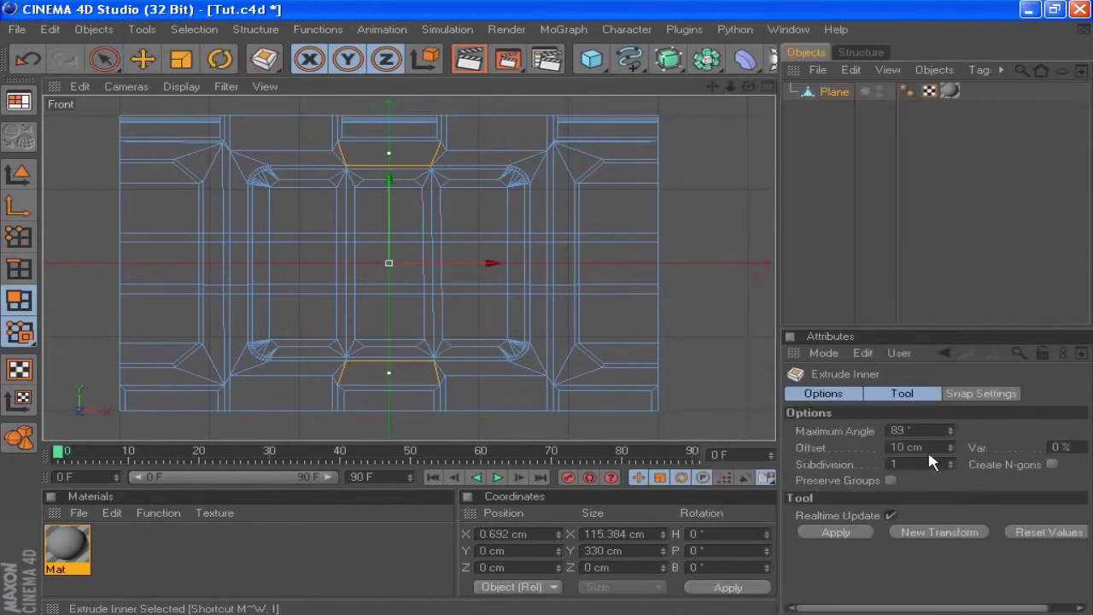
click(916, 447)
text(4)
click(837, 533)
Extrude the two inset trapezoid faces with an offset of -1 cm
right_click(667, 282)
click(715, 303)
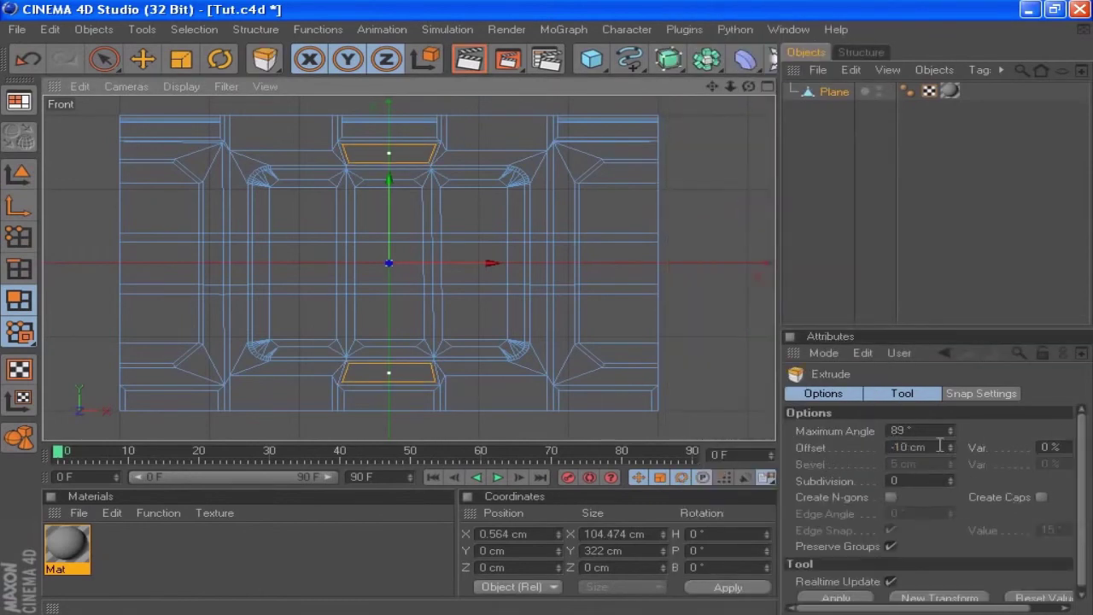
click(940, 445)
key(BackSpace)
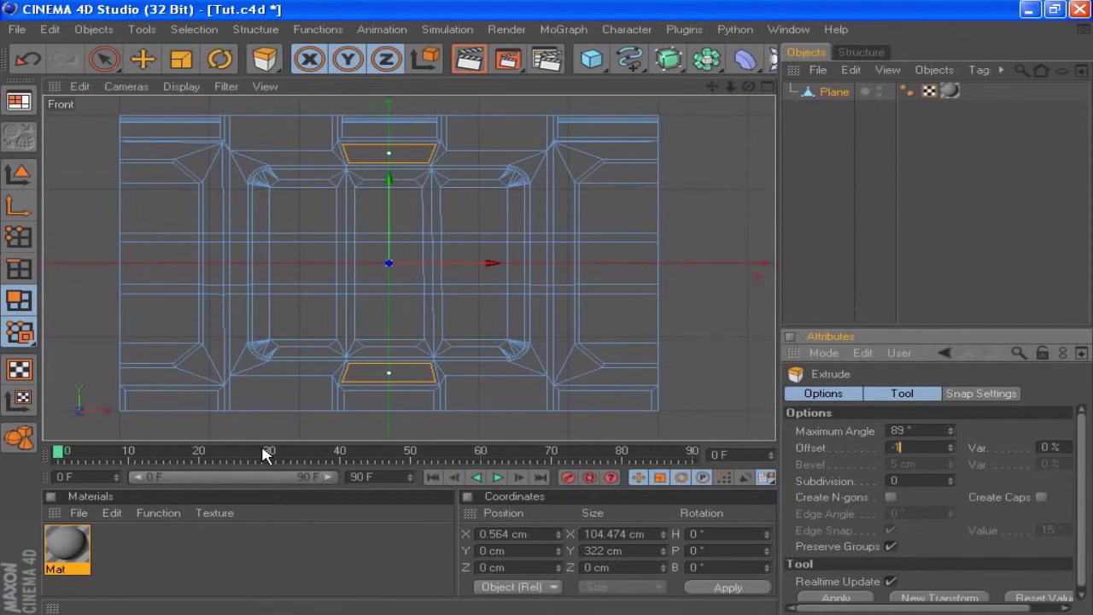
key(Return)
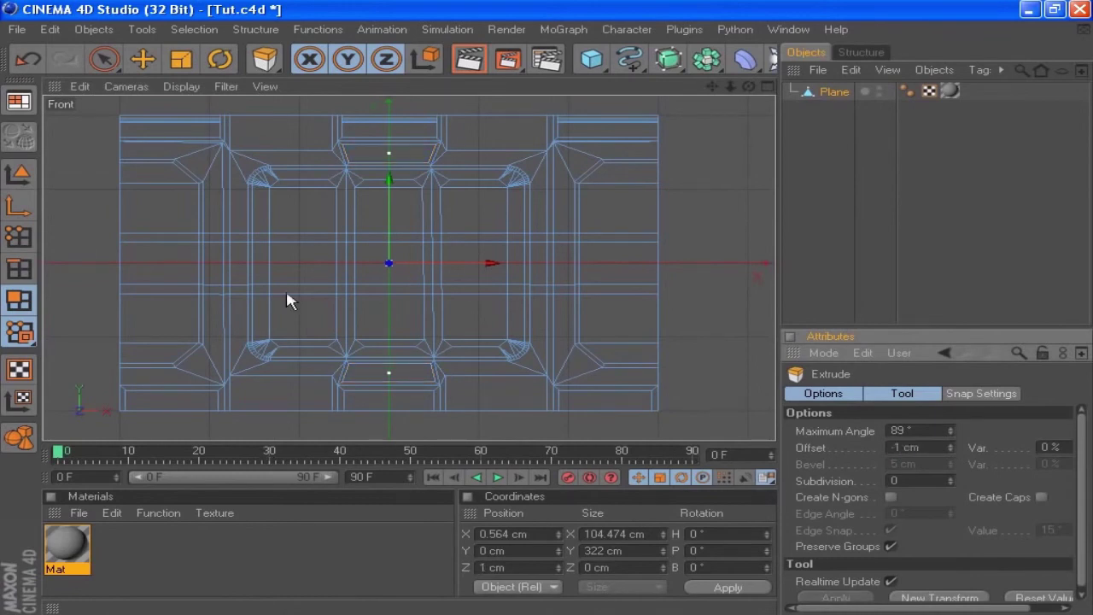
In the perspective view, select the frame polygons running around the right side of the recess, from the upper to the lower corner
click(768, 87)
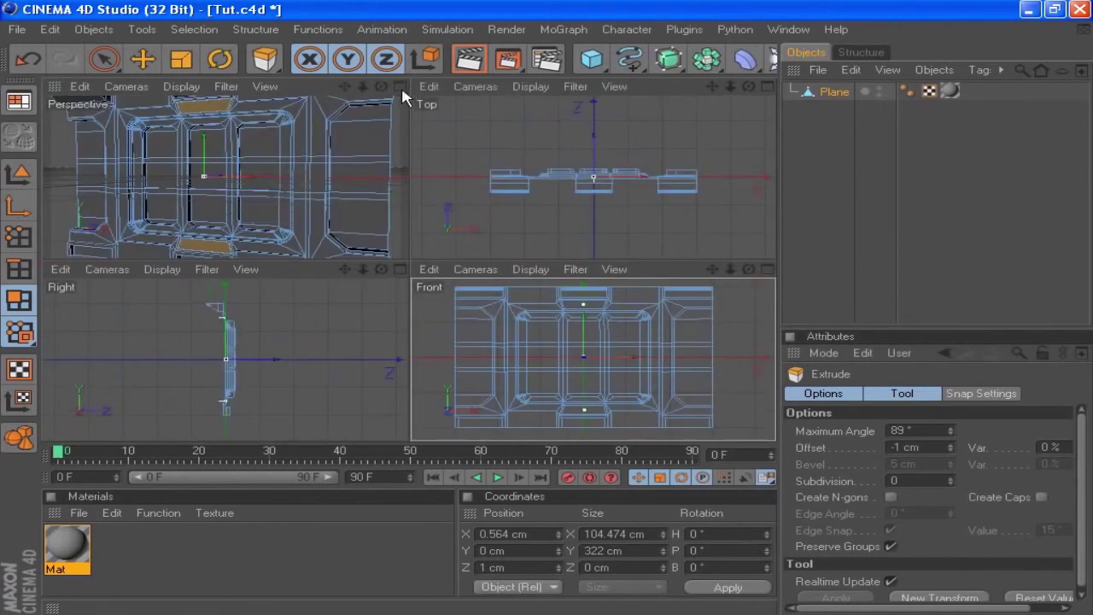
click(400, 86)
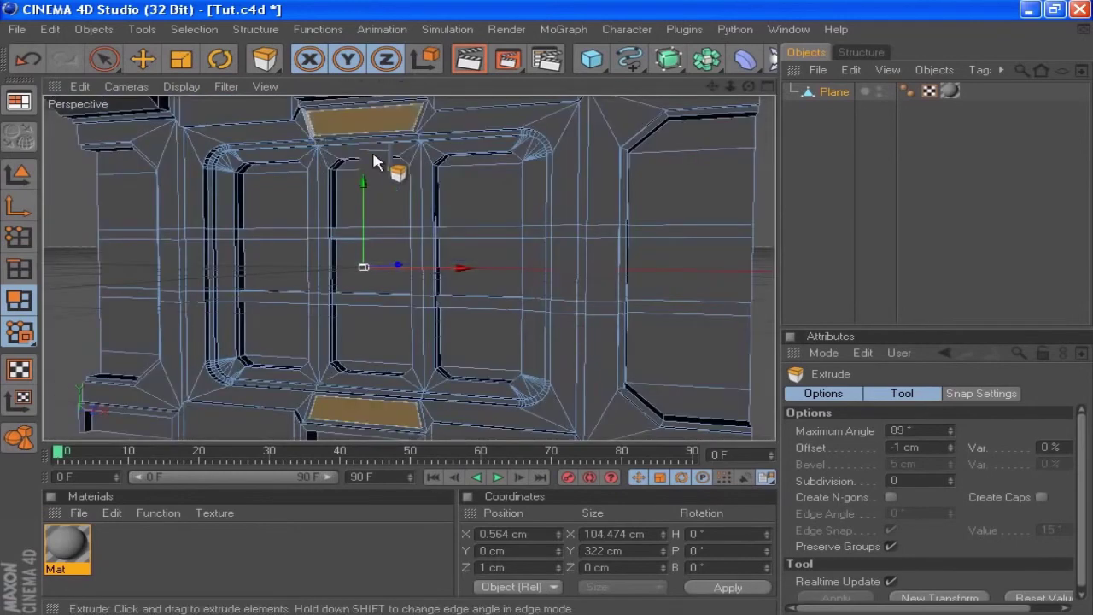
key(h)
drag(730, 86, 662, 327)
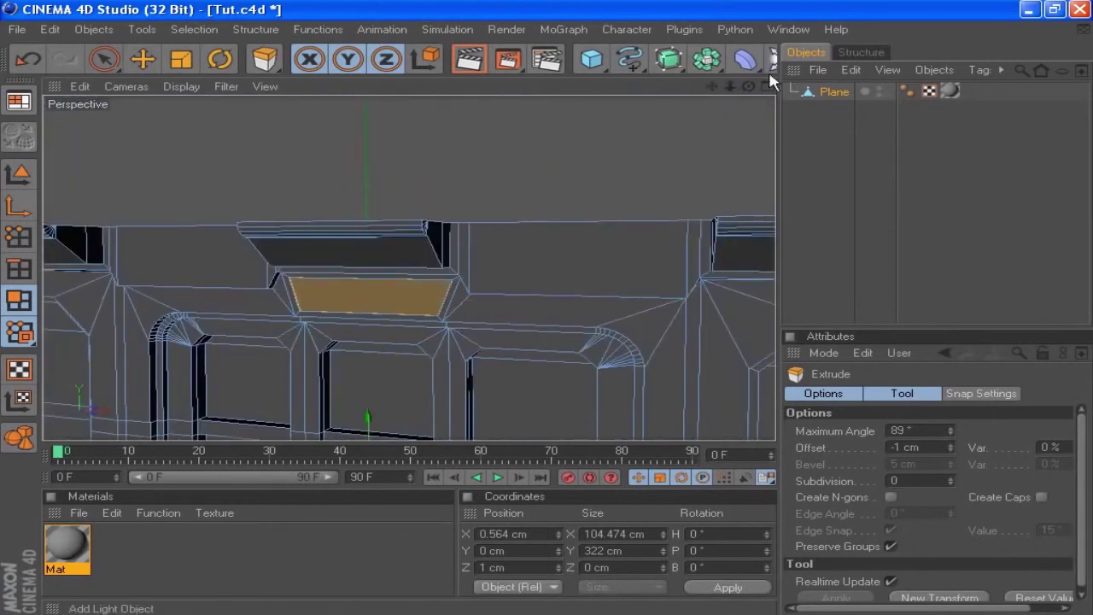
drag(749, 87, 636, 102)
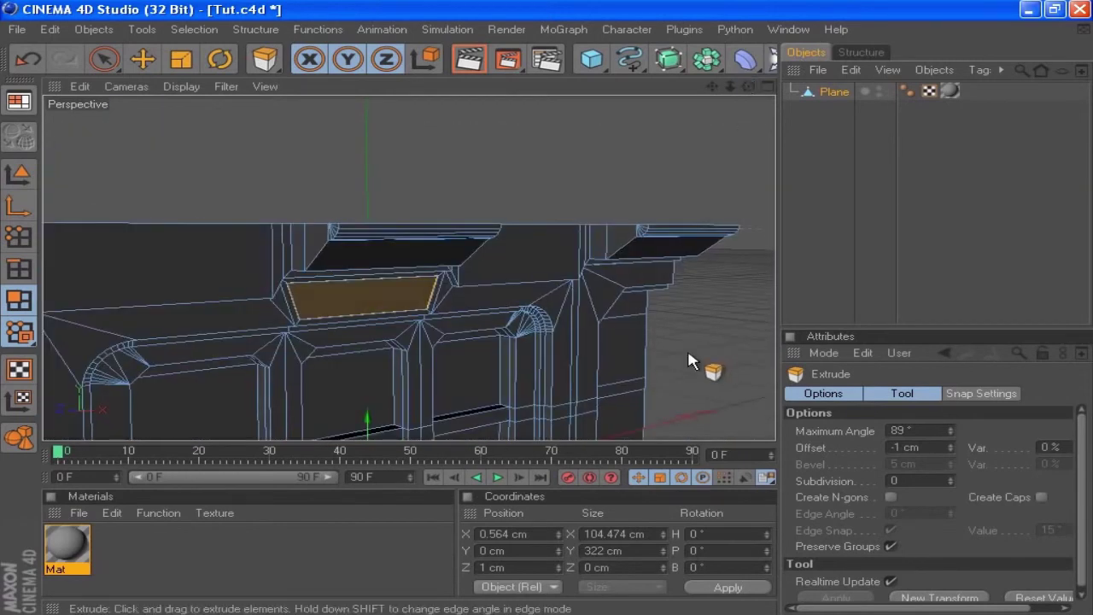
click(104, 59)
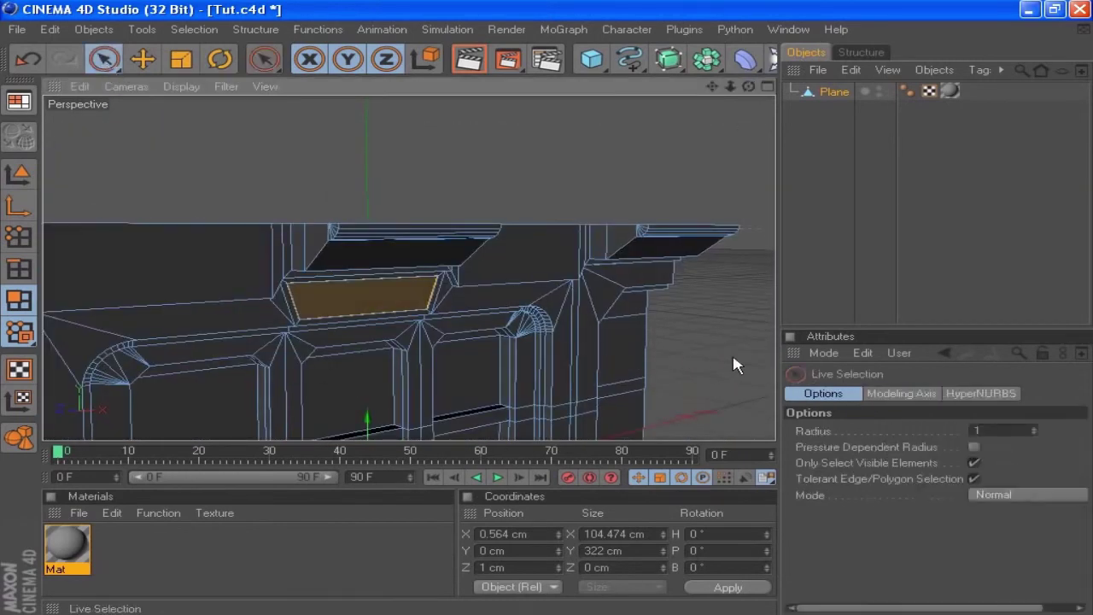
click(564, 335)
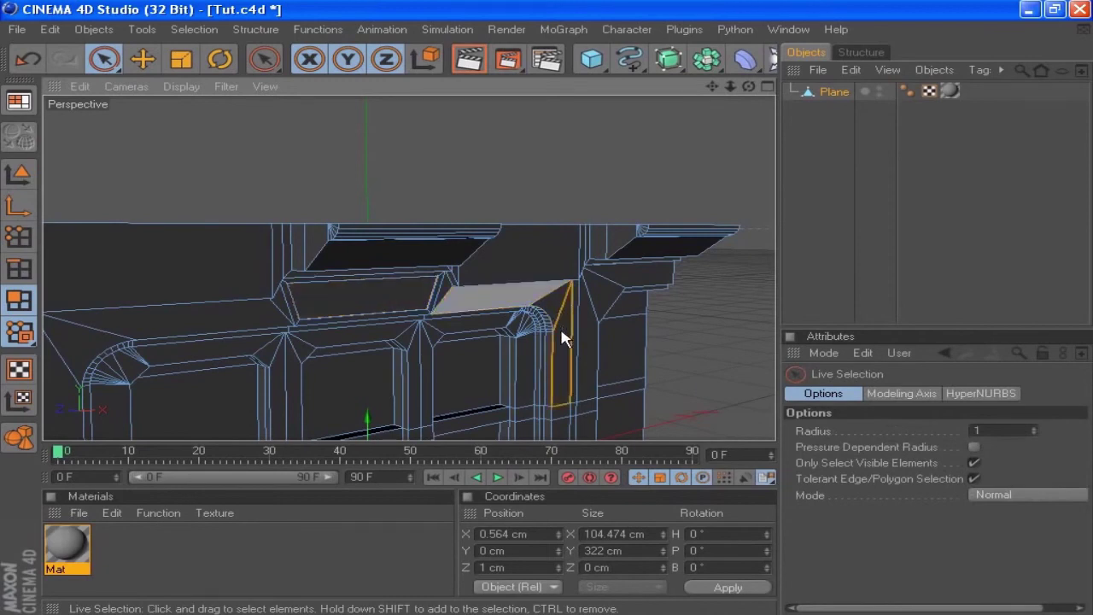
drag(565, 388, 565, 429)
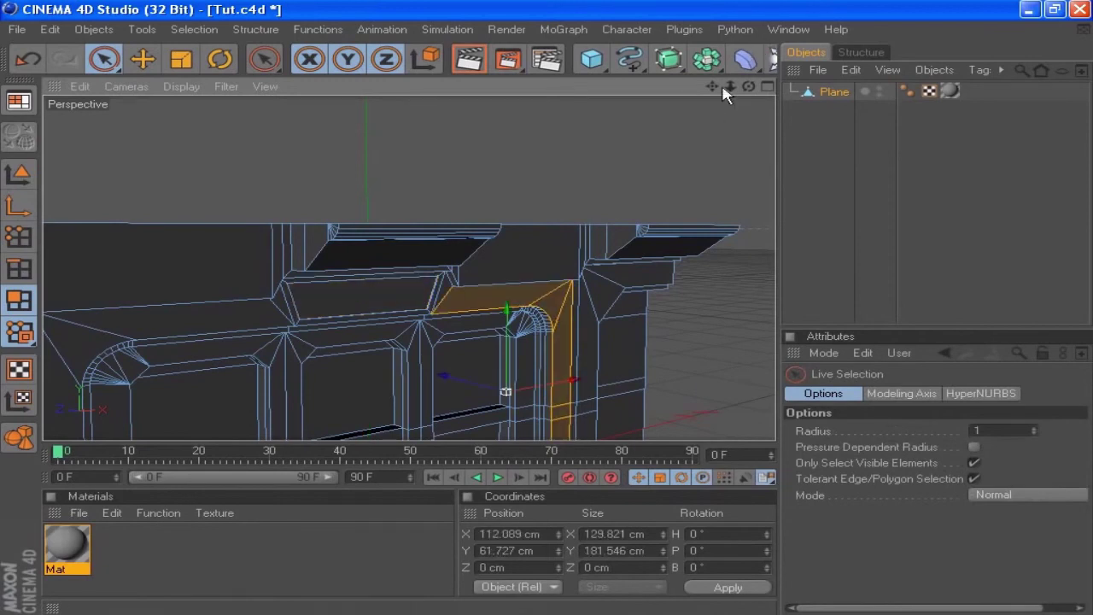
drag(712, 86, 622, 164)
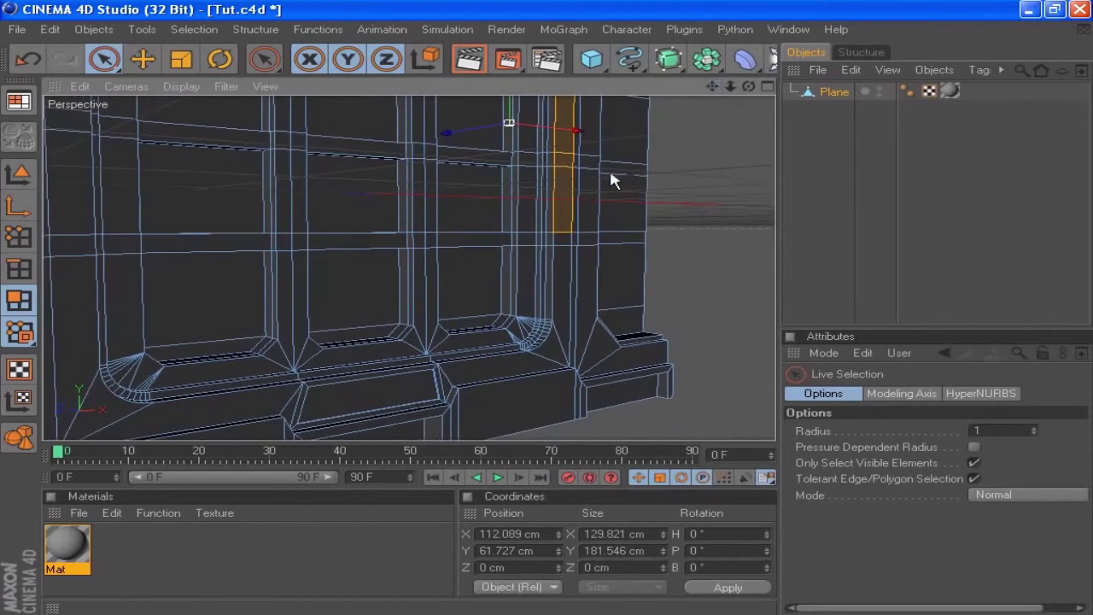
mouse_move(569, 237)
shift+mouse_down()
mouse_move(556, 373)
mouse_move(532, 376)
mouse_move(531, 363)
mouse_move(508, 411)
mouse_move(509, 392)
mouse_move(586, 385)
shift+mouse_up()
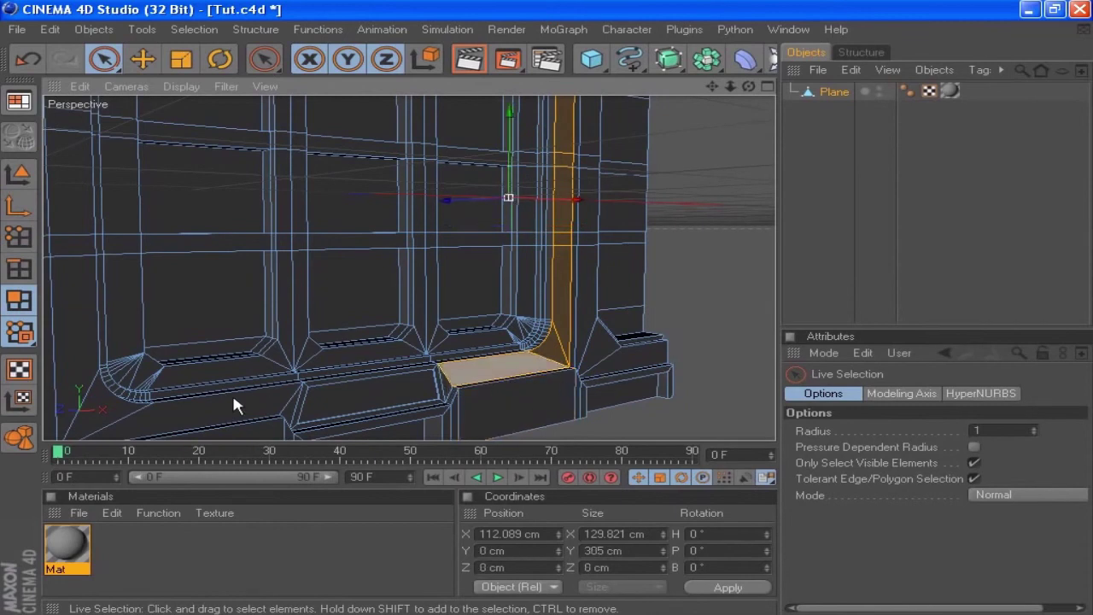
Add the frame polygons along the recess's left side, including its lower and upper left corners, to the selection
shift+click(202, 419)
shift+click(76, 339)
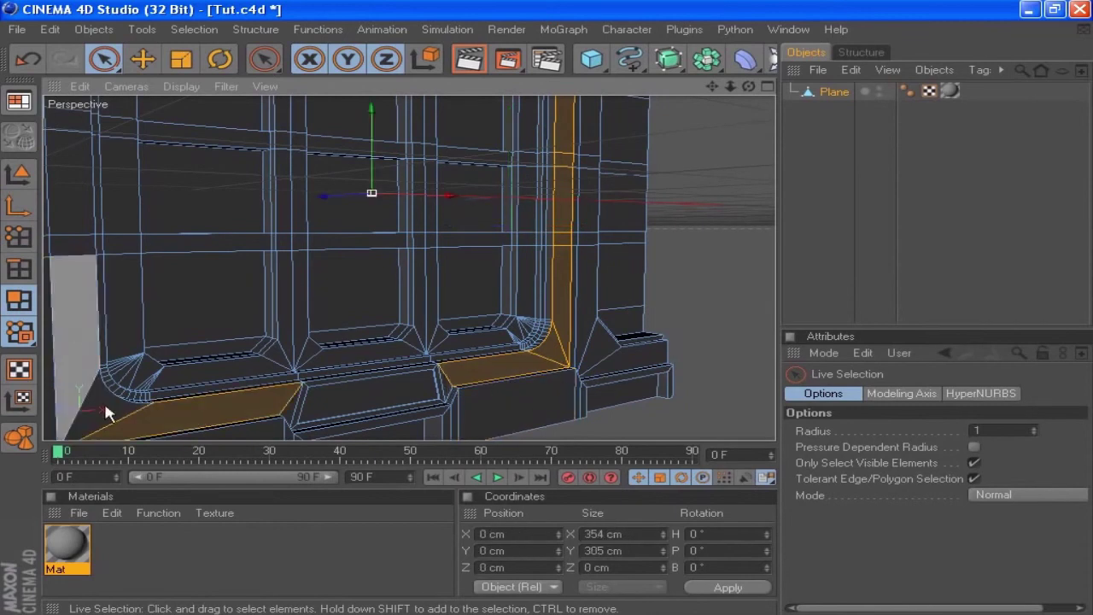
shift+click(114, 413)
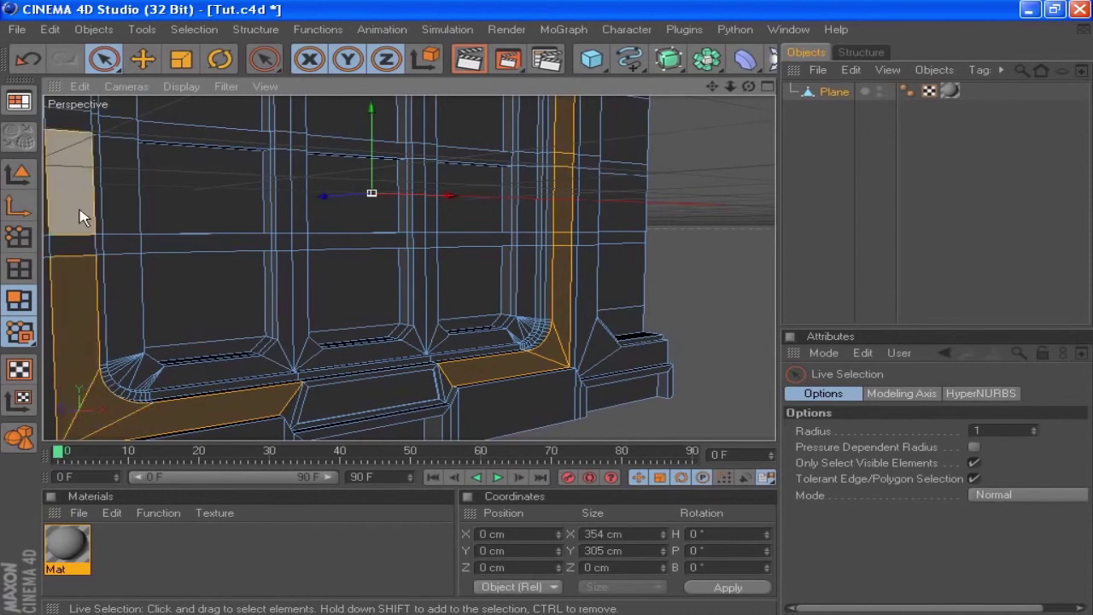
shift+click(109, 248)
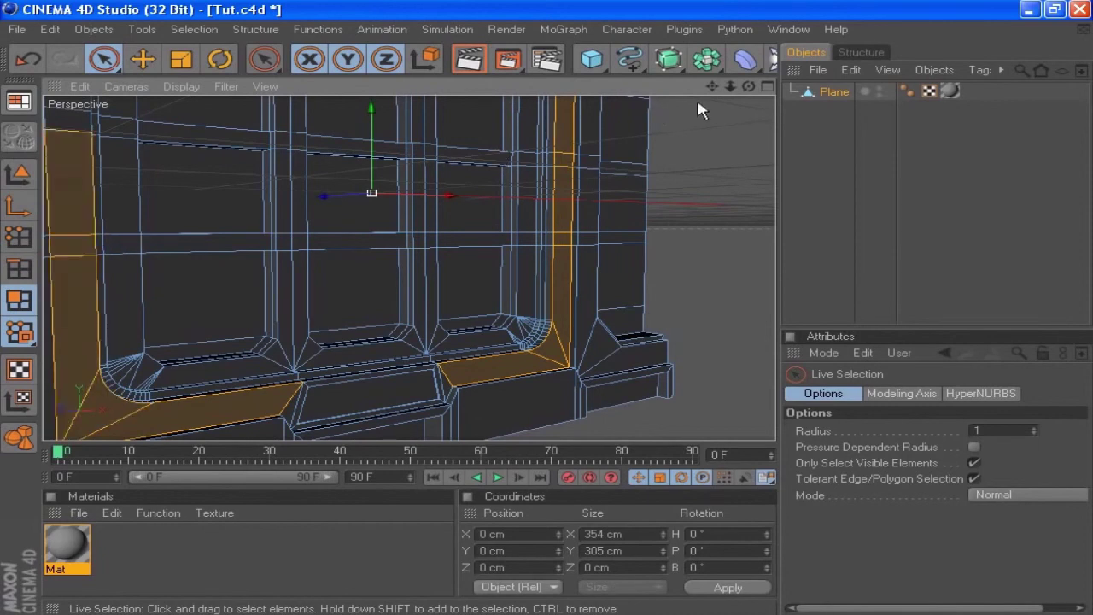
drag(712, 86, 671, 110)
mouse_move(335, 195)
shift+mouse_down()
mouse_move(310, 200)
mouse_move(253, 256)
shift+mouse_up()
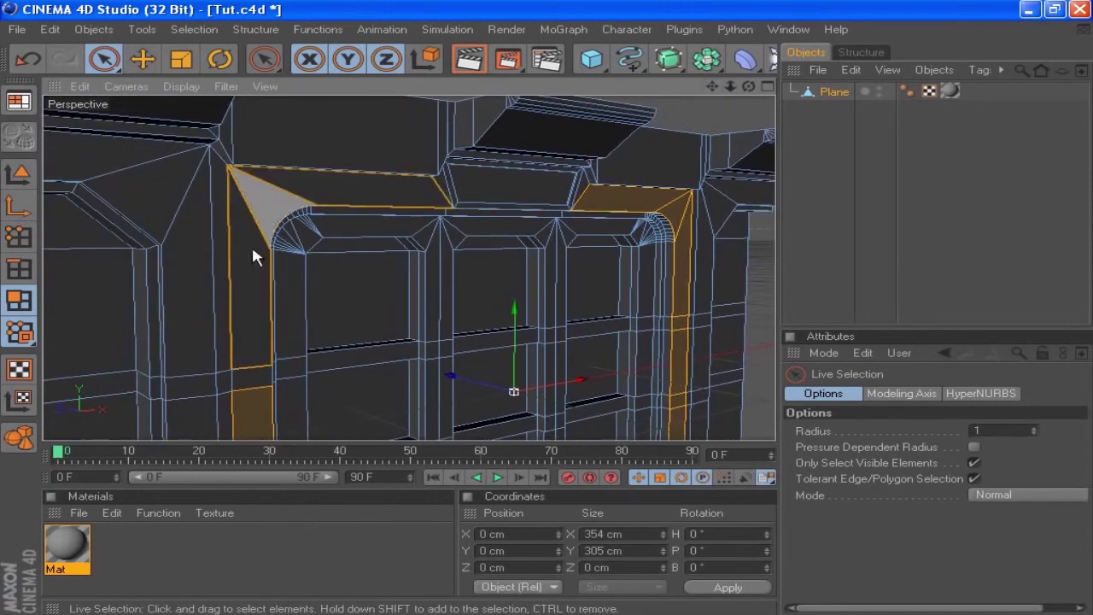
Inset the selected frame polygons by 5 cm with Preserve Groups enabled, and set the maximum angle to 97°
right_click(360, 300)
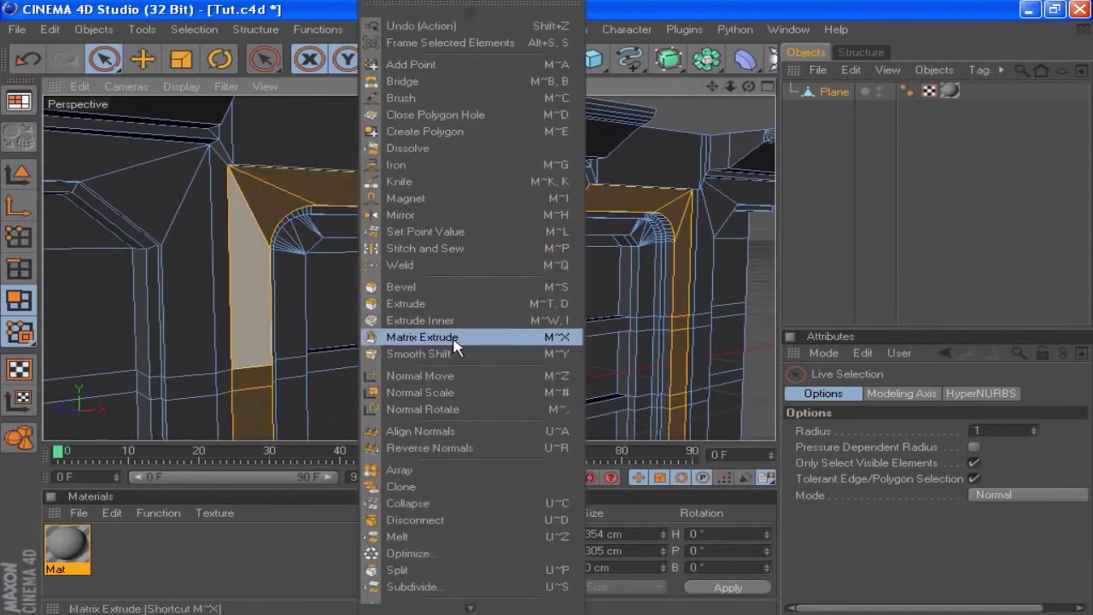
click(430, 319)
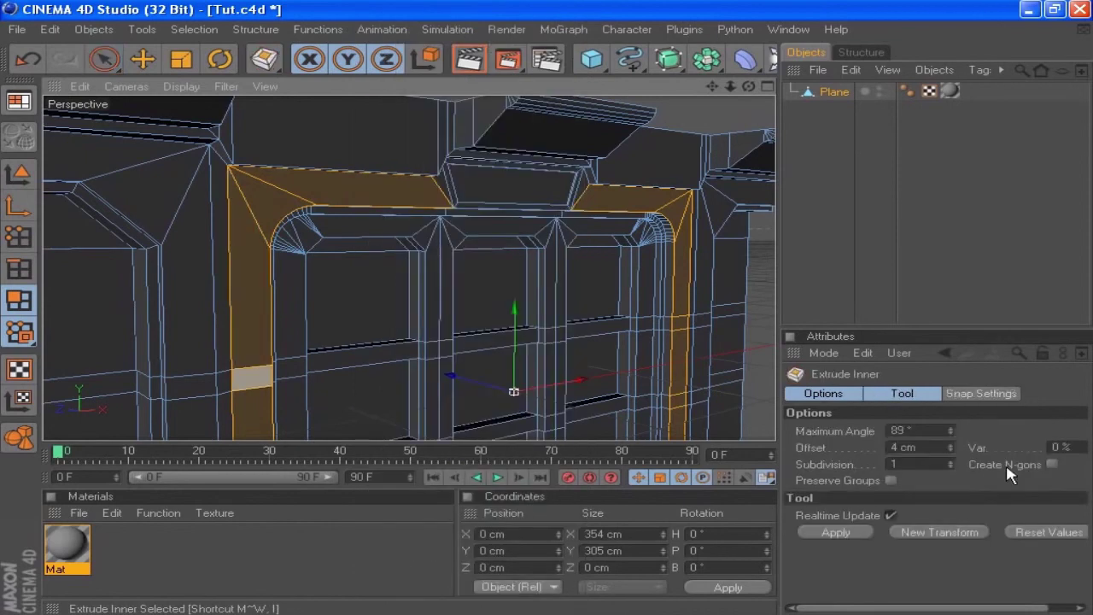
click(892, 483)
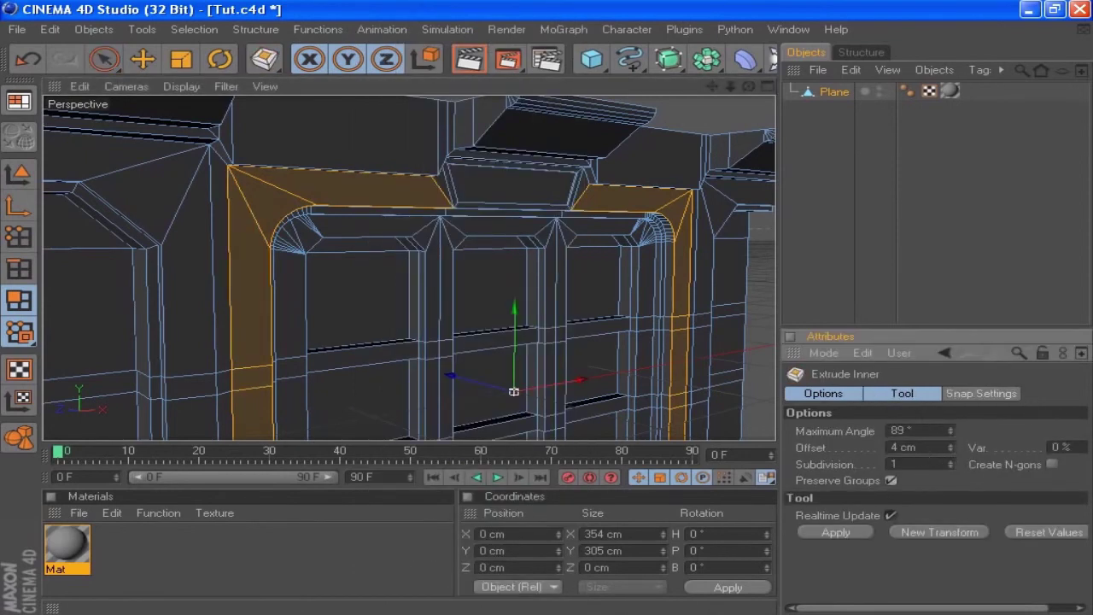
double_click(928, 447)
text(5)
click(839, 531)
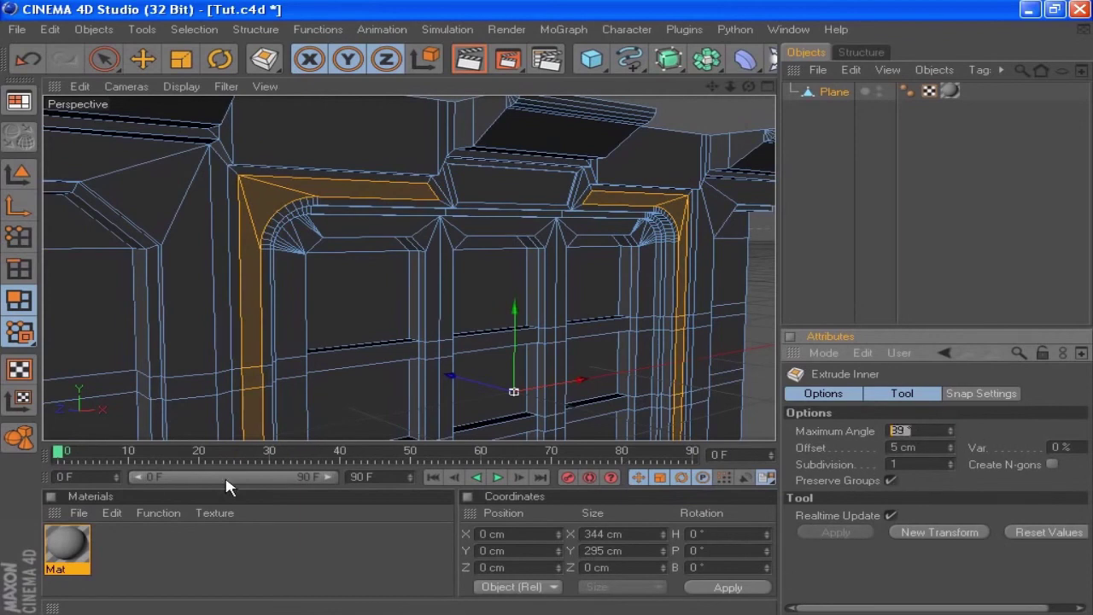
text(97)
key(Return)
Try insetting the frame polygons by 1 cm instead, and undo the inset
double_click(916, 446)
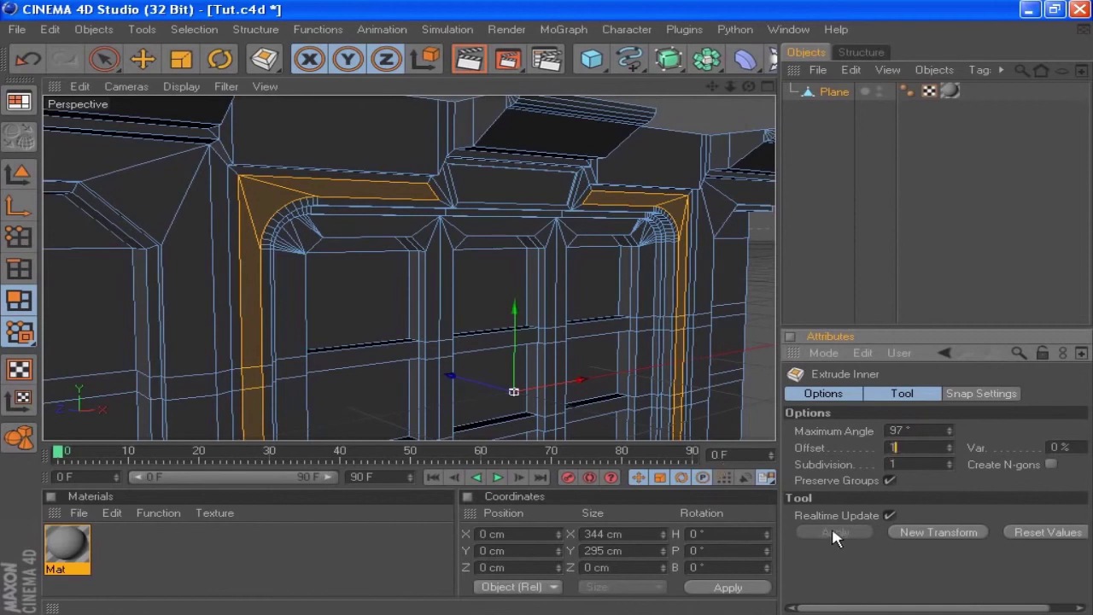
click(940, 530)
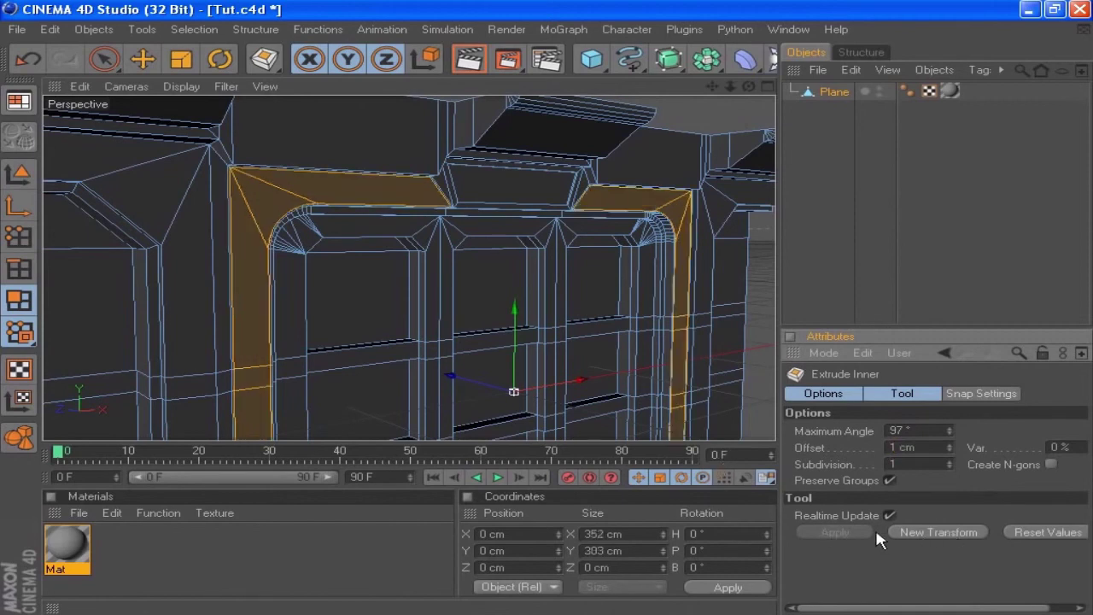
key(ctrl+z)
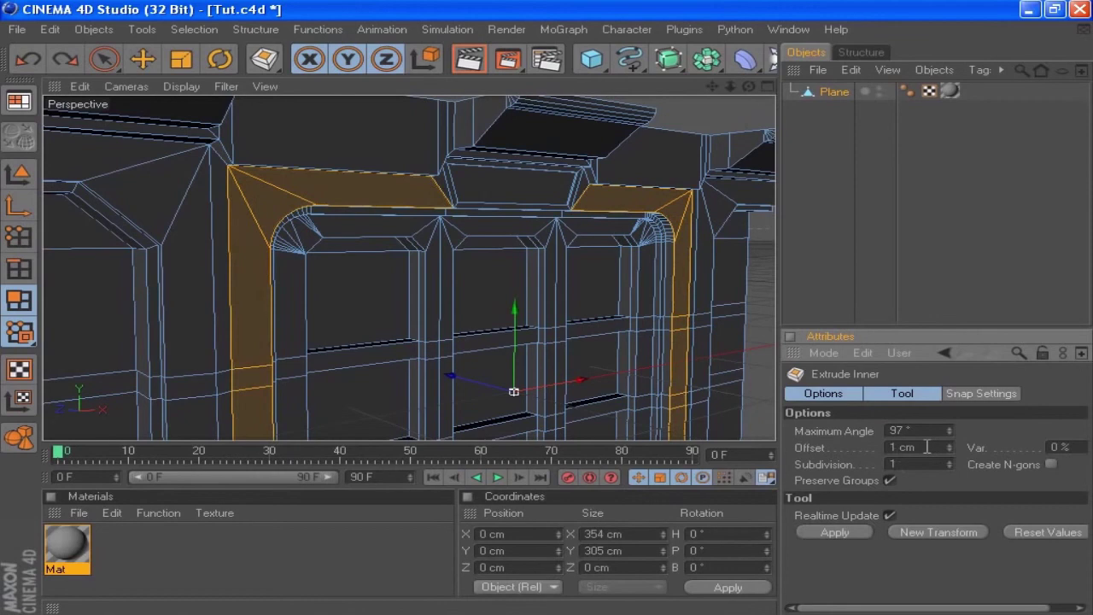
double_click(926, 446)
click(913, 529)
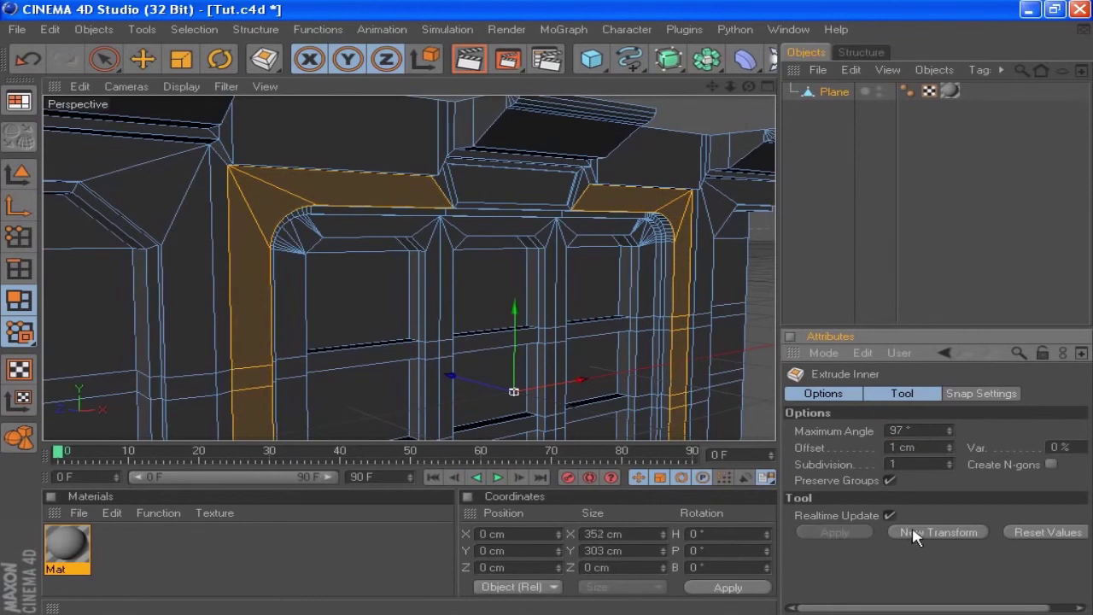
scroll(502, 280, up, 3)
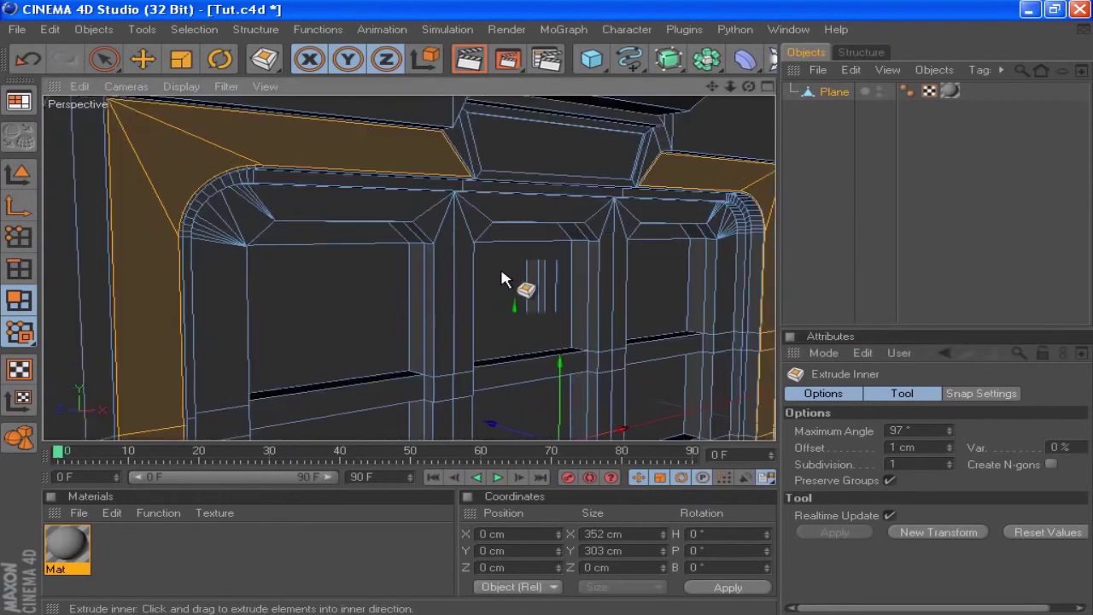
key(ctrl+z)
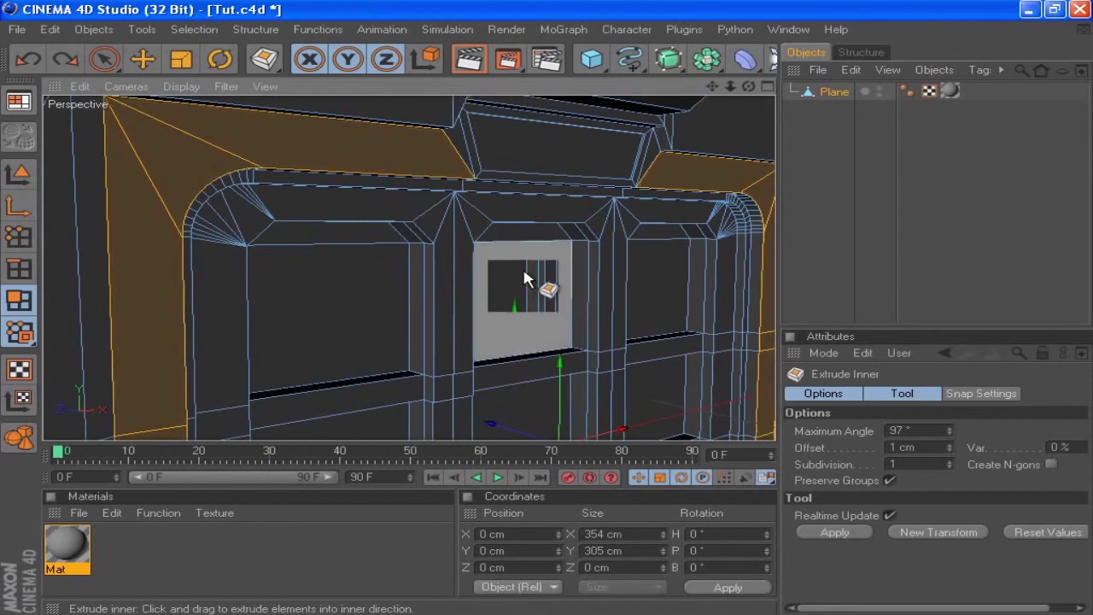
Inset the frame polygons again by 5 cm and correct the offset to 1 cm
double_click(922, 447)
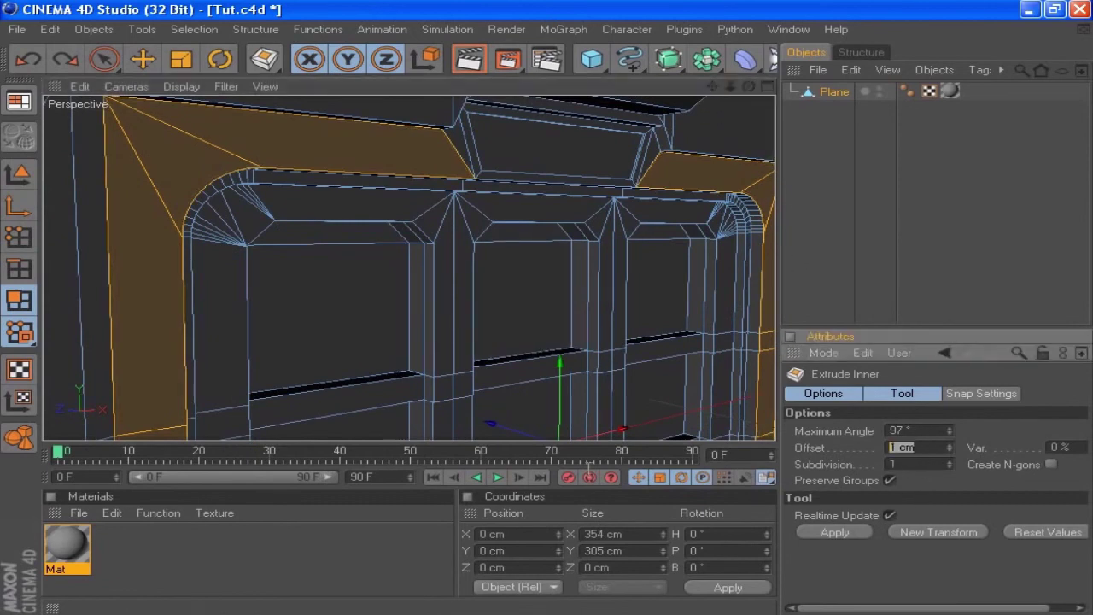
text(5)
click(854, 533)
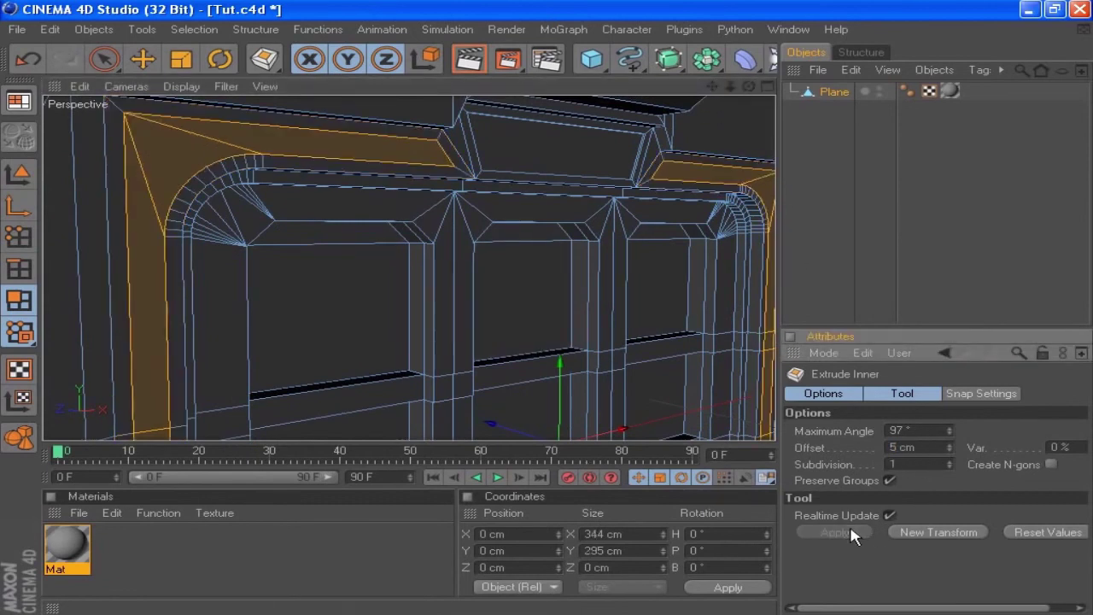
drag(923, 447, 897, 447)
text(1)
key(Return)
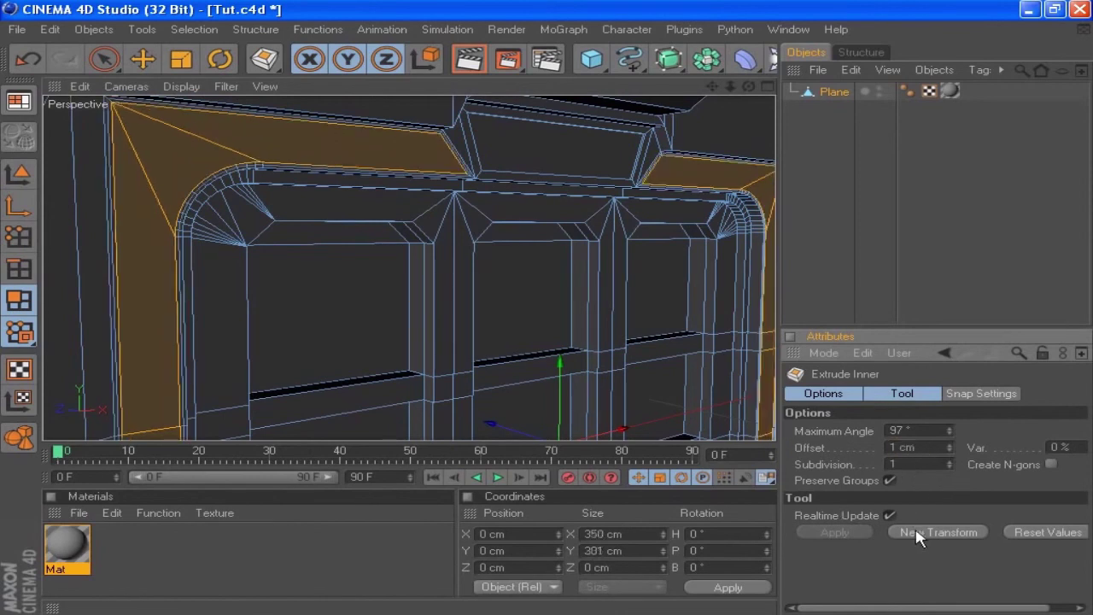
Add a second inset of 5 cm to the frame polygons inside the first one
click(915, 532)
drag(928, 448, 889, 448)
text(5)
click(836, 532)
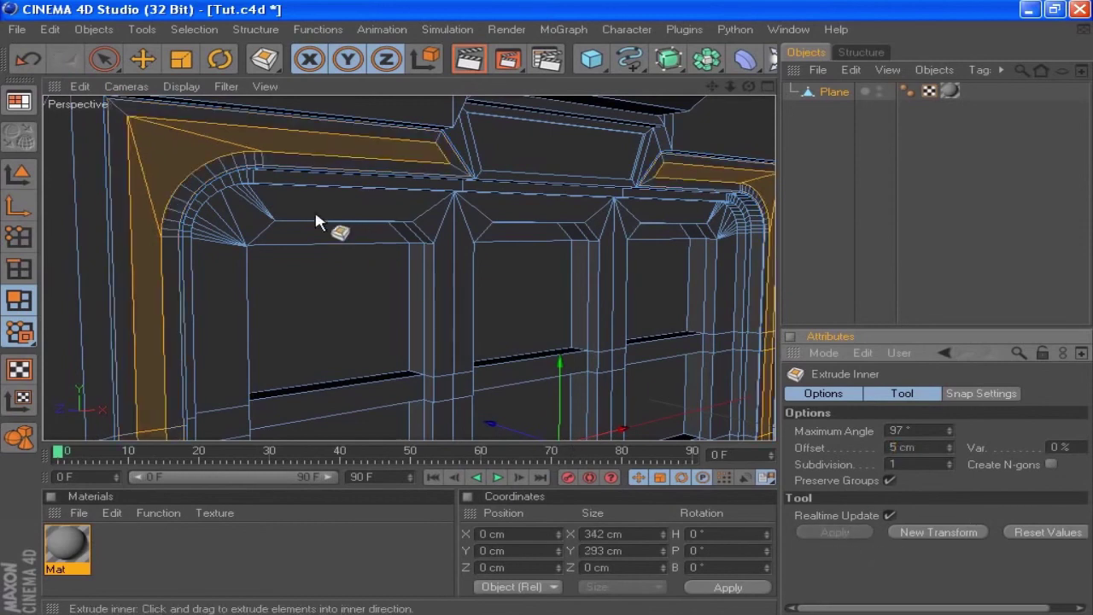
Add a third inset to the frame polygons and set its offset to 1 cm
drag(354, 279, 366, 283)
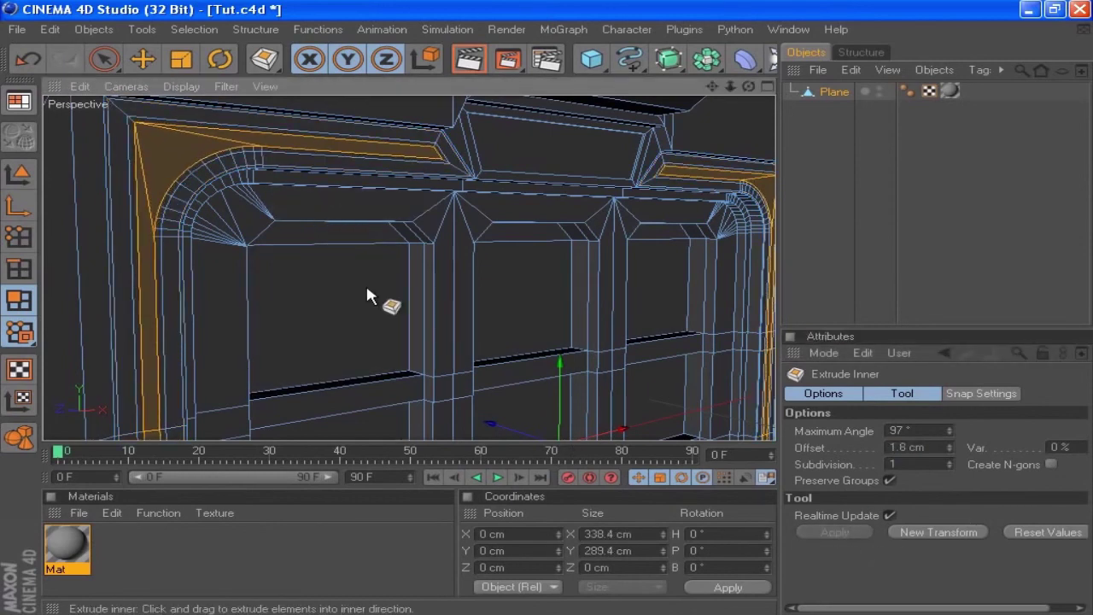
double_click(906, 447)
text(1)
key(Return)
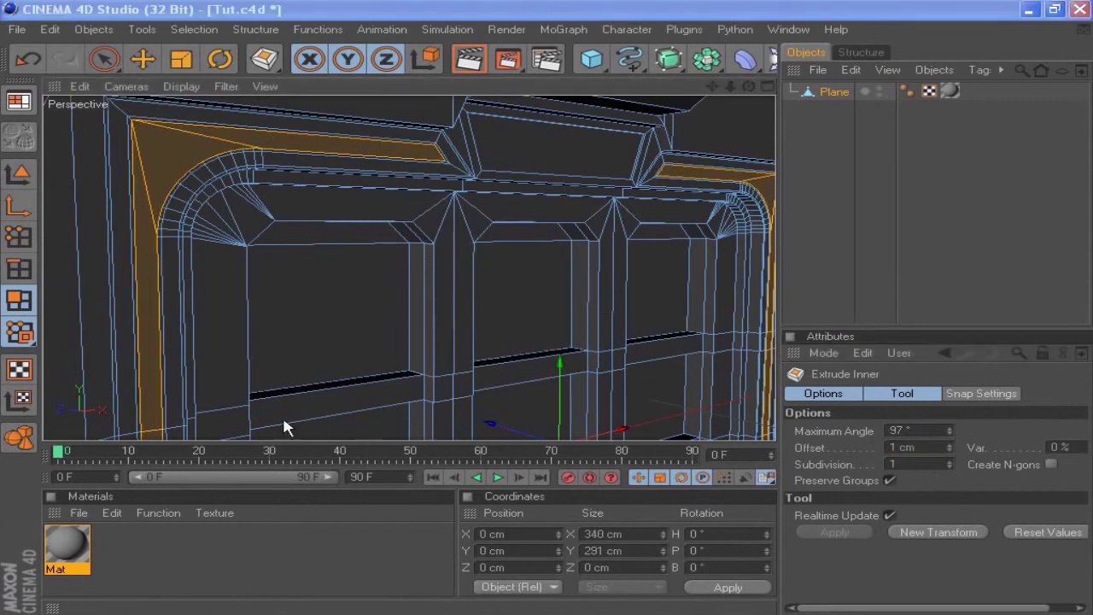
Use Loop Selection to select the thin 1 cm border loop around the innermost inset of the left frame polygon
click(104, 32)
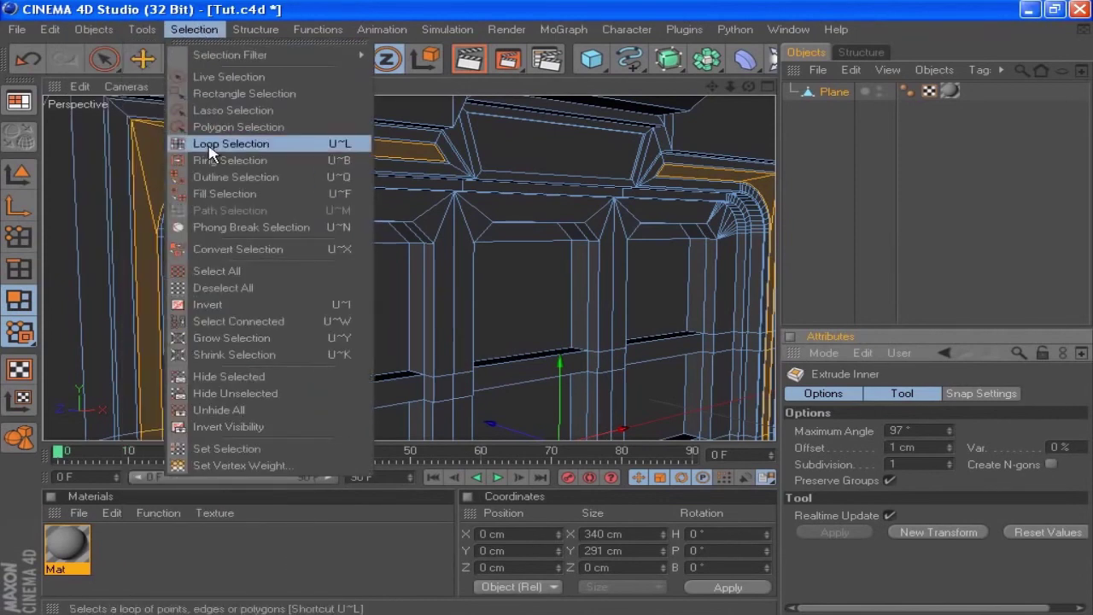
click(226, 142)
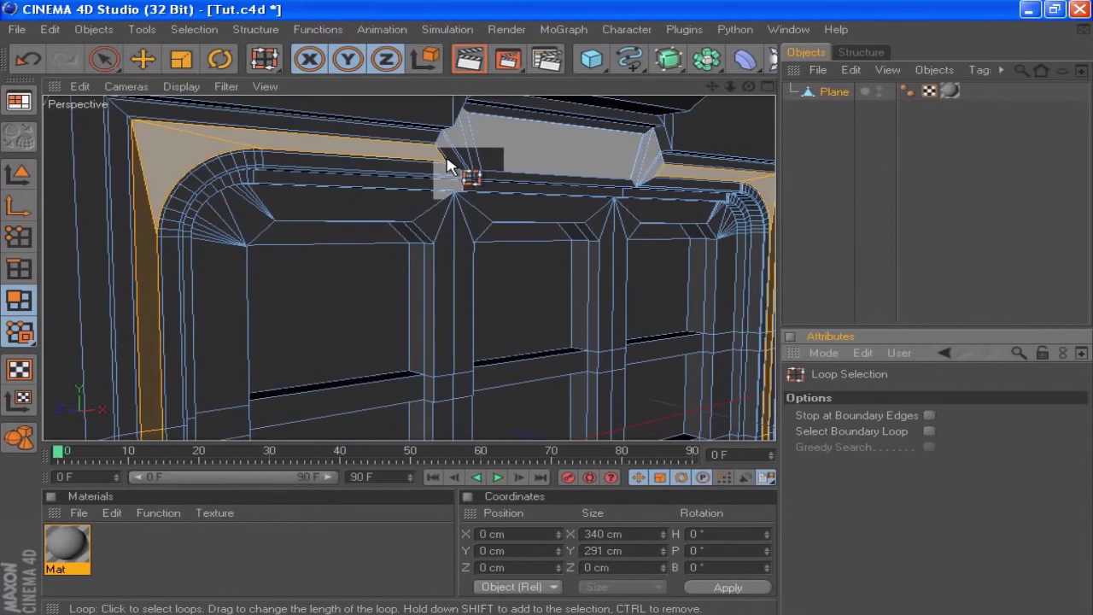
click(447, 167)
click(447, 163)
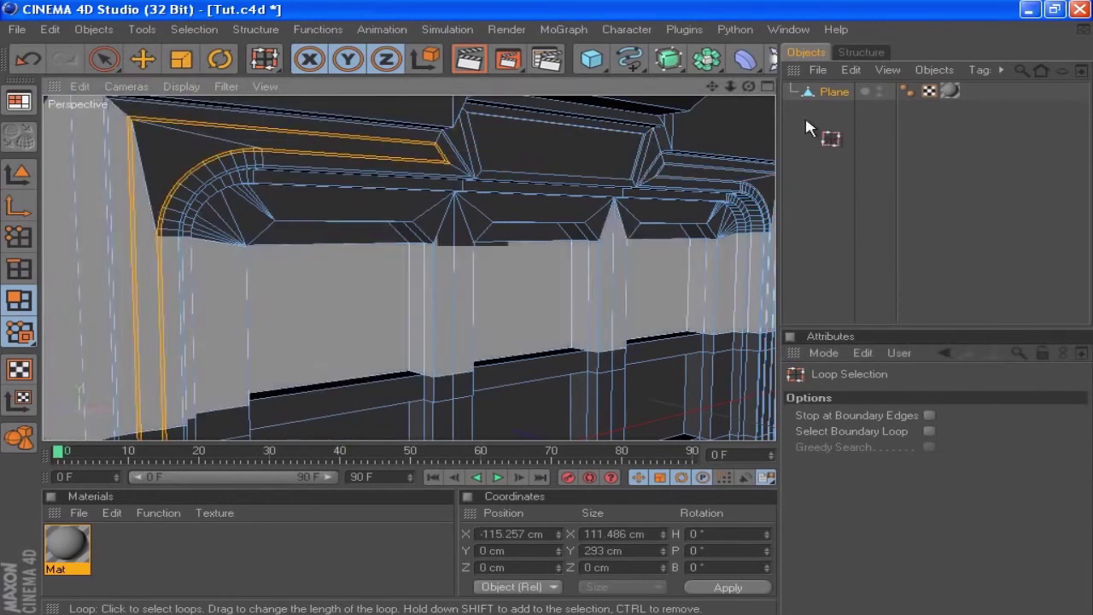
Add the matching thin border loop of the right frame polygon to the selection
drag(712, 86, 499, 93)
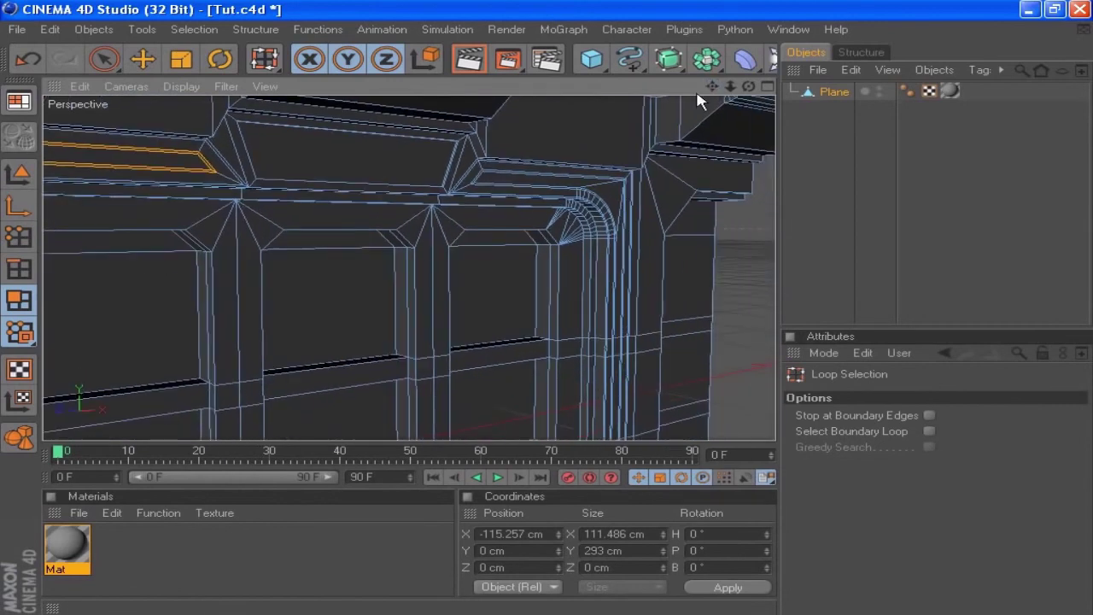
shift+click(481, 168)
key(ctrl+z)
scroll(482, 177, up, 5)
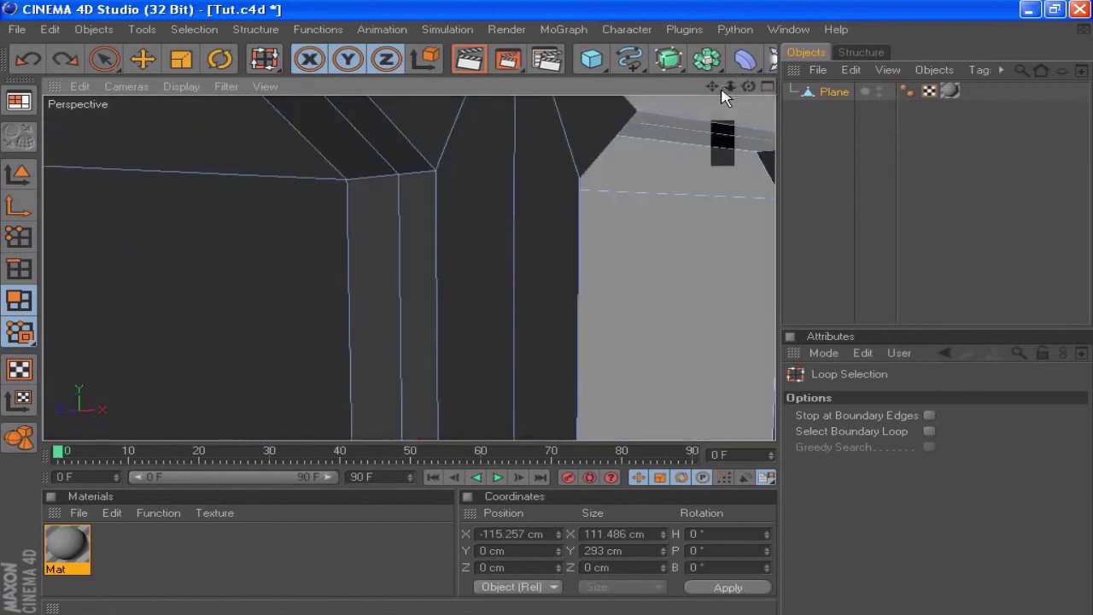
drag(712, 86, 539, 256)
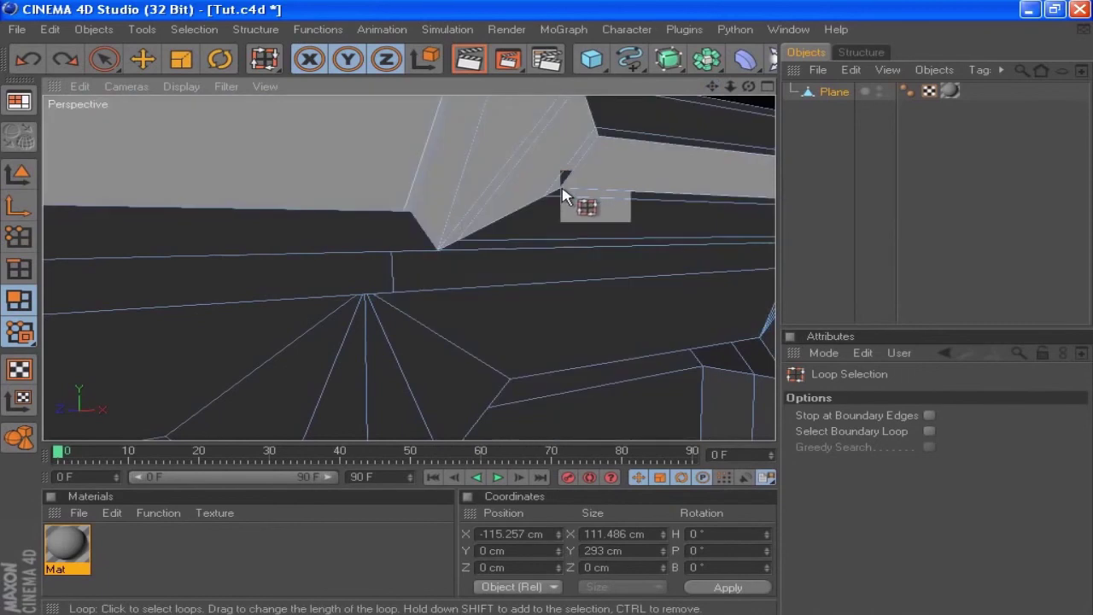
click(561, 196)
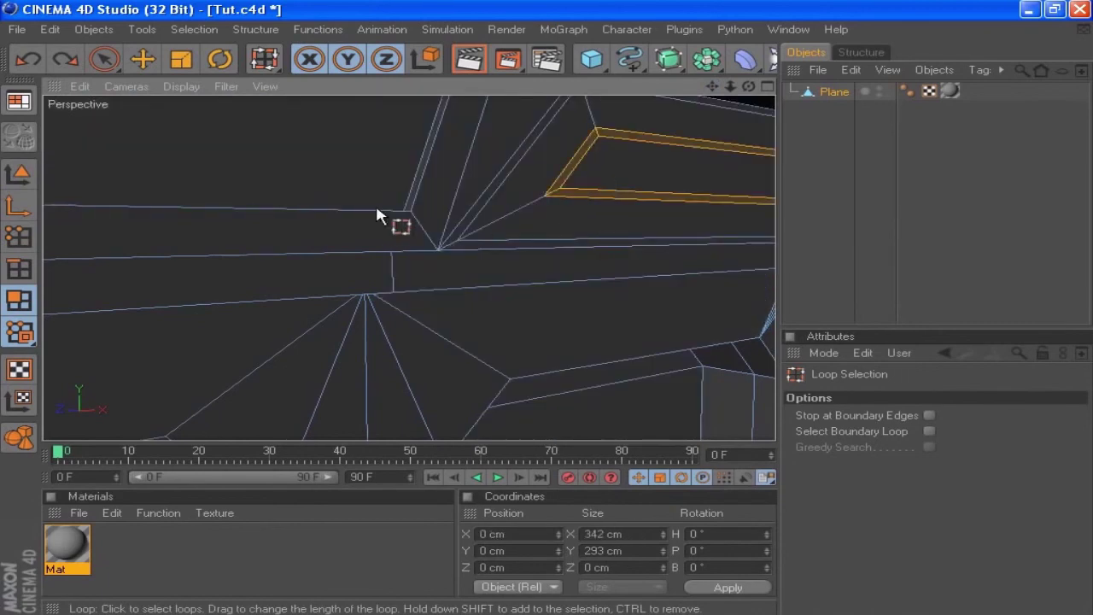
Extrude the selected border loops of both frame polygons with an offset of -3 cm to form grooves
scroll(425, 205, down, 6)
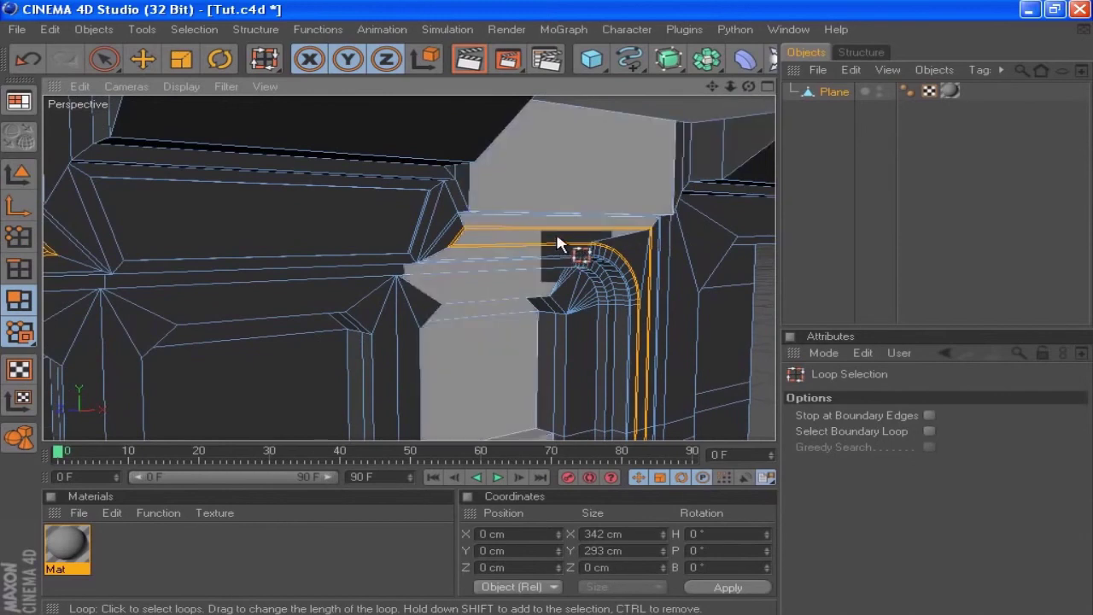
drag(712, 86, 734, 111)
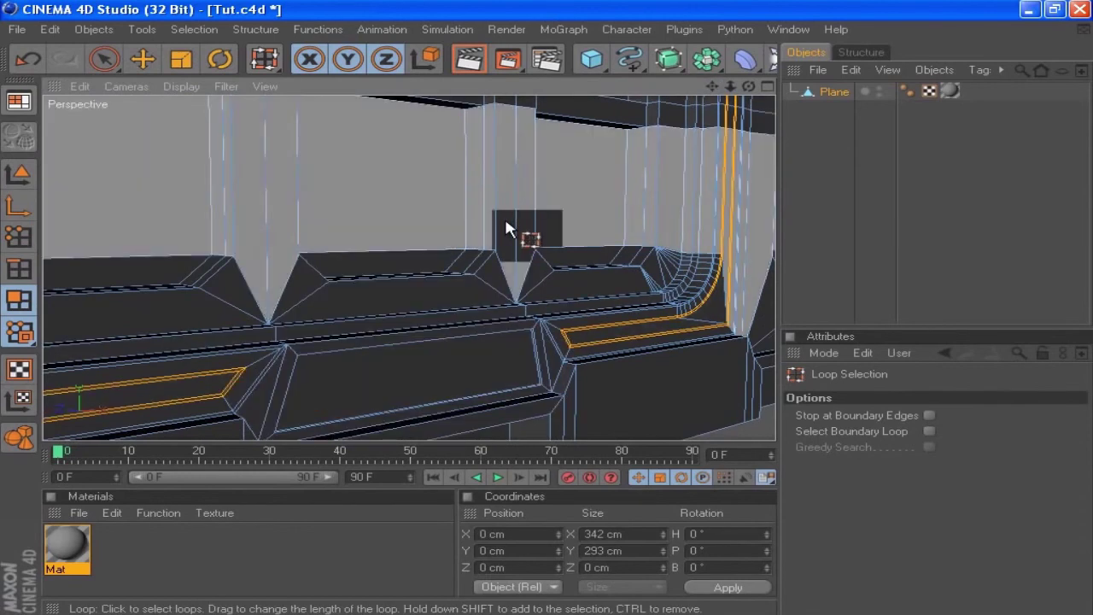
right_click(517, 225)
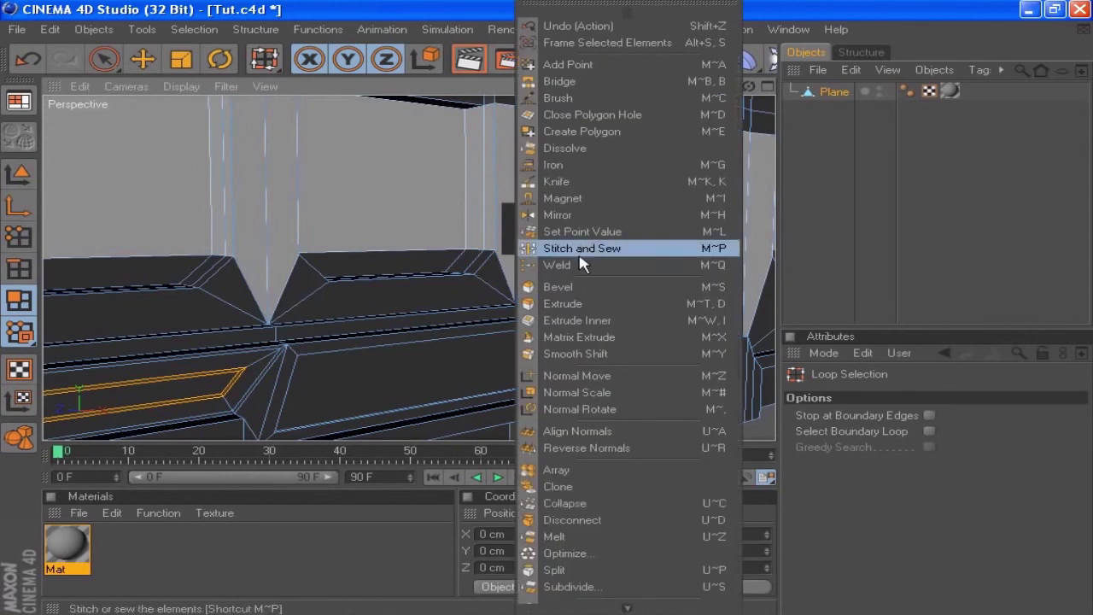
click(574, 303)
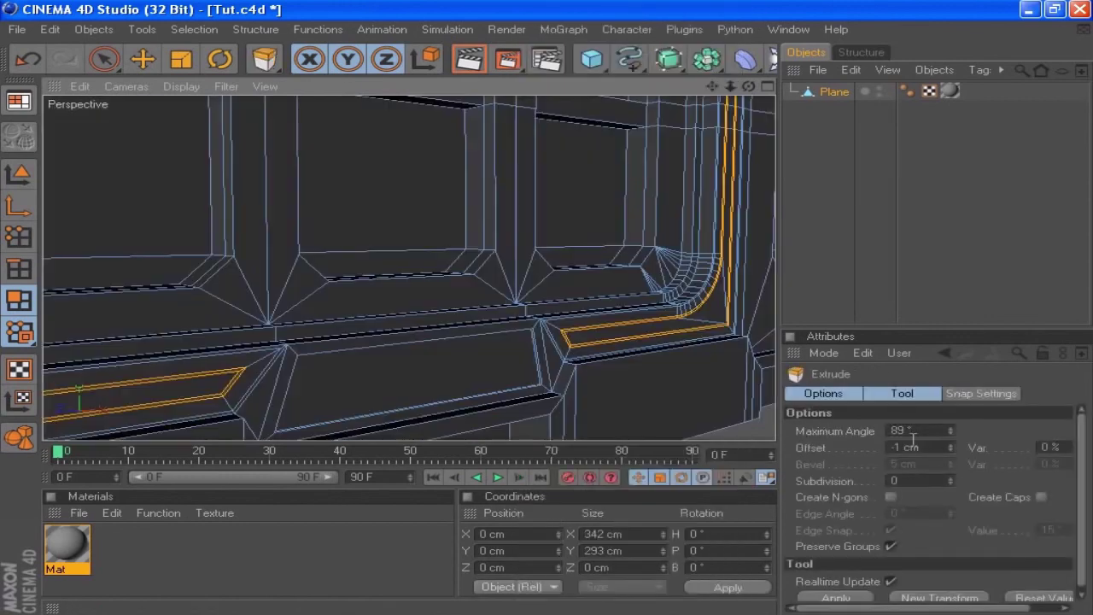
click(929, 445)
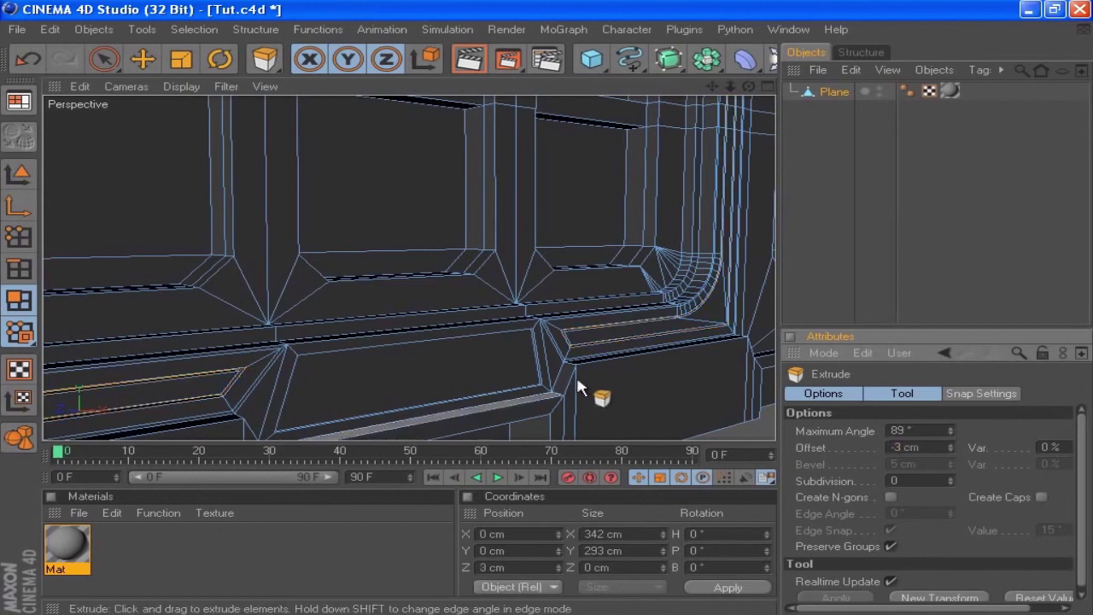
drag(749, 87, 544, 309)
drag(713, 87, 783, 137)
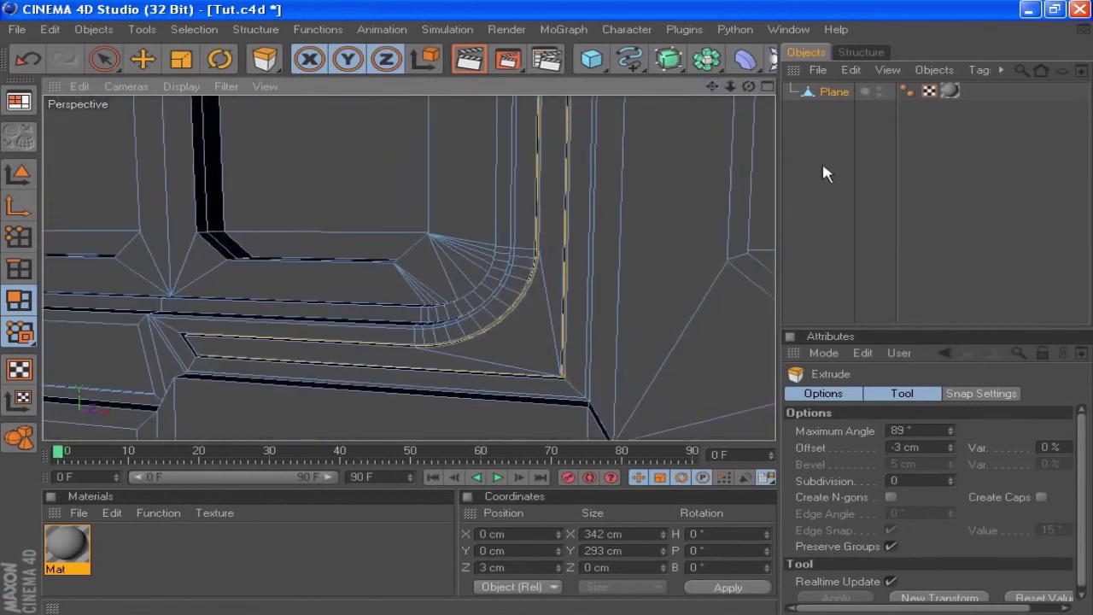
Clear the polygon selection and render the whole wall panel in the perspective view
click(103, 58)
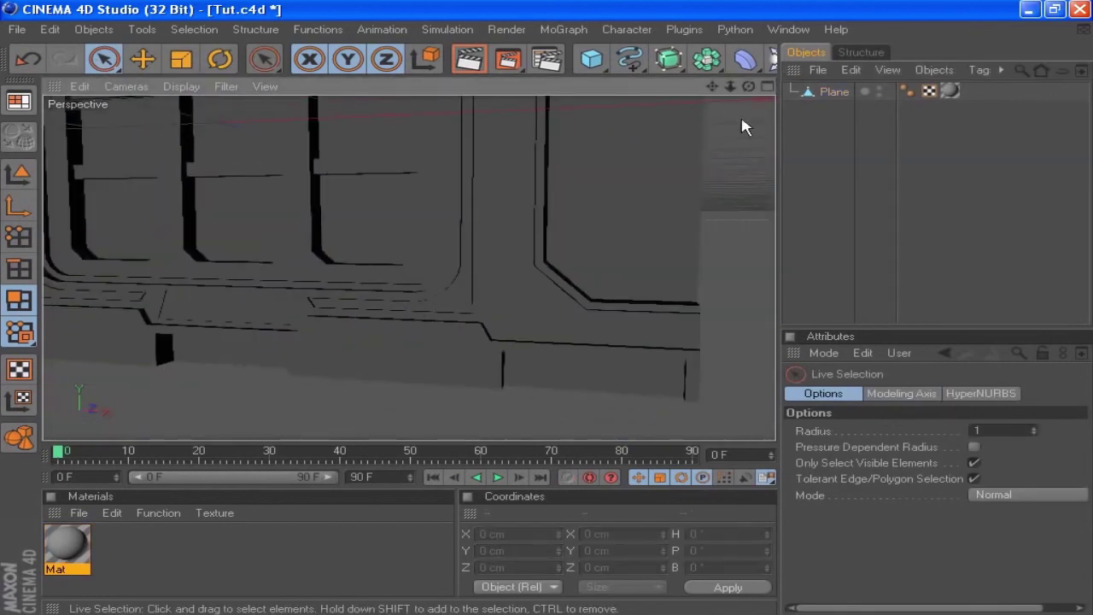
drag(730, 87, 425, 251)
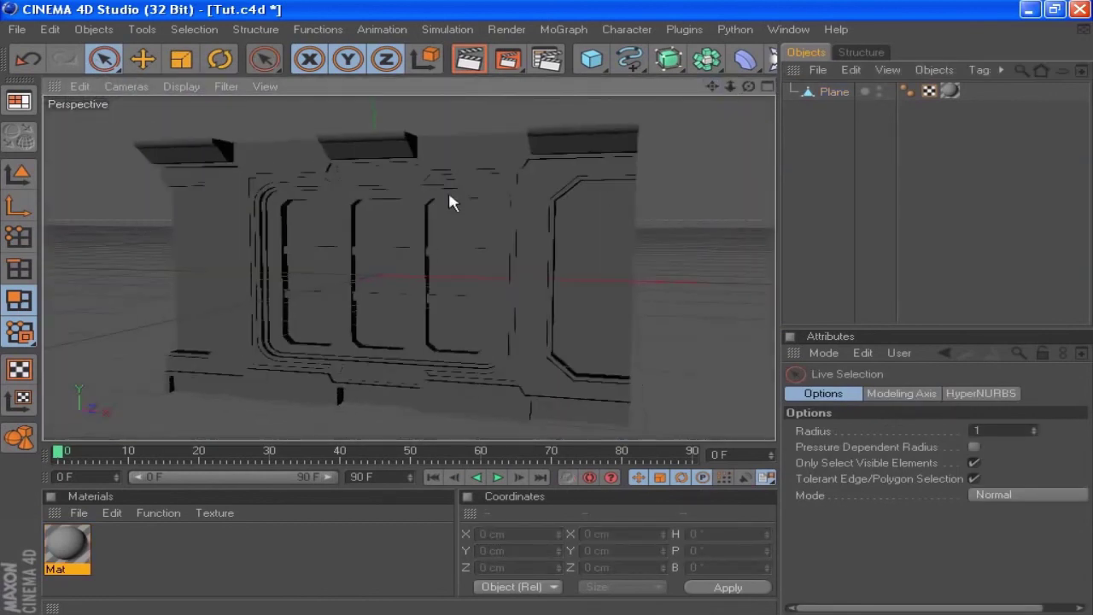
click(477, 63)
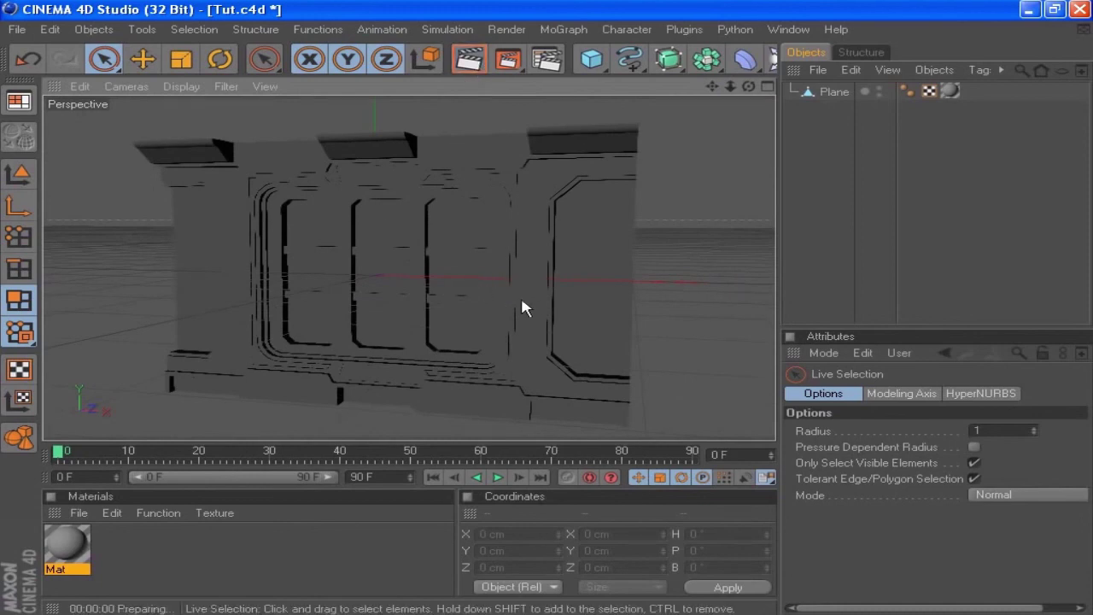